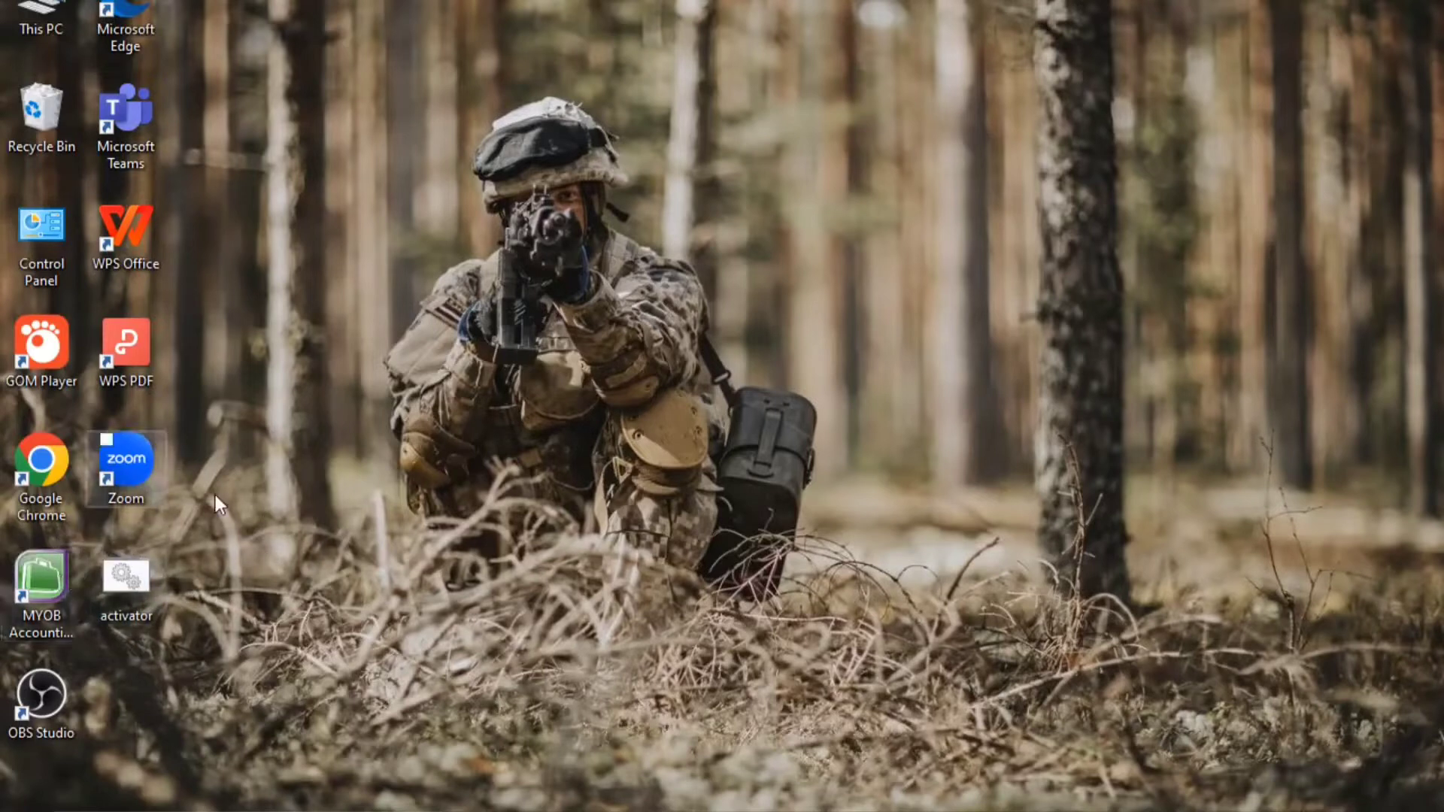
Launch MYOB Accounting, start creating a new company file, and bring up Windows search
double_click(48, 580)
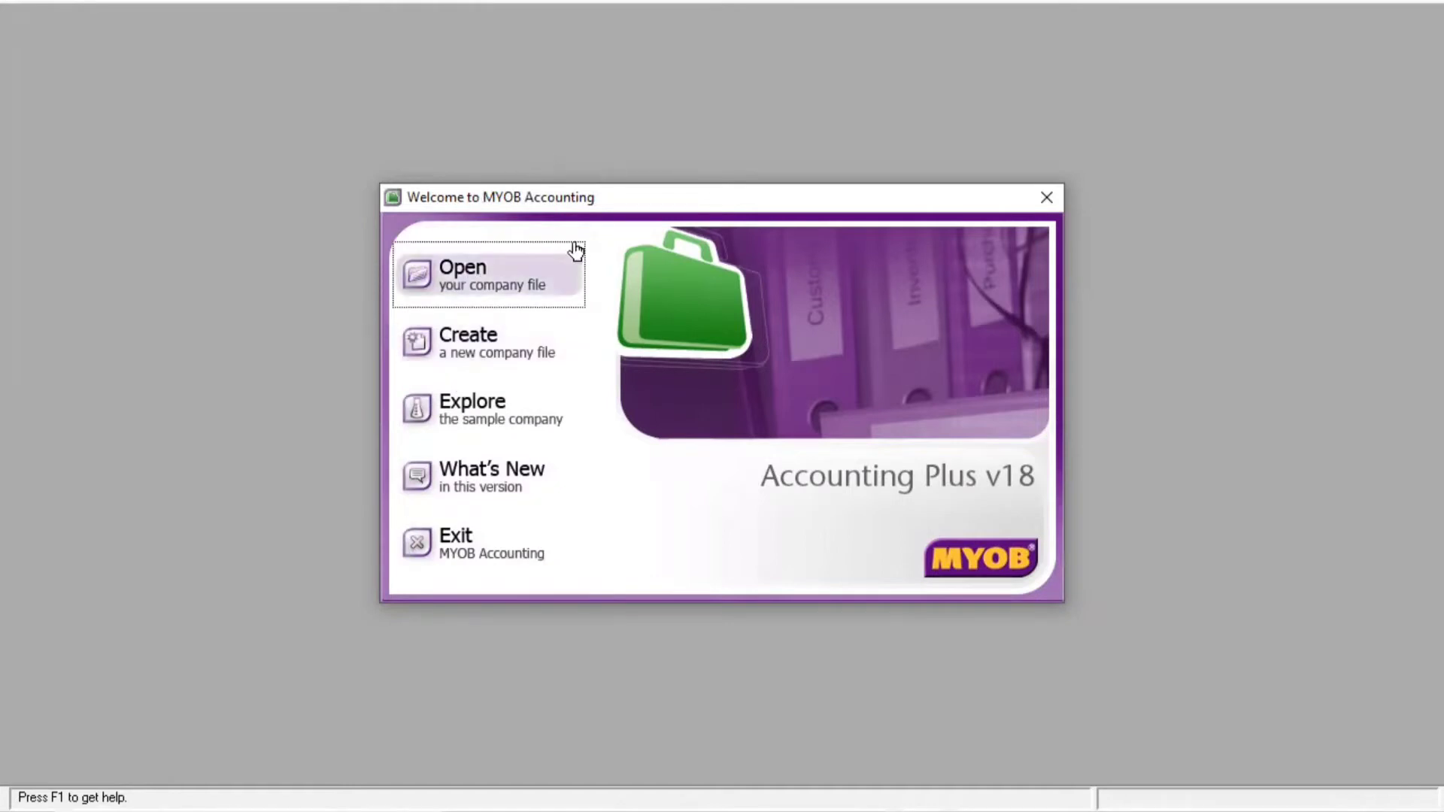
left_click(454, 333)
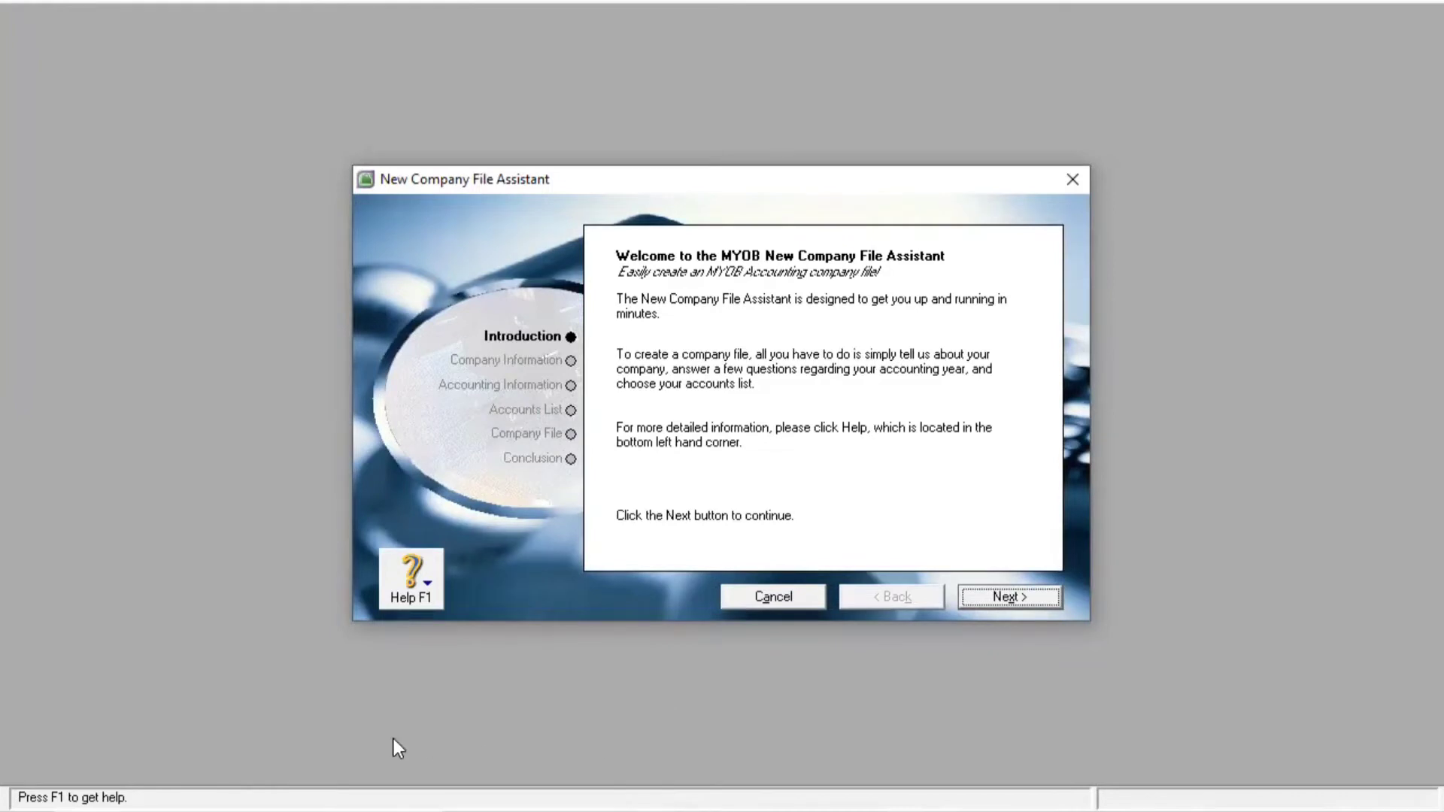
key("super+s")
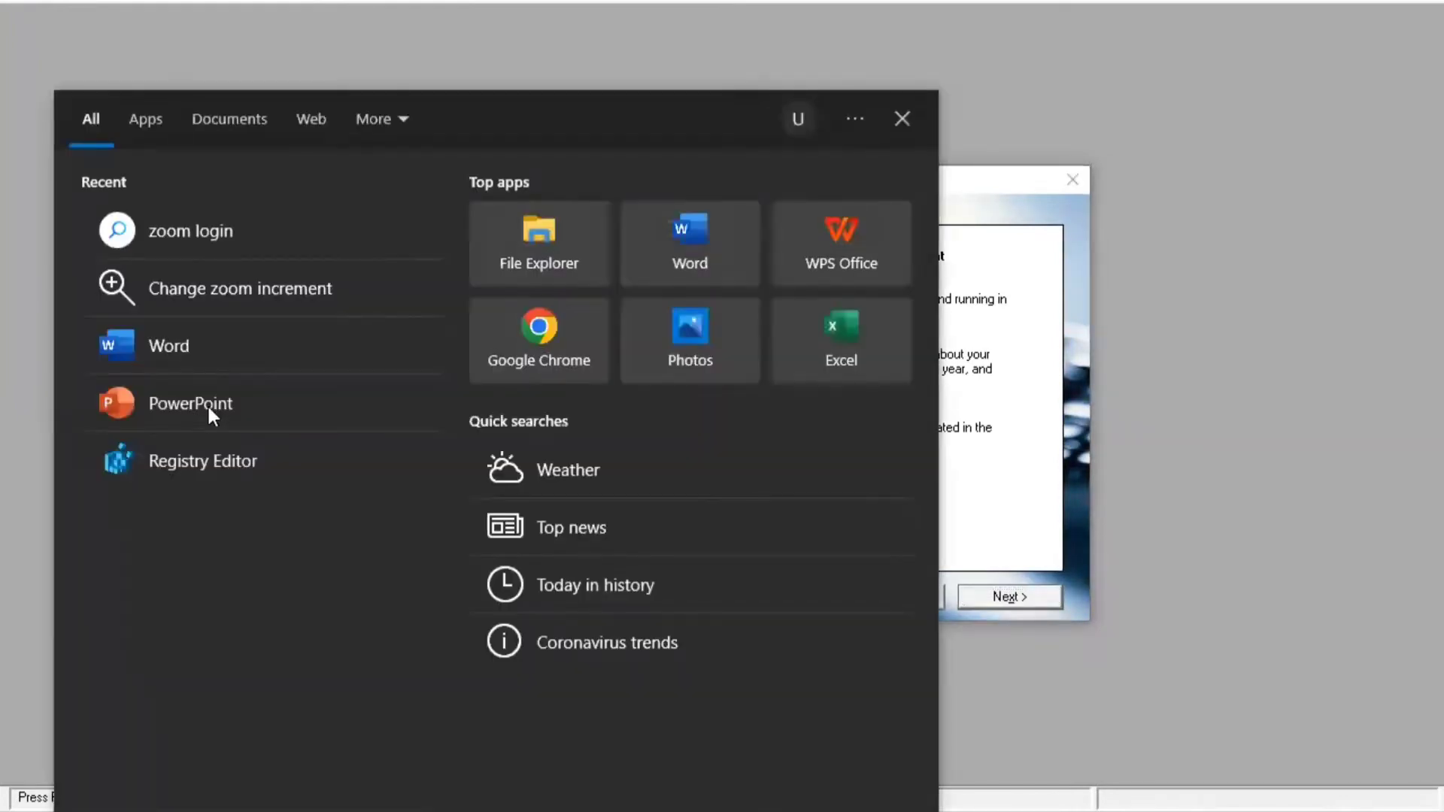
Open the Soal Jurnal brief full screen in Word, then return to the MYOB assistant
left_click(173, 357)
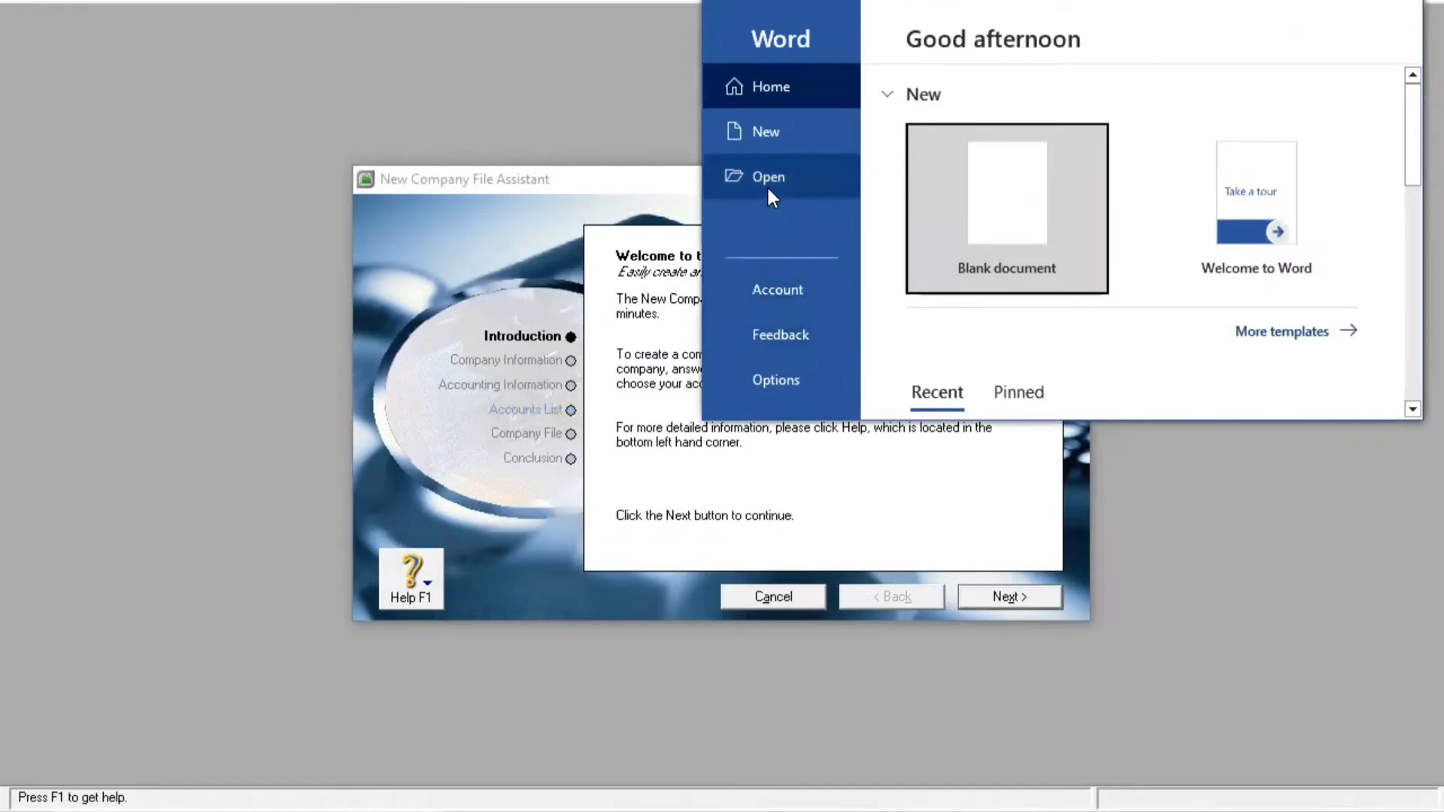
left_click(1350, 4)
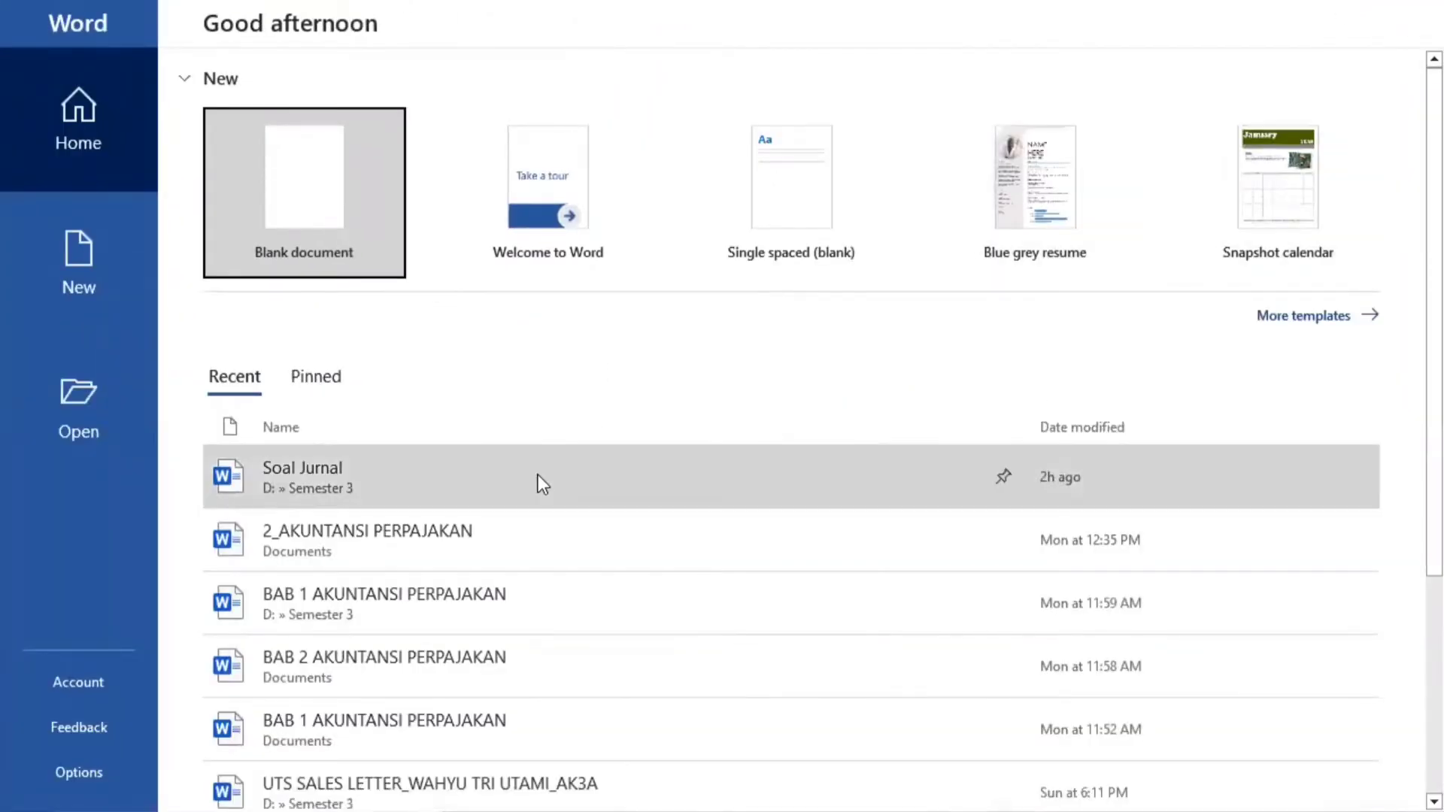
left_click(539, 481)
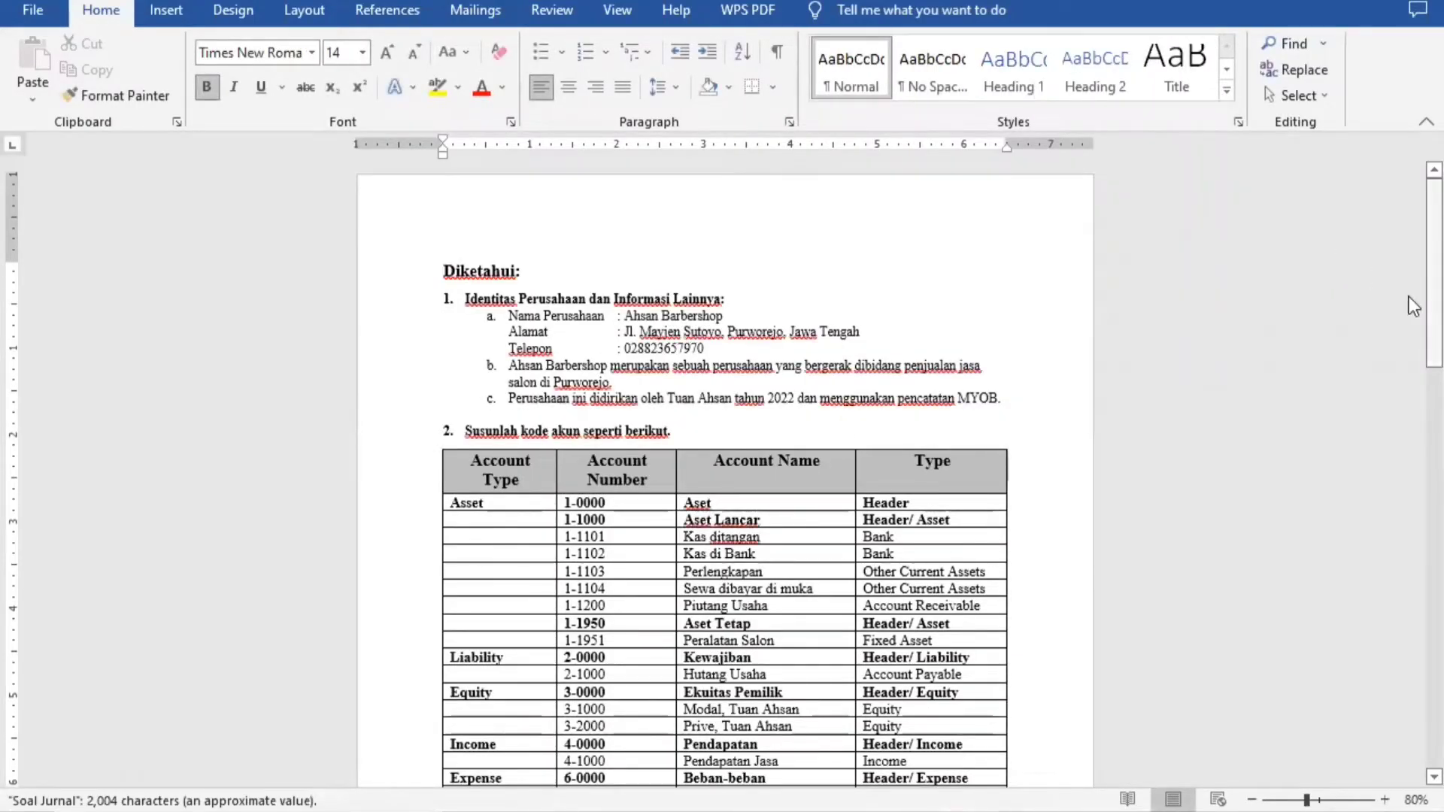
mouse_move(1409, 299)
left_mouse_down()
mouse_move(1409, 337)
mouse_move(1409, 308)
left_mouse_up()
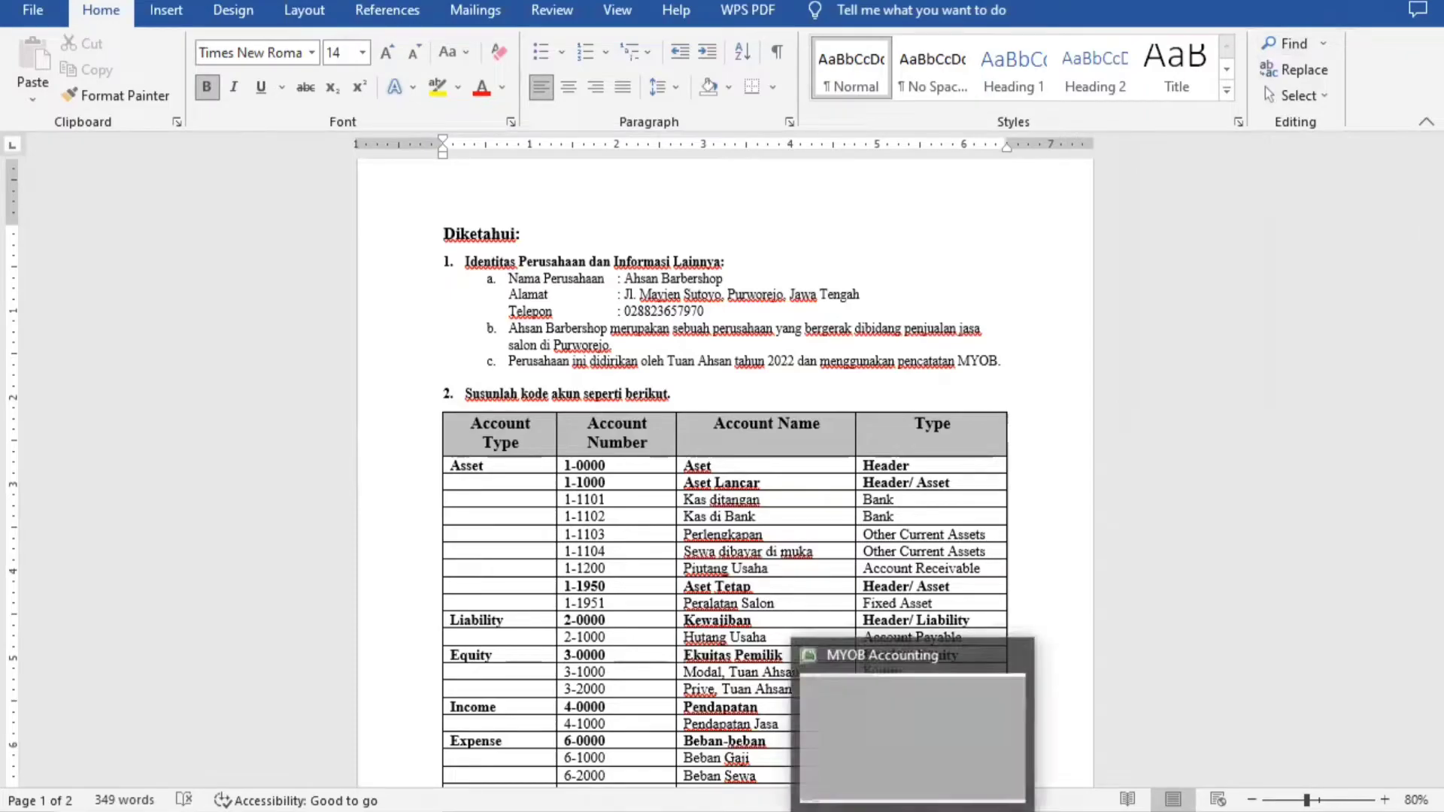
left_click(916, 810)
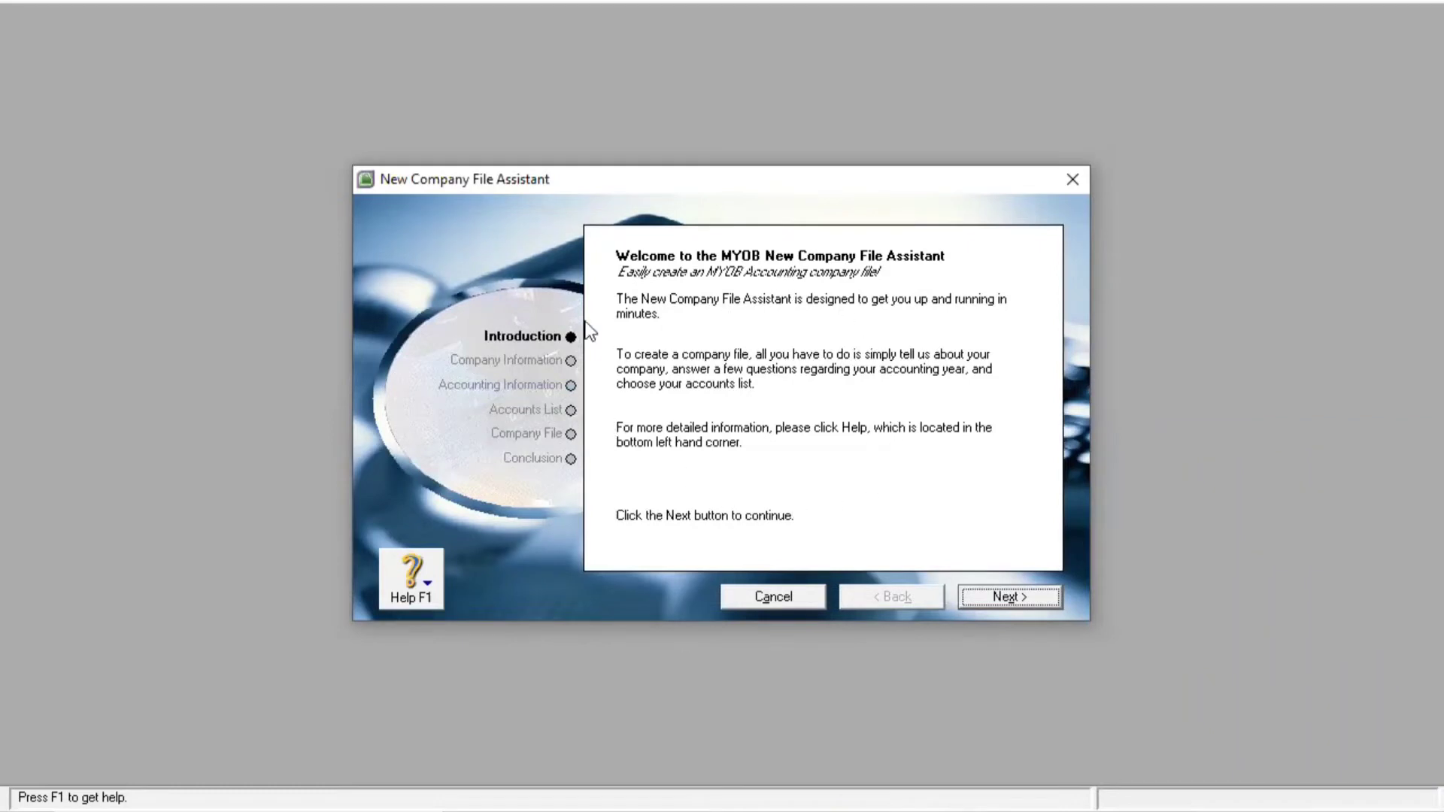
Enter 'ahsan barbershop' as the company name, correcting the typo
left_click(1006, 594)
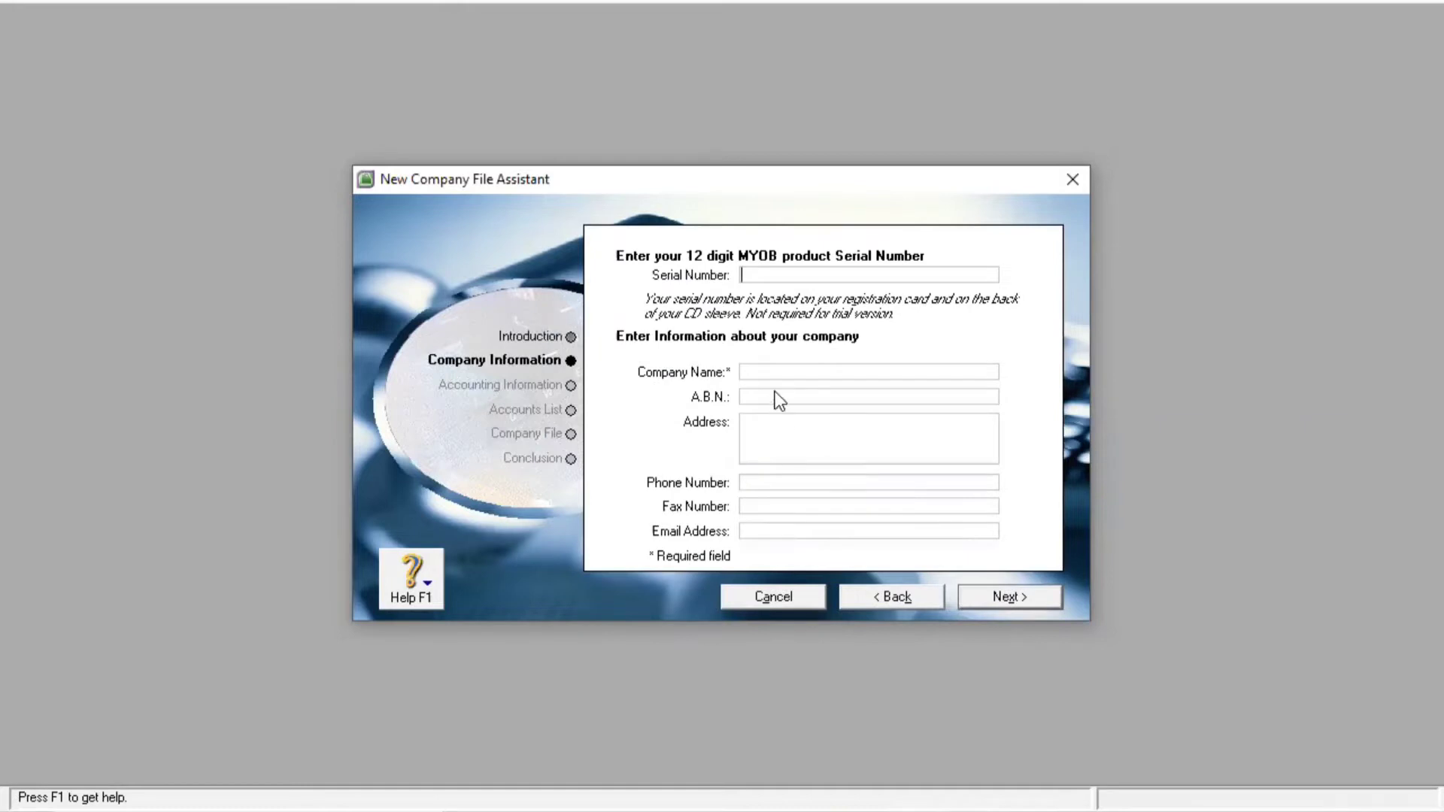
left_click(774, 371)
type("ahsar barbershop")
left_click(773, 371)
key("BackSpace")
type("n")
Shrink Word to a small window beside the assistant, ready for the address entry
left_click(763, 434)
left_click(970, 810)
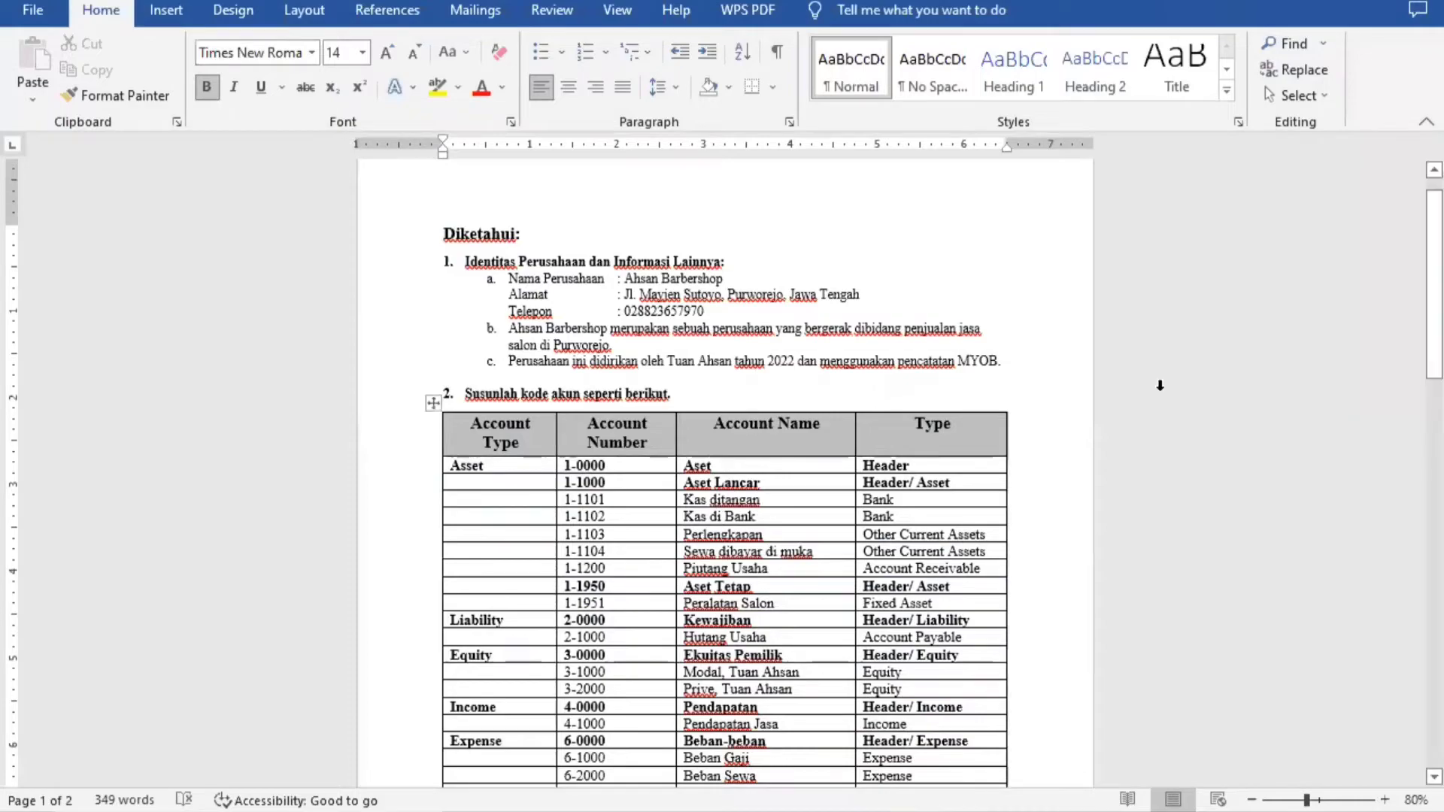
left_click(1305, 2)
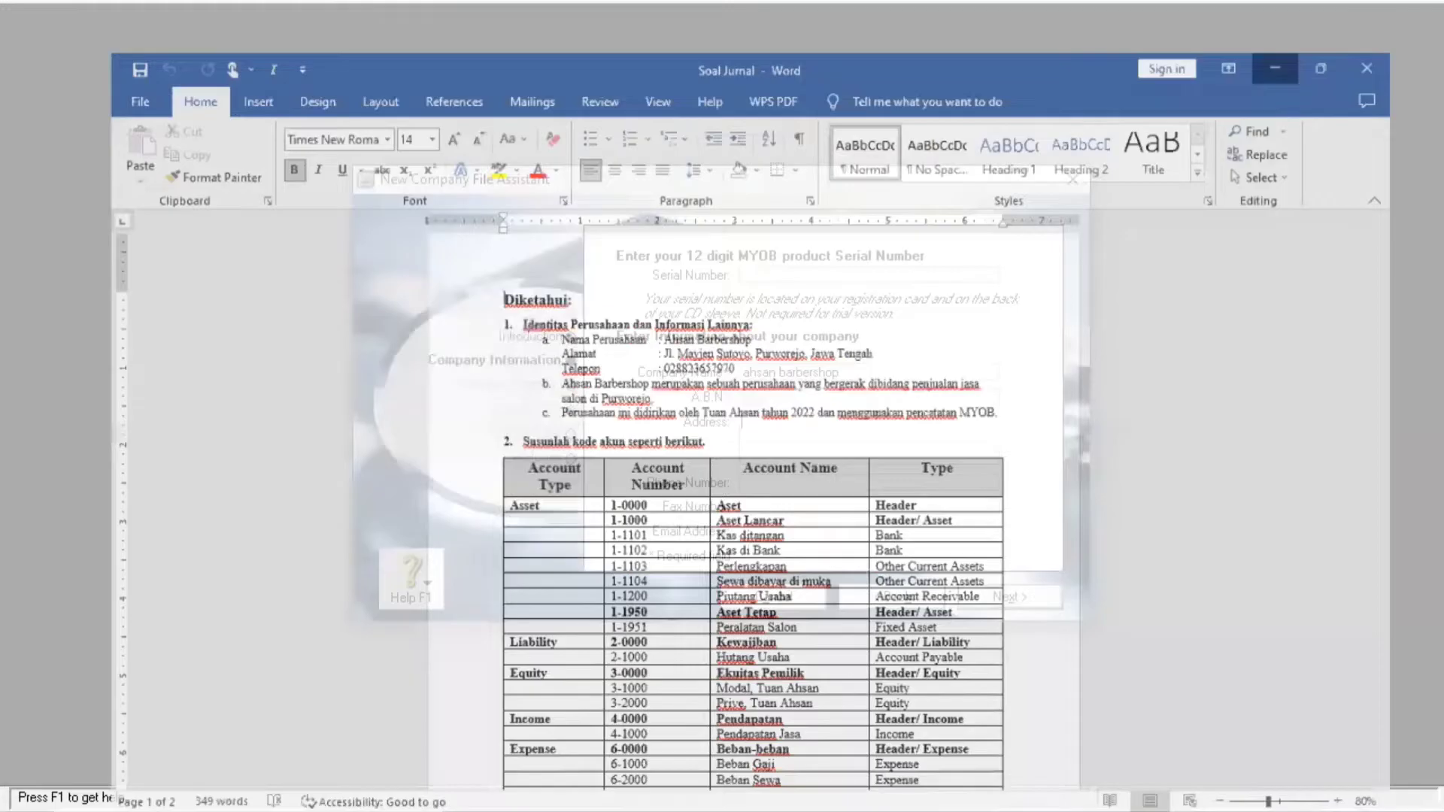
left_click(970, 809)
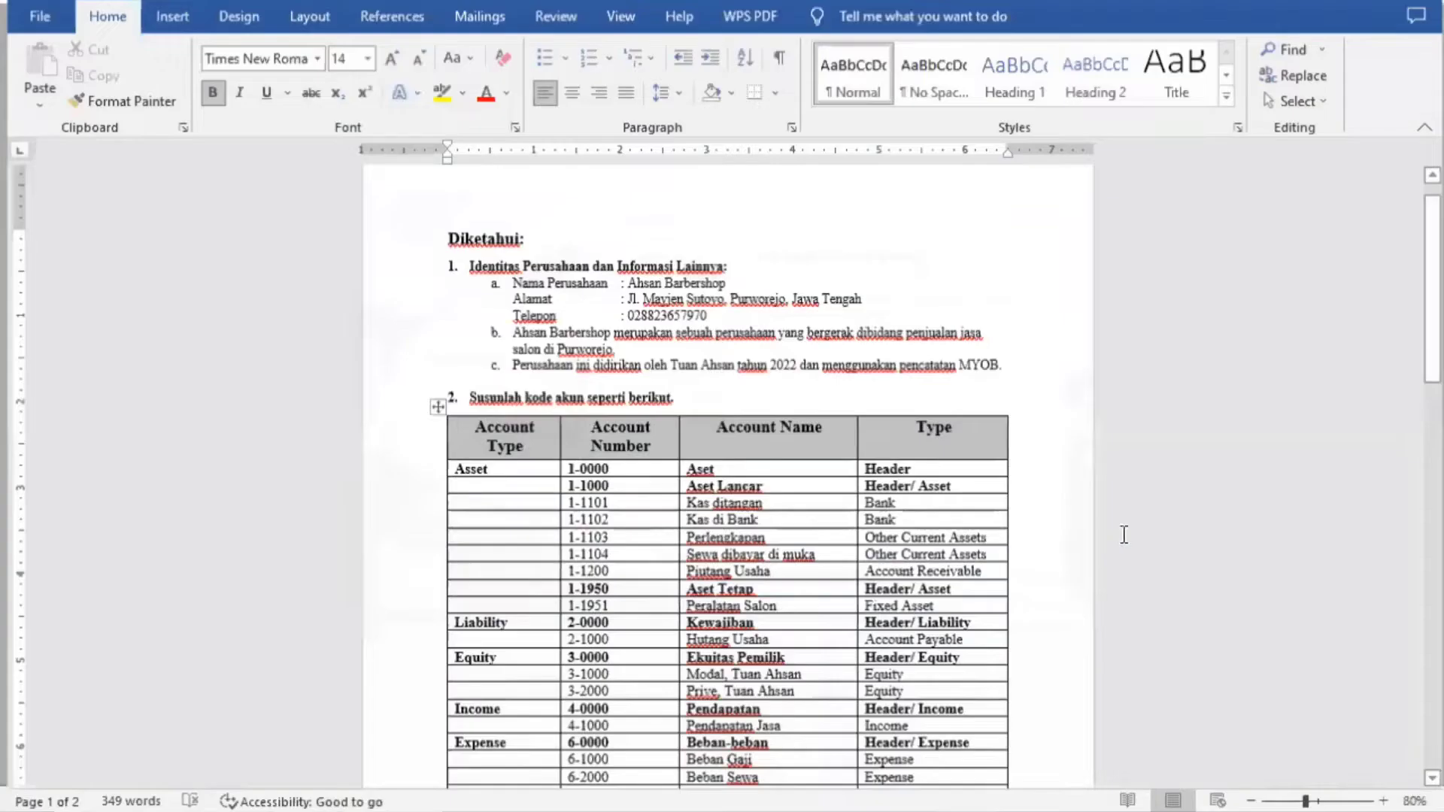
left_click(1374, 2)
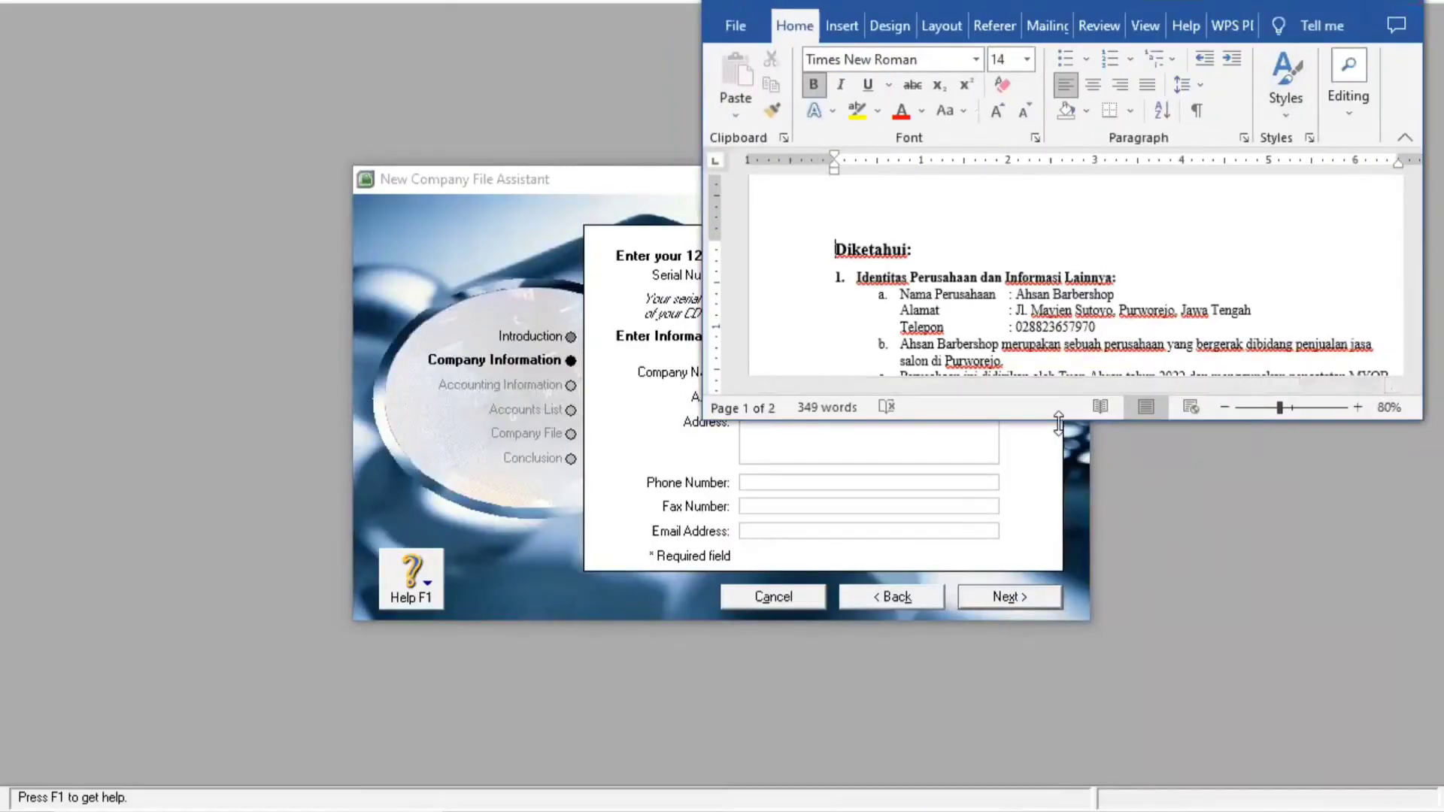
left_click_drag(1058, 423, 1056, 346)
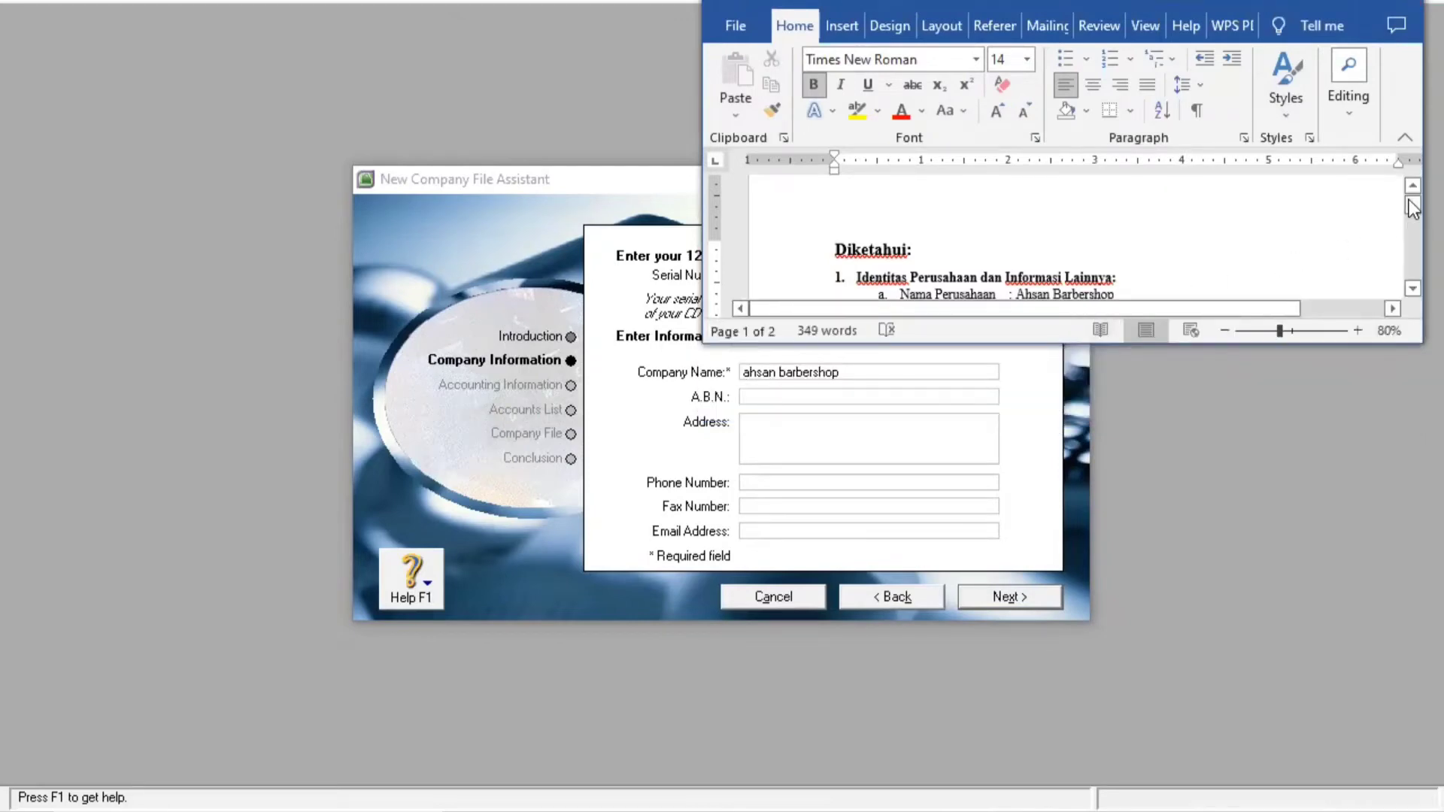
left_click_drag(1413, 209, 1414, 213)
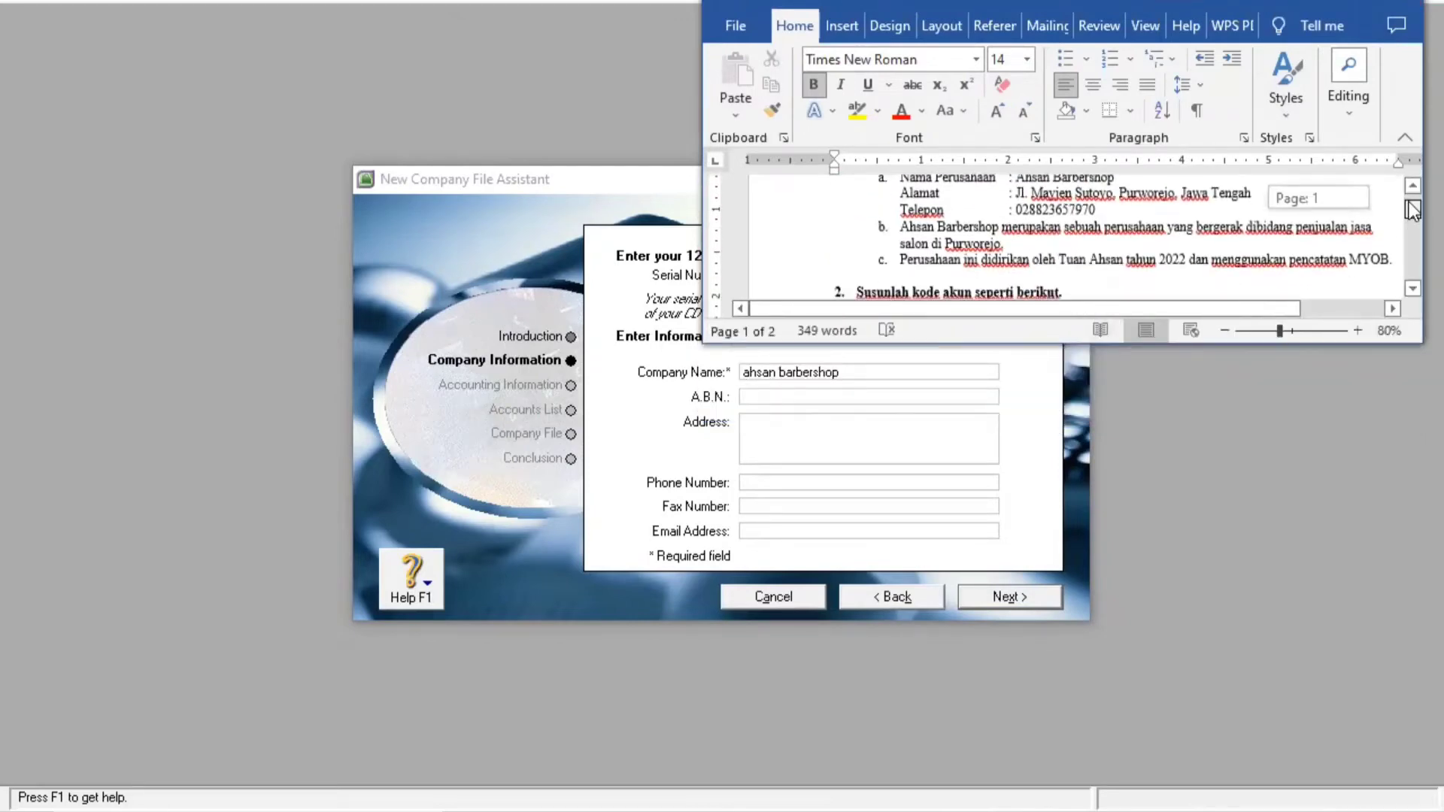
left_click(851, 449)
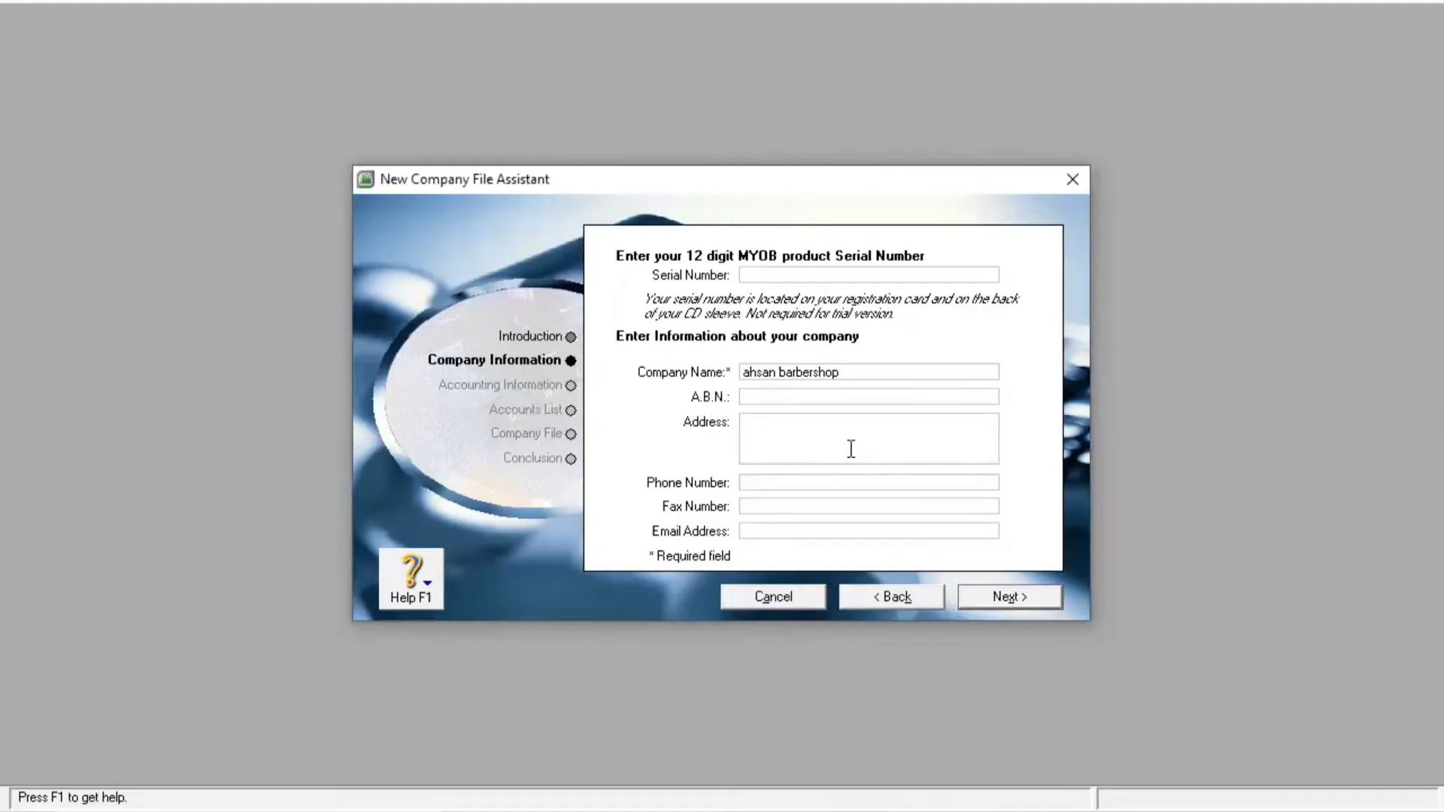
Type 'JL Mayjen sutoyo' into the Address box
type("i")
key("BackSpace")
type("JL")
key("alt+Tab")
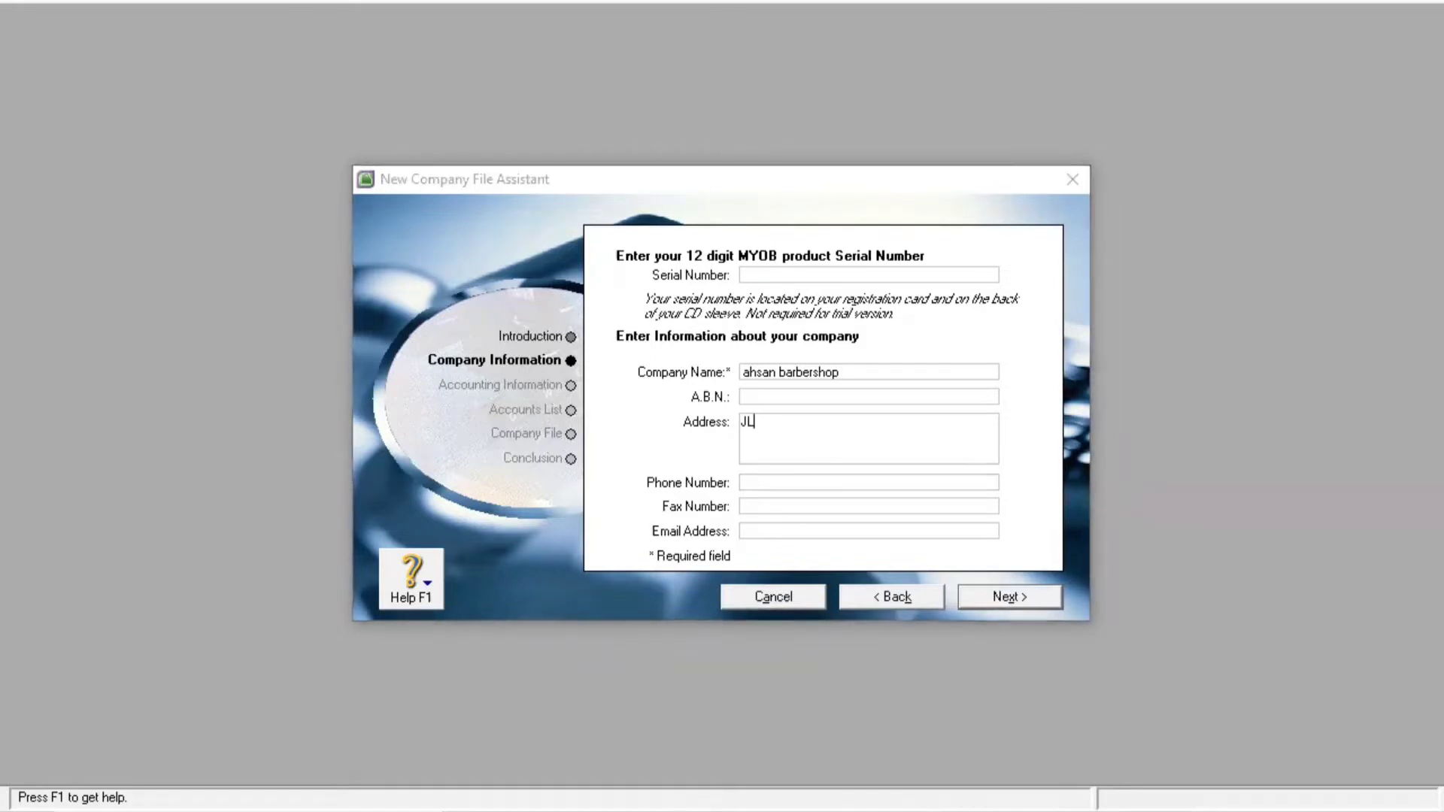
key("alt+Tab")
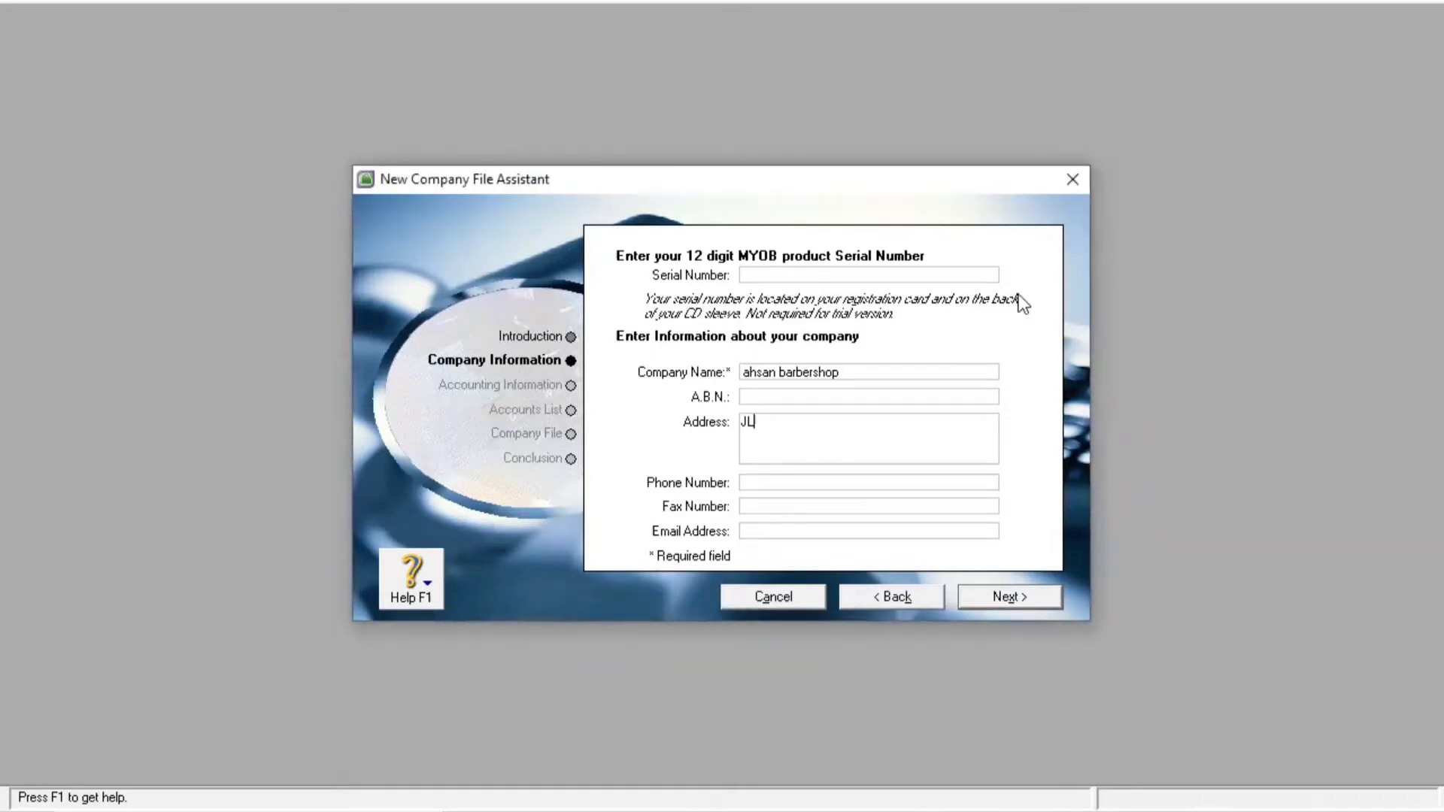
type("Mayjen sutoyo")
Add ',Purworejo ,Jawa Tengah' to the address, checking it against the brief
left_click(901, 811)
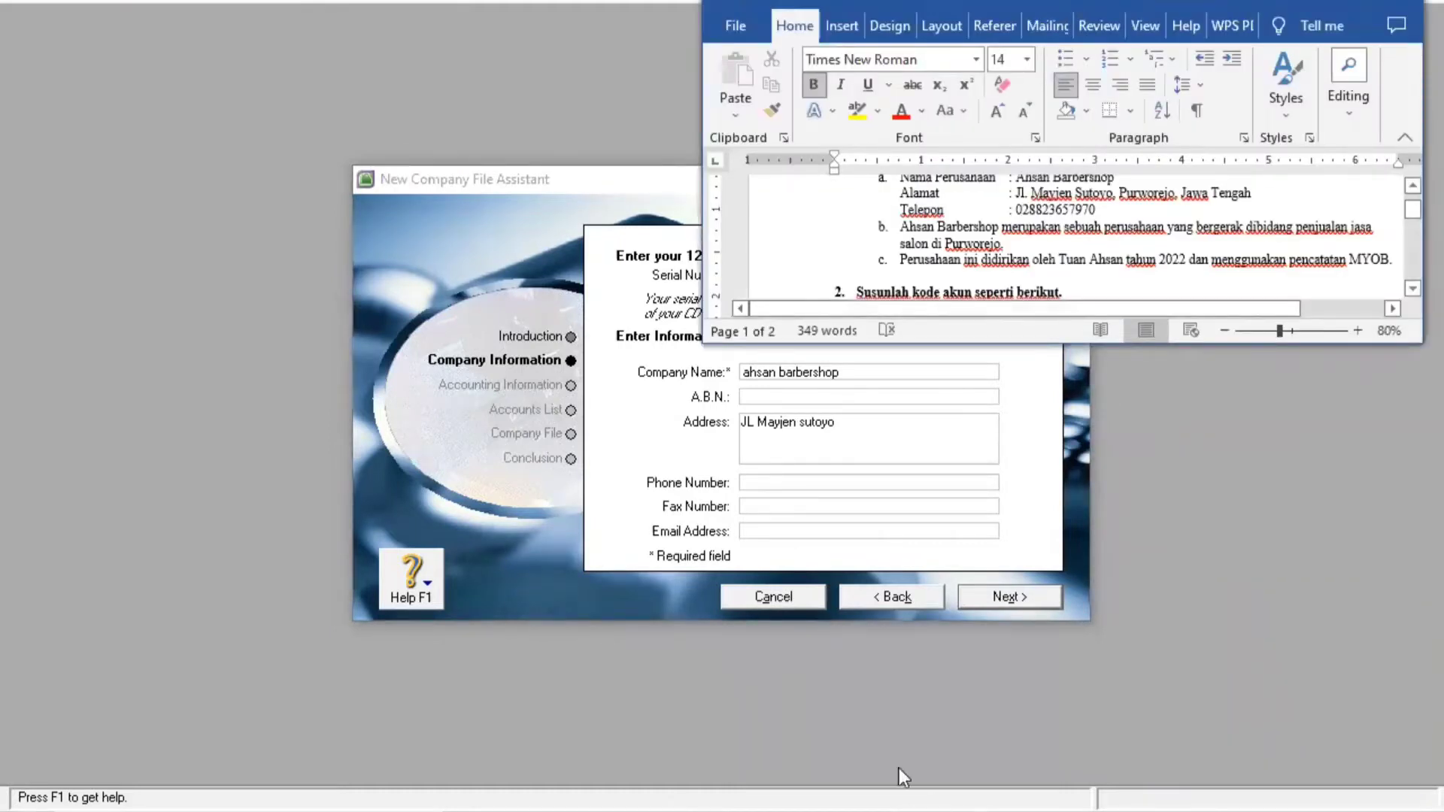
left_click(869, 436)
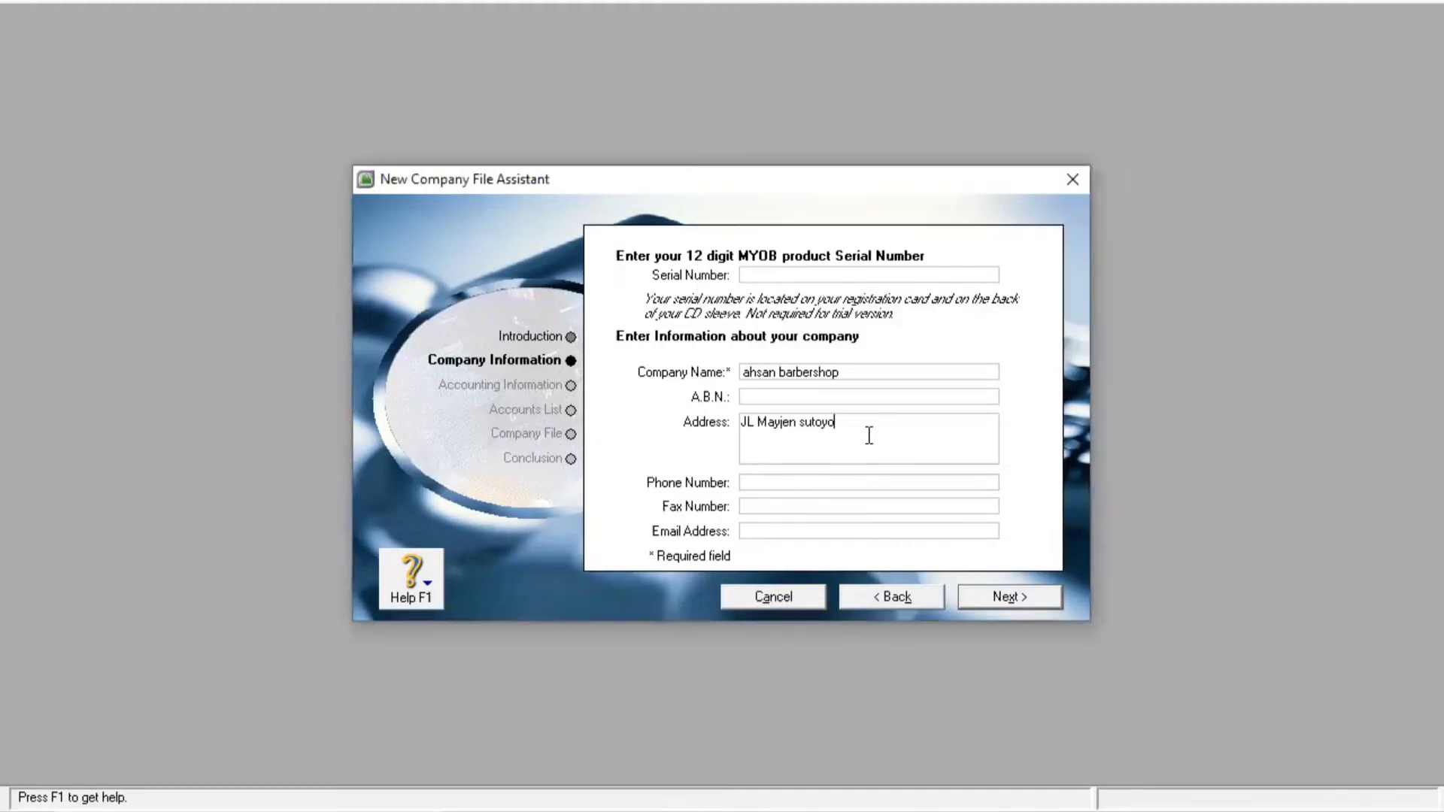
type(",PURWOREJO")
key("BackSpace")
key("BackSpace")
key("BackSpace")
key("BackSpace")
key("BackSpace")
key("BackSpace")
key("BackSpace")
key("BackSpace")
key("BackSpace")
type("urworej")
key("BackSpace")
type("jo ,Jawa Tengah")
Look up the company phone number in the Word brief
left_click(992, 809)
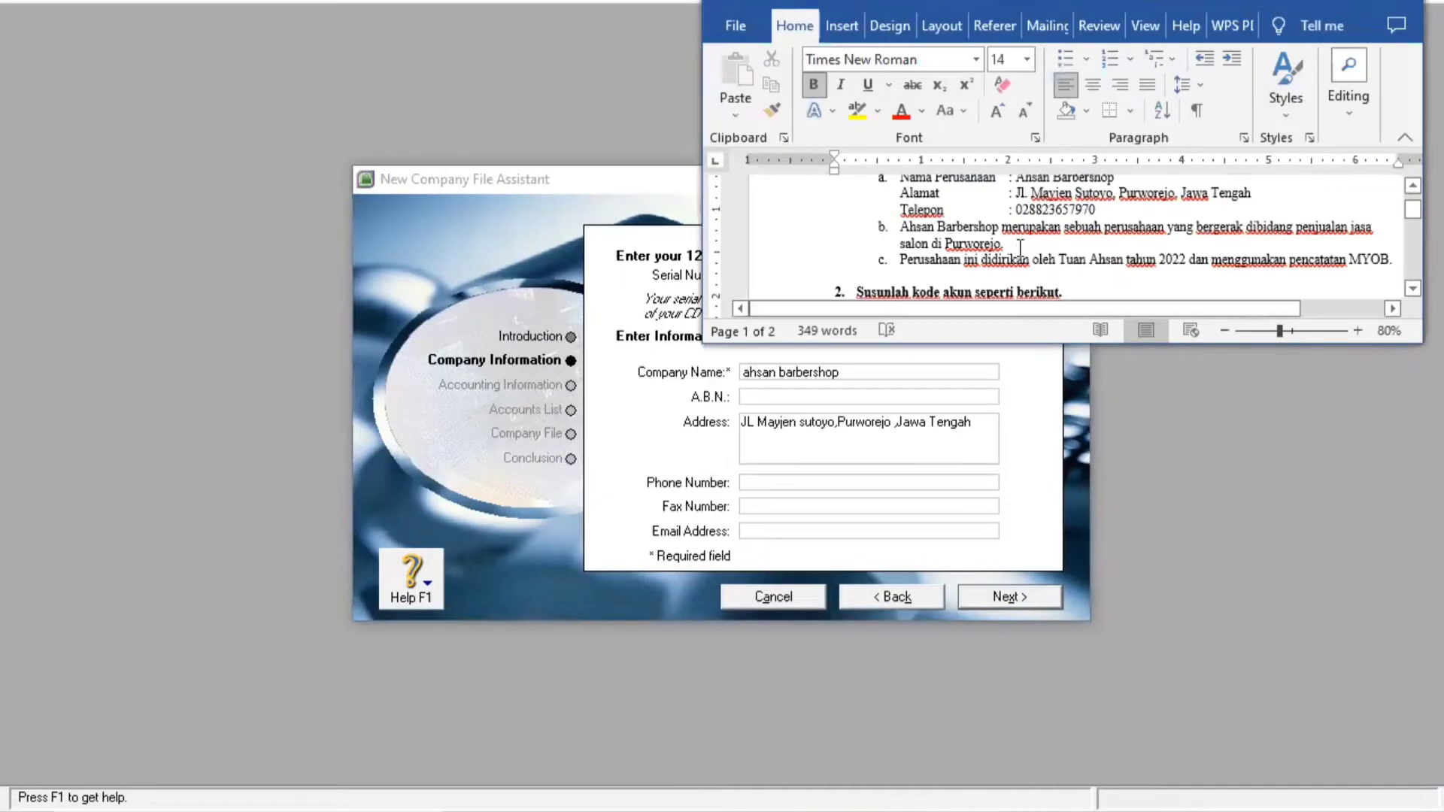
left_click_drag(1016, 210, 1098, 210)
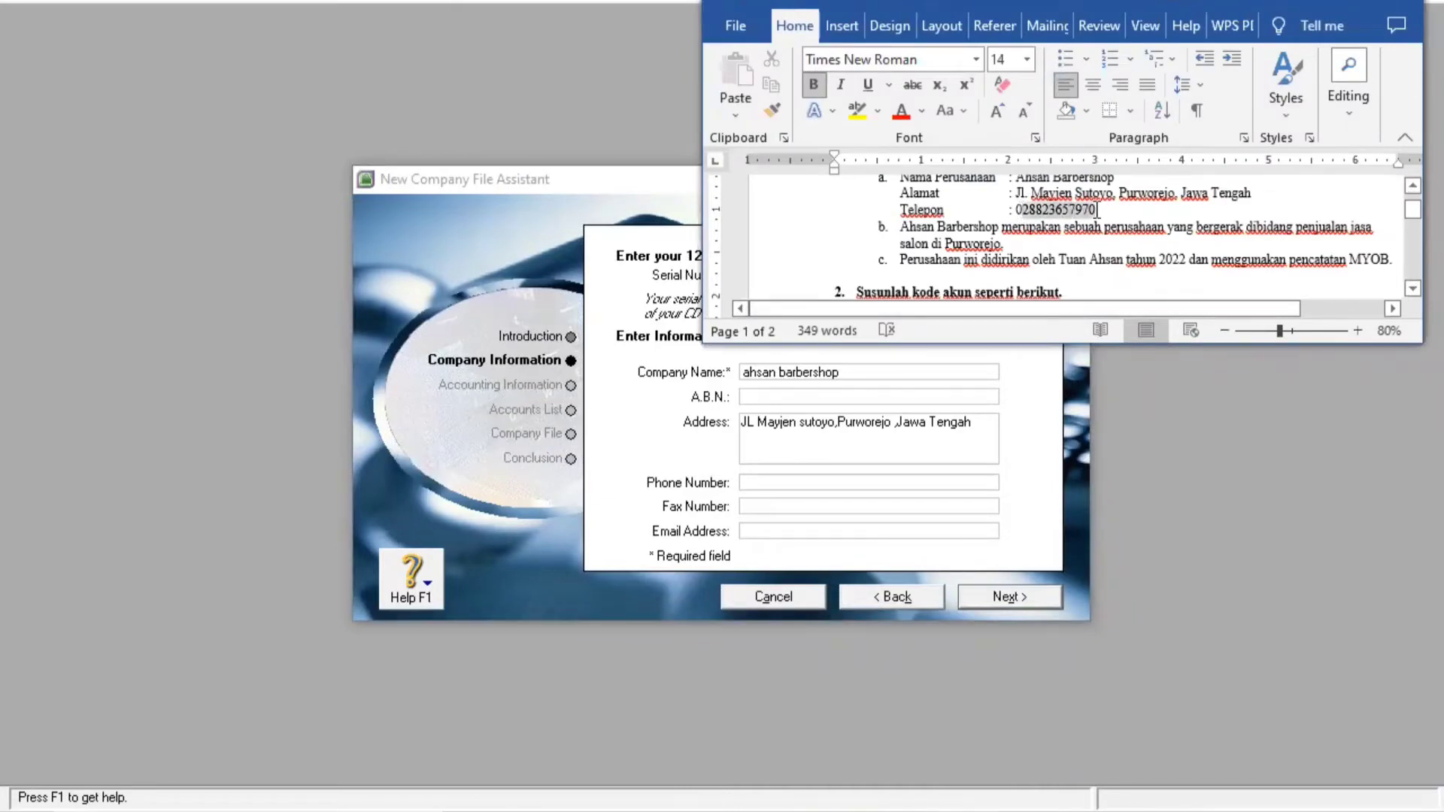
left_click(1017, 210)
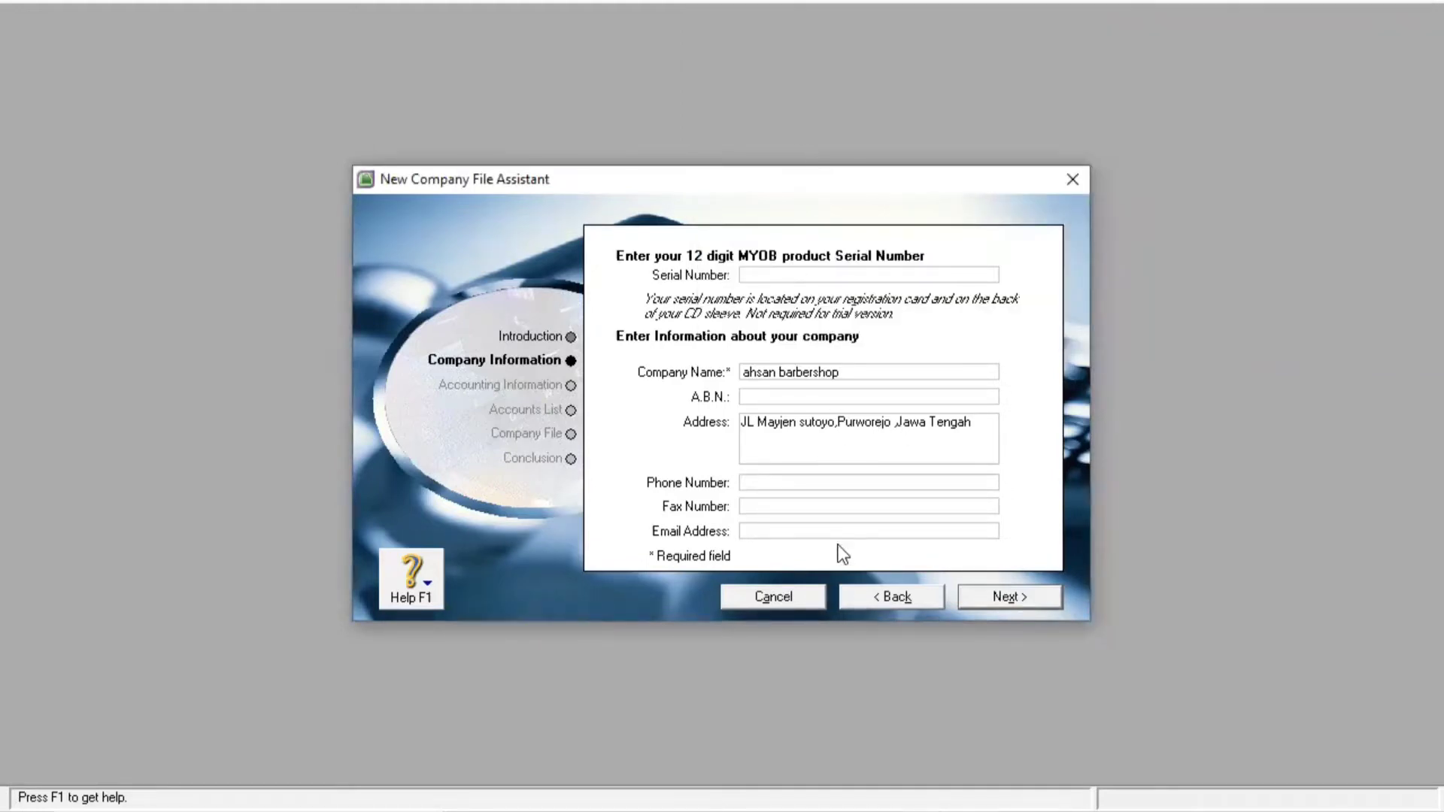
key("alt+Tab")
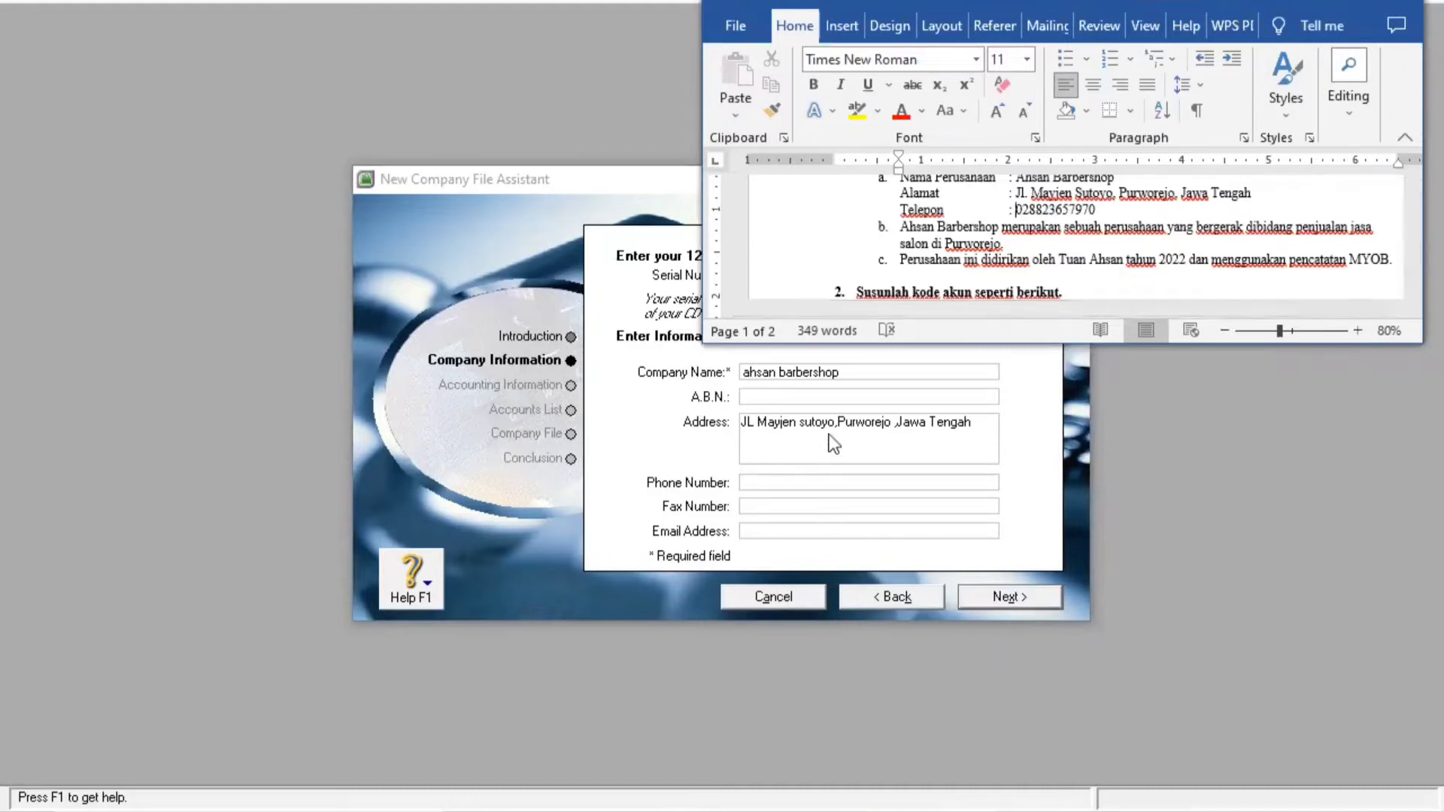
left_click(781, 397)
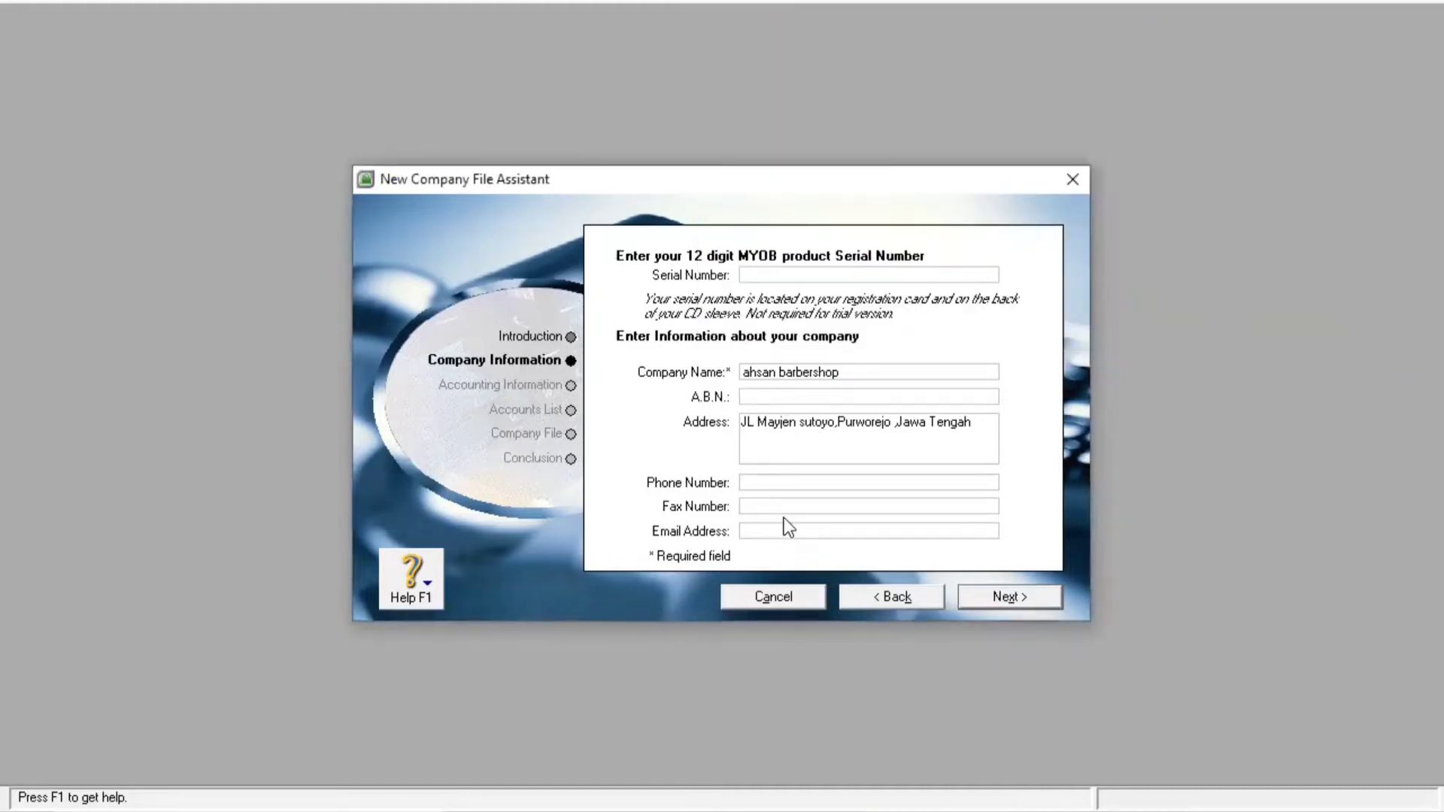
Enter the company's phone number from the brief into the Phone Number field
left_click(792, 481)
key("alt+Tab")
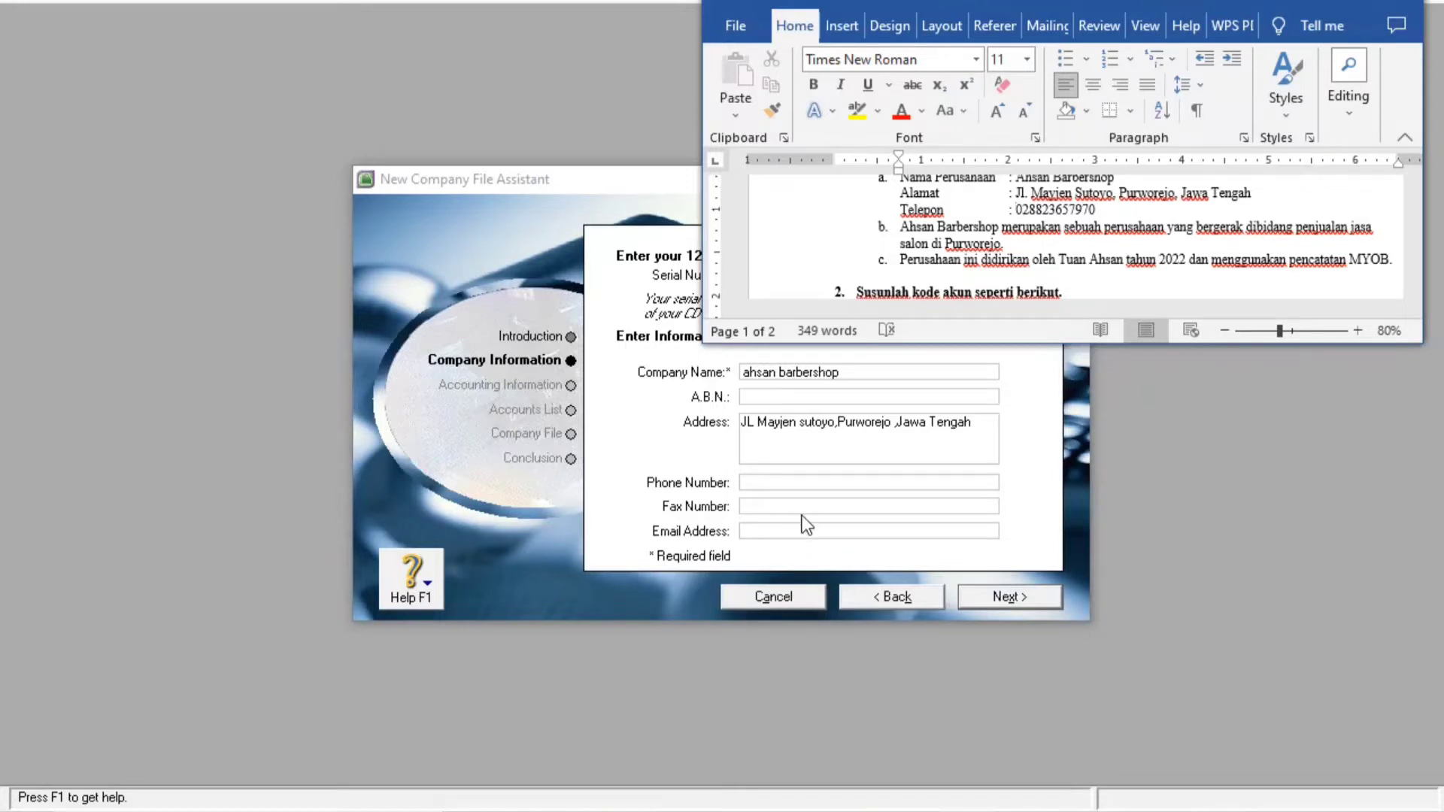
left_click(818, 485)
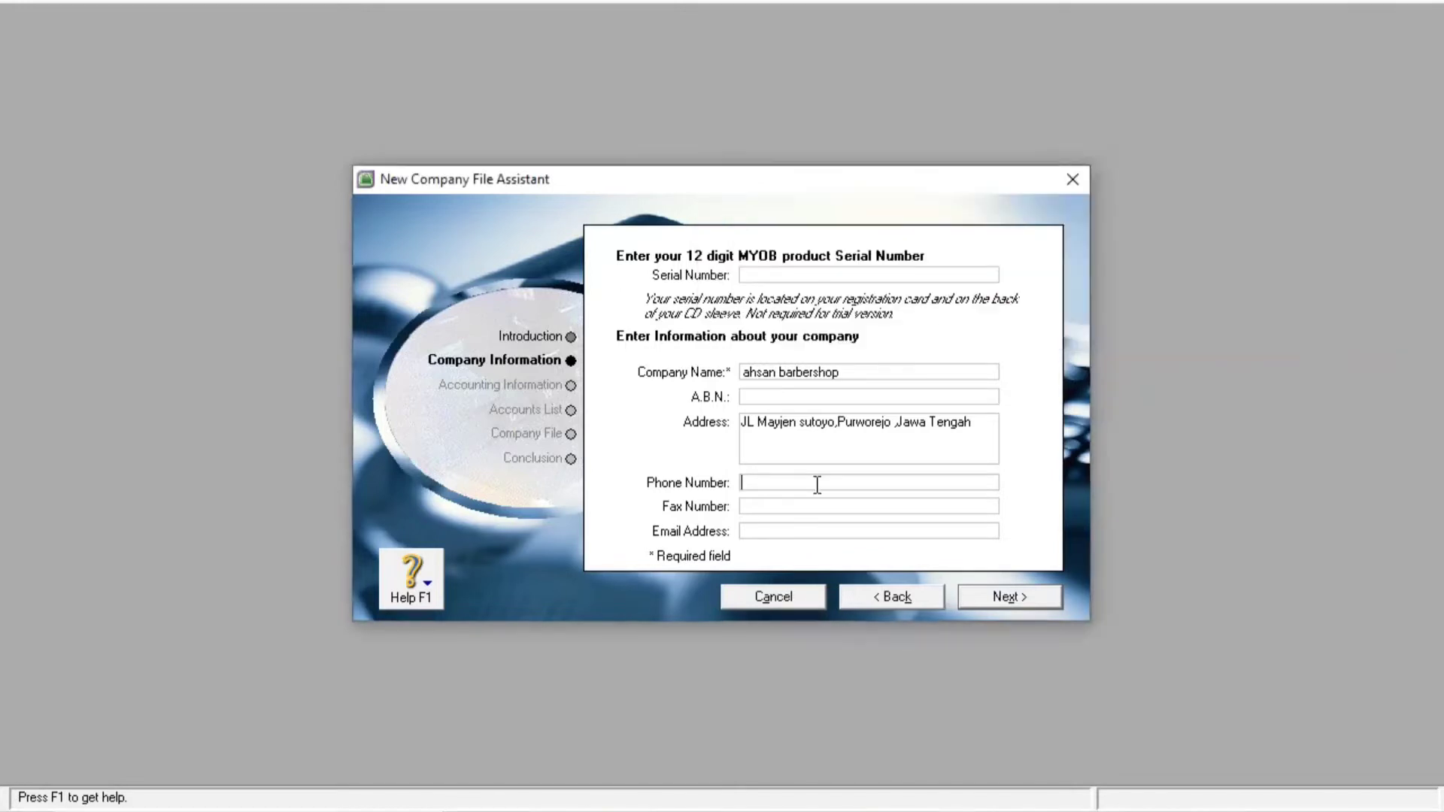
Set financial year 2022 ending December, conversion month January, and twelve accounting periods
left_click(1005, 597)
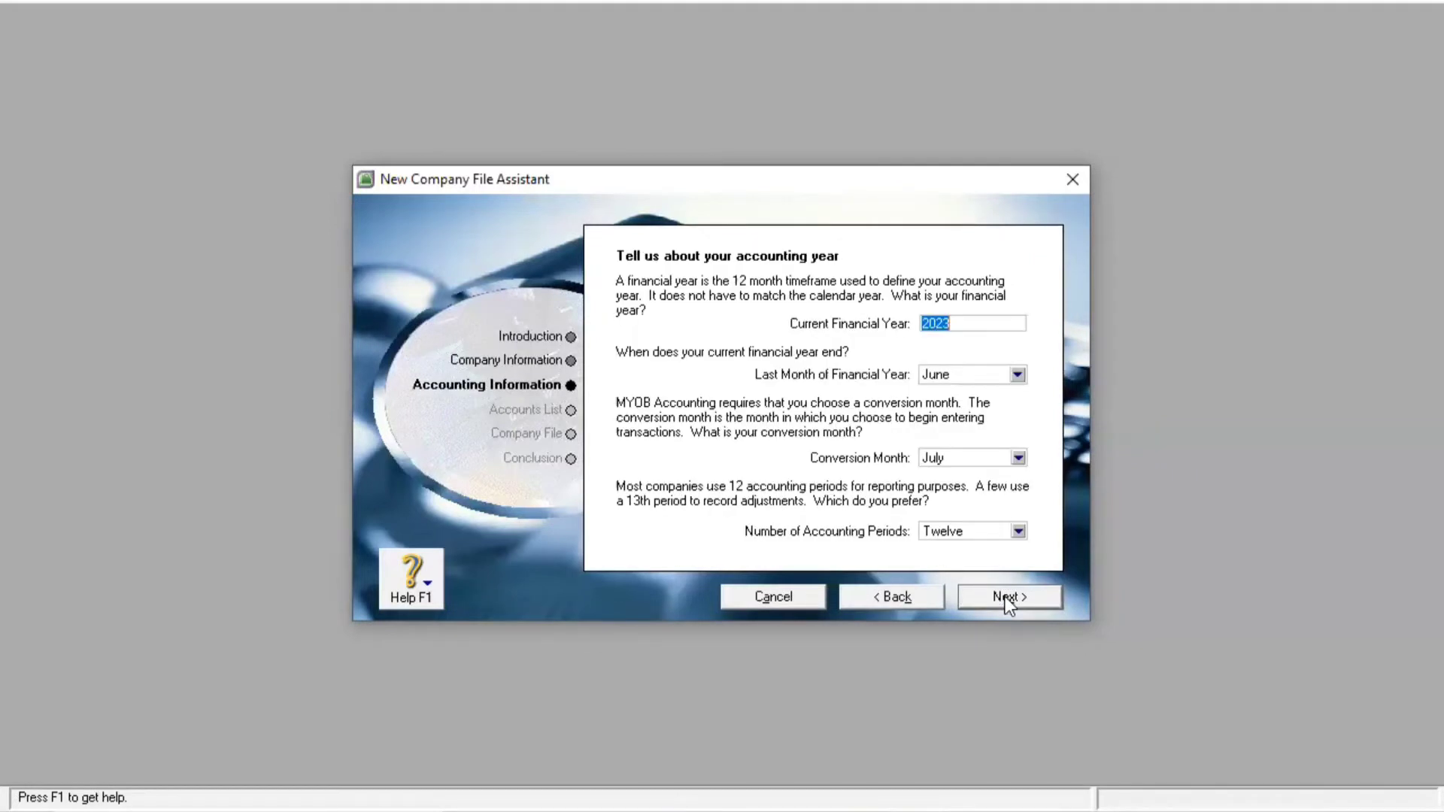
left_click(947, 324)
key("BackSpace")
type("2")
left_click(1017, 374)
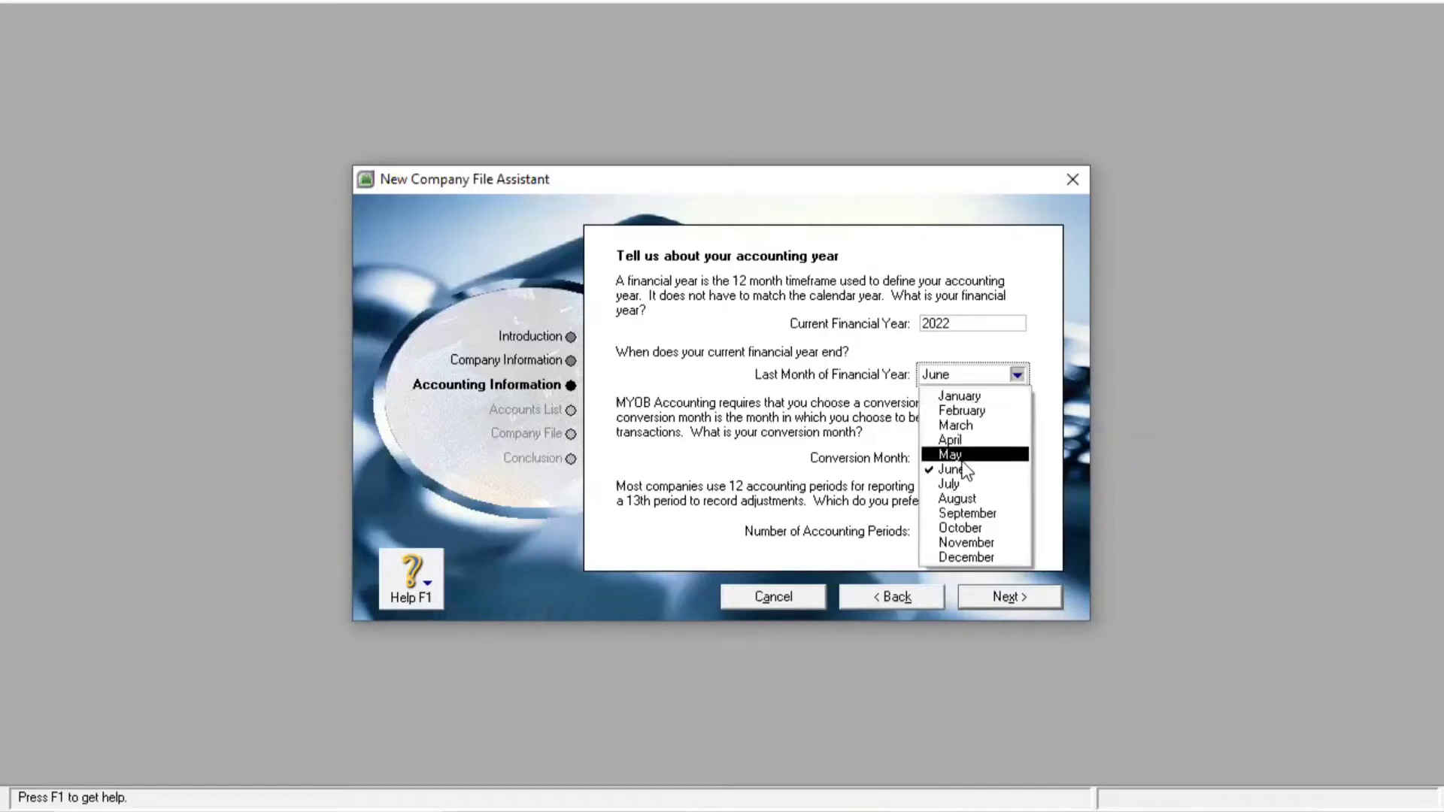
left_click(968, 557)
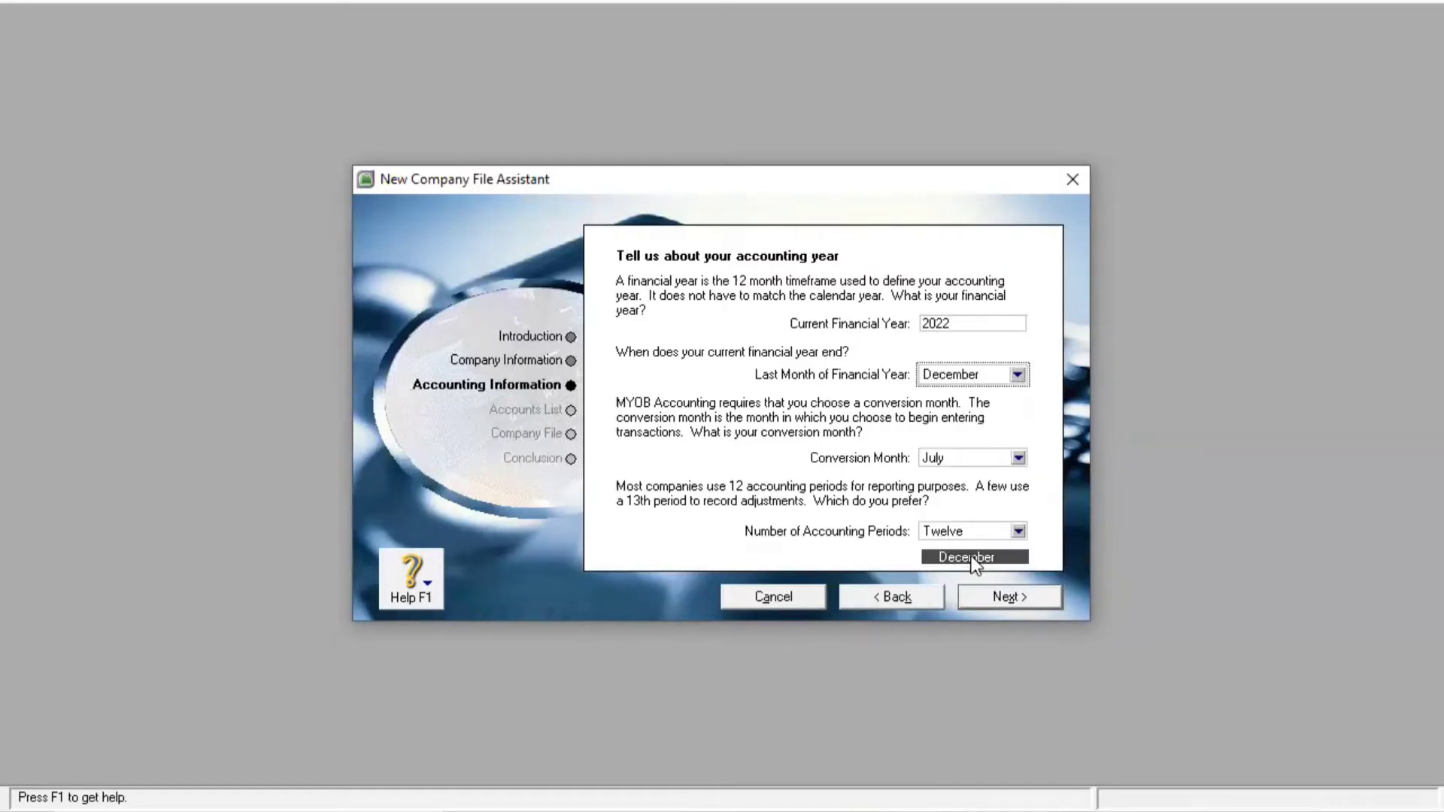
left_click(1024, 462)
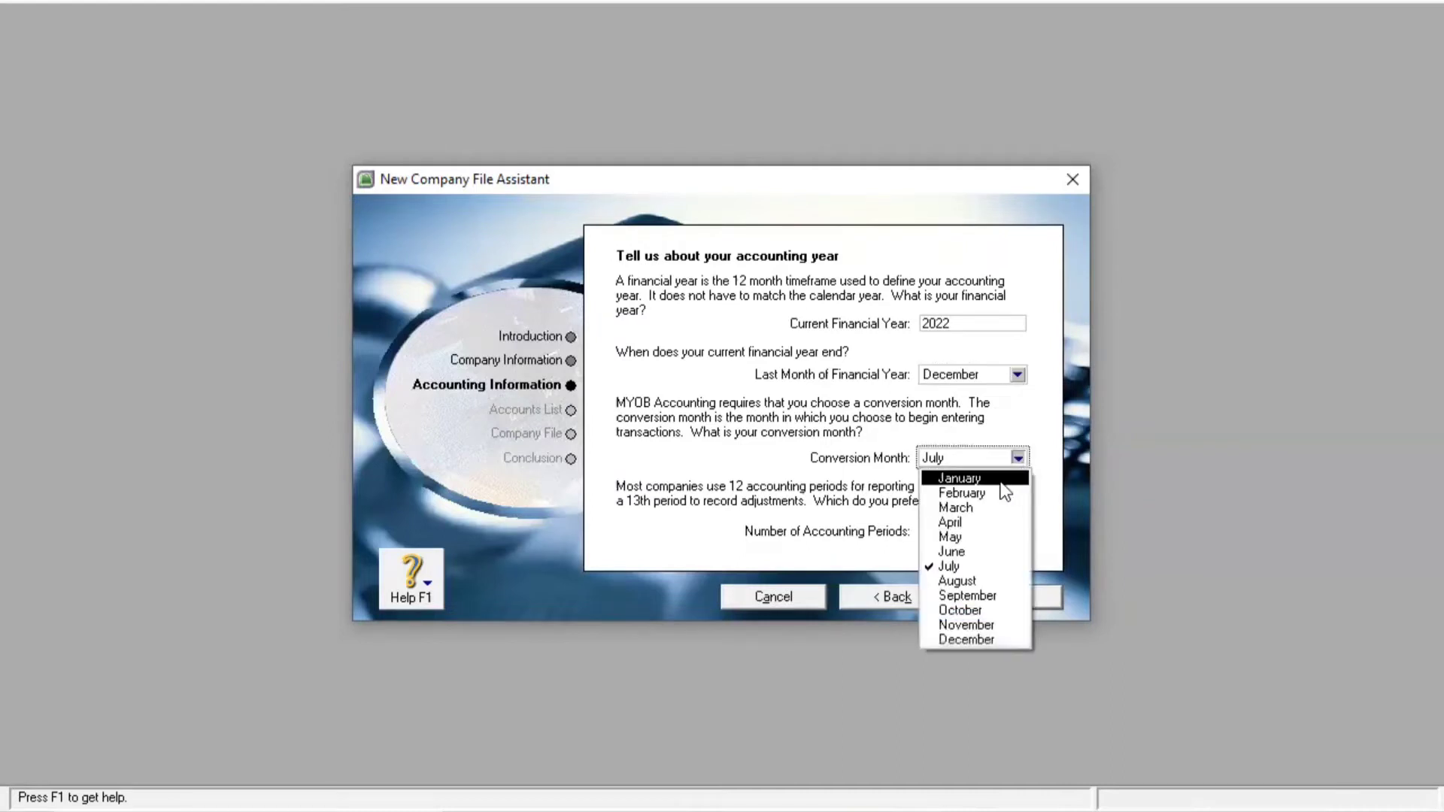
left_click(1000, 479)
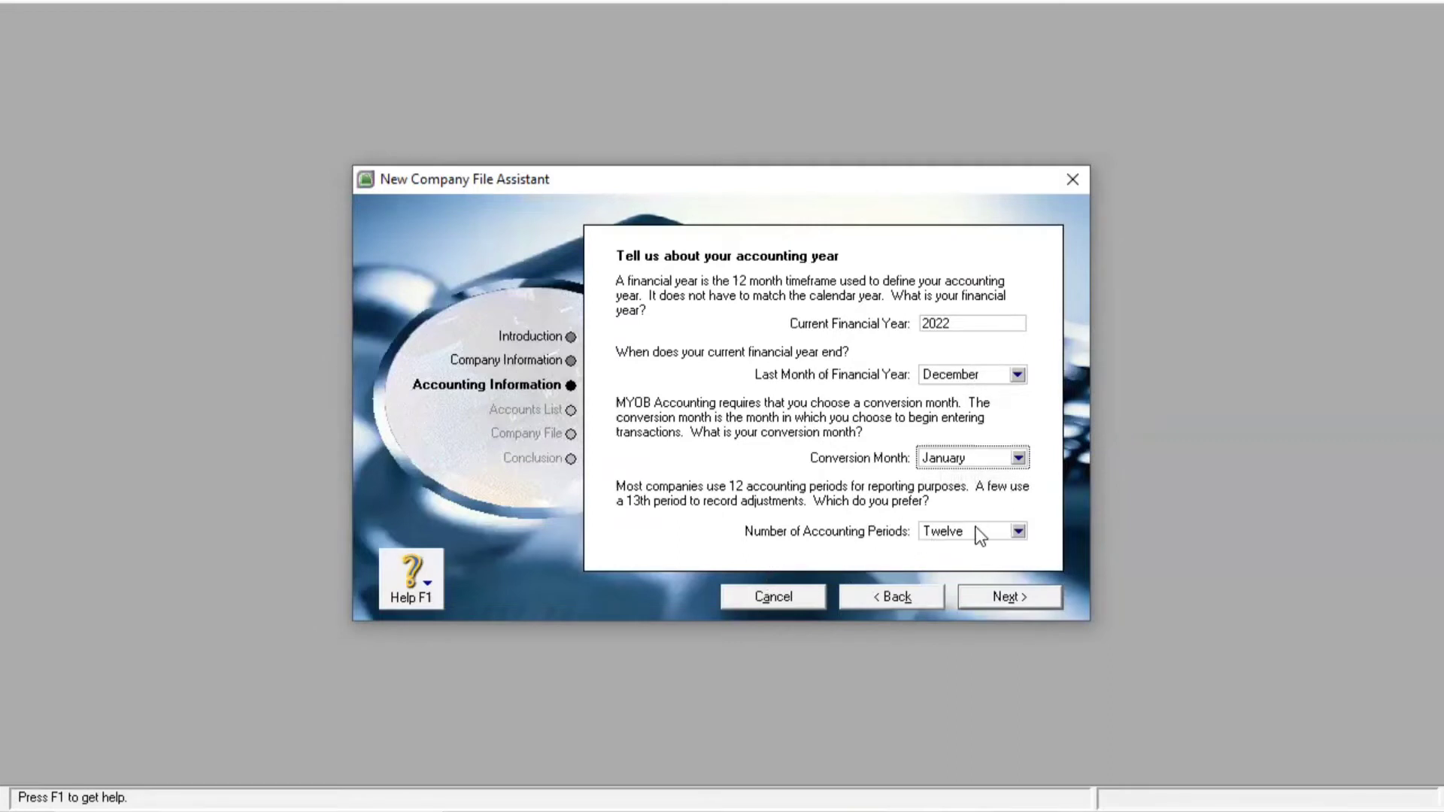
left_click(1018, 531)
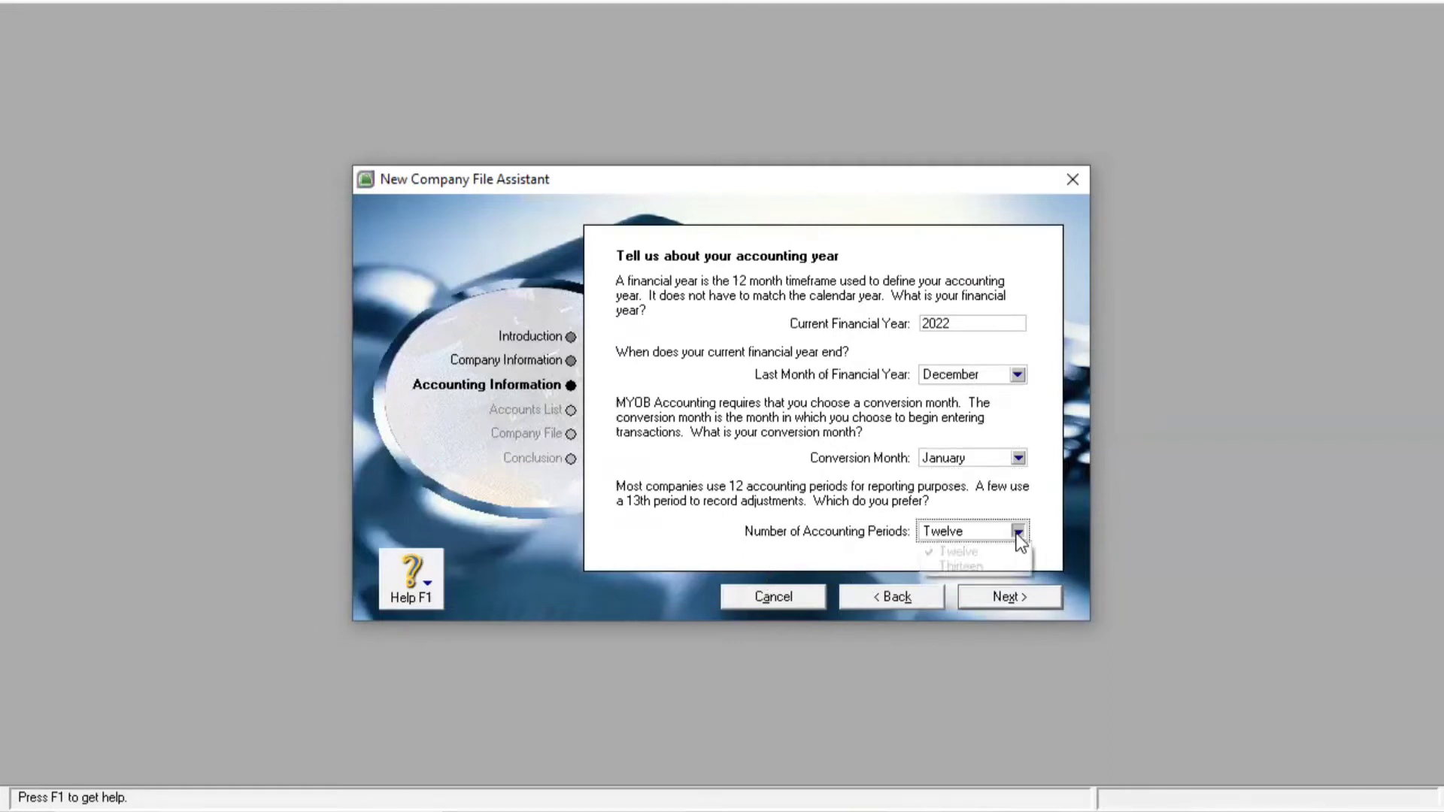
left_click(959, 551)
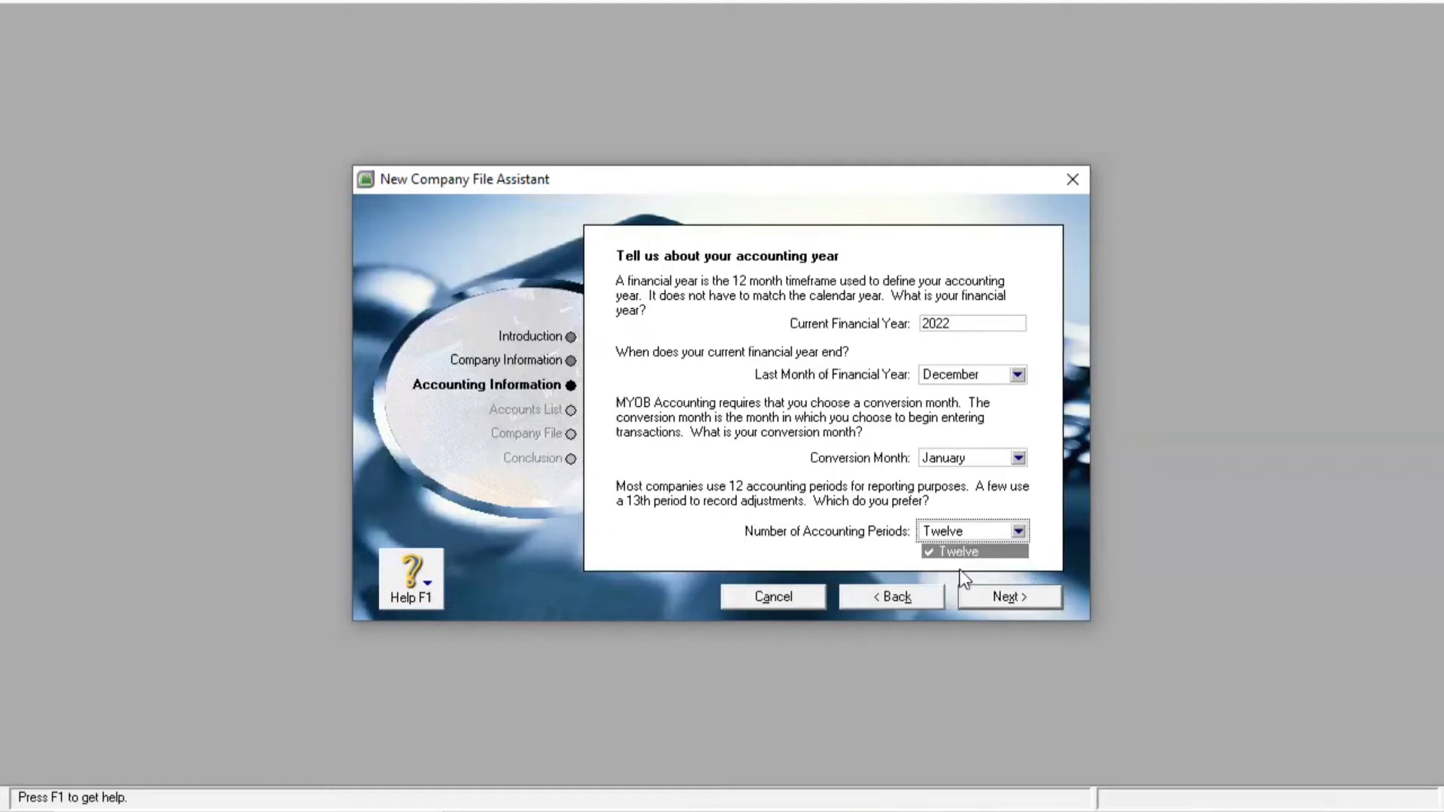
left_click(1025, 594)
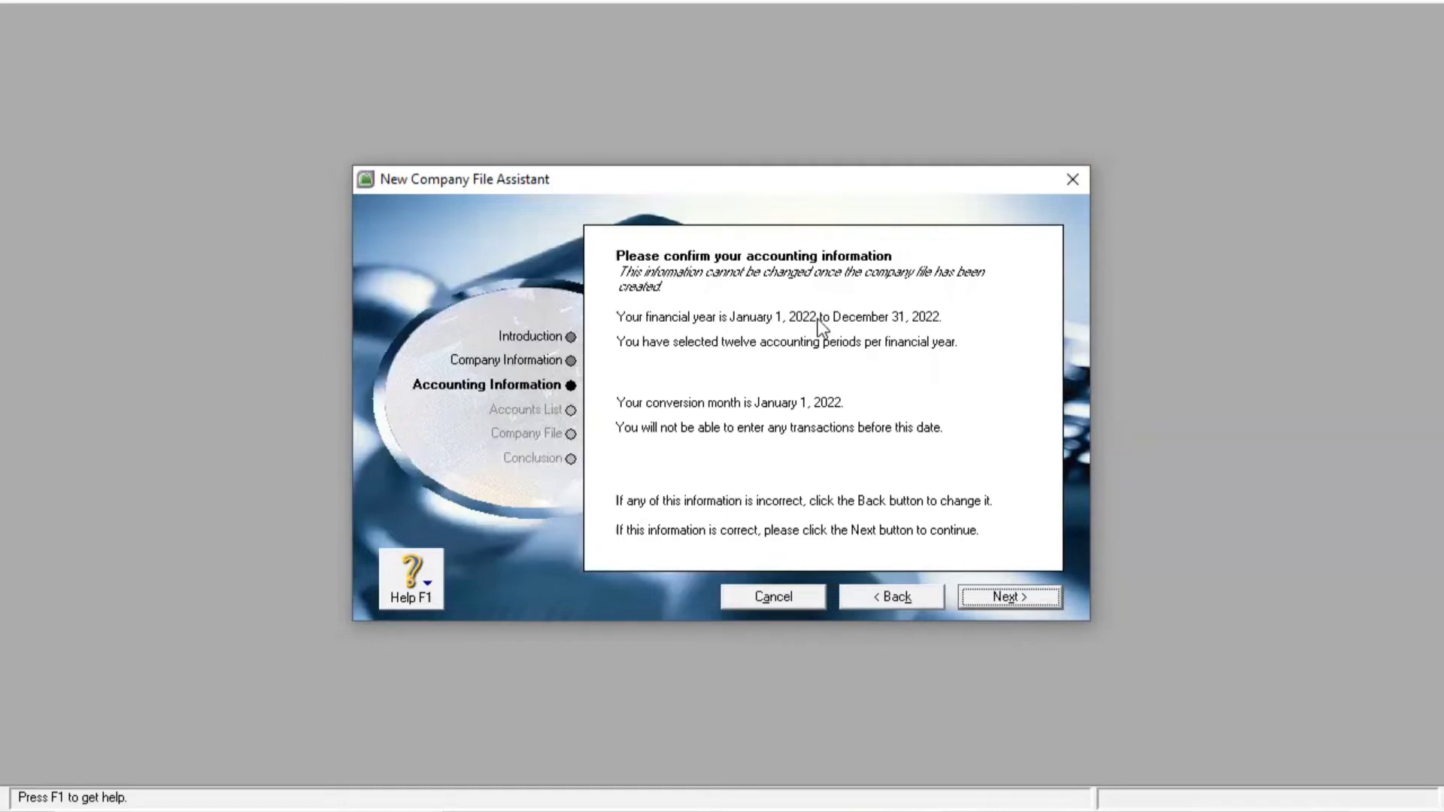
Confirm the accounting information and choose to build your own accounts list
left_click(1009, 598)
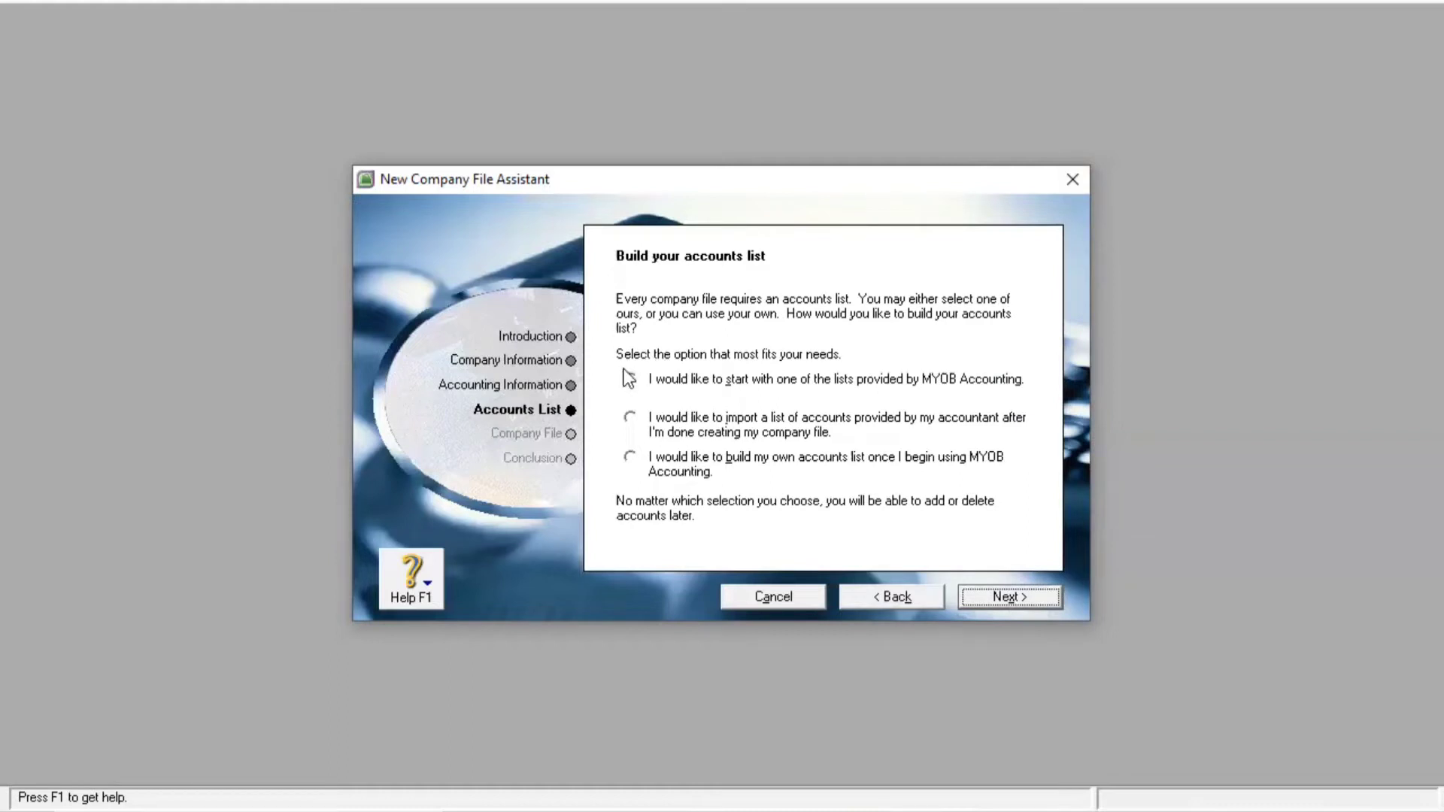
left_click(630, 458)
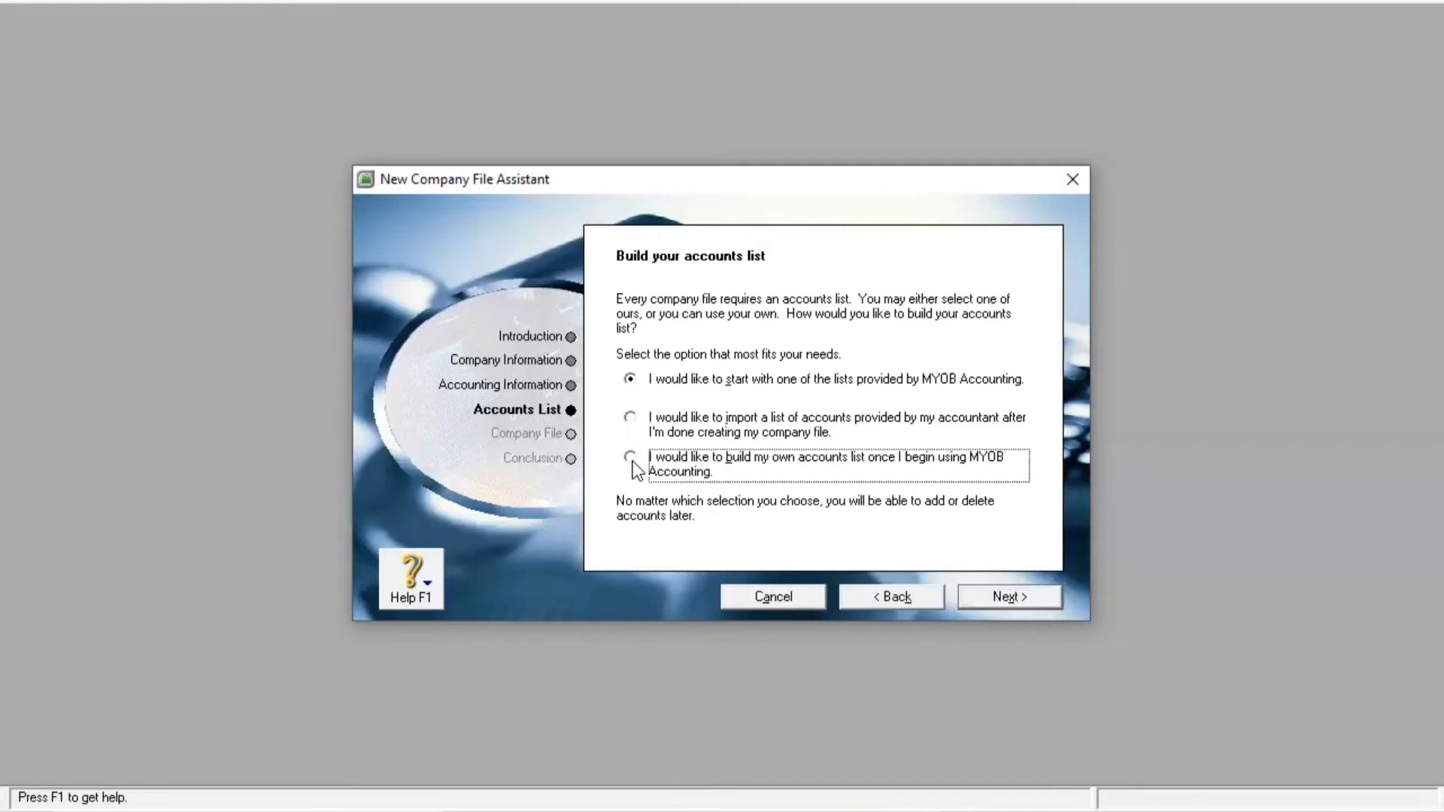
Save the company file as C:\myob18ED\Ahsan barbershop.myo, replacing the existing file
left_click(1000, 603)
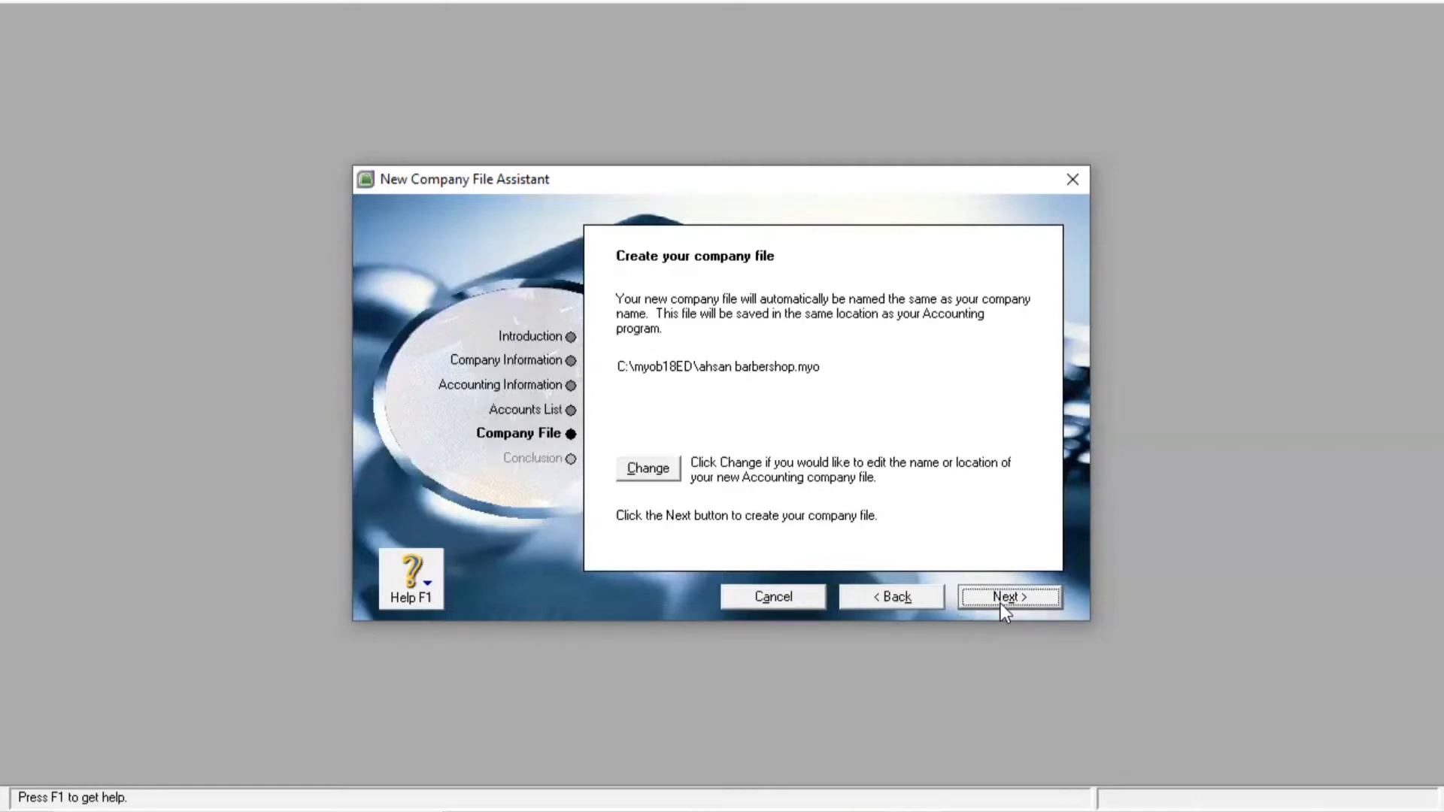
left_click(668, 469)
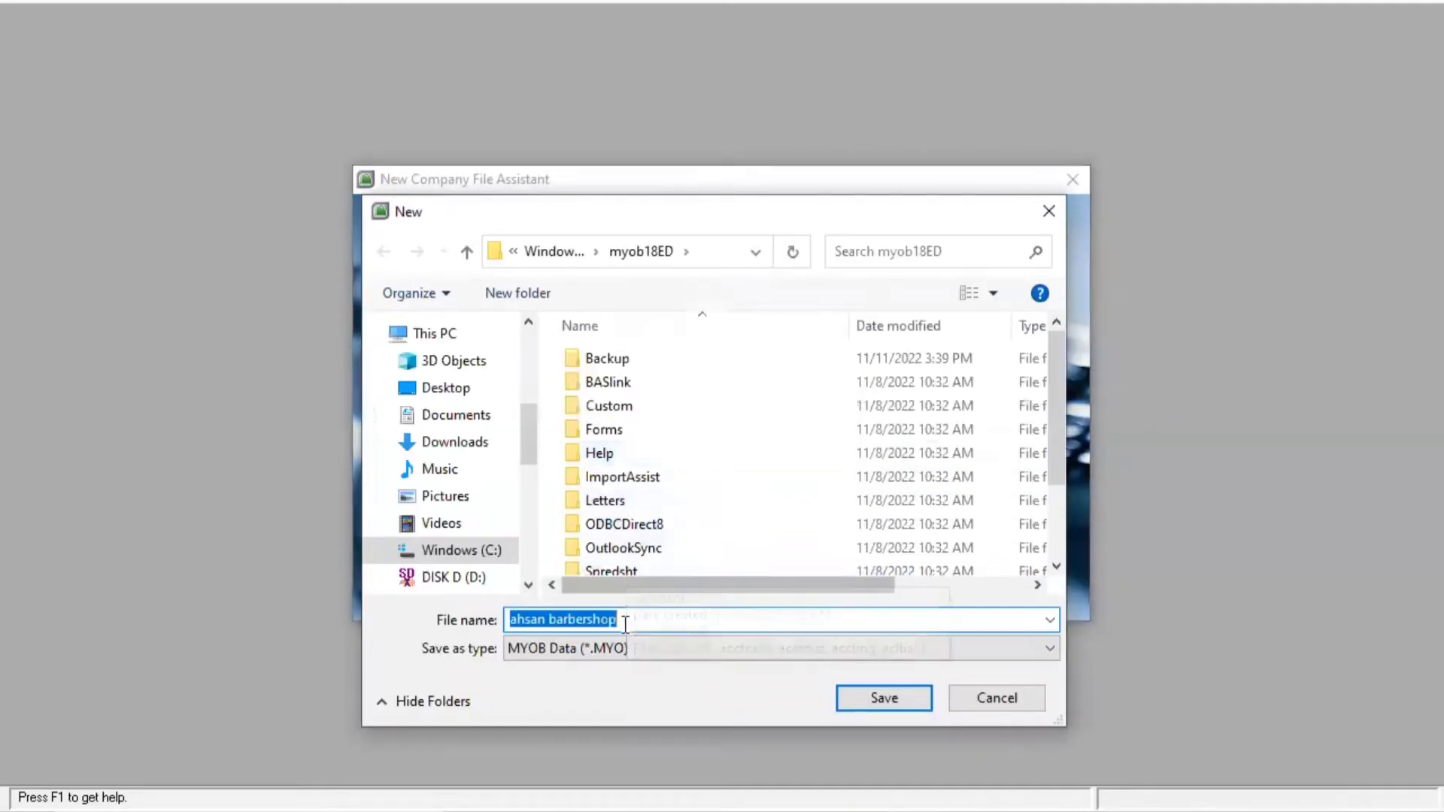
left_click(632, 620)
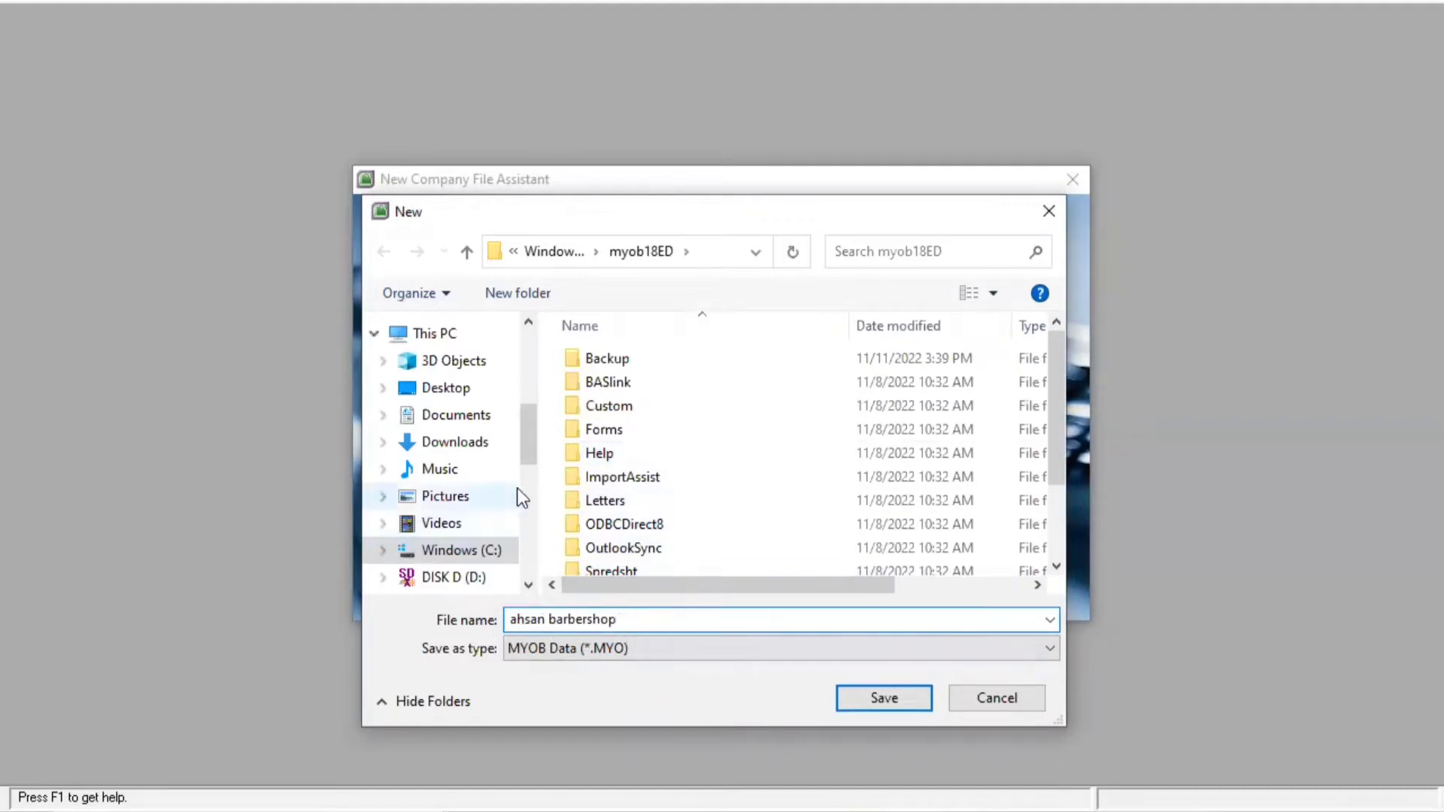
left_click_drag(525, 454, 533, 524)
scroll(527, 481, "up", 1)
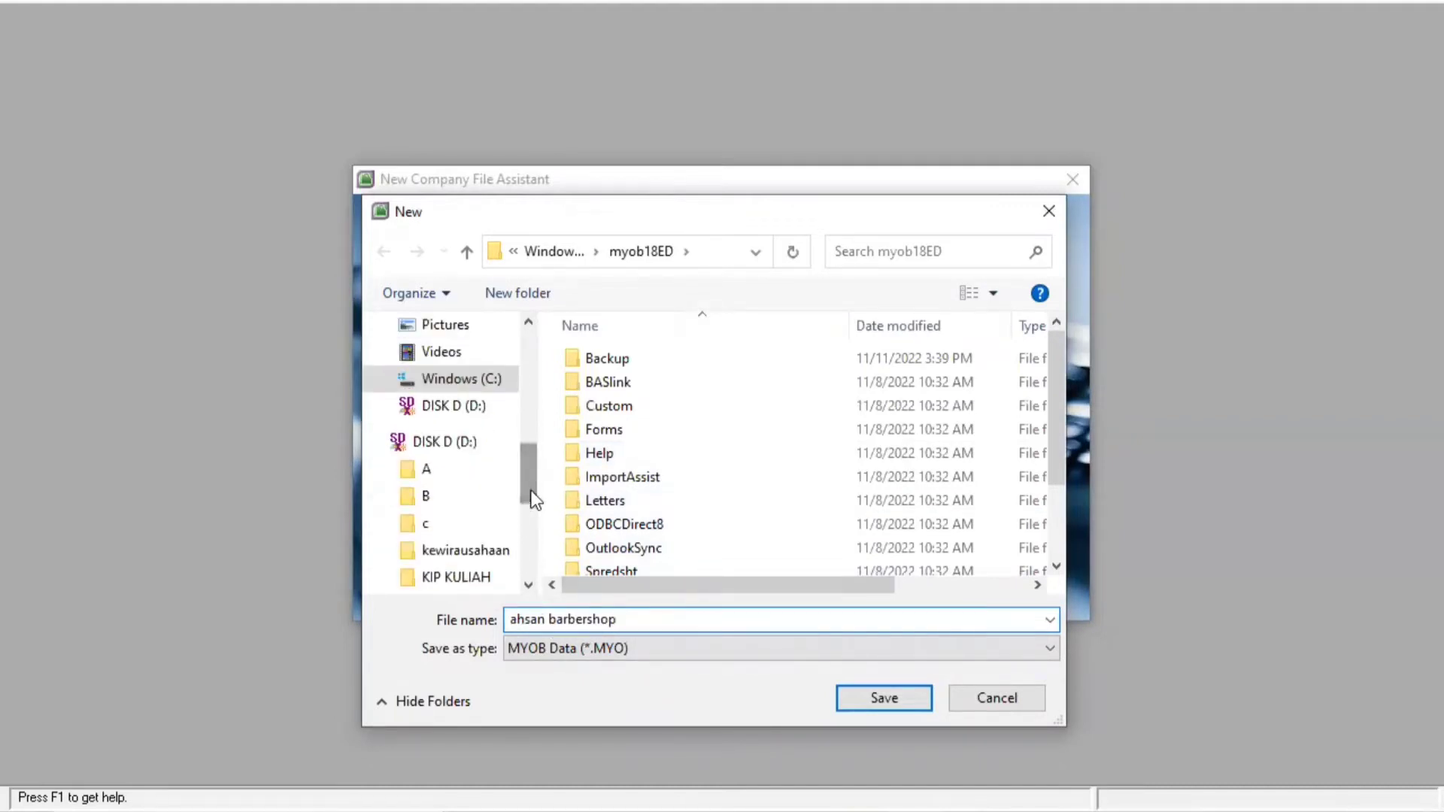
mouse_move(525, 461)
left_mouse_down()
mouse_move(526, 543)
mouse_move(531, 440)
left_mouse_up()
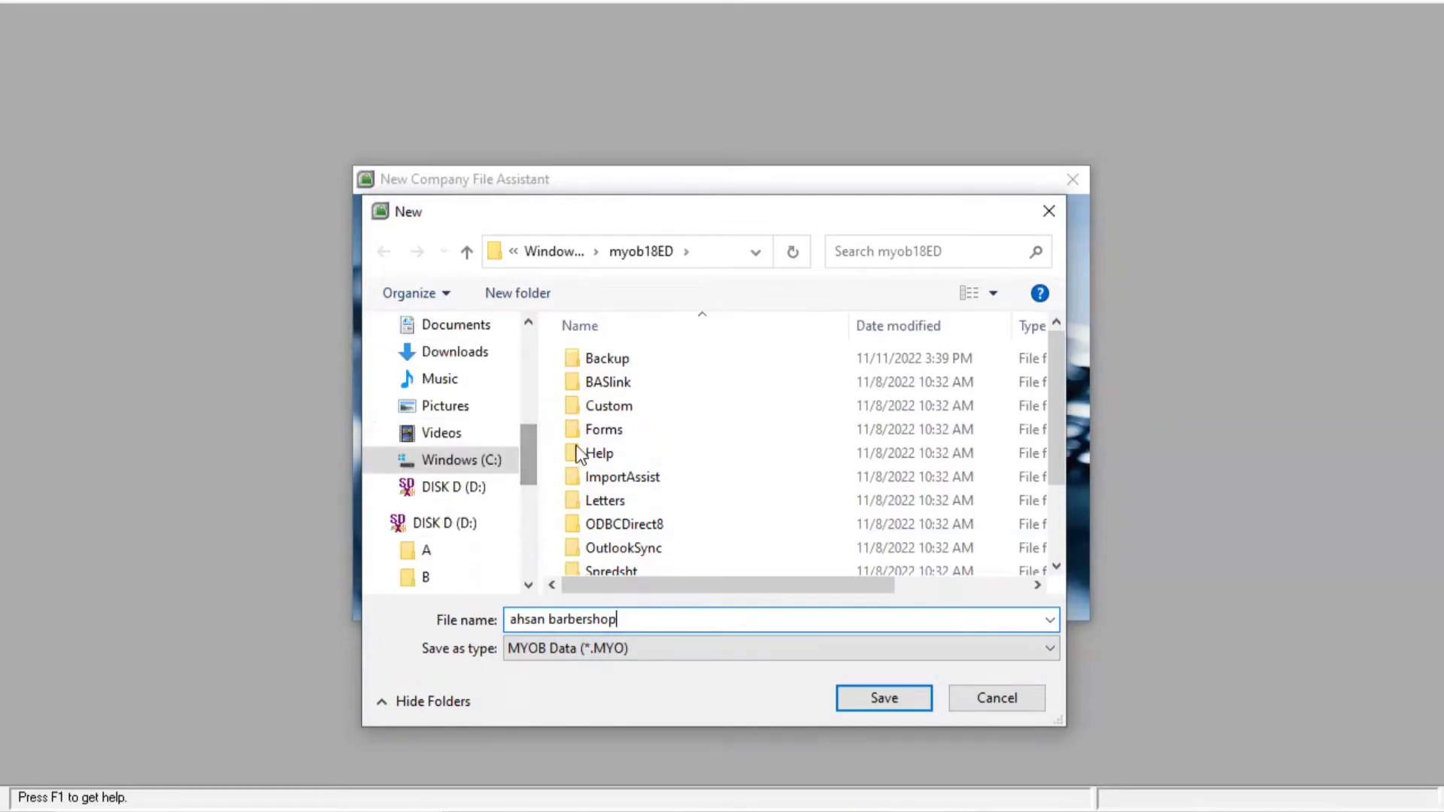
left_click(892, 702)
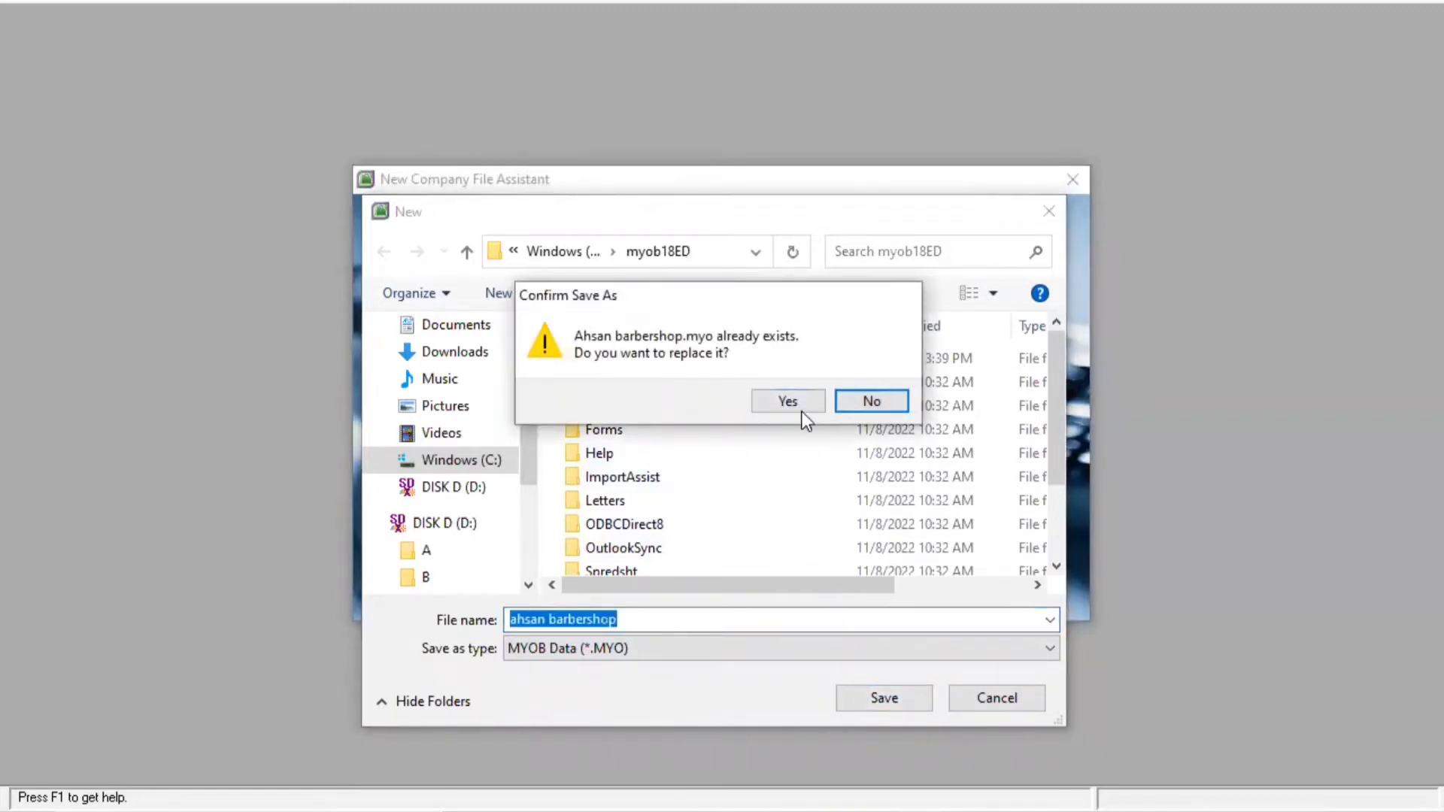
left_click(802, 407)
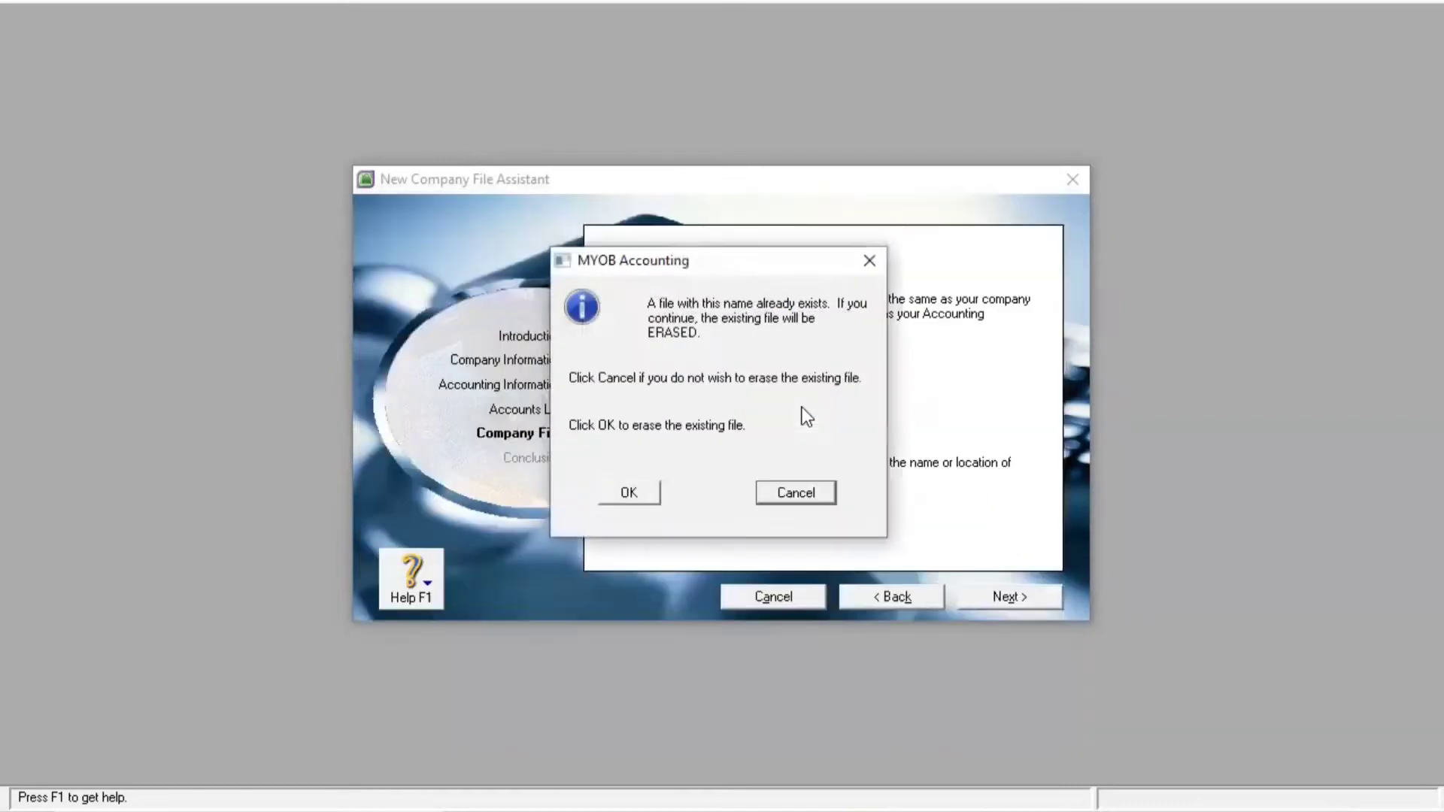
left_click(629, 495)
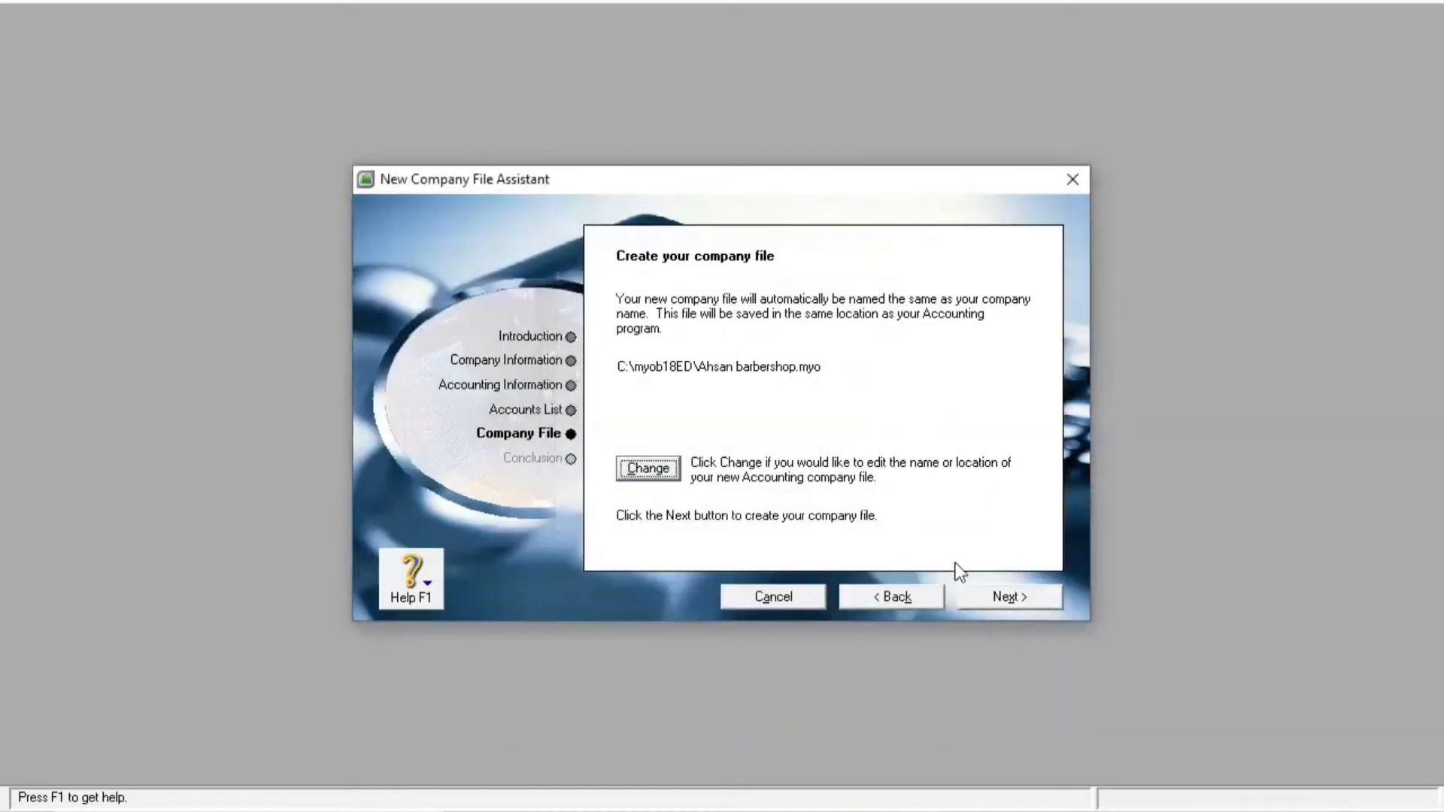
Create the company file, go to its Command Centre, and restore the window smaller
left_click(996, 597)
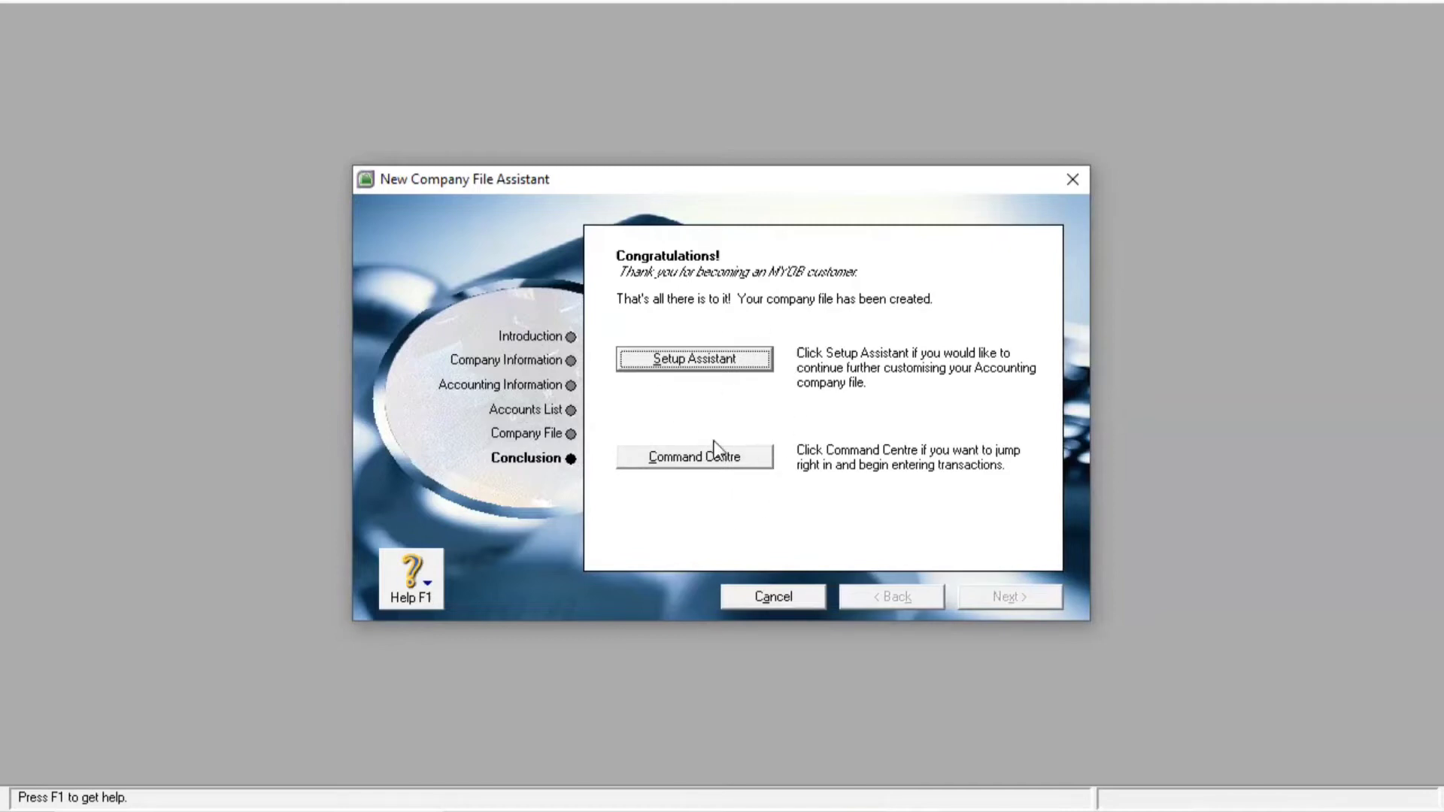
left_click(702, 463)
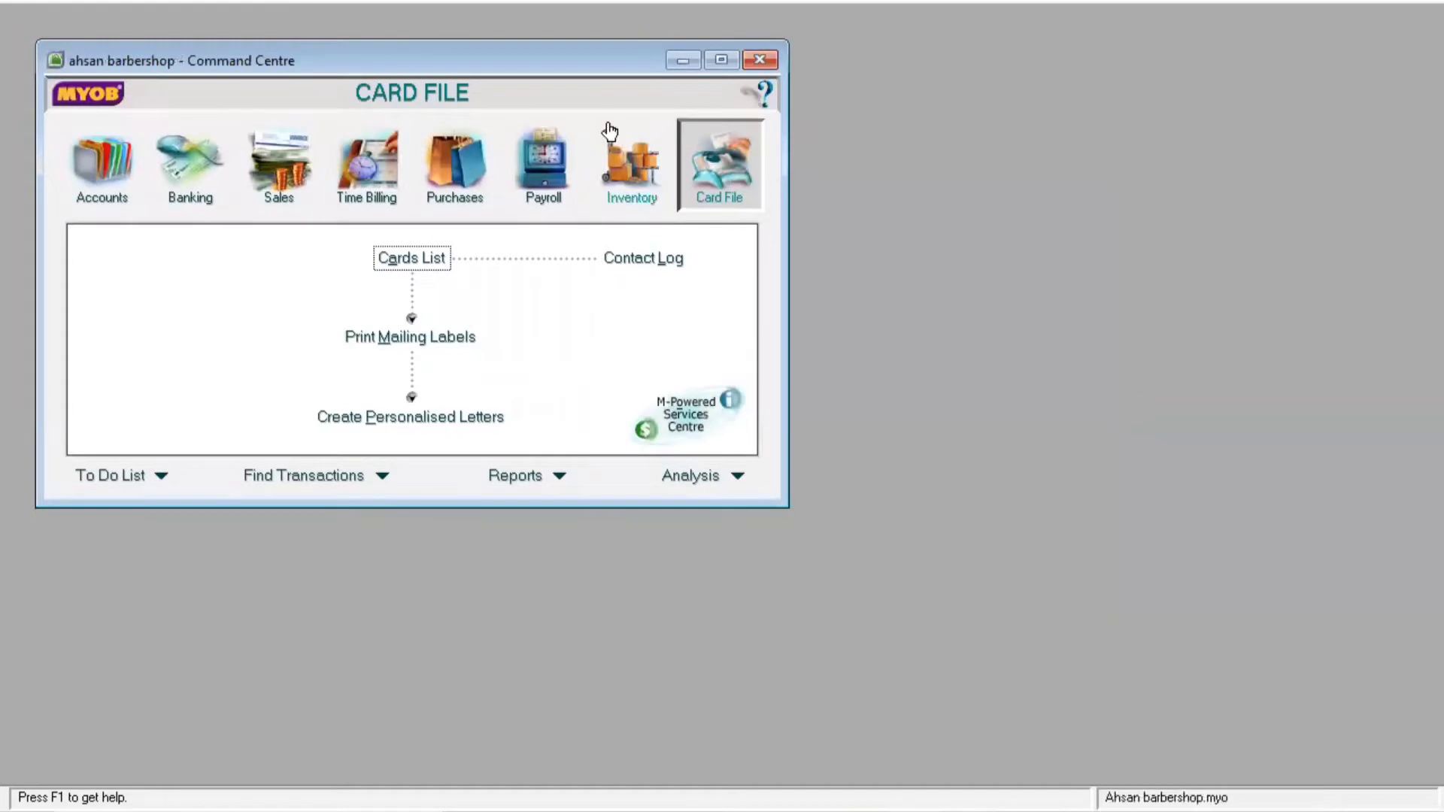
left_click_drag(453, 65, 462, 146)
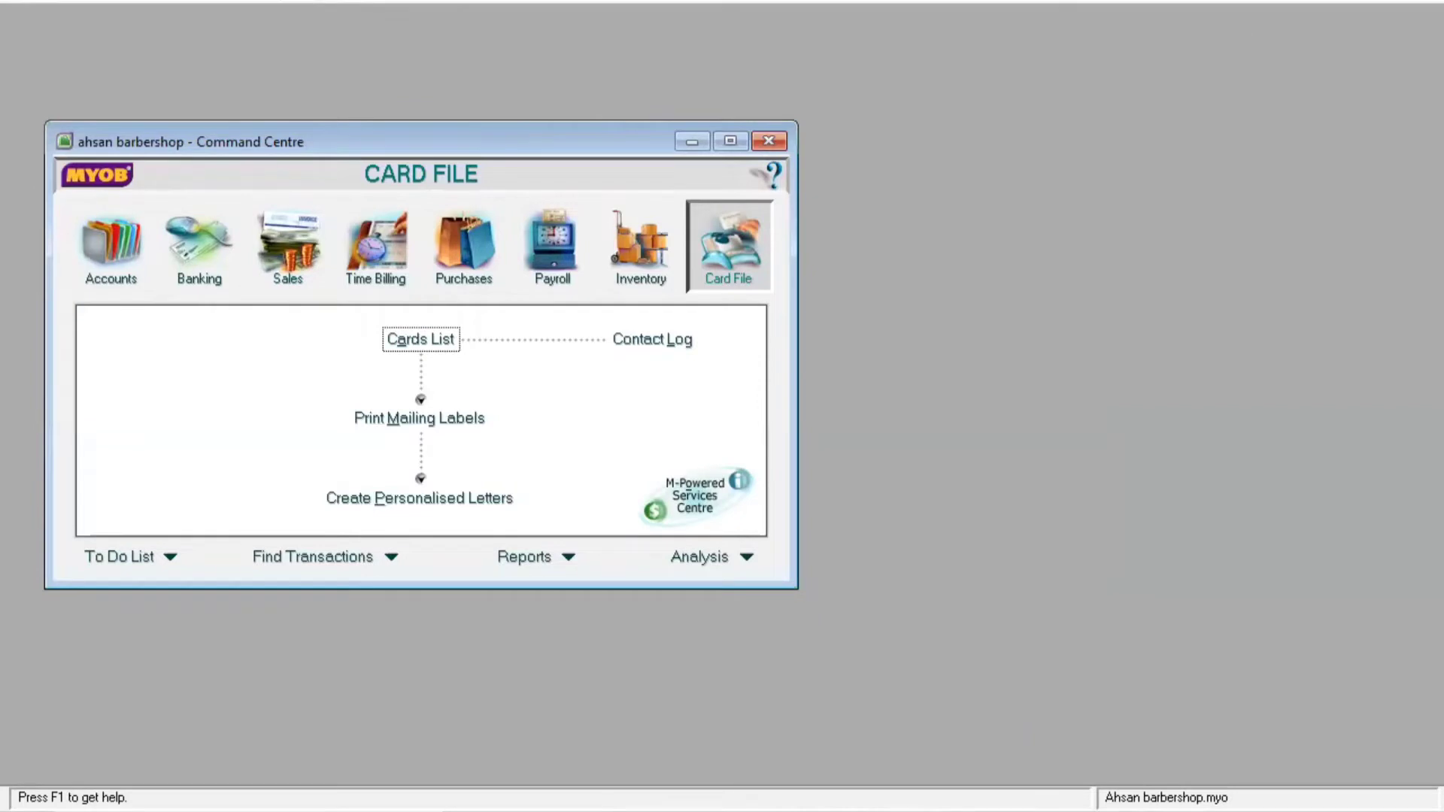
left_click(1370, 1)
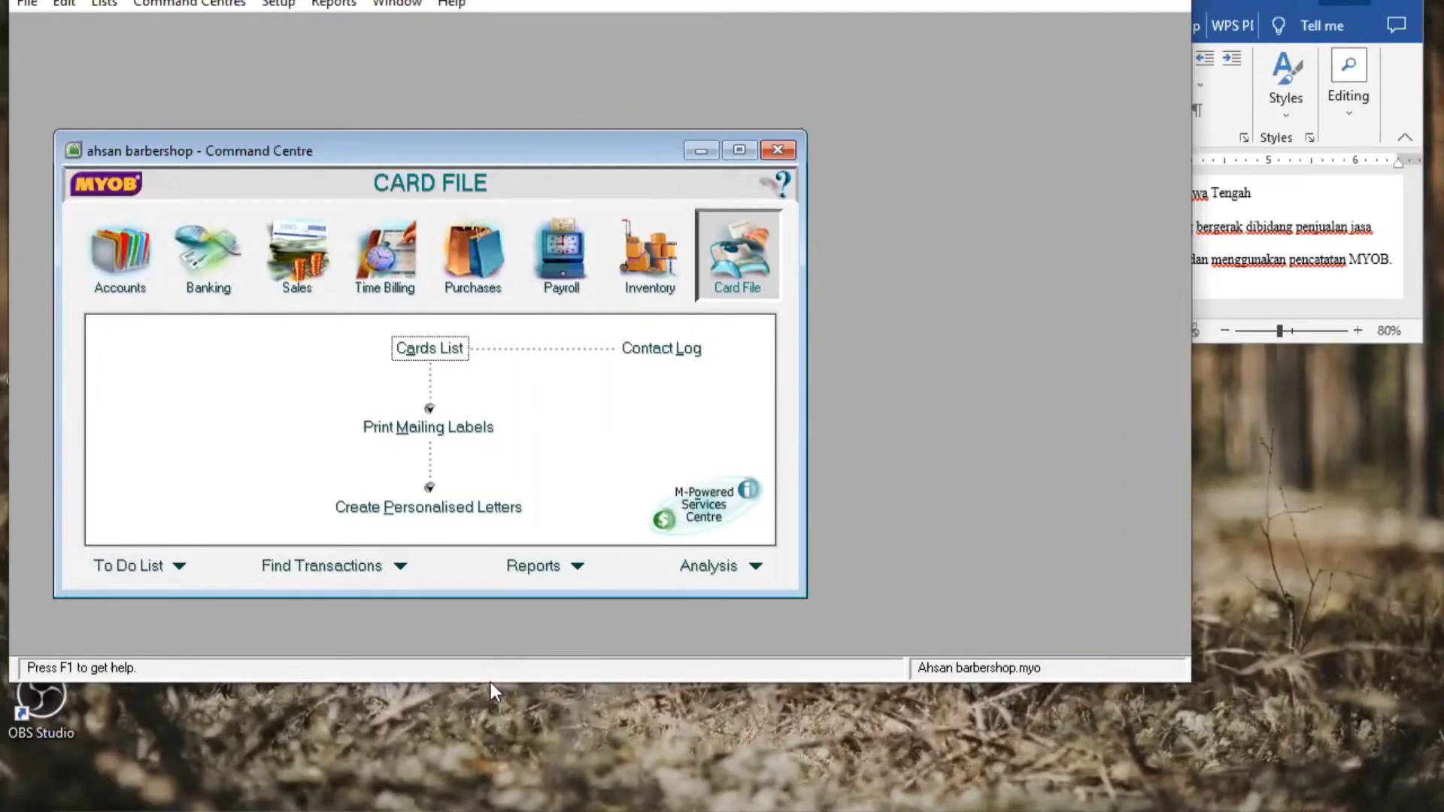
Arrange MYOB and Word side by side, with Word scrolled to the account table
left_click_drag(487, 682, 449, 807)
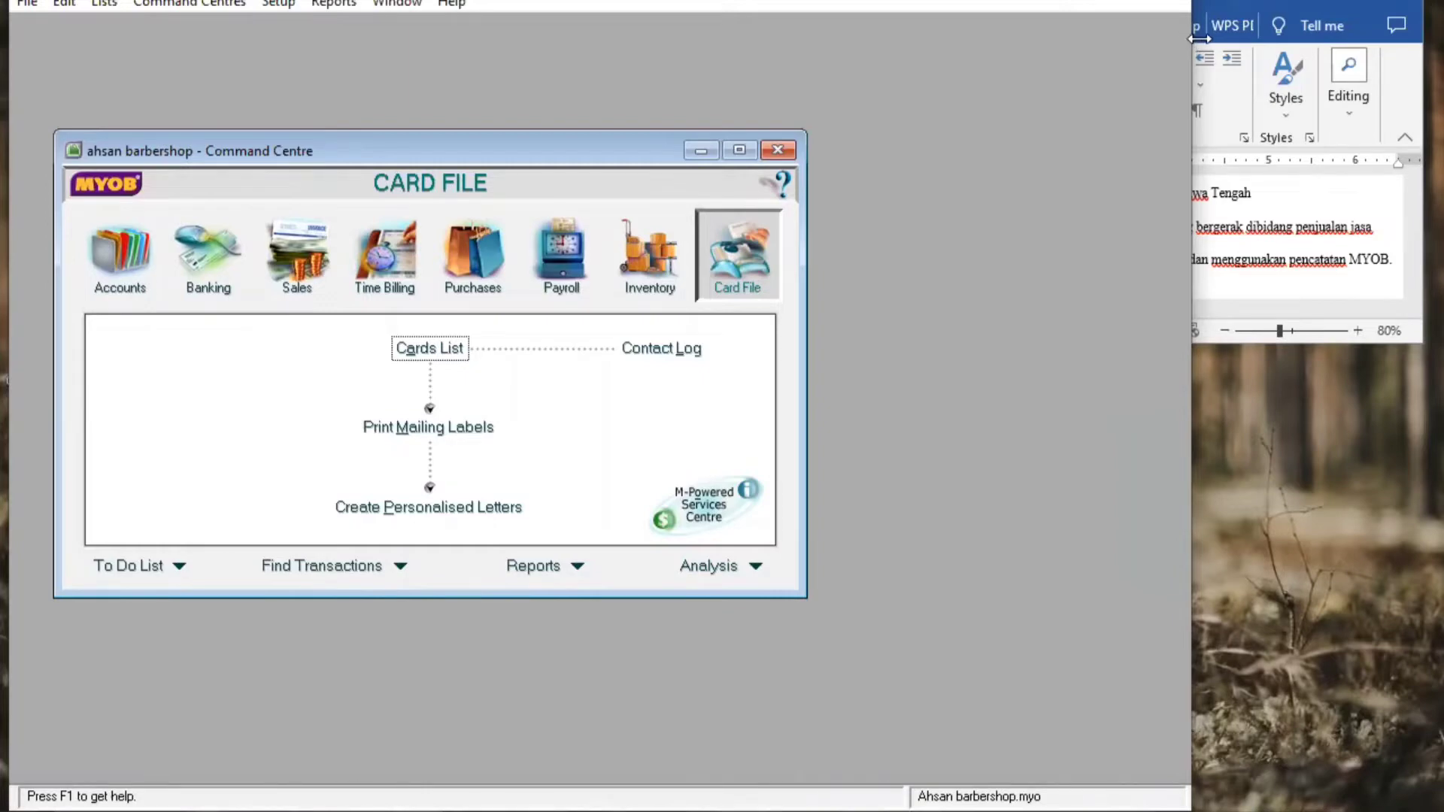
left_click_drag(1198, 38, 919, 36)
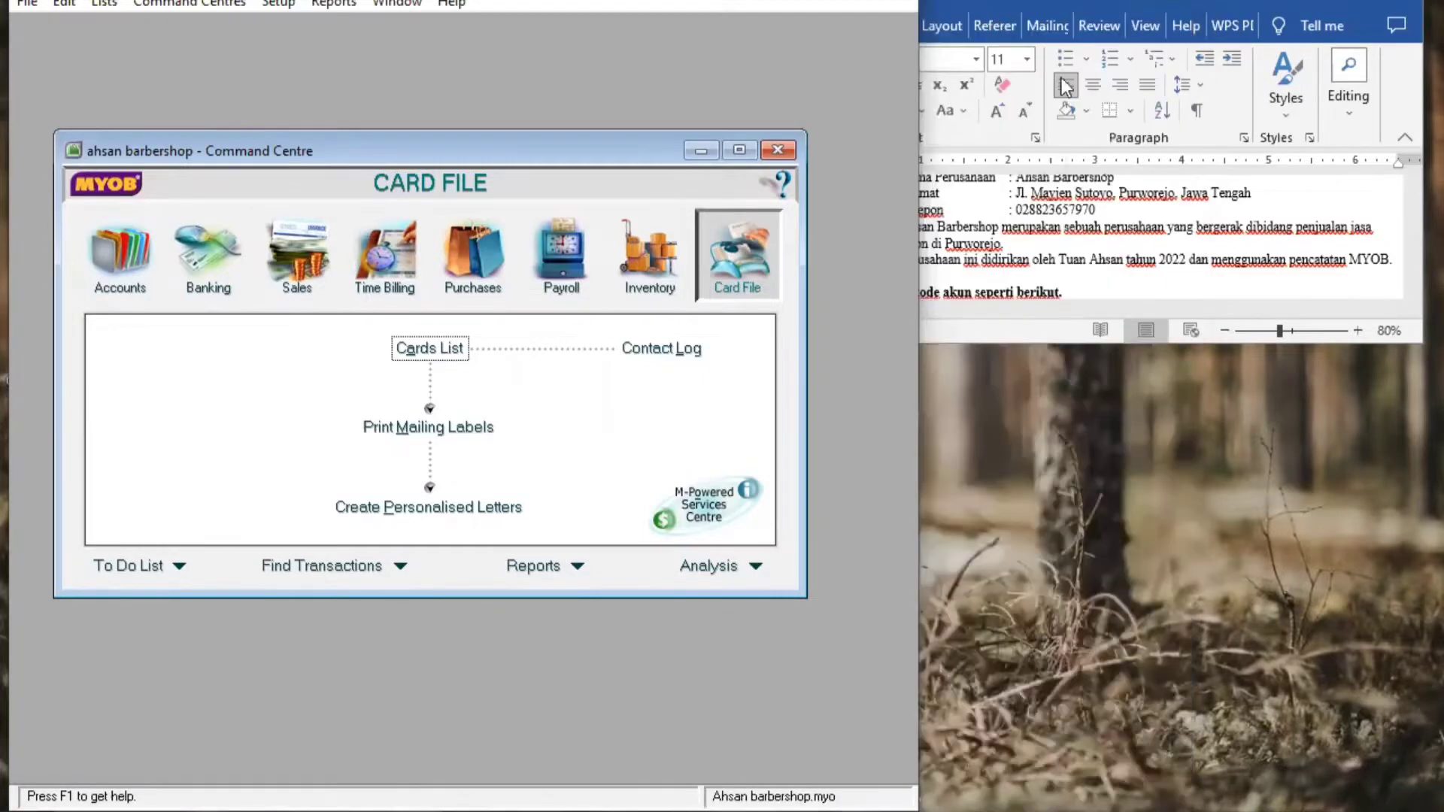
left_click(1031, 343)
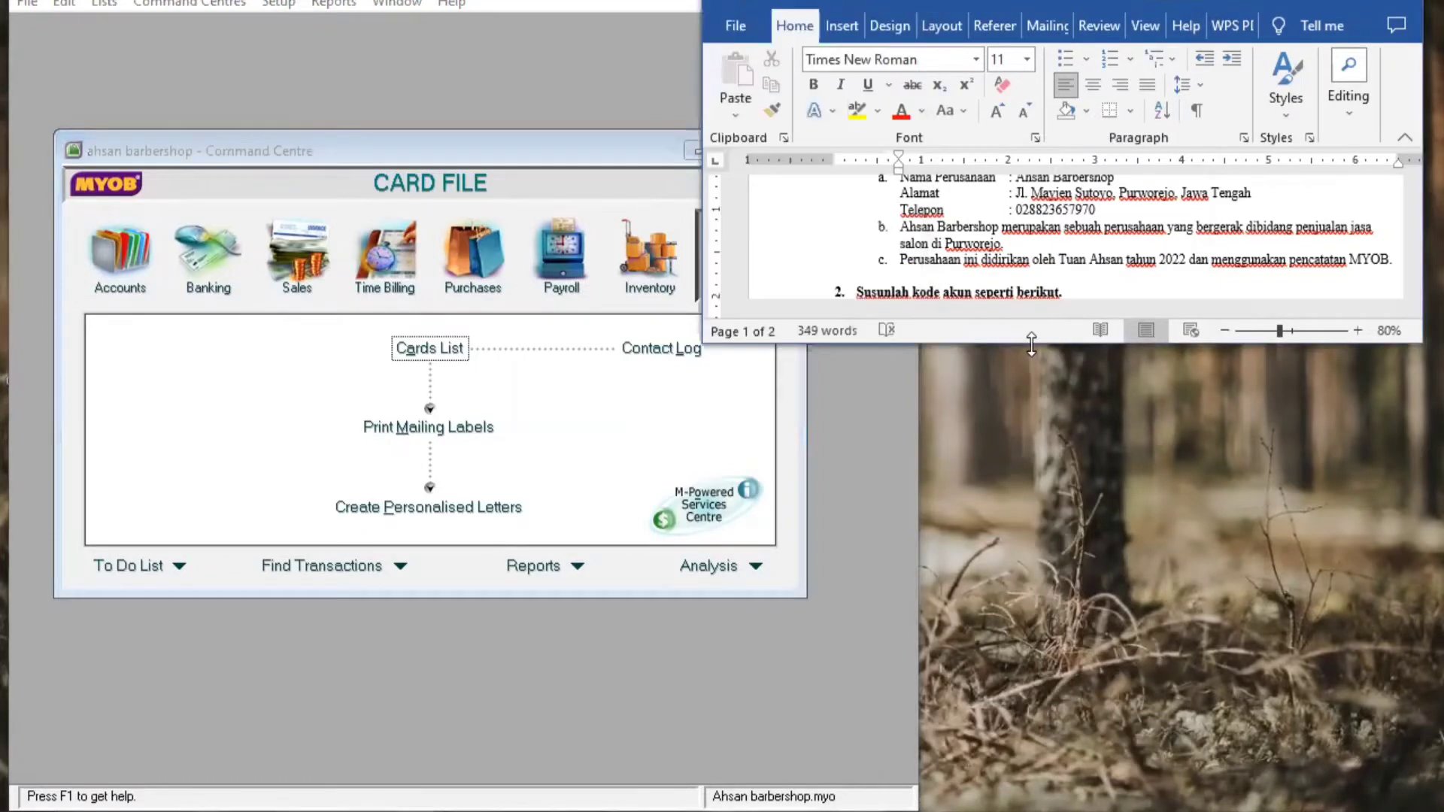
left_click_drag(1031, 344, 1031, 809)
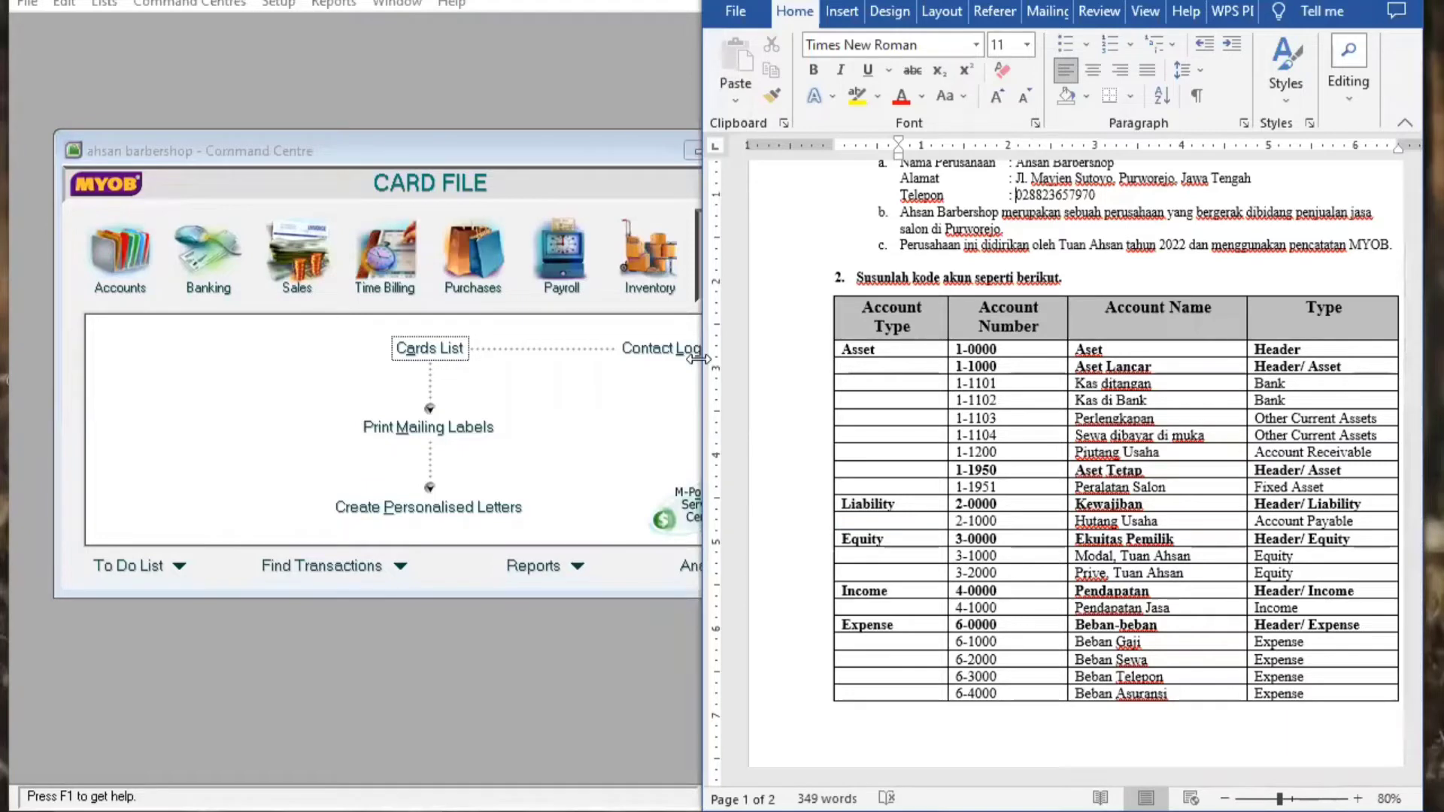
left_click_drag(699, 359, 864, 364)
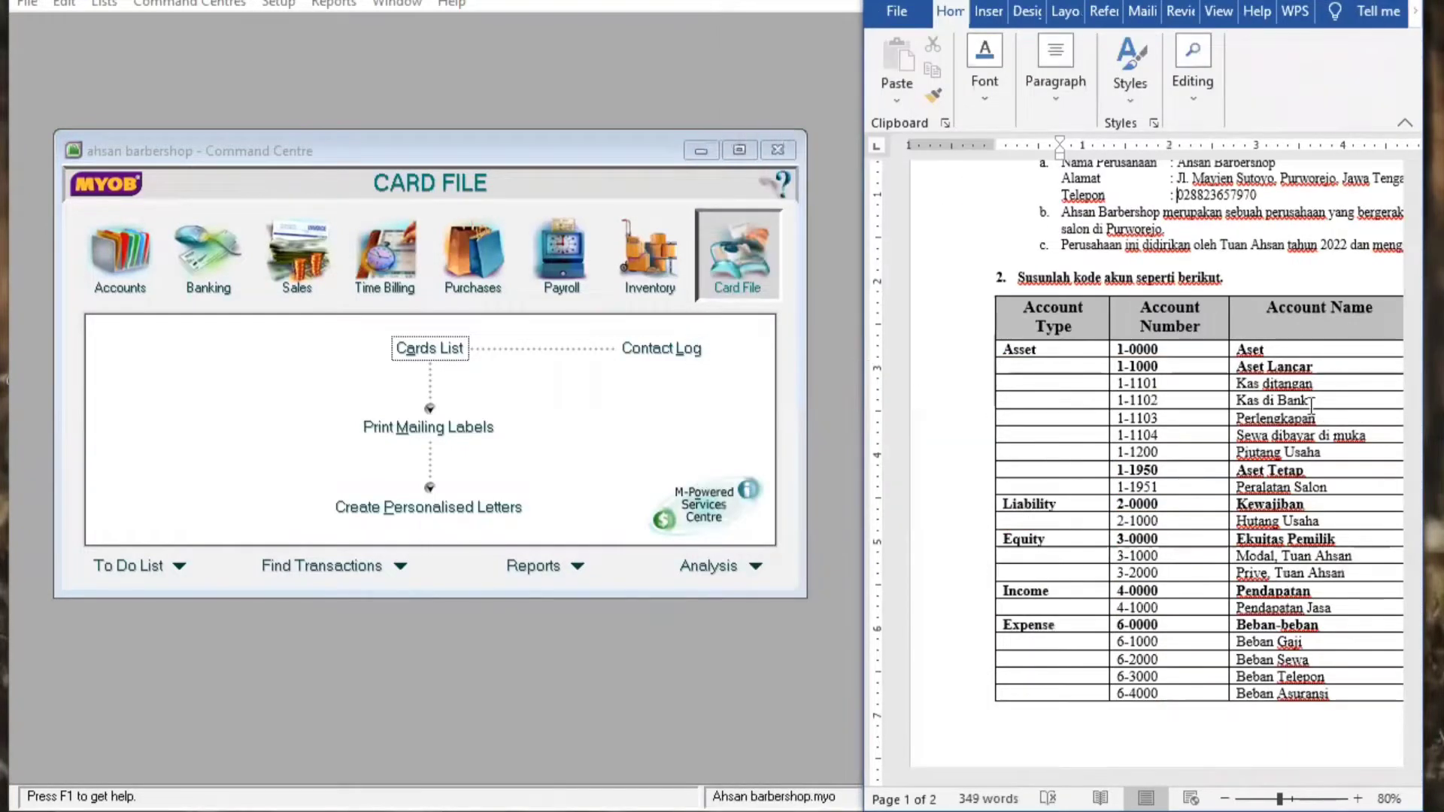
left_click_drag(1411, 383, 1411, 414)
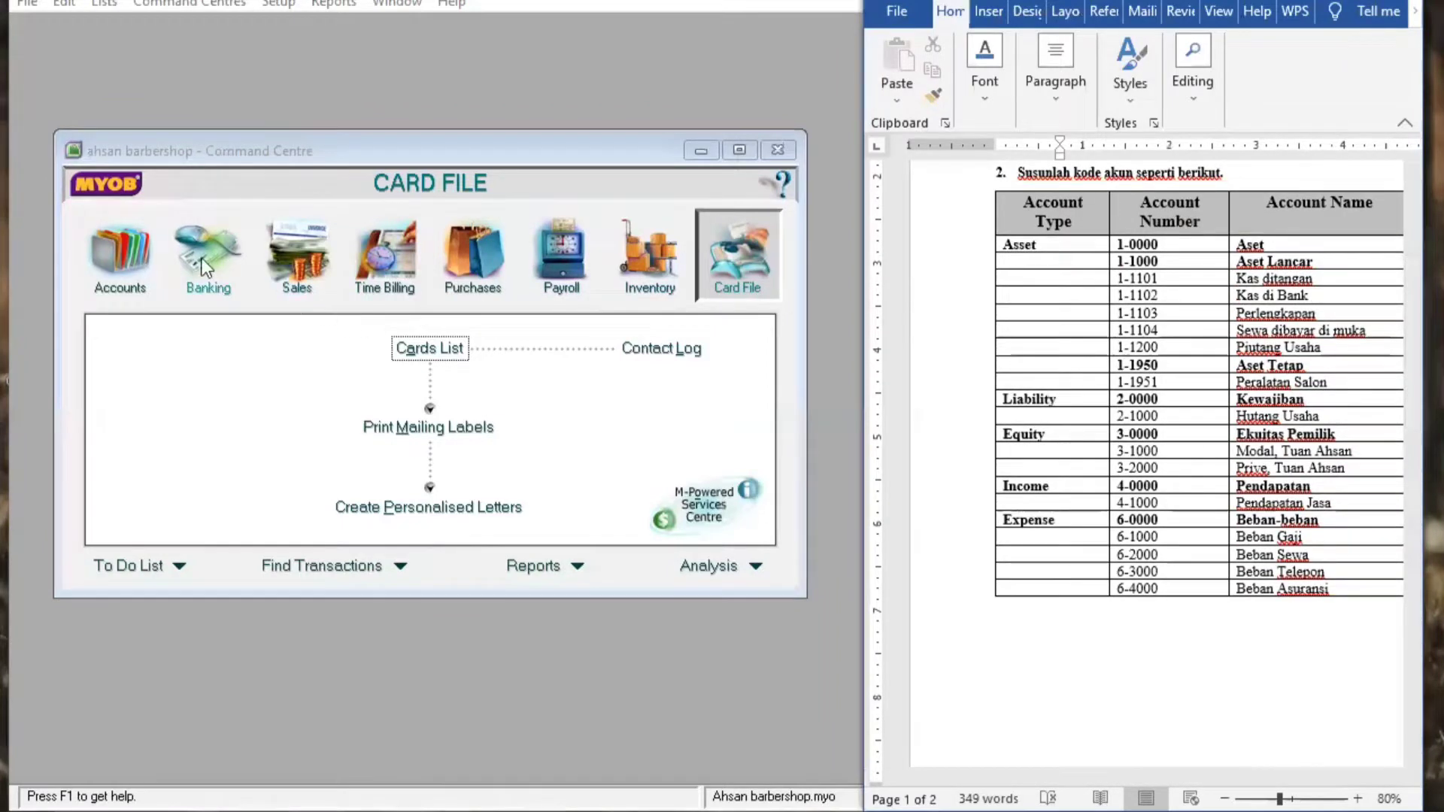
Browse the Accounts, Banking, Sales, Time Billing, Purchases, Payroll, Inventory and Card File Command Centre sections
left_click(143, 288)
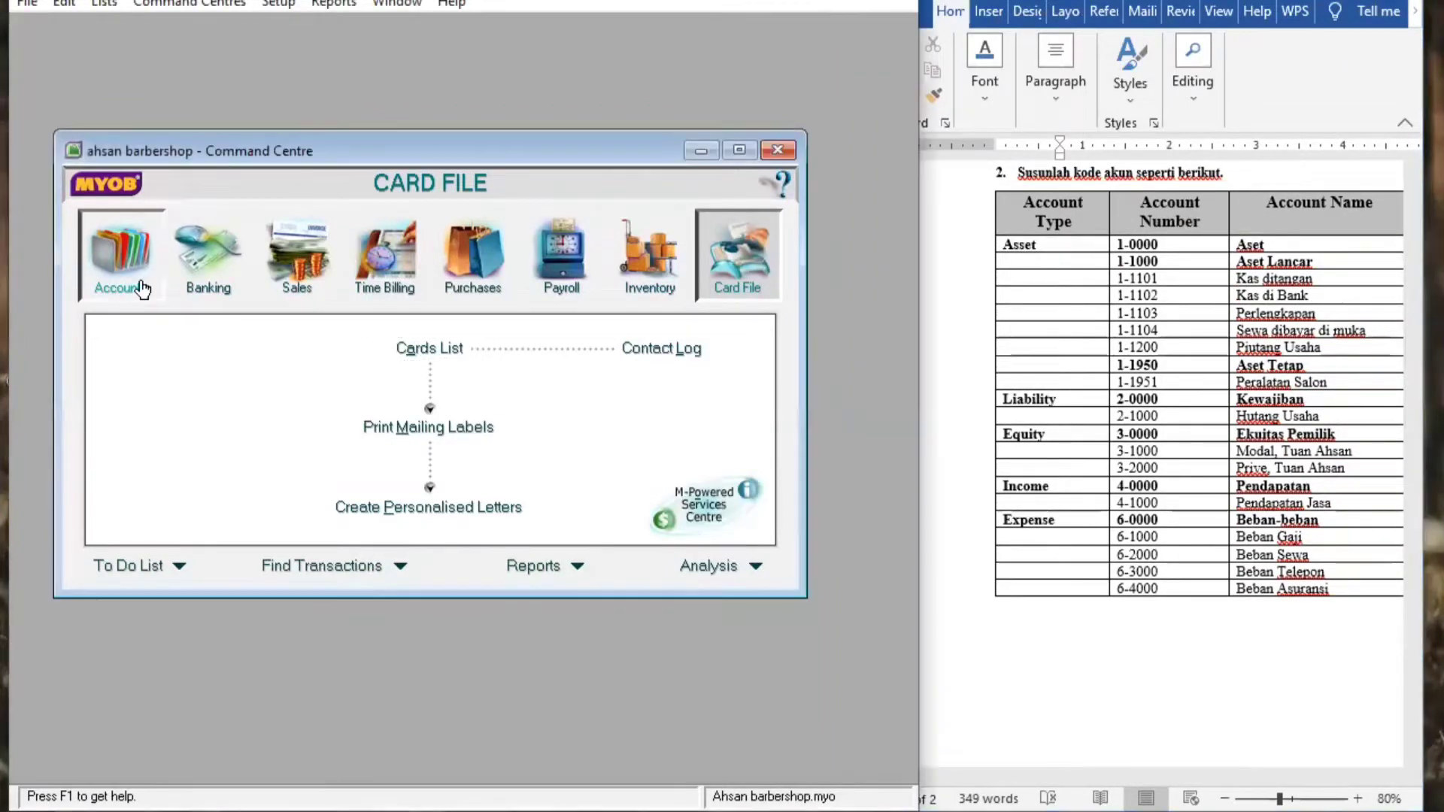
left_click(216, 281)
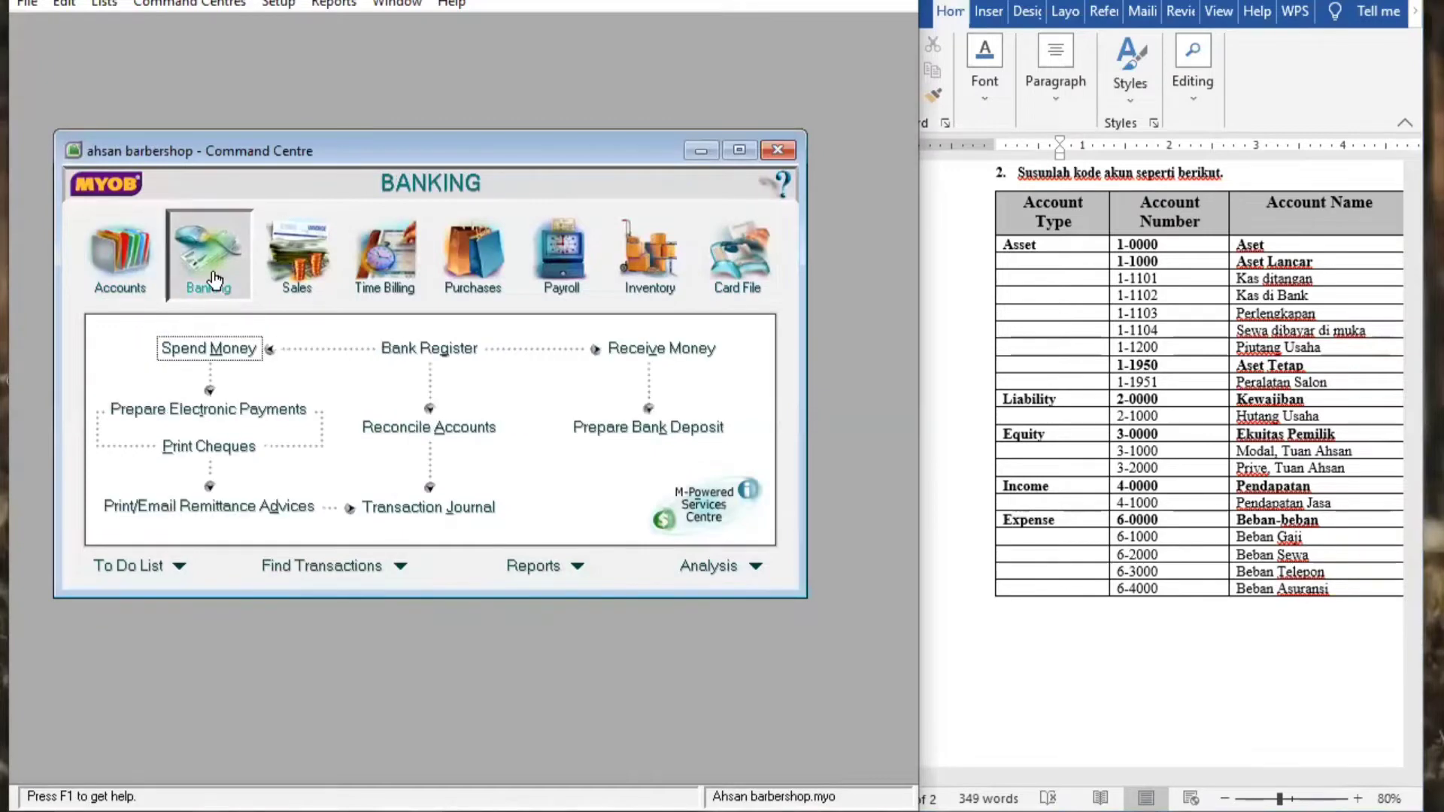
left_click(352, 271)
left_click(325, 275)
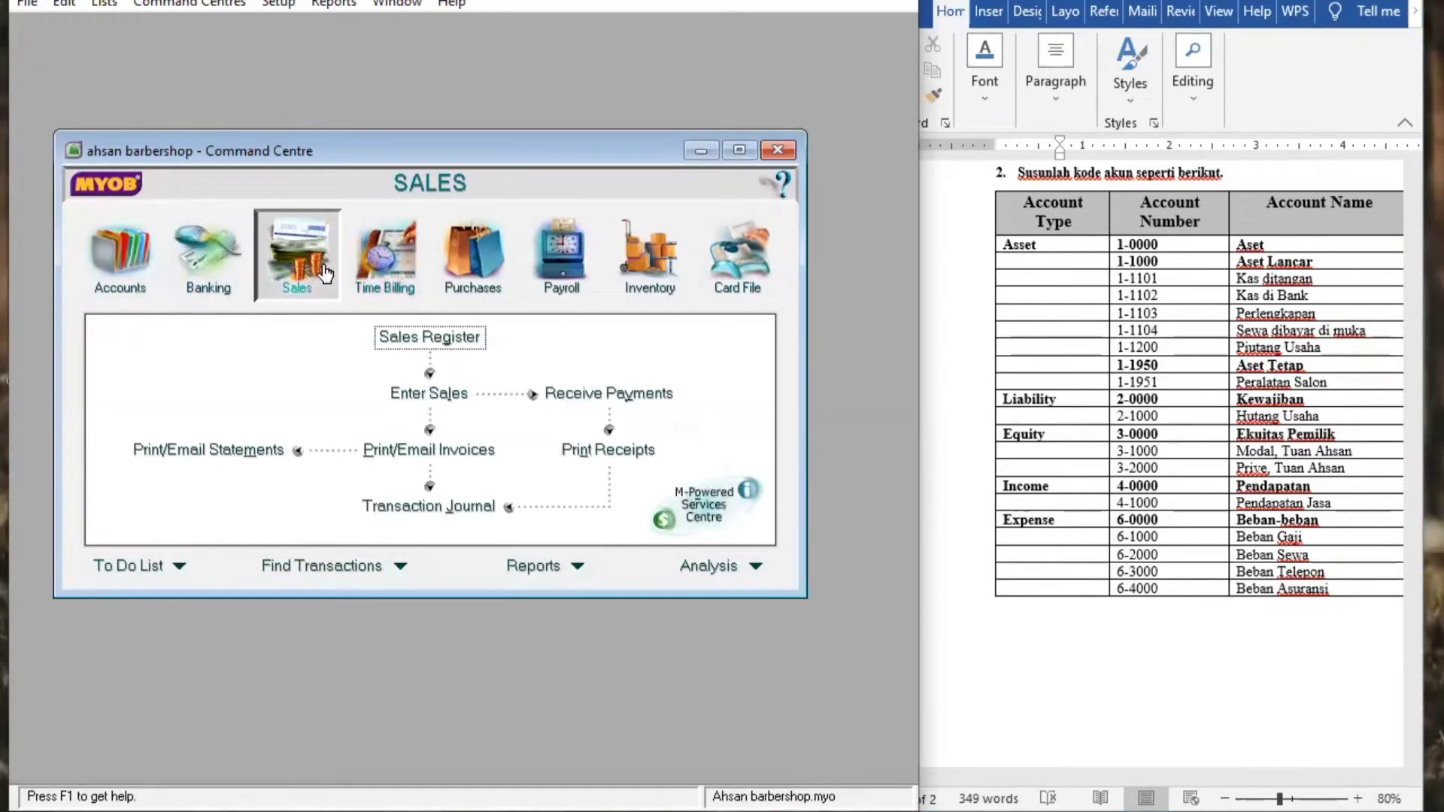
left_click(145, 263)
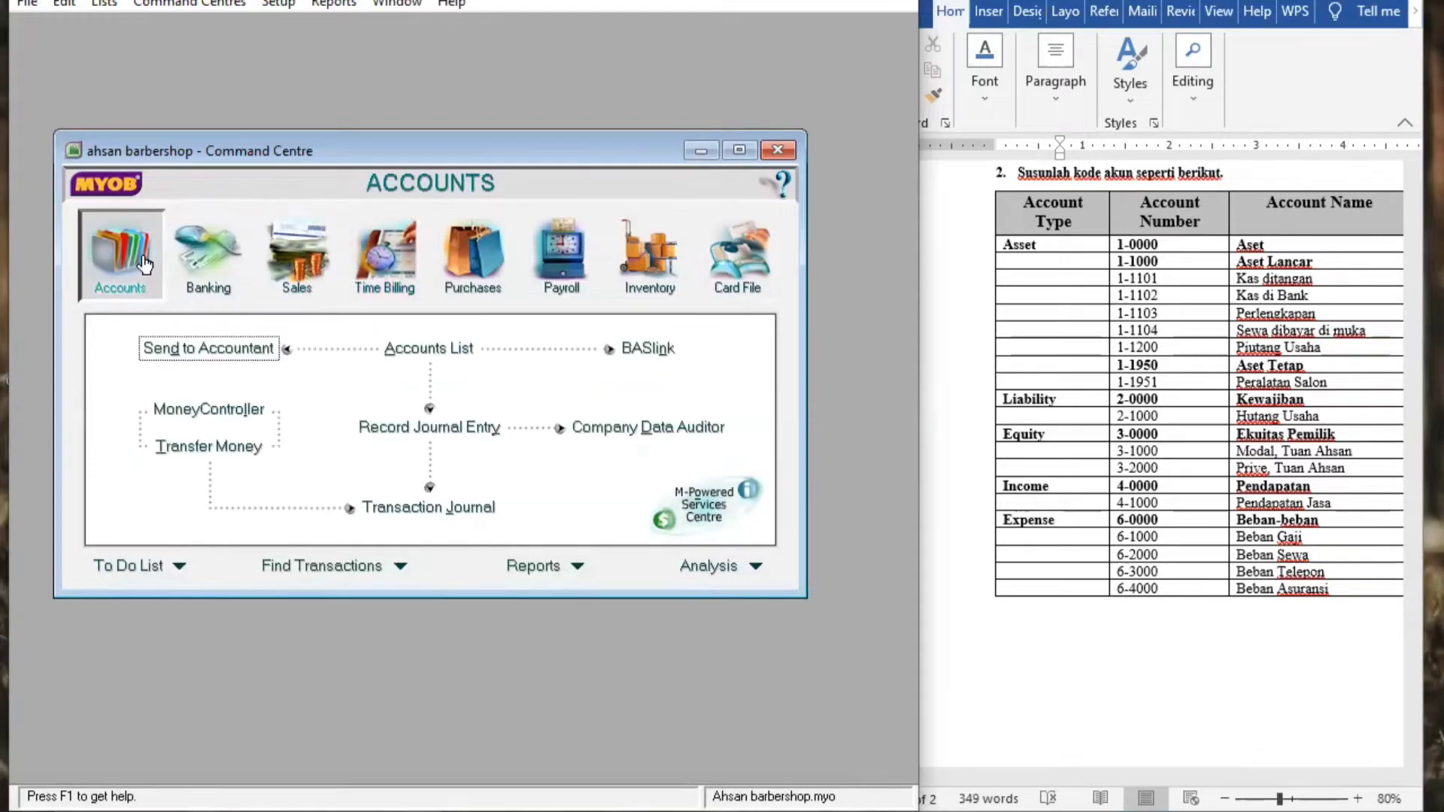
left_click(206, 254)
left_click(258, 256)
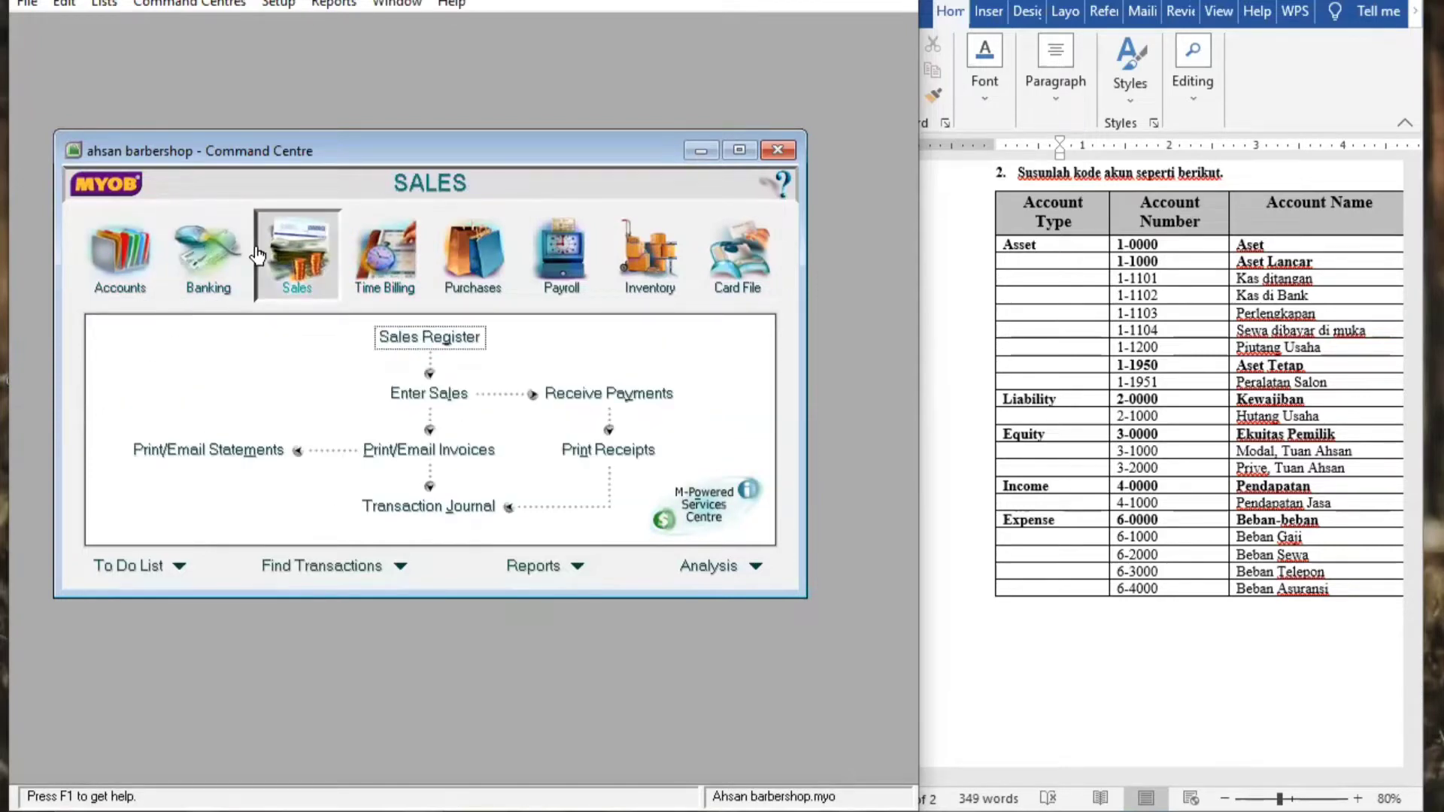
left_click(358, 253)
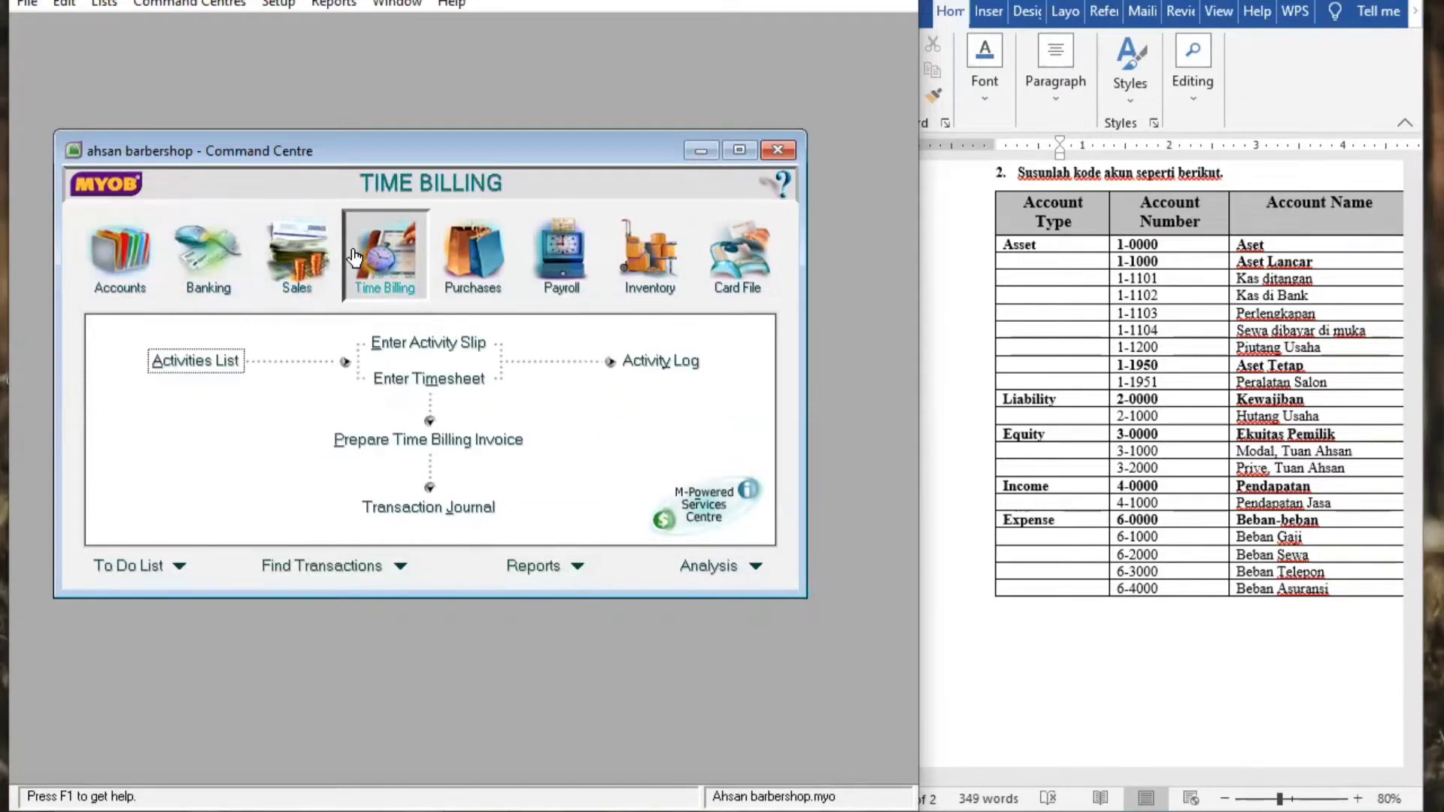
left_click(468, 261)
left_click(561, 256)
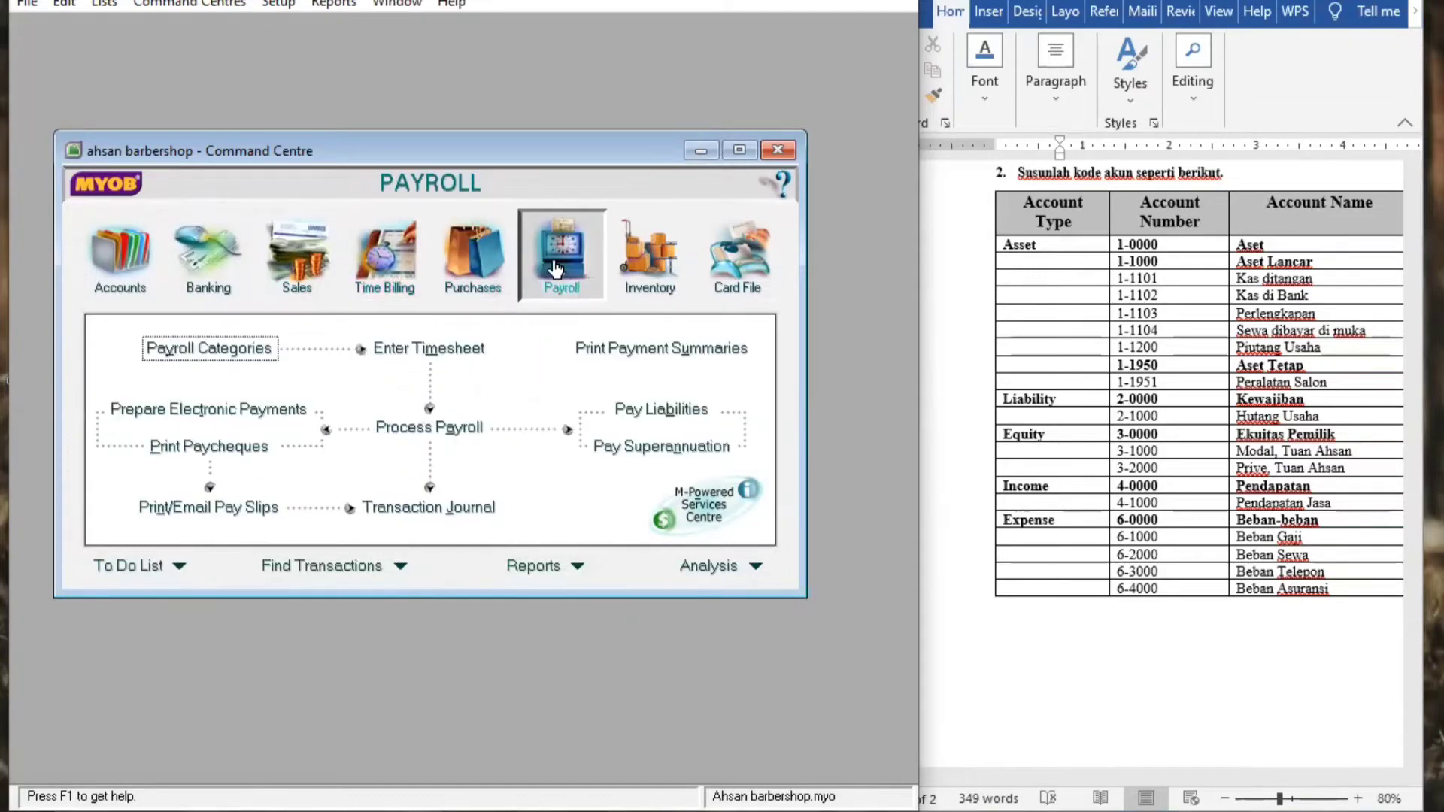
left_click(631, 279)
left_click(736, 260)
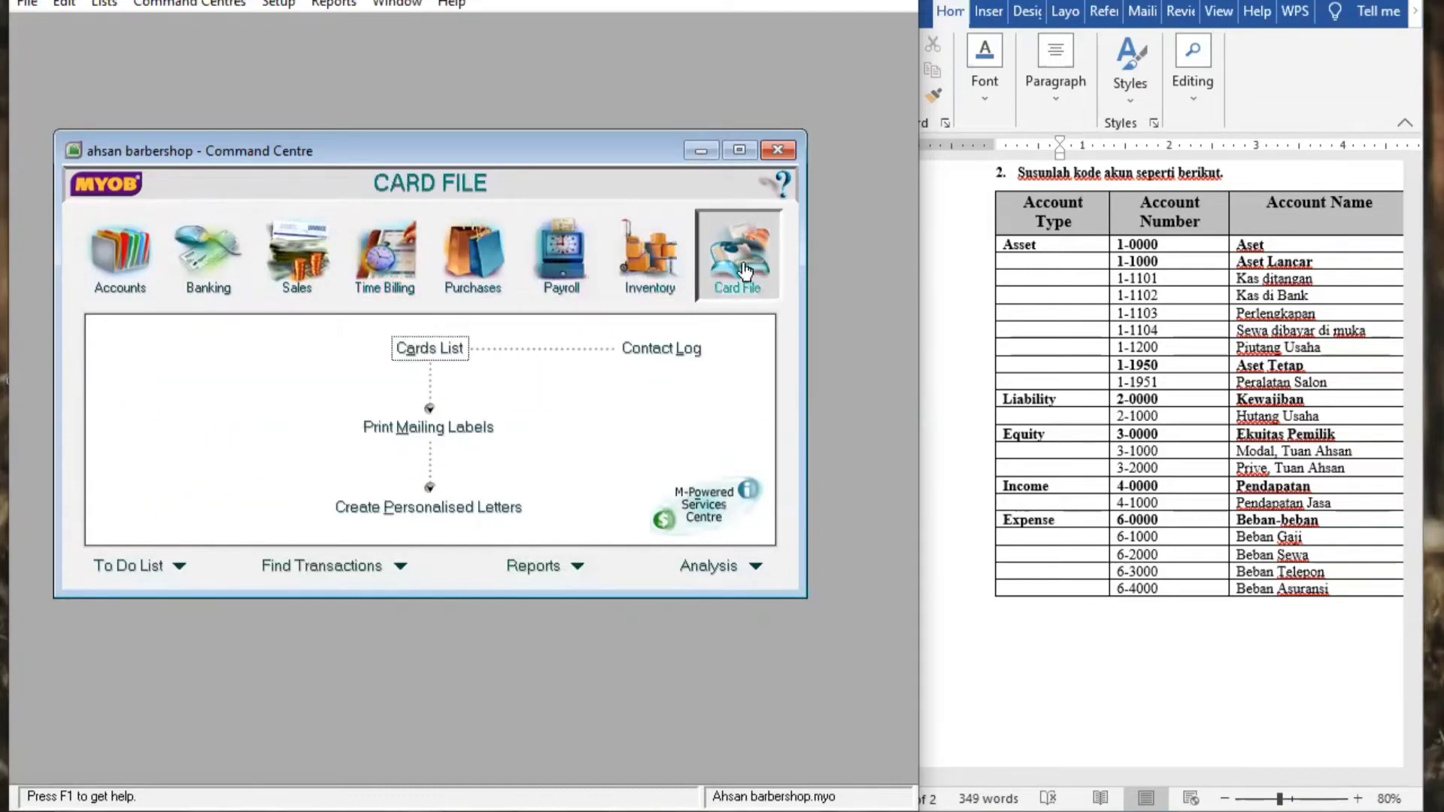
Zoom the Word account table to 70% to show its Type column, and open MYOB's Accounts List
left_click(135, 282)
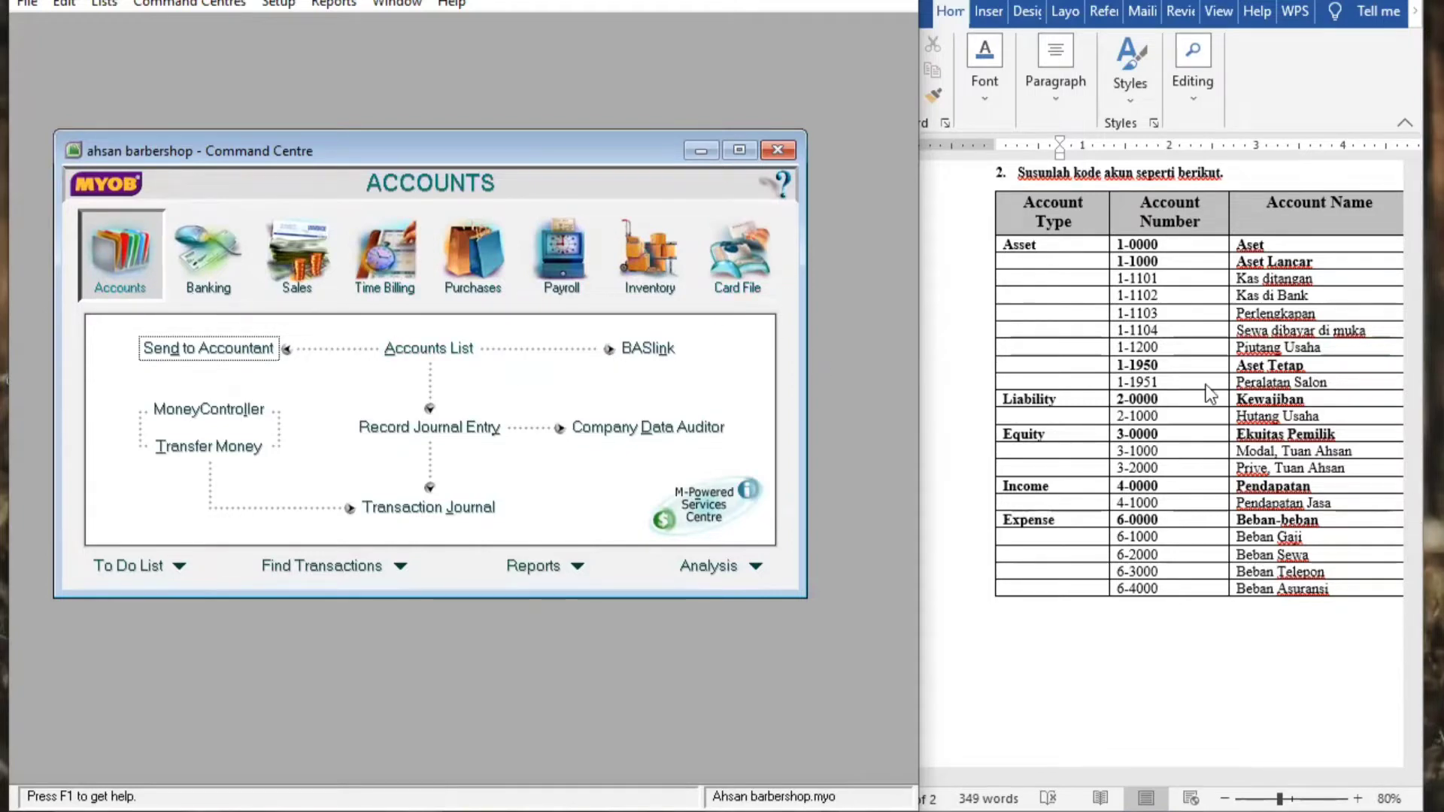
left_click(1409, 561)
mouse_move(1410, 396)
left_mouse_down()
mouse_move(1409, 348)
mouse_move(1409, 412)
left_mouse_up()
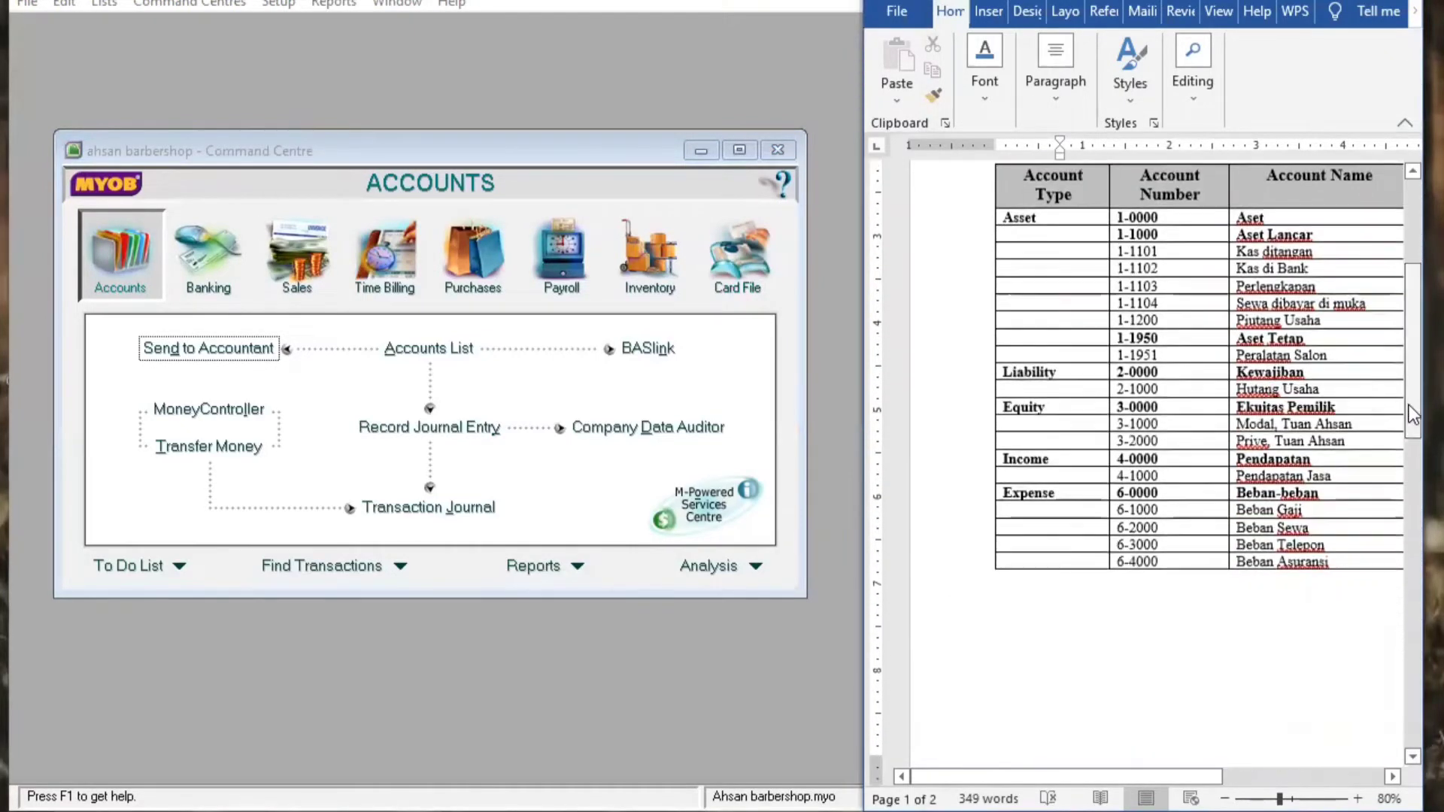
left_click(1221, 800)
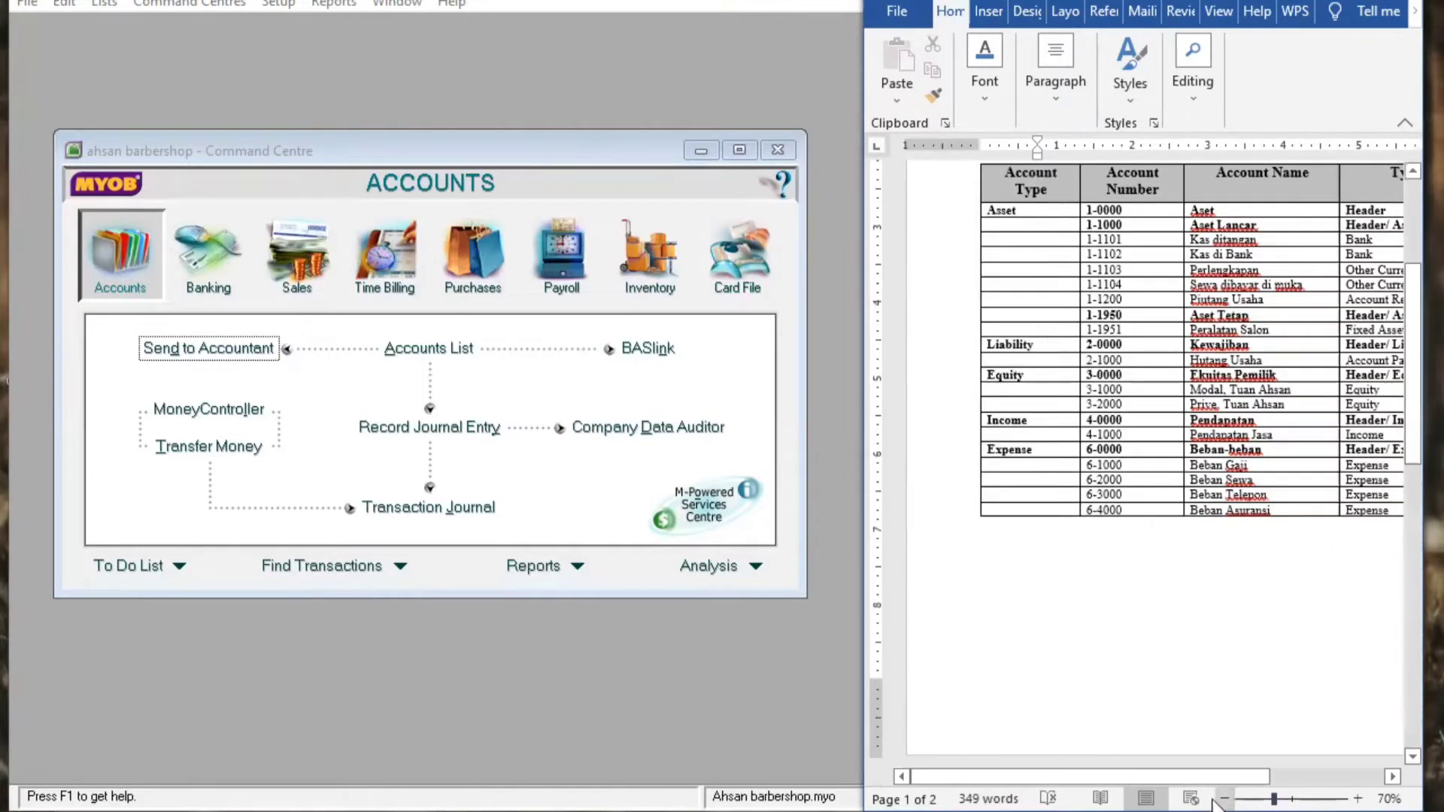
left_click_drag(1152, 779, 1205, 779)
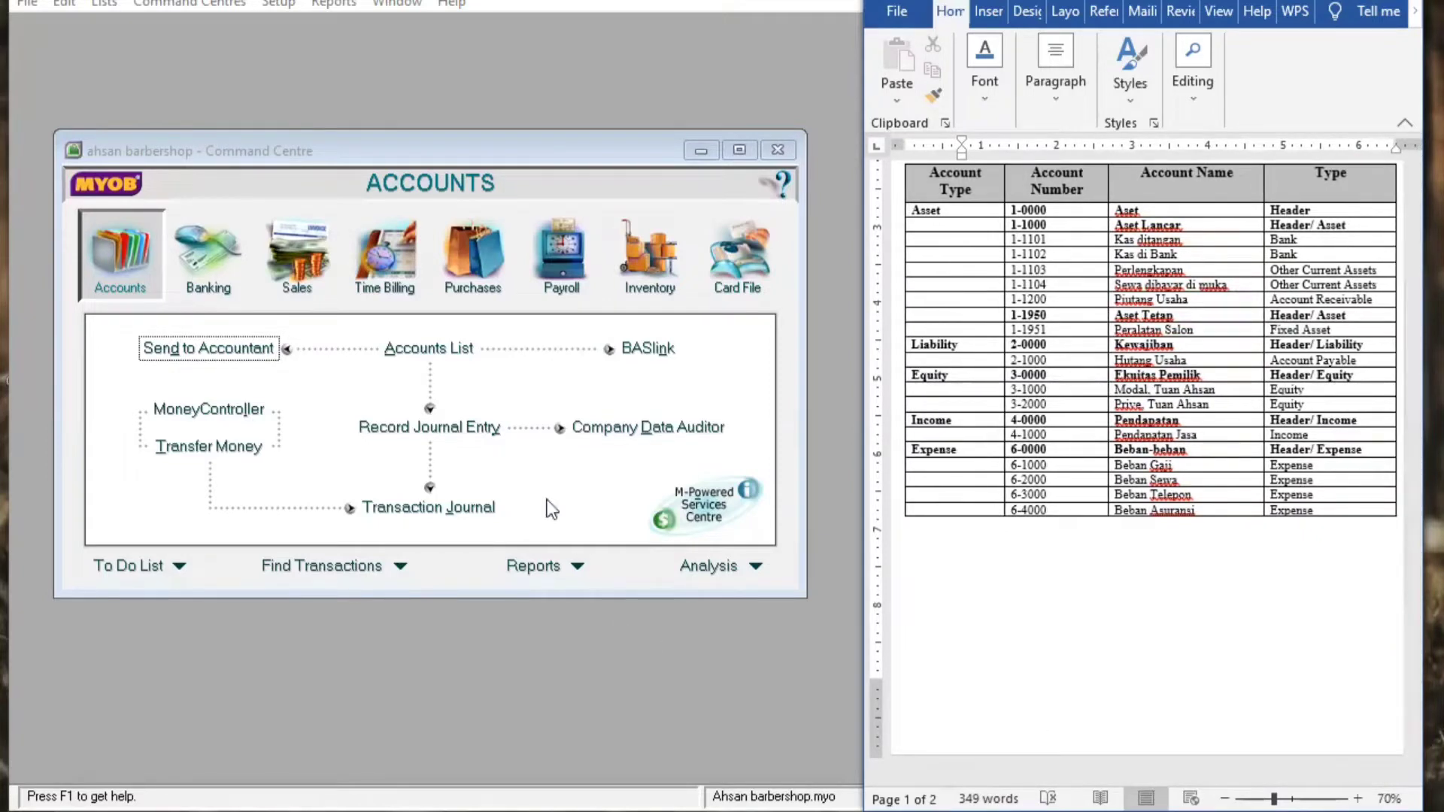
left_click(429, 359)
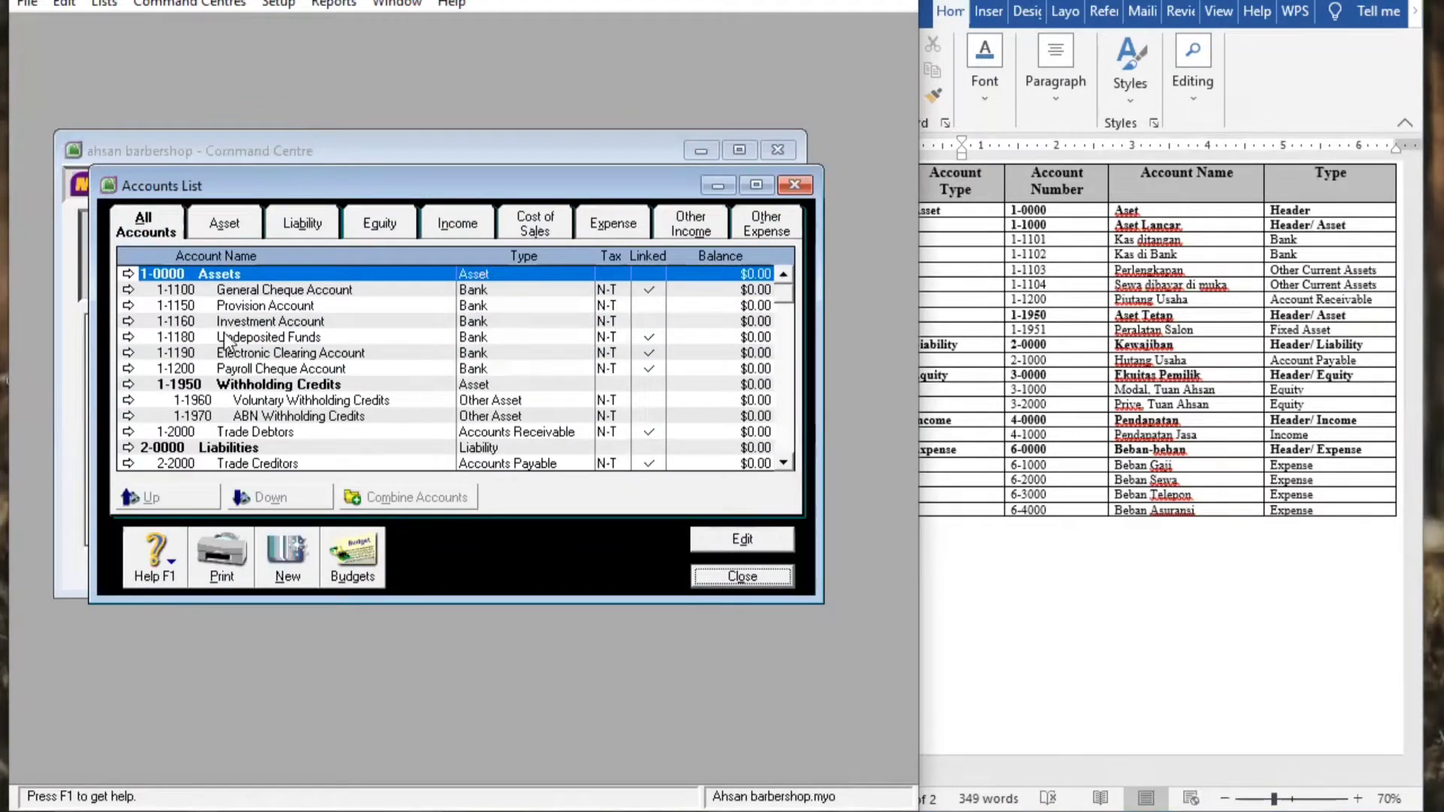
Filter the Accounts List to Asset accounts and open the 1-0000 Assets header, closing it with OK
left_click(222, 224)
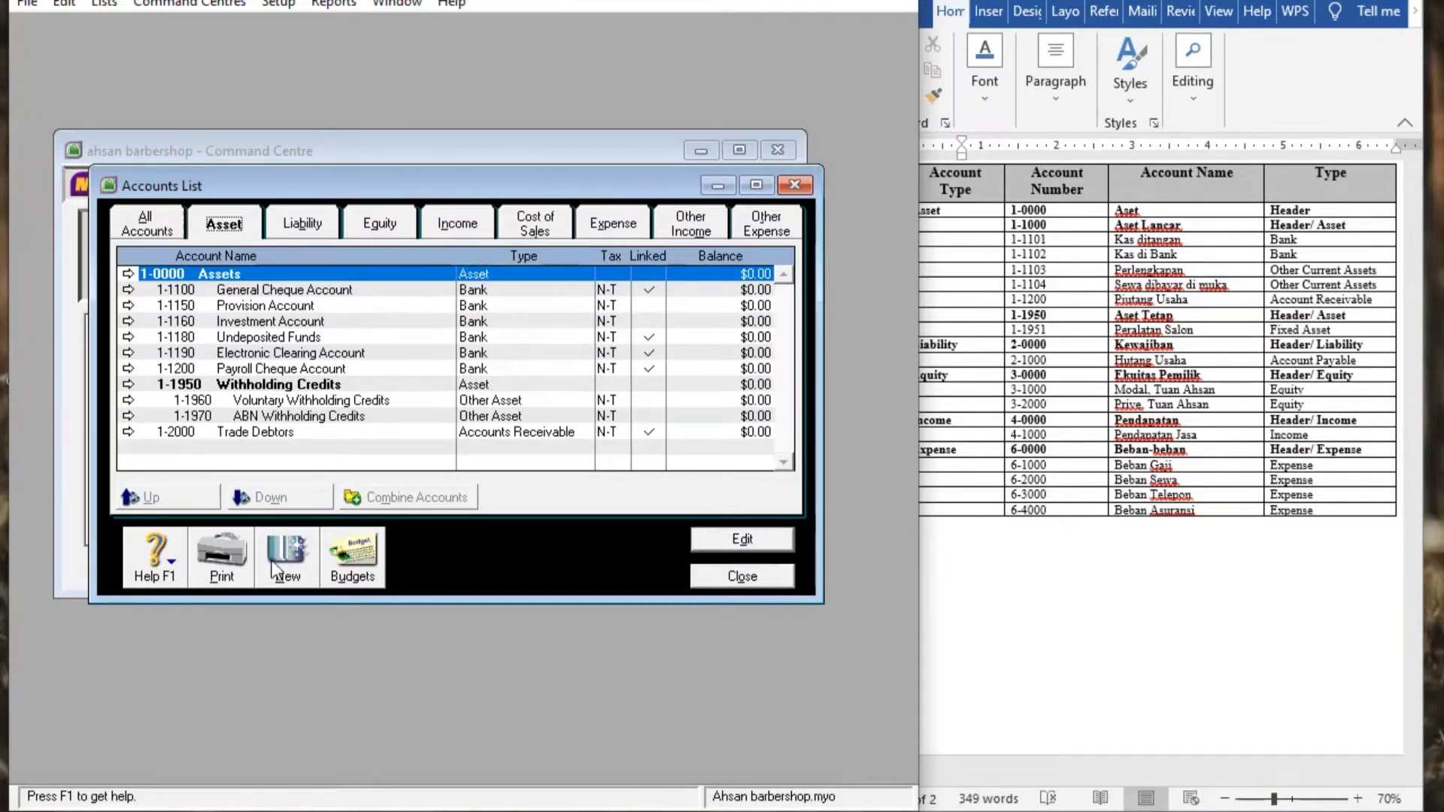
left_click(369, 268)
double_click(369, 268)
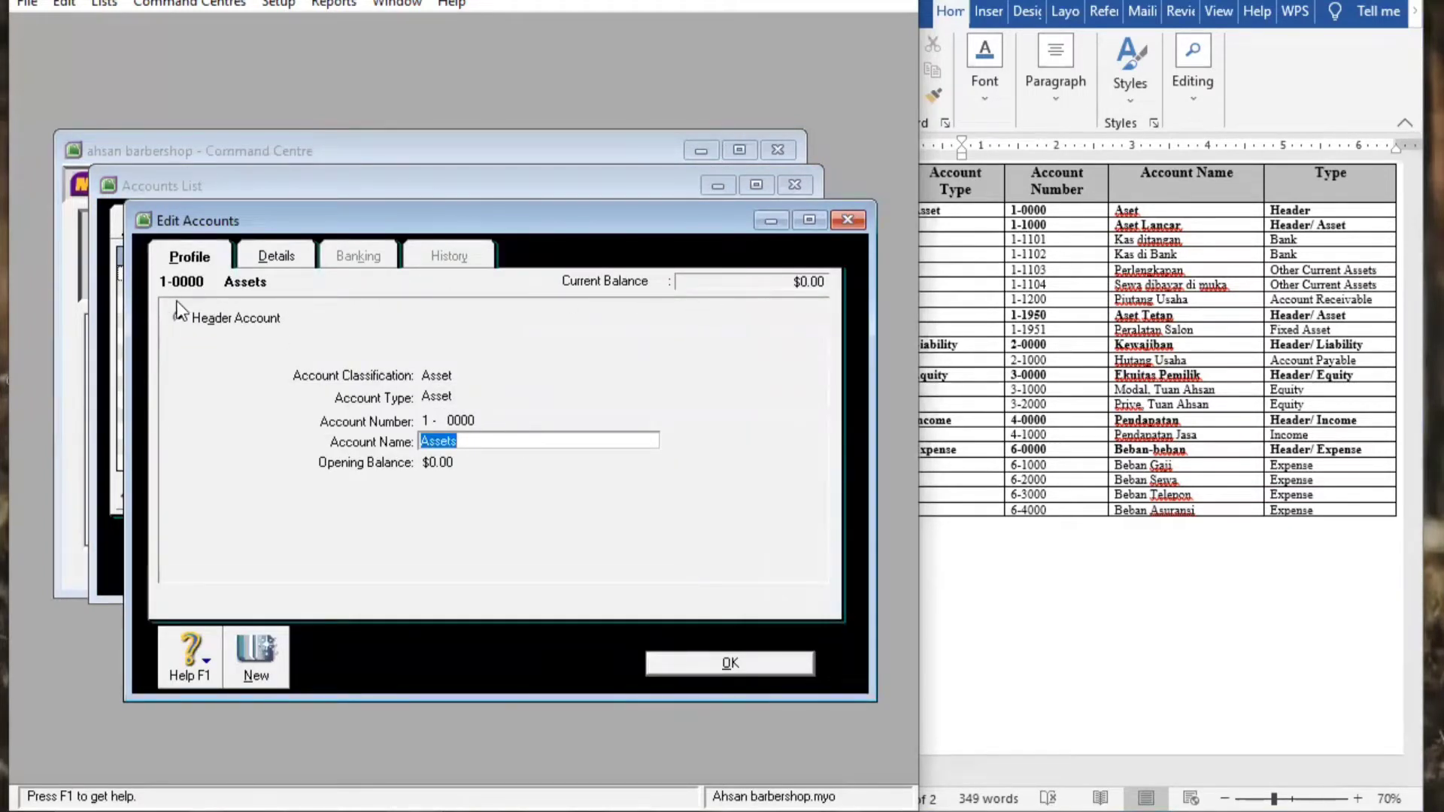
left_click(484, 442)
left_click(726, 667)
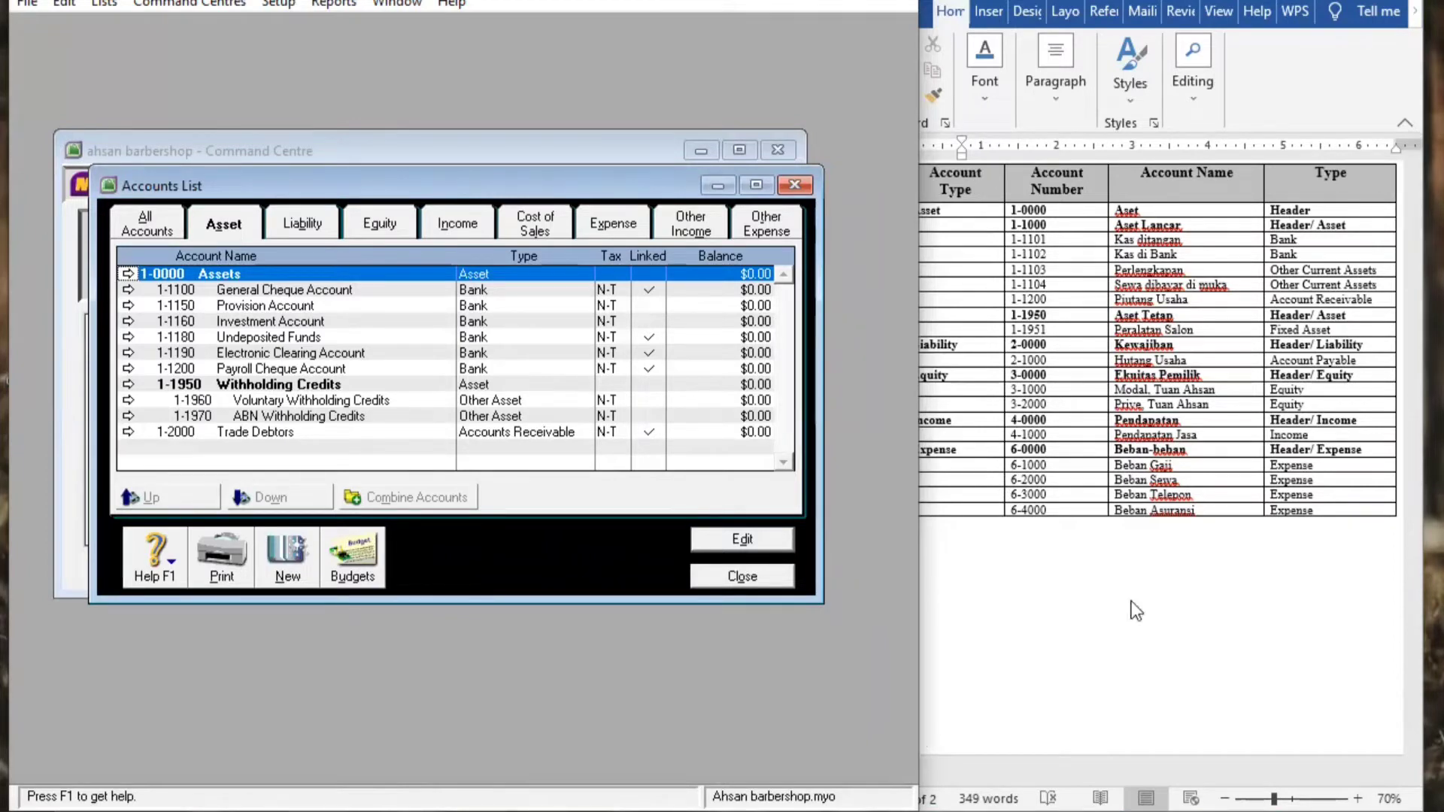
Resize the Word window beside MYOB, then start a new account from the Accounts List
left_click(1420, 586)
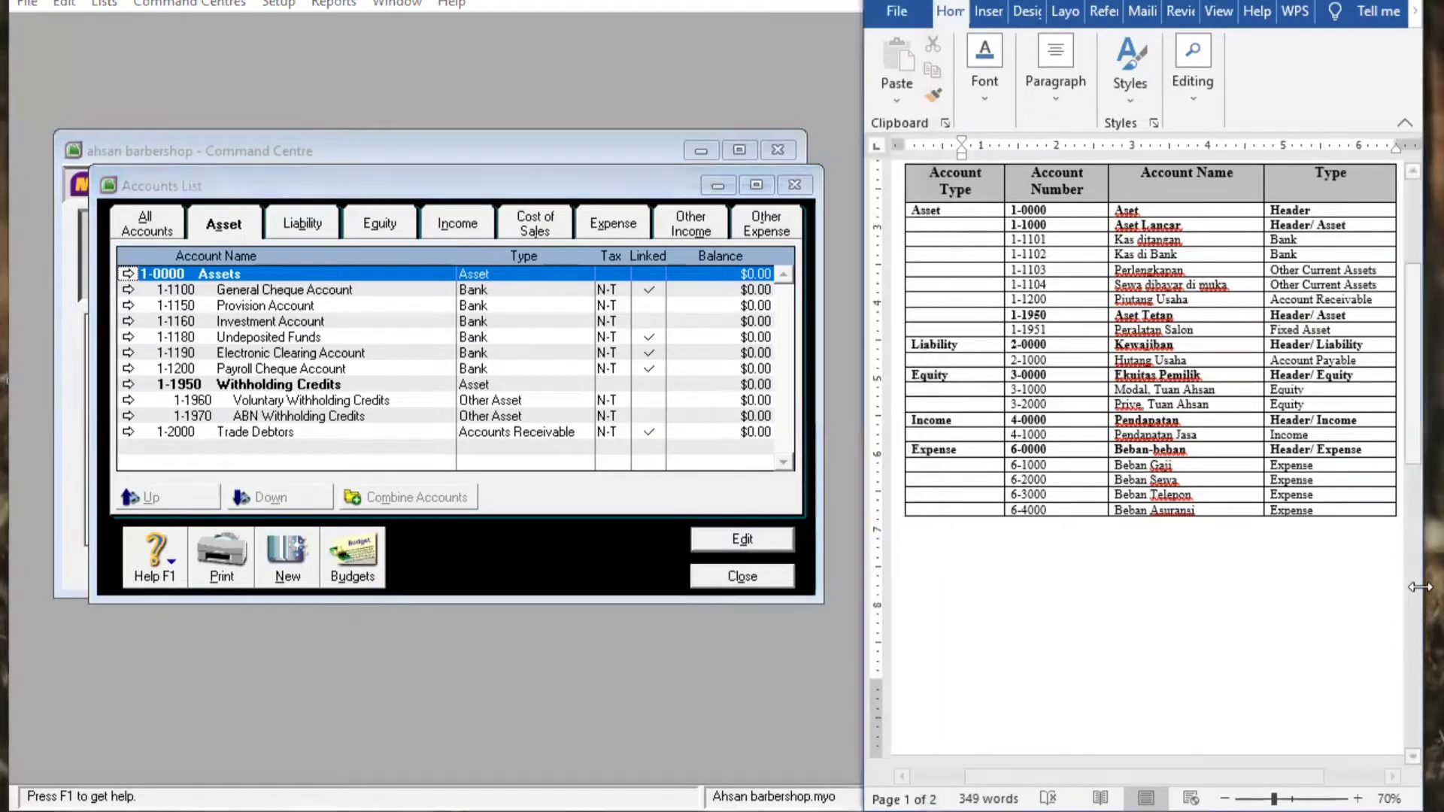
left_click_drag(1420, 587, 1438, 586)
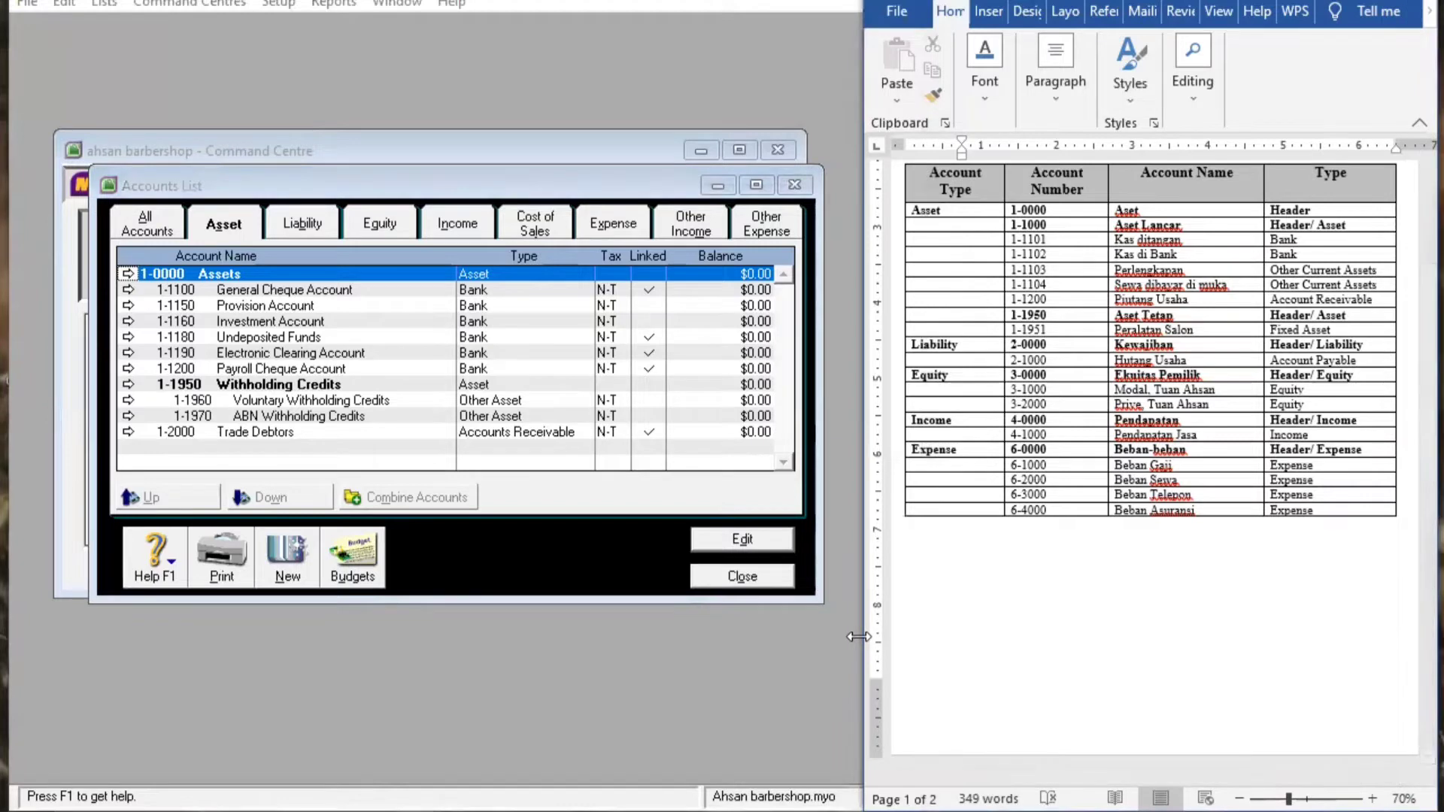
left_click_drag(858, 636, 891, 640)
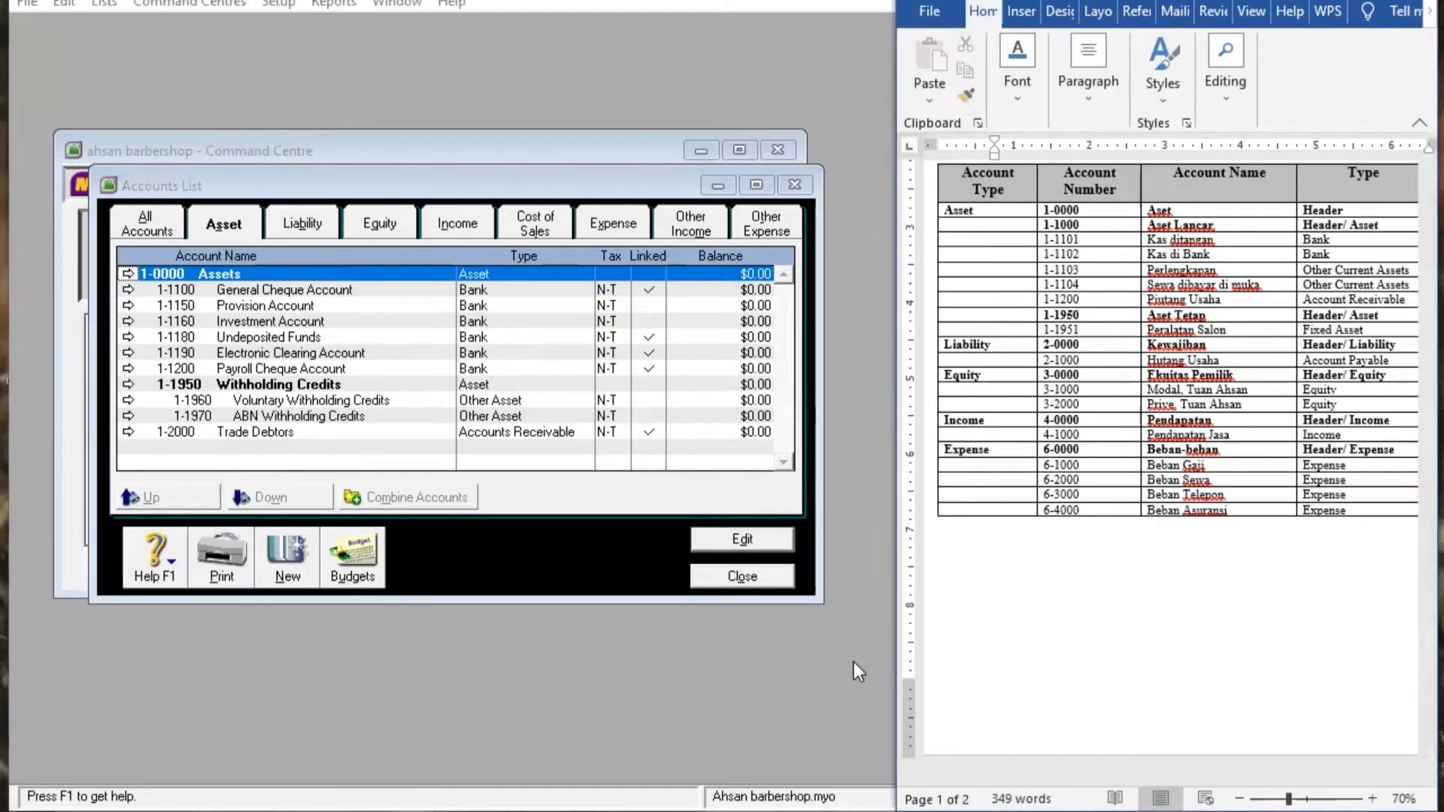
left_click(846, 666)
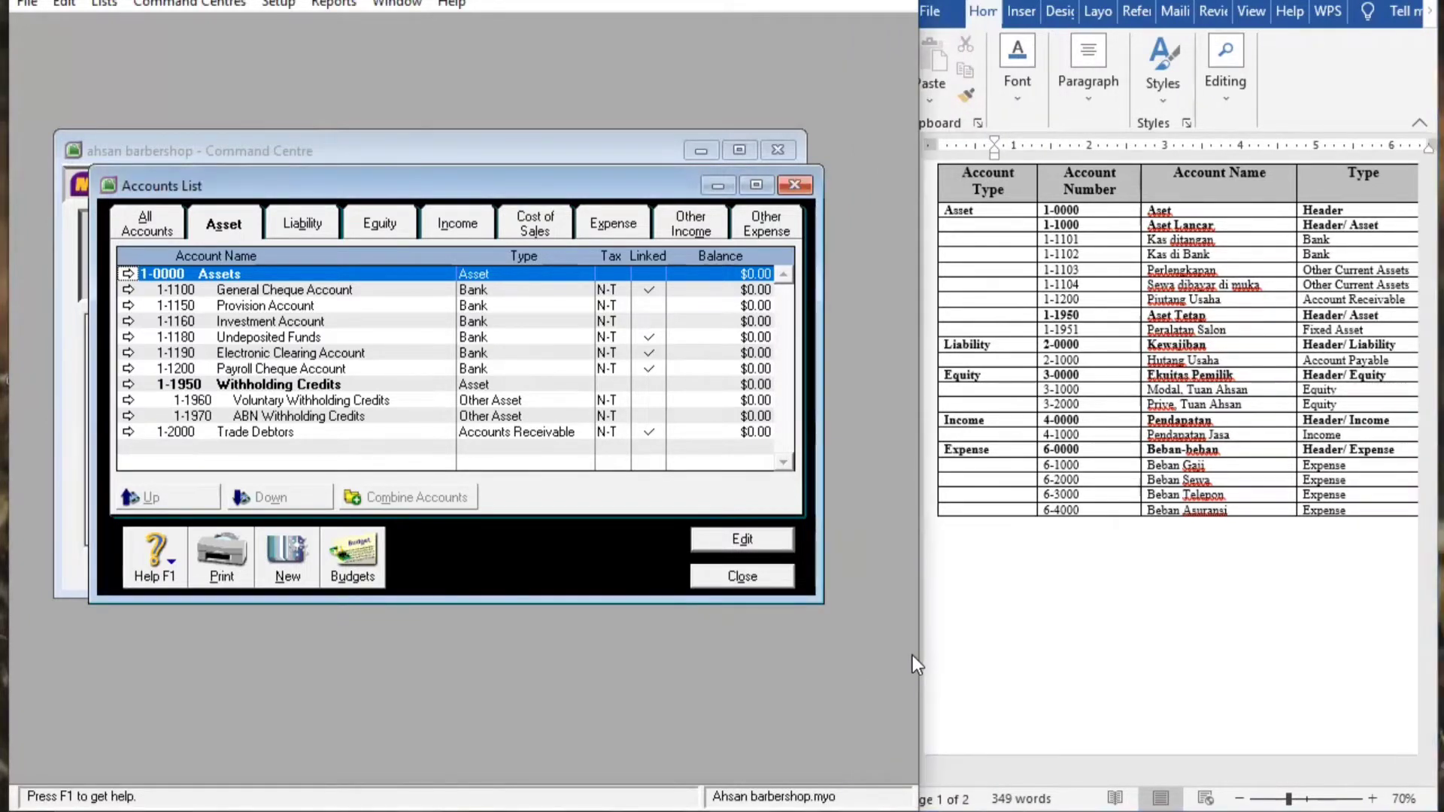
left_click(276, 568)
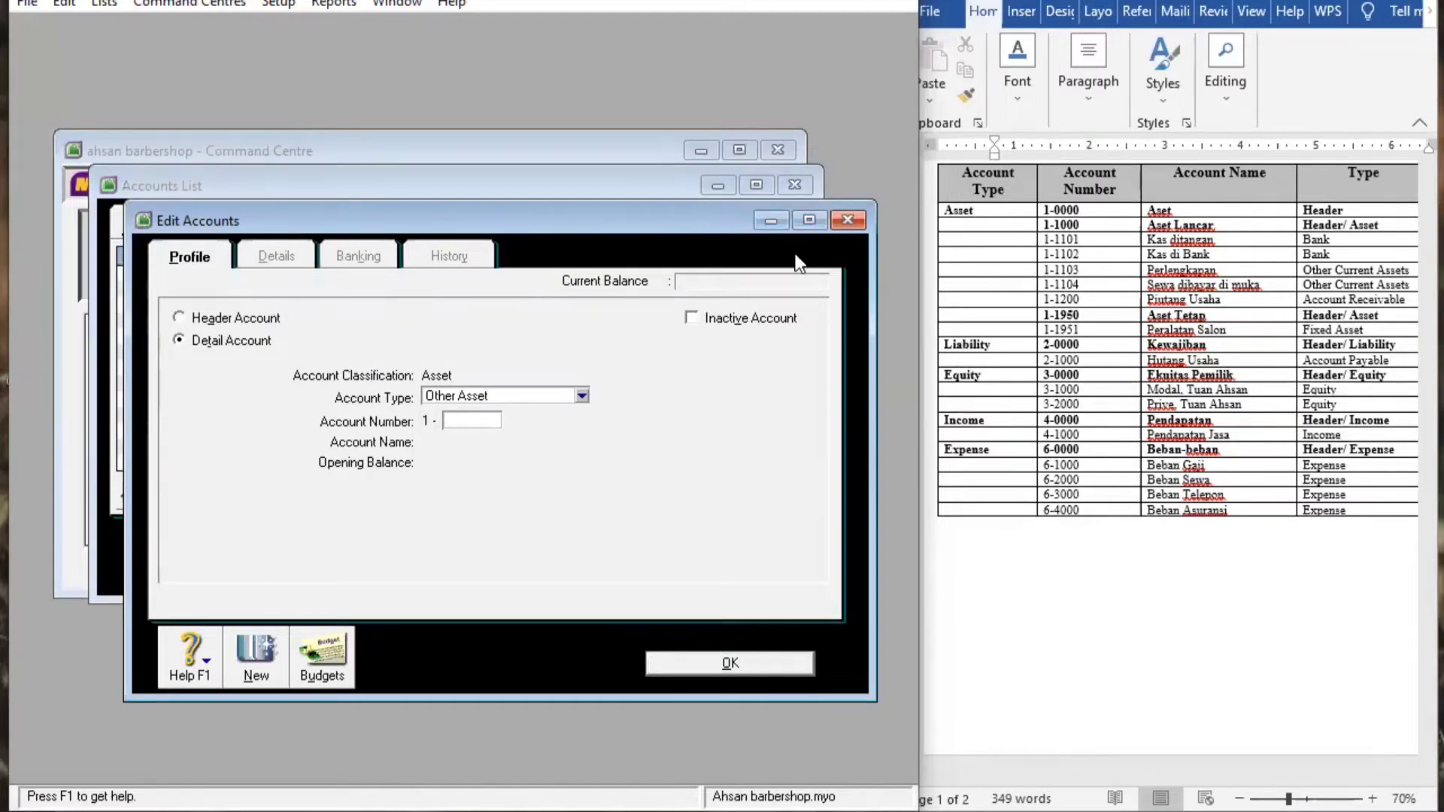
Create header asset account 1-1000 named Aset Lancar
left_click(181, 319)
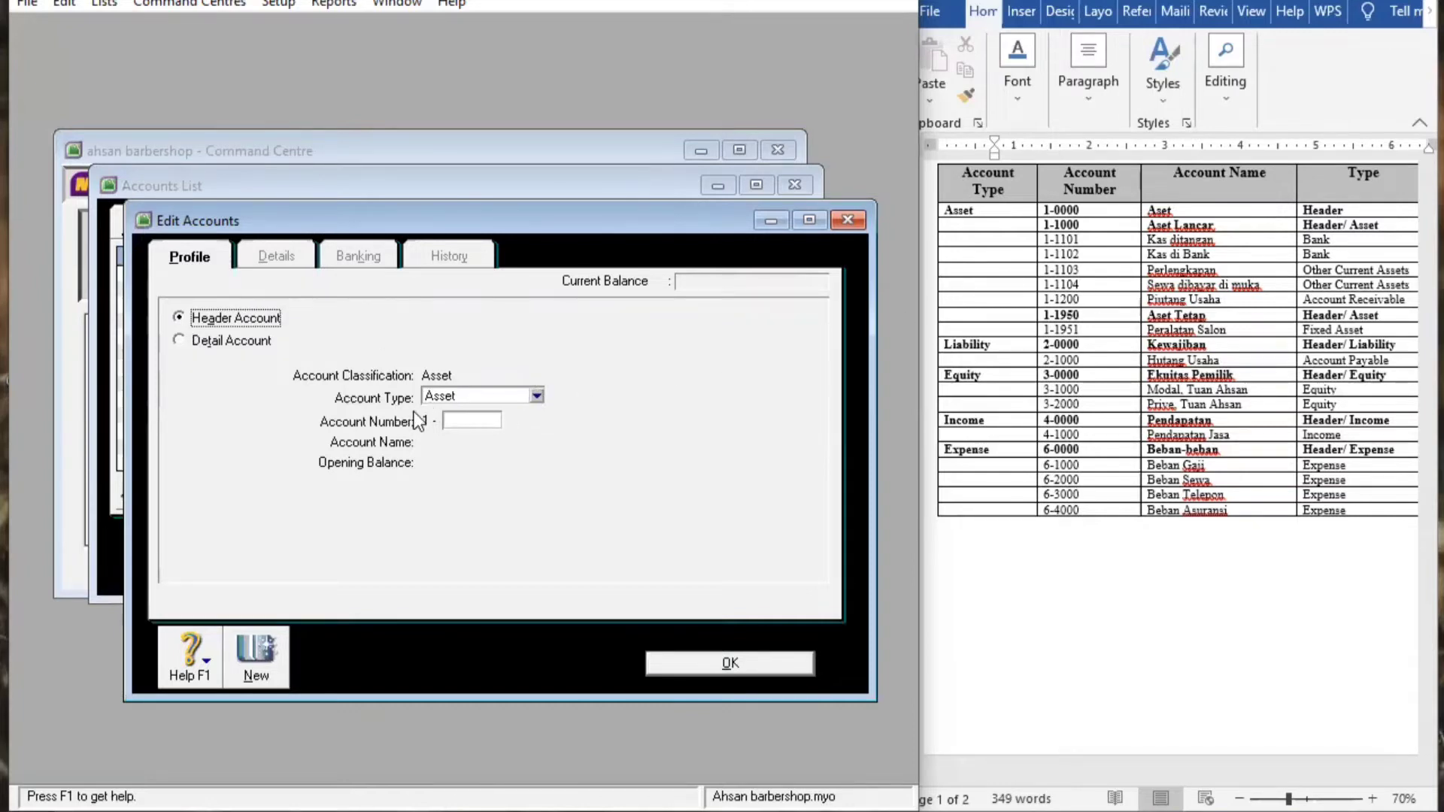
left_click(464, 421)
type("1000")
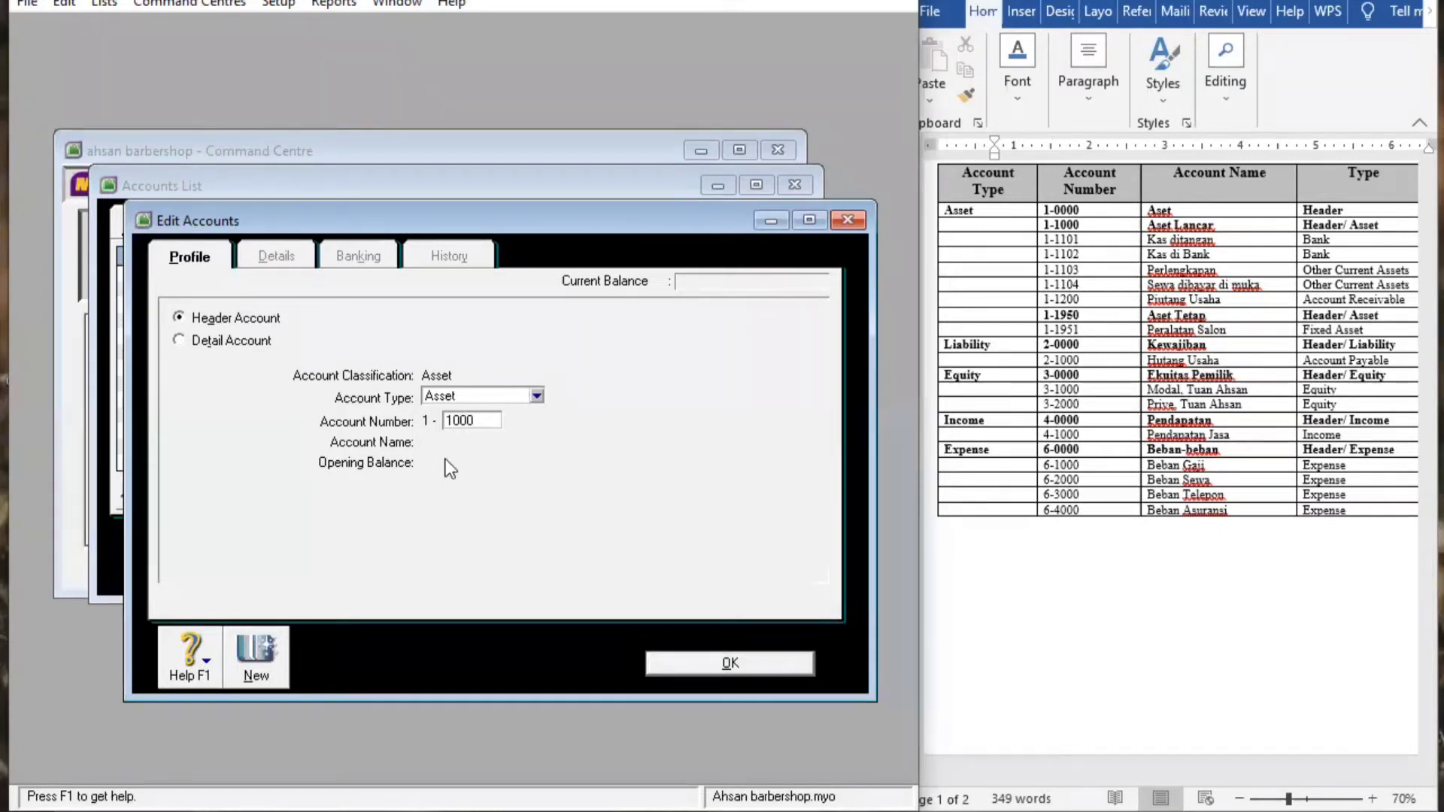
key("Tab")
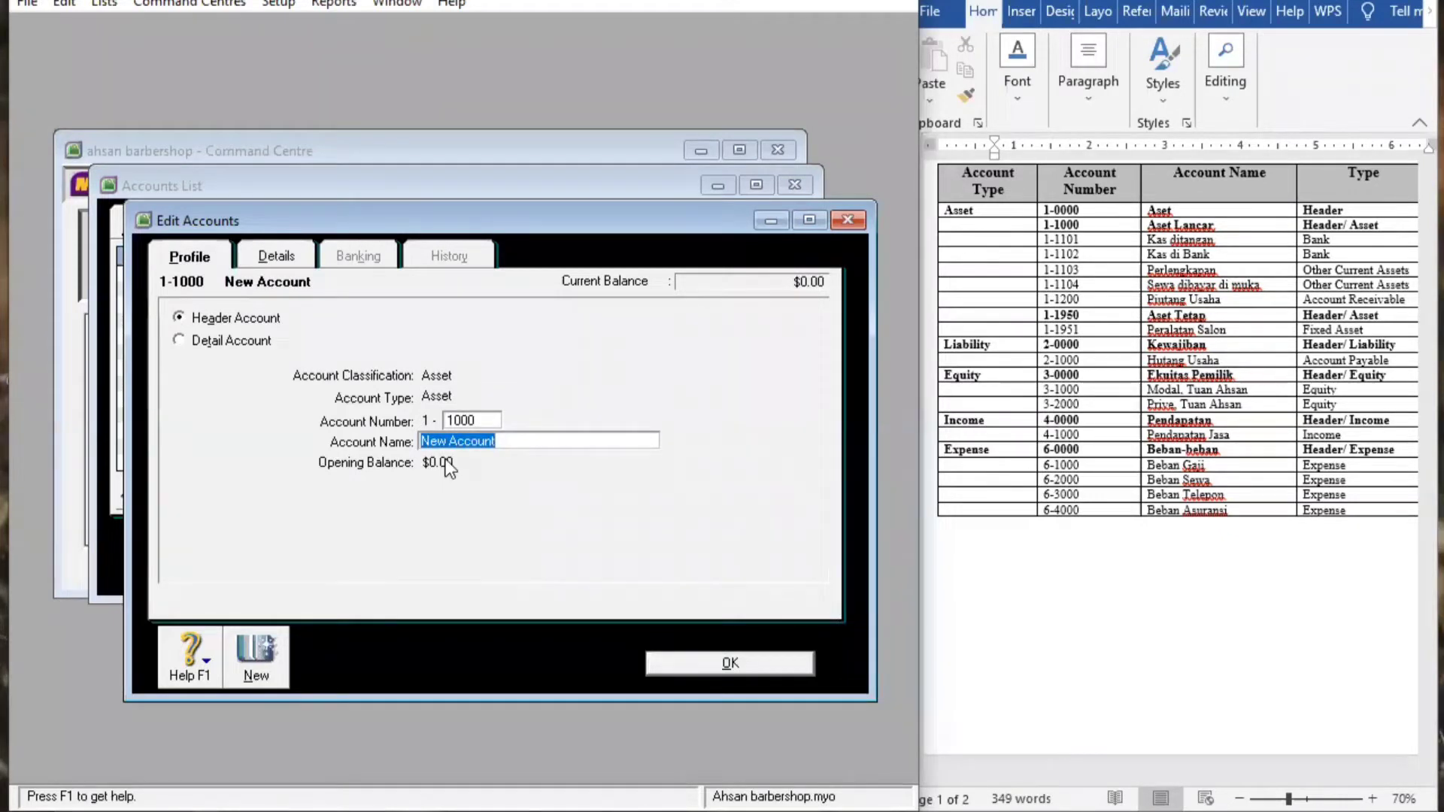
key("BackSpace")
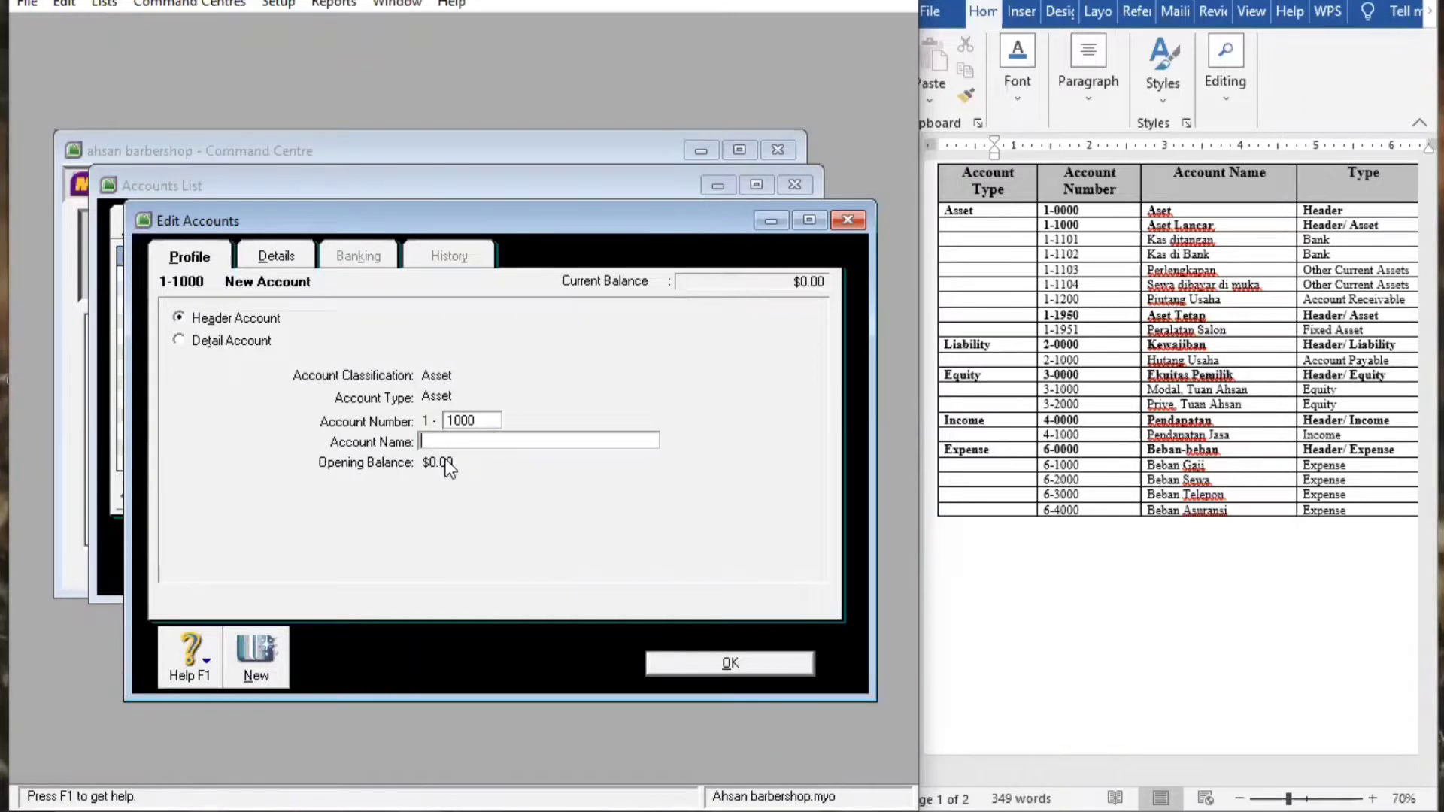
type("Aset L")
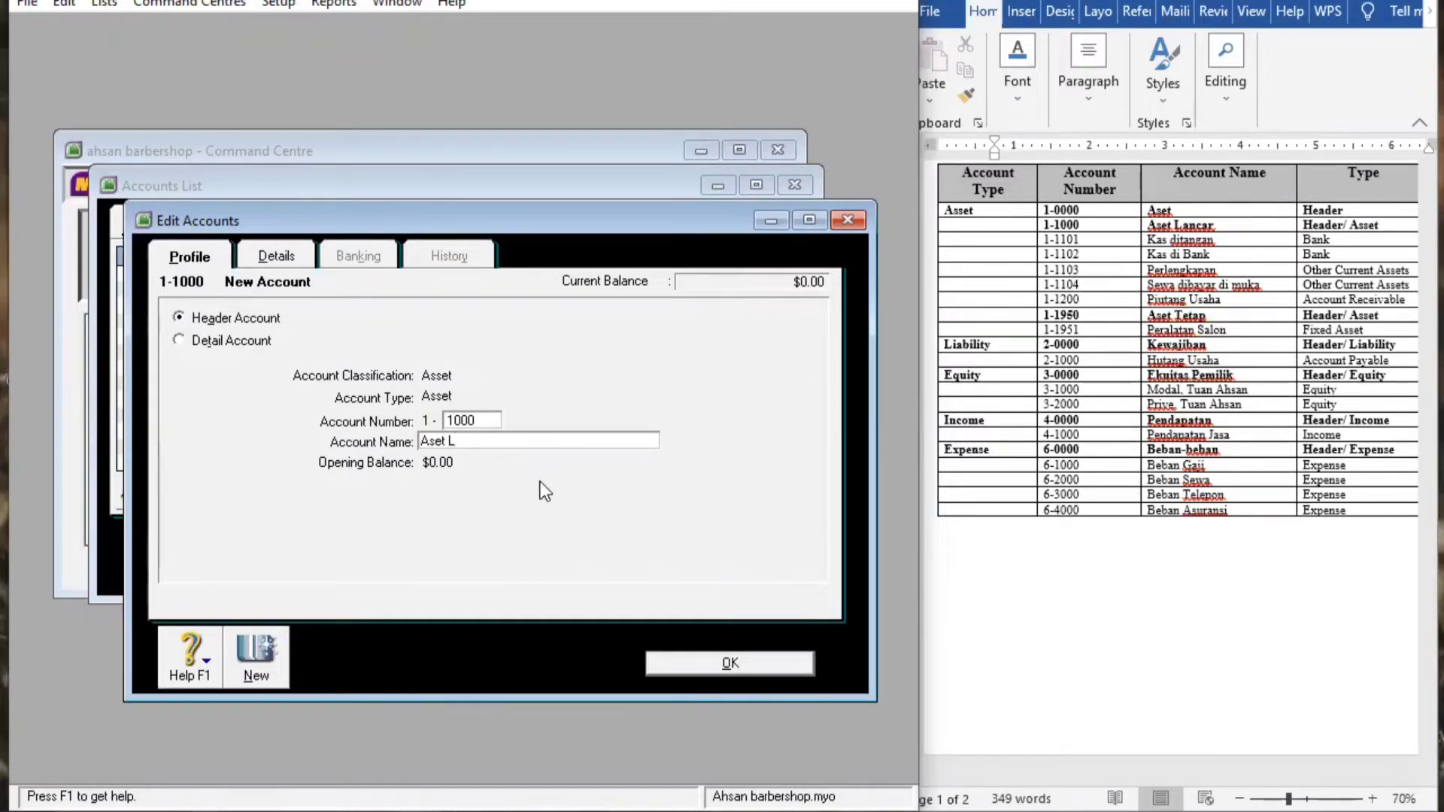
type("ancar")
key("Tab")
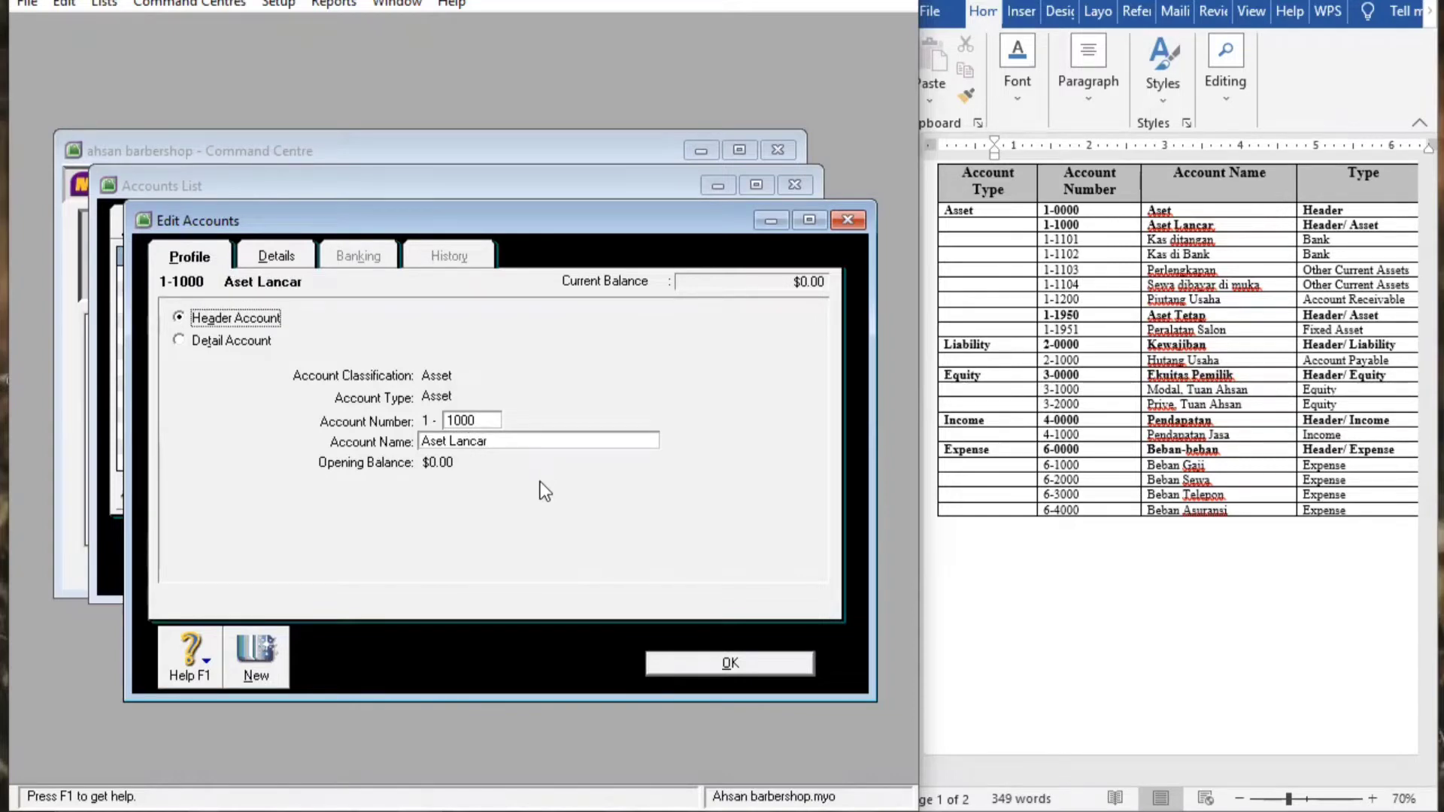
left_click(728, 669)
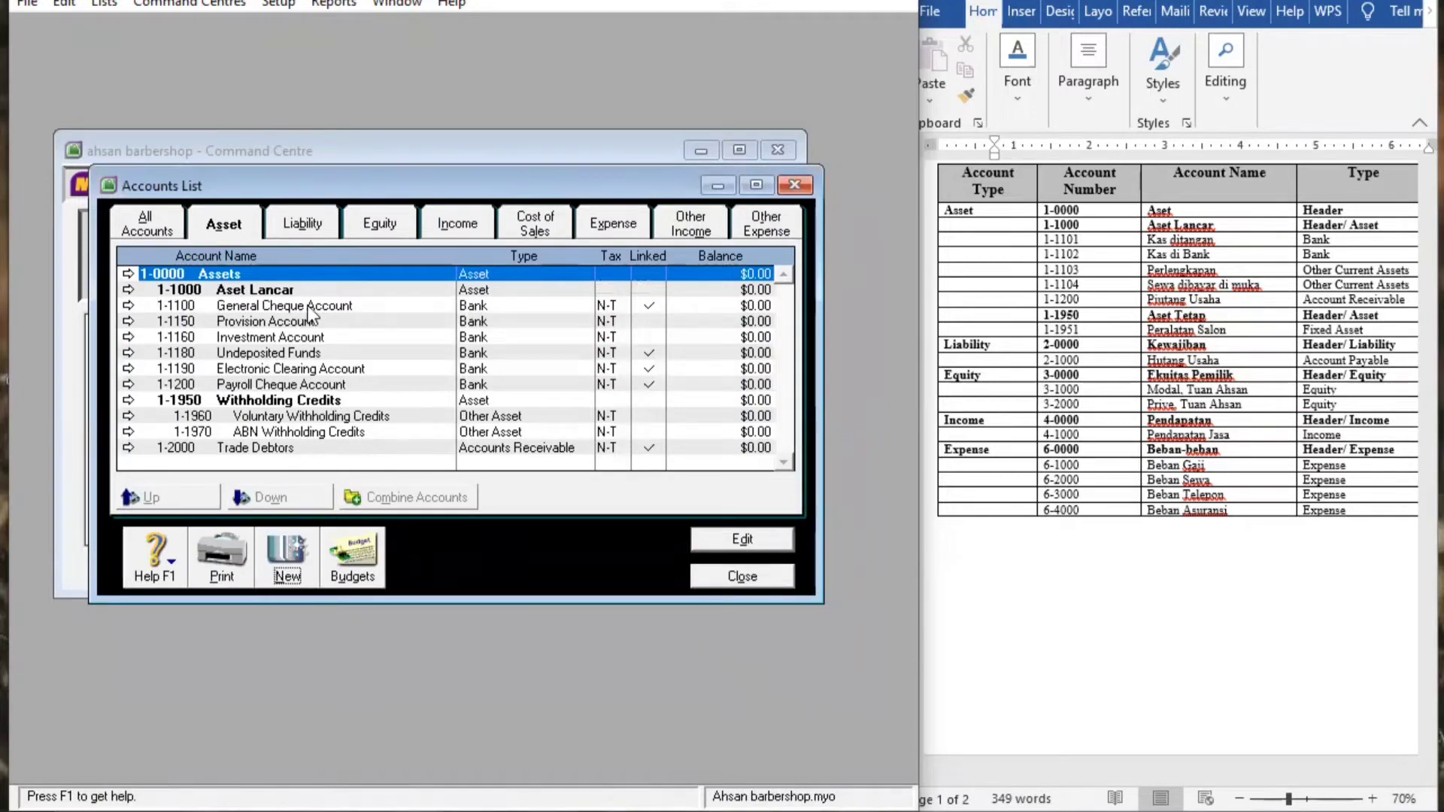
Start a new detail account with account type Bank
left_click(283, 558)
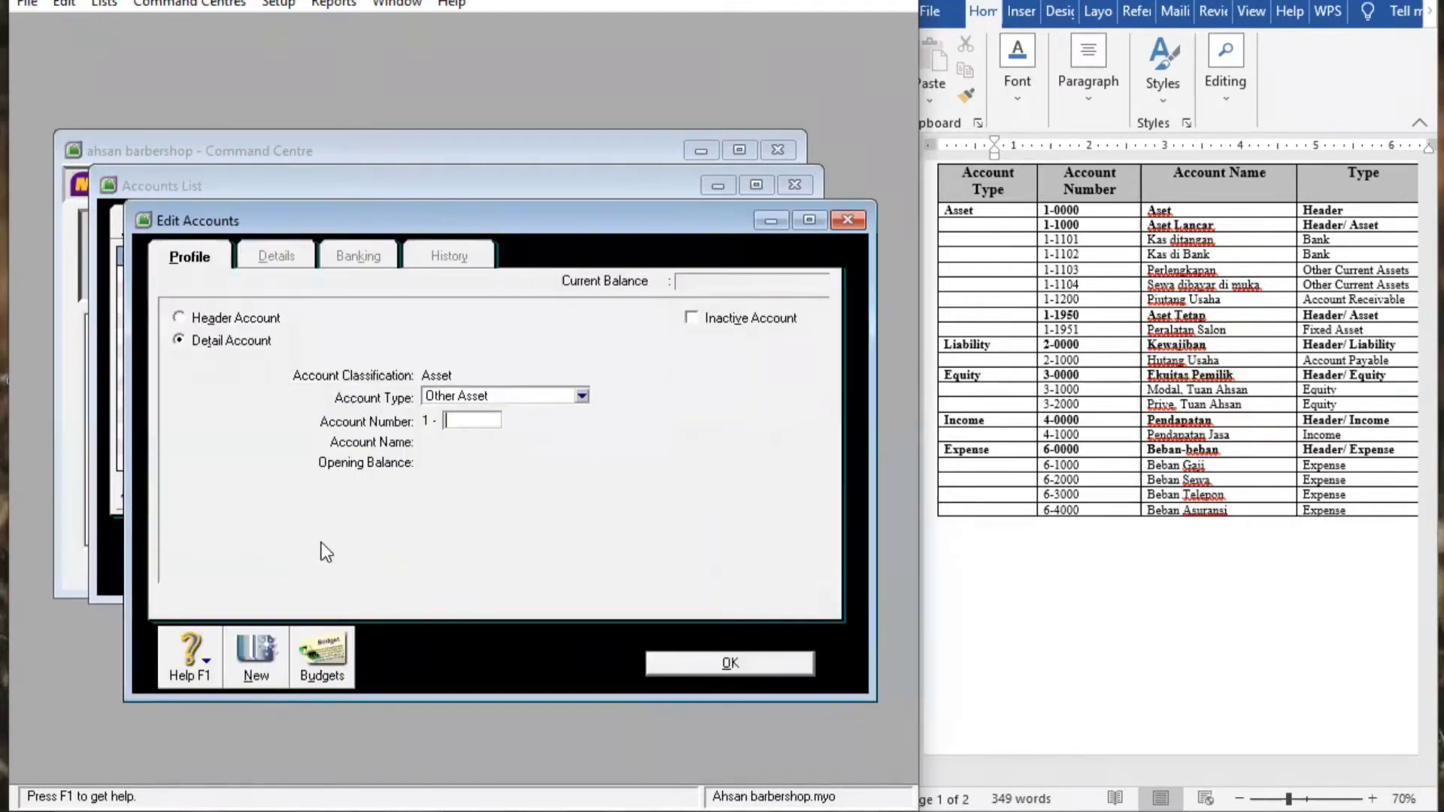
left_click(201, 340)
left_click(583, 397)
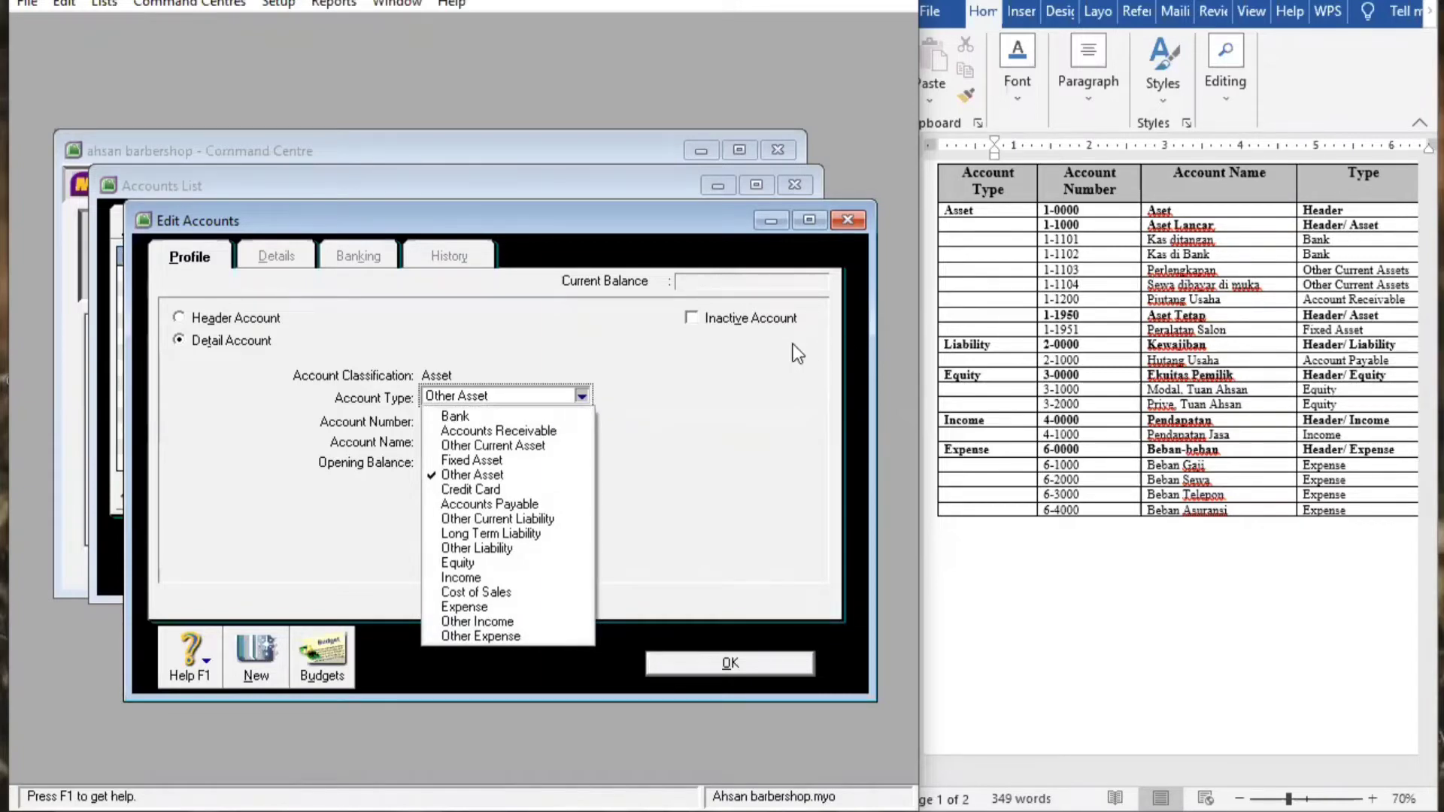
left_click(459, 416)
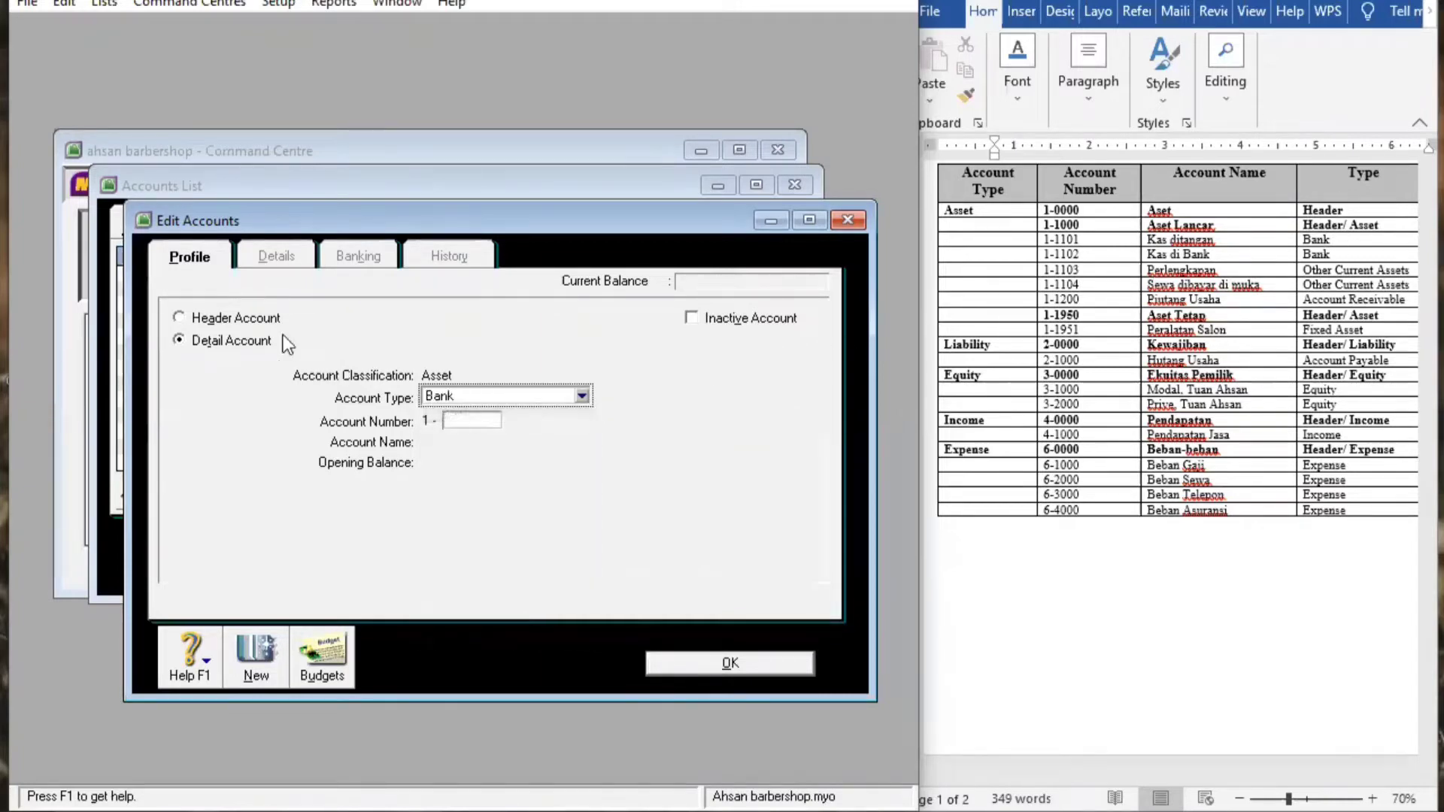
left_click(175, 339)
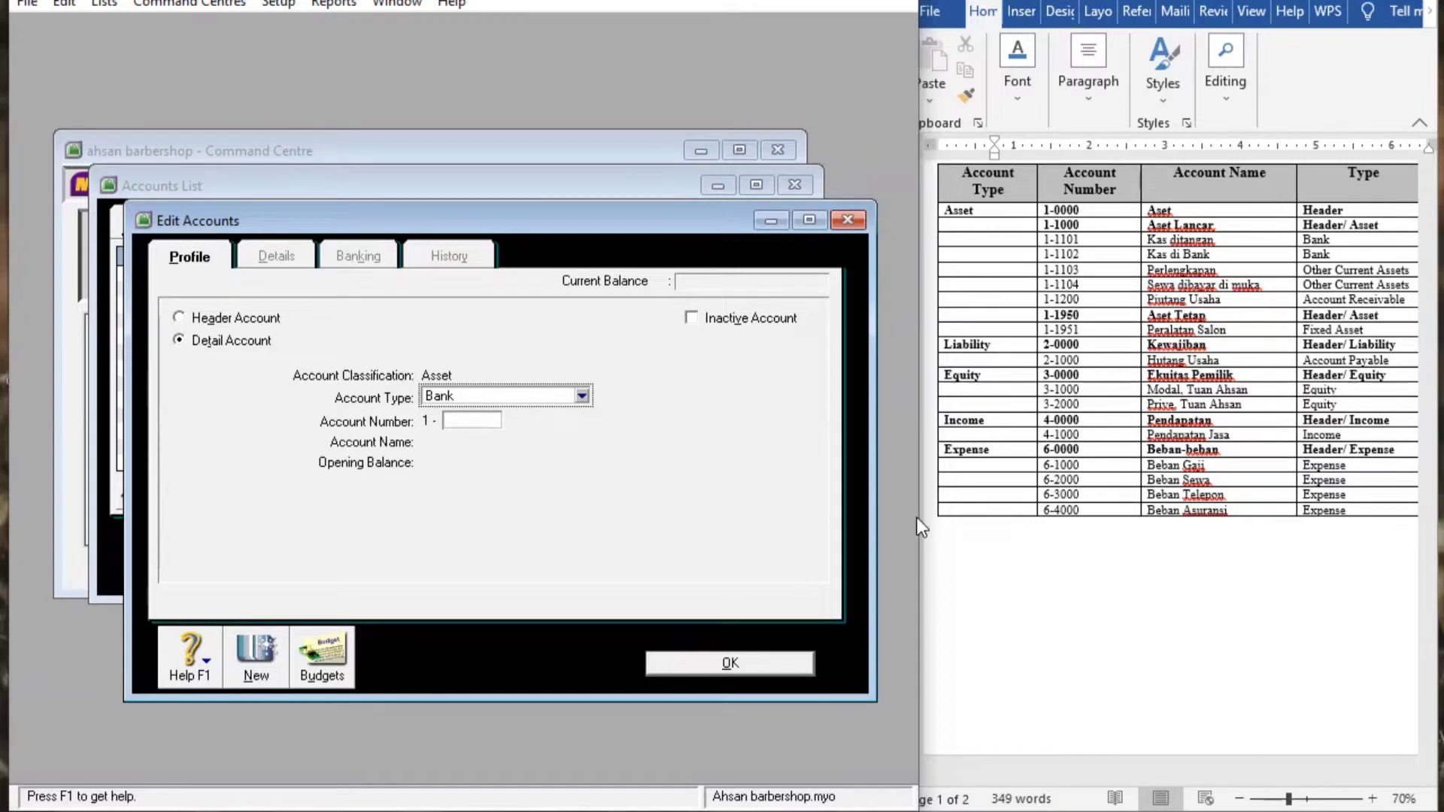
Number the account 1-1101, name it Kas ditanggan, and save it
left_click(451, 419)
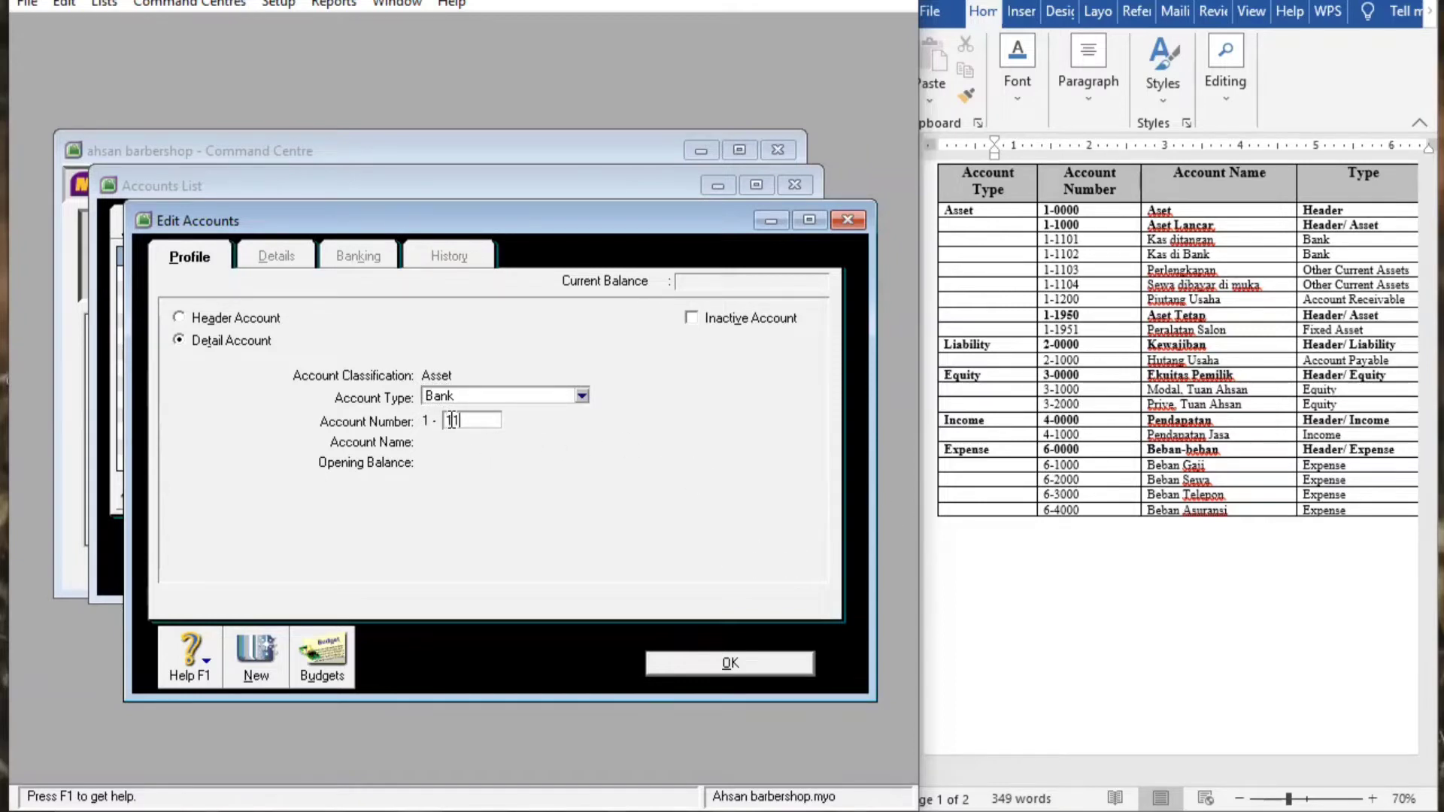
type("1101")
key("Tab")
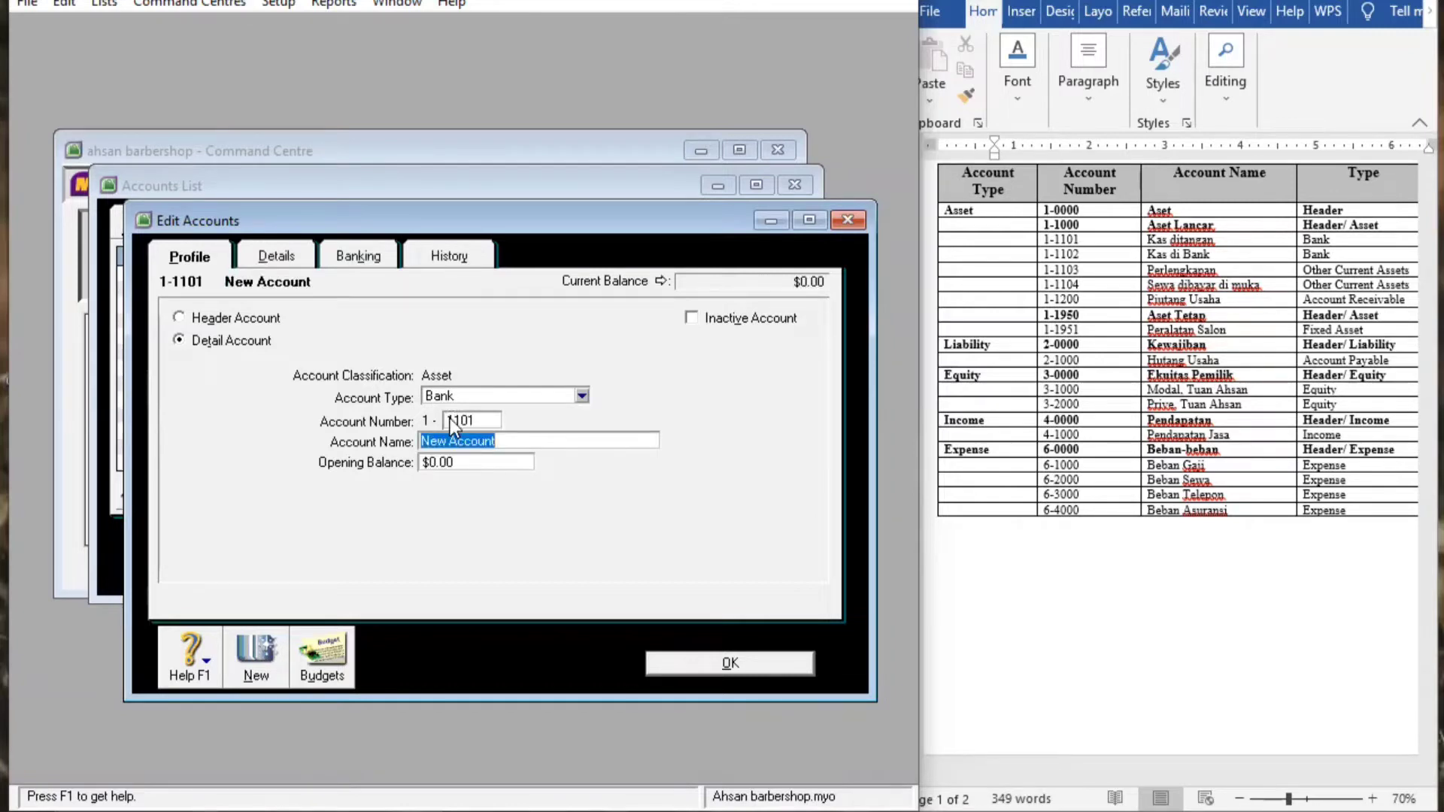
key("BackSpace")
type("Kas")
double_click(449, 420)
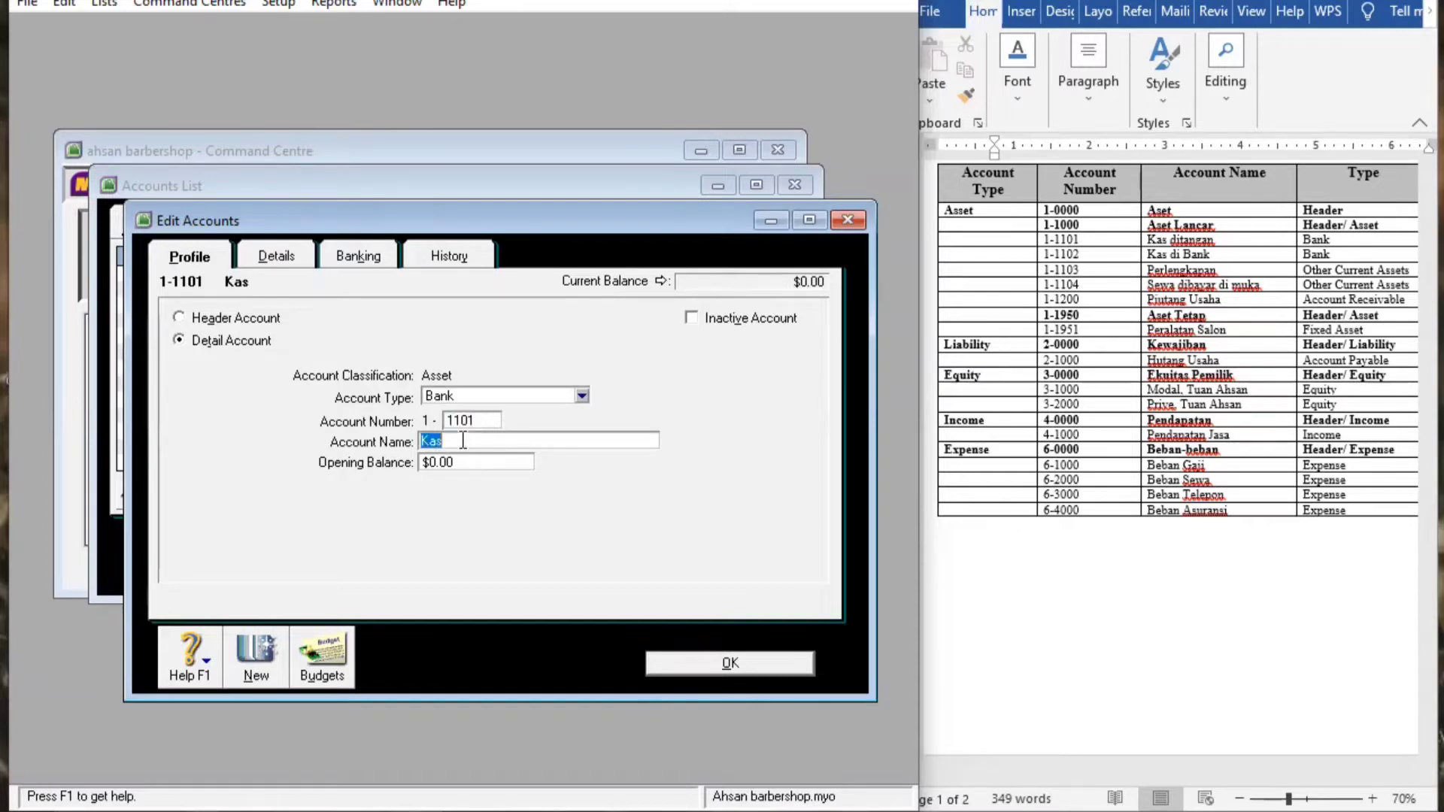
left_click(464, 441)
type("ditanggan")
key("Tab")
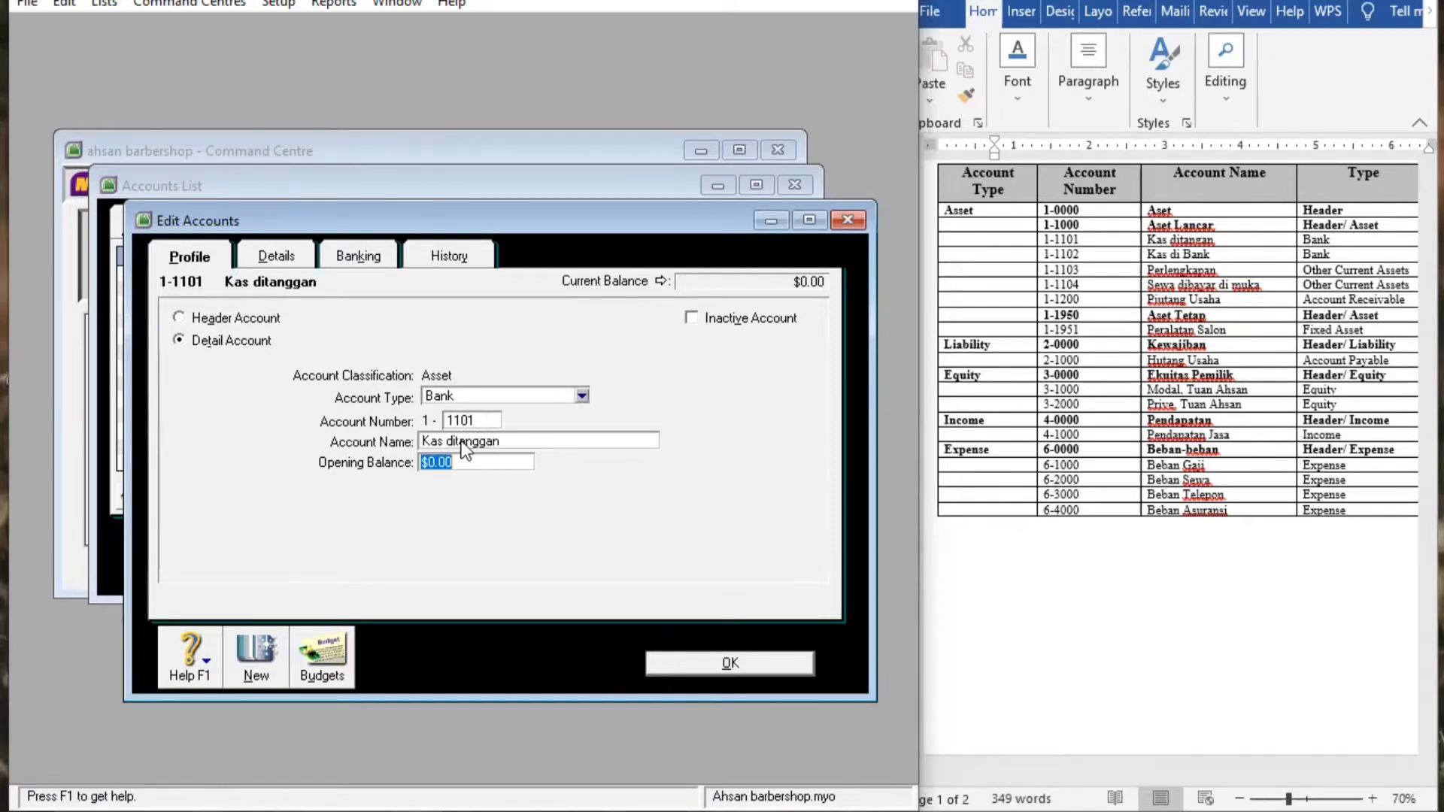
left_click(677, 662)
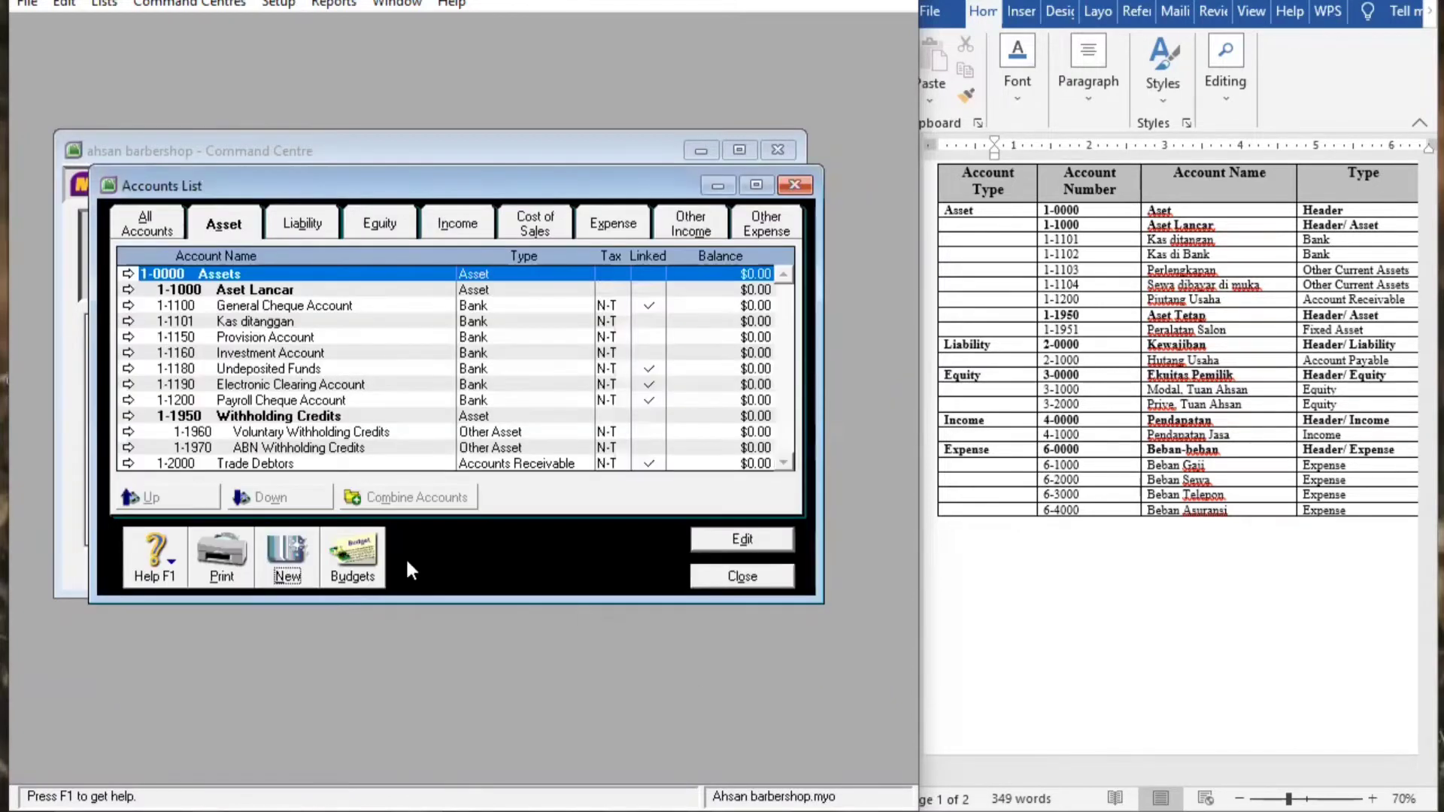
Start a new Bank account numbered 1-1102
left_click(287, 558)
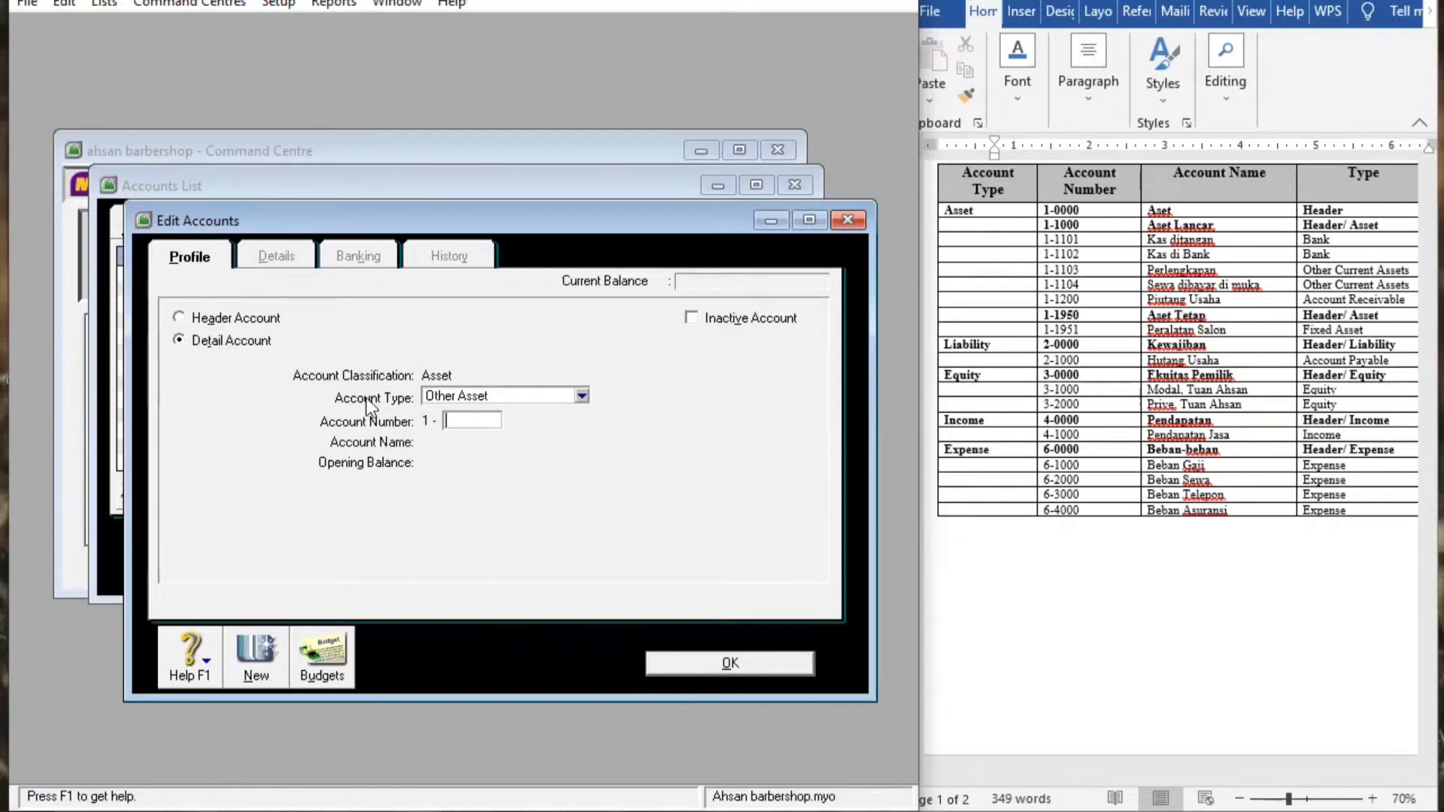
left_click(566, 394)
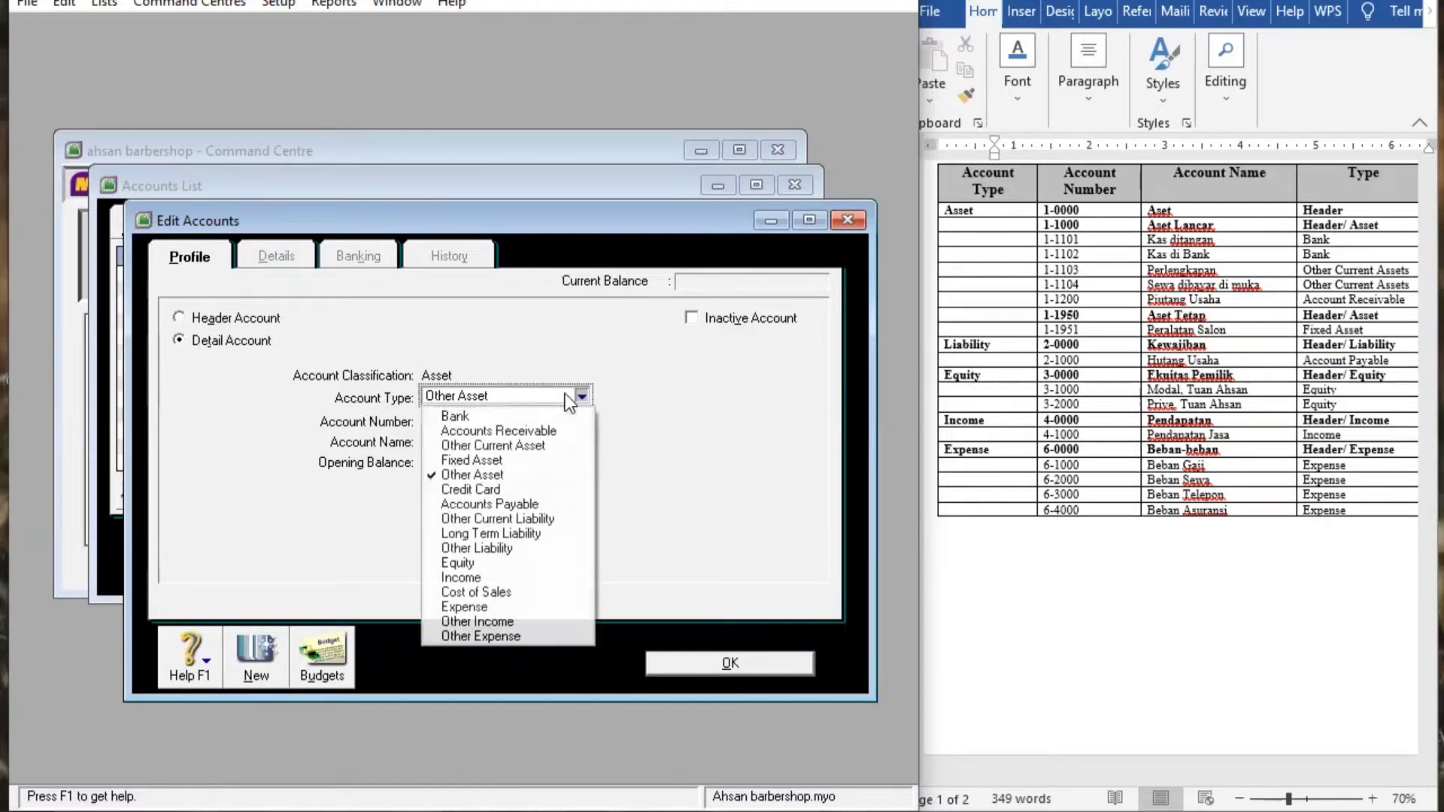
left_click(537, 417)
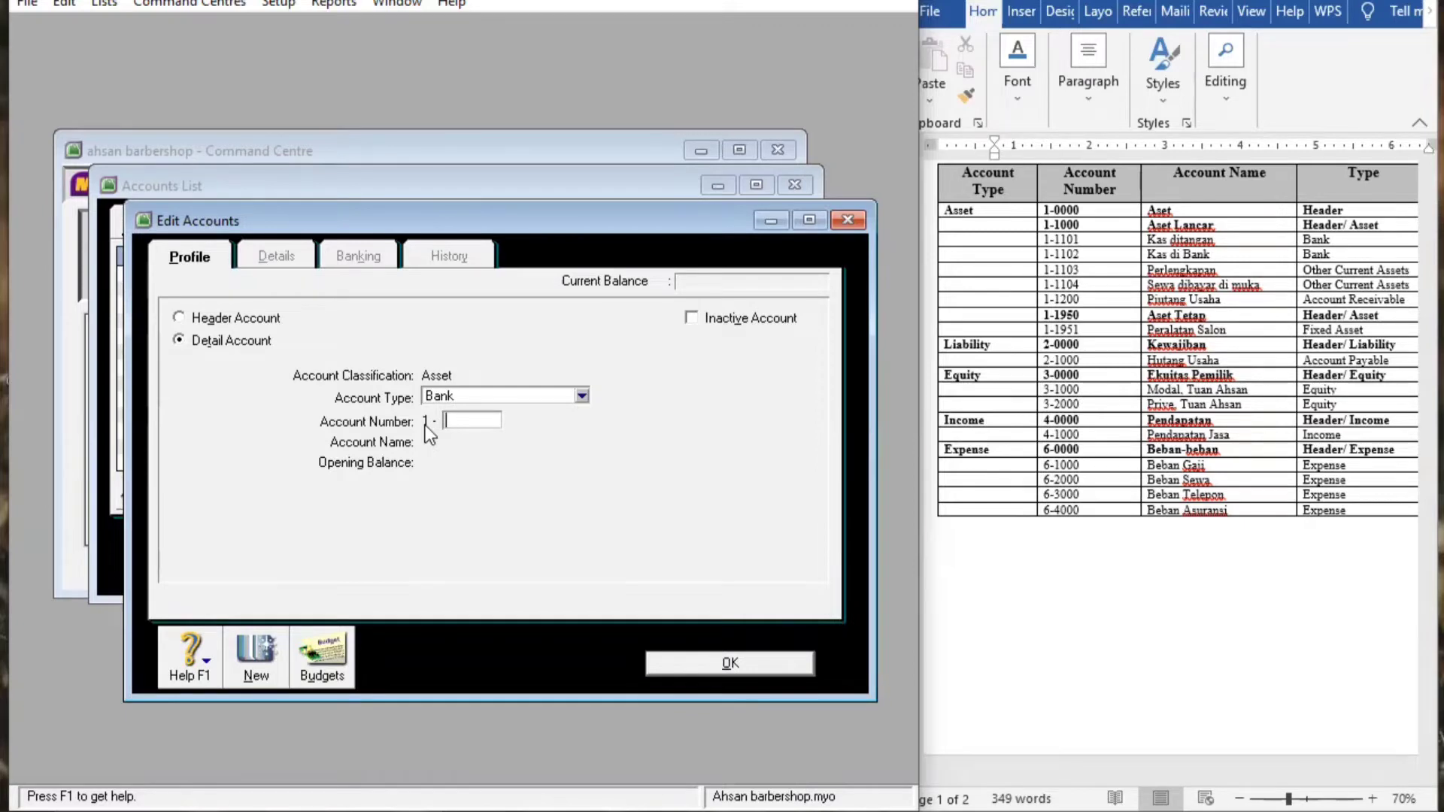
type("02")
key("Tab")
Name the account Kas di bank and save it
key("BackSpace")
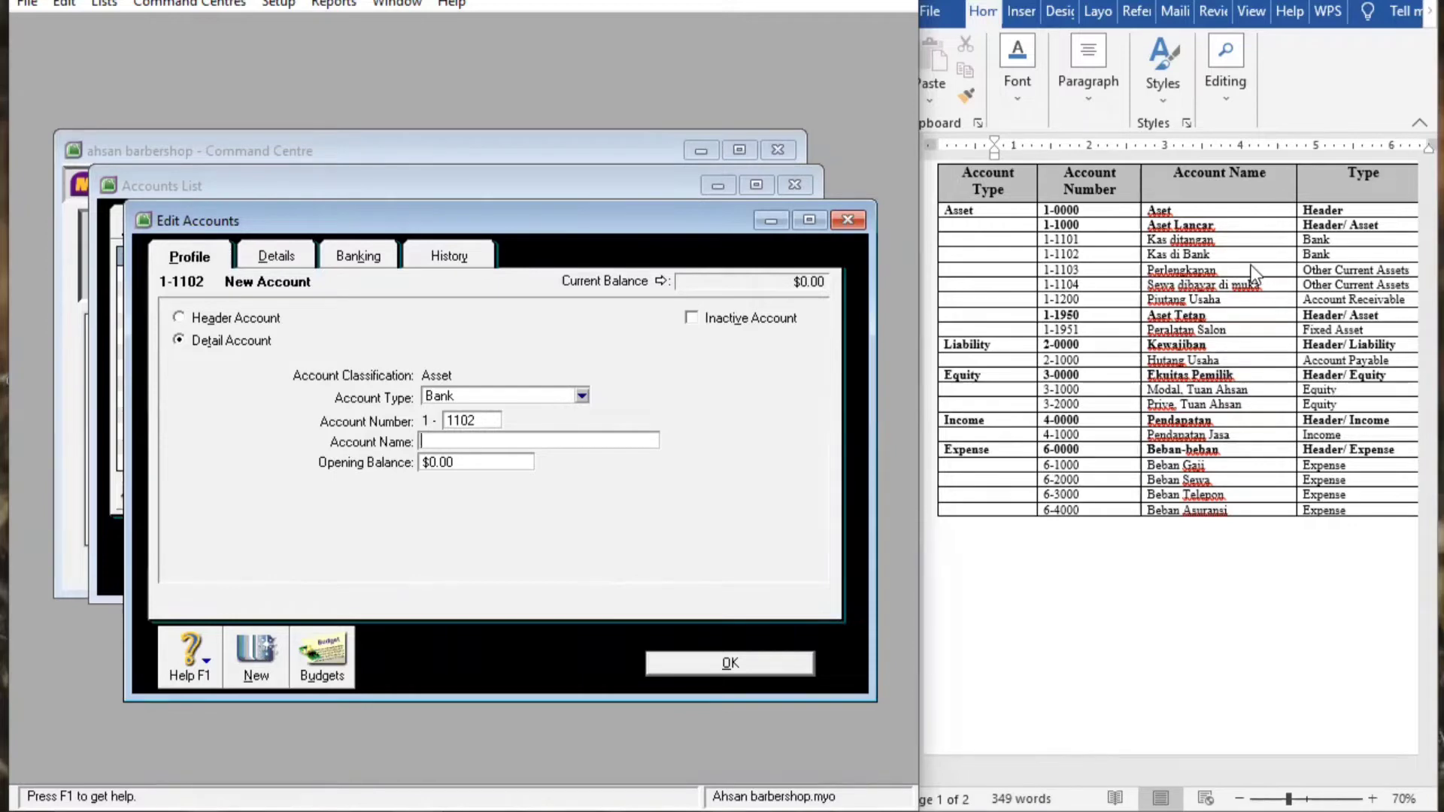
type("k")
key("BackSpace")
type("Kas di")
key("BackSpace")
type("i n")
key("BackSpace")
key("BackSpace")
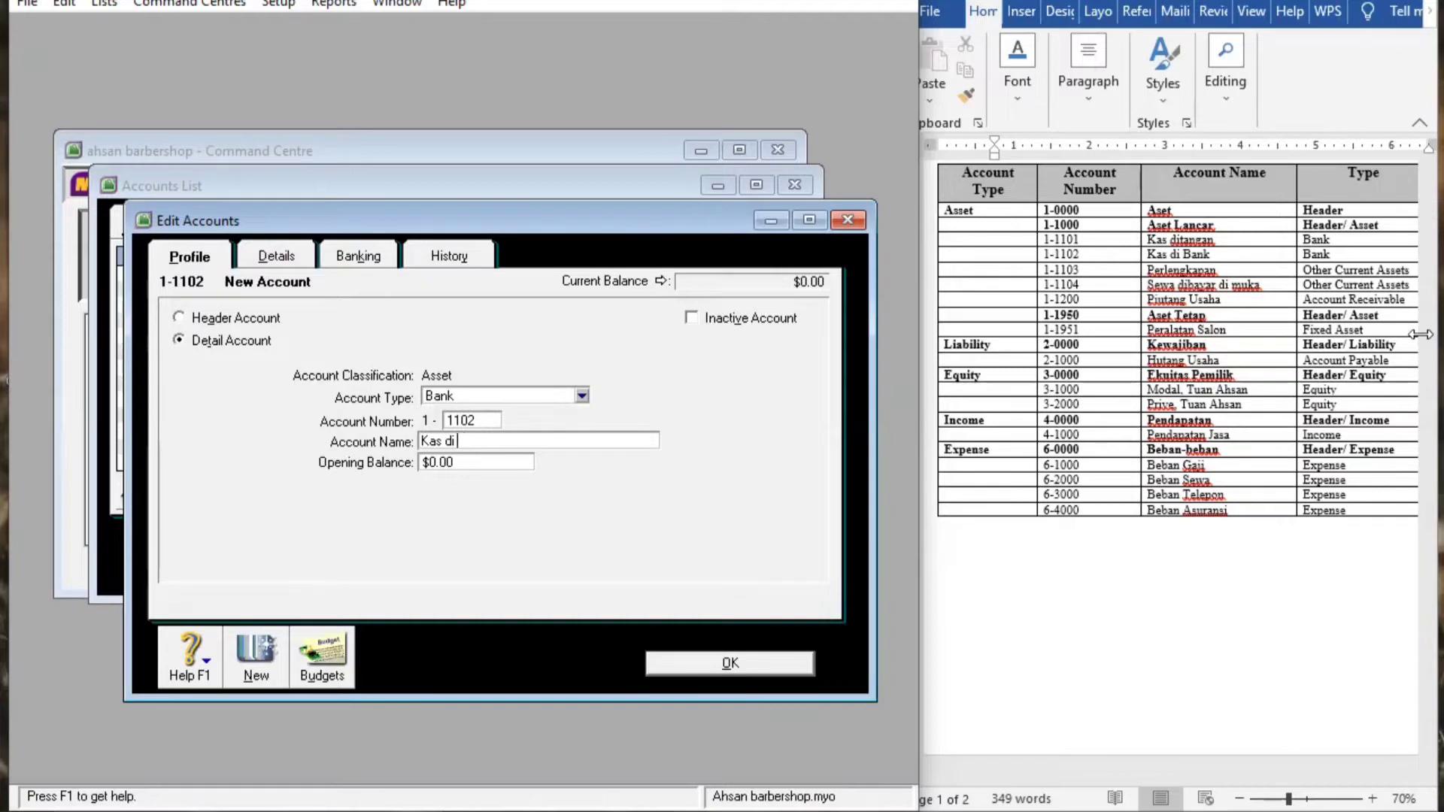
type("bank")
key("Left")
key("Left")
key("Left")
left_click(767, 665)
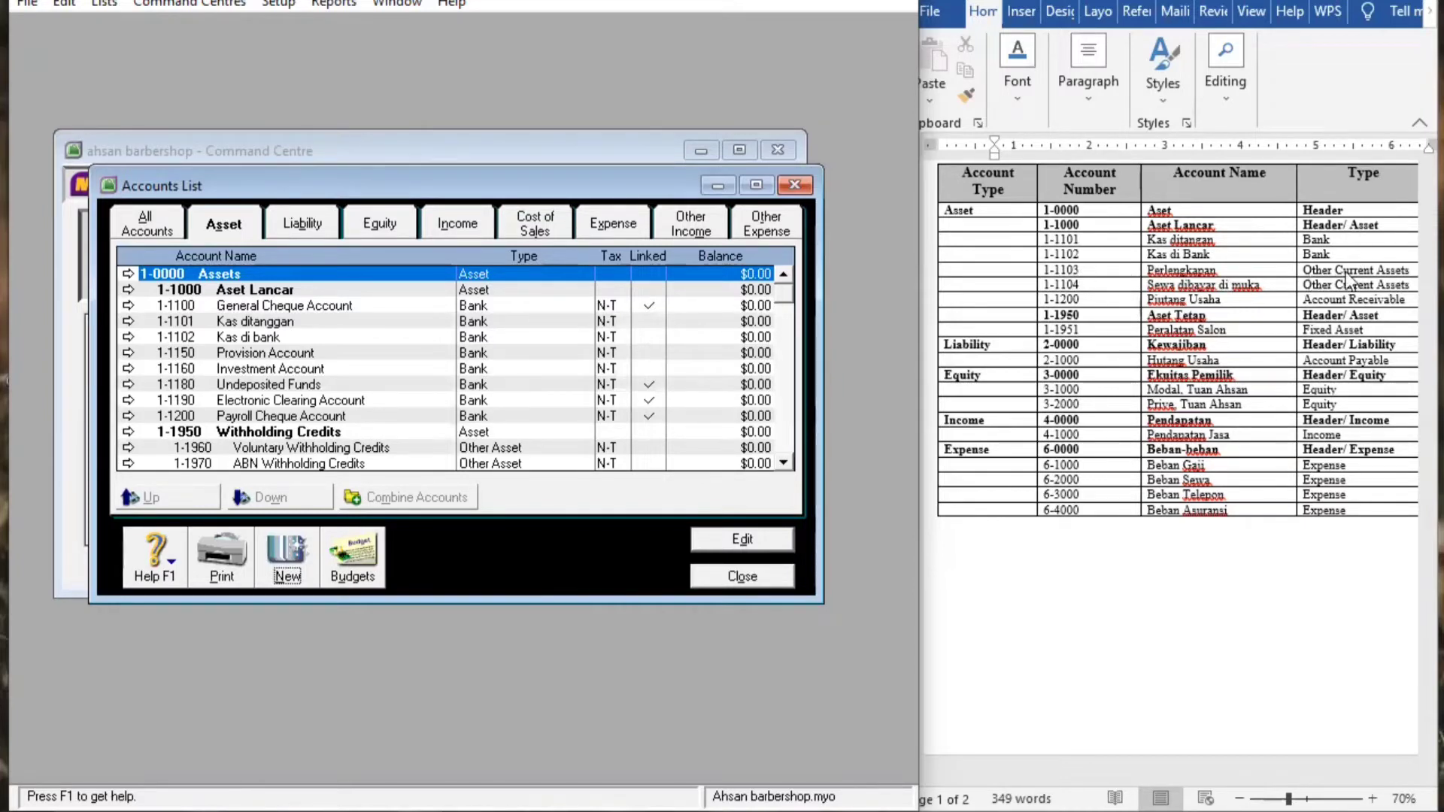
Add Other Current Asset detail account 1-1103 named Perlengkapan
left_click(290, 545)
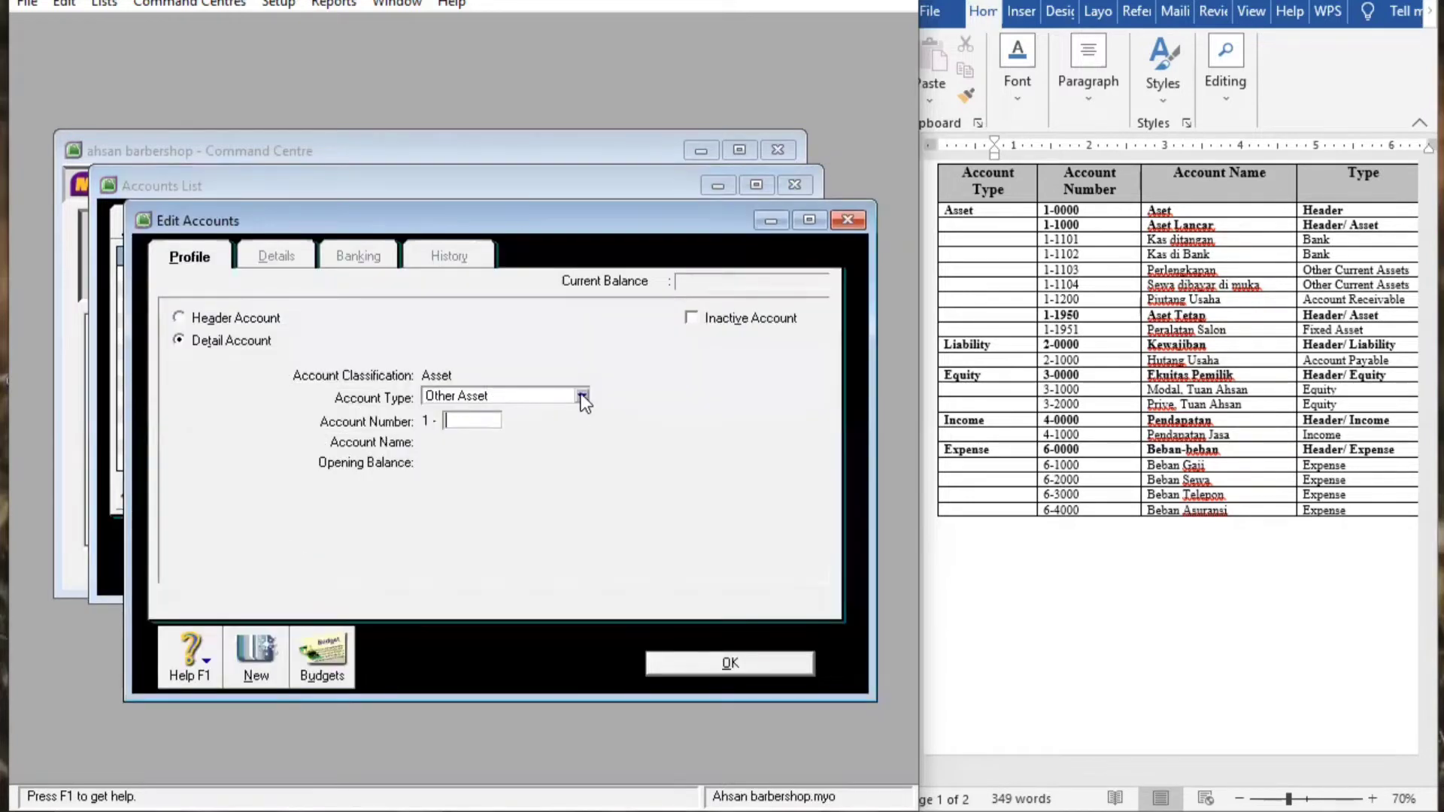
left_click(581, 396)
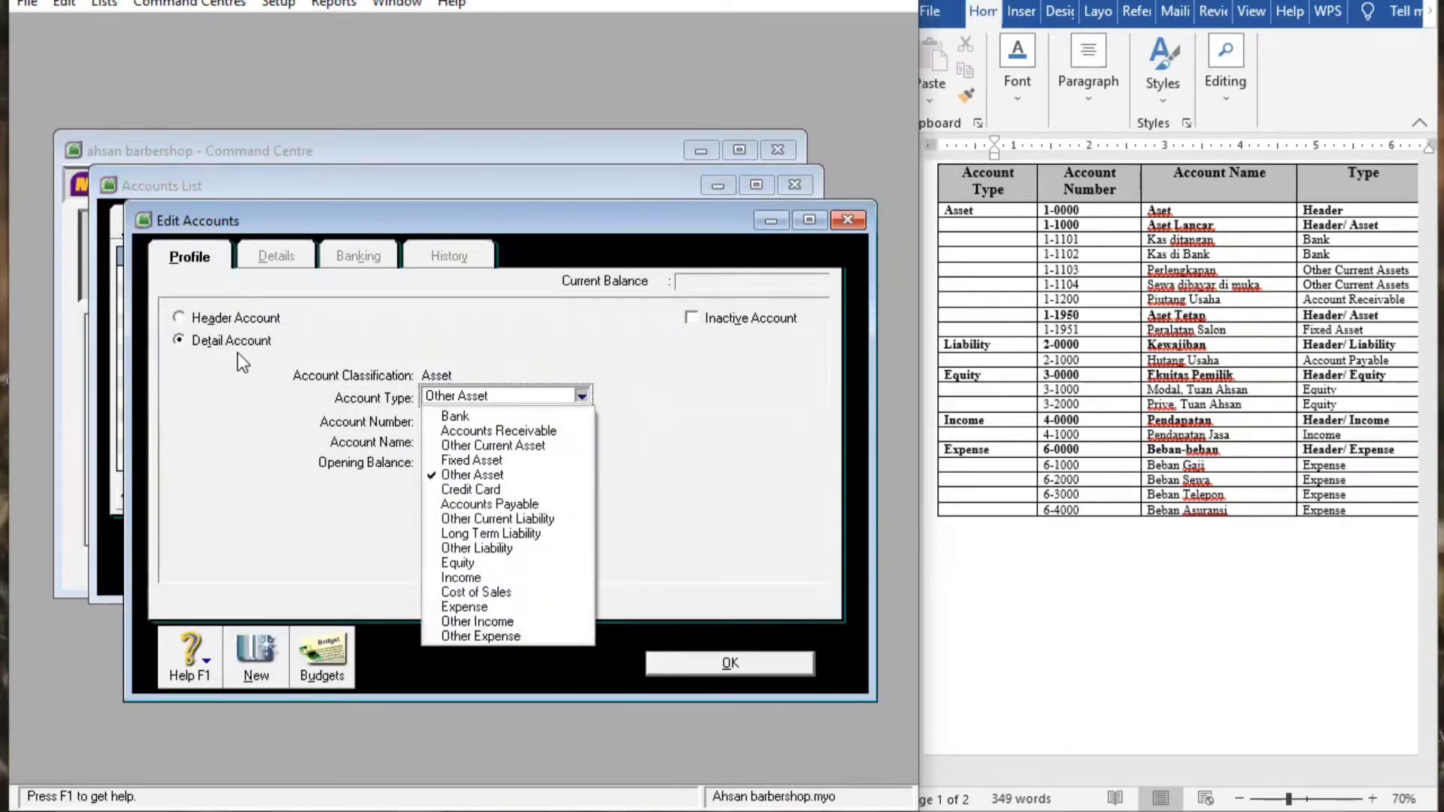
left_click(515, 446)
left_click(456, 421)
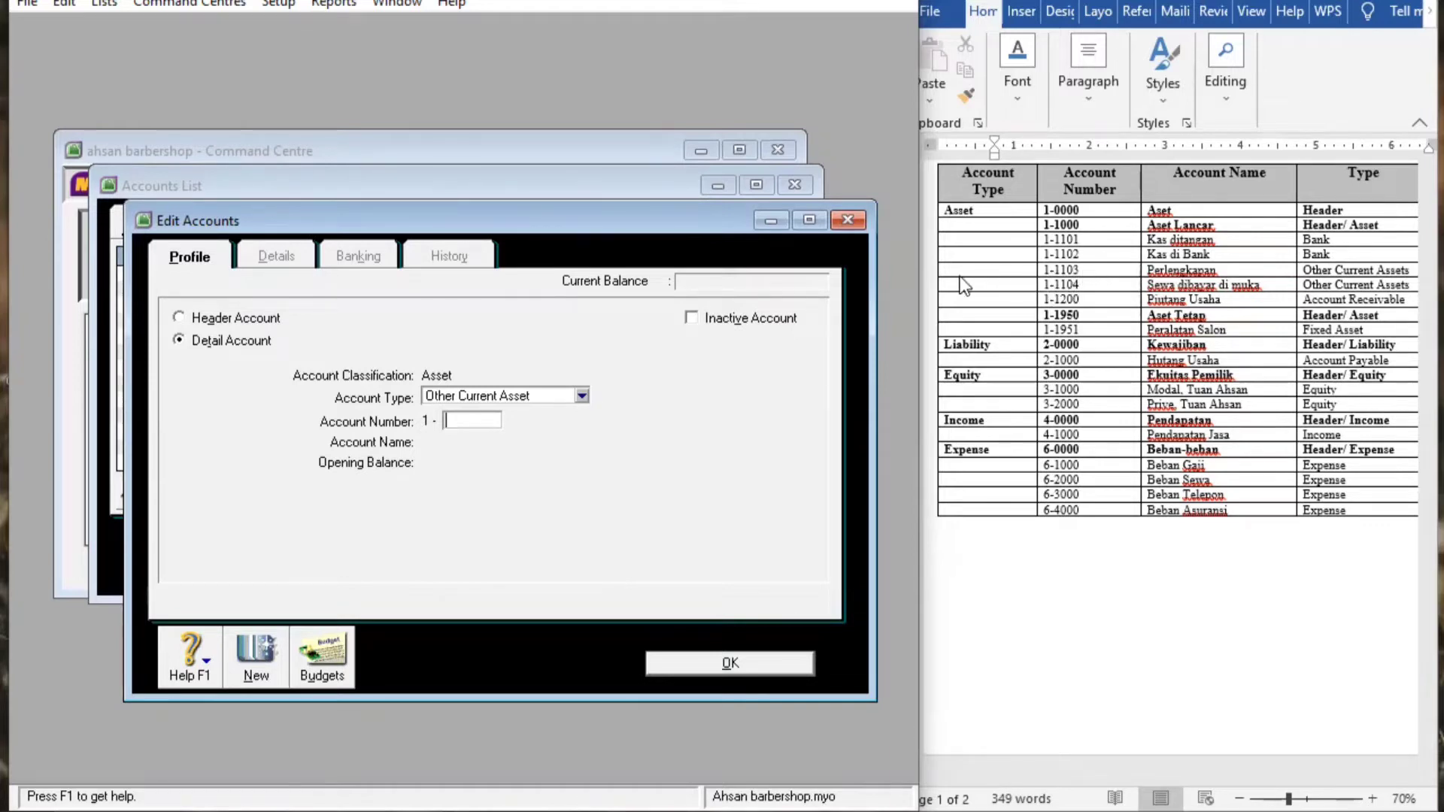
type("1103")
key("Tab")
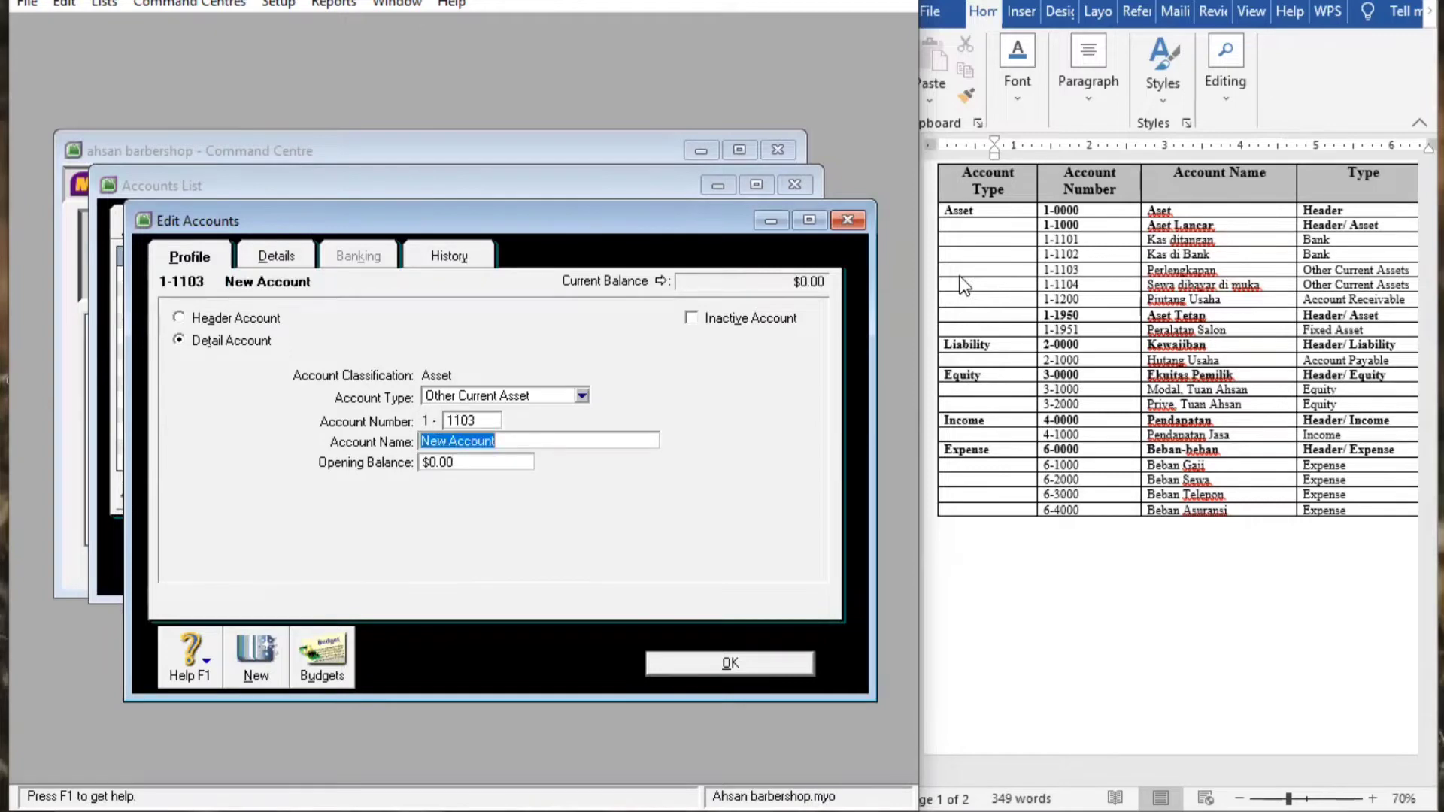
key("BackSpace")
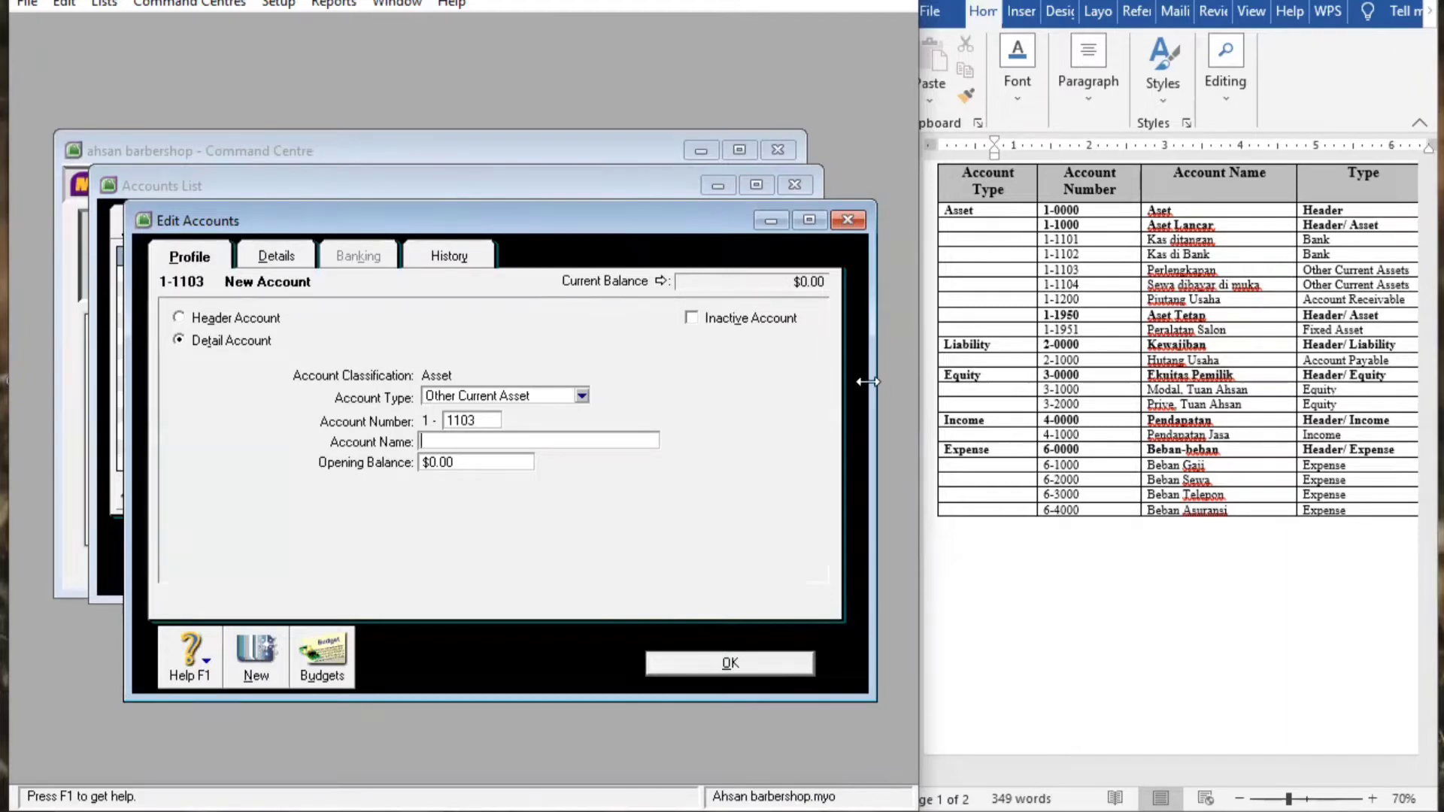
type("pERLENGKA")
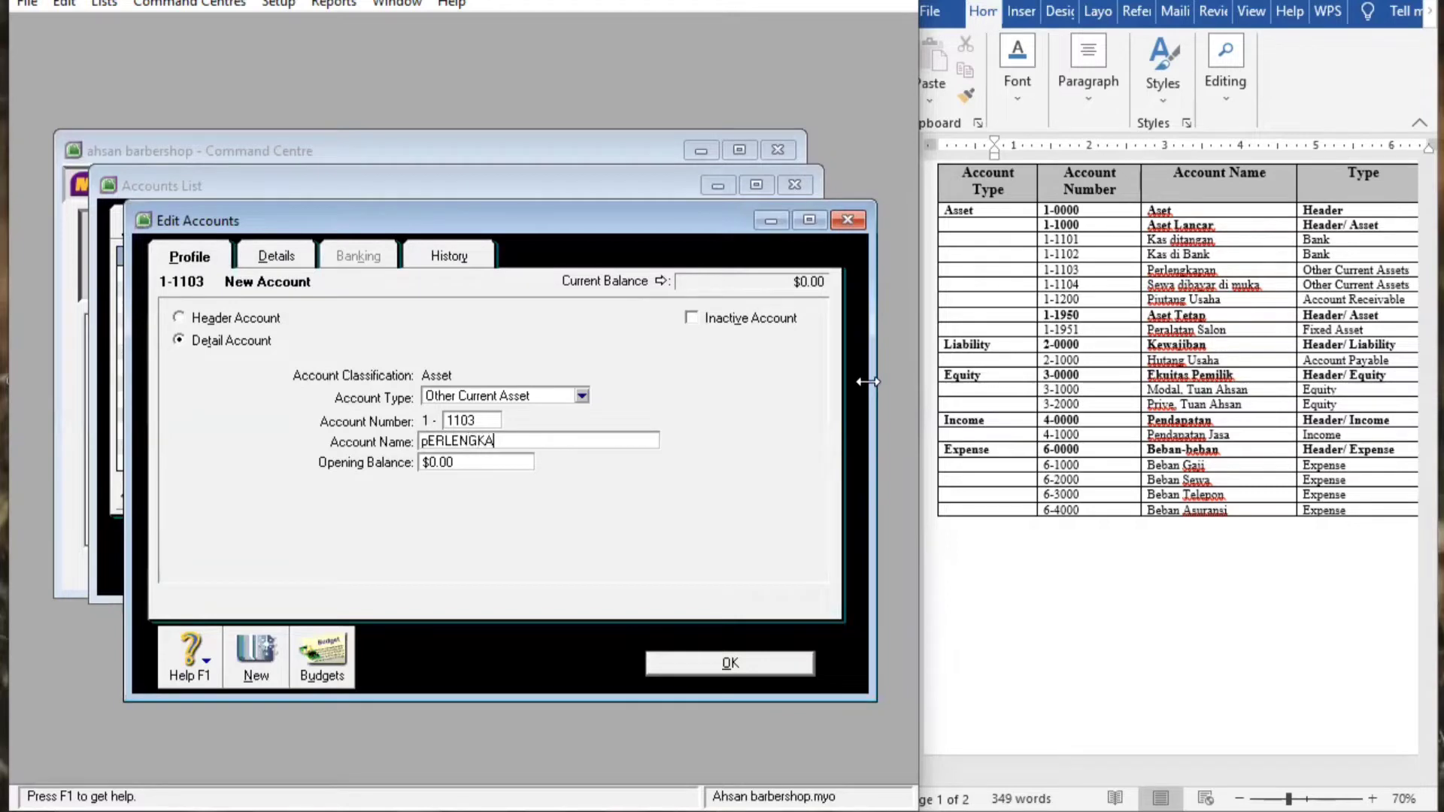
type("PAN")
key("BackSpace")
key("BackSpace")
key("BackSpace")
key("BackSpace")
key("BackSpace")
key("BackSpace")
key("BackSpace")
key("BackSpace")
key("BackSpace")
key("BackSpace")
key("BackSpace")
key("BackSpace")
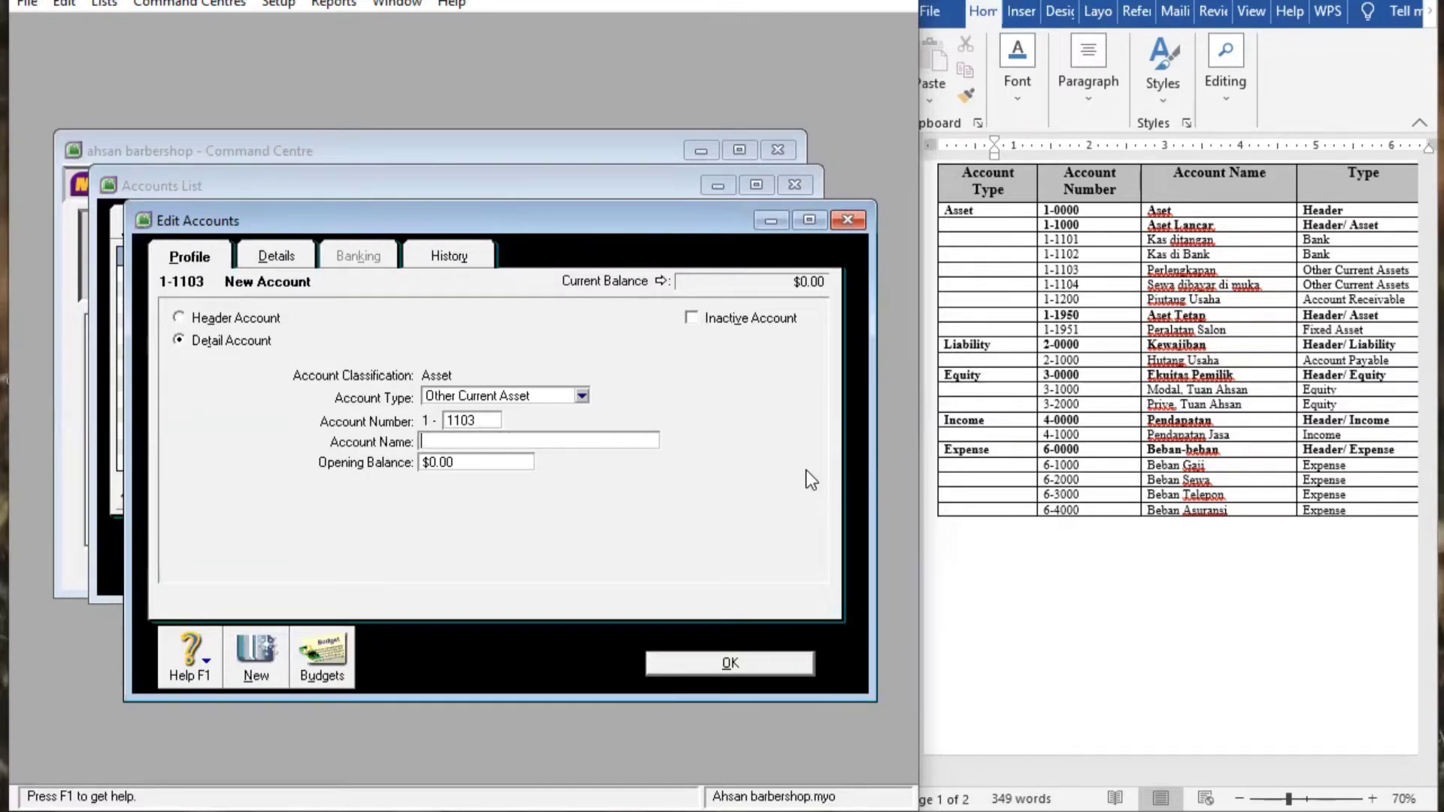
type("Perlengkapan")
left_click(723, 666)
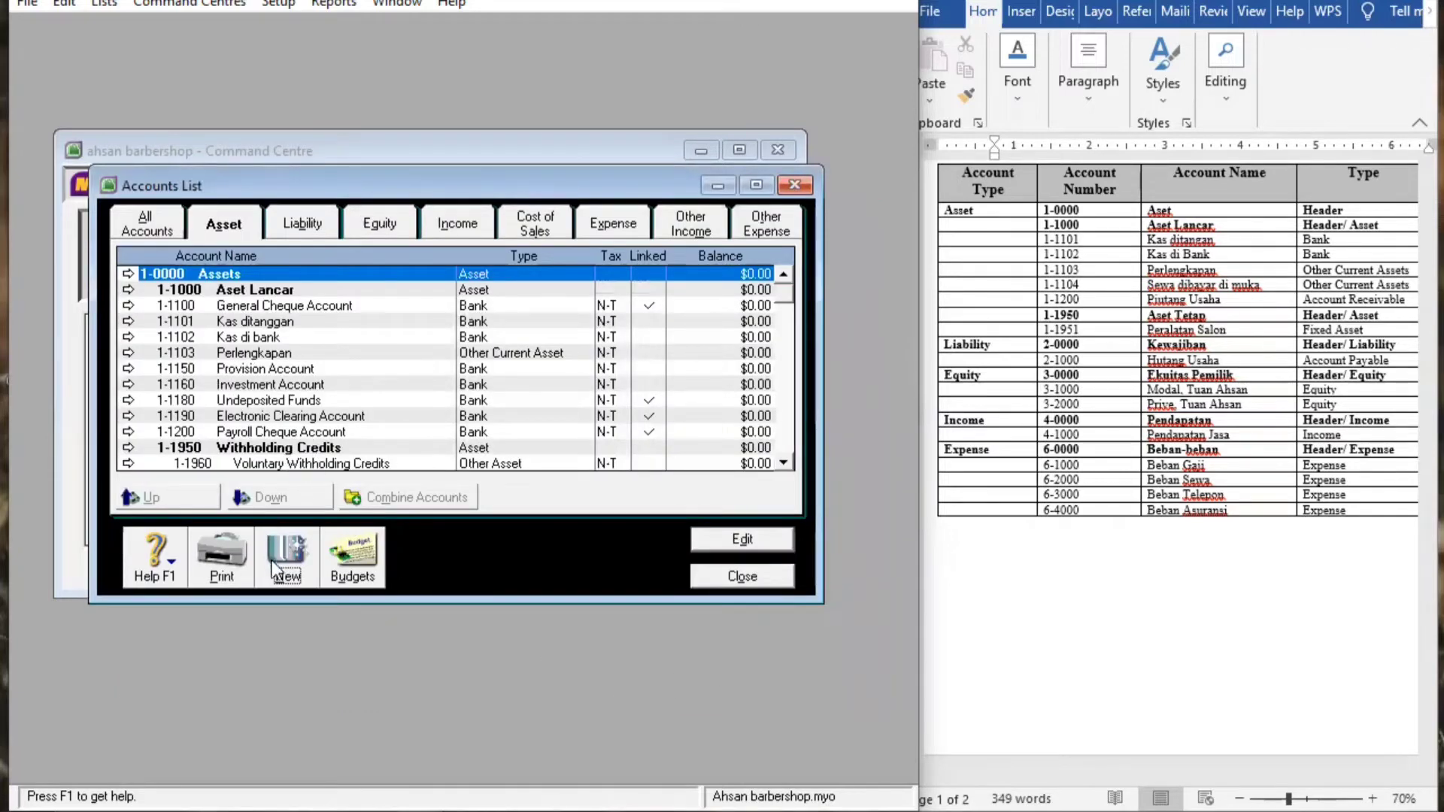
Add Other Current Asset account 1-1104 Sewa di bayar dimuka, then begin another new account
left_click(288, 572)
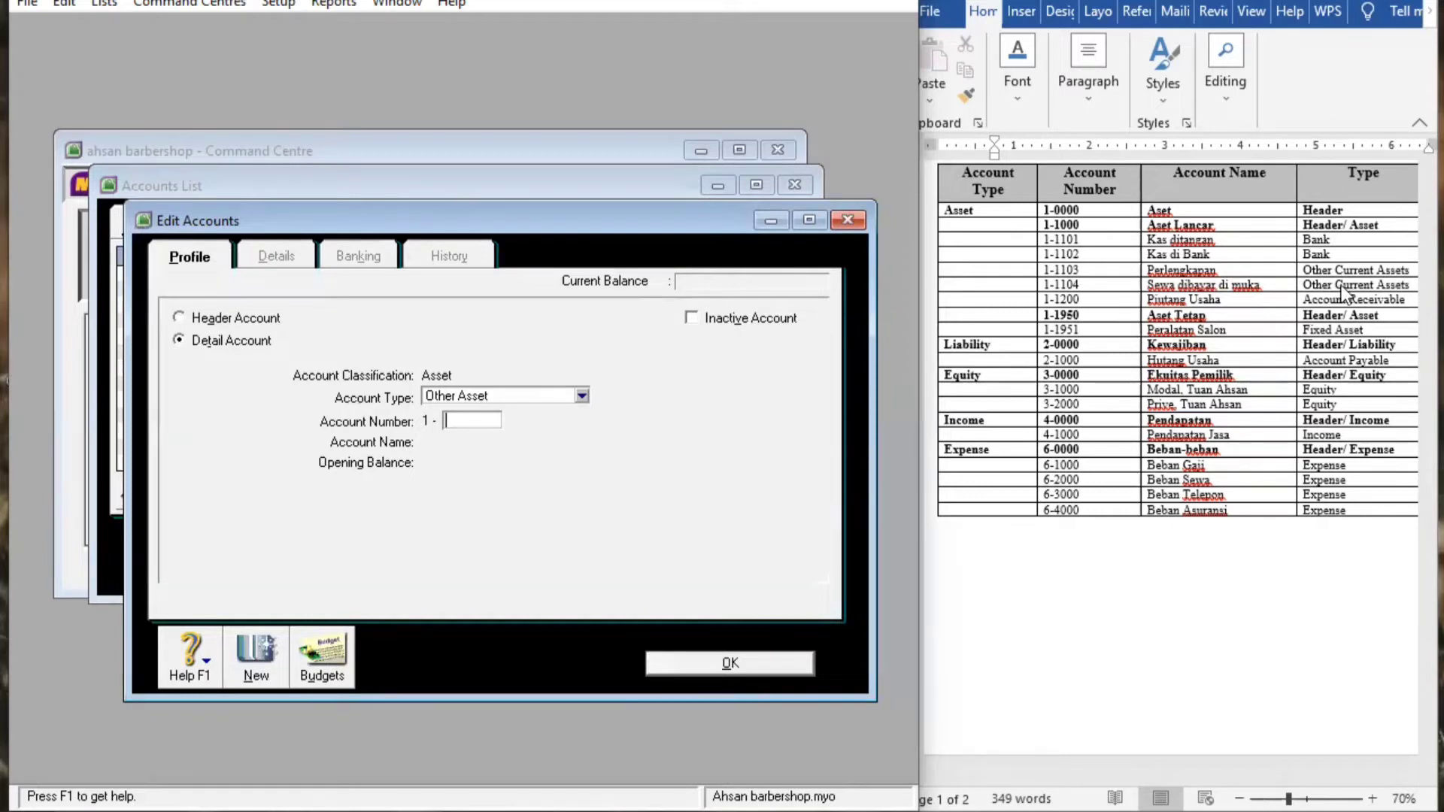
left_click(576, 391)
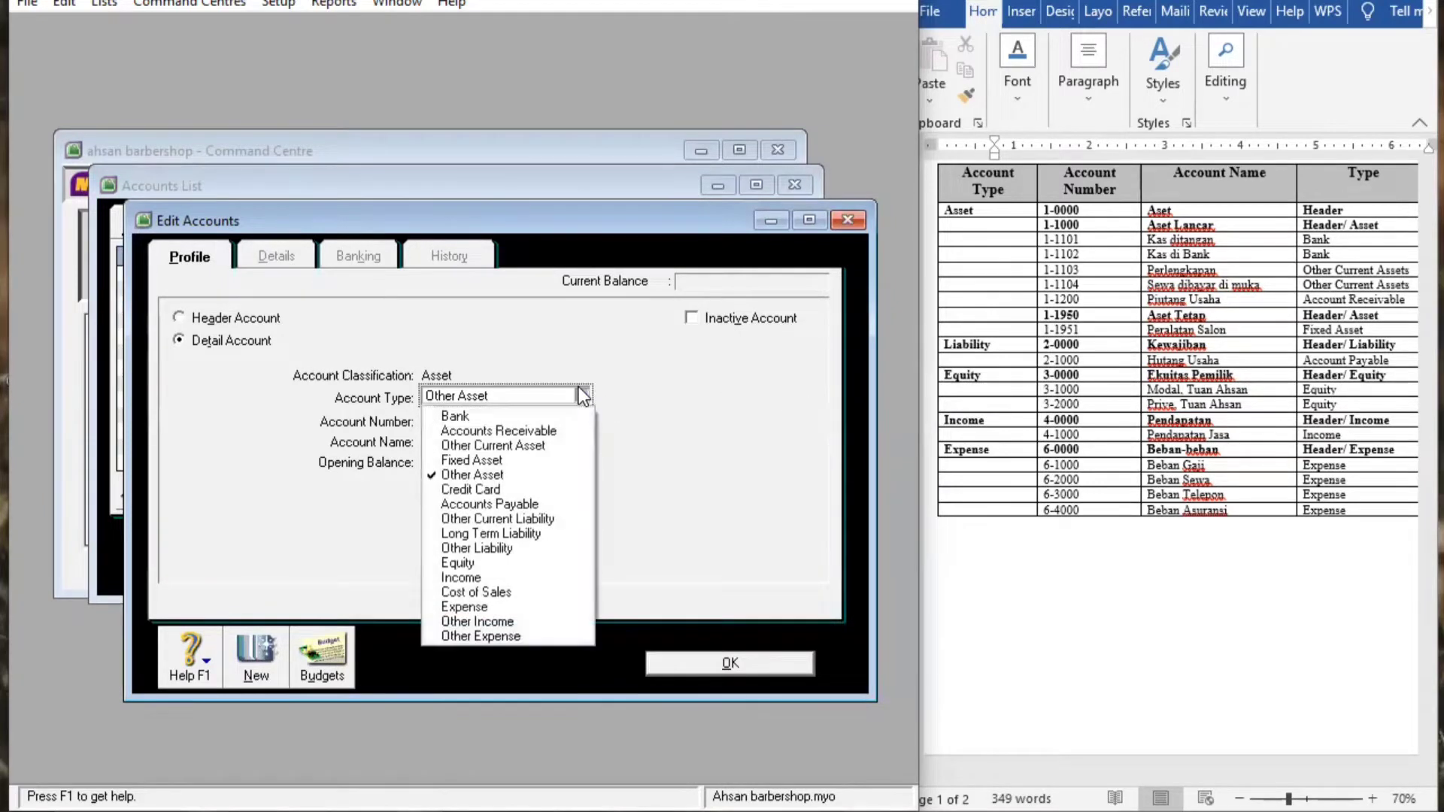
left_click(544, 449)
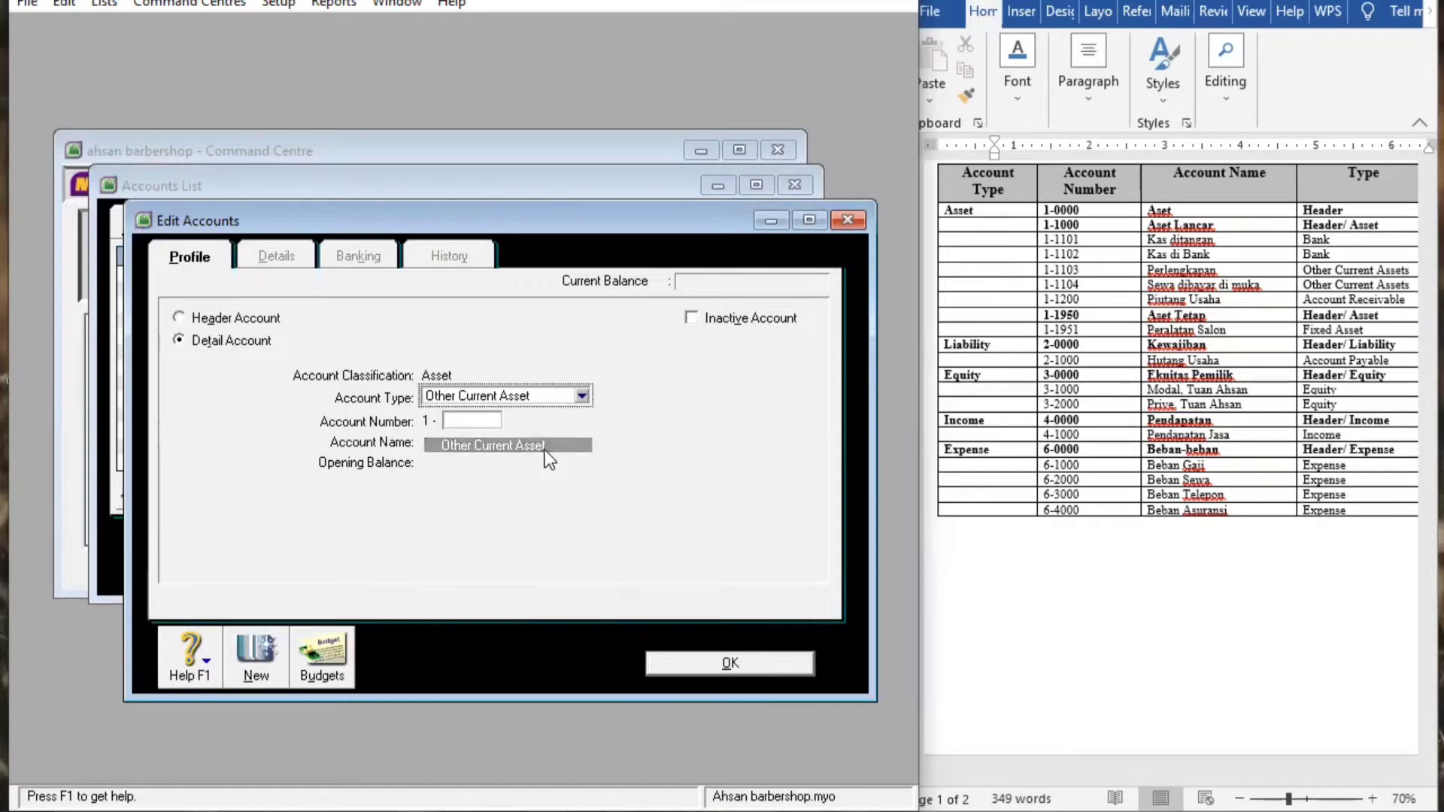
left_click(473, 420)
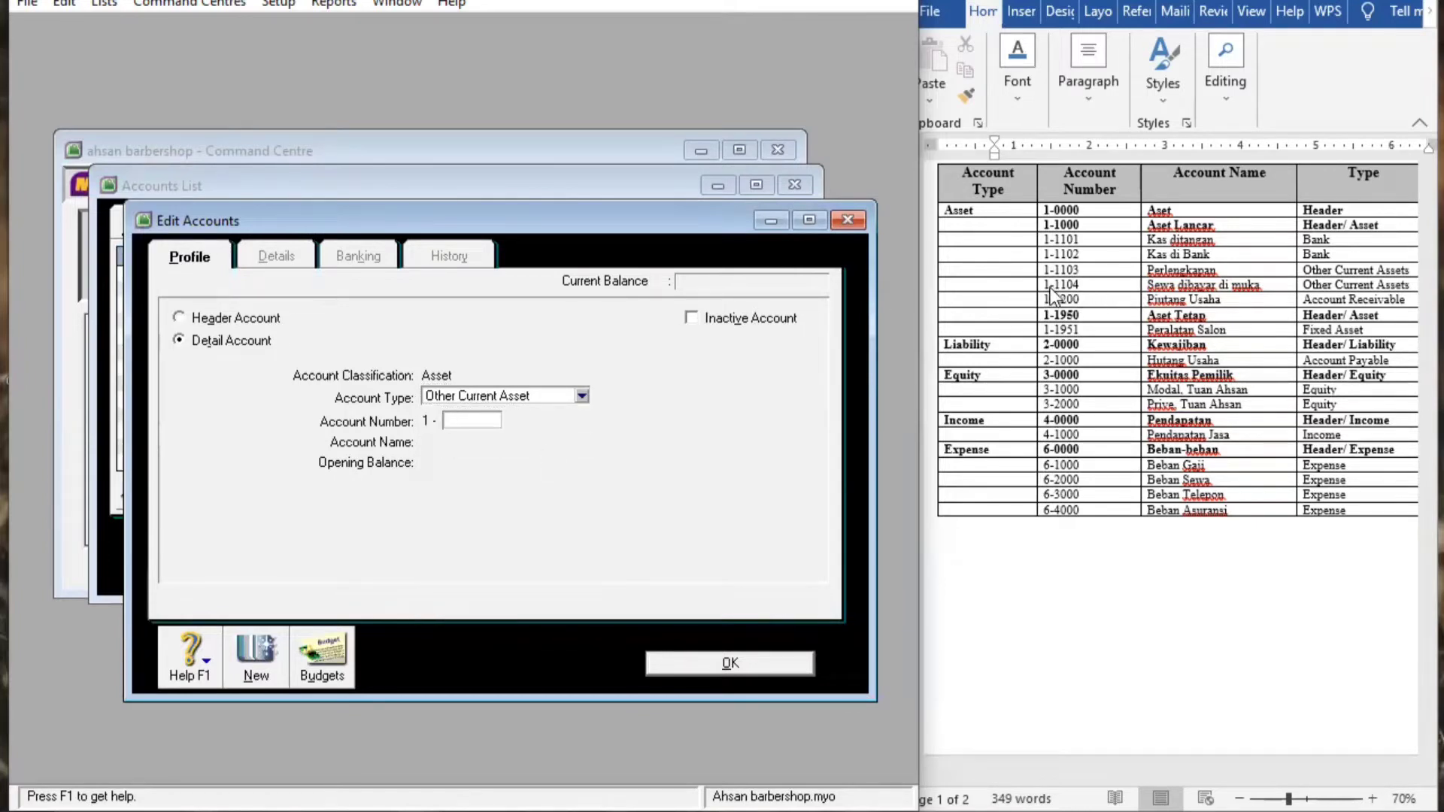
type("1104")
key("Tab")
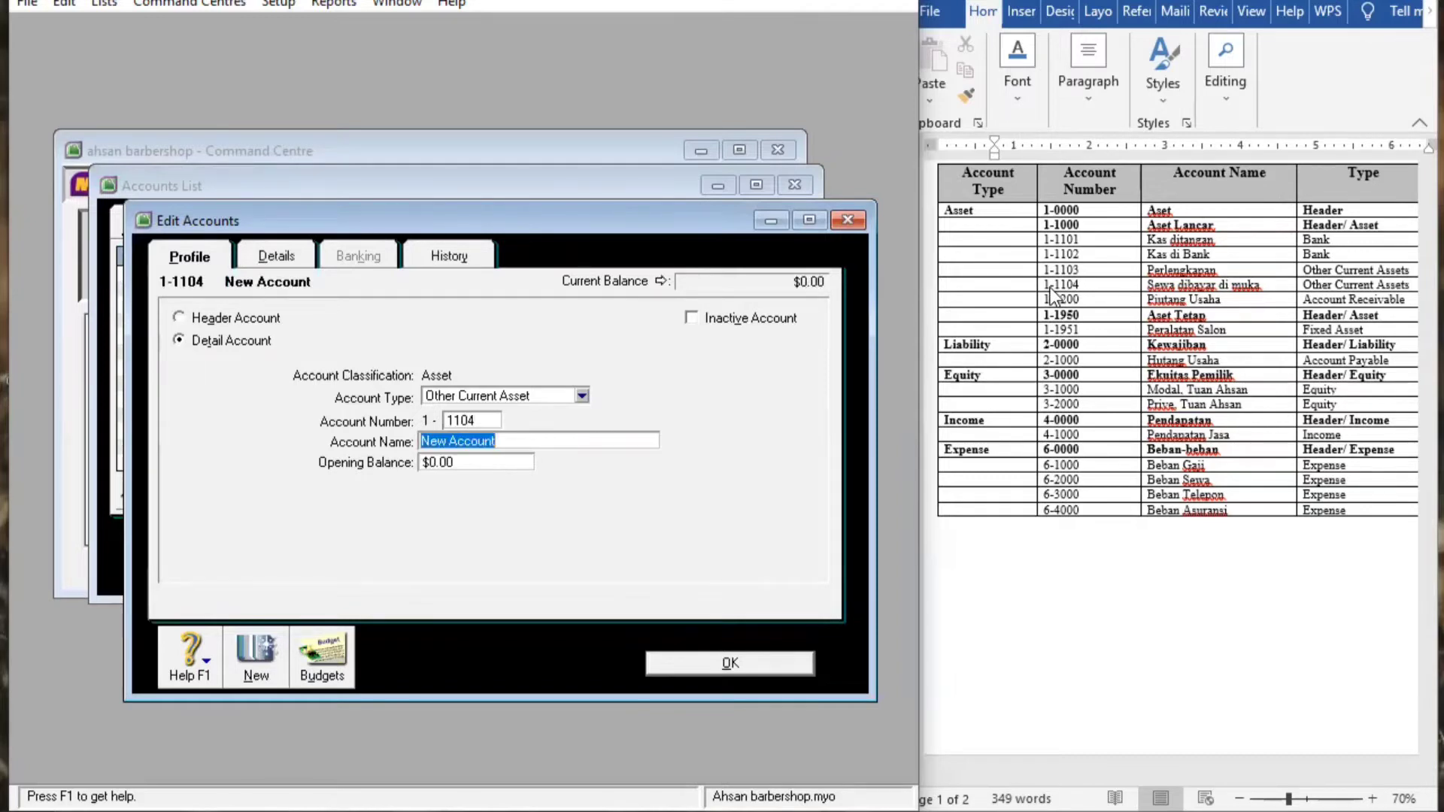
key("BackSpace")
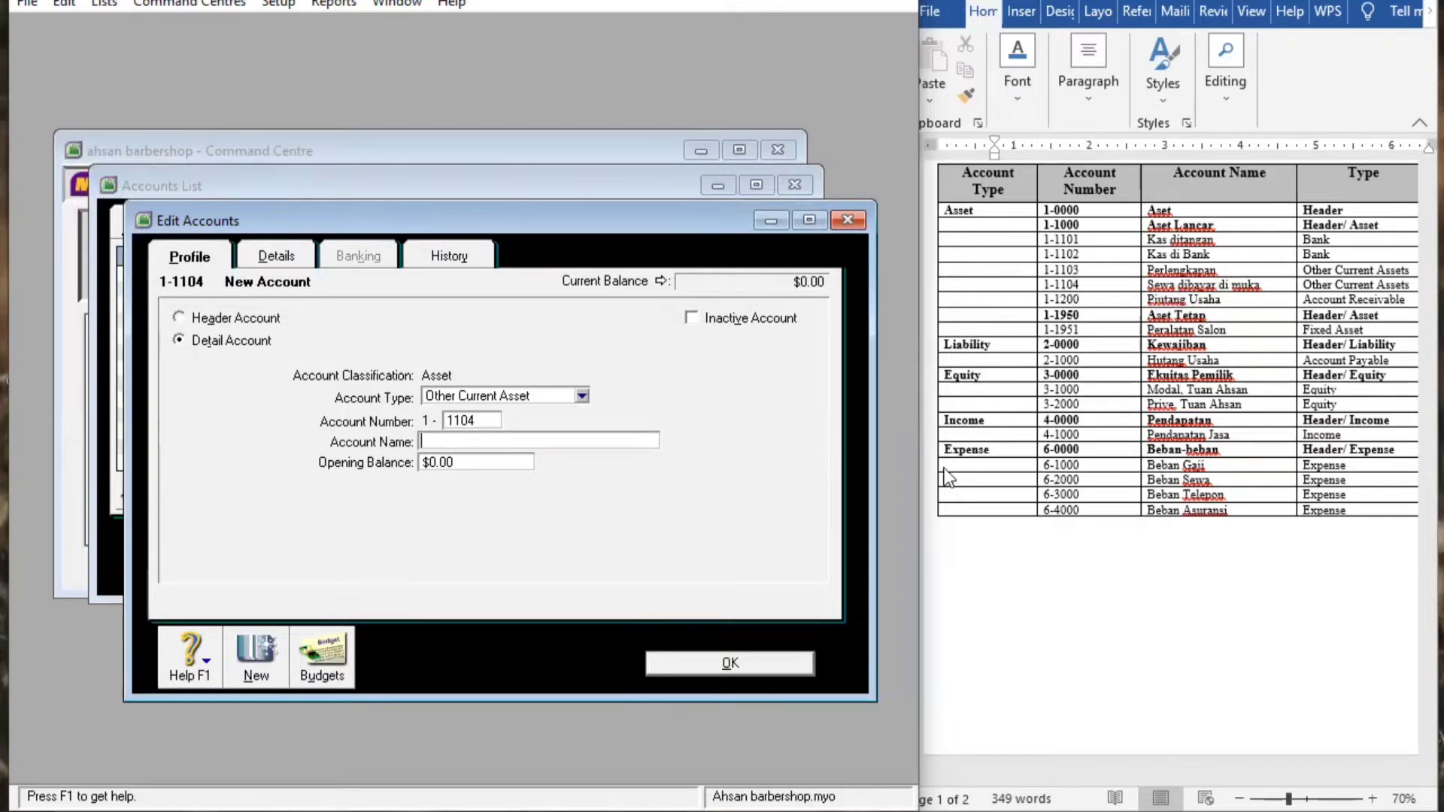
type("Sewa di bayar dimuka")
left_click(775, 665)
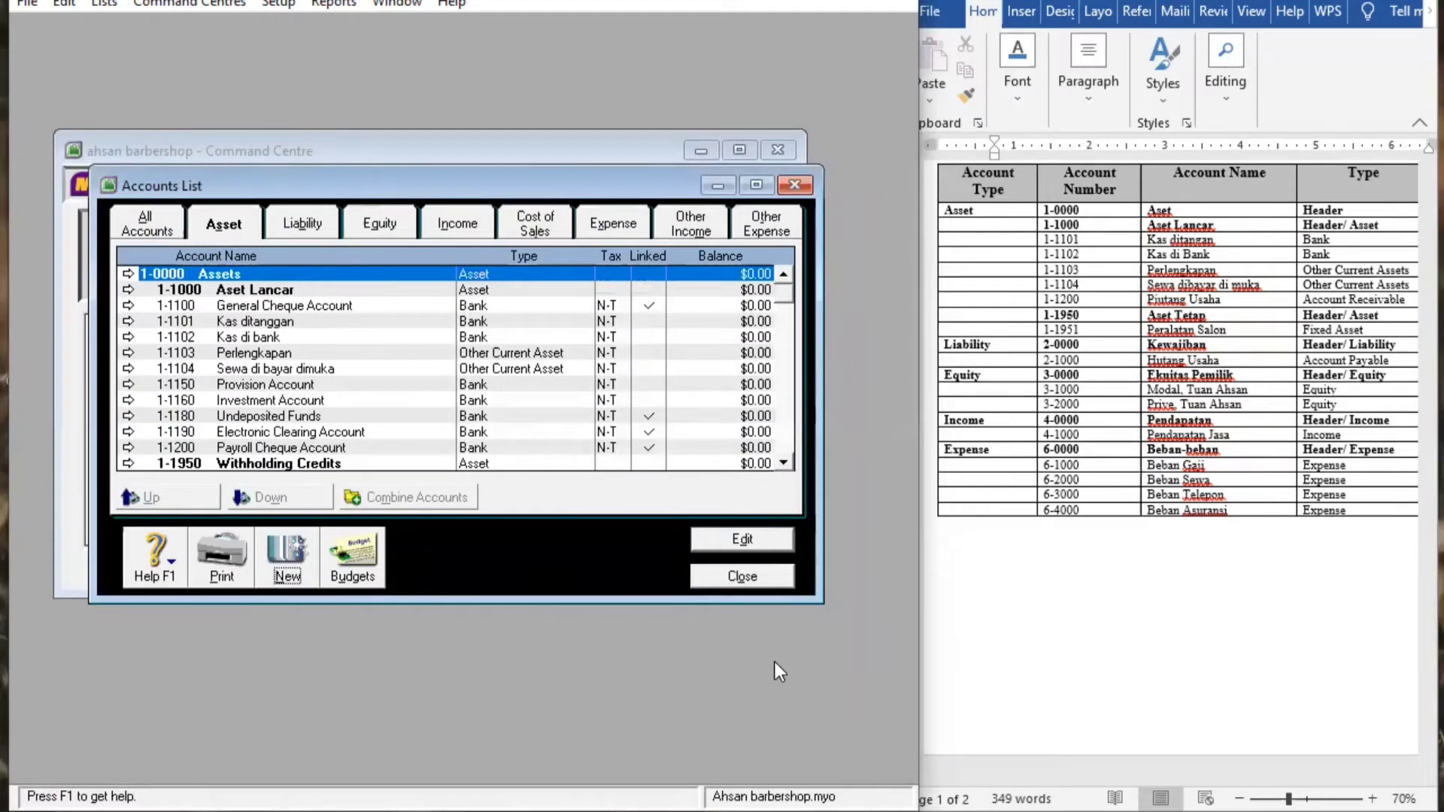
left_click(288, 560)
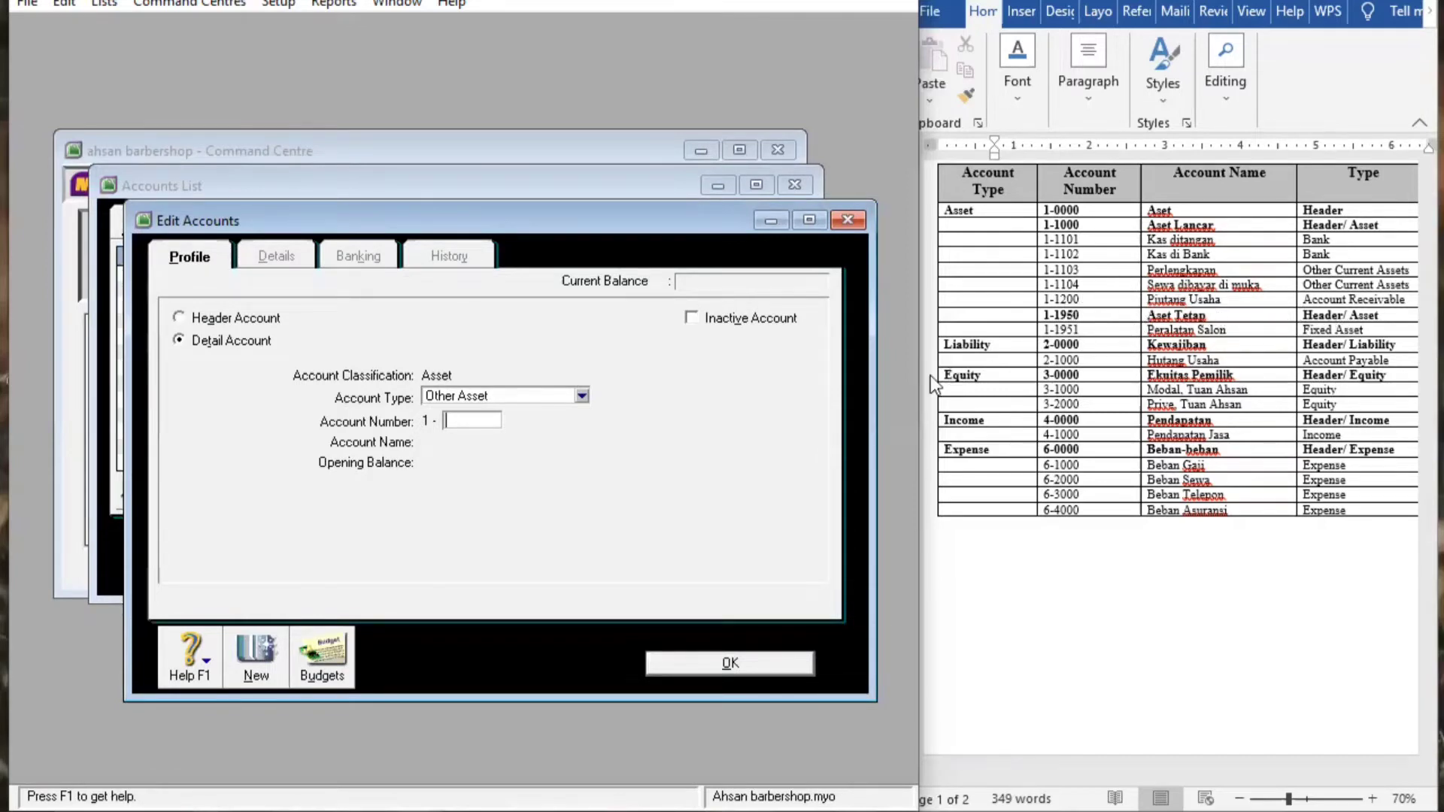
Try saving Accounts Receivable account 1-1200, dismiss the duplicate-number warning, and move the form aside
left_click(179, 345)
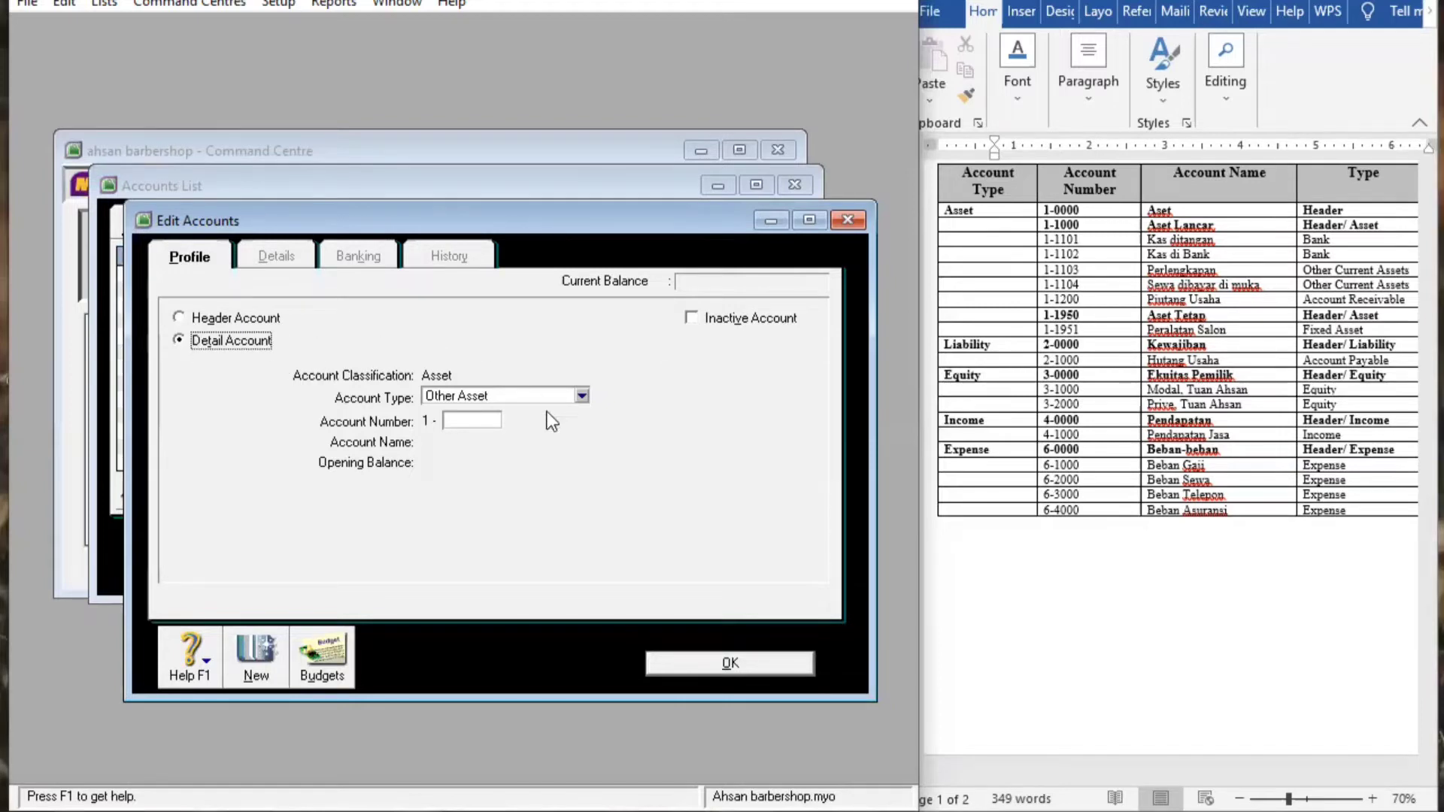
left_click(580, 395)
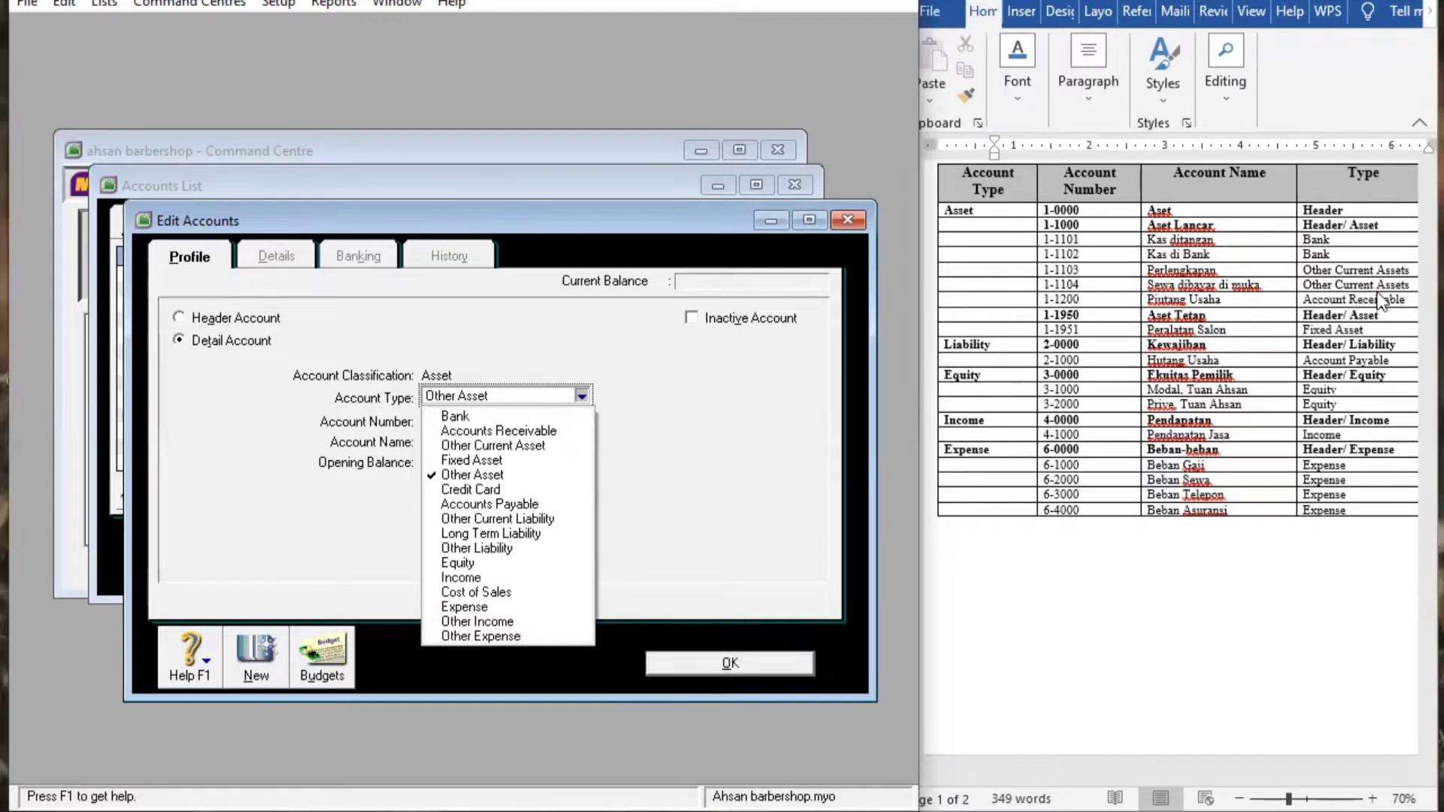
left_click(518, 433)
left_click(453, 419)
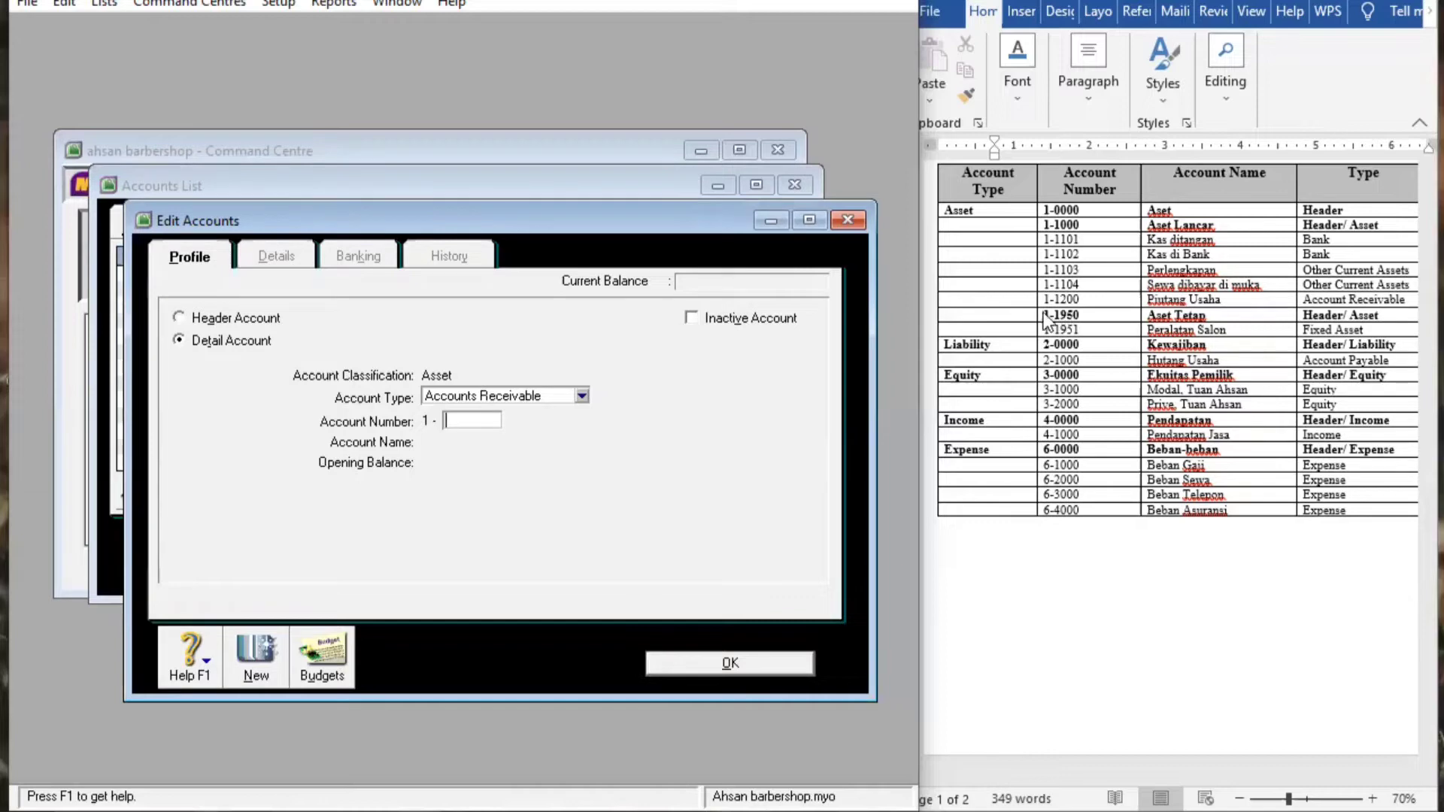
type("1200")
left_click(741, 672)
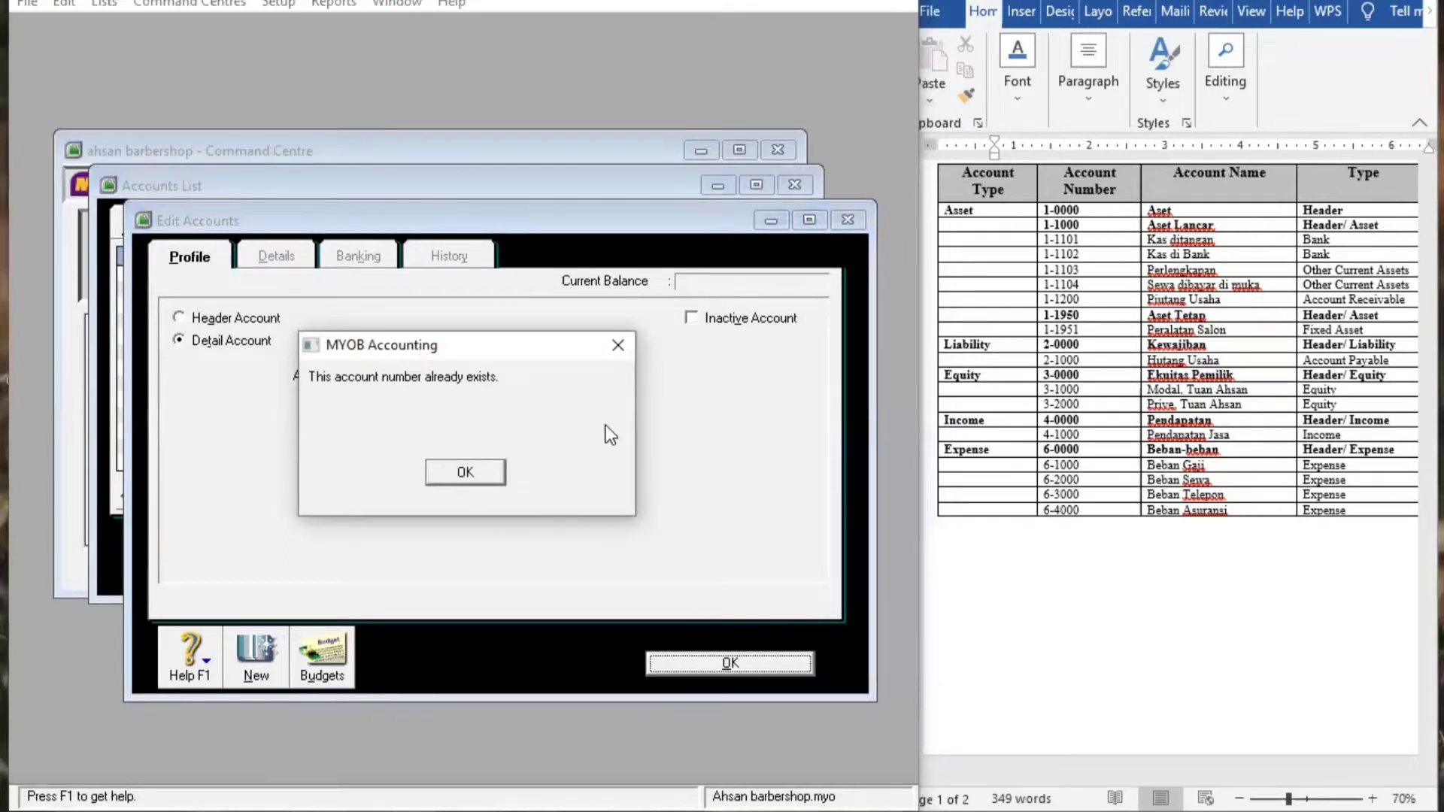
left_click(475, 480)
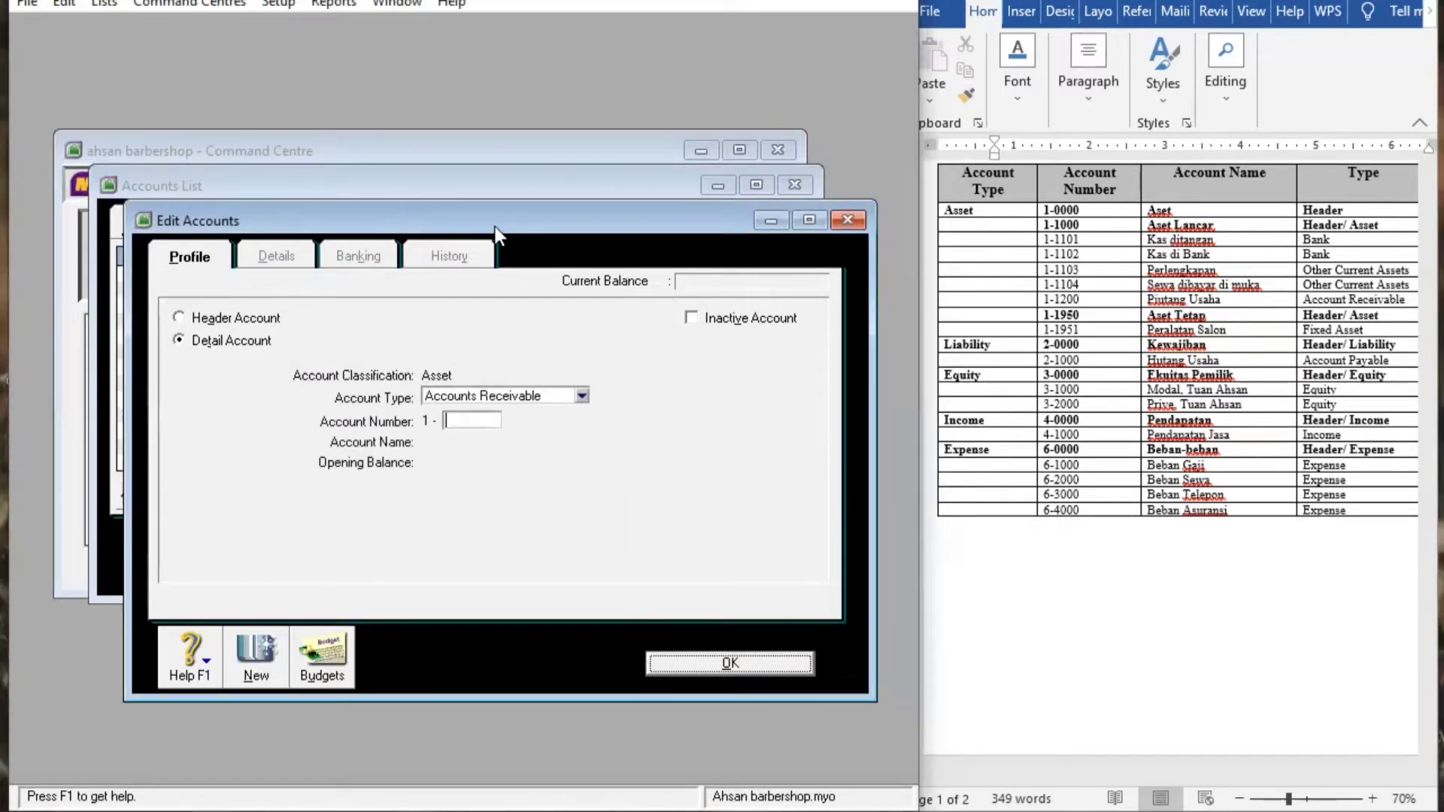
left_click_drag(503, 228, 722, 273)
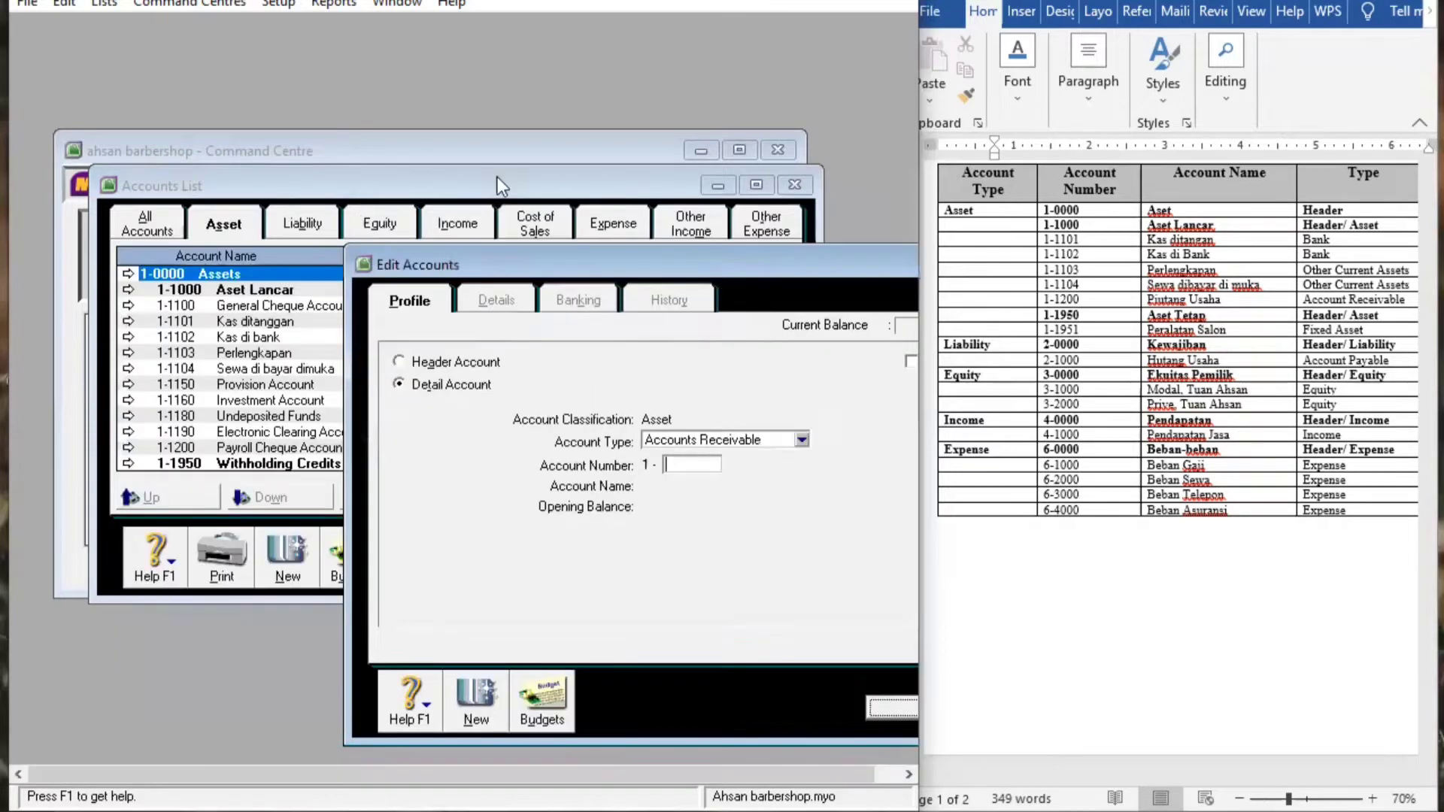
Reposition the Accounts List to check 1-1200 Payroll Cheque Account, then bring the new account form forward
left_click(383, 174)
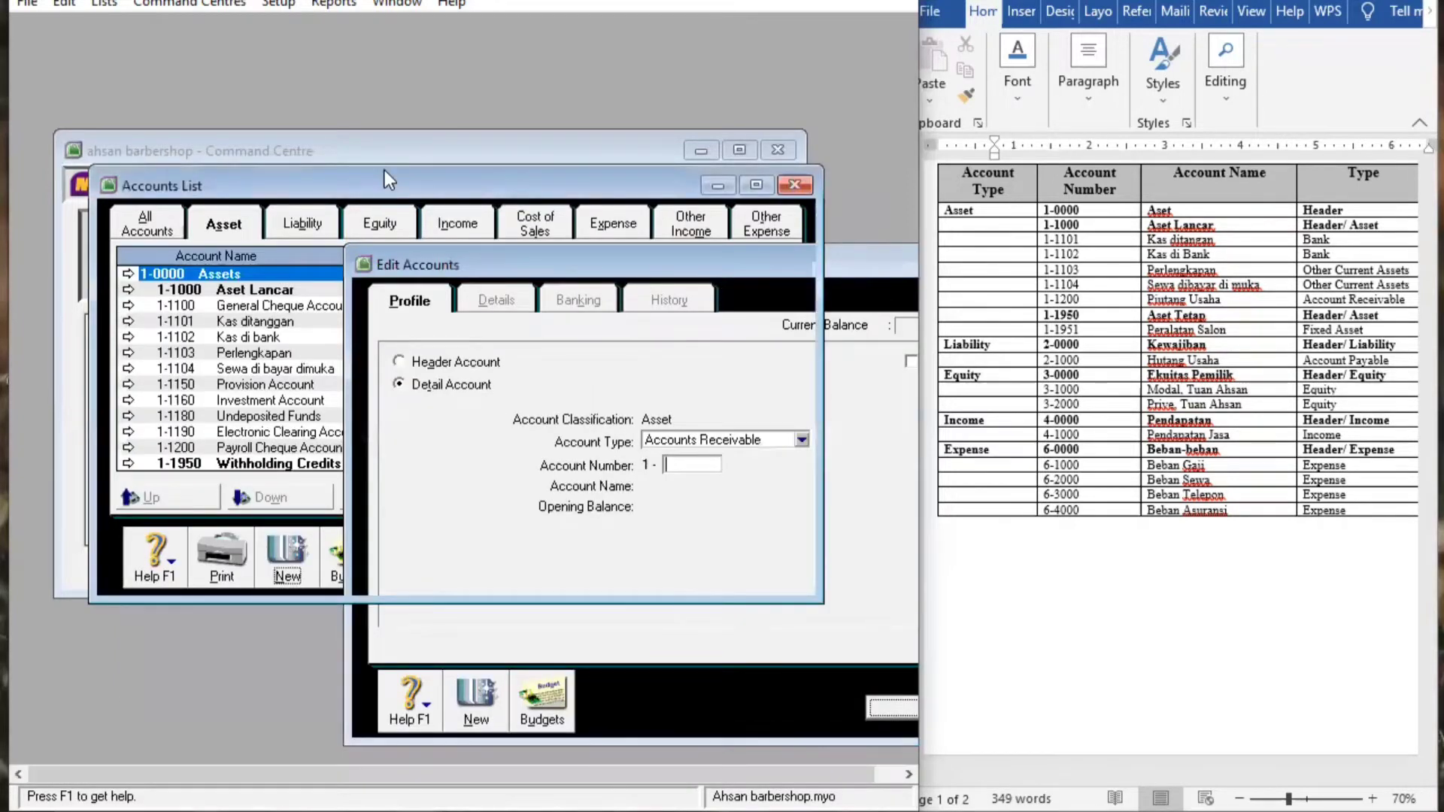
left_click_drag(384, 172, 349, 82)
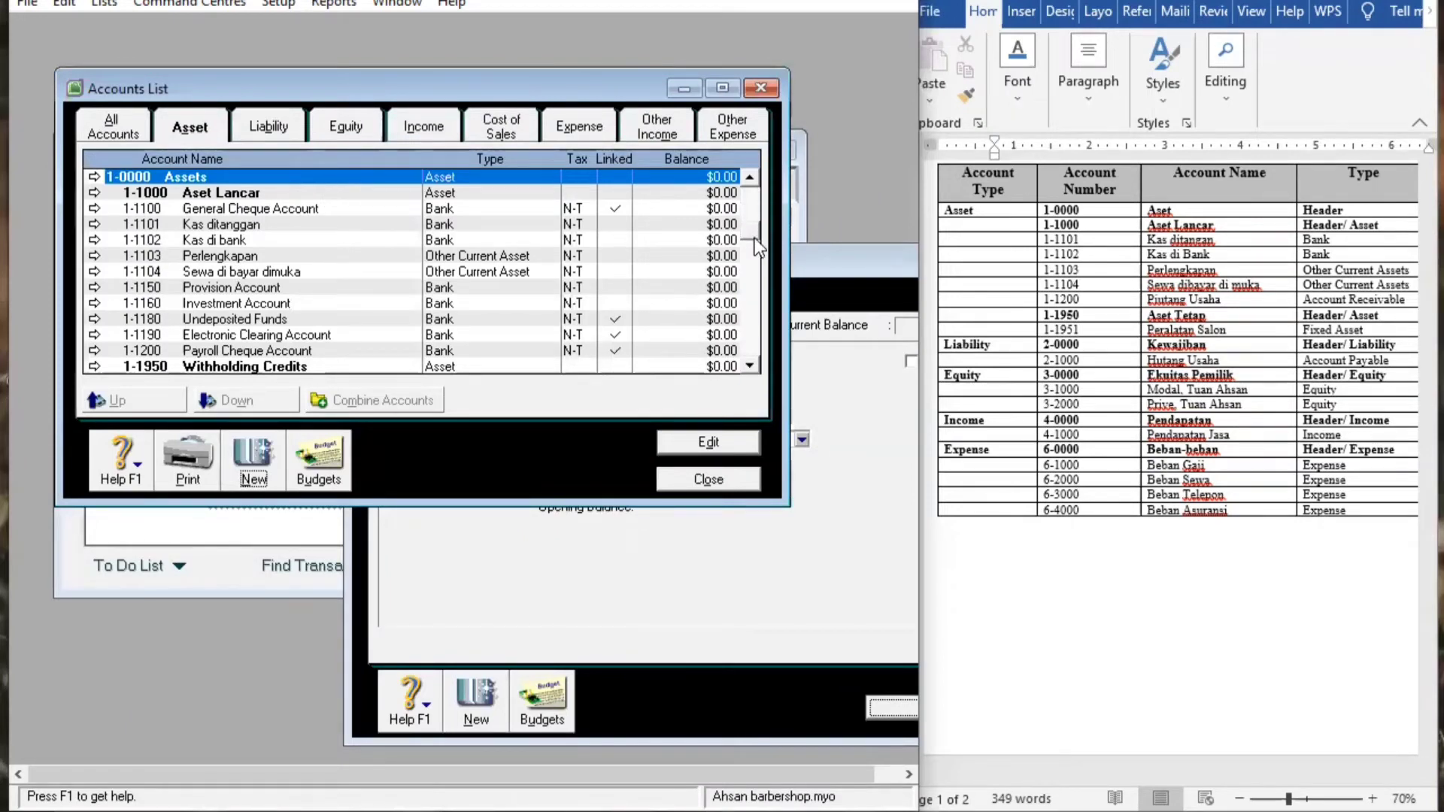
left_click_drag(755, 238, 755, 263)
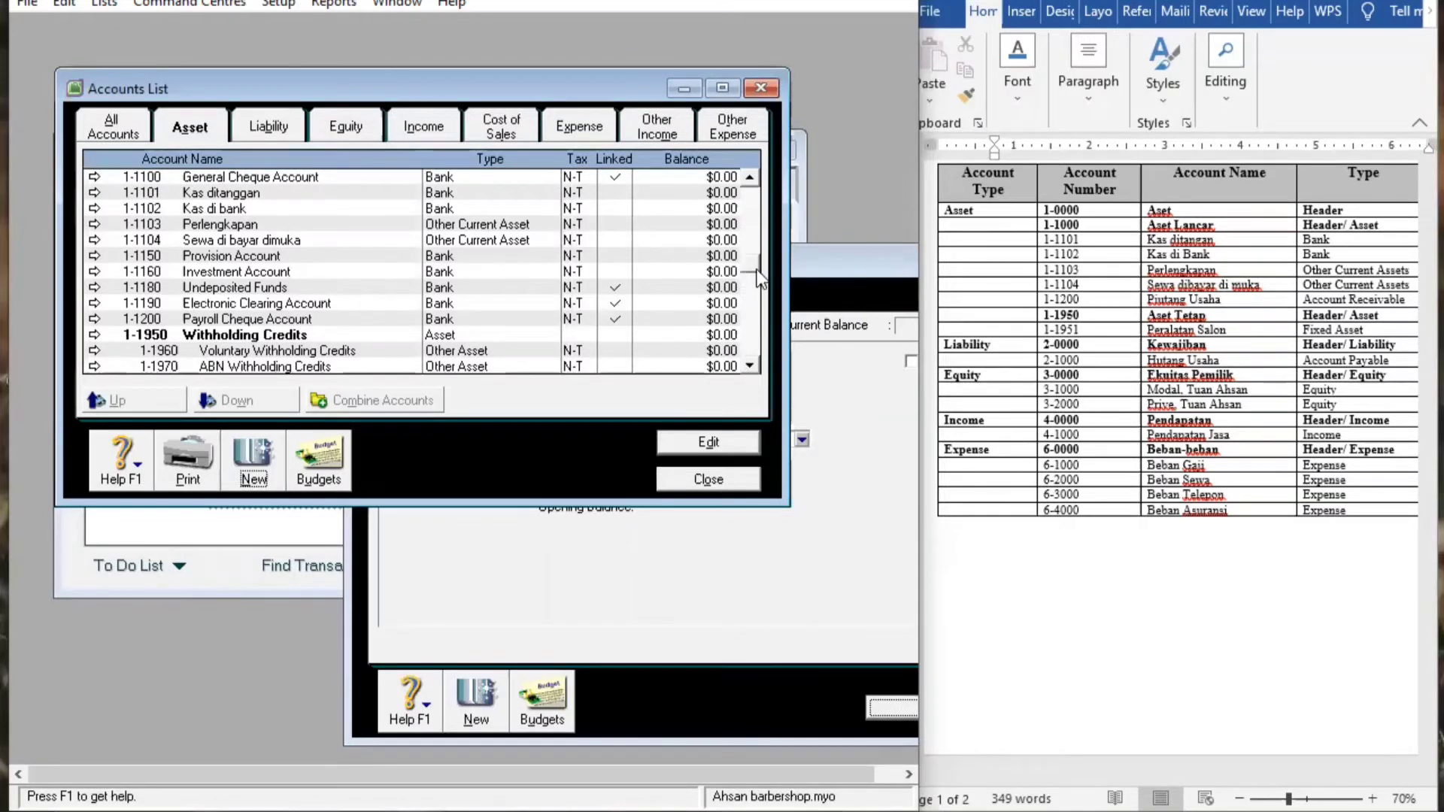
scroll(752, 254, "up", 1)
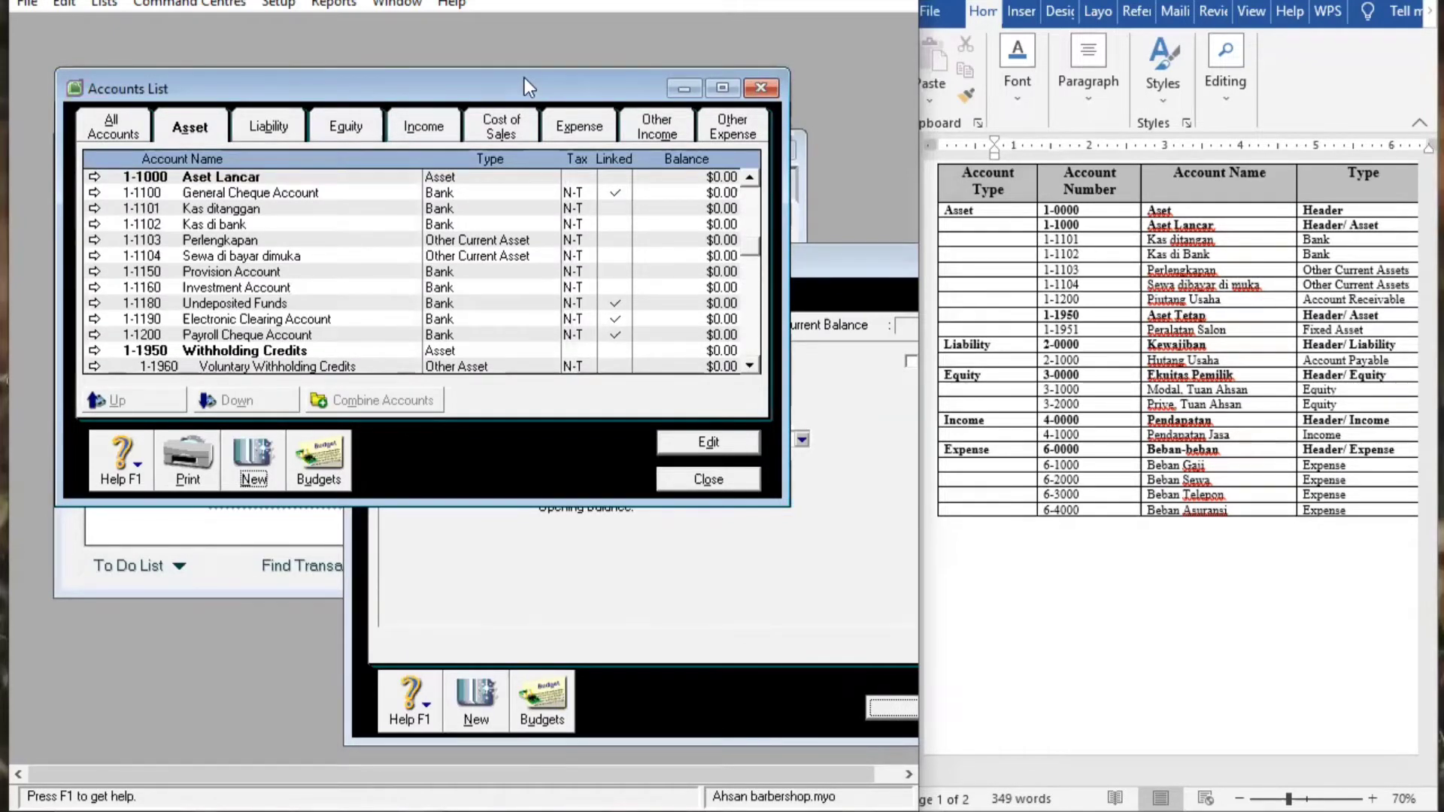
left_click_drag(511, 84, 436, 147)
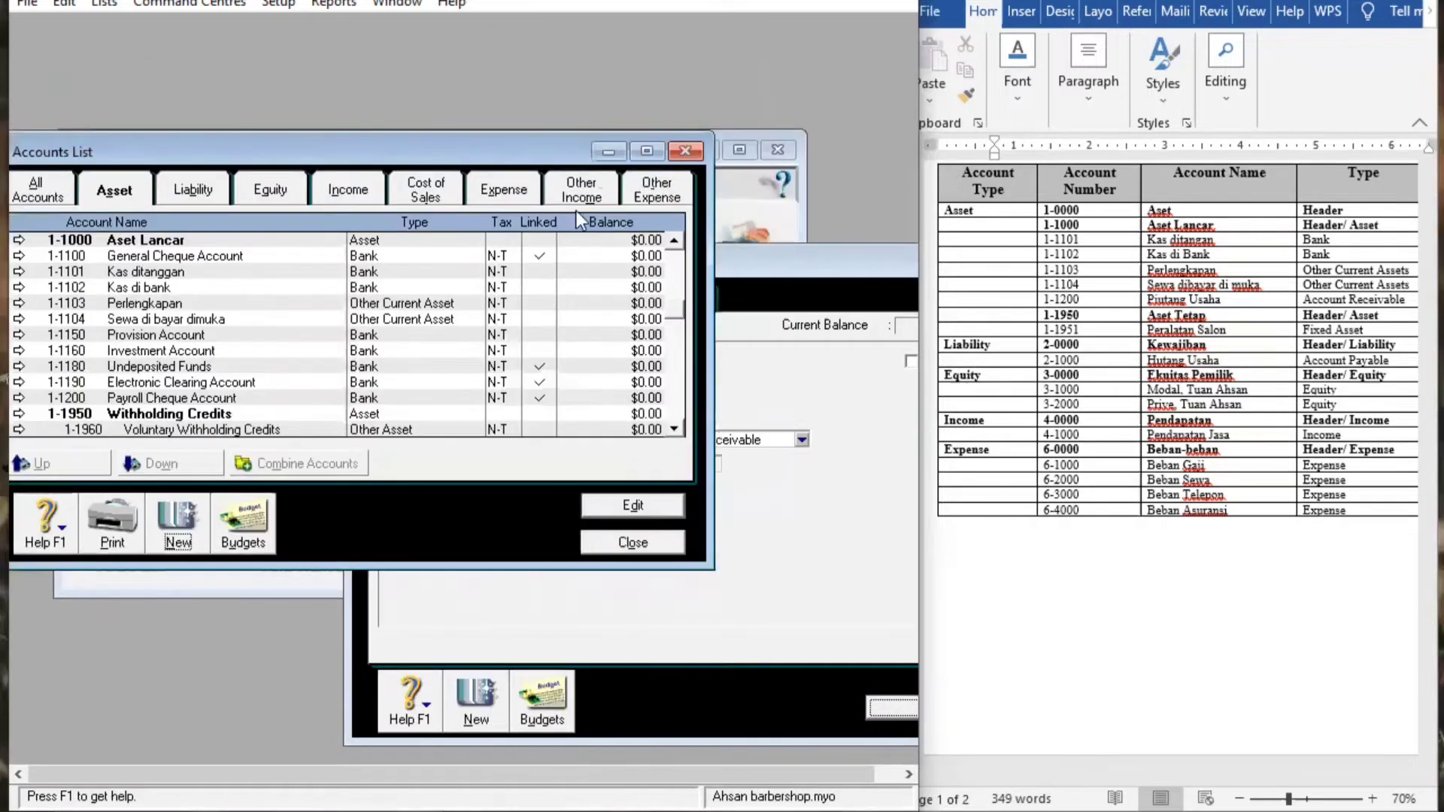
left_click(766, 258)
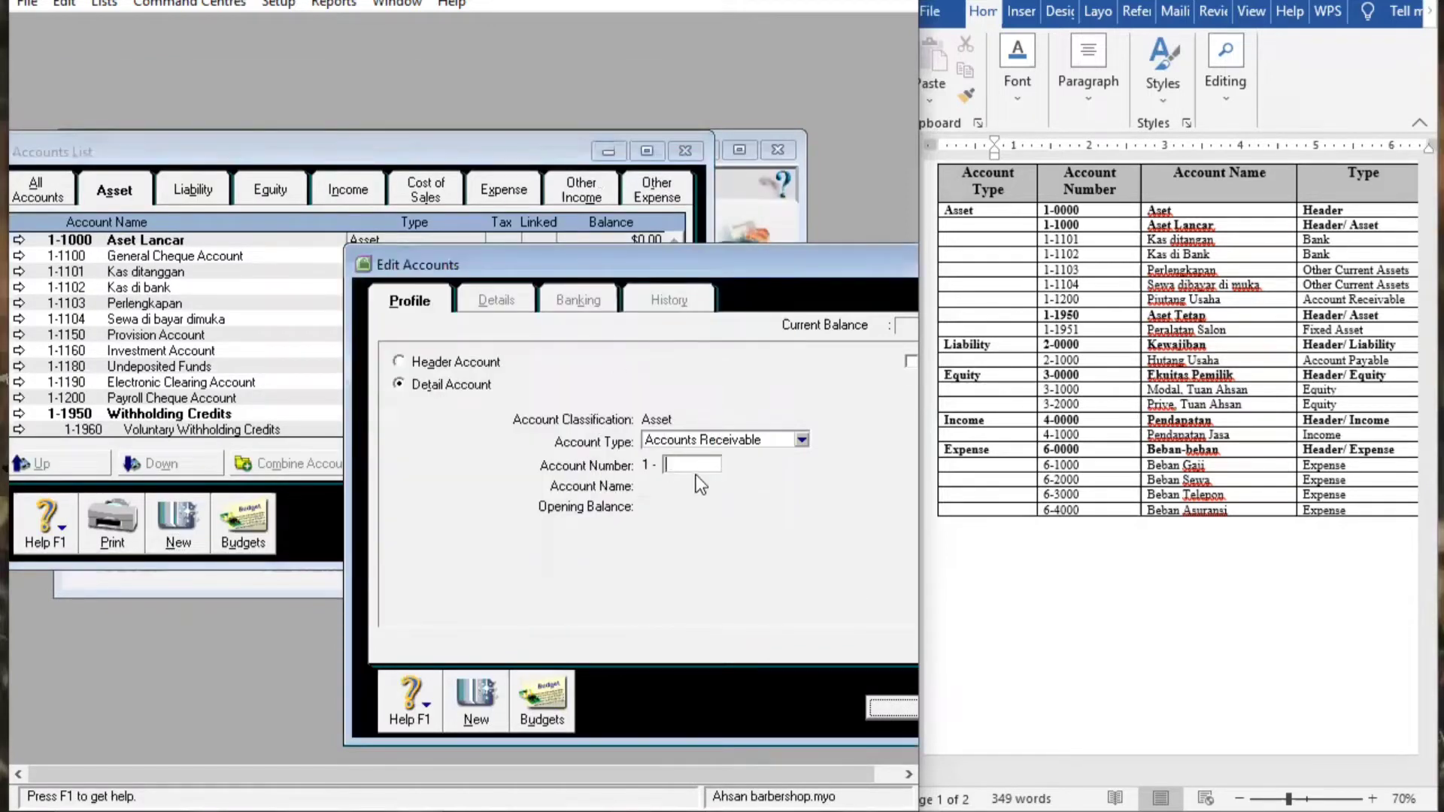
Give the new account number 1-2001 and the name Piutang Usaha, then save it
type("2001")
key("Tab")
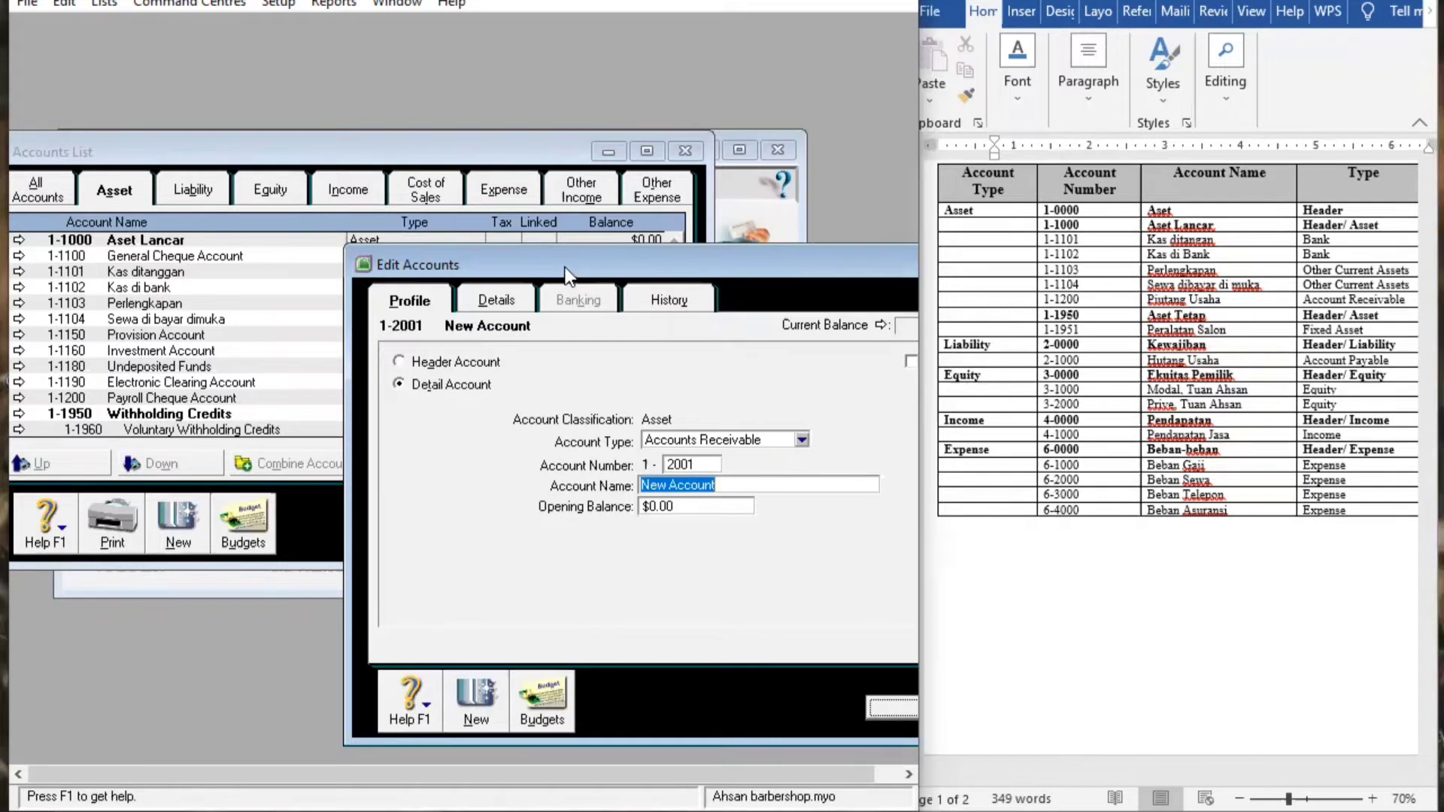
left_click_drag(526, 251, 511, 243)
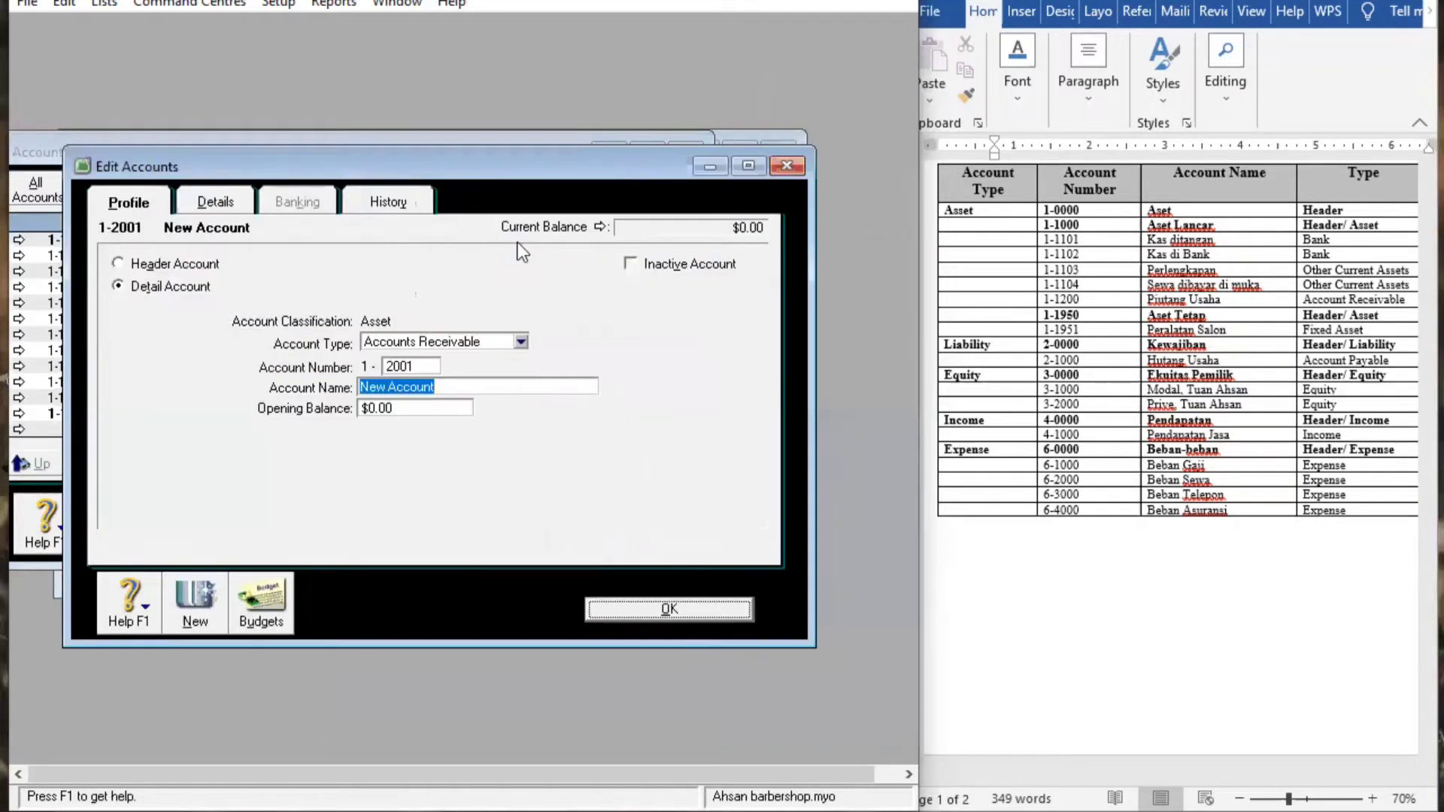
key("BackSpace")
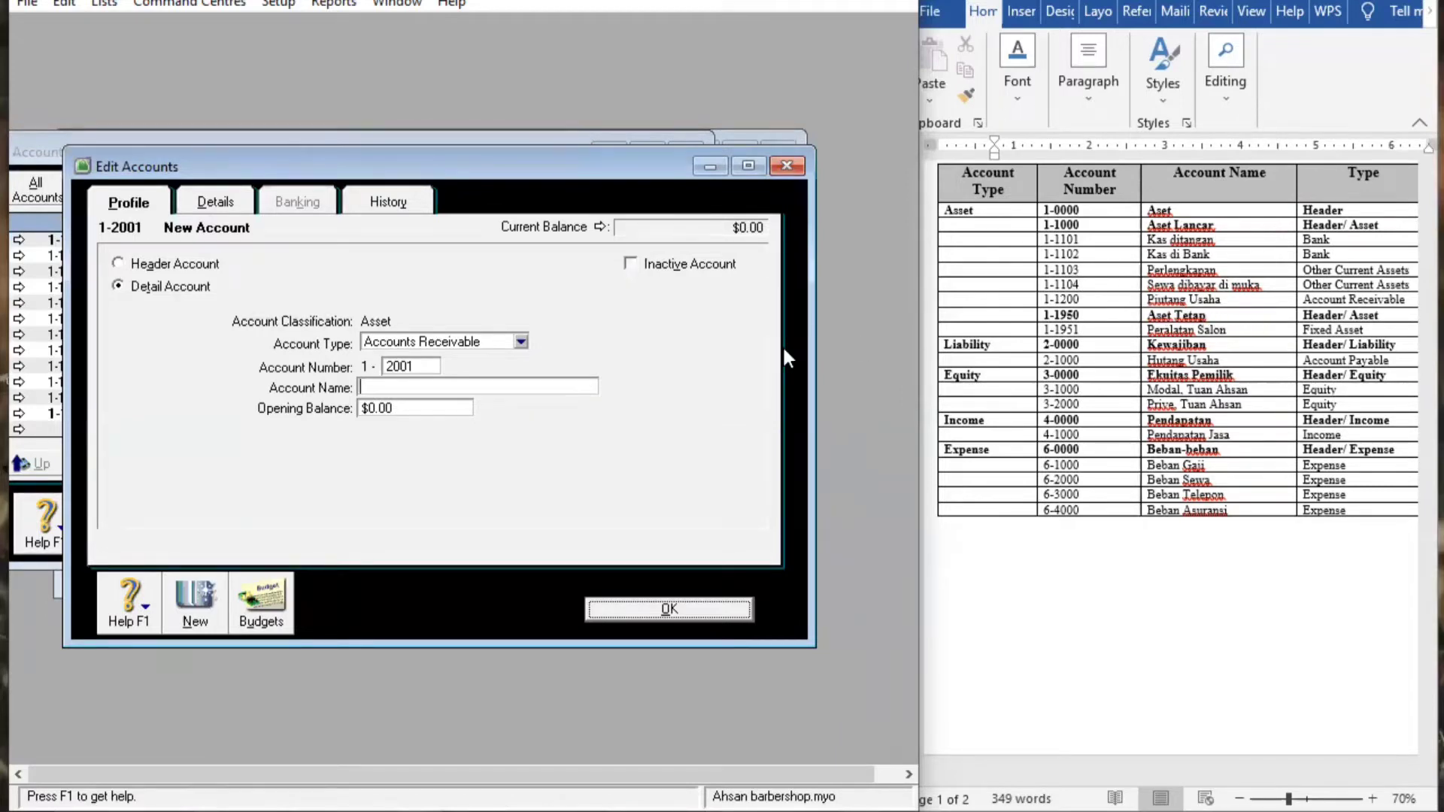
type("Piutang")
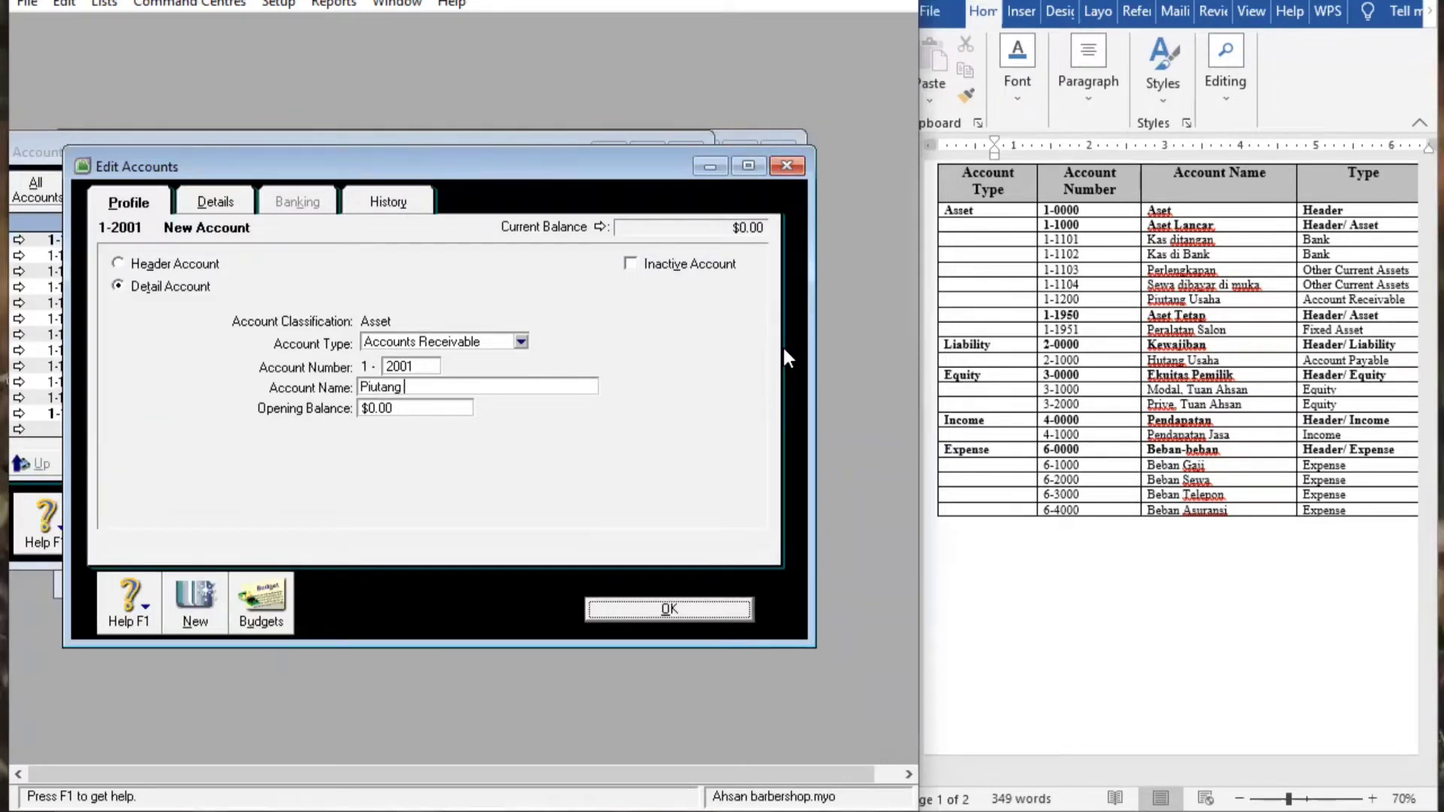
type(" USAH")
key("BackSpace")
key("BackSpace")
key("BackSpace")
type("SAH")
key("BackSpace")
key("BackSpace")
key("BackSpace")
type("saha")
left_click(659, 611)
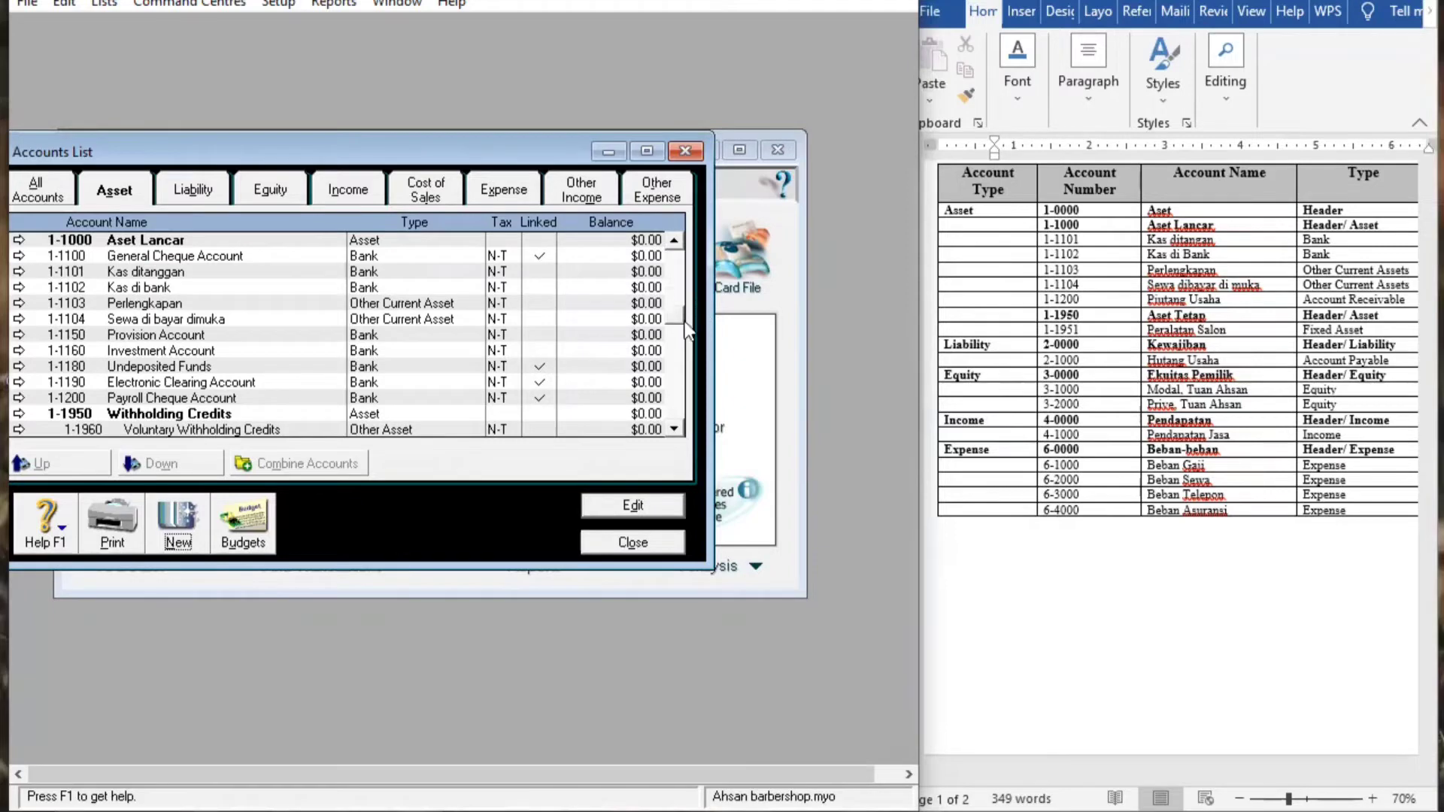
Start a new header account with Asset as its type
scroll(685, 305, "up", 1)
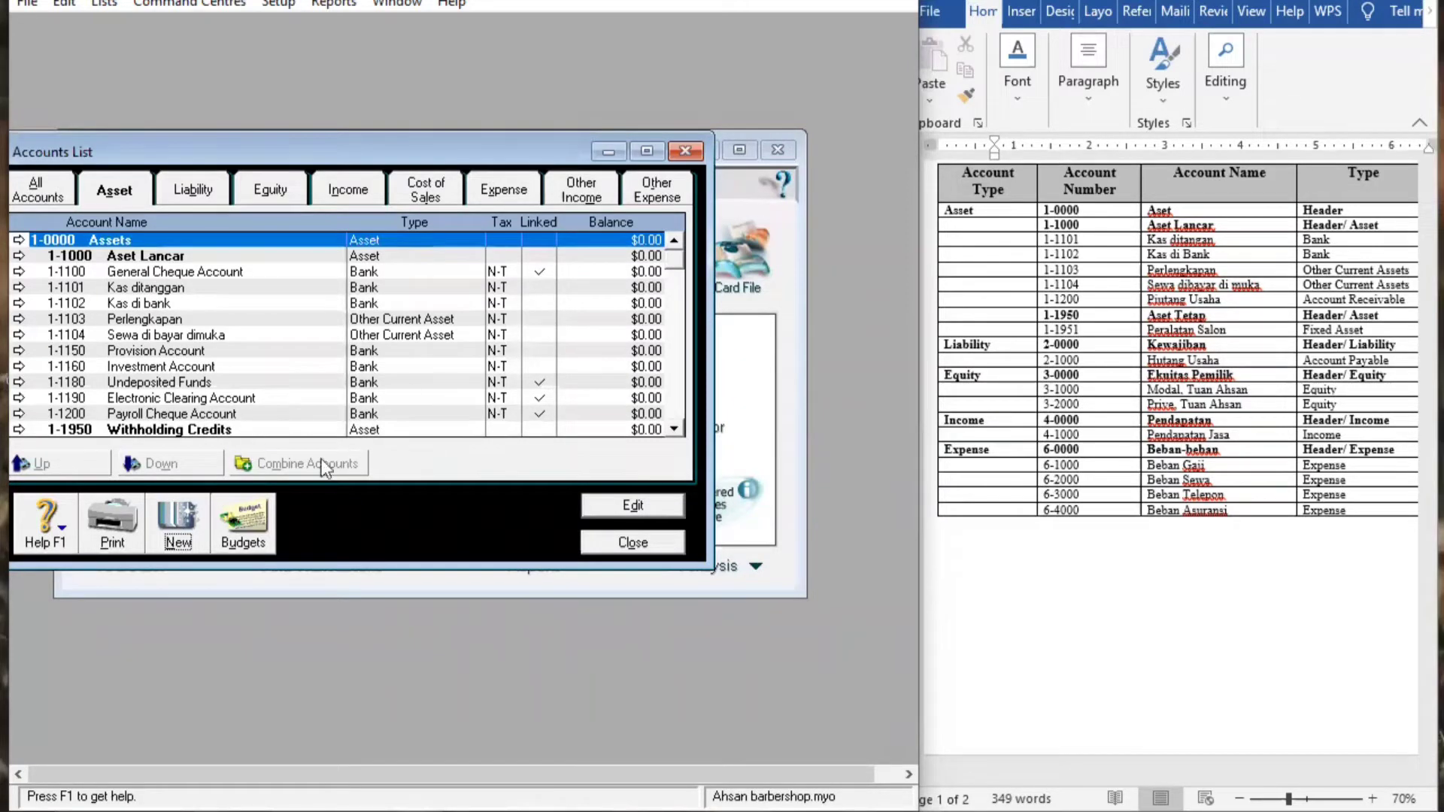
left_click(175, 526)
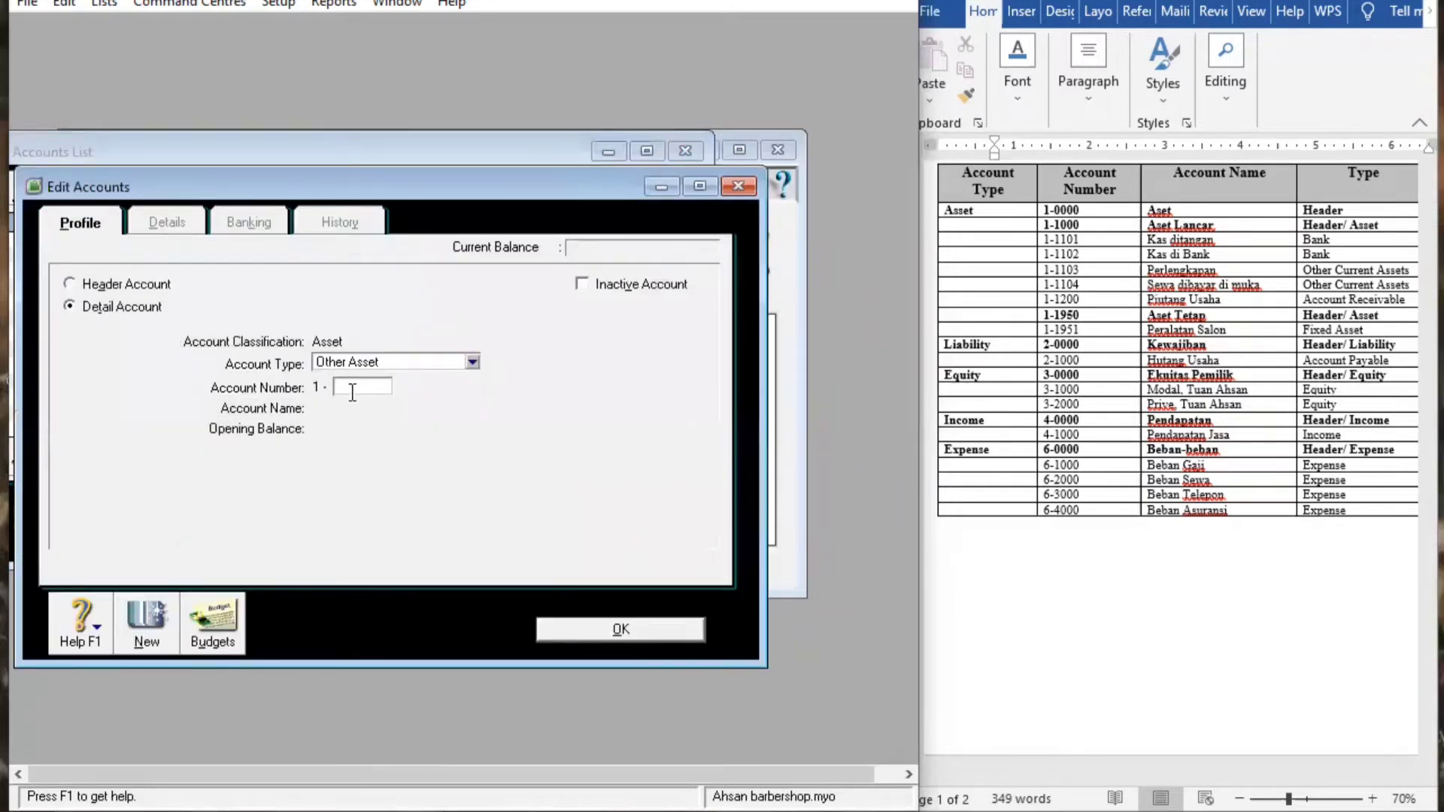
left_click(472, 361)
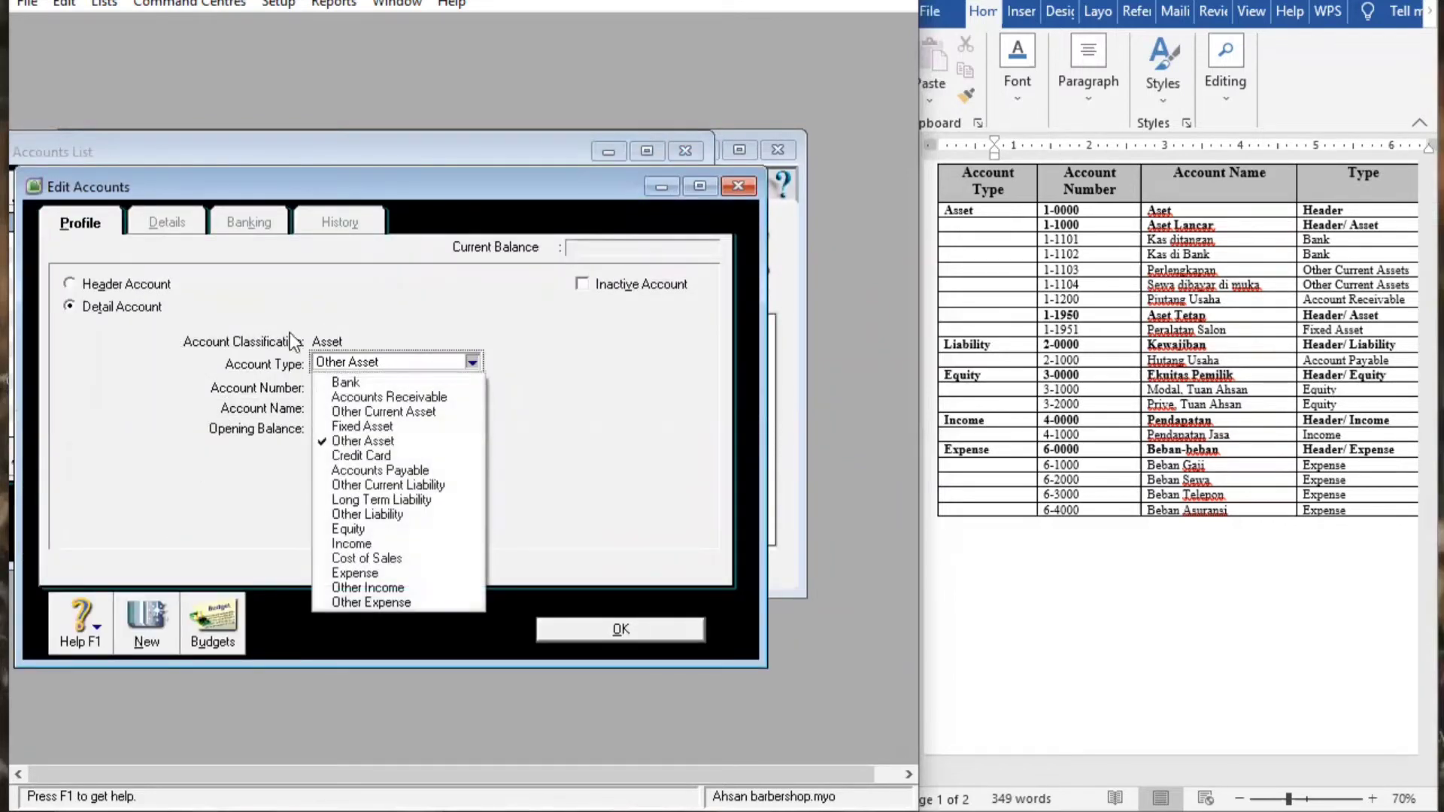
left_click(88, 292)
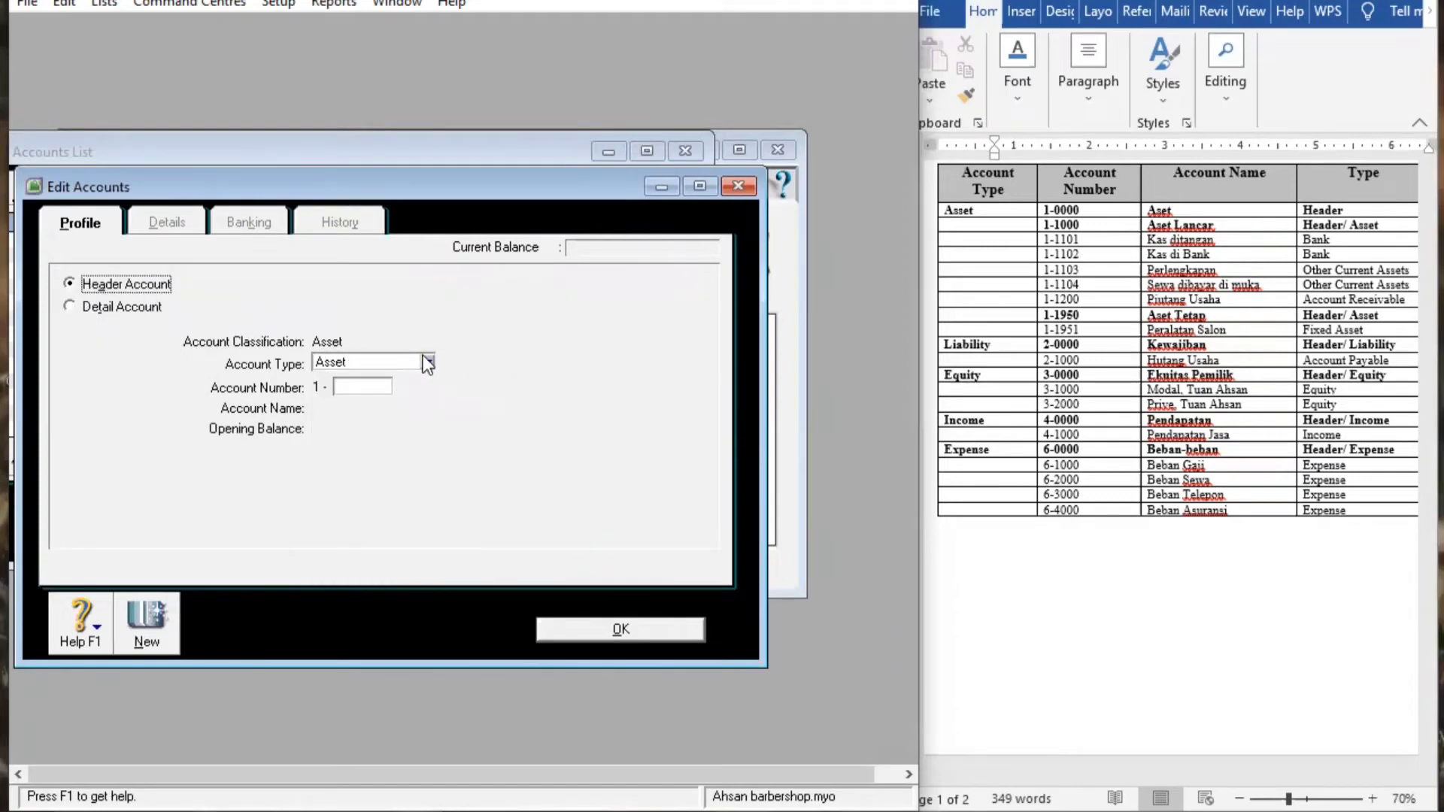
left_click(426, 363)
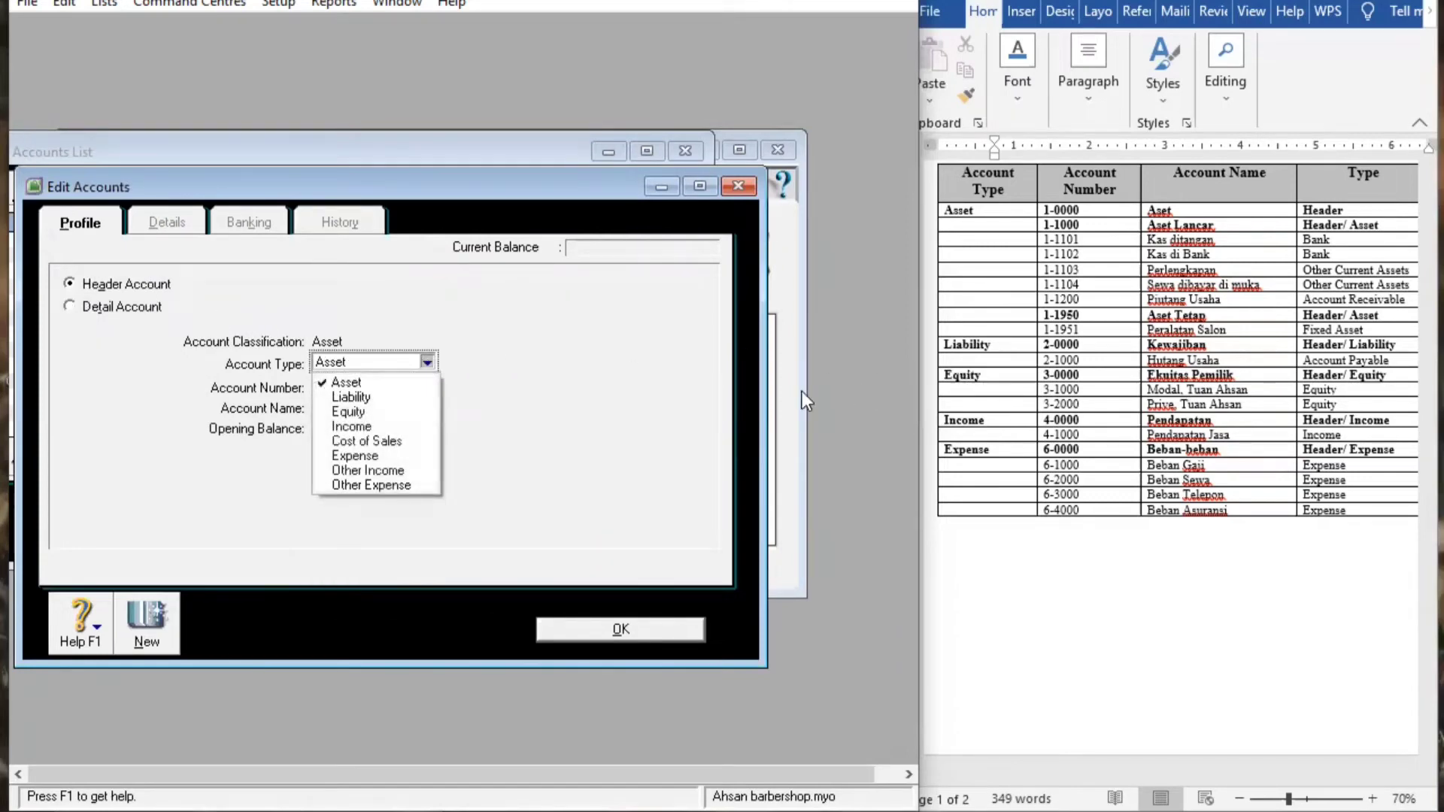
left_click(348, 382)
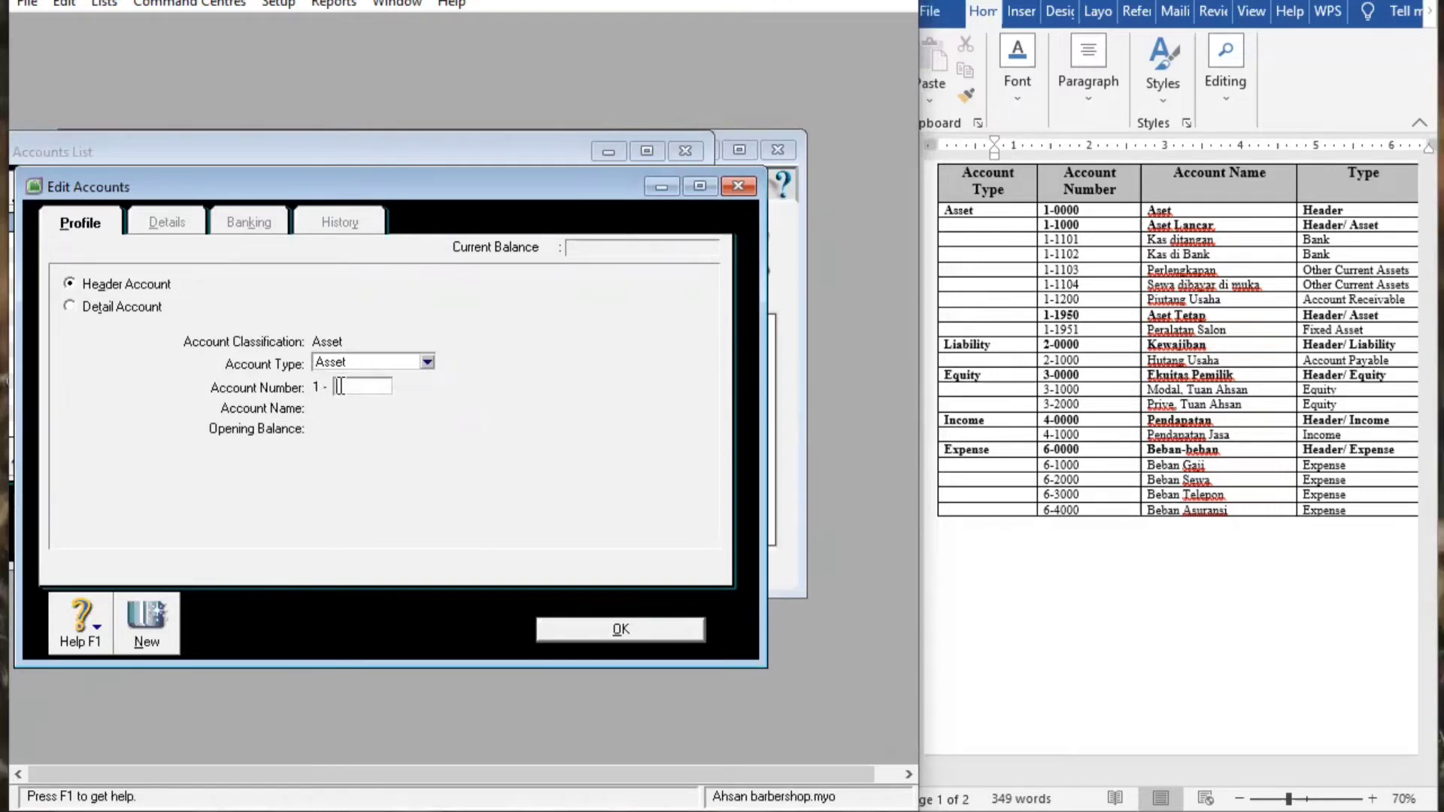
Number the header 1-1951 because 1950 is taken, name it Aset Tetap, and save
type("1950")
key("Tab")
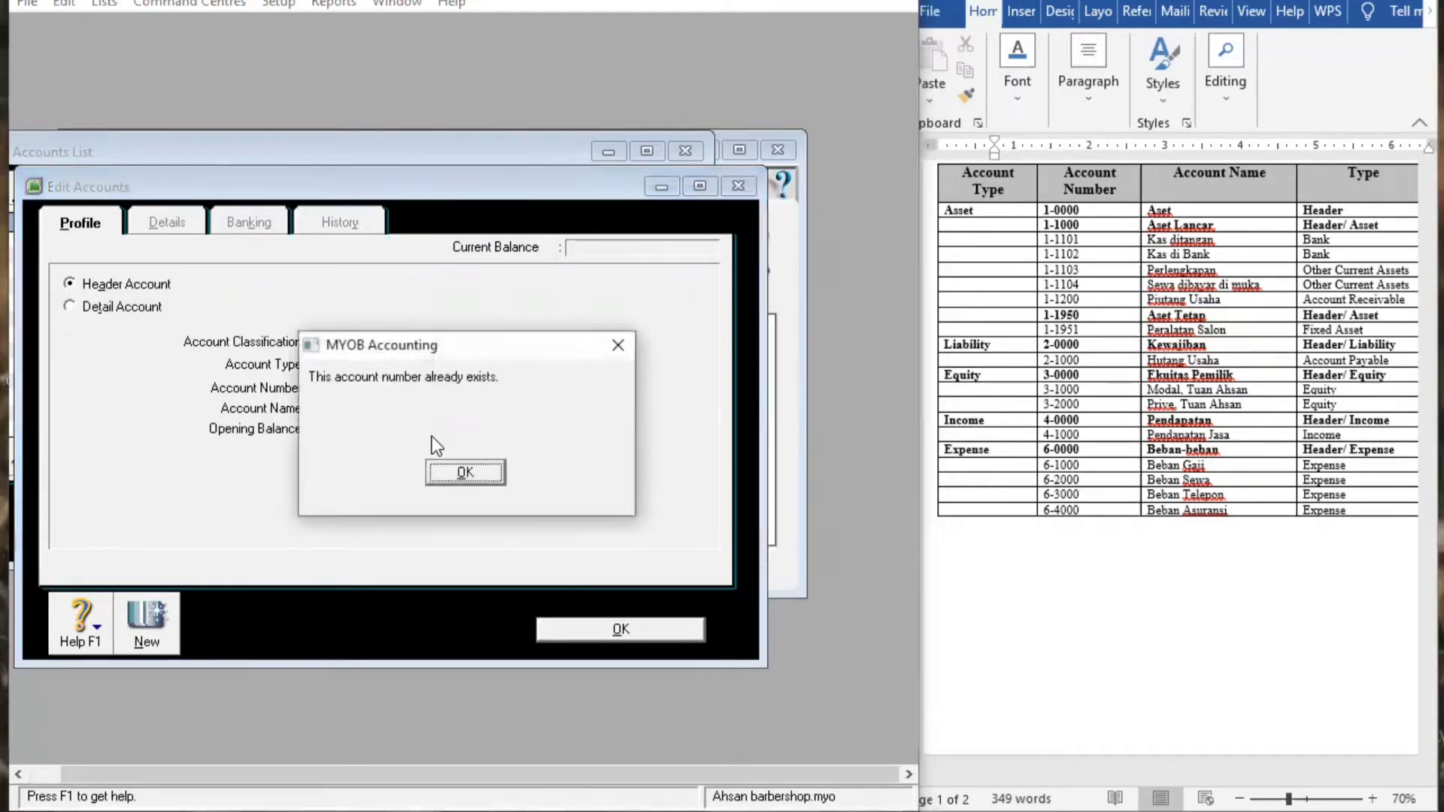
left_click(466, 472)
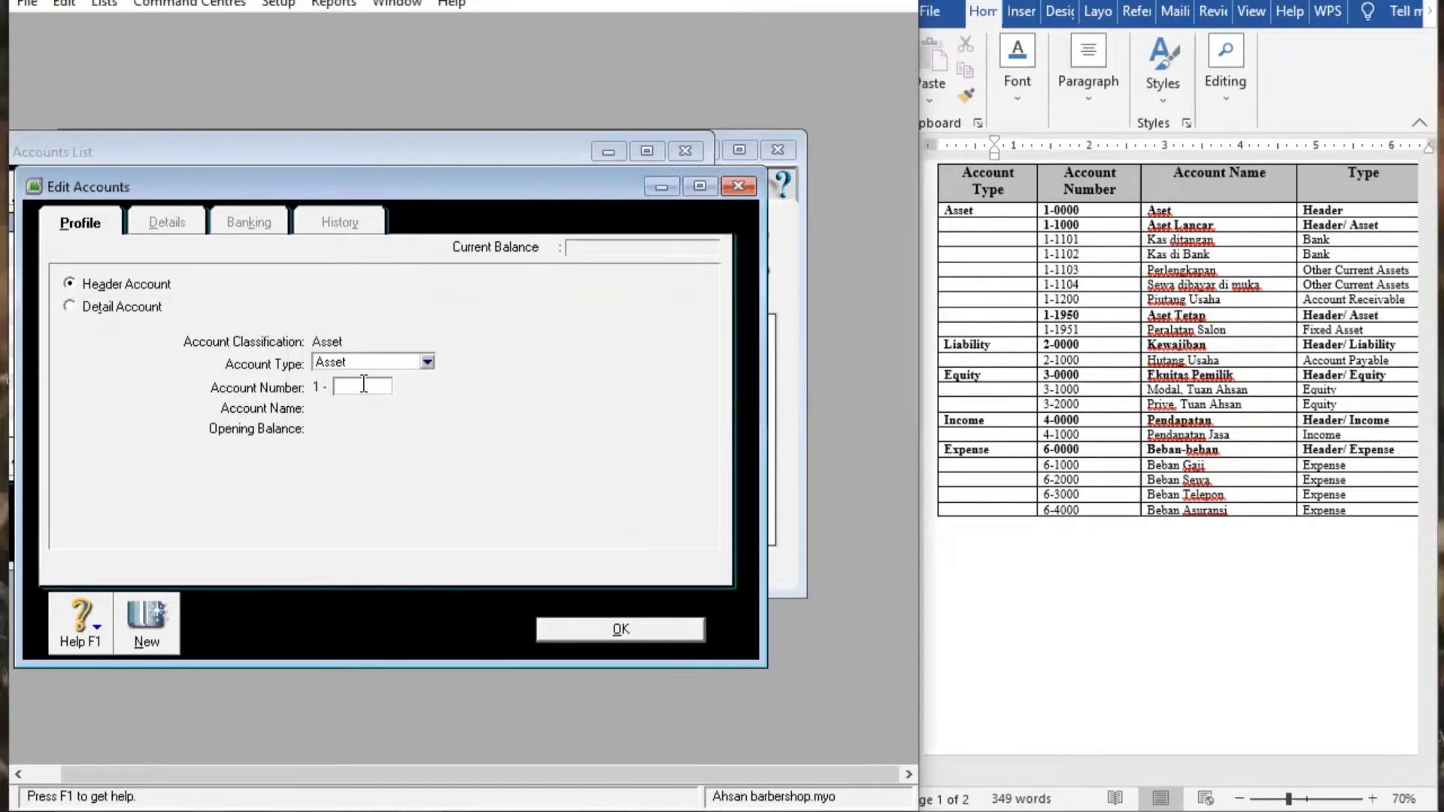
type("1951")
key("Tab")
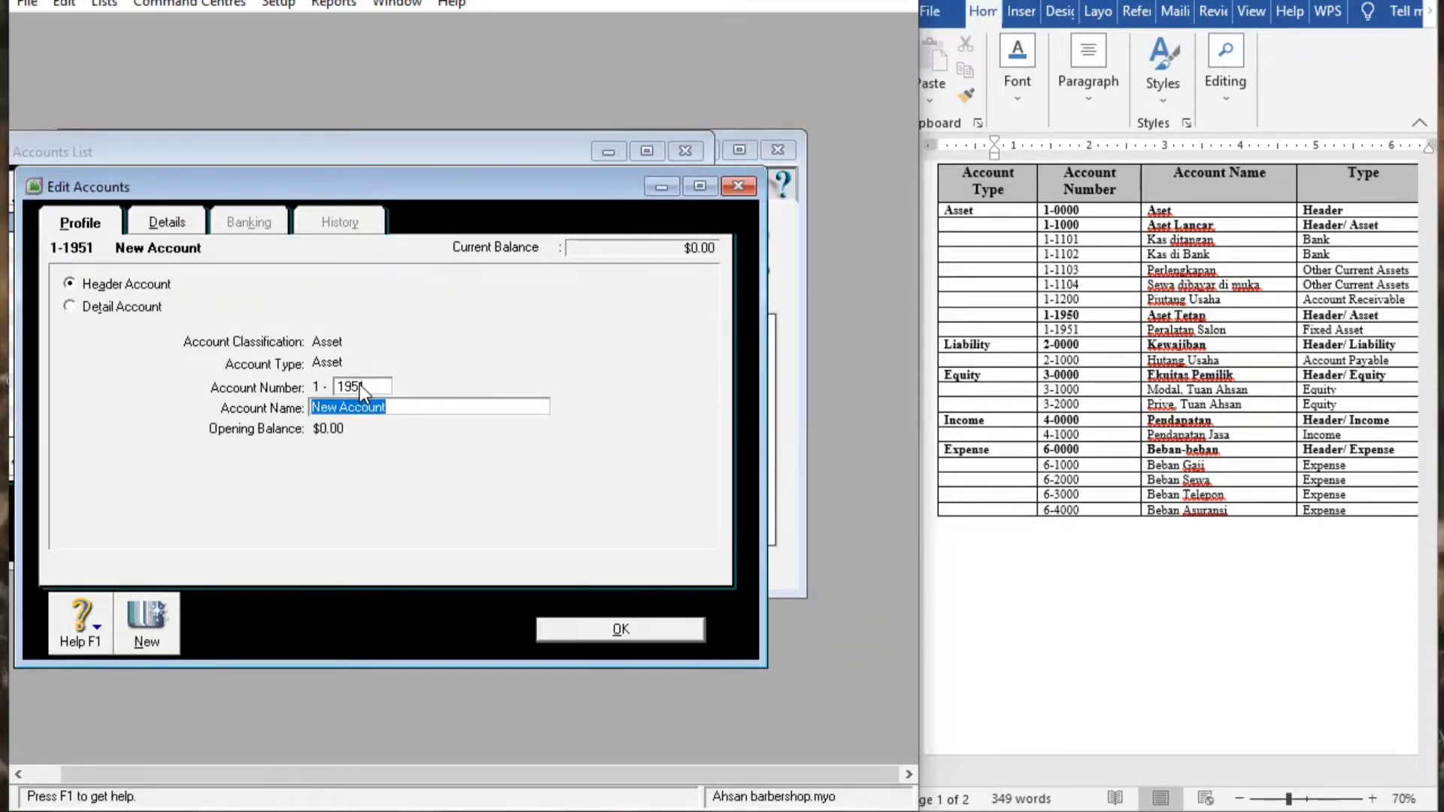
key("BackSpace")
type("Aset Tetap")
left_click(611, 630)
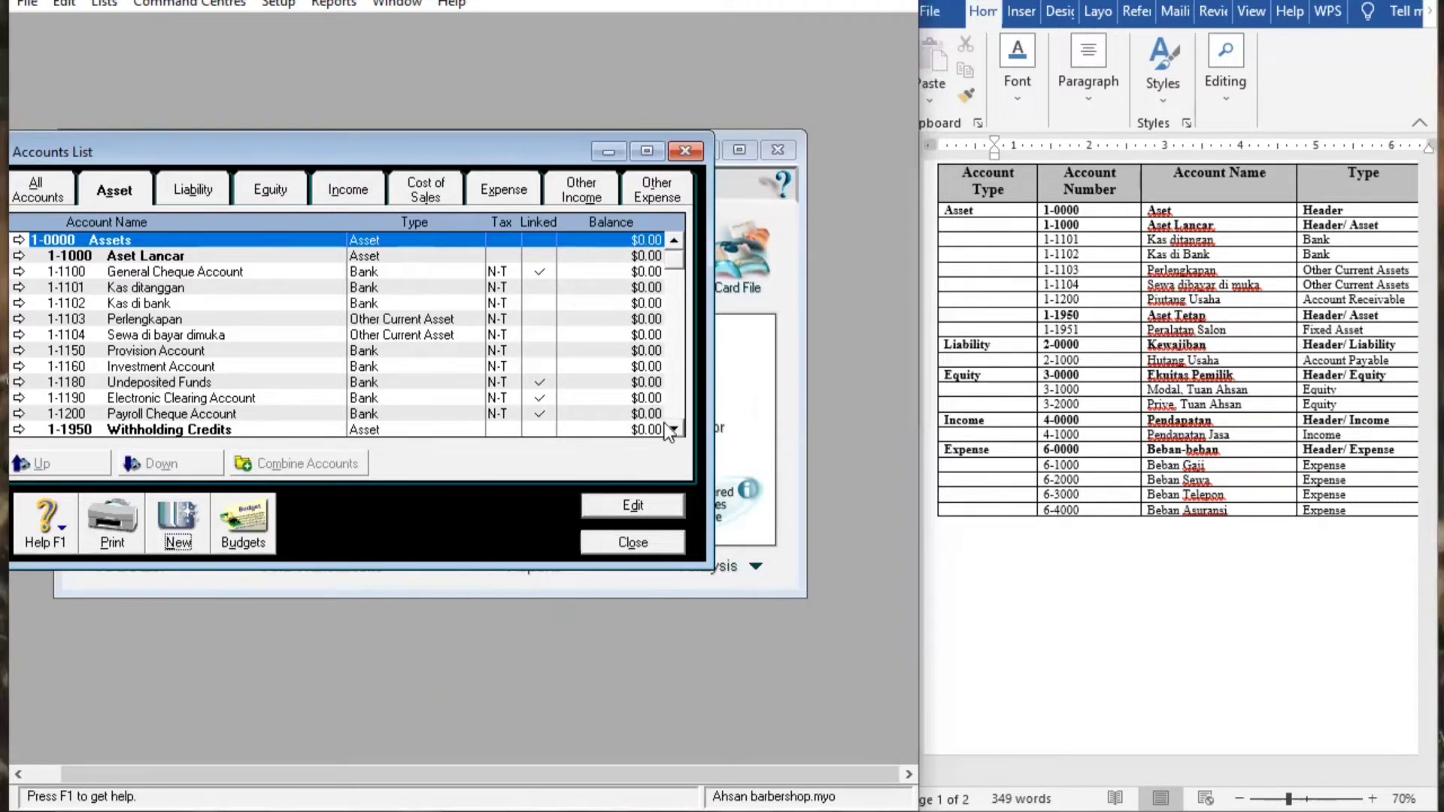
Create Fixed Asset account 1-1952 named Peralatan Salon and save it
left_click(167, 533)
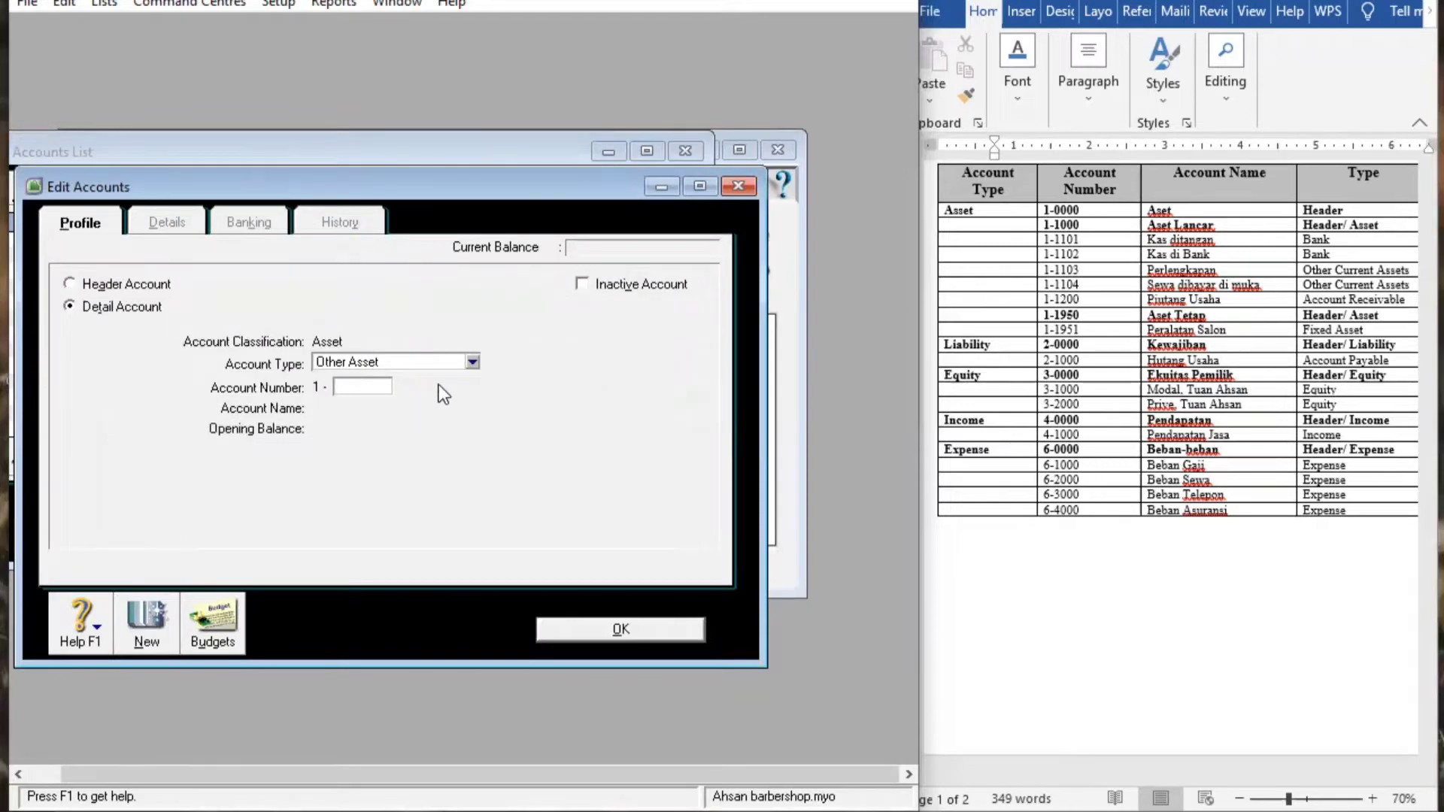
left_click(471, 363)
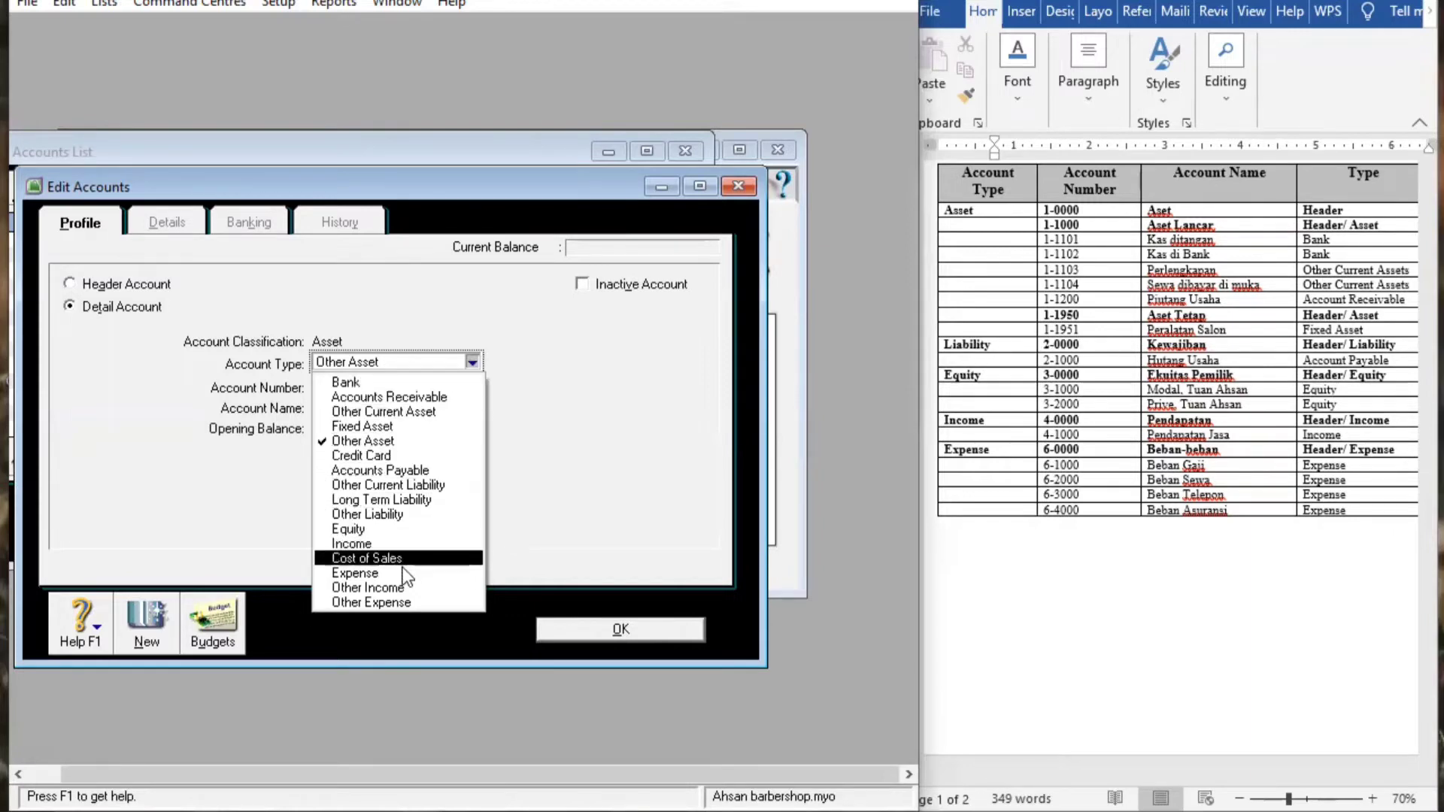
left_click(392, 426)
key("Tab")
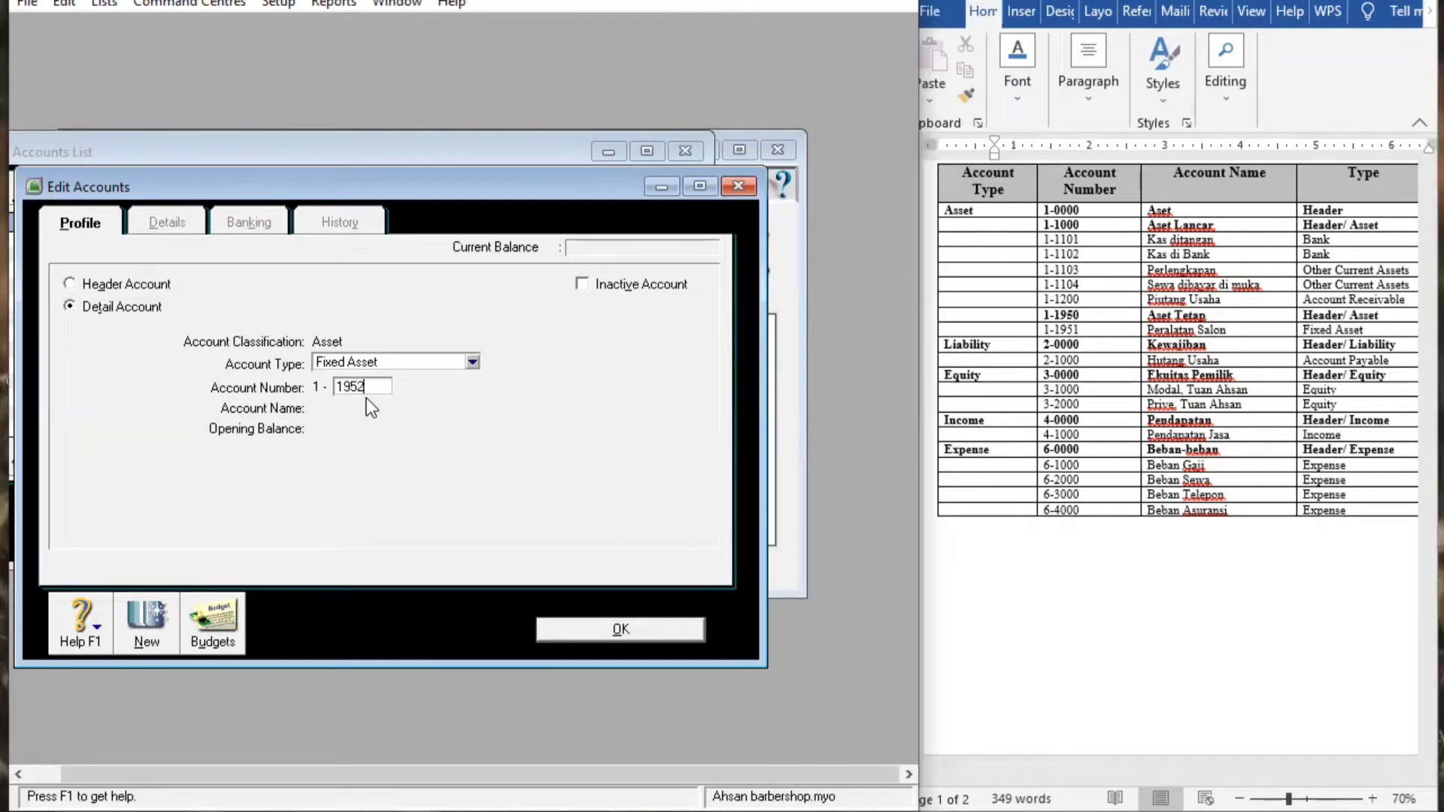
key("Tab")
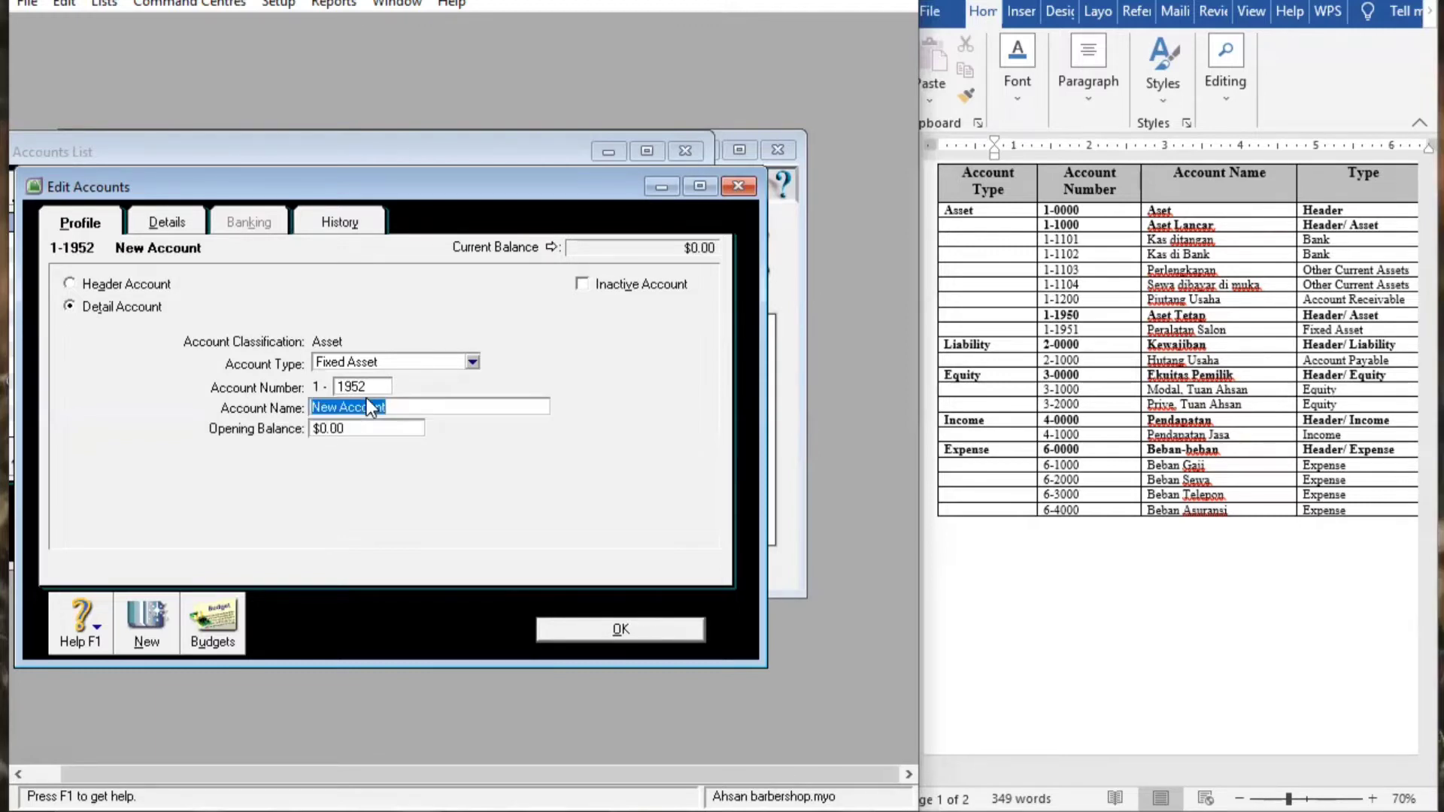
key("BackSpace")
type("T")
key("BackSpace")
type("Perak")
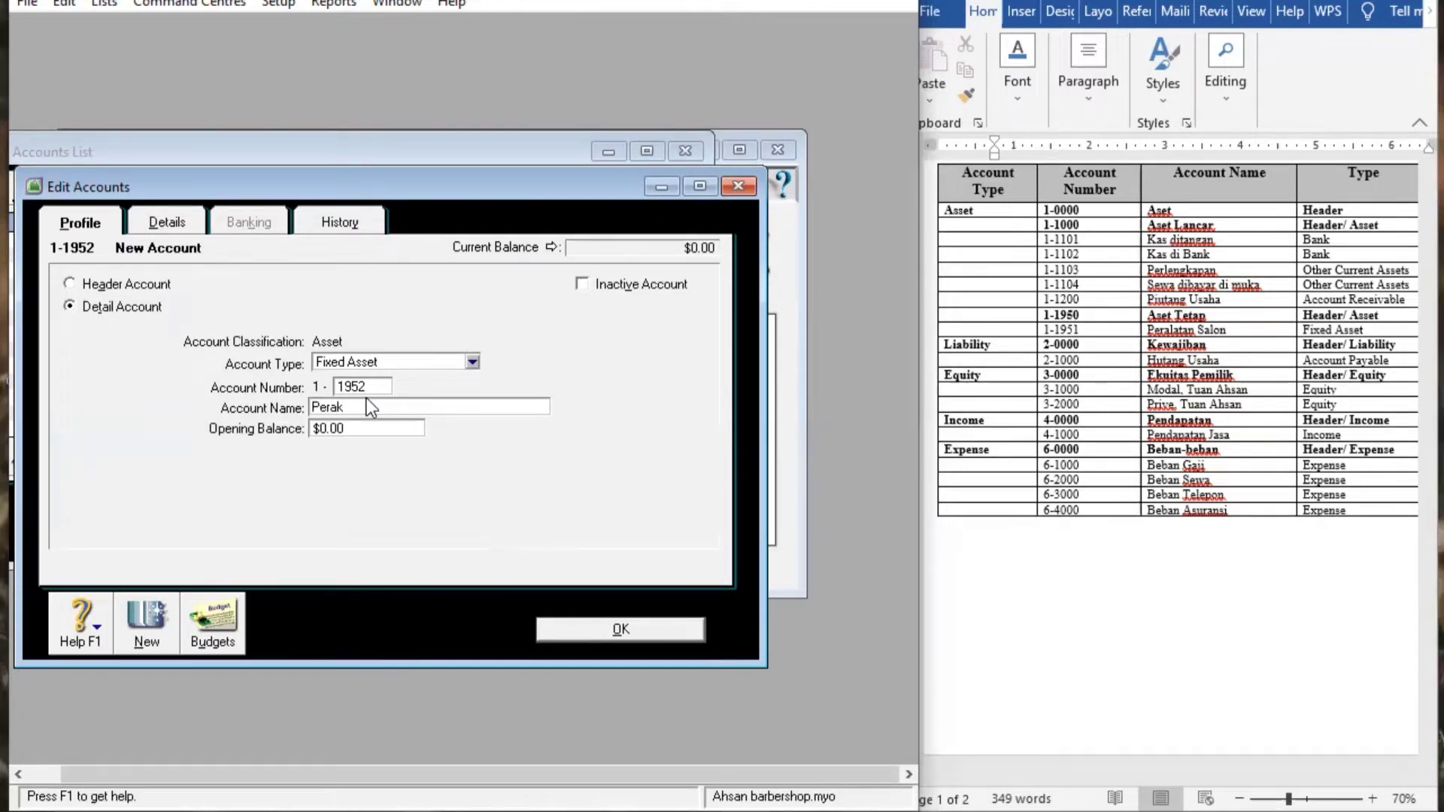
key("BackSpace")
type("latan Salon")
left_click(576, 632)
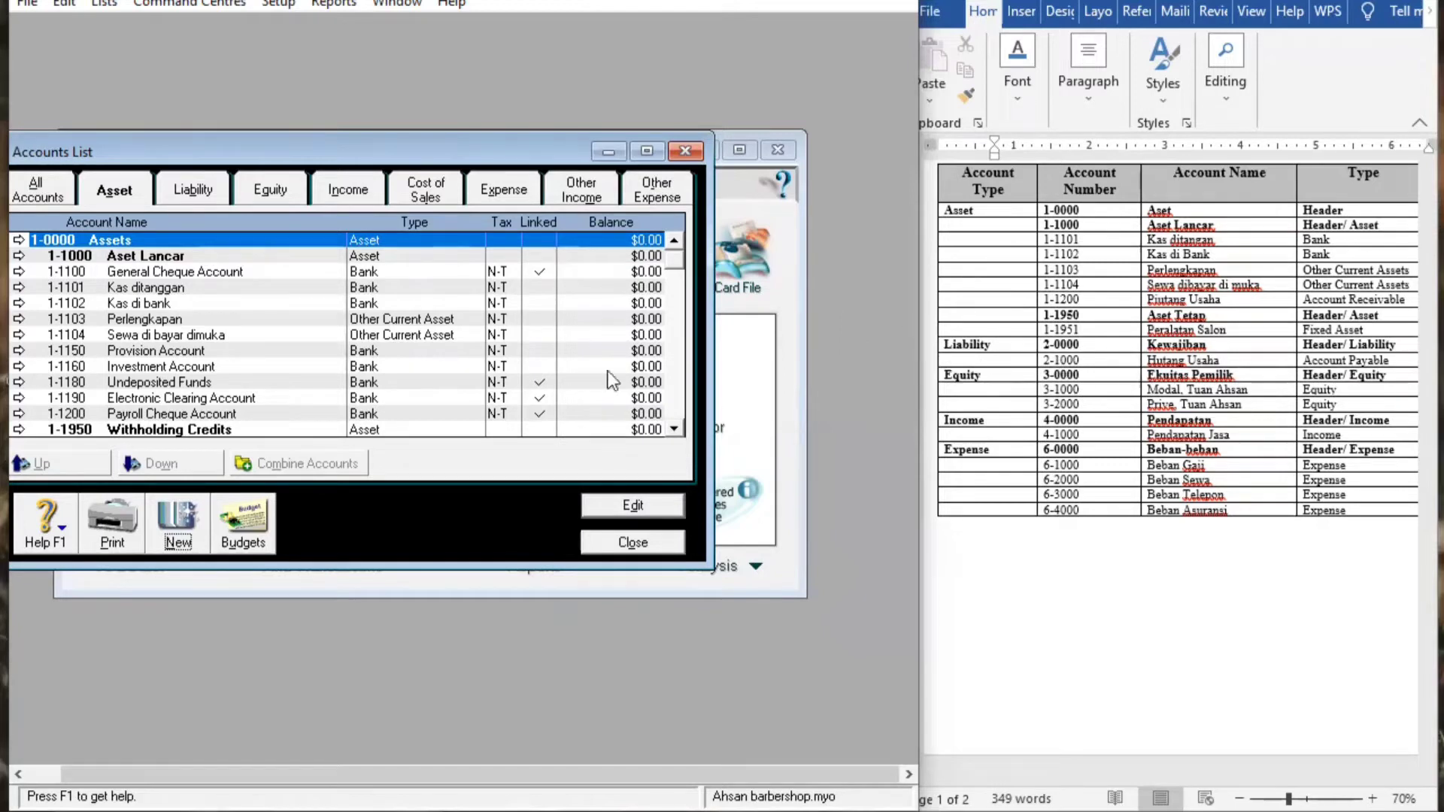
On the Liability tab, open the 2-0000 Liabilities header and clear its name
left_click(193, 192)
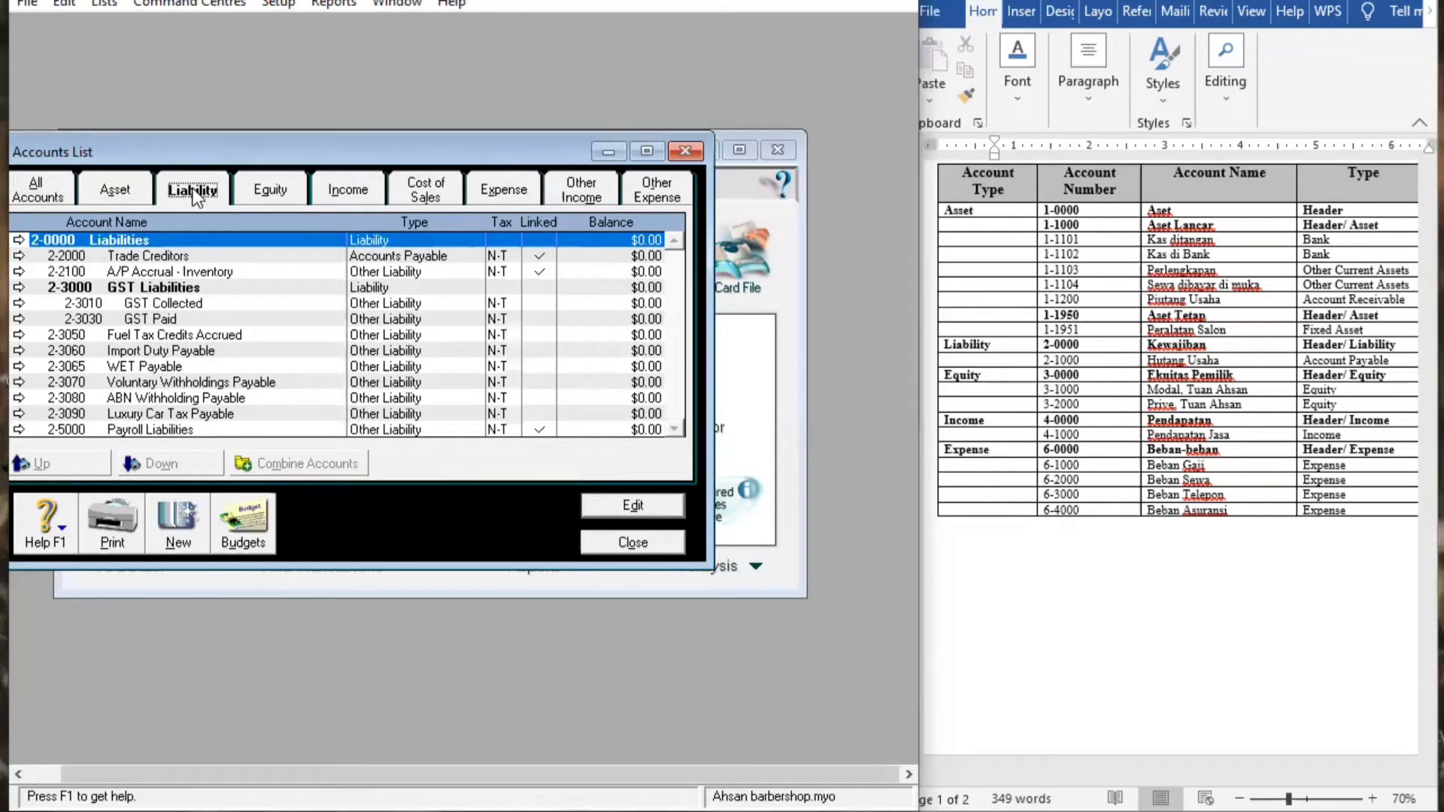
double_click(239, 249)
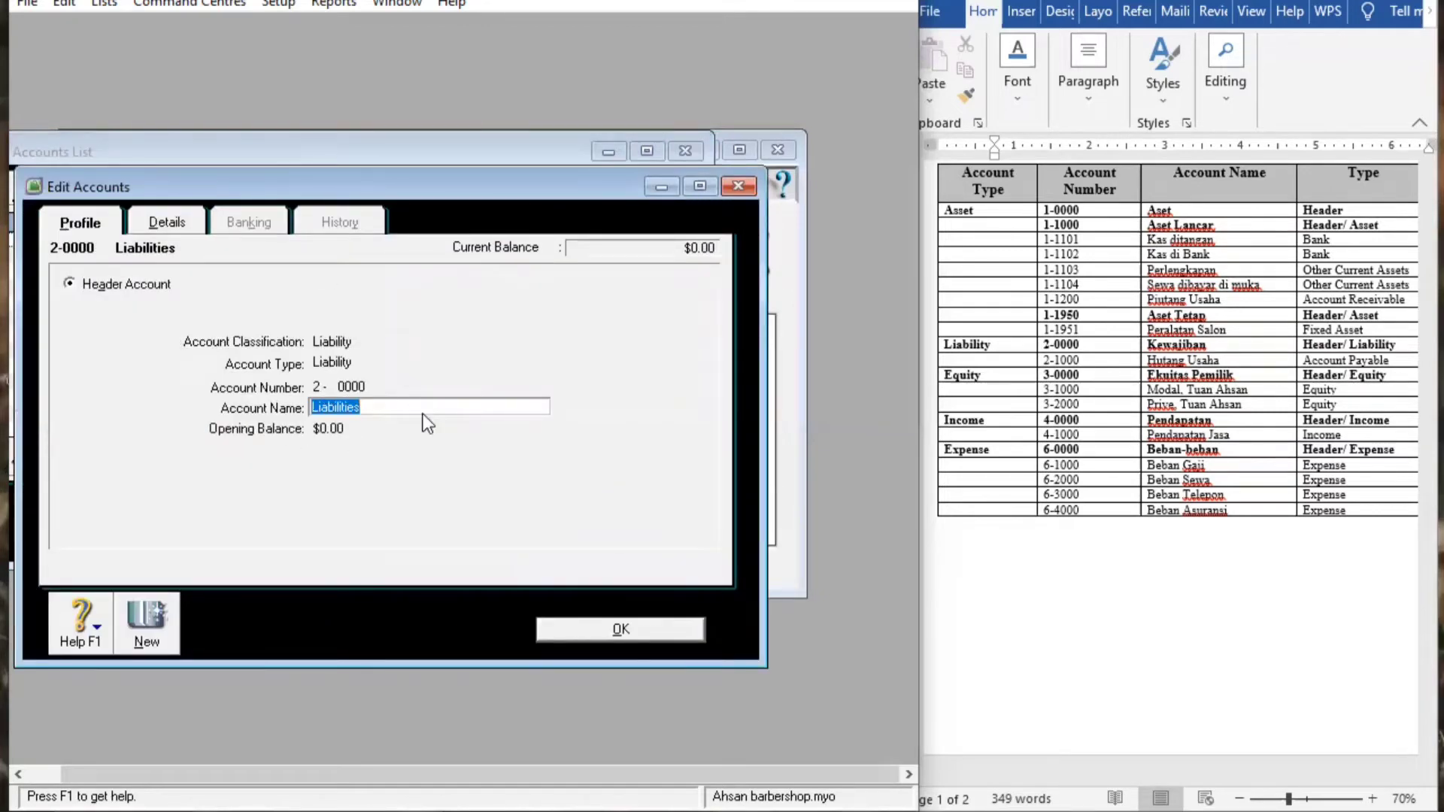
key("BackSpace")
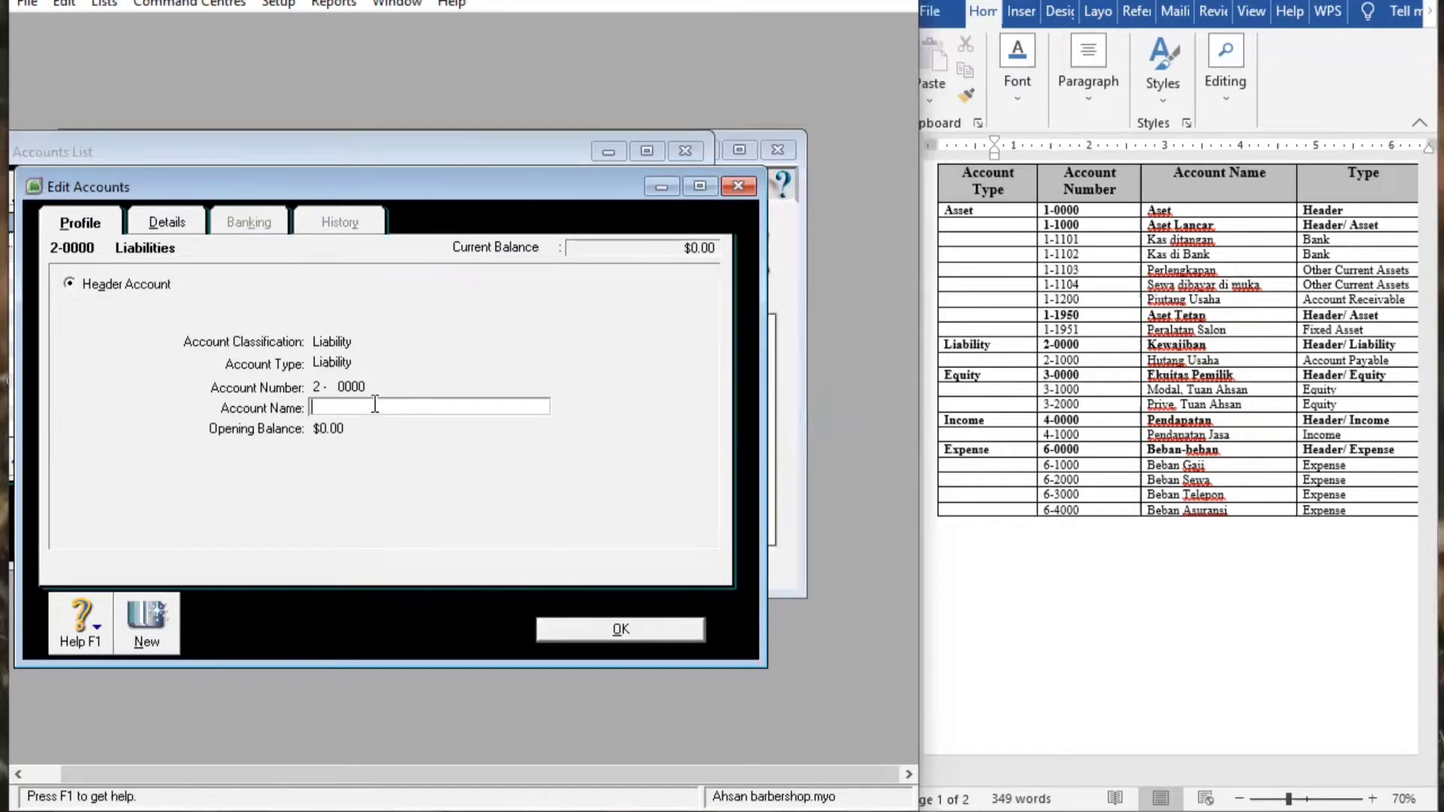
Rename liability header 2-0000 to Kewajiban and save it
type("KEWAJIBAN")
key("BackSpace")
key("BackSpace")
key("BackSpace")
key("BackSpace")
key("BackSpace")
key("BackSpace")
key("BackSpace")
key("BackSpace")
type("ewajiban")
left_click(621, 630)
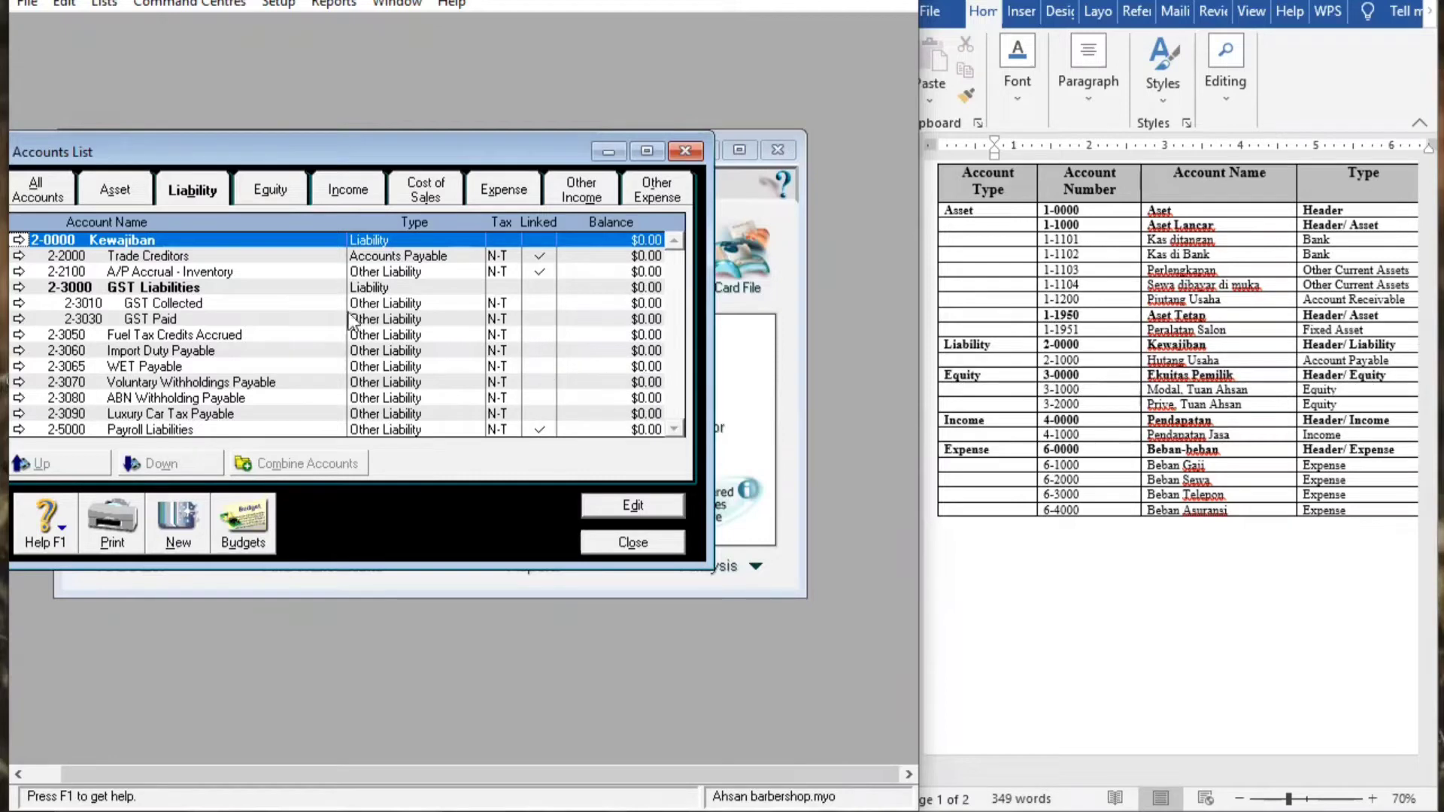
Create Accounts Payable account 2-1000 named Hutang Usaha and save it
left_click(175, 534)
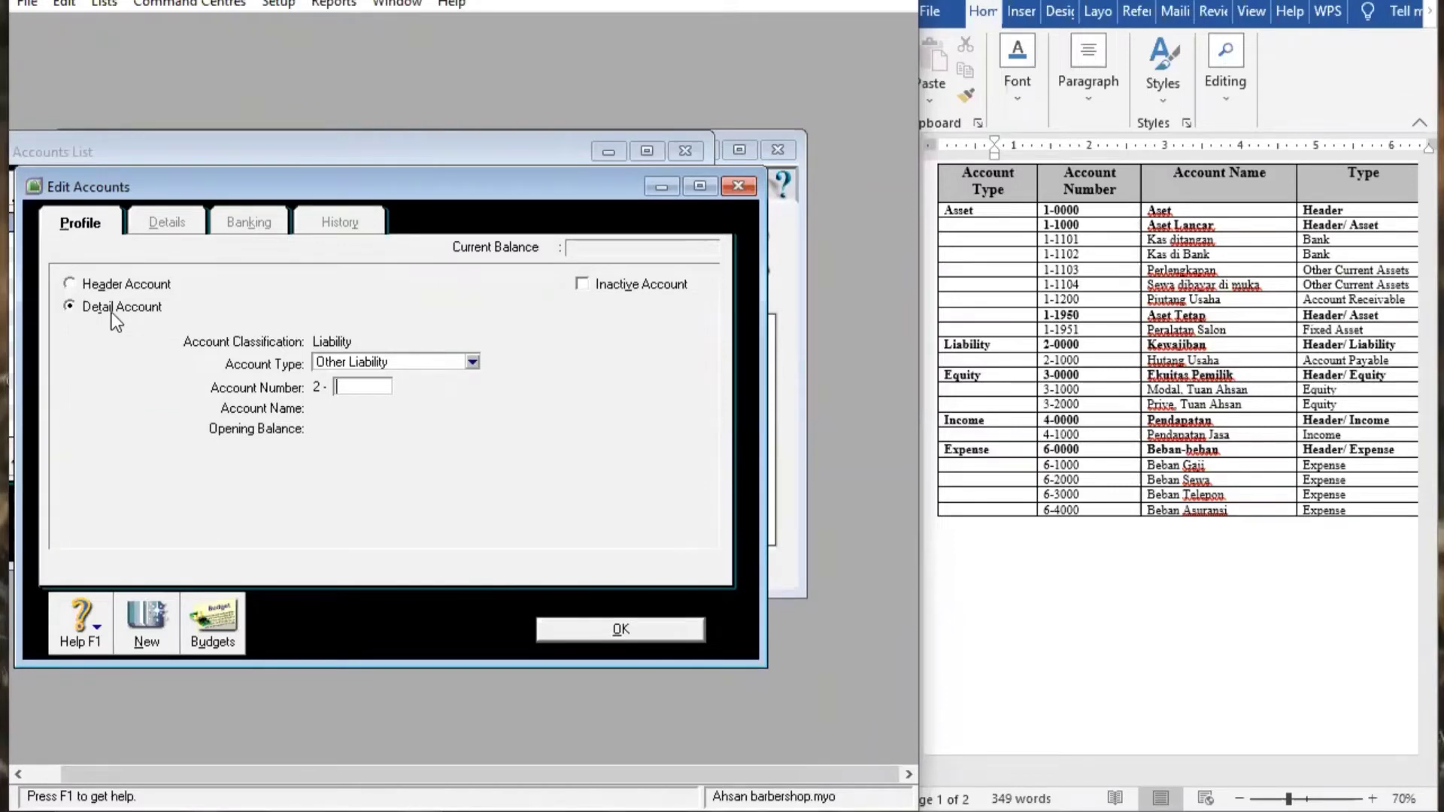
left_click(470, 363)
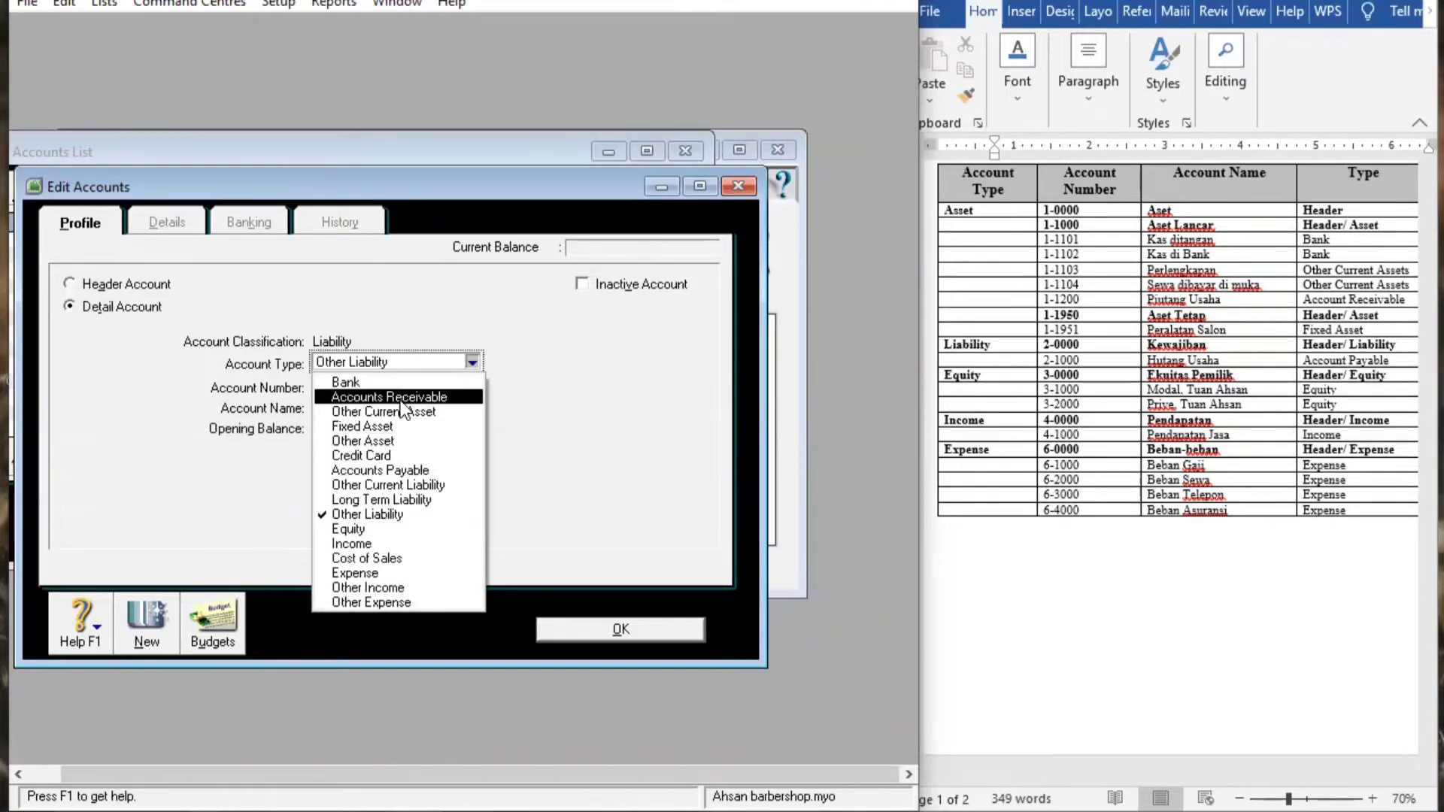
left_click(396, 471)
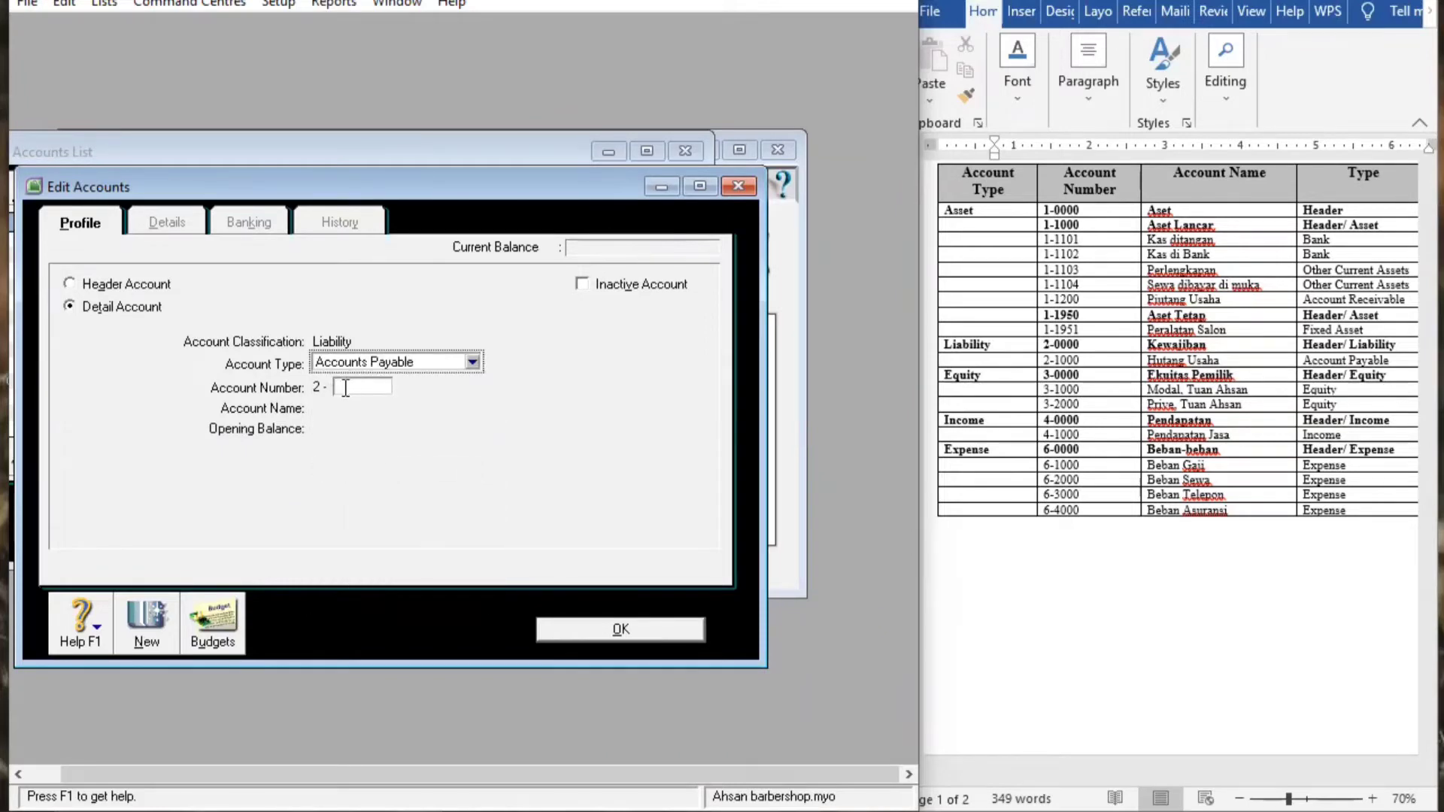
left_click(346, 388)
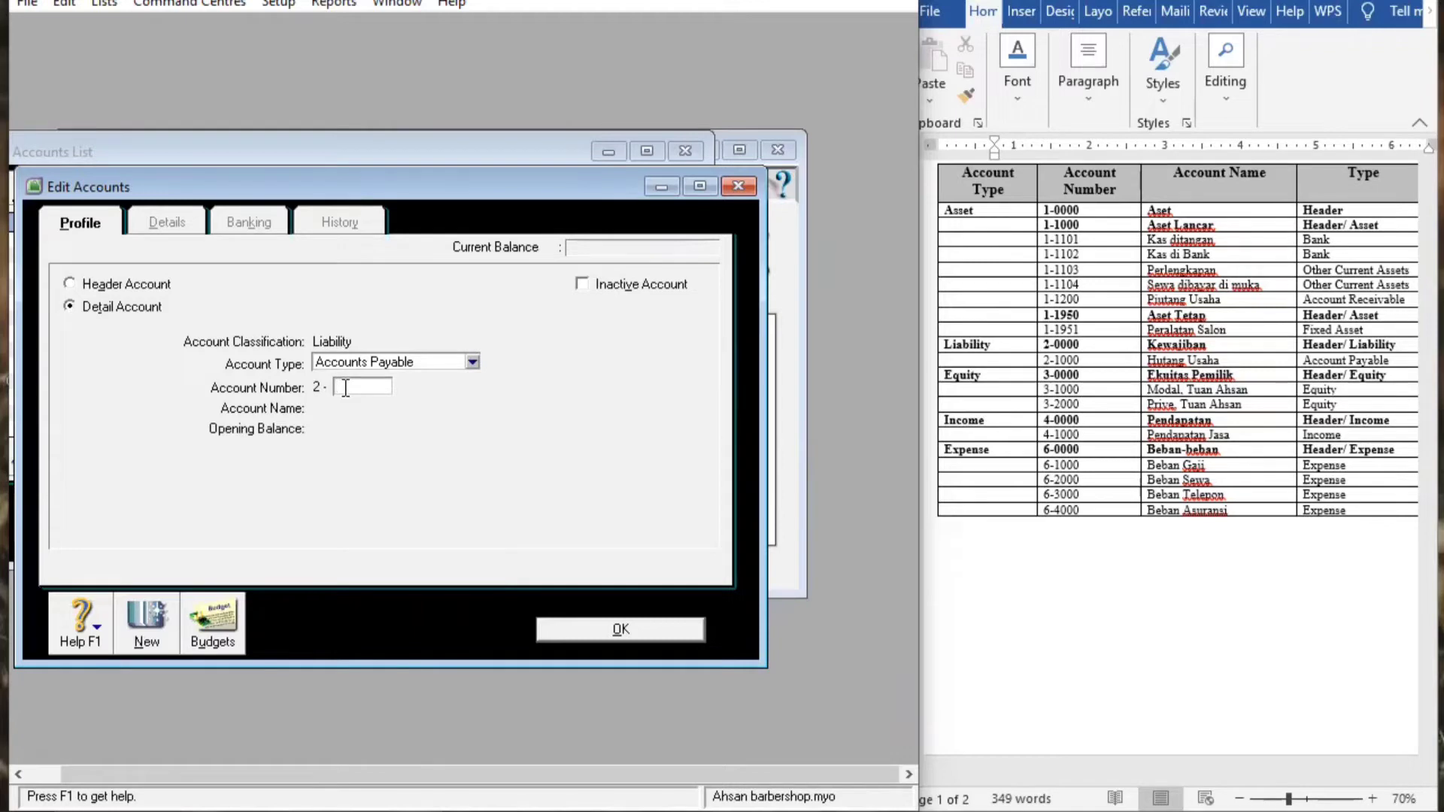
type("1000")
key("Tab")
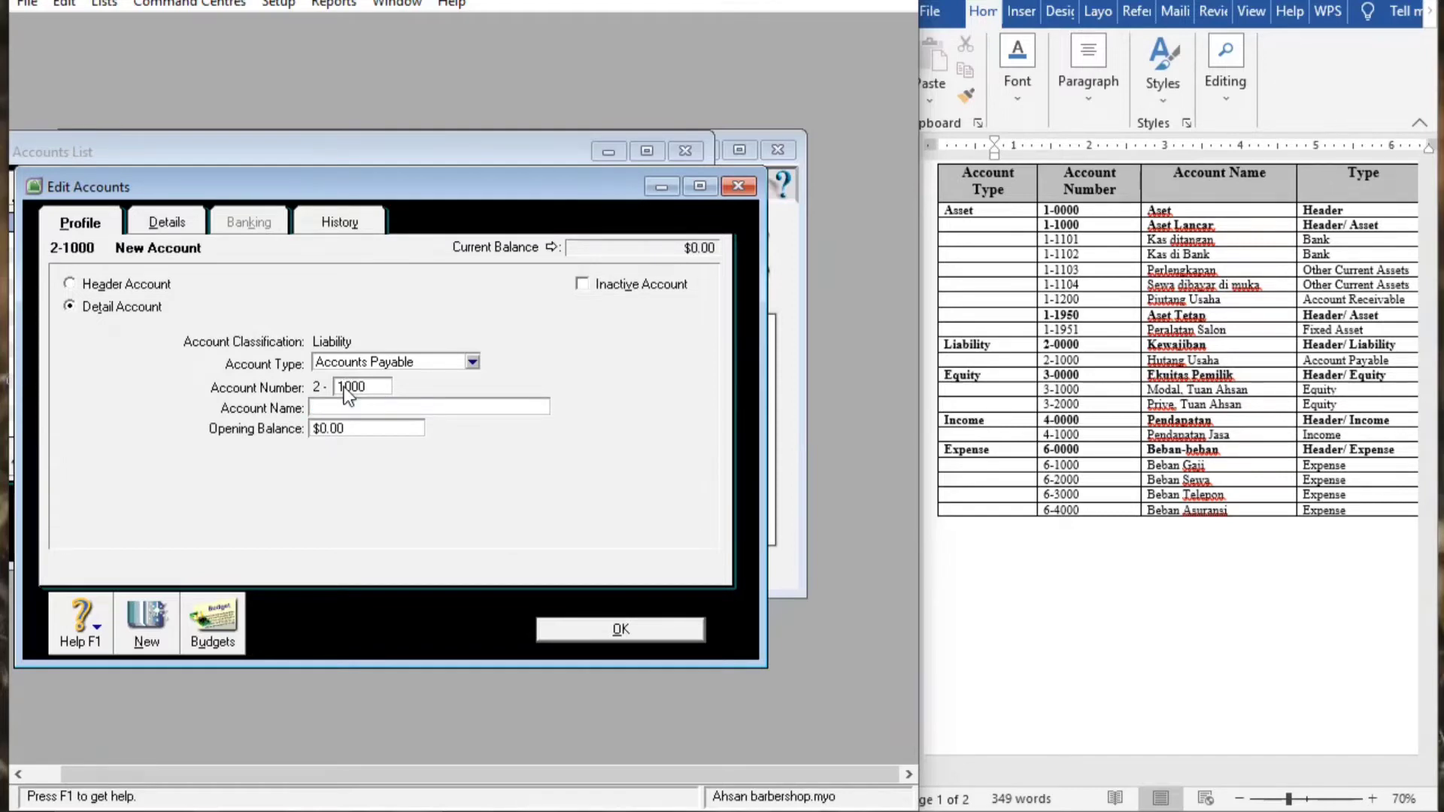
type("Hutang USAHA")
key("BackSpace")
key("BackSpace")
key("BackSpace")
key("BackSpace")
type("A")
key("BackSpace")
type("saha")
left_click(640, 625)
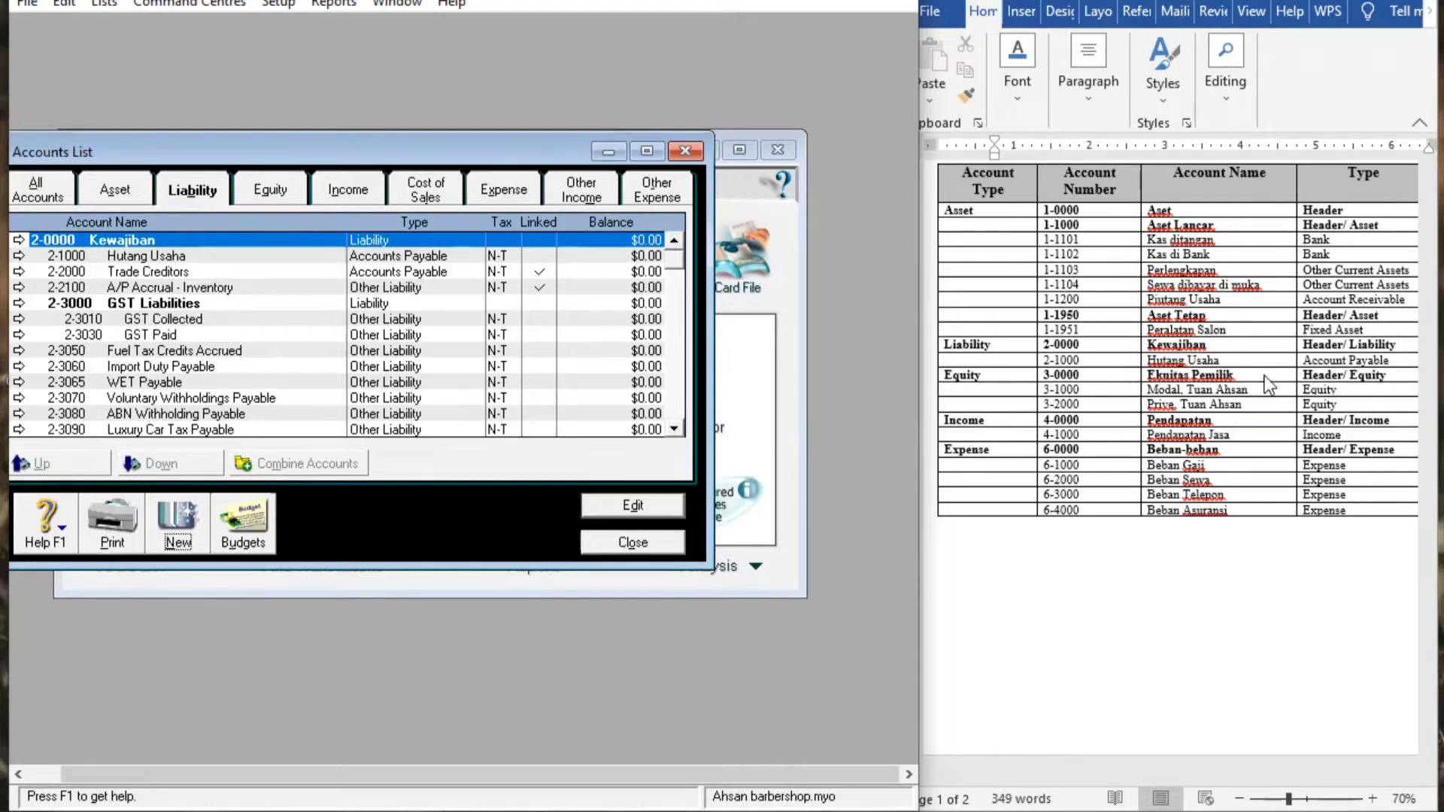
Rename equity header 3-0000 from Equity to Ekuitas Pemilik
left_click(278, 200)
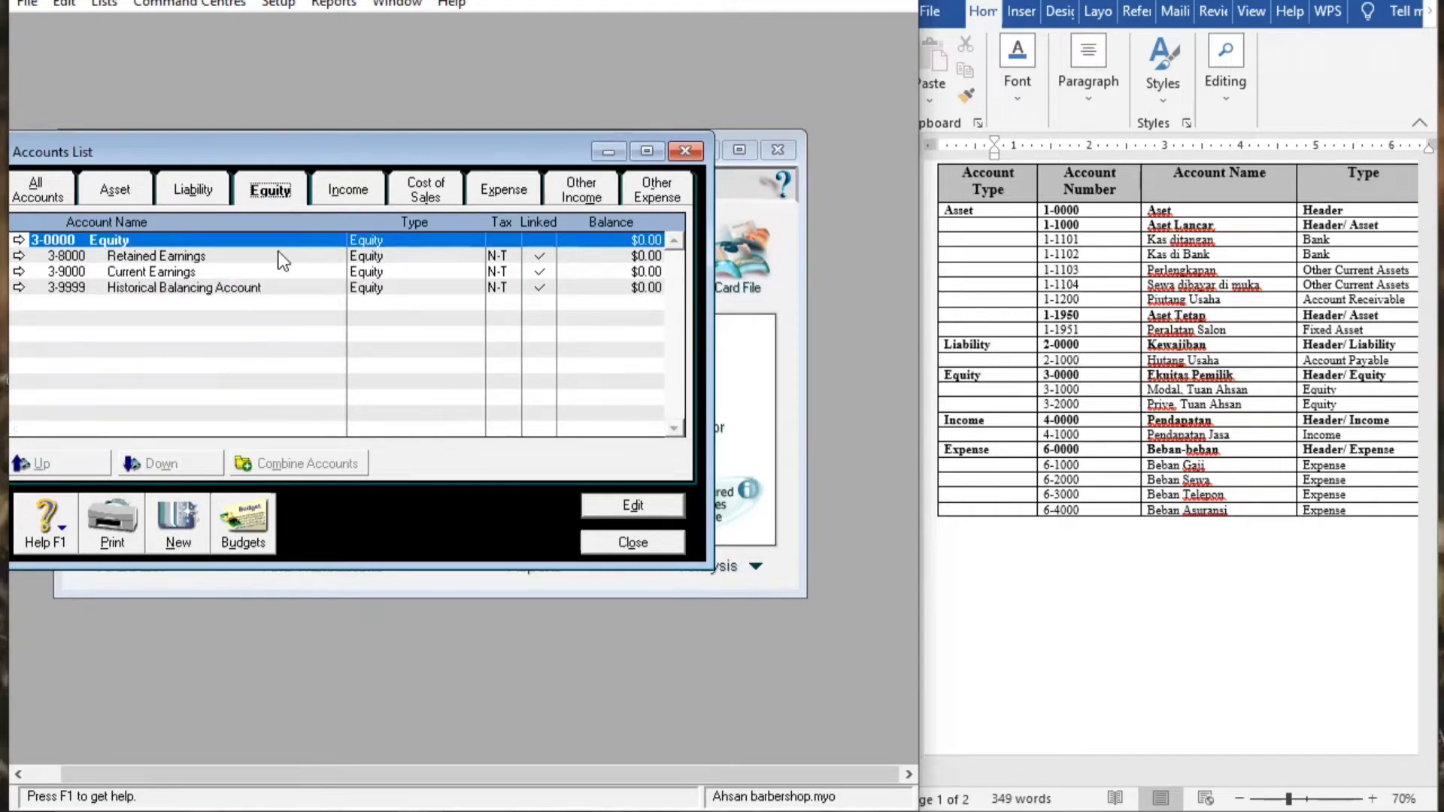
double_click(299, 239)
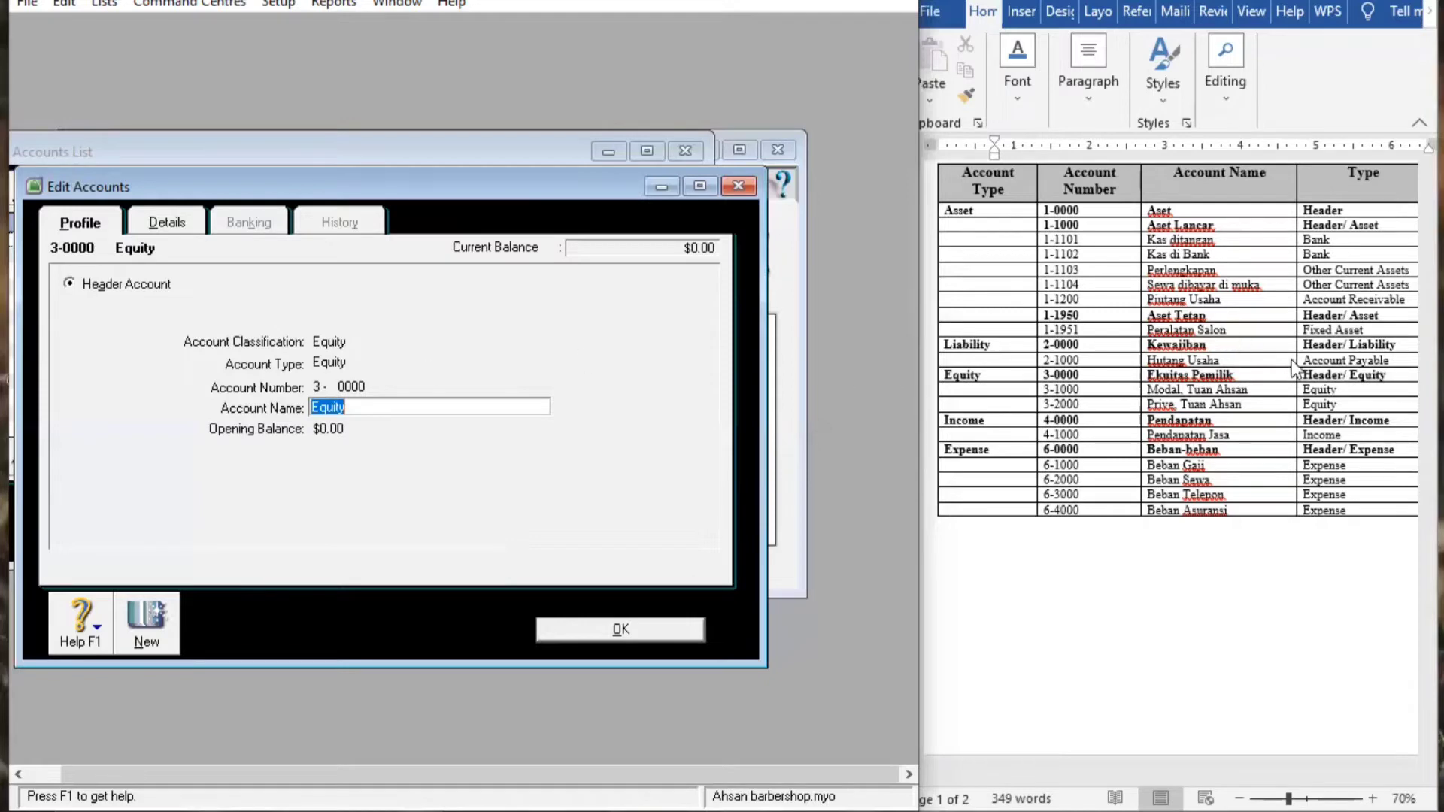
left_click(366, 406)
key("BackSpace")
key("BackSpace")
key("BackSpace")
key("BackSpace")
key("BackSpace")
key("BackSpace")
type("Ekuitas Pemilik")
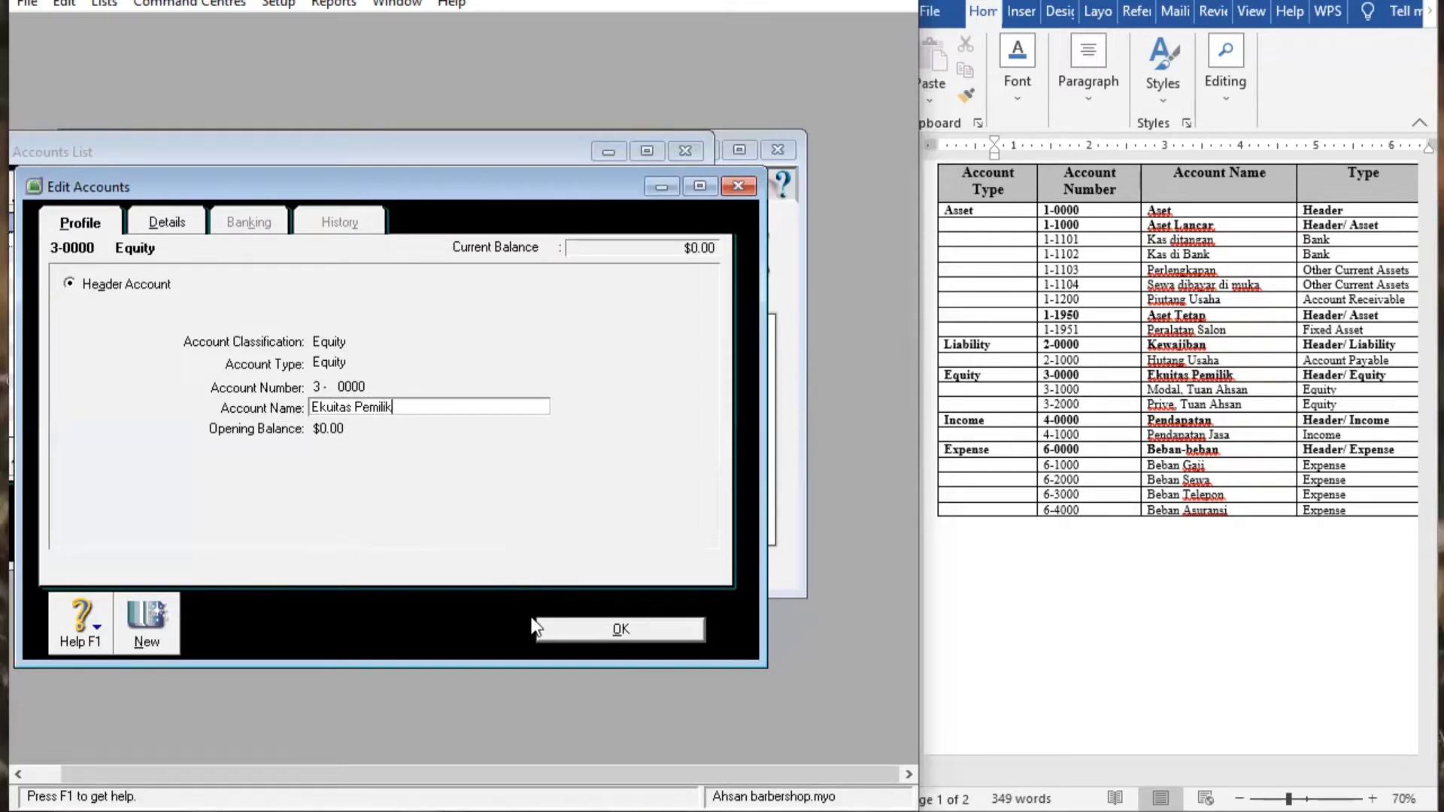
left_click(622, 632)
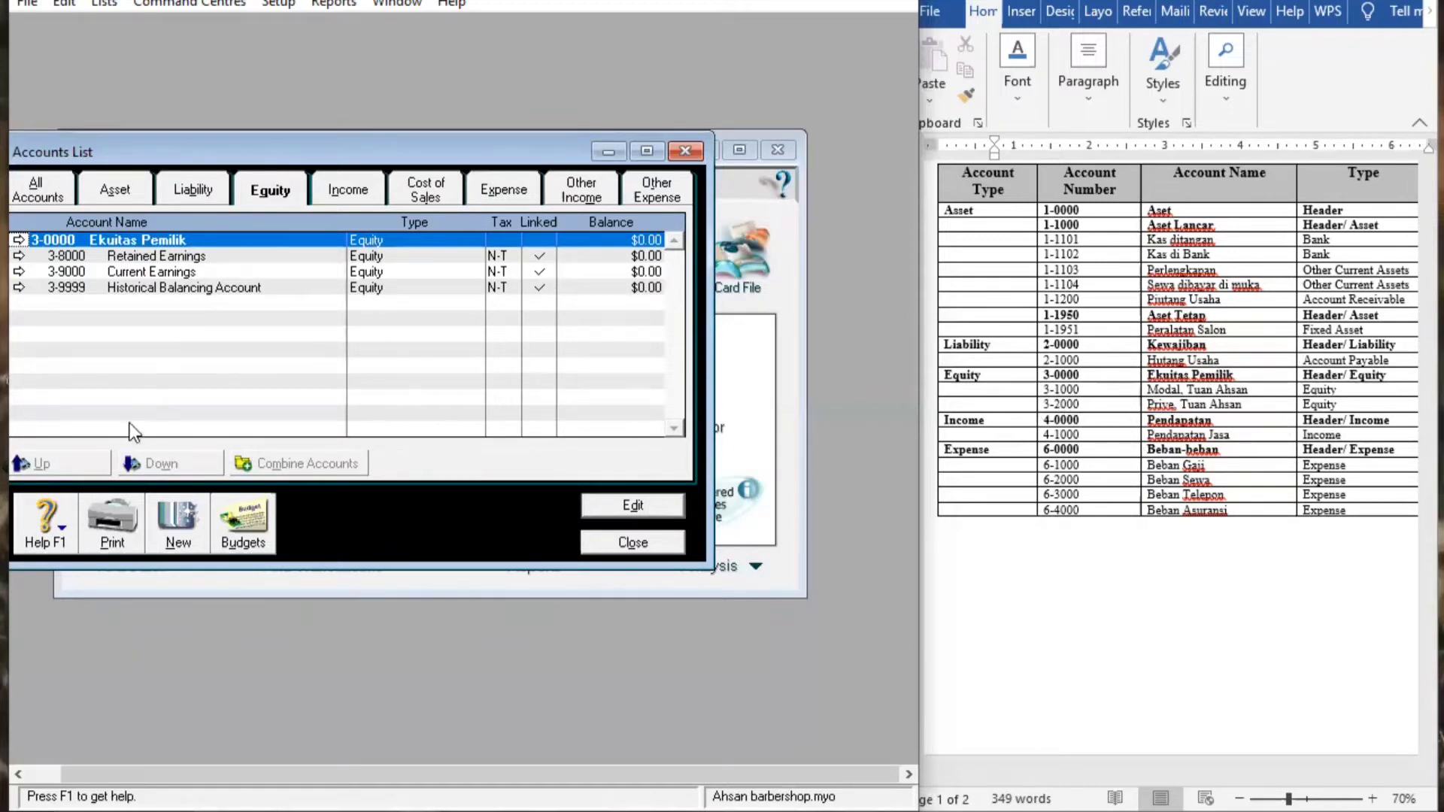
Create Equity detail account 3-1000 for the owner's Modal capital and save it
left_click(180, 523)
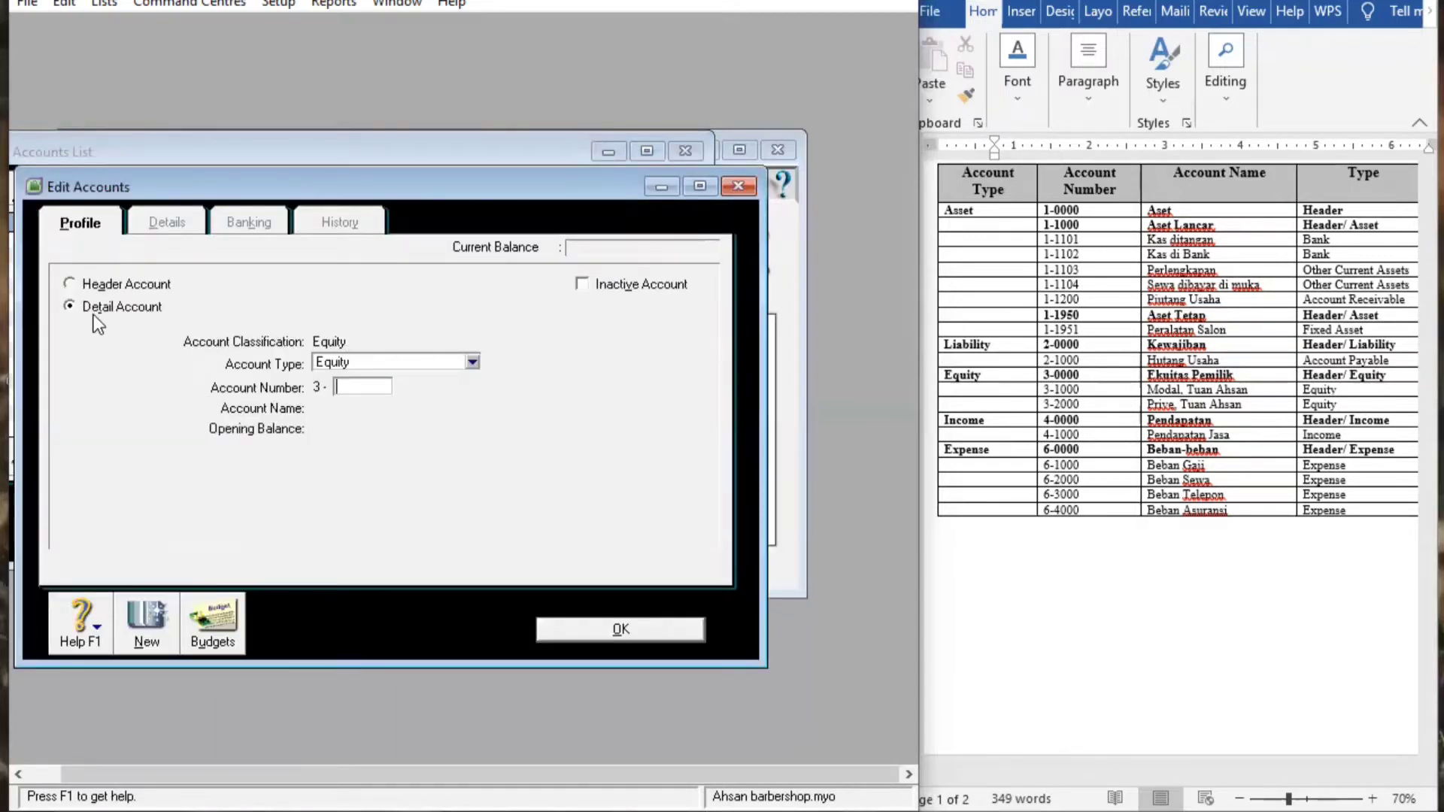
left_click(480, 359)
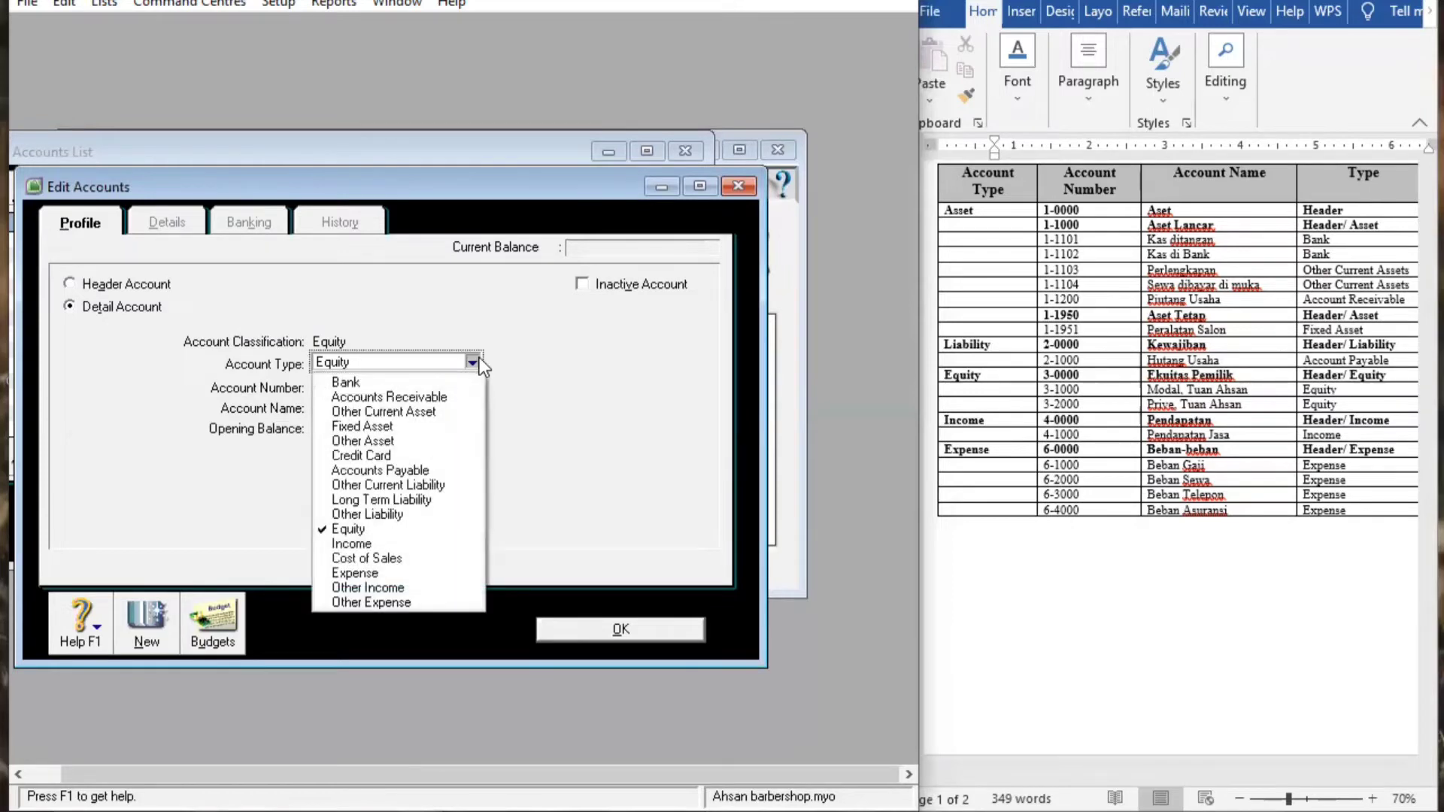
left_click(350, 522)
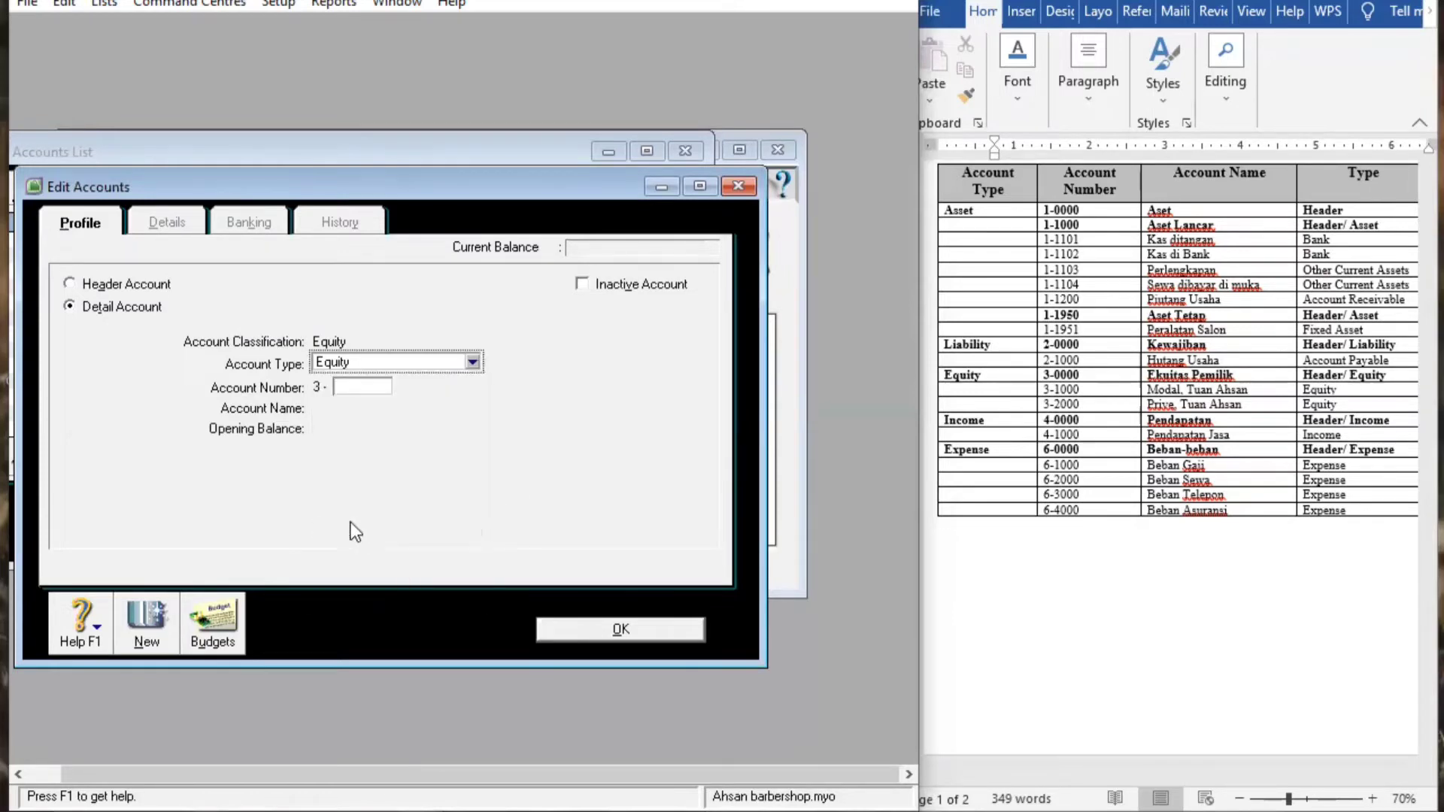
left_click(359, 388)
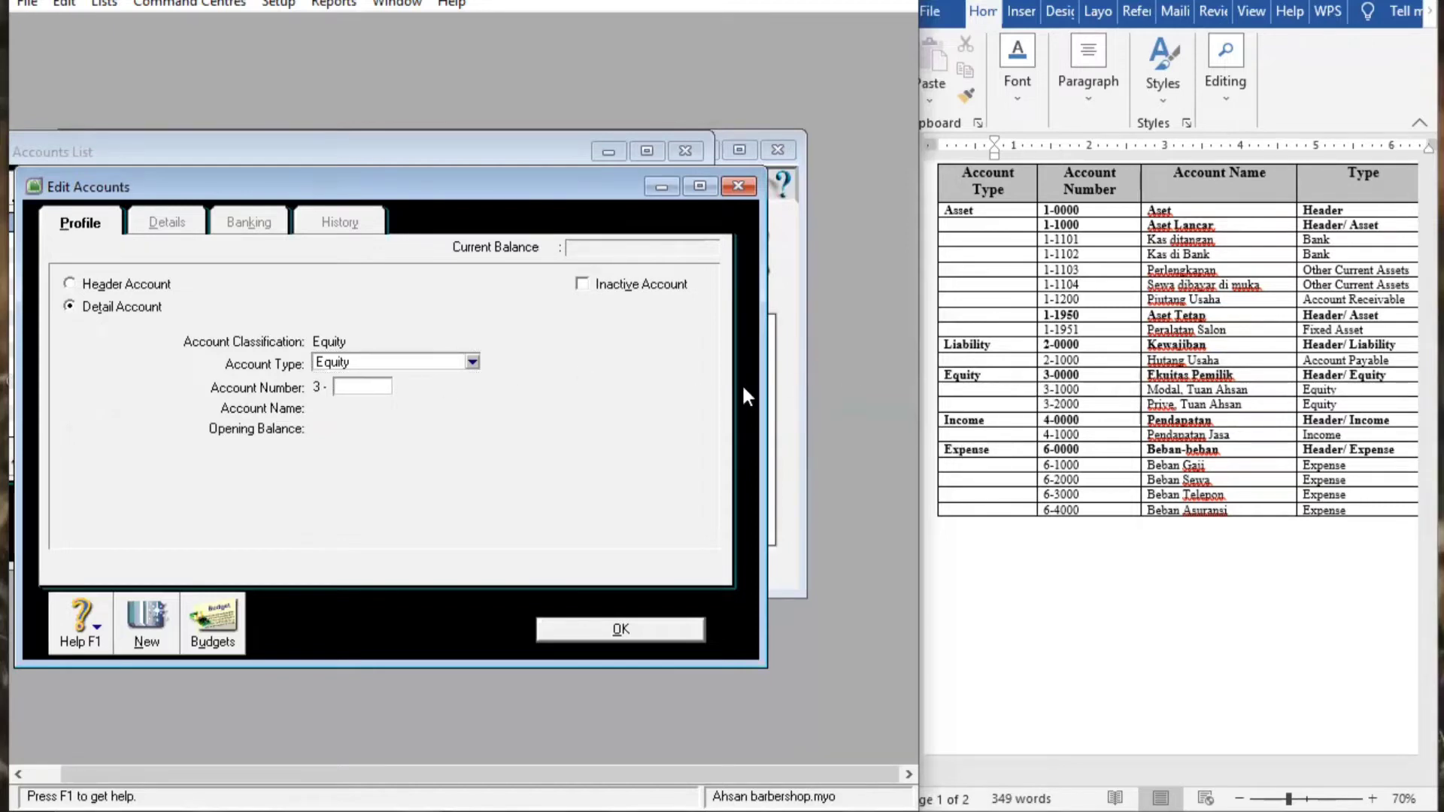
type("1000")
key("Tab")
key("BackSpace")
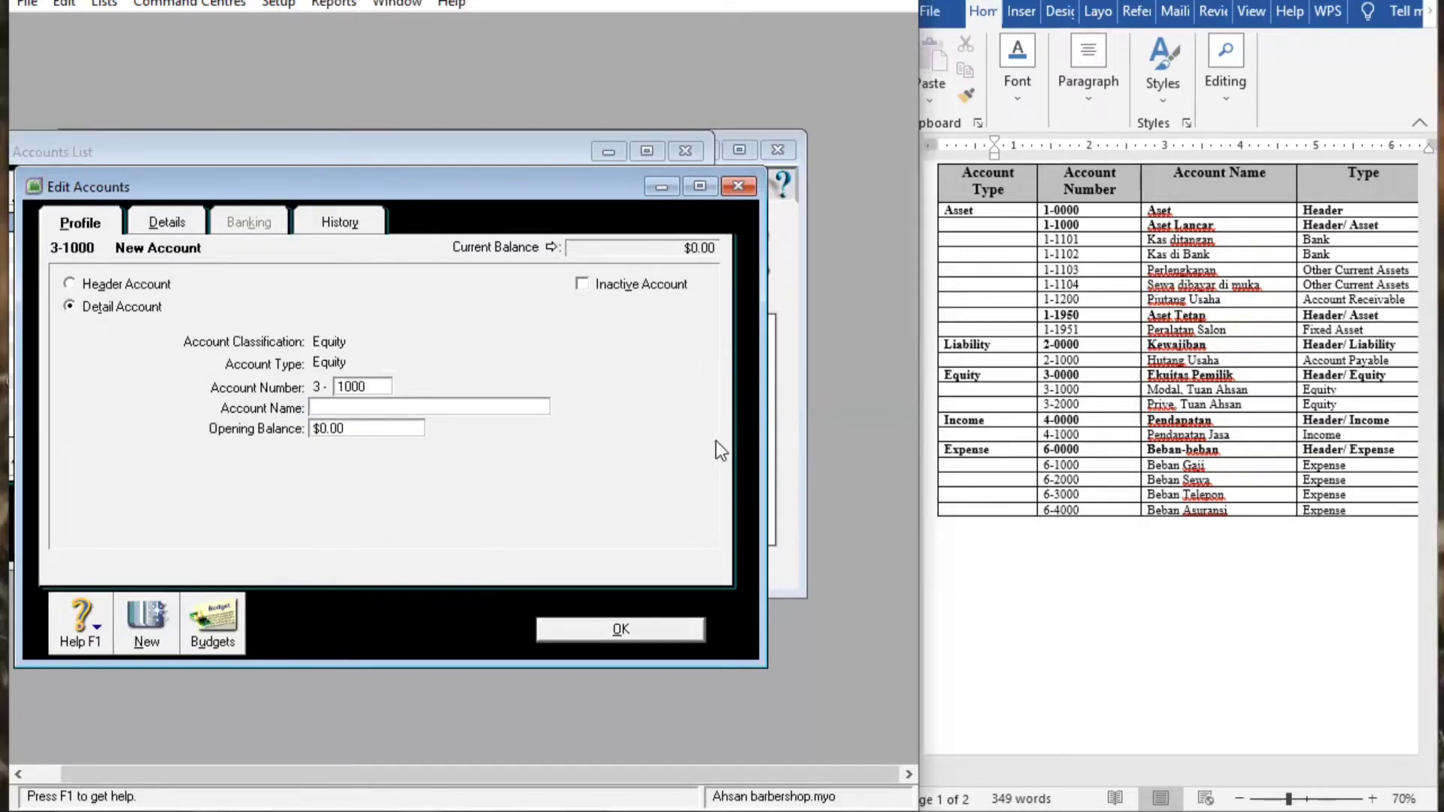
type("Modal TuanHSAN")
key("BackSpace")
key("BackSpace")
key("BackSpace")
key("BackSpace")
type("hsan")
left_click(615, 629)
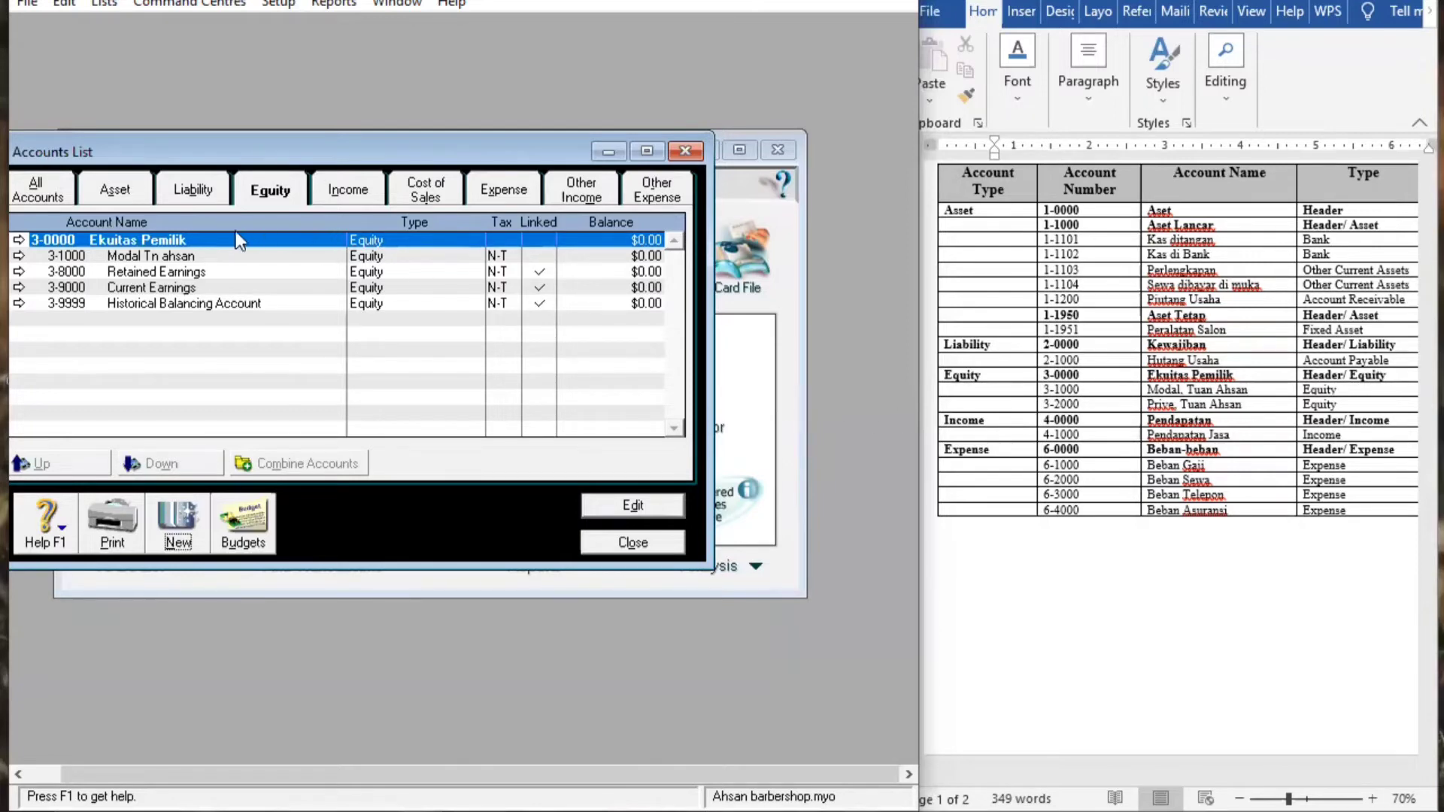
Create Equity detail account 3-2000 for the owner's Prive drawings and save it
left_click(179, 526)
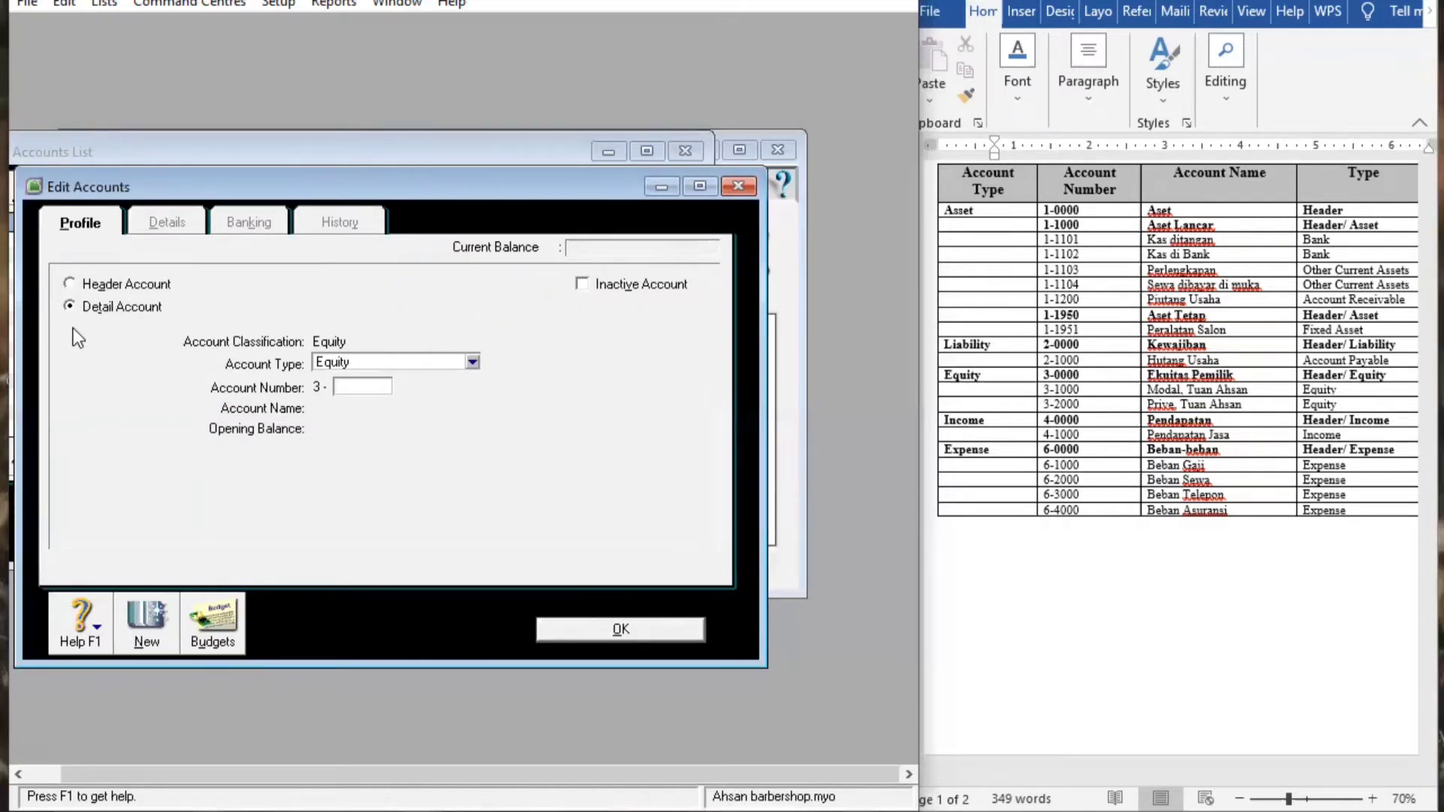
left_click(468, 361)
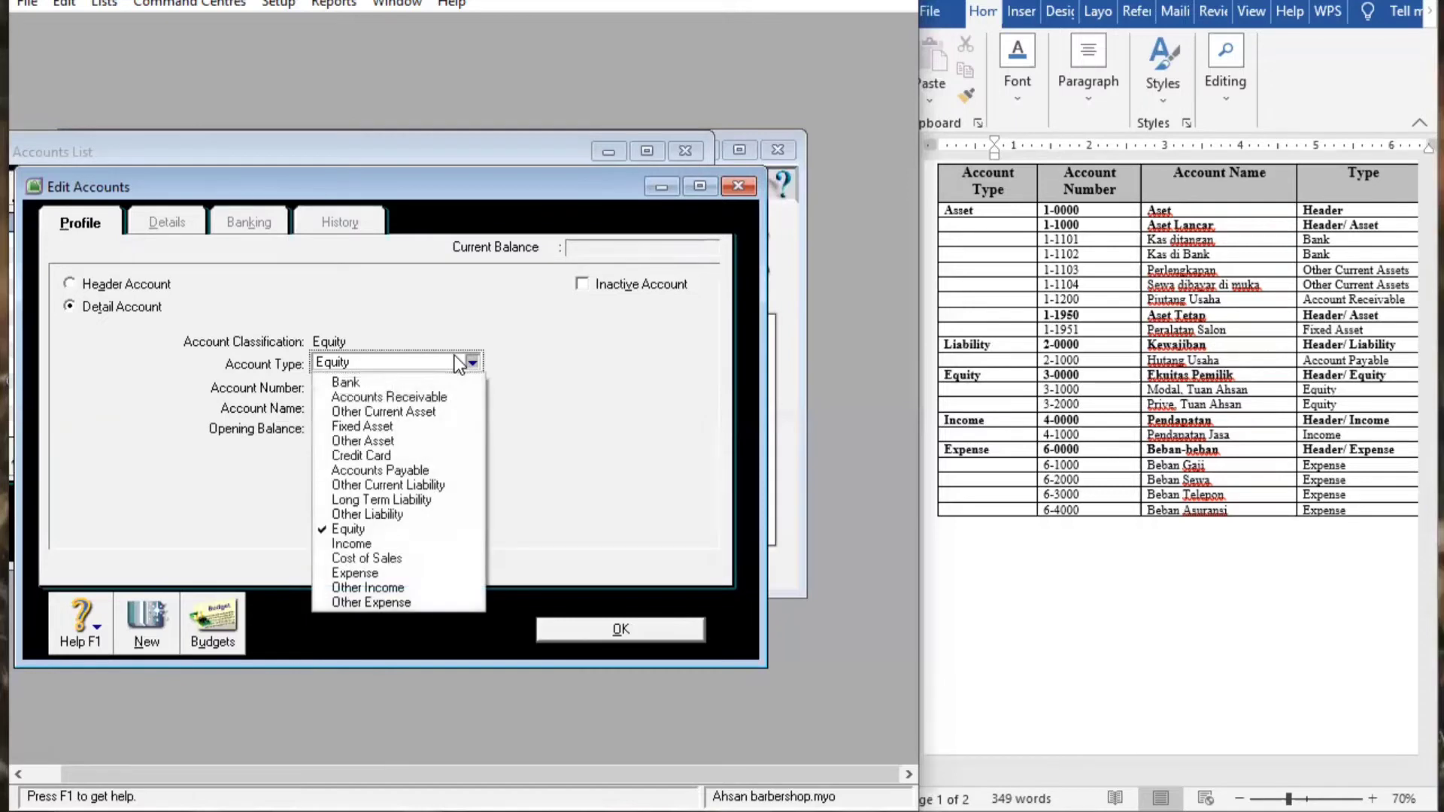
left_click(434, 530)
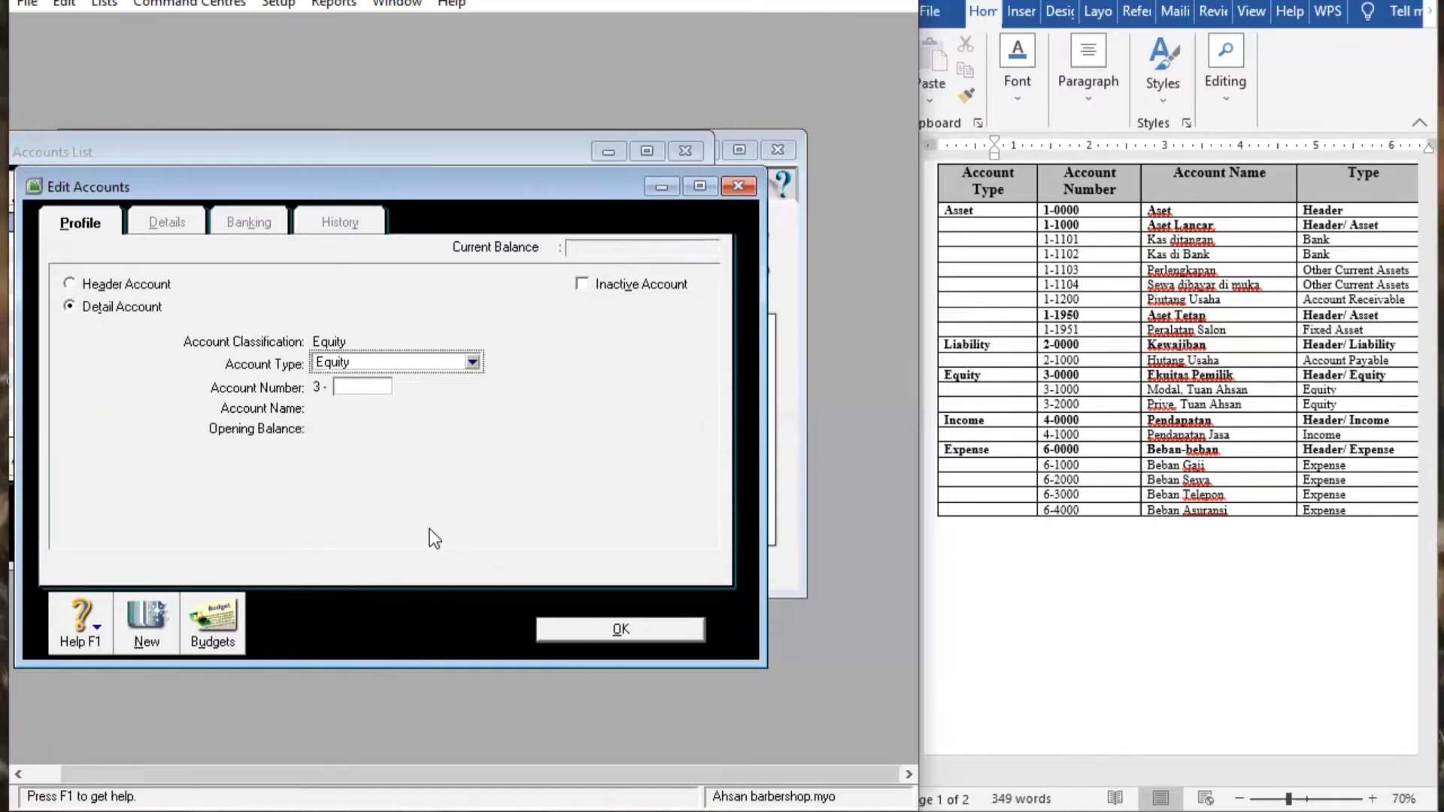
left_click(363, 390)
left_click(363, 387)
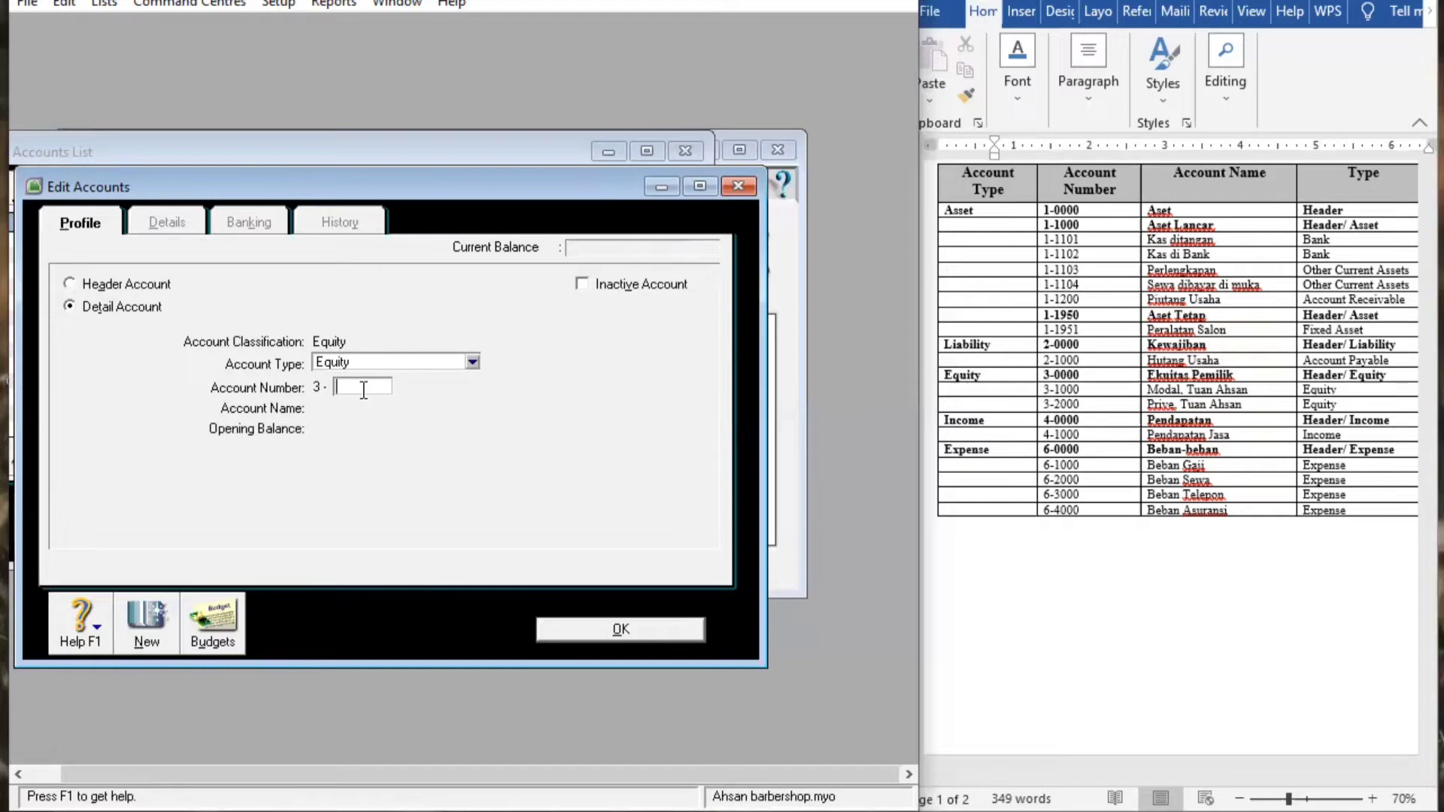
type("2000")
key("Tab")
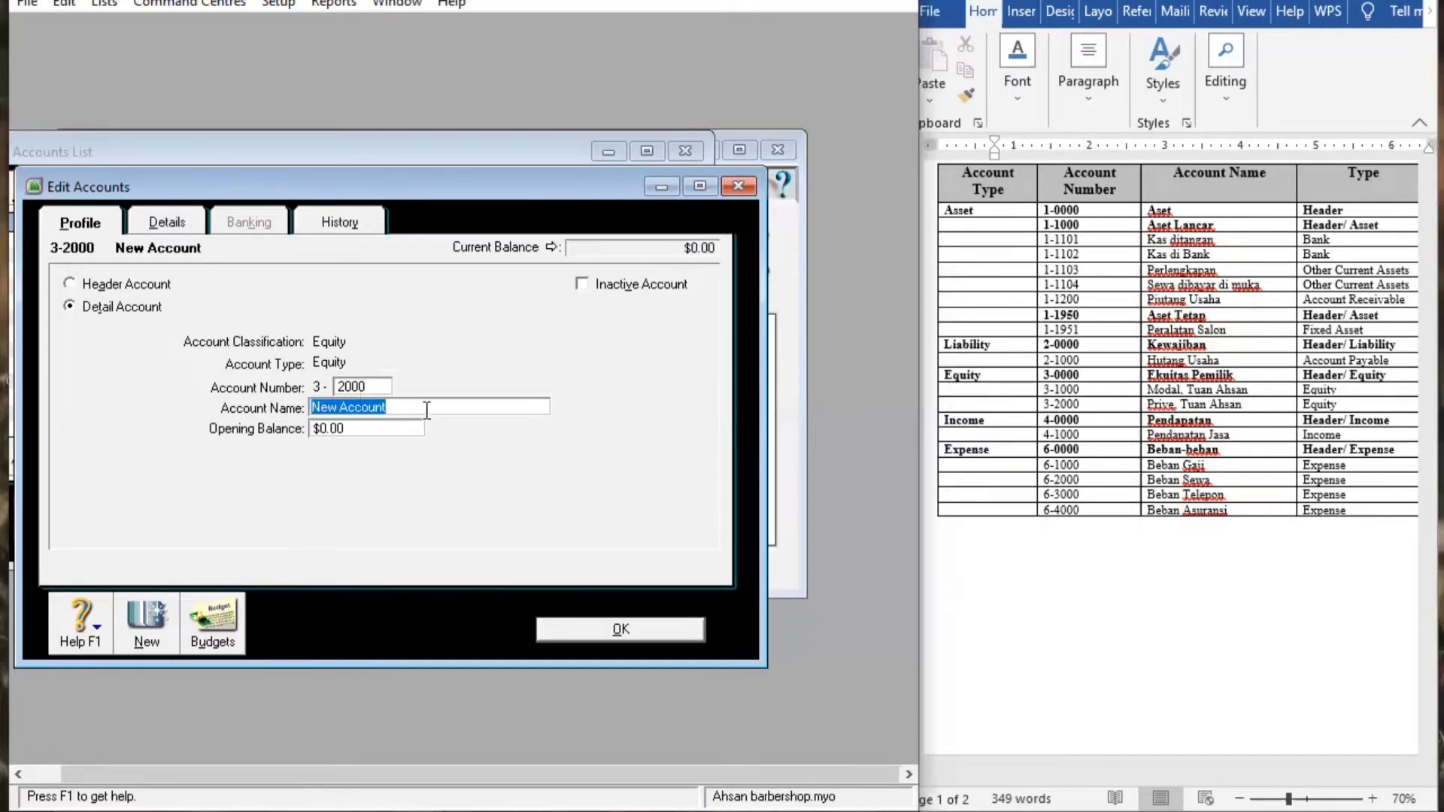
key("BackSpace")
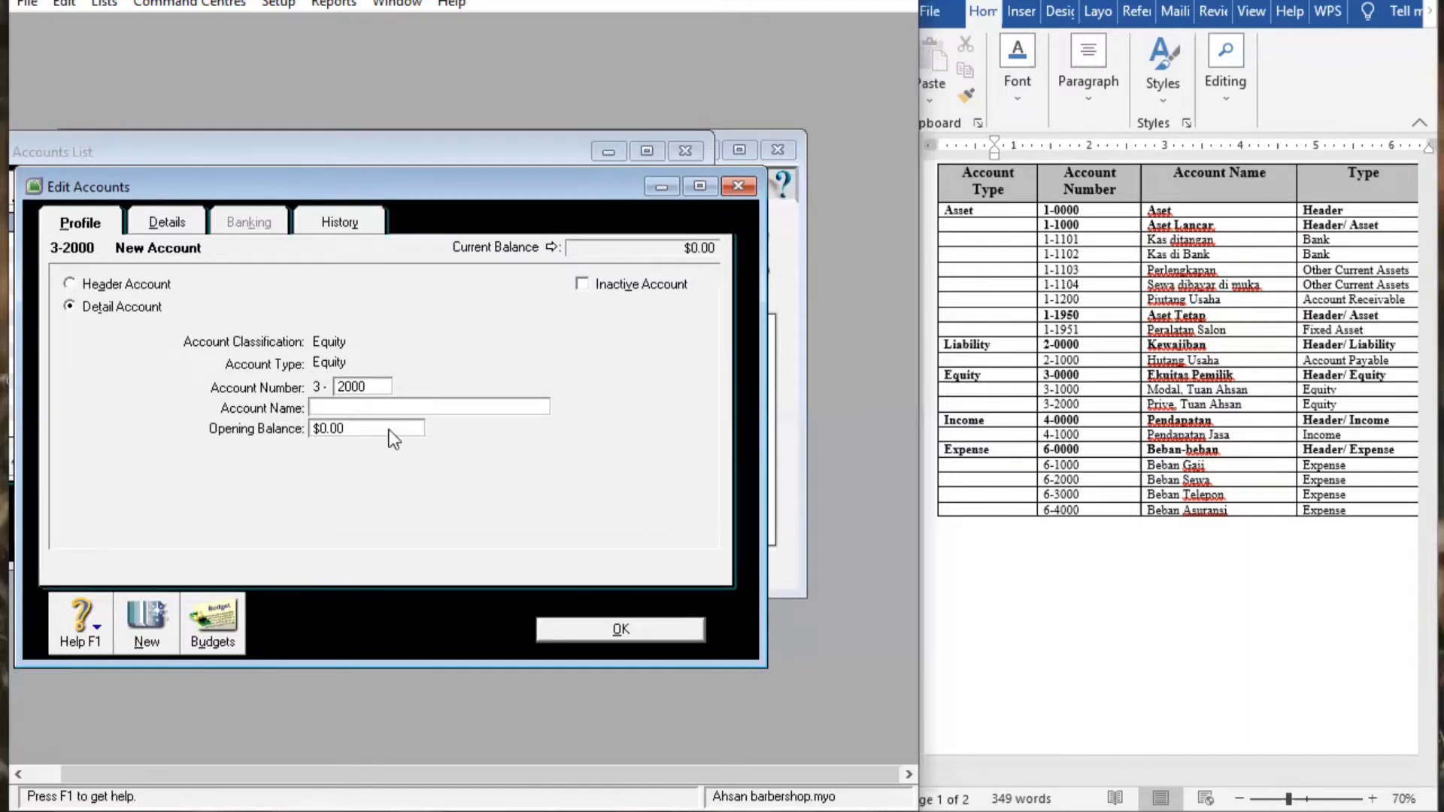
type("P")
type("rive ")
type("Tr A")
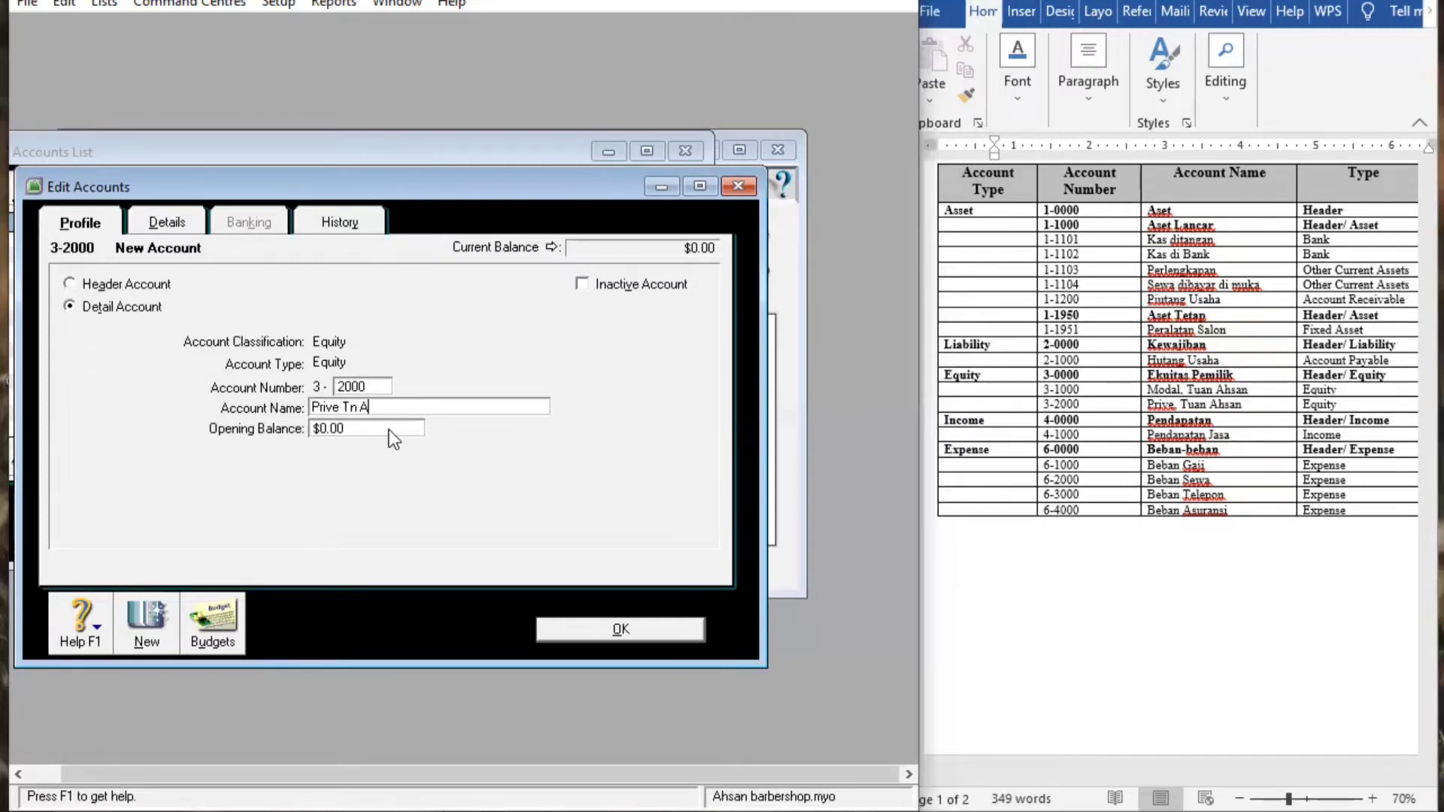
type("hsan")
left_click(593, 632)
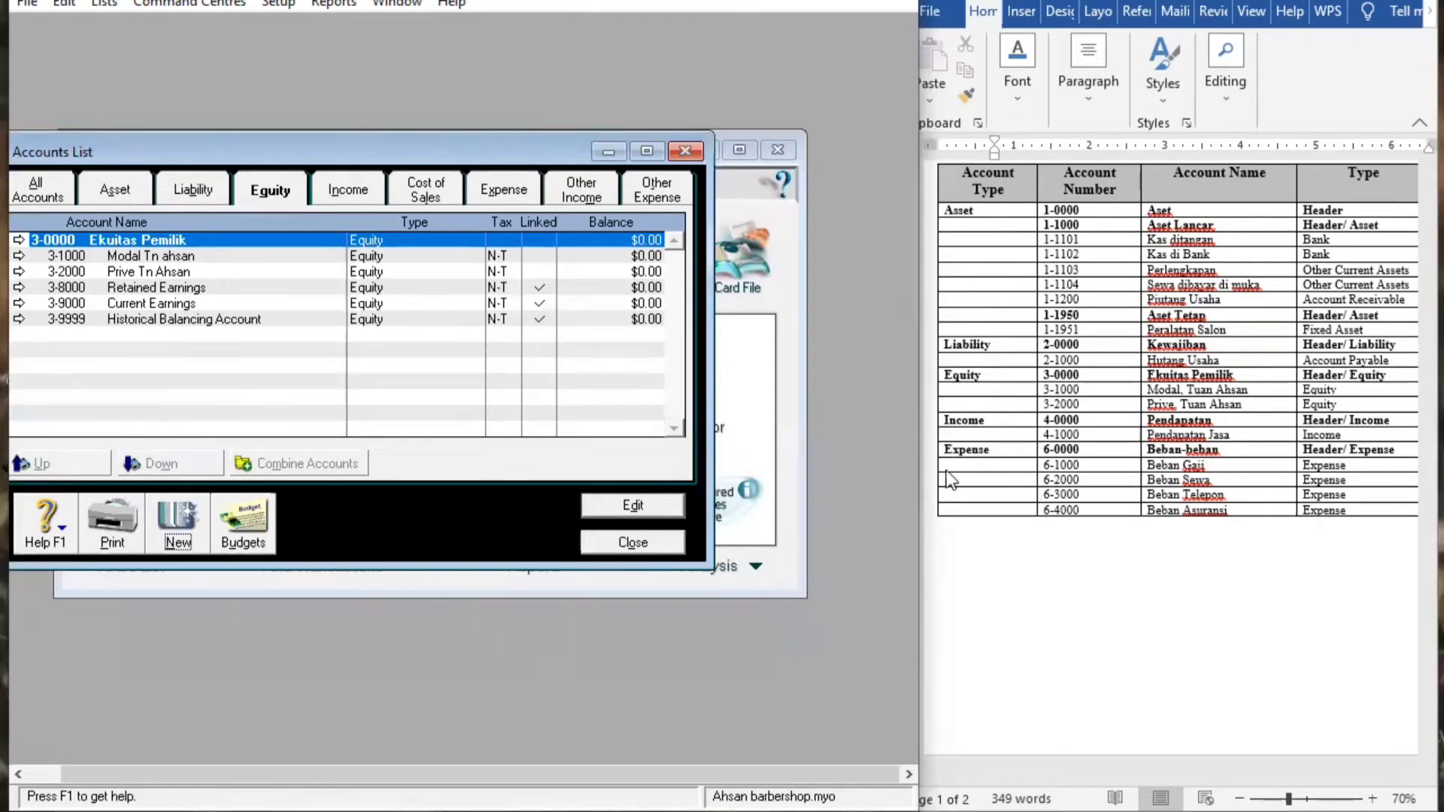
Rename income header 4-0000 from Income to Pendapatan
left_click(352, 204)
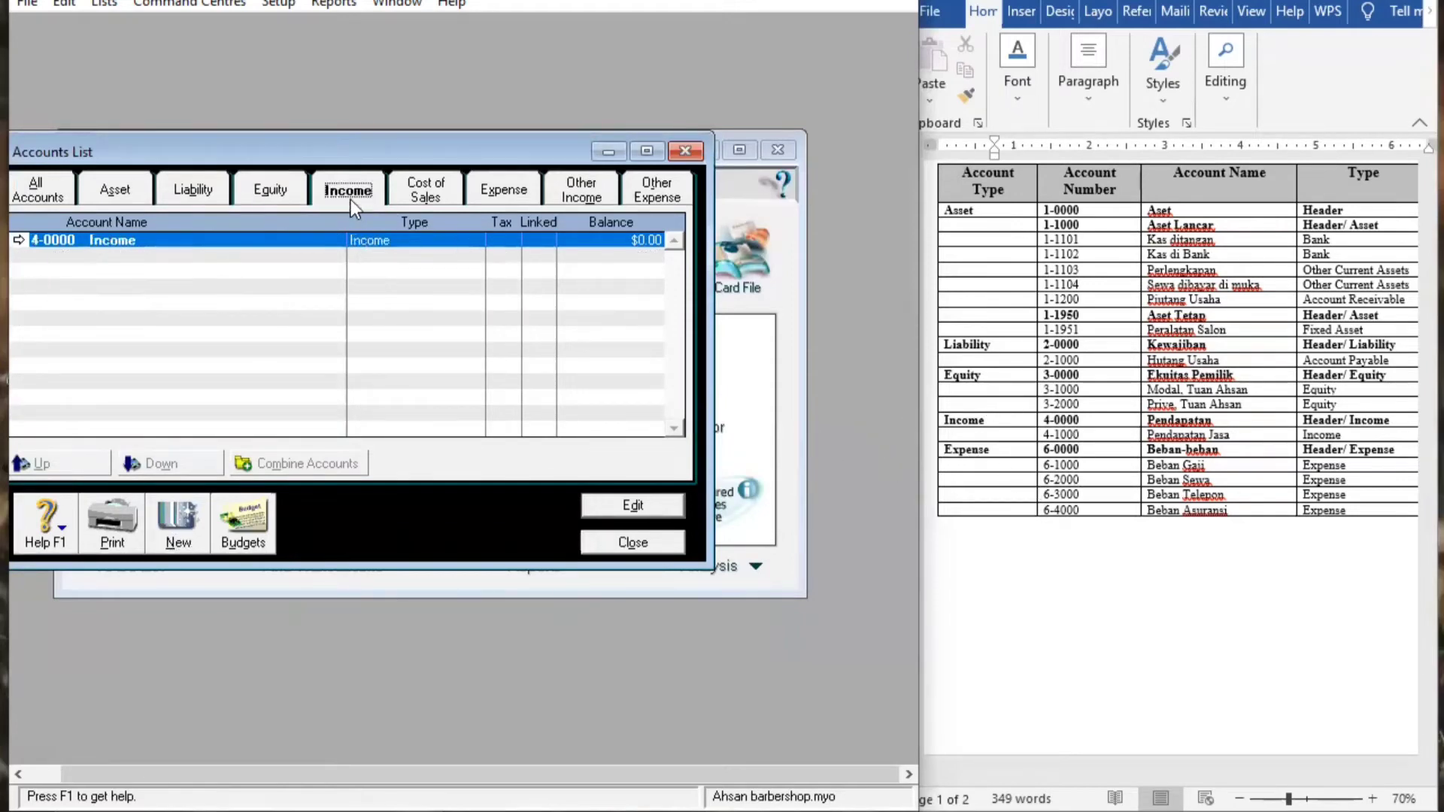
double_click(129, 242)
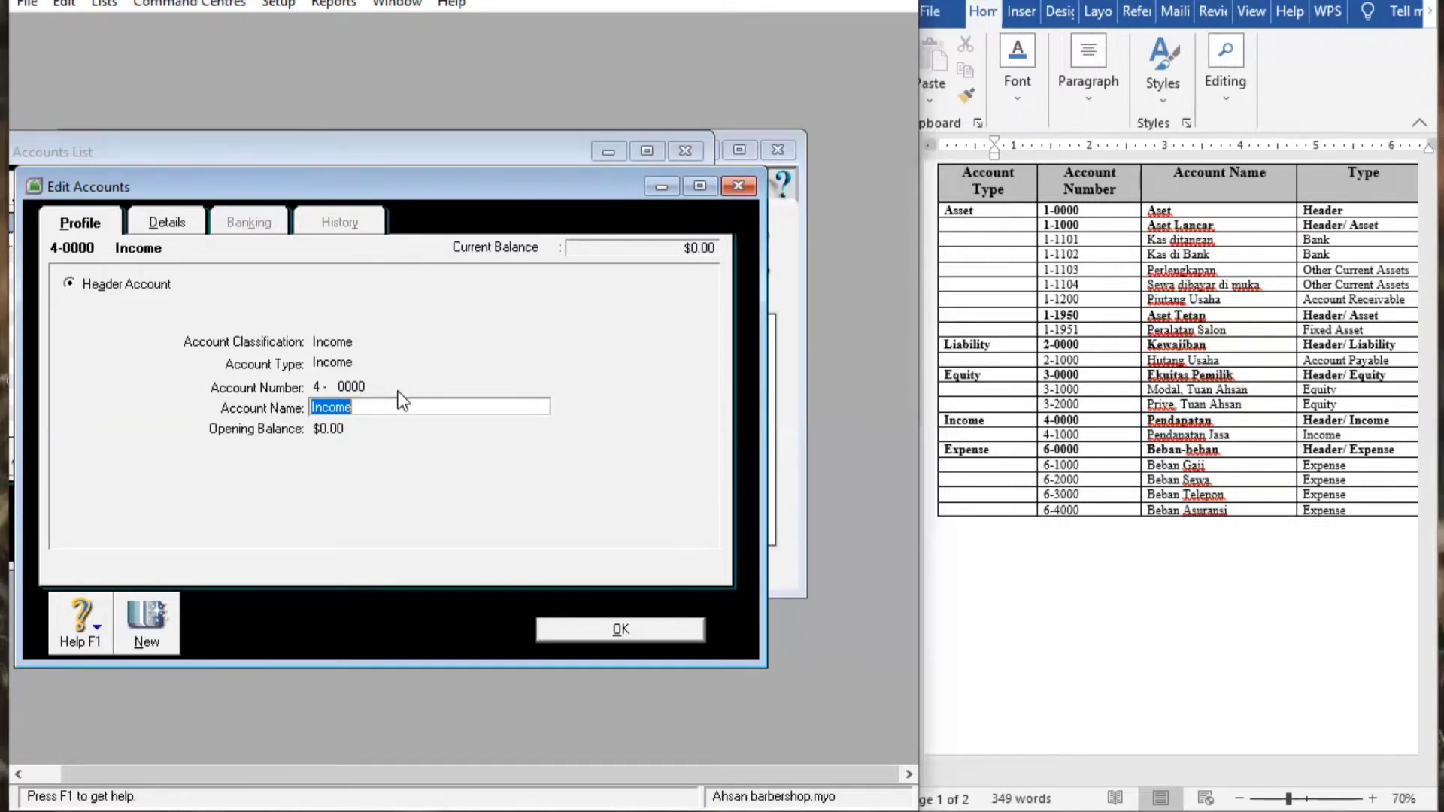
key("BackSpace")
type("Pendapata")
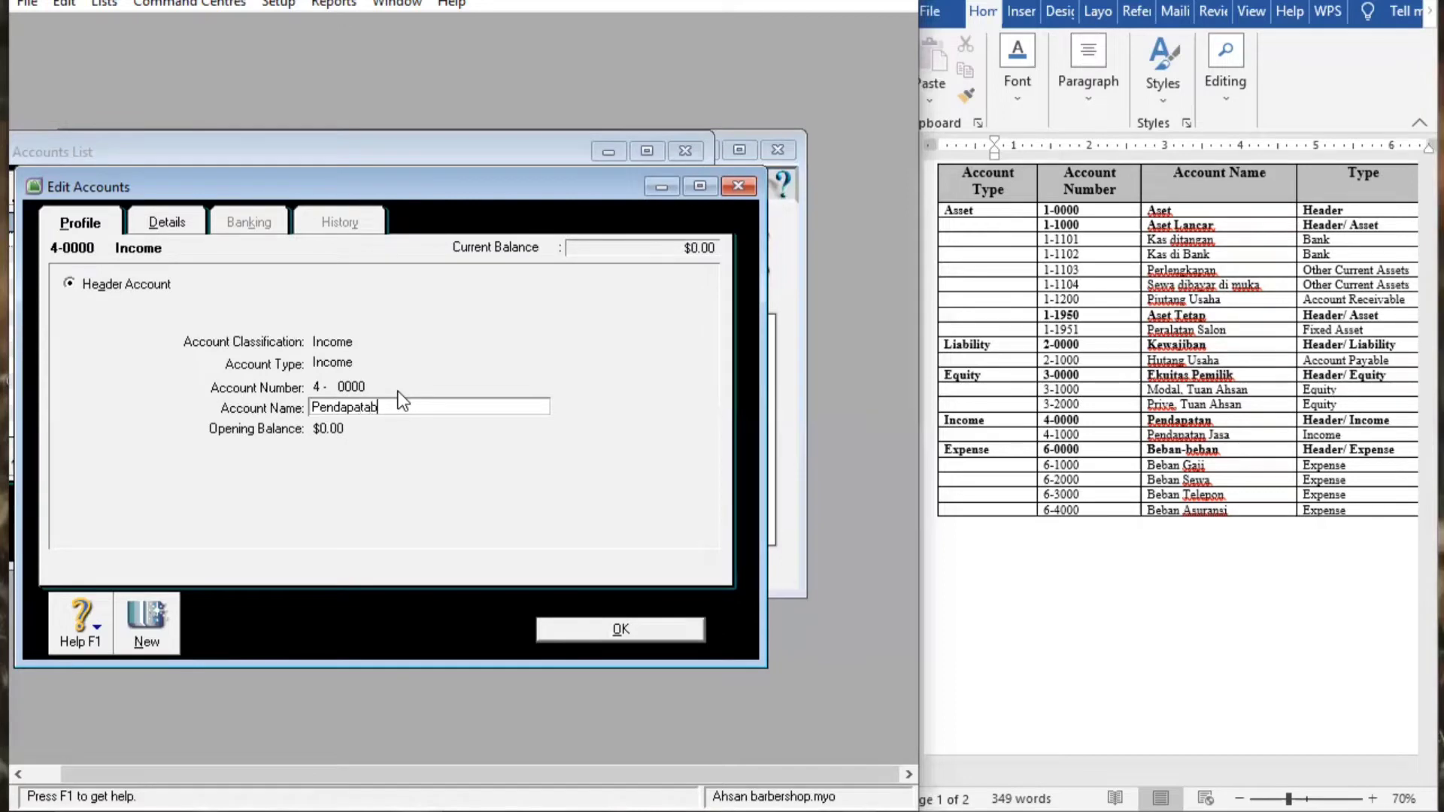
type("n")
left_click(618, 631)
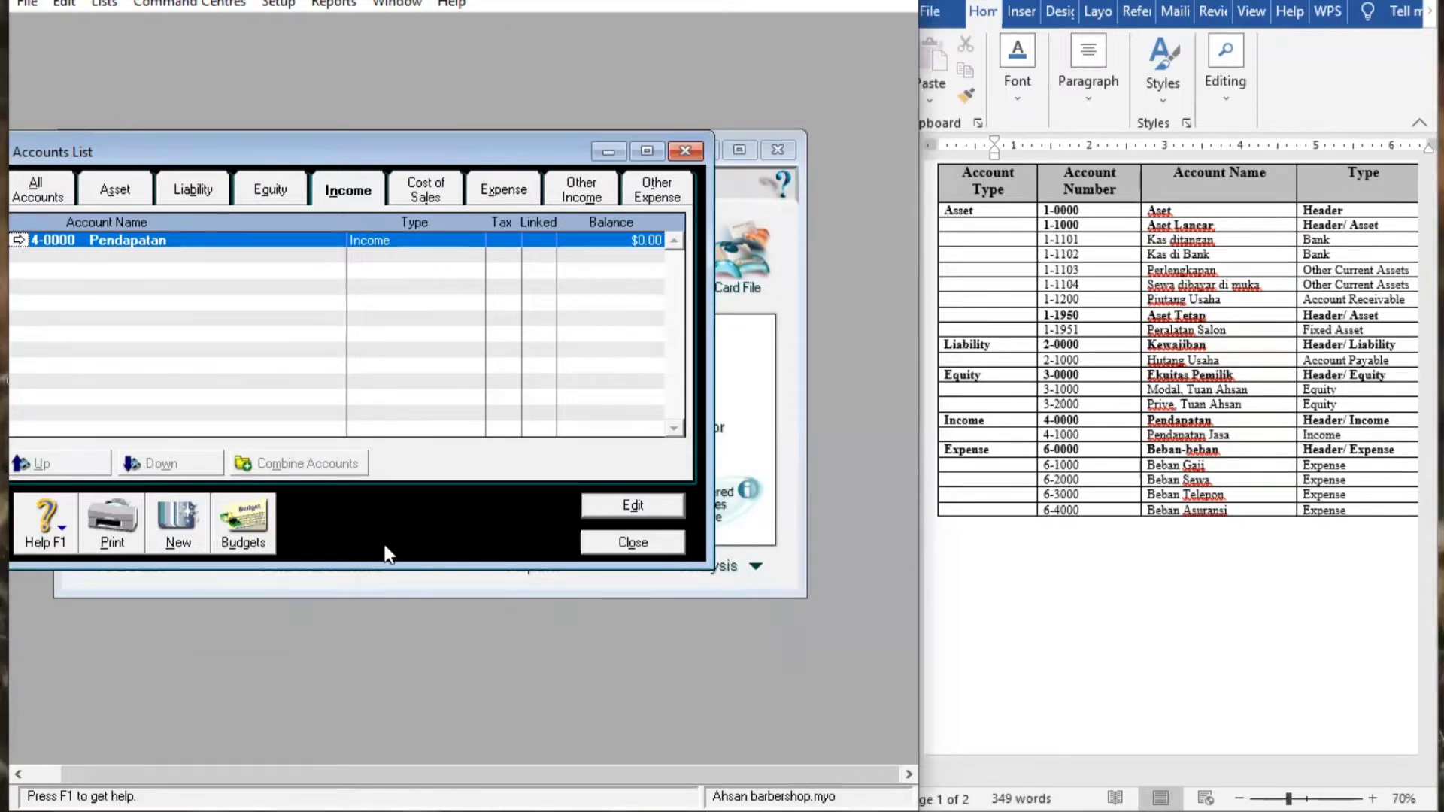
Set up Income detail account 4-1000 and name it Pendapatan Jasa
left_click(188, 521)
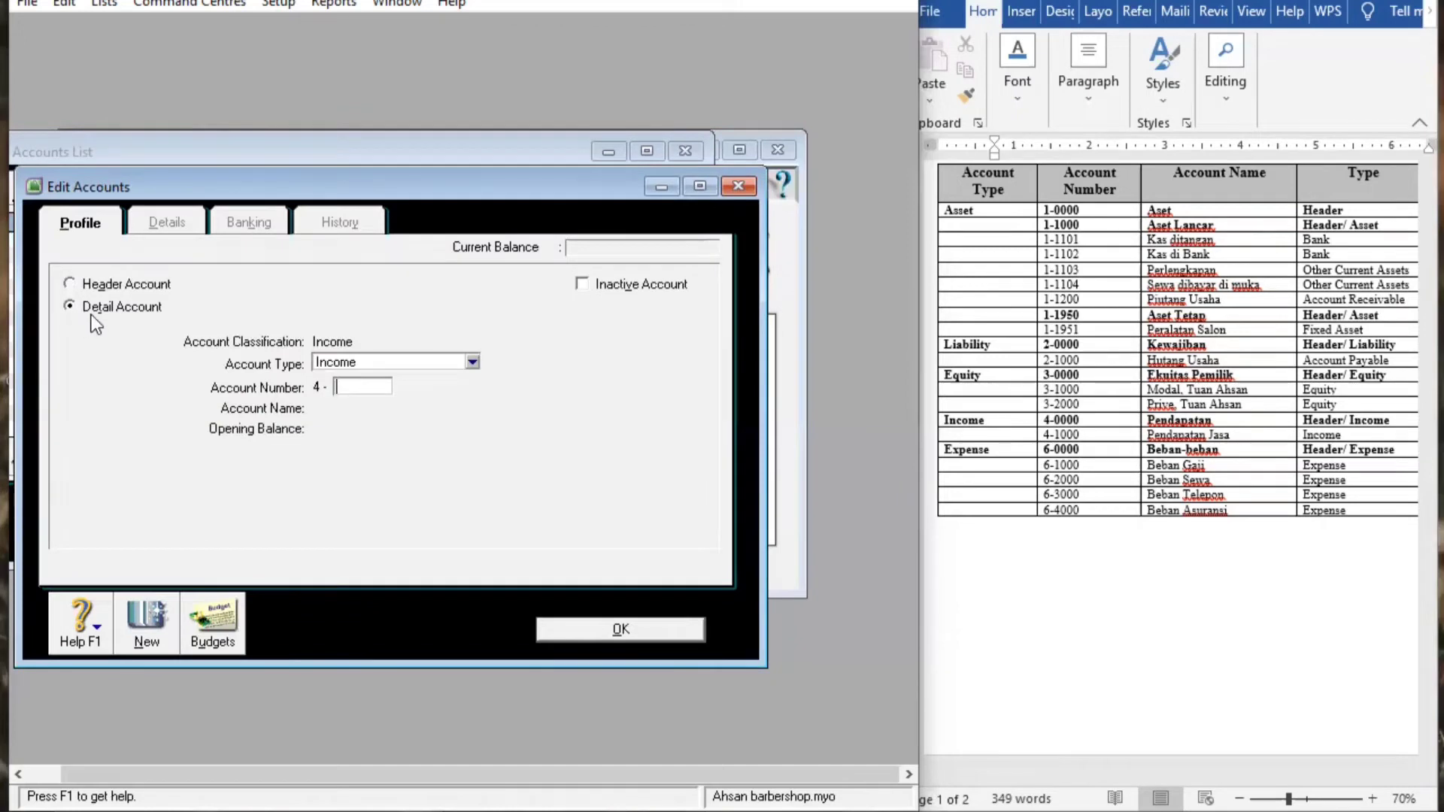
left_click(477, 362)
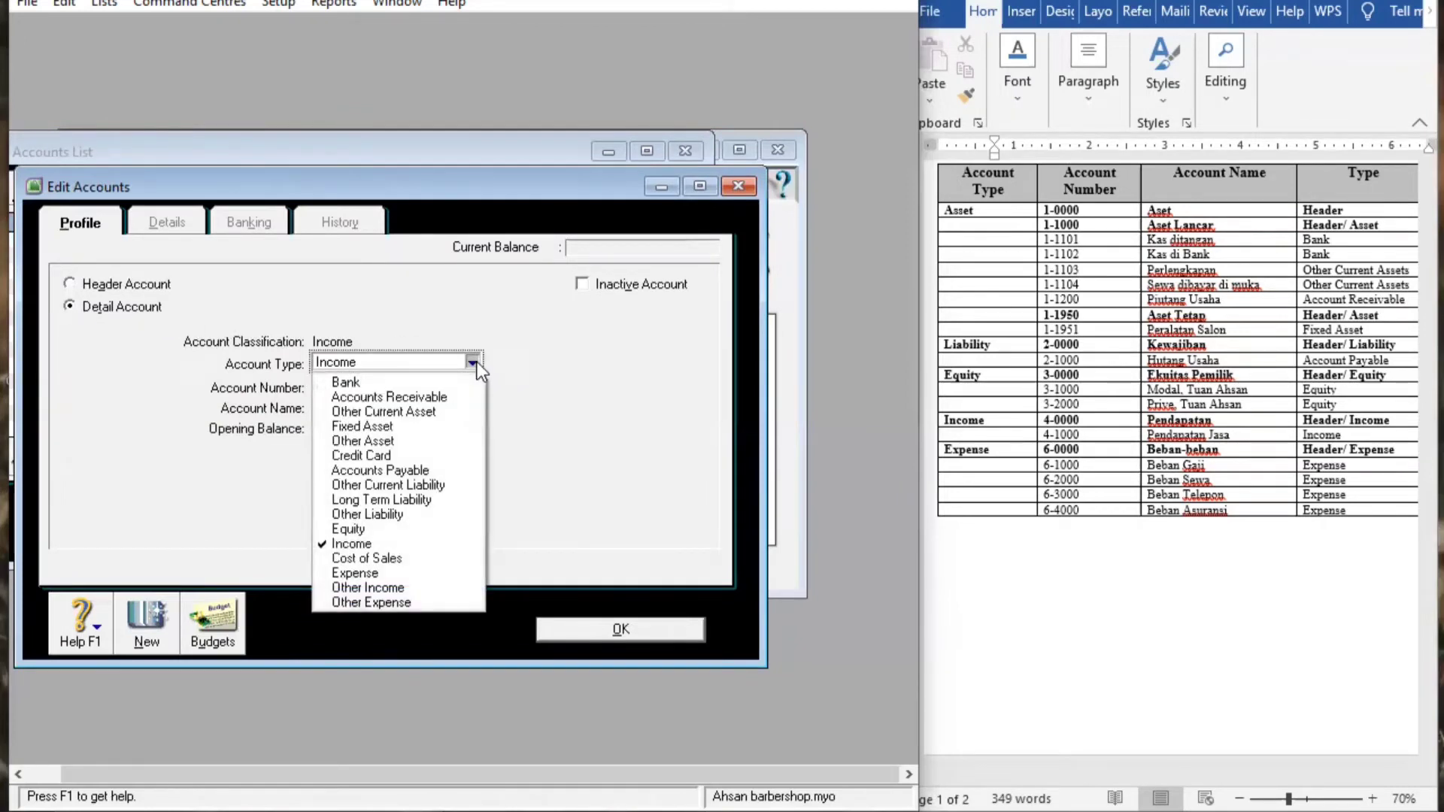
left_click(424, 544)
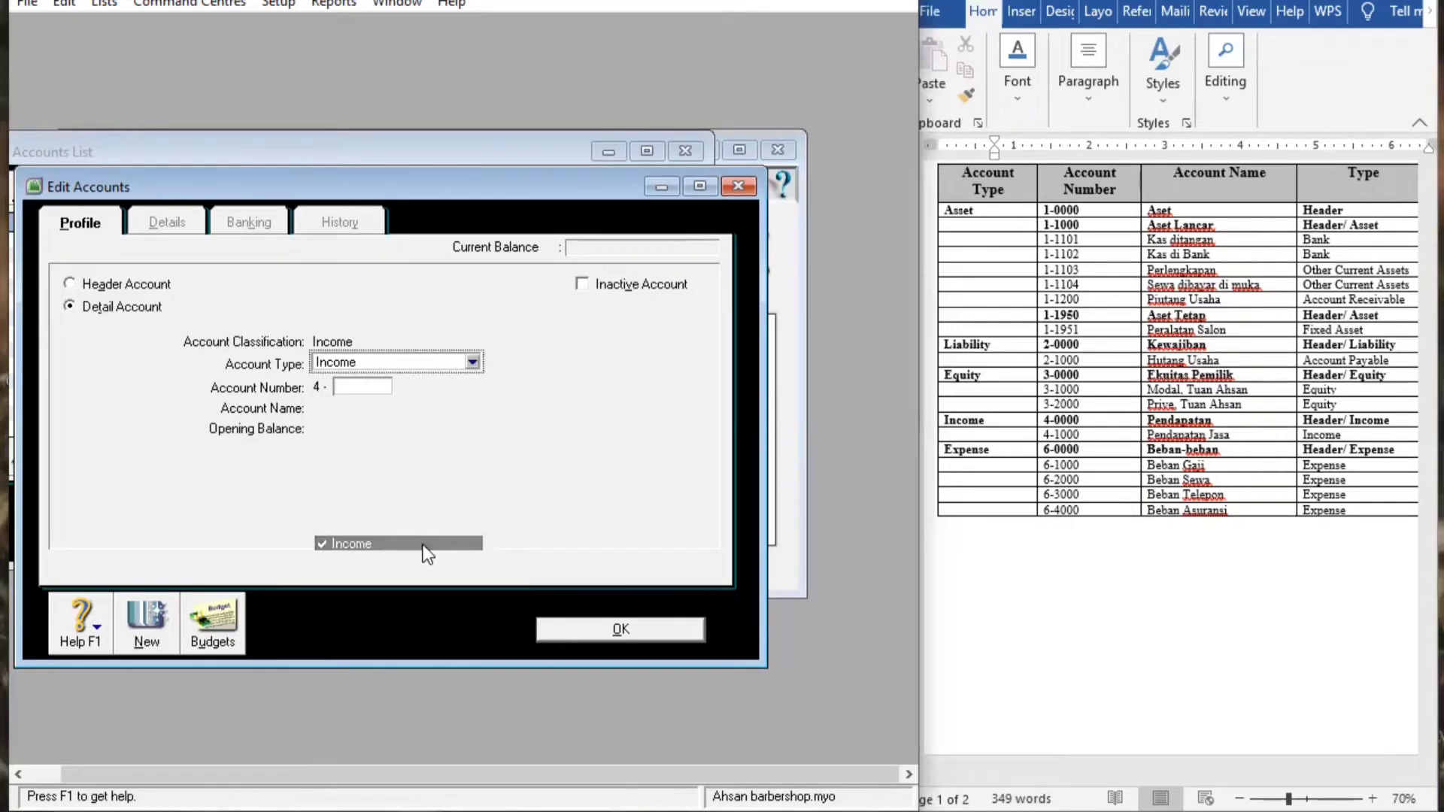
left_click(346, 390)
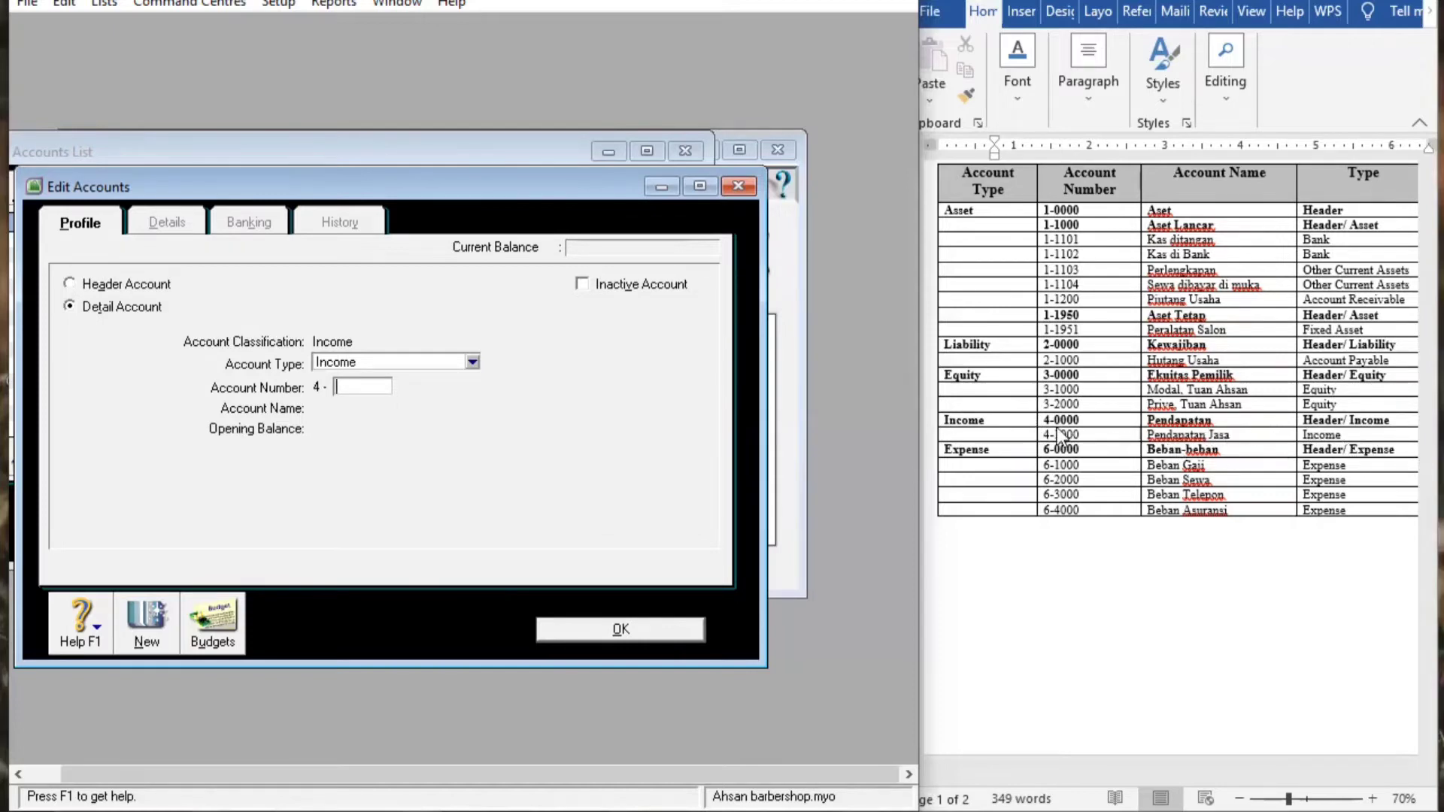
type("1000")
key("Tab")
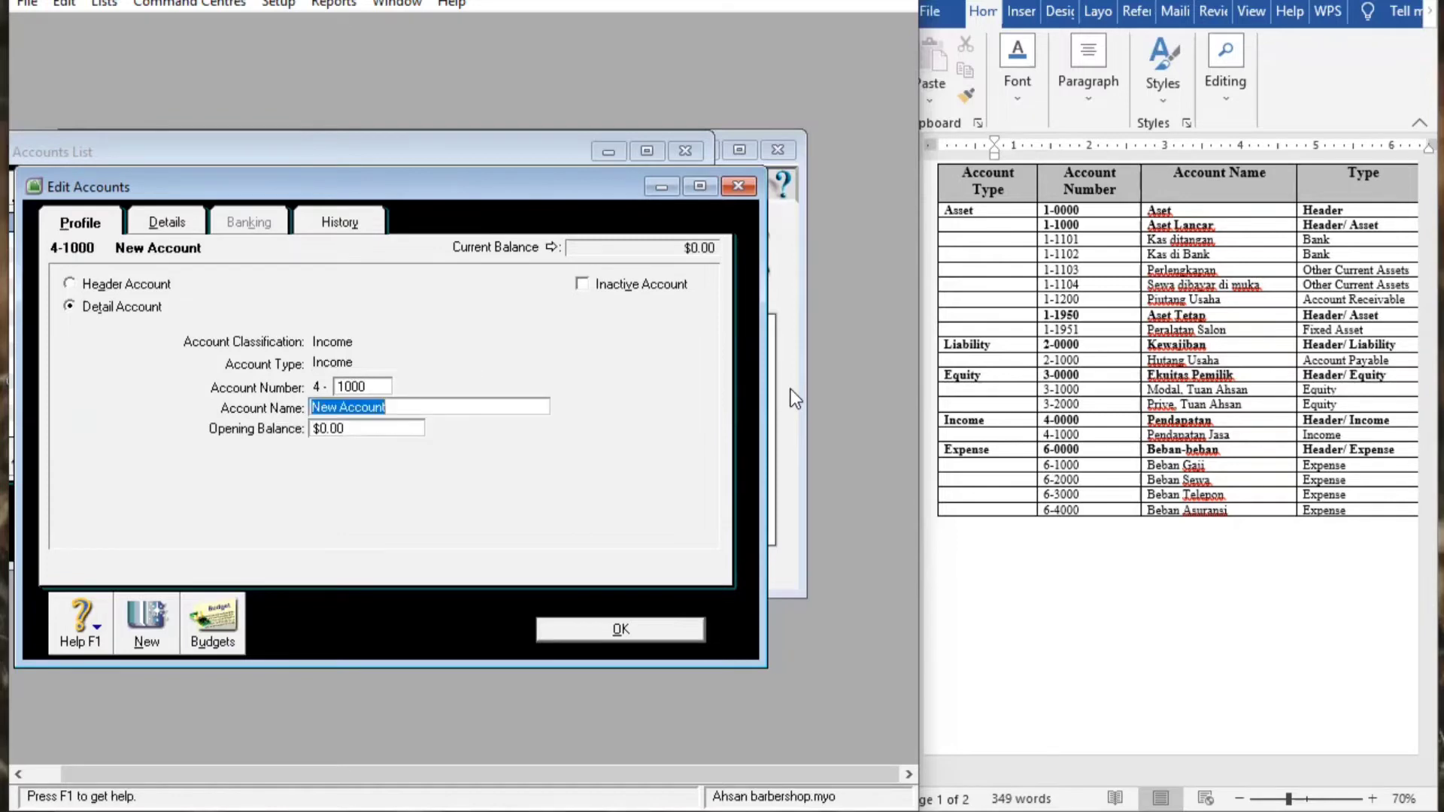
left_click(482, 410)
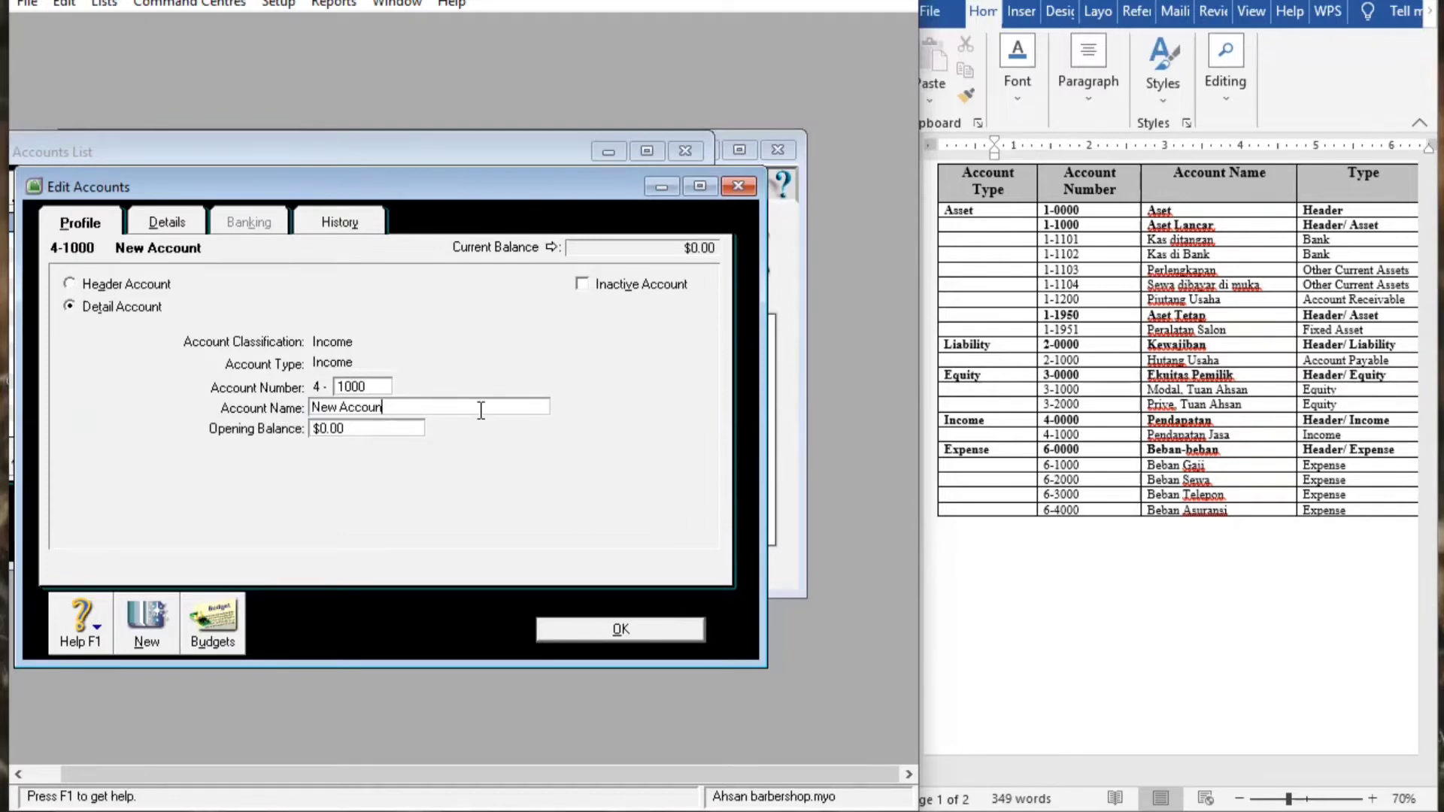
key("BackSpace")
key("BackSpace")
key("BackSpace")
key("BackSpace")
key("BackSpace")
key("BackSpace")
key("BackSpace")
key("BackSpace")
key("BackSpace")
key("BackSpace")
key("BackSpace")
type("Pendapatan Jasa")
Save account 4-1000, check the Word chart of accounts, and show the expense accounts
left_click(621, 630)
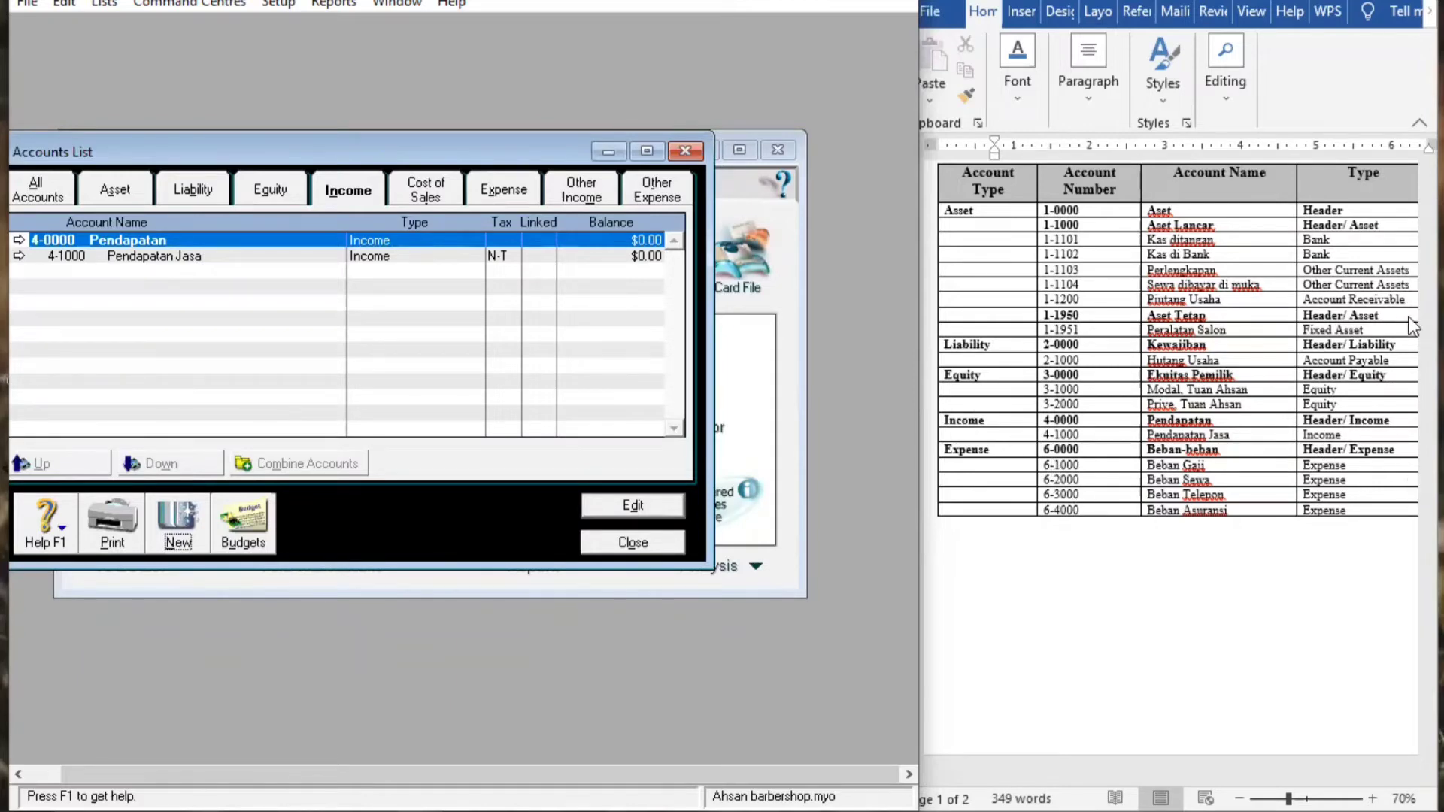
left_click(1413, 399)
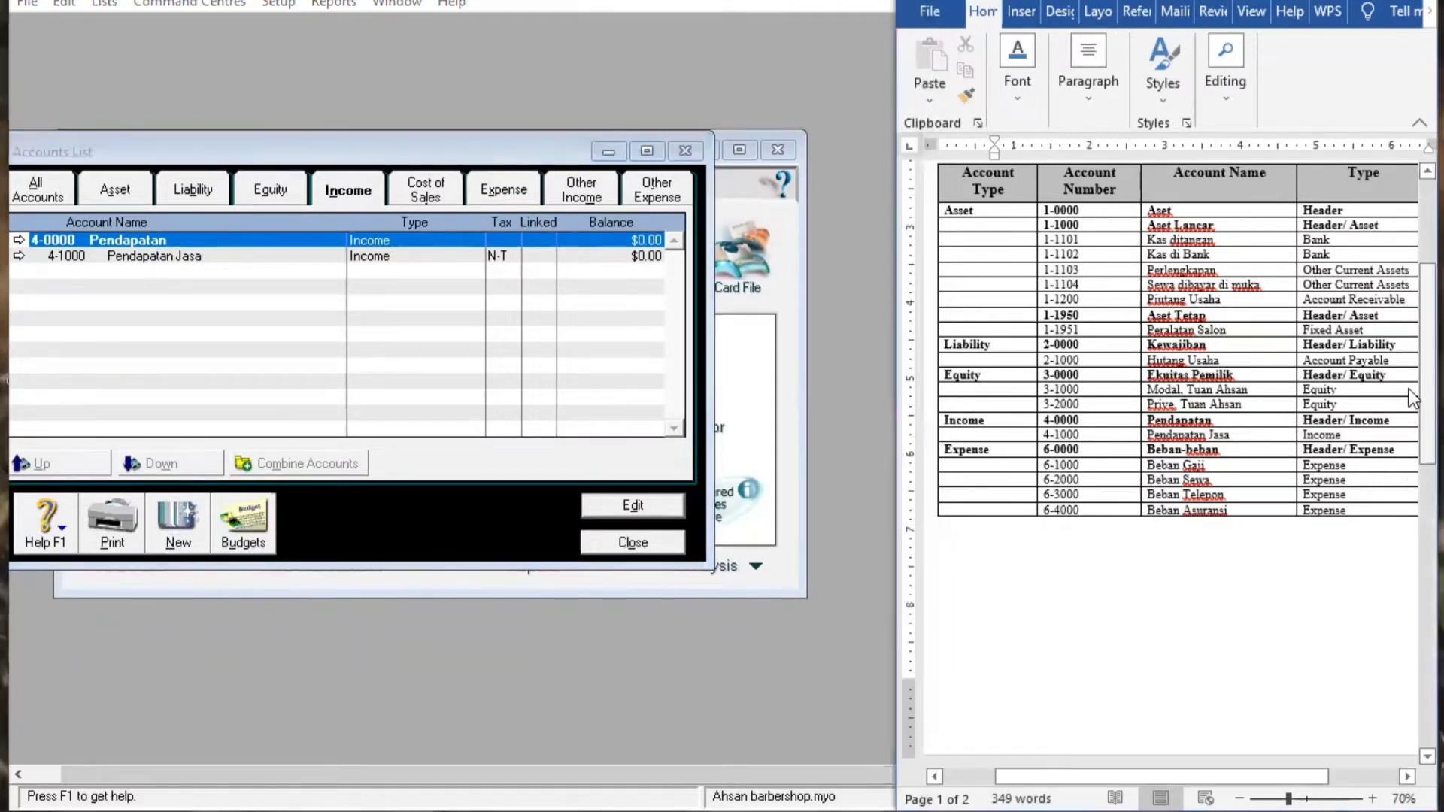
left_click_drag(1409, 390, 1413, 445)
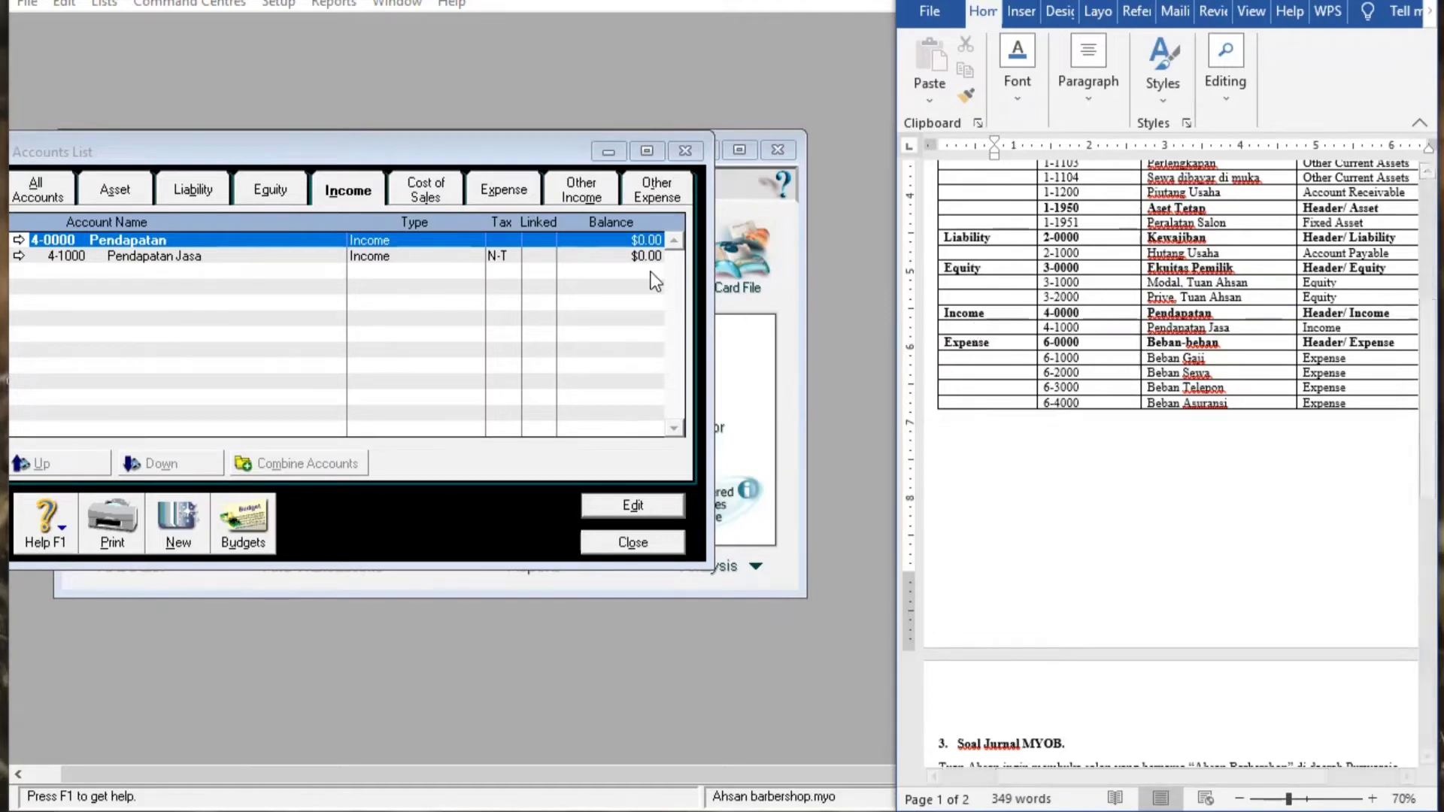
left_click(495, 196)
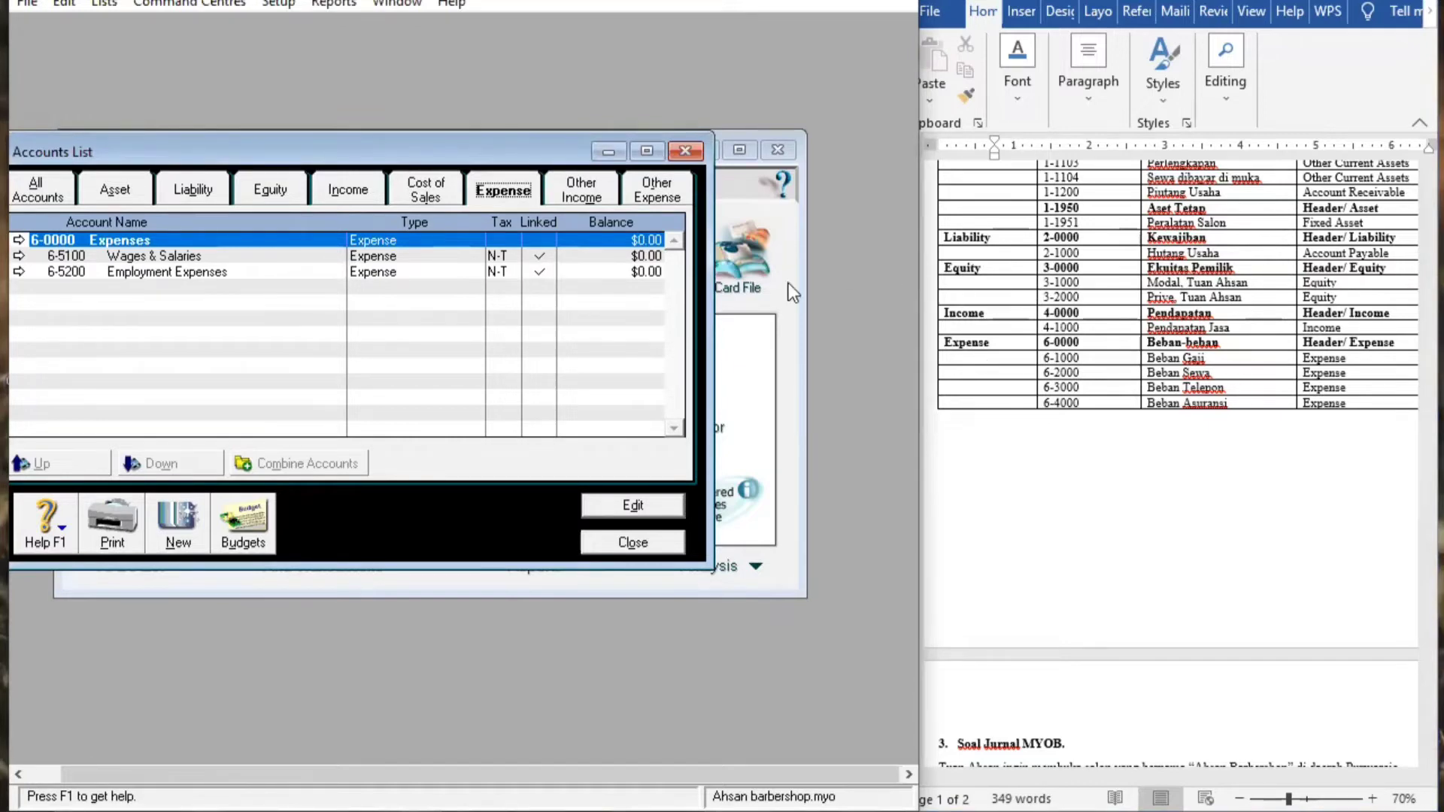
Rename expense header 6-0000 from Expenses to Beban-Beban
double_click(229, 239)
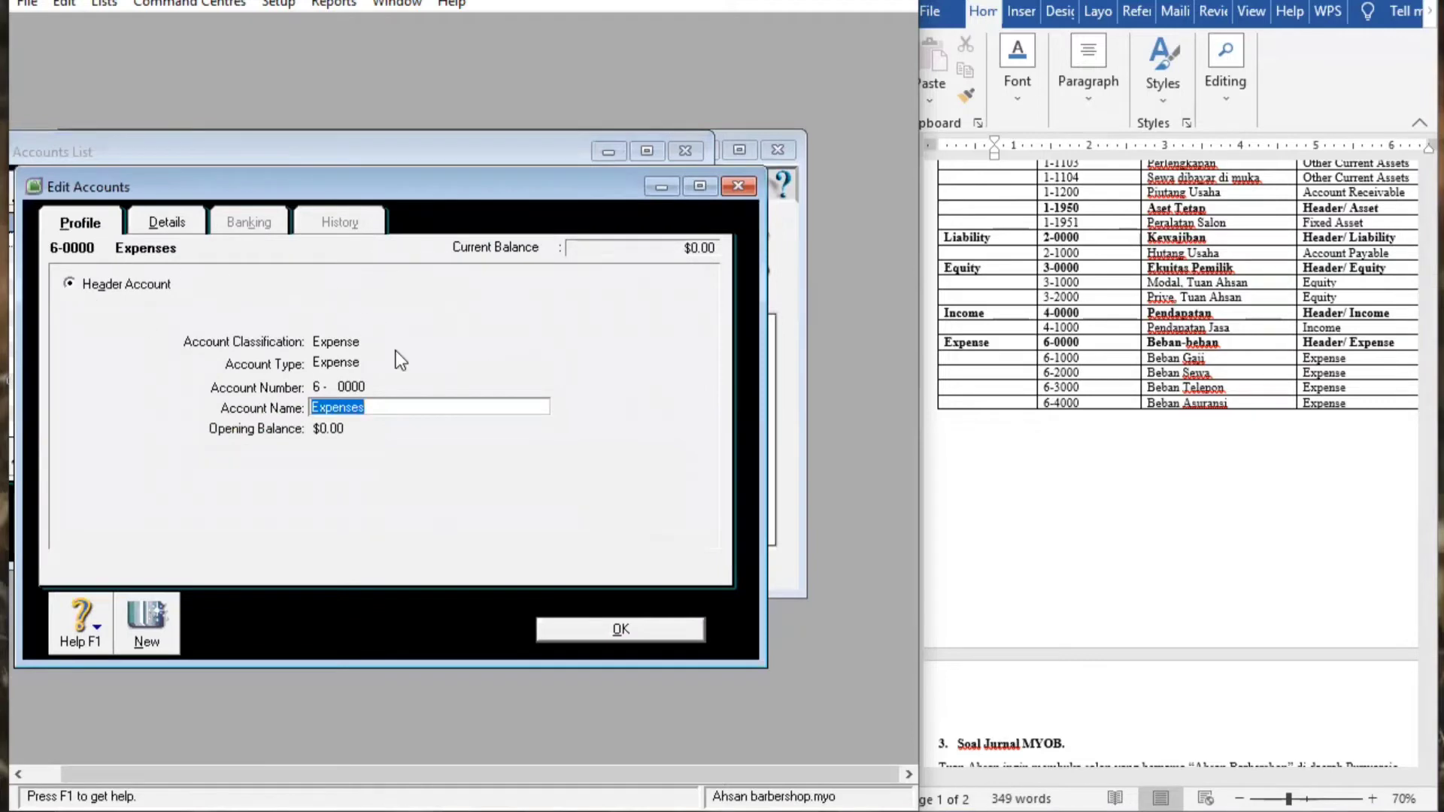
left_click(409, 407)
key("BackSpace")
key("BackSpace")
key("BackSpace")
key("BackSpace")
key("BackSpace")
key("BackSpace")
key("BackSpace")
key("BackSpace")
type("Beban-")
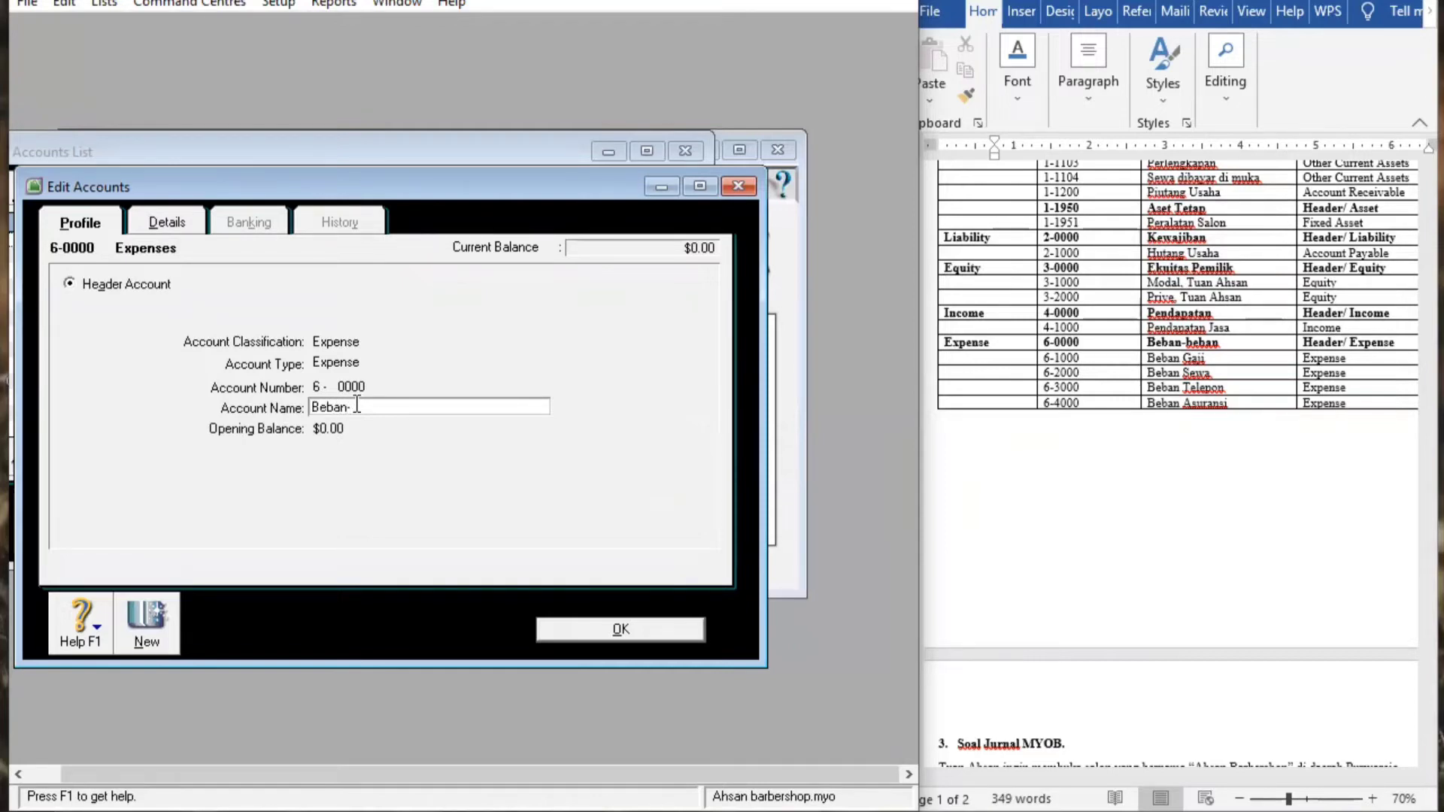
type("Beban")
left_click(603, 638)
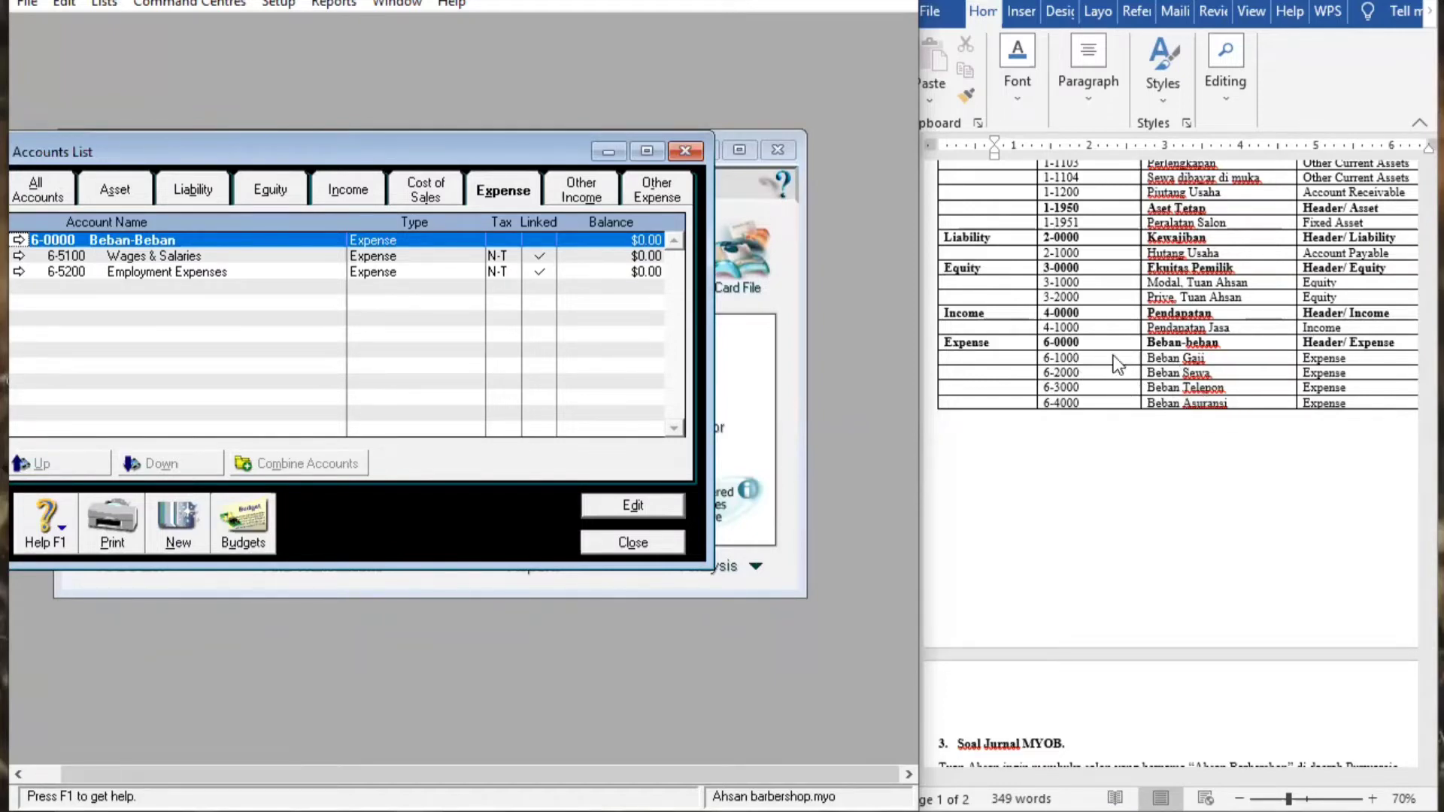
Create Expense detail account 6-1000 named Beban Gaji and save it
left_click(178, 527)
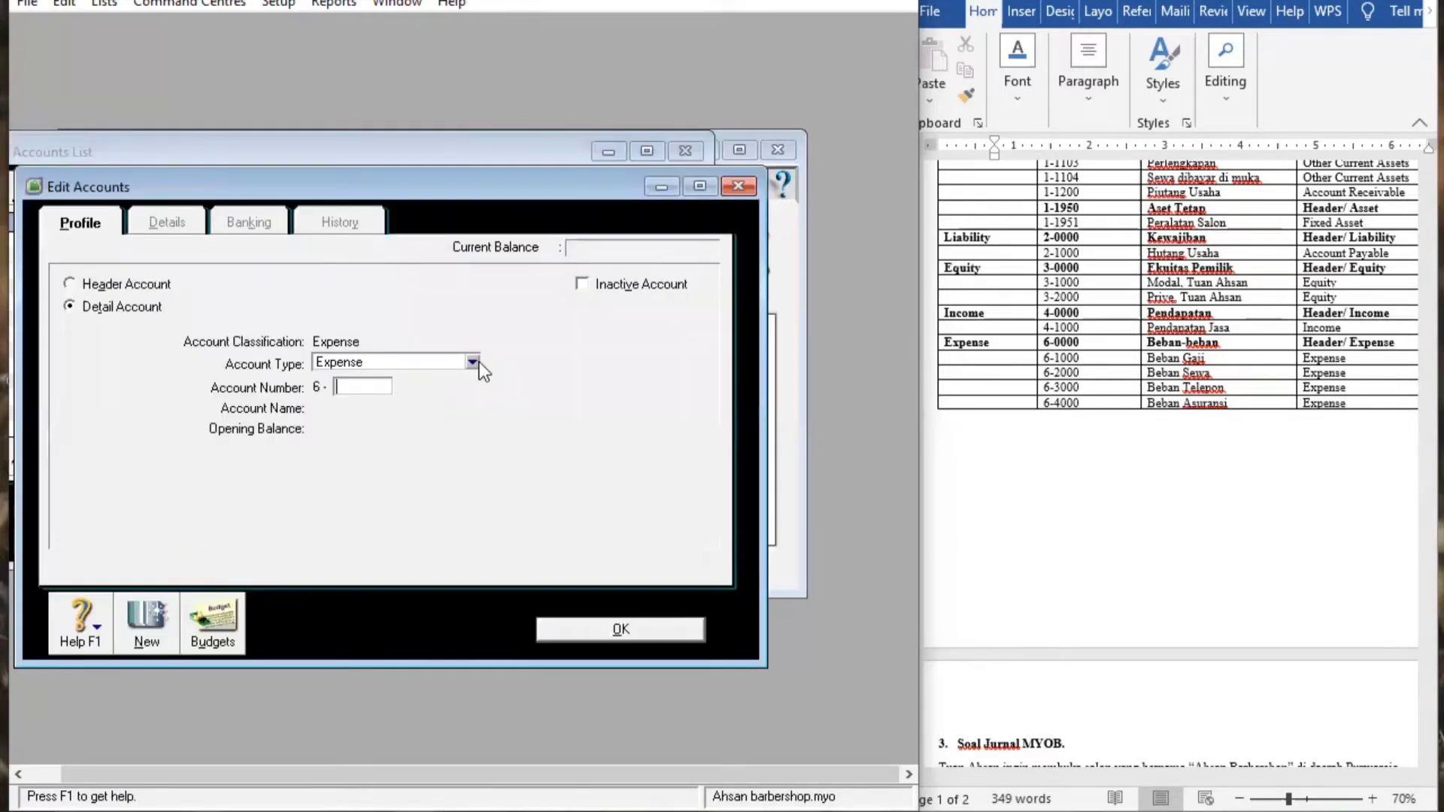
left_click(74, 304)
left_click(473, 366)
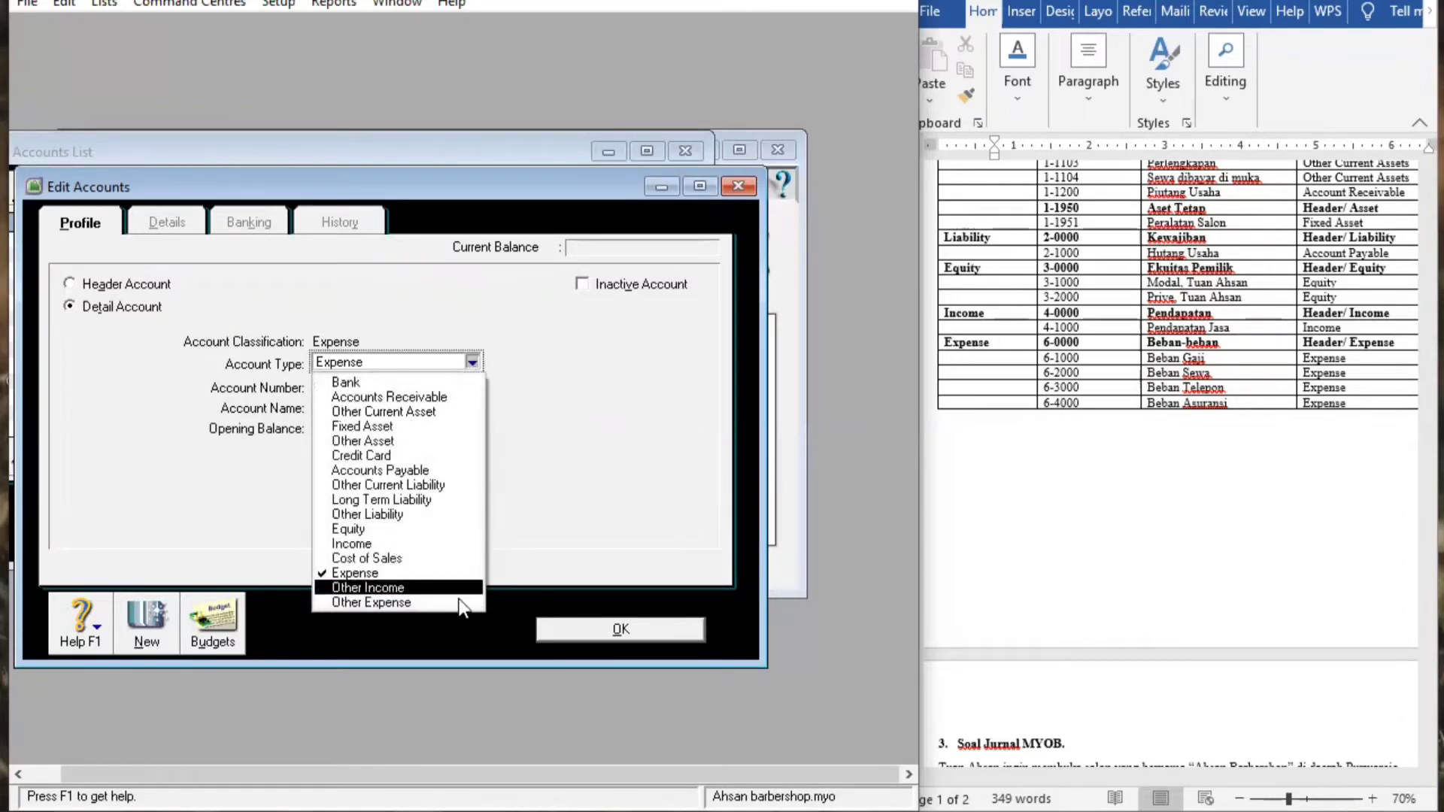
left_click(391, 573)
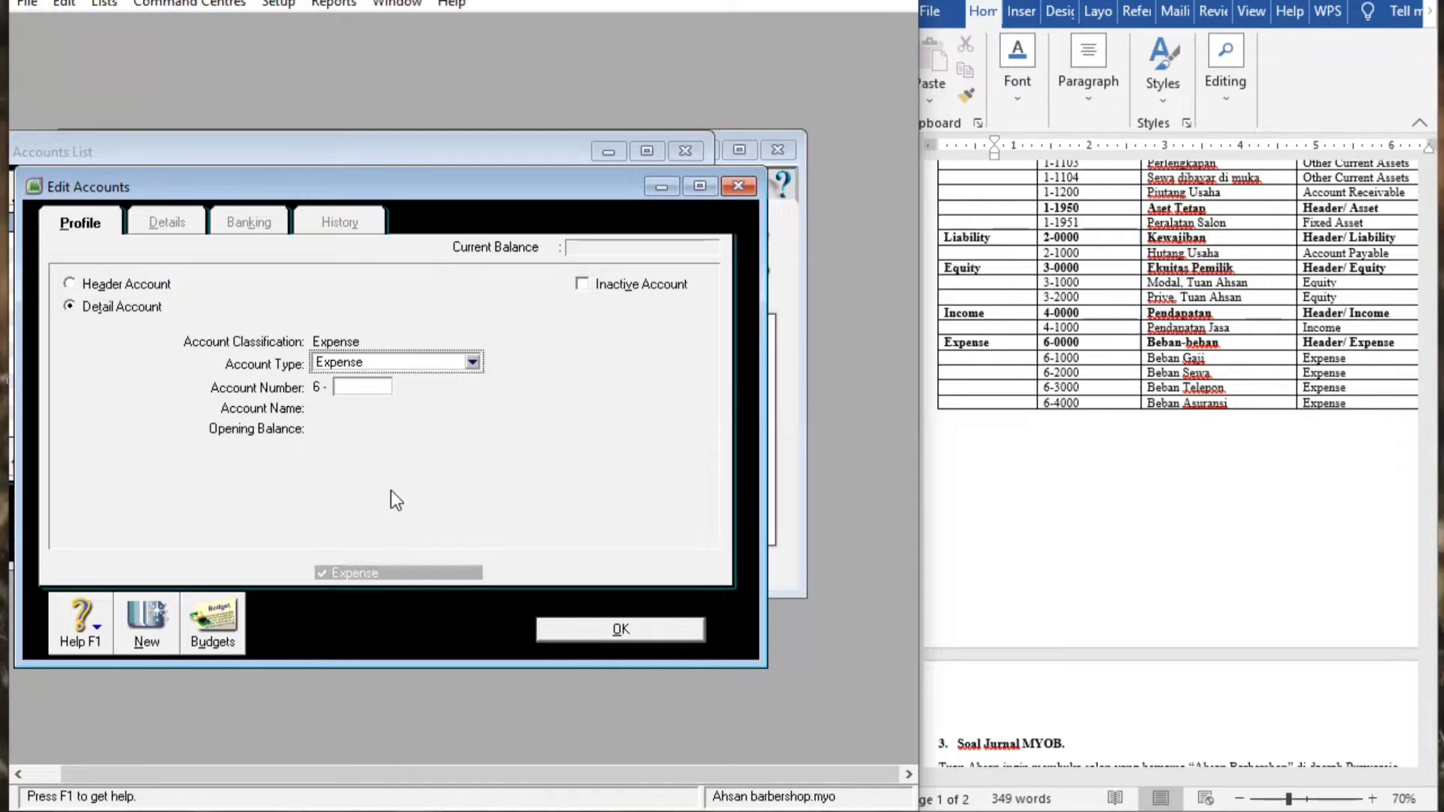
left_click(352, 384)
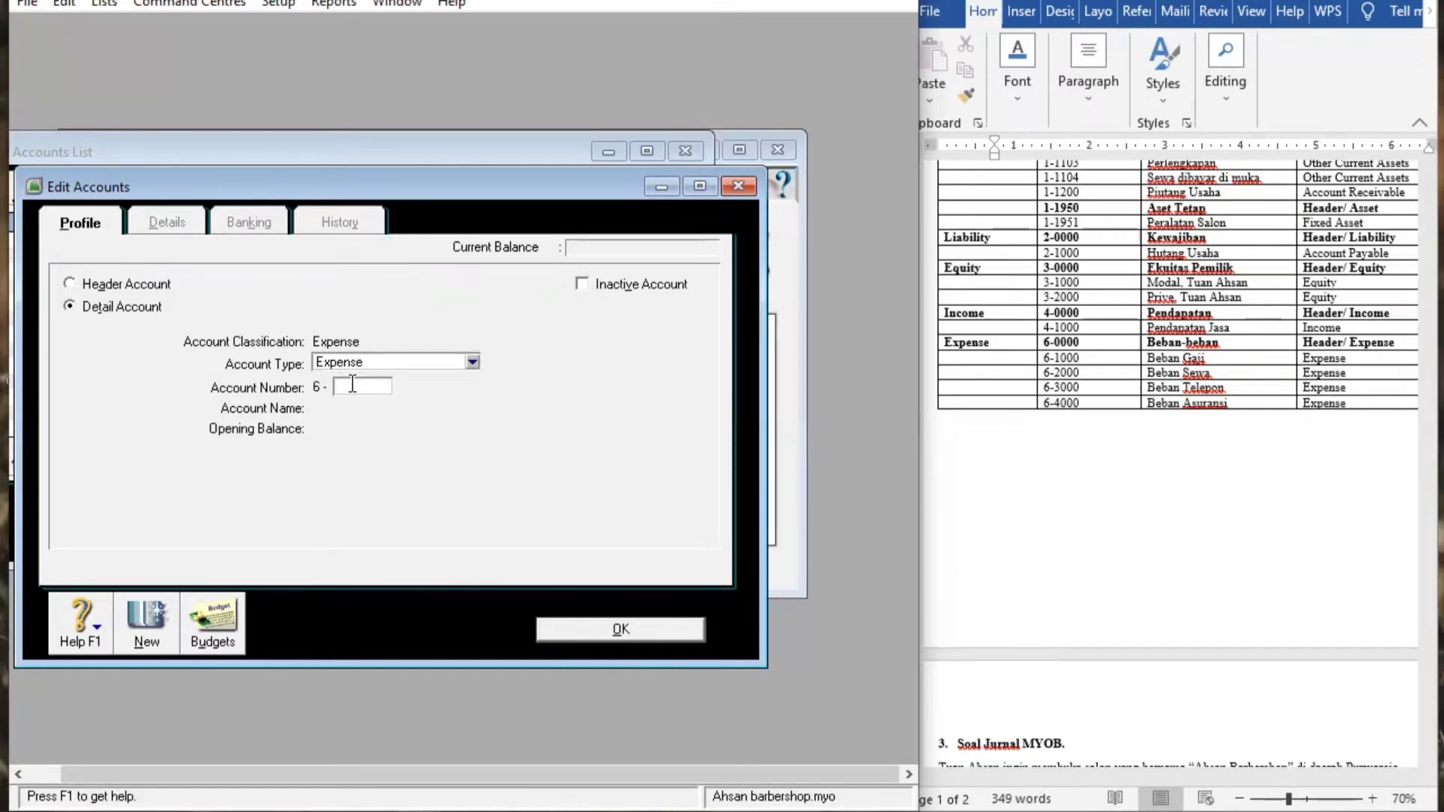
type("1000")
key("Tab")
key("BackSpace")
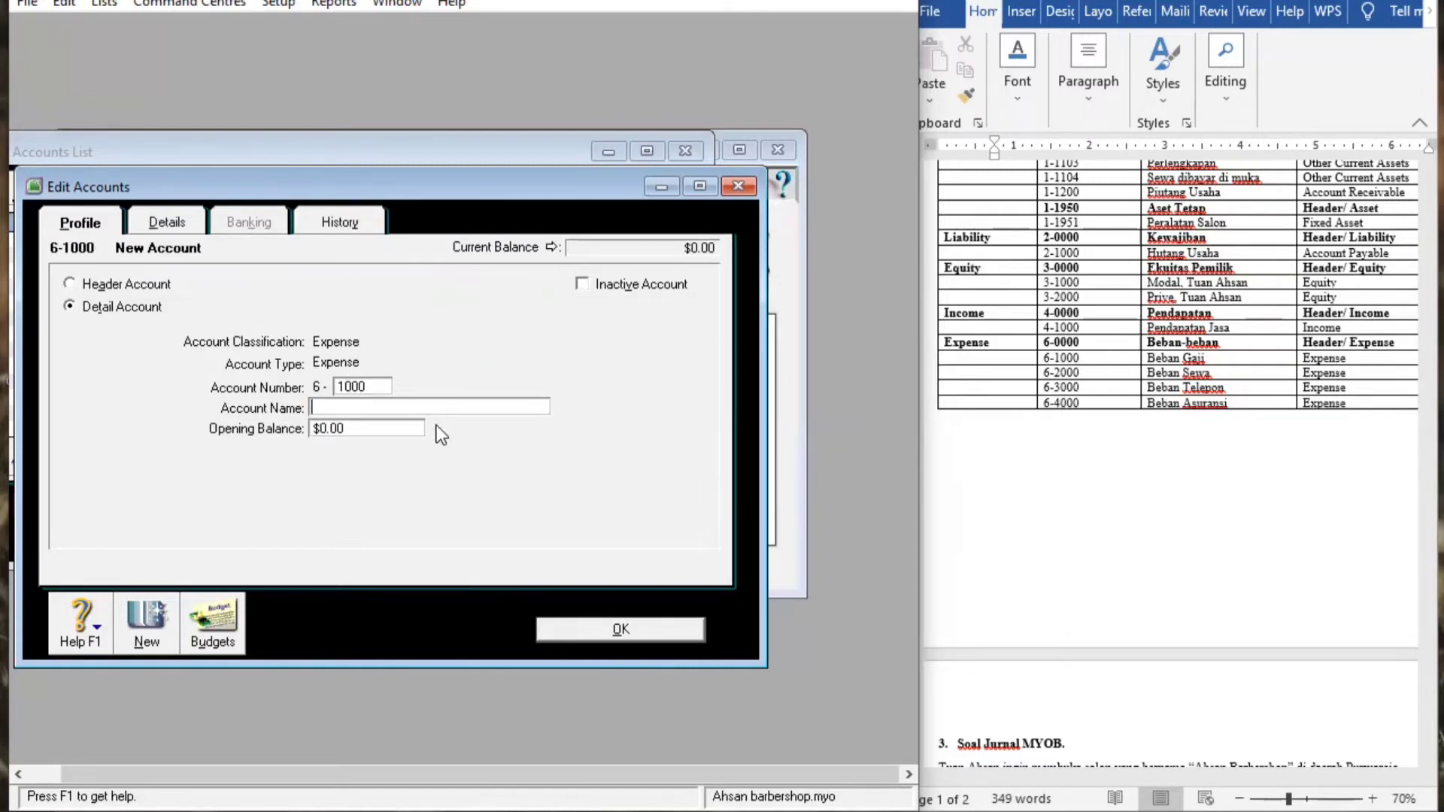
type("Beban Gaji")
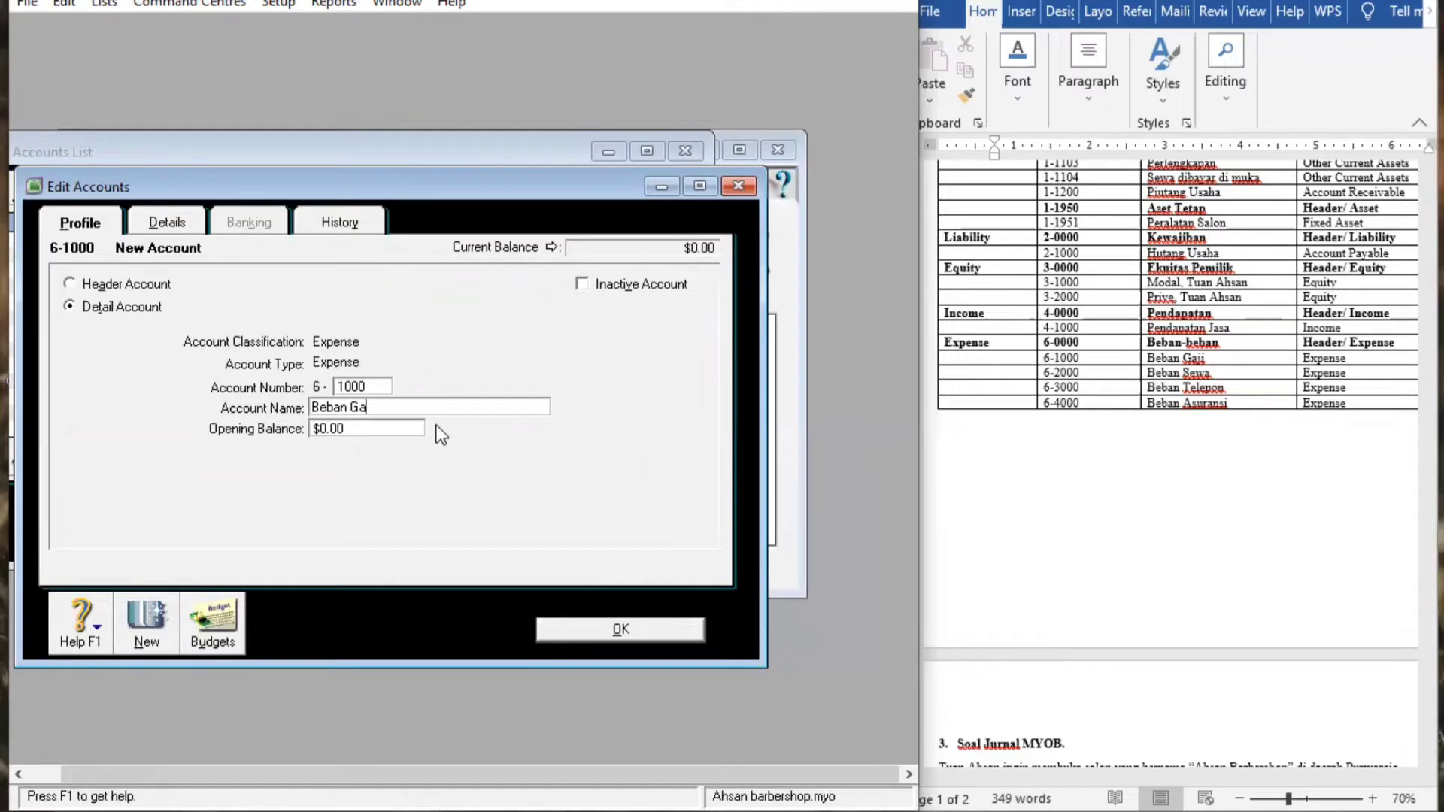
left_click(613, 630)
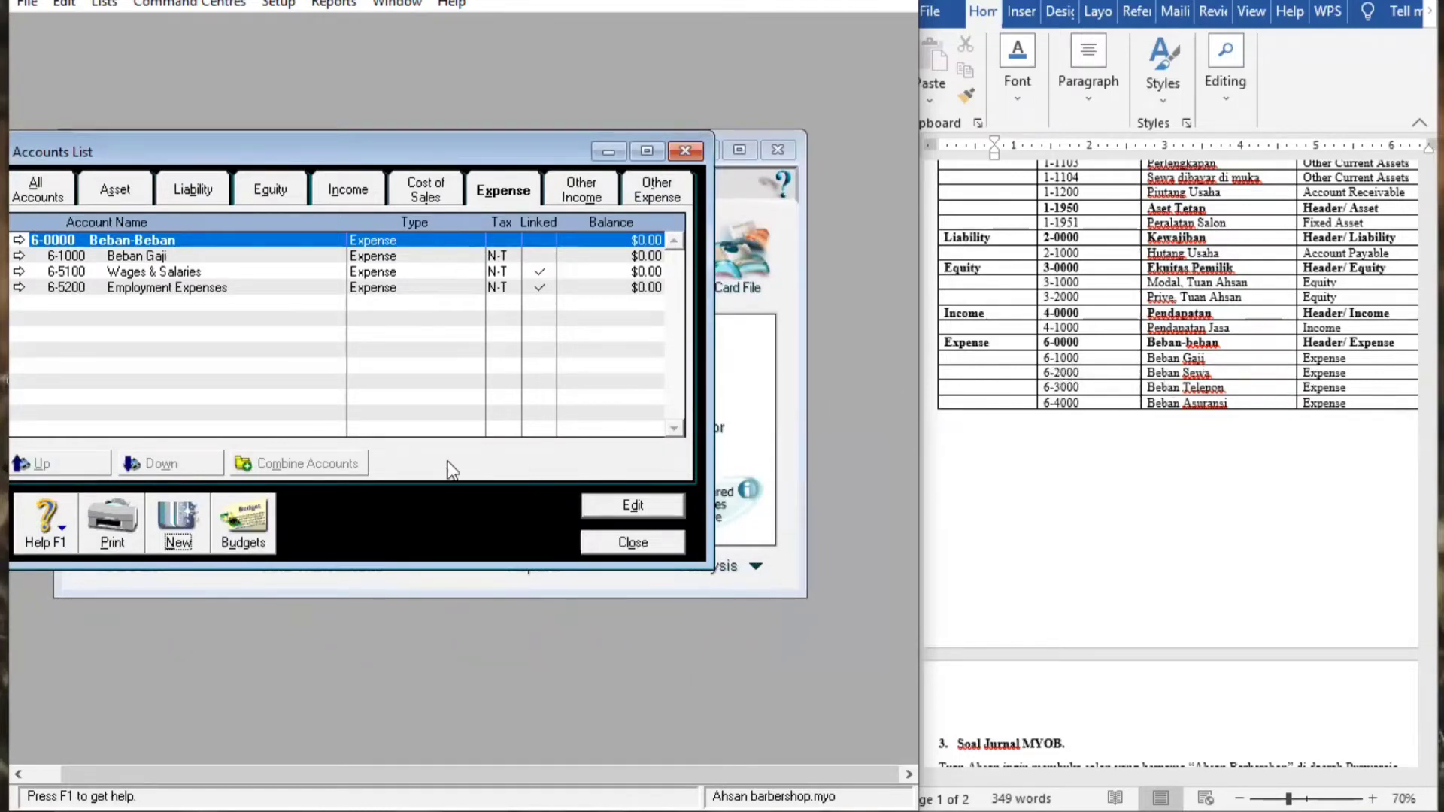
Create Expense account number 2000 (6-2000) named 'Beban Sewa'
left_click(191, 522)
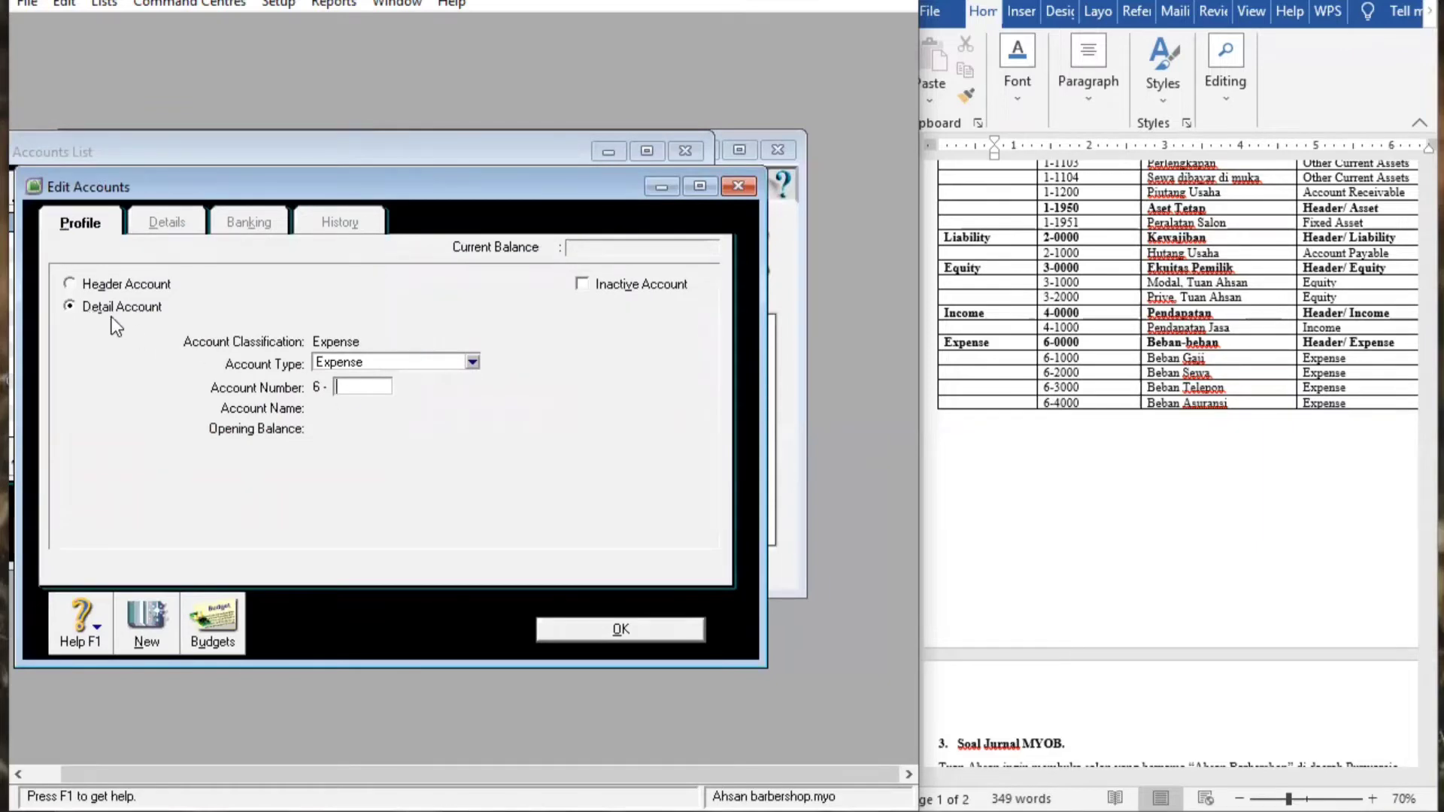
left_click(473, 362)
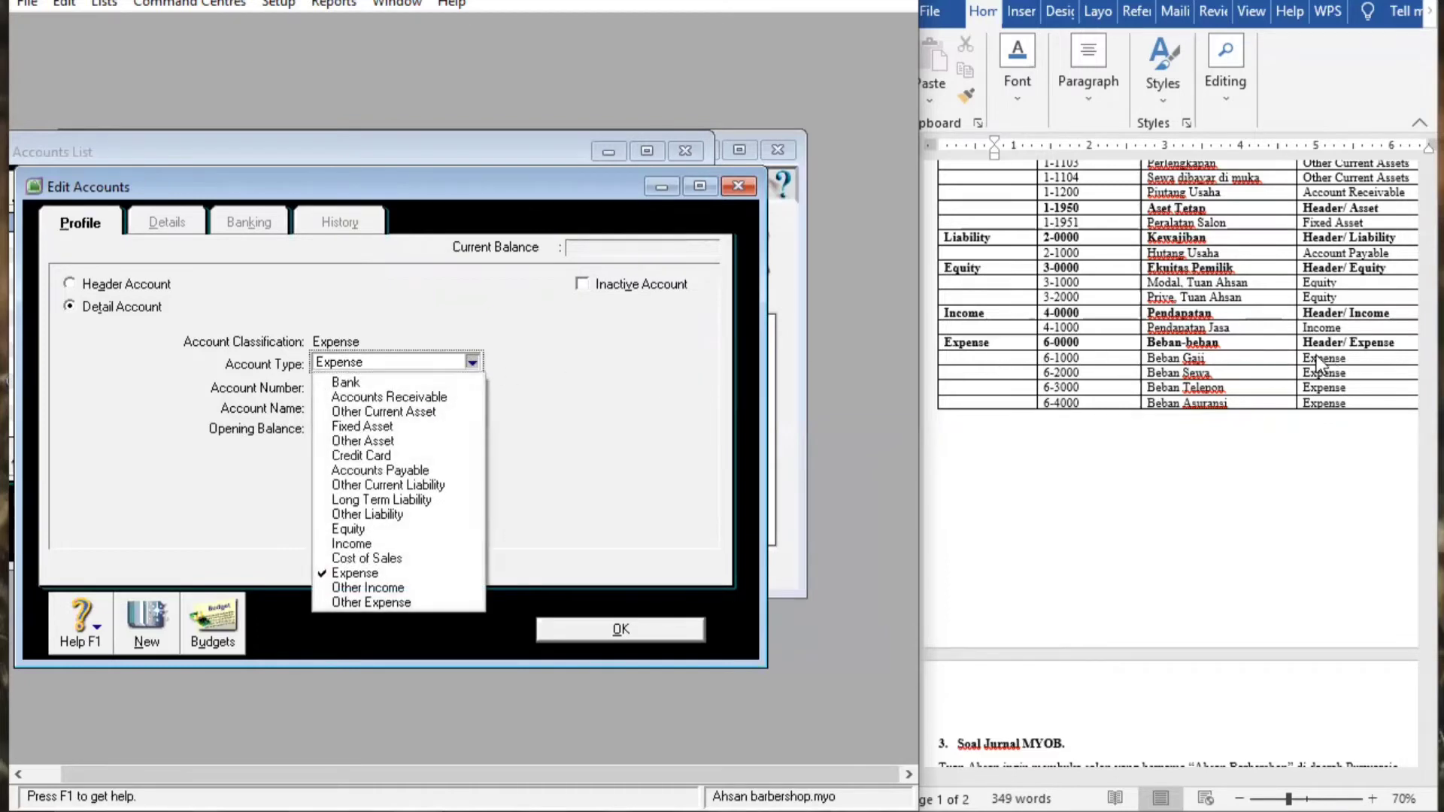
left_click(345, 574)
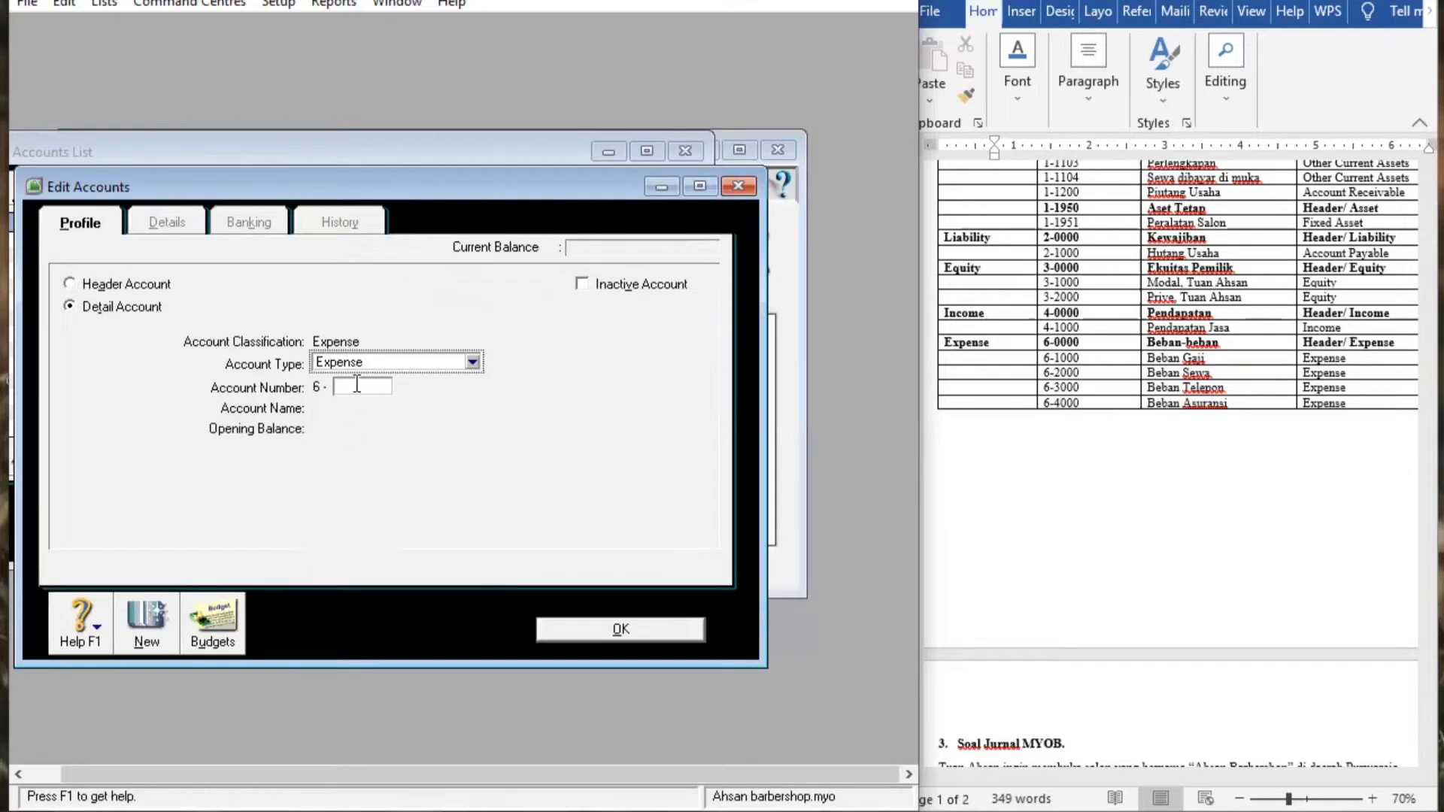
left_click(357, 384)
type("2")
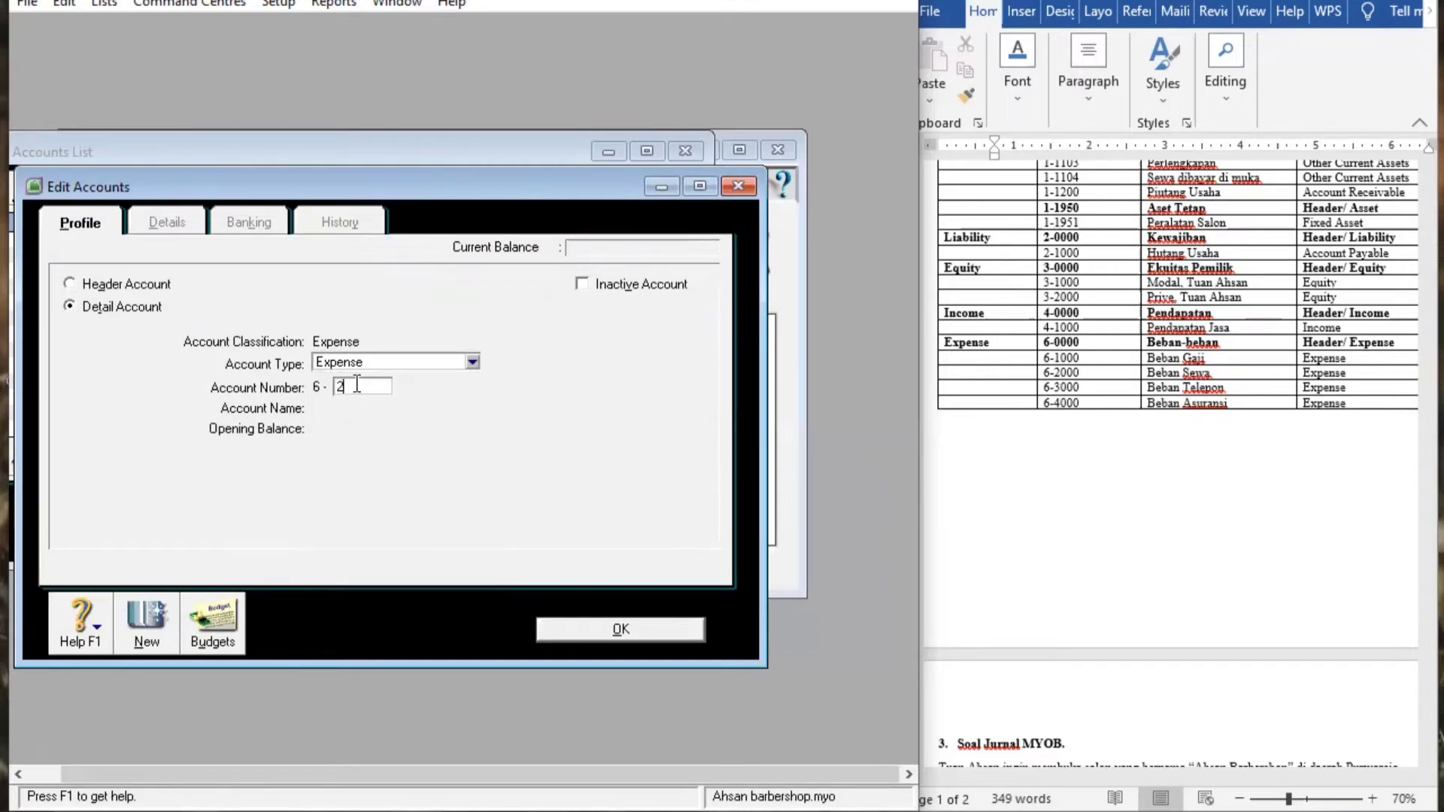
type("000")
key("Tab")
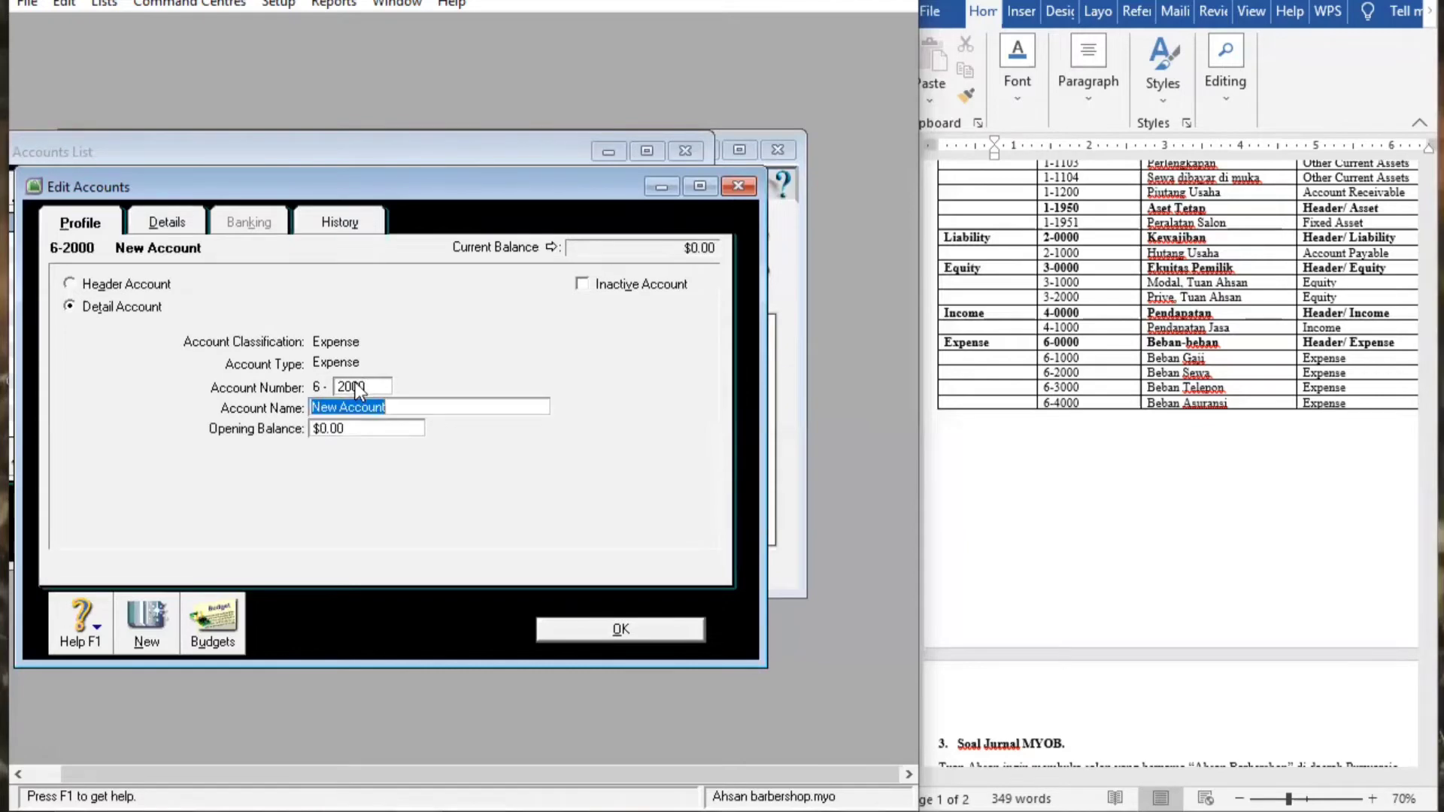
left_click(423, 399)
key("BackSpace")
key("BackSpace")
key("BackSpace")
key("BackSpace")
key("BackSpace")
key("BackSpace")
key("BackSpace")
key("BackSpace")
key("BackSpace")
key("BackSpace")
key("BackSpace")
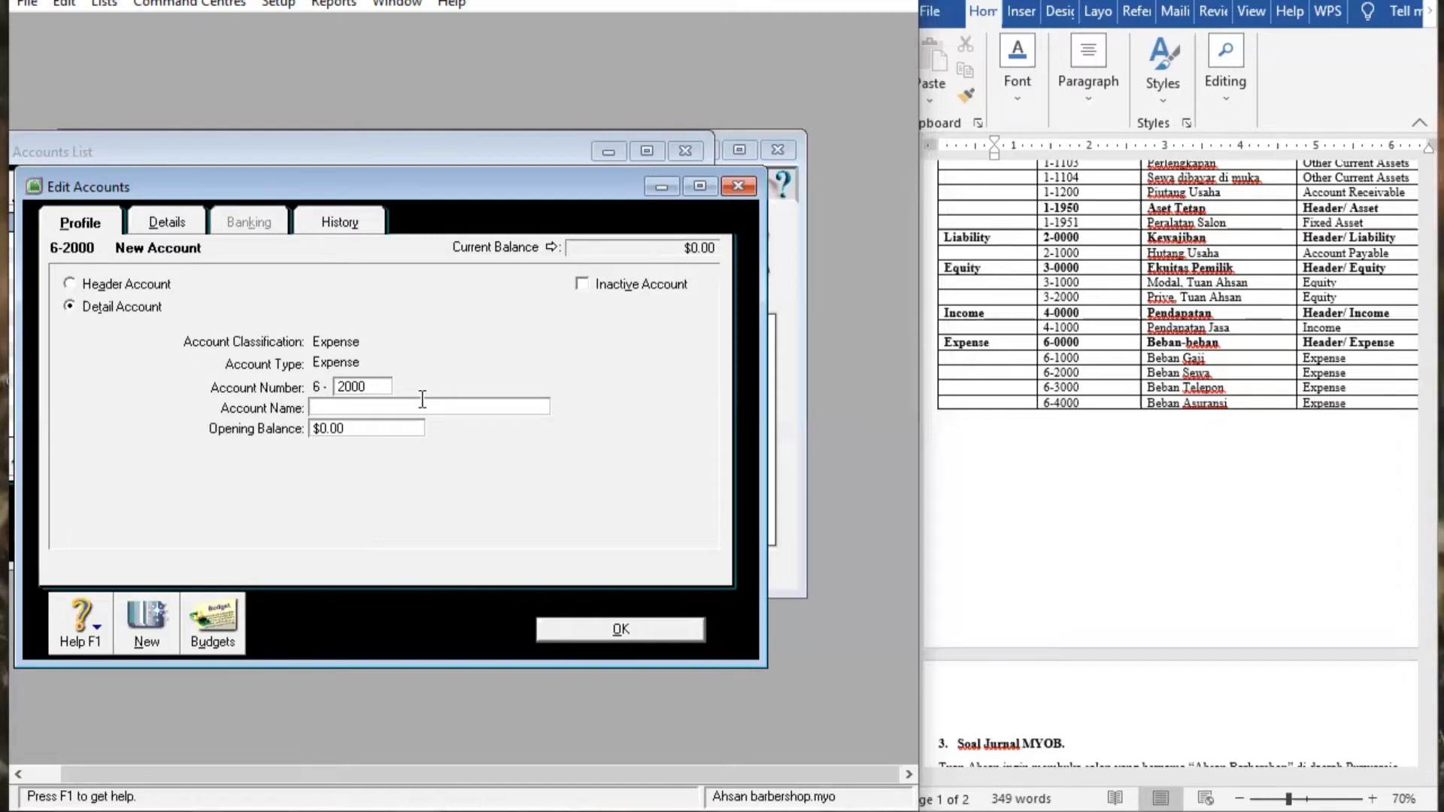
type("Beban Sew")
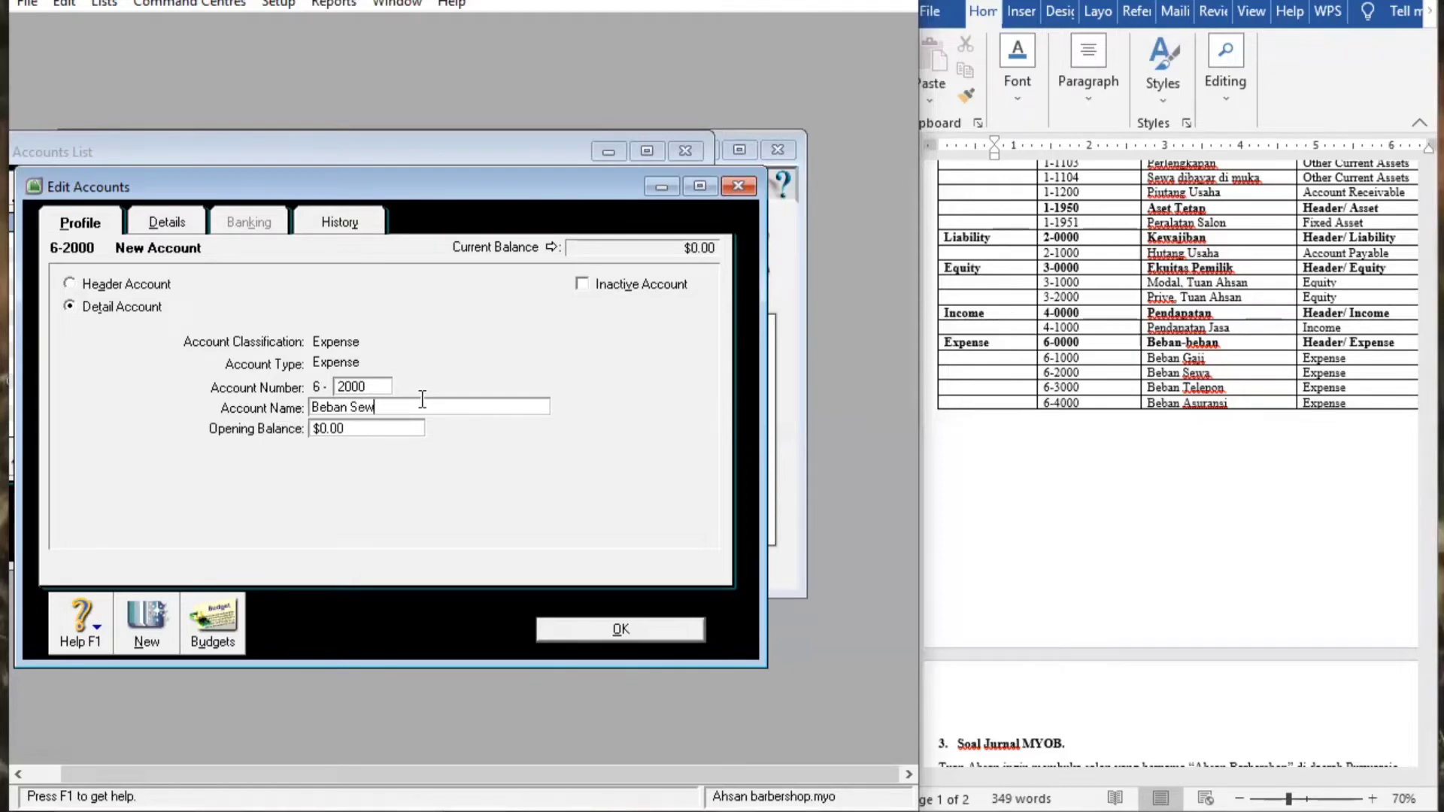
type("a")
left_click(642, 629)
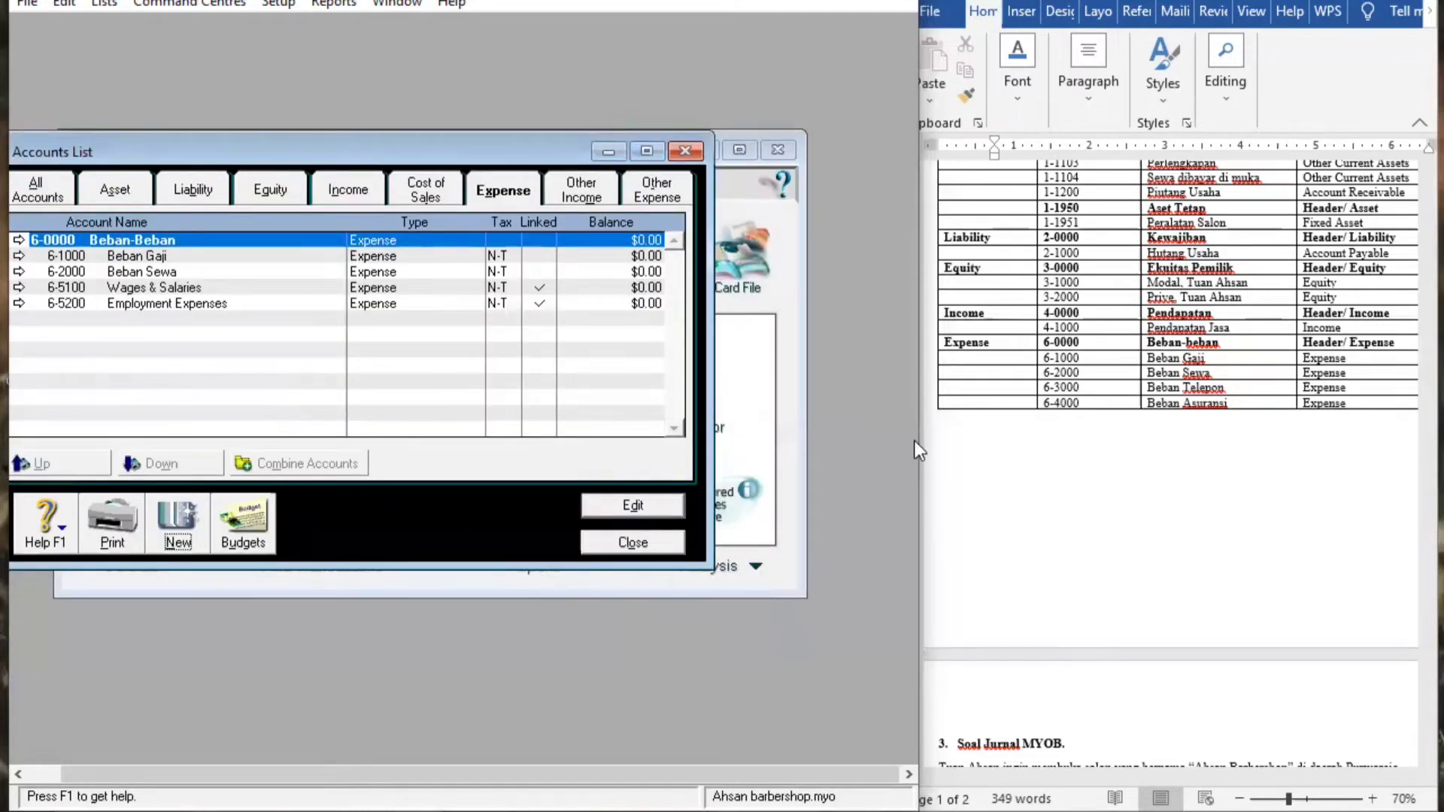
Create detail Expense account number 3000 (6-3000) named 'Beban Telepon'
left_click(178, 537)
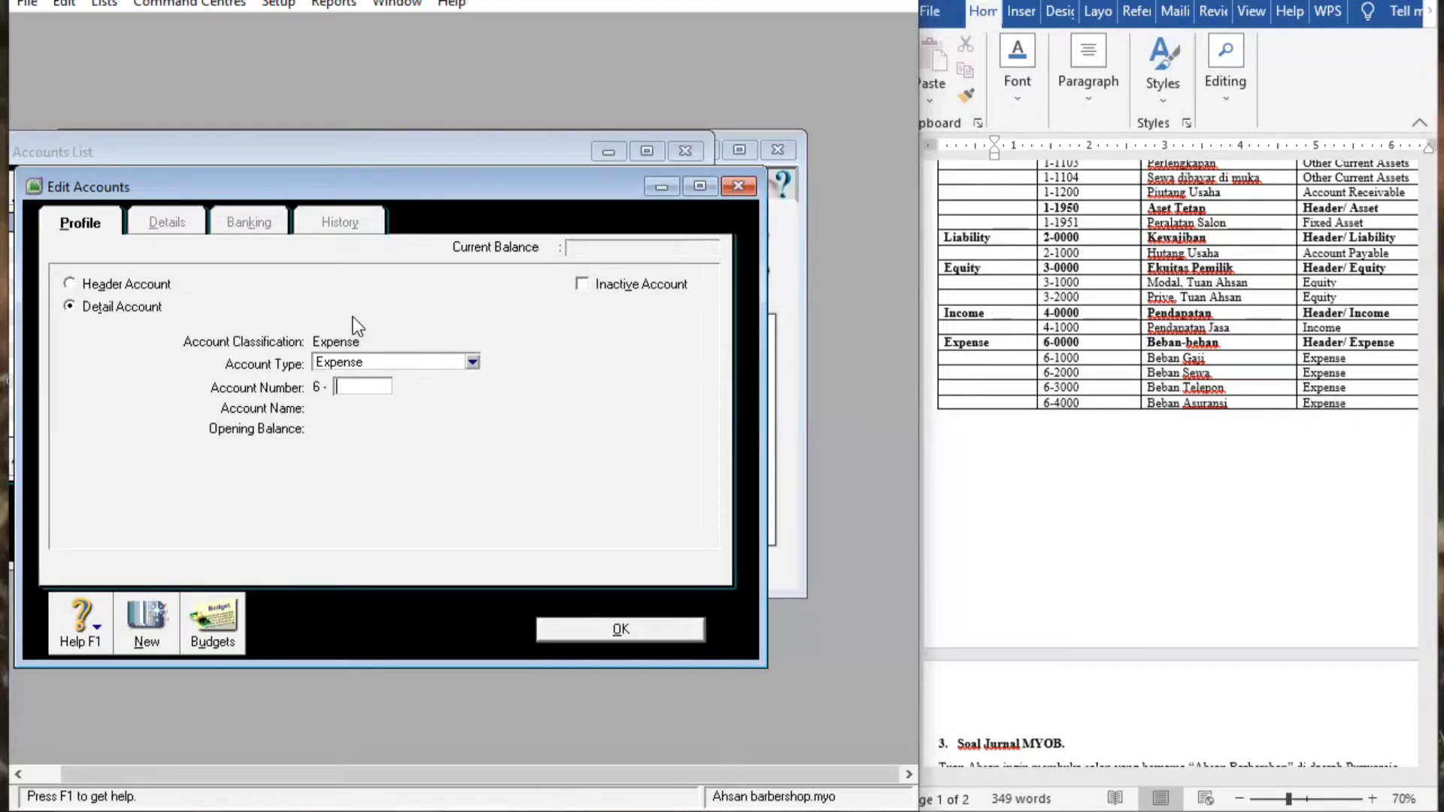
left_click(132, 308)
left_click(467, 358)
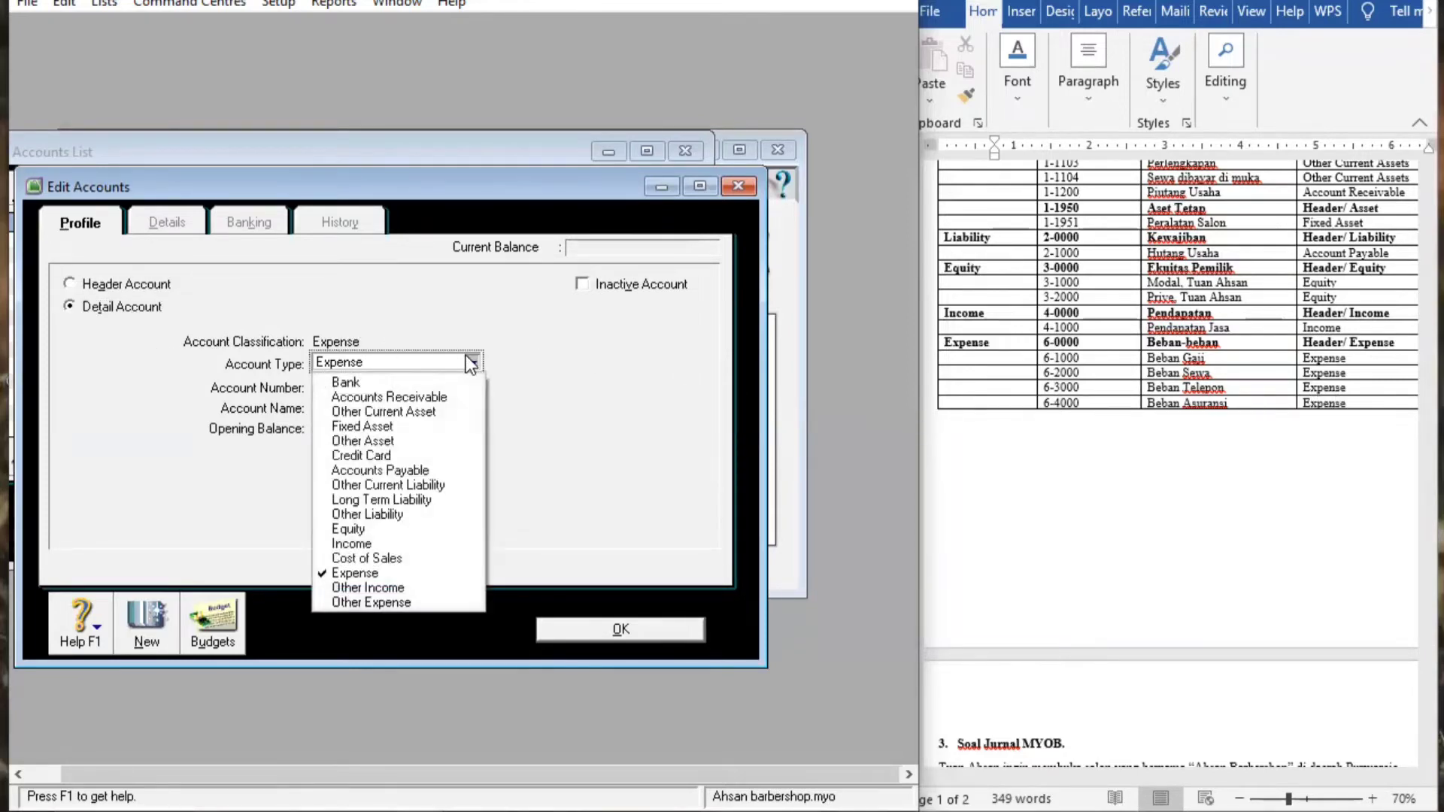
left_click(391, 573)
left_click(352, 389)
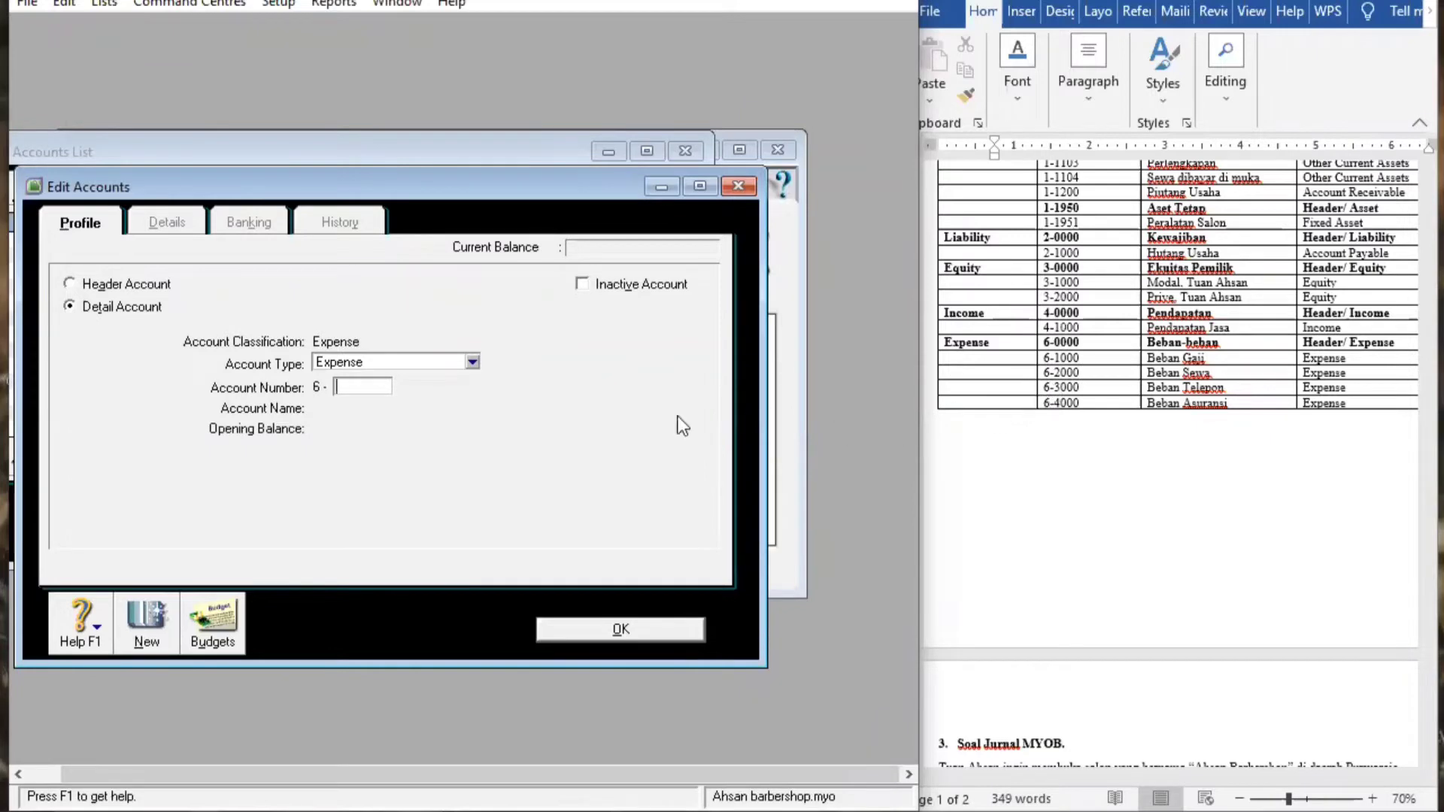
type("3000")
key("Tab")
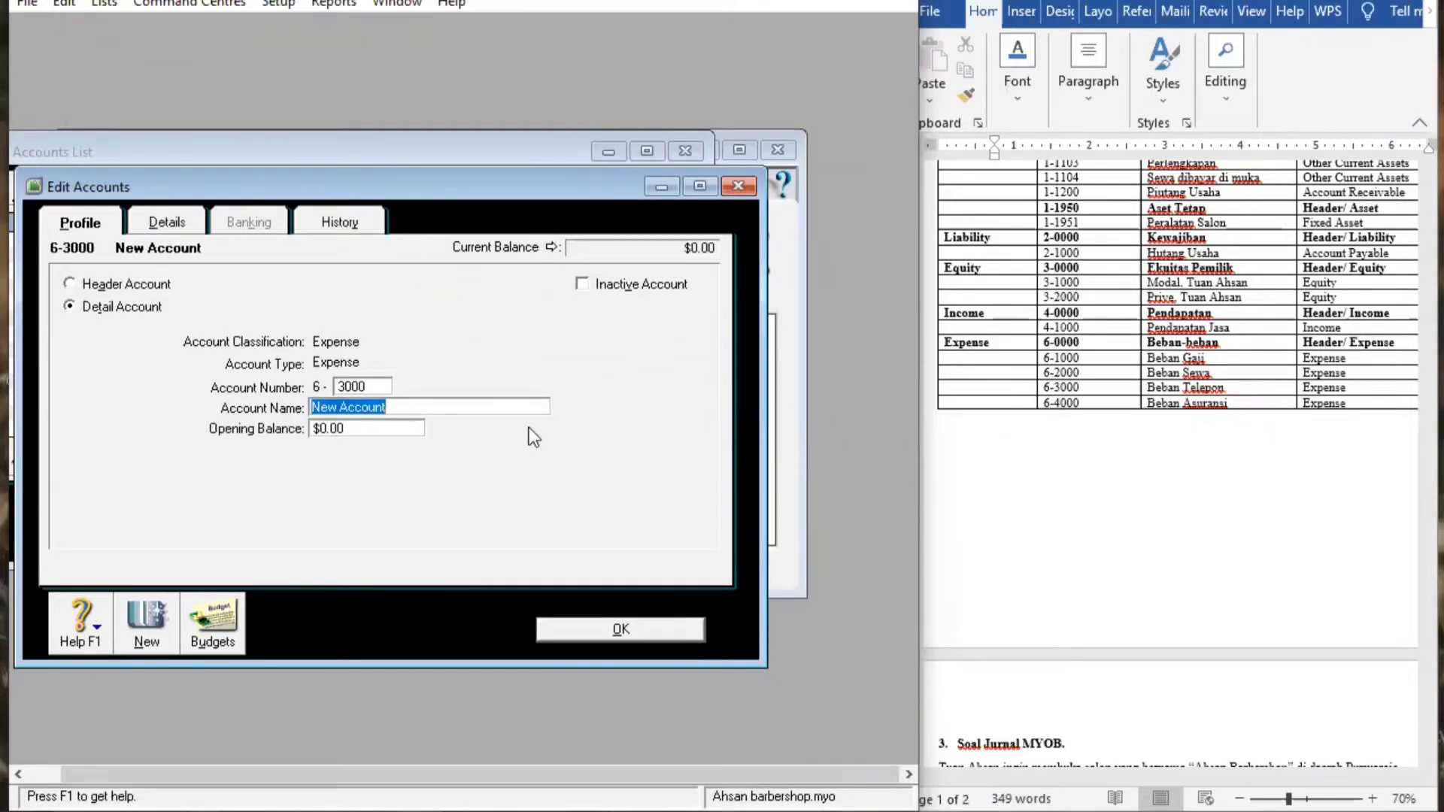
key("BackSpace")
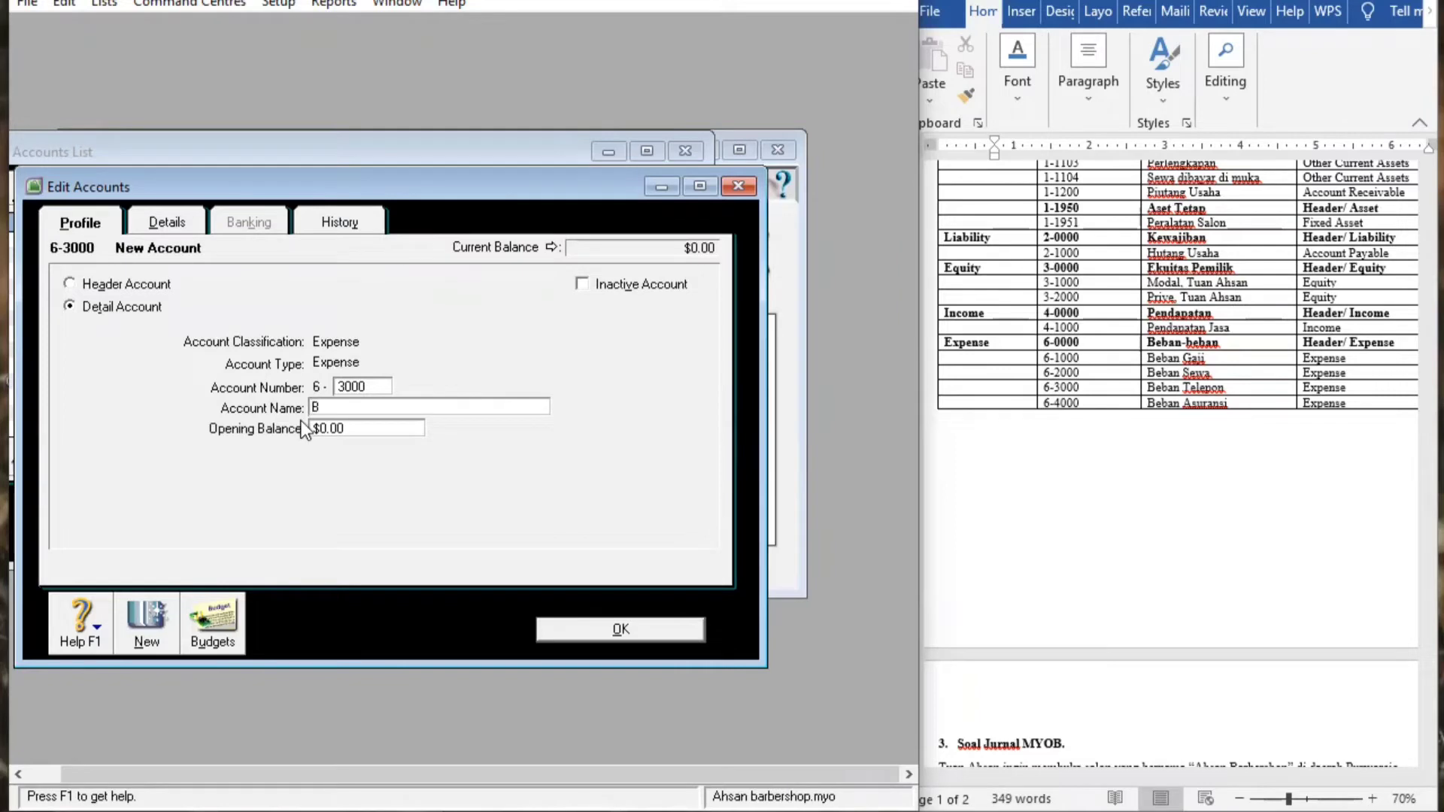
type("Beban Telepon")
left_click(615, 628)
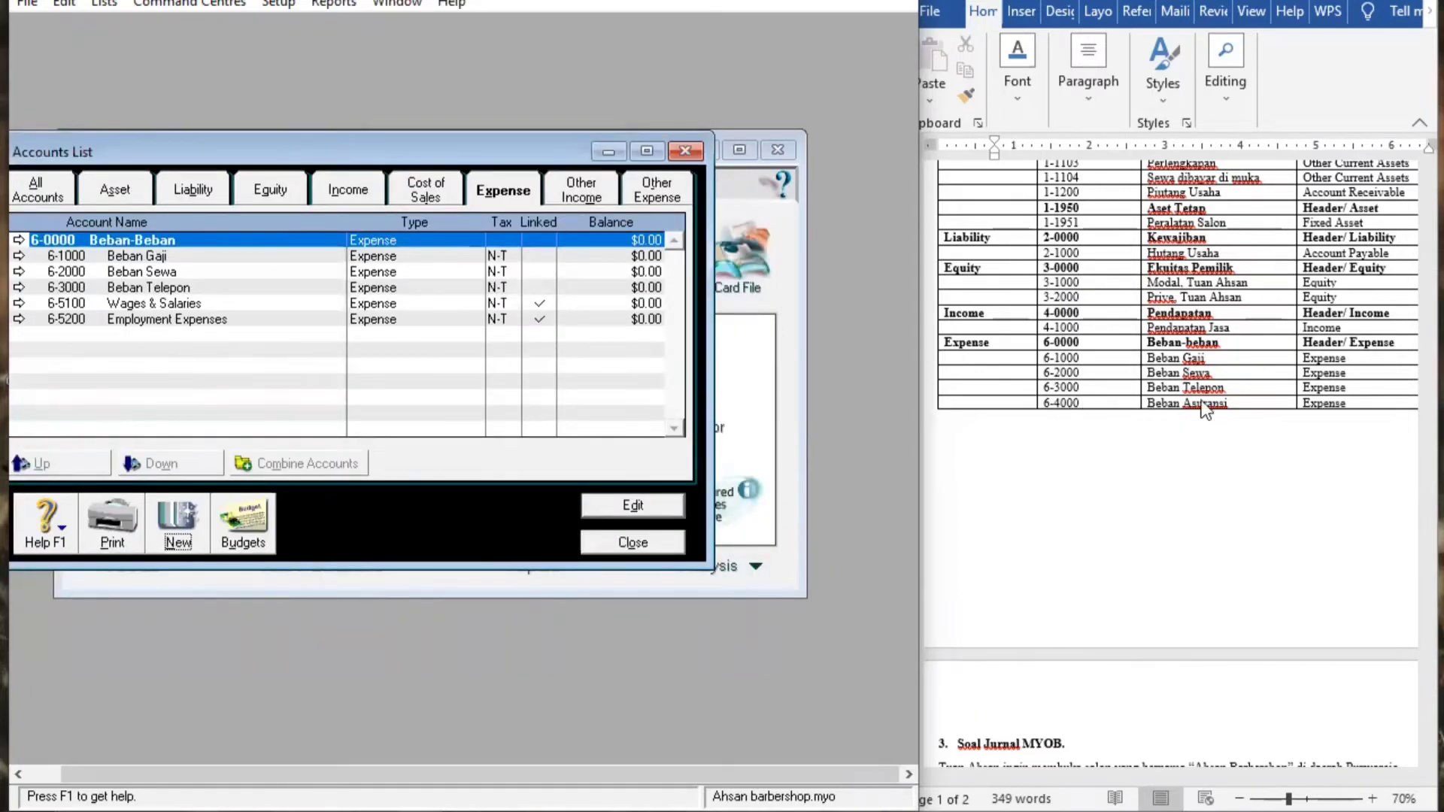
Create Expense account 6-4000 named 'Beban Asuransi'
left_click(178, 530)
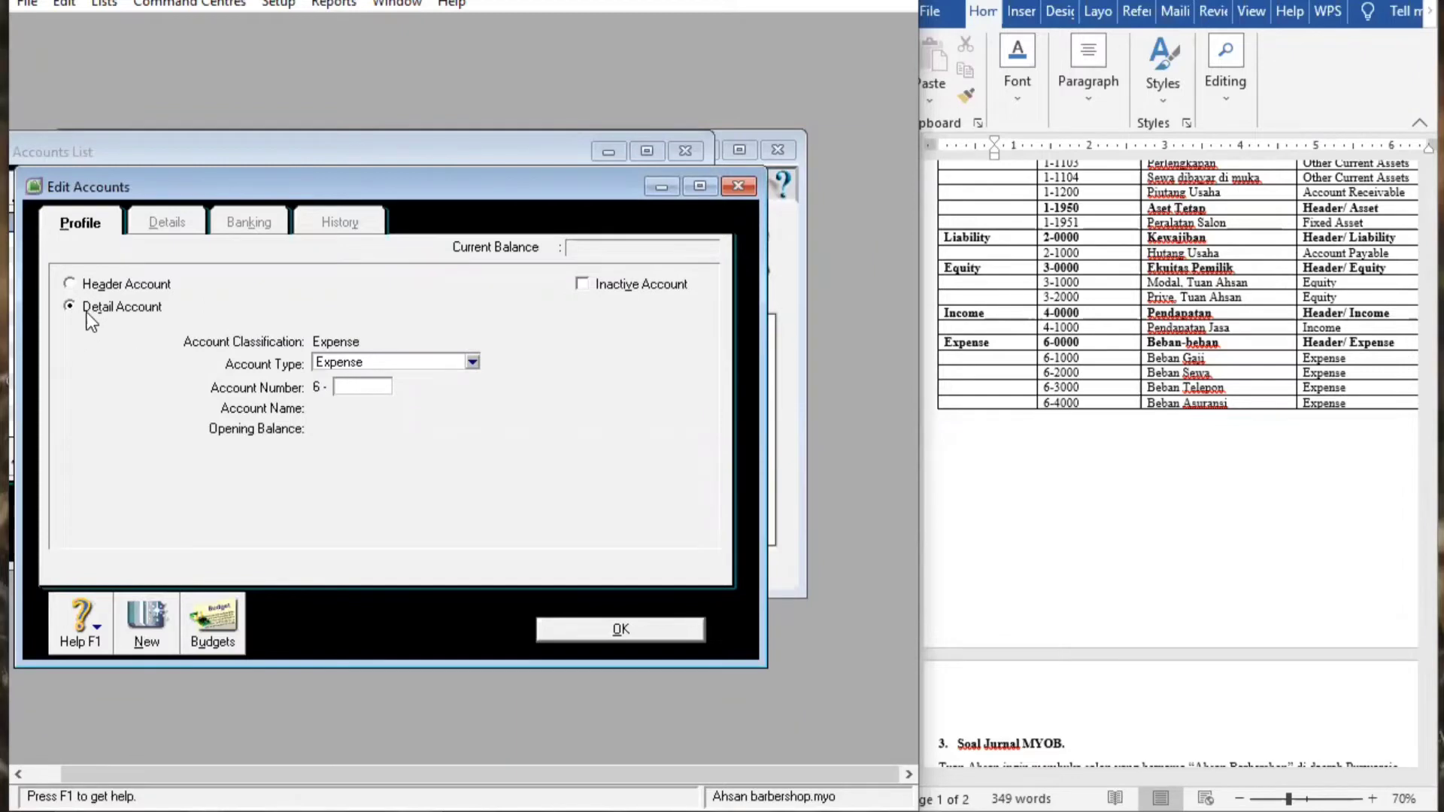
left_click(469, 361)
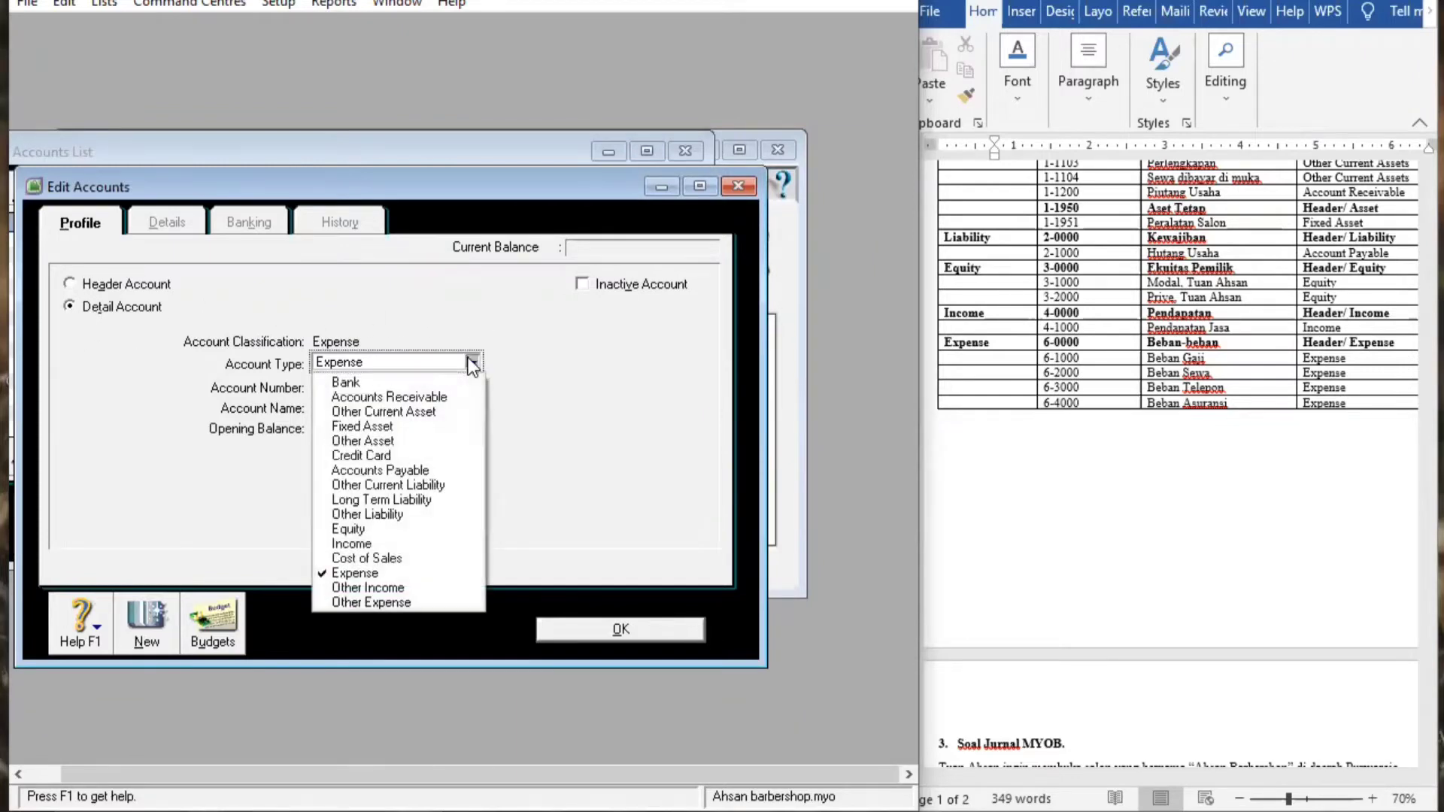
left_click(429, 574)
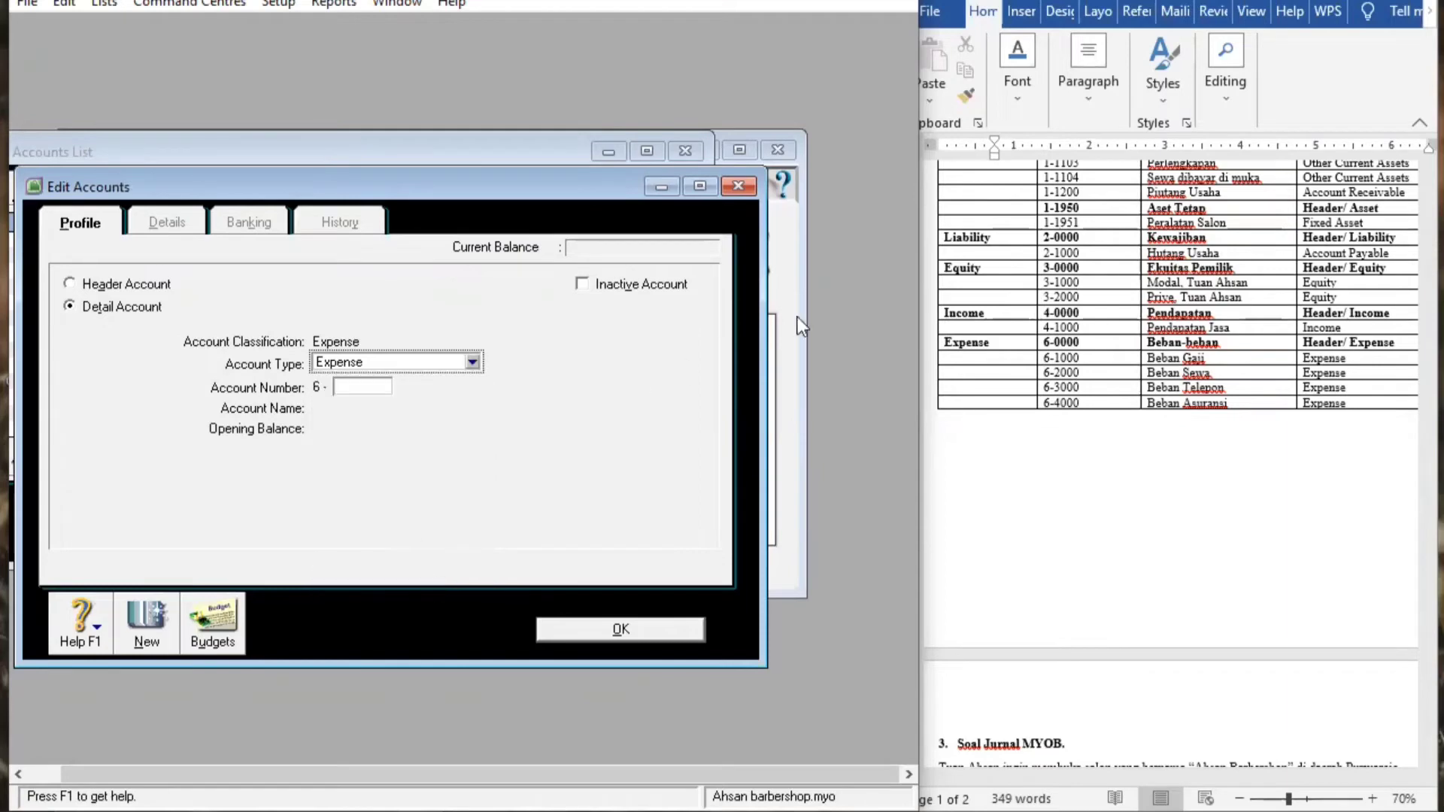
left_click(366, 384)
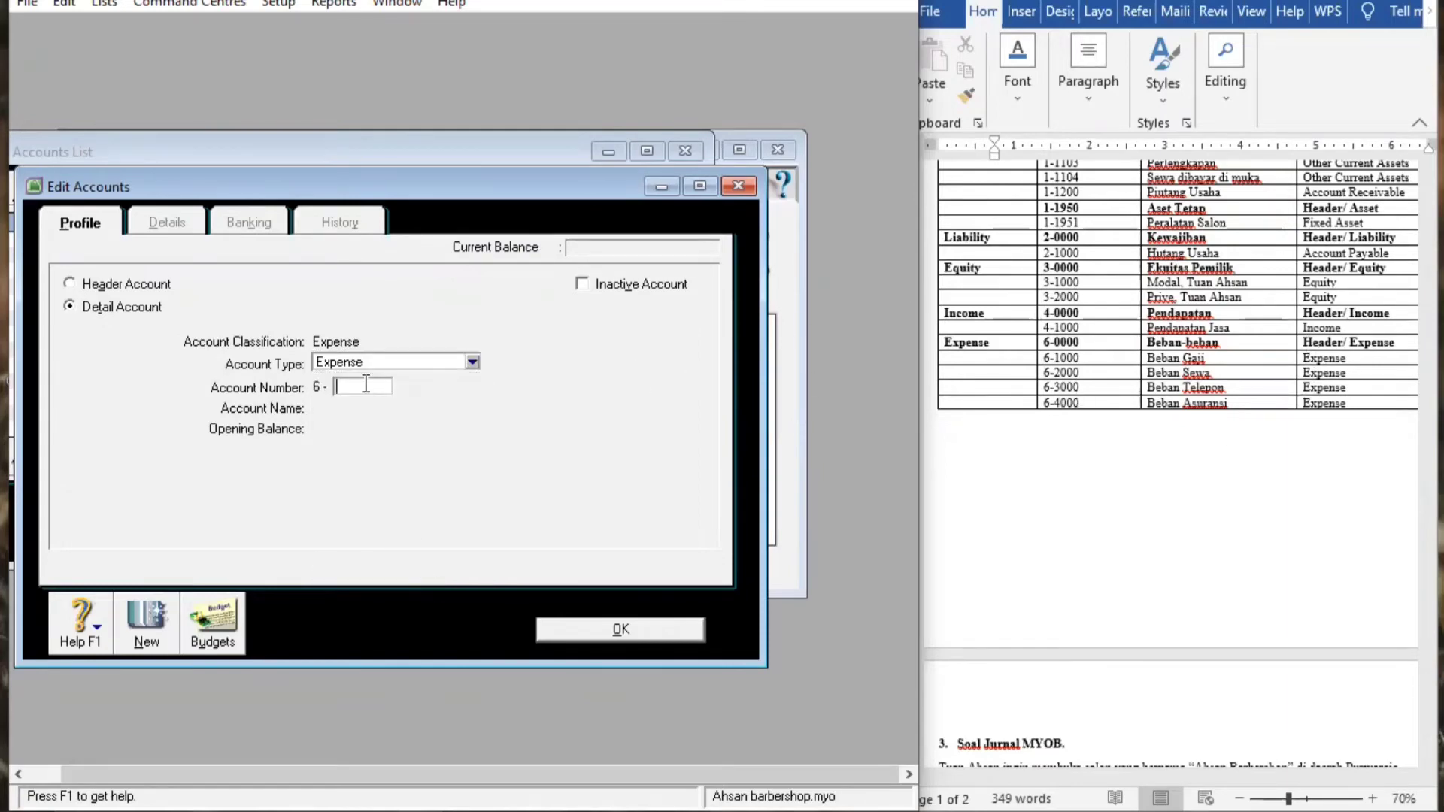
type("4000")
key("Tab")
key("BackSpace")
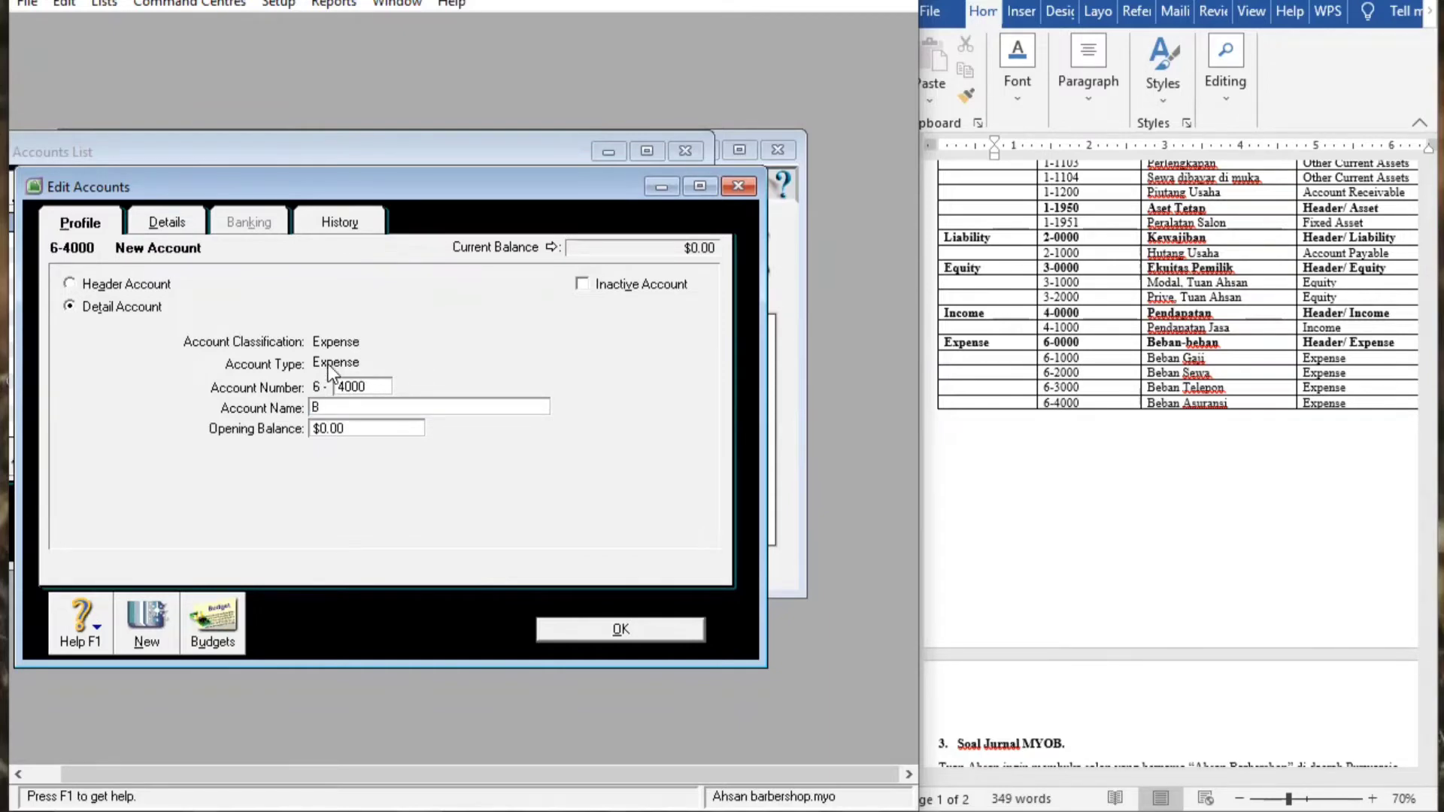
type("Beban Asuransi")
left_click(626, 630)
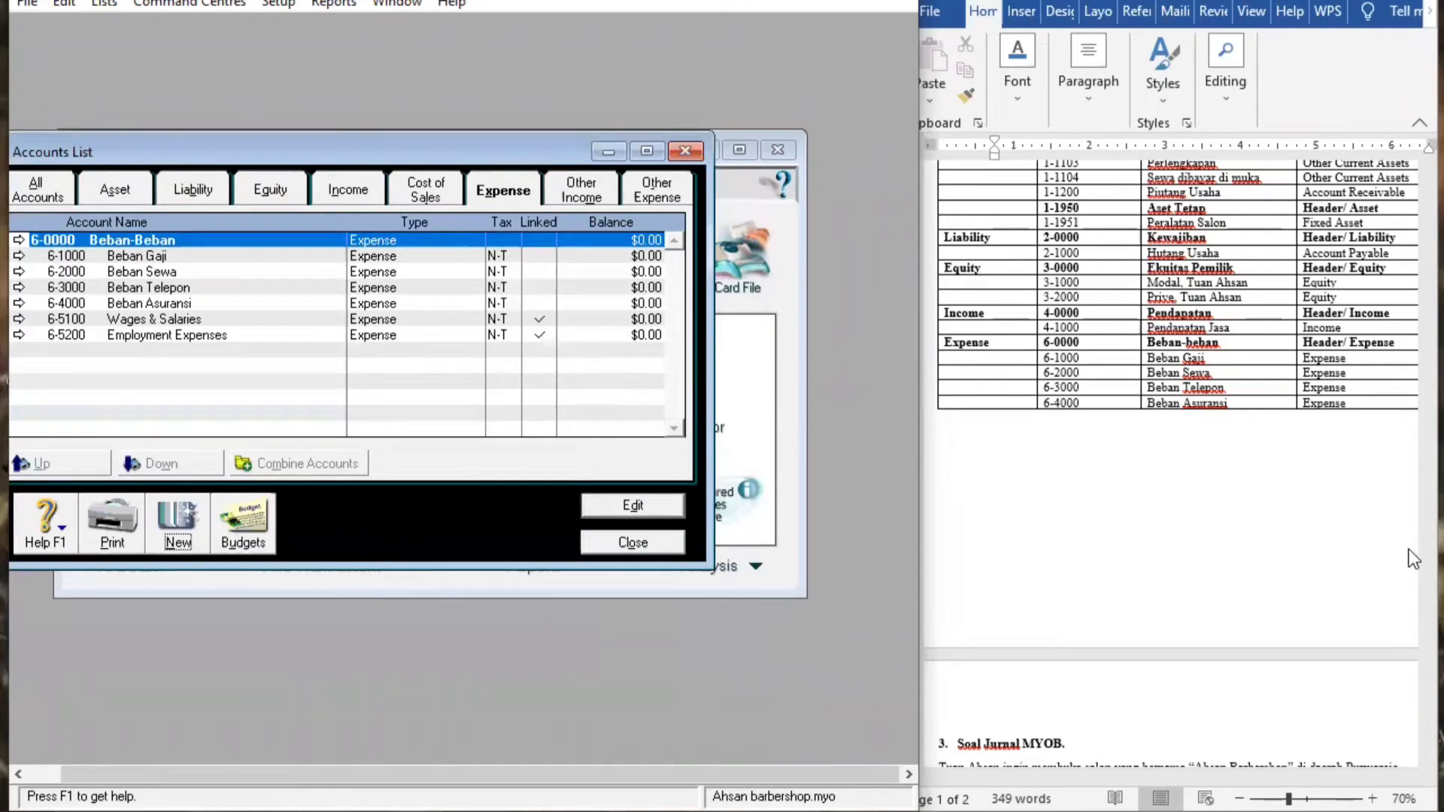
Review the Asset accounts against the assignment document, then close the Accounts List
left_click(1411, 594)
left_click_drag(1414, 438, 1413, 173)
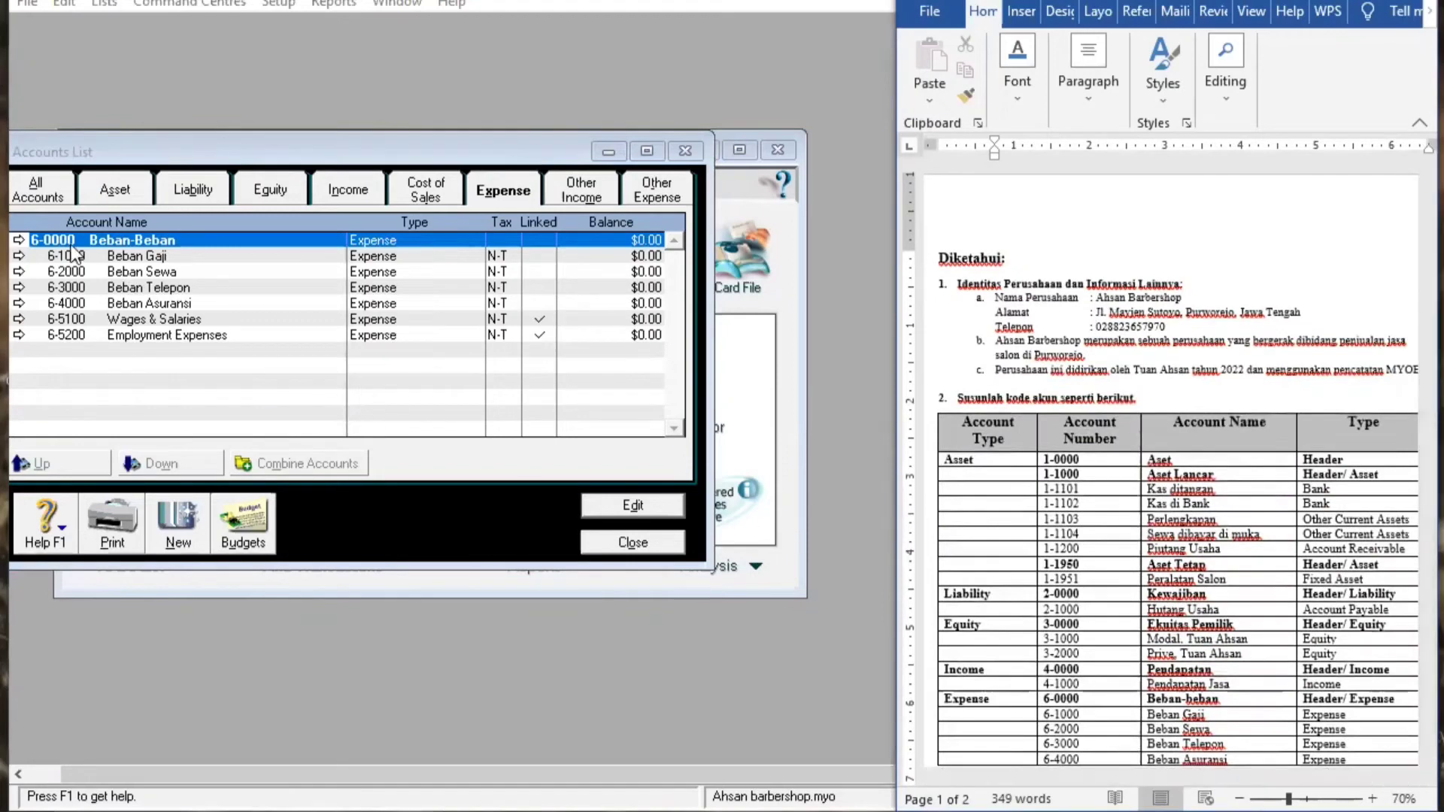
left_click(104, 198)
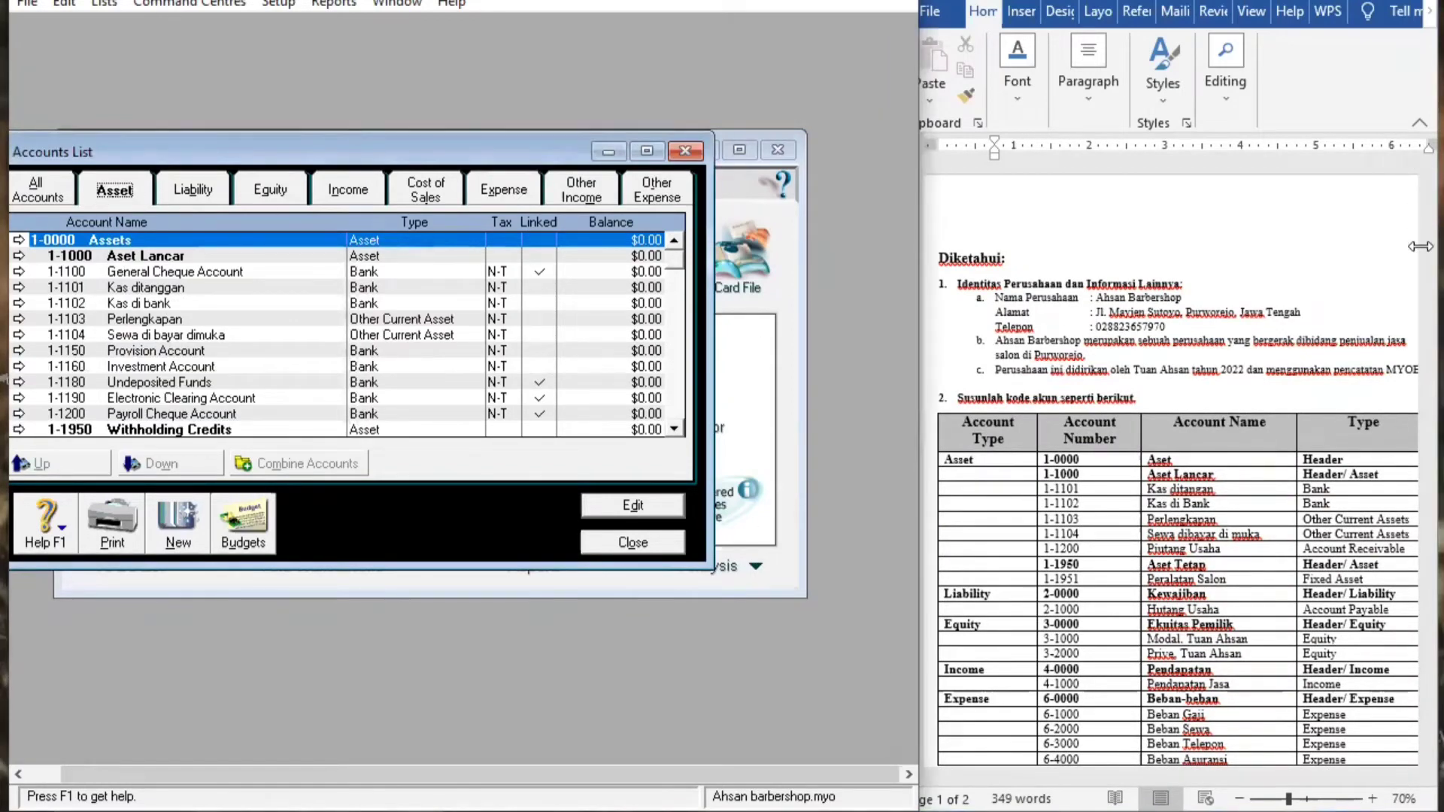
left_click(1409, 515)
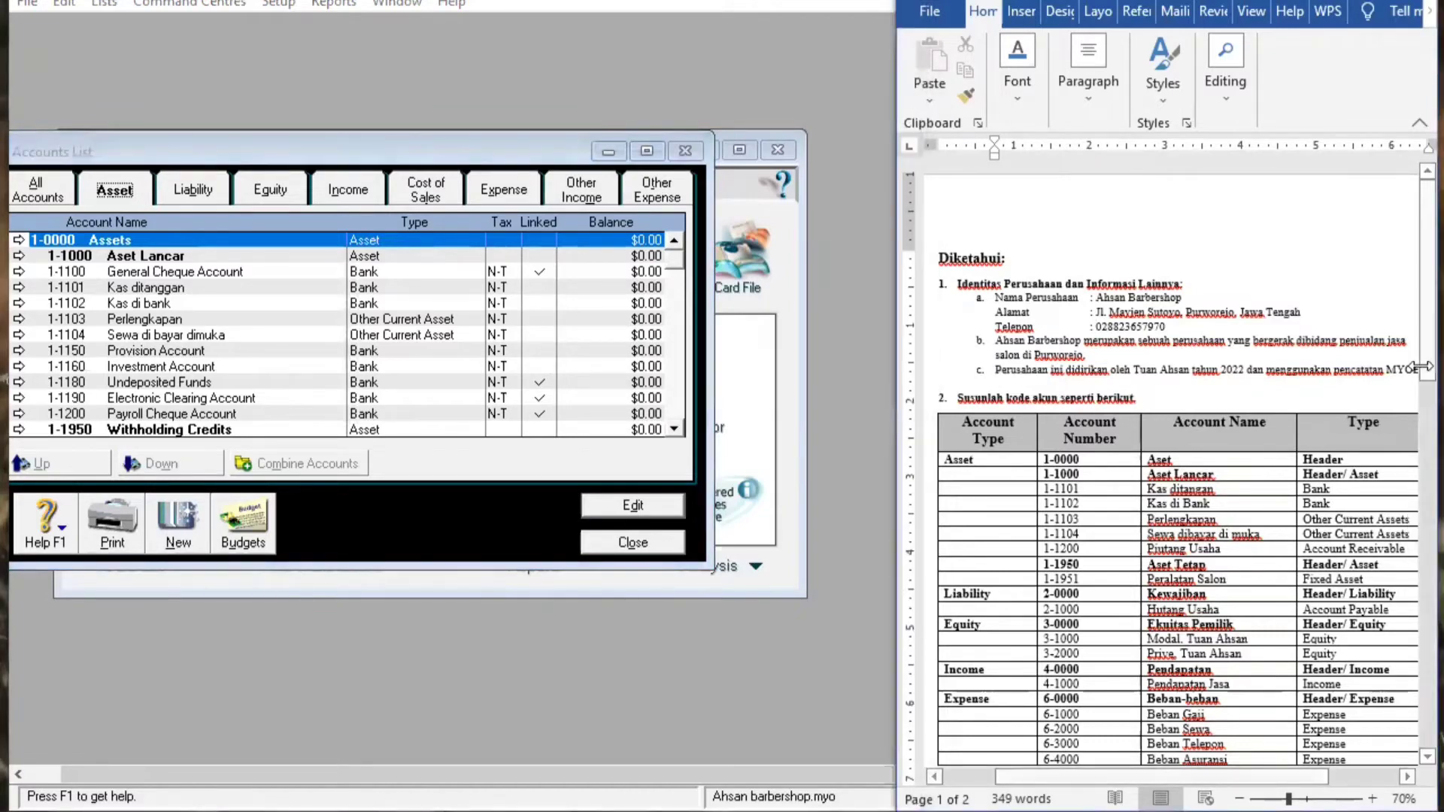
left_click_drag(1409, 367, 1411, 454)
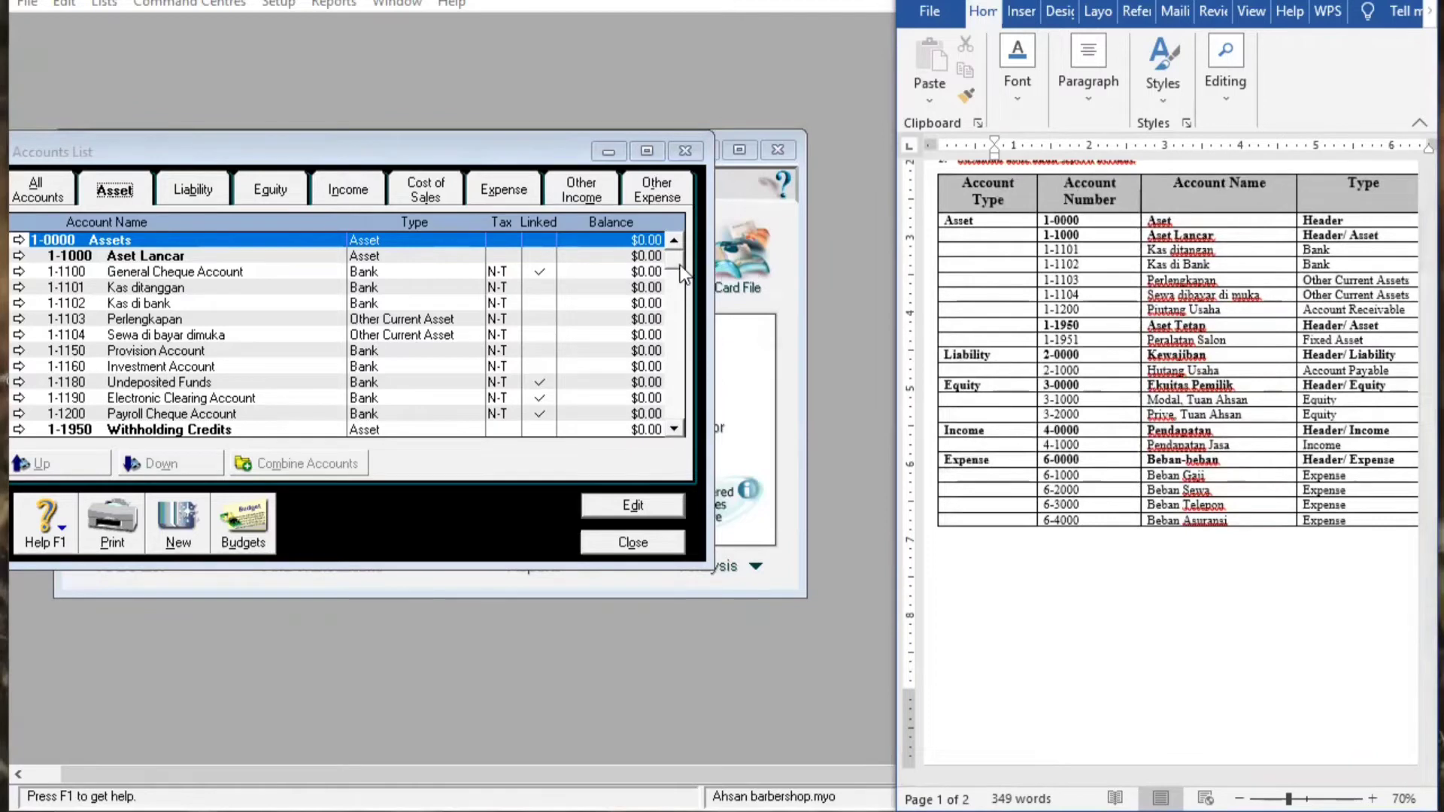
left_click_drag(675, 260, 664, 385)
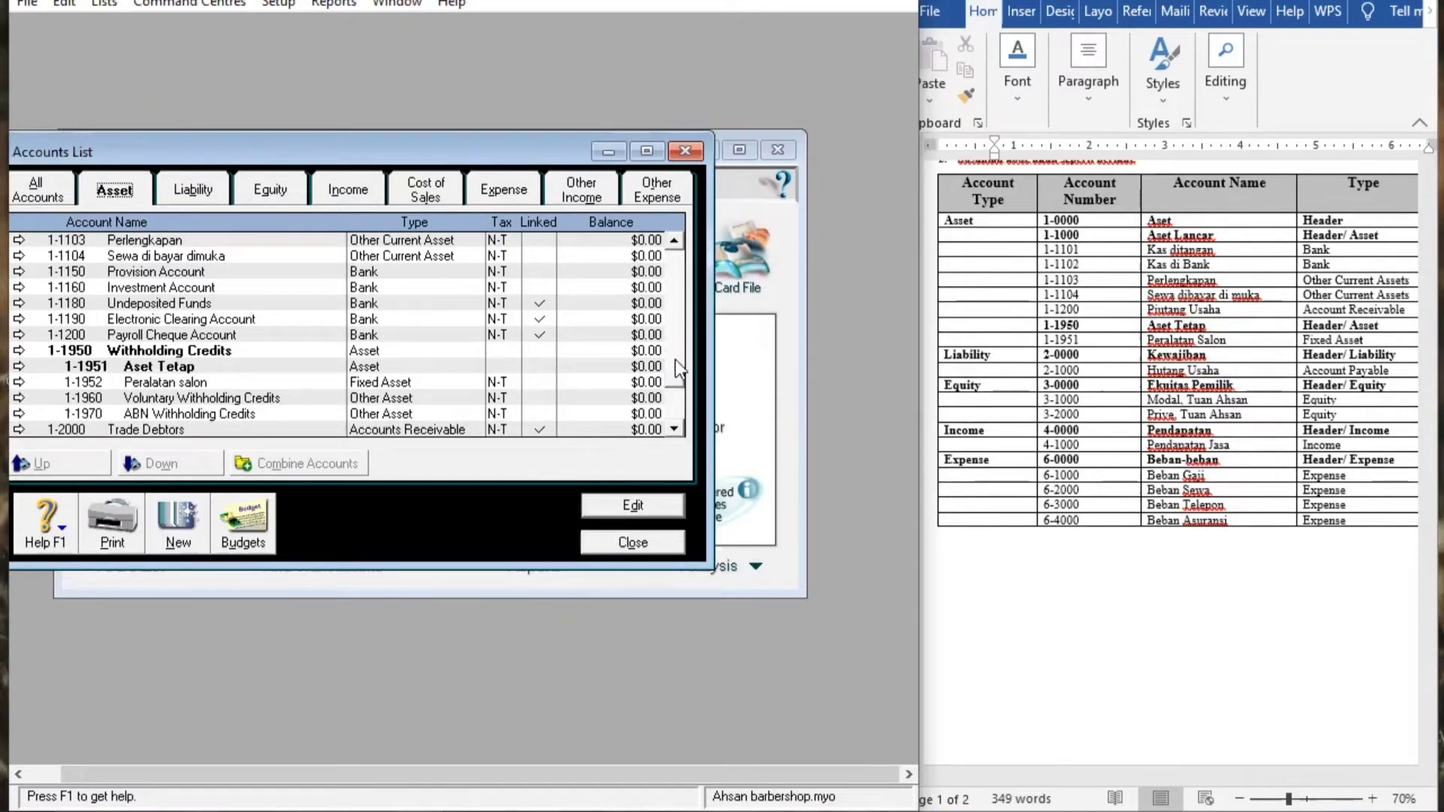
left_click_drag(675, 359, 666, 209)
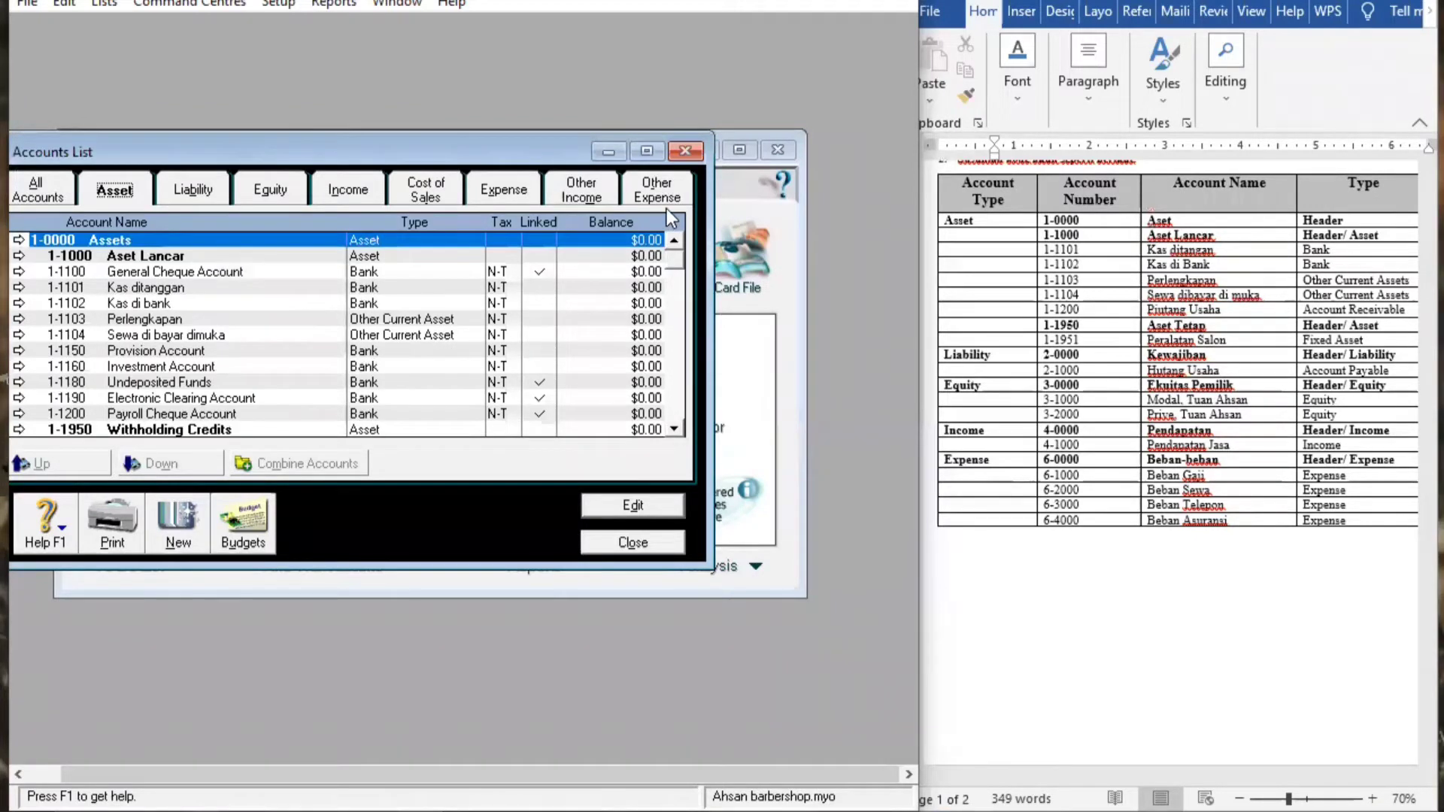
left_click(865, 25)
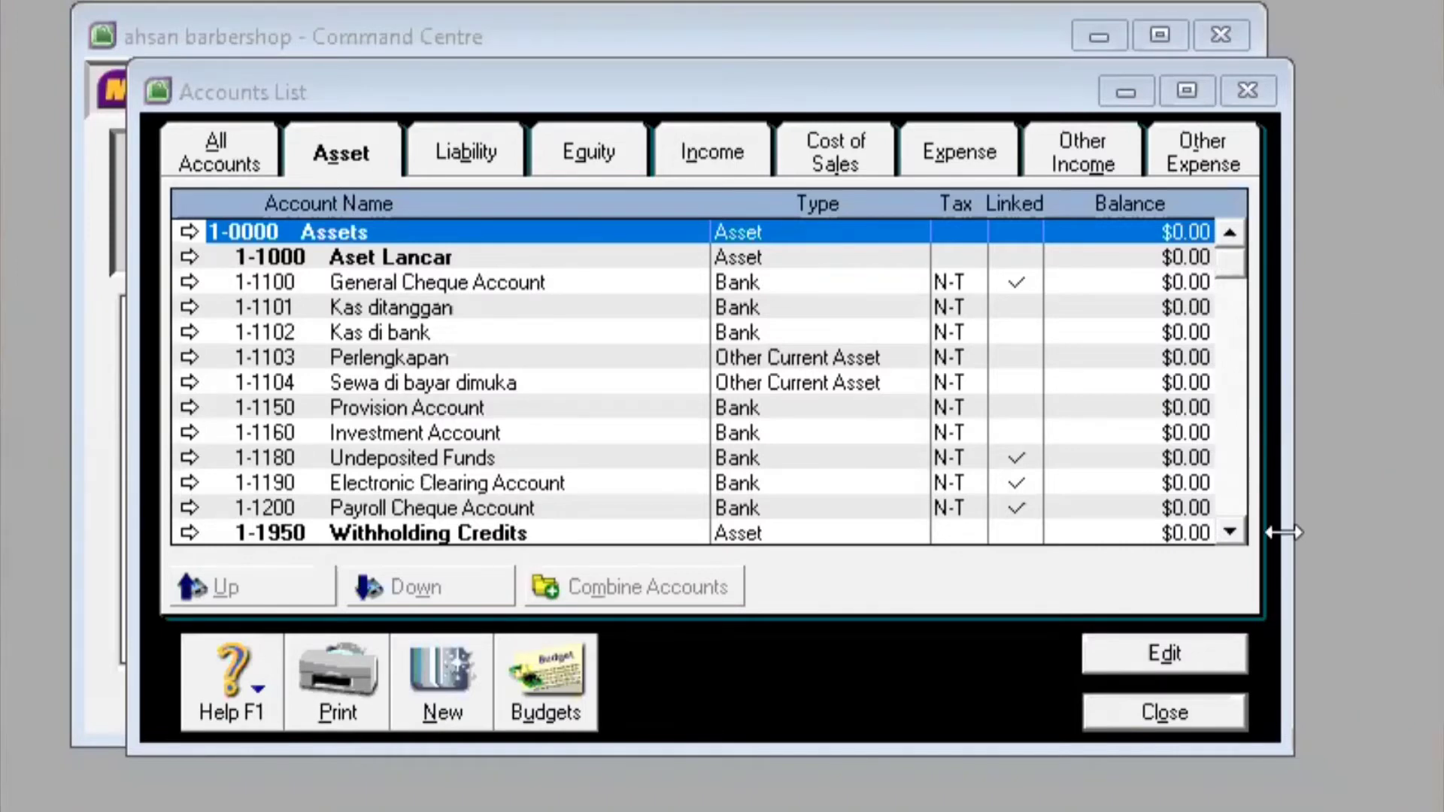
left_click(1165, 713)
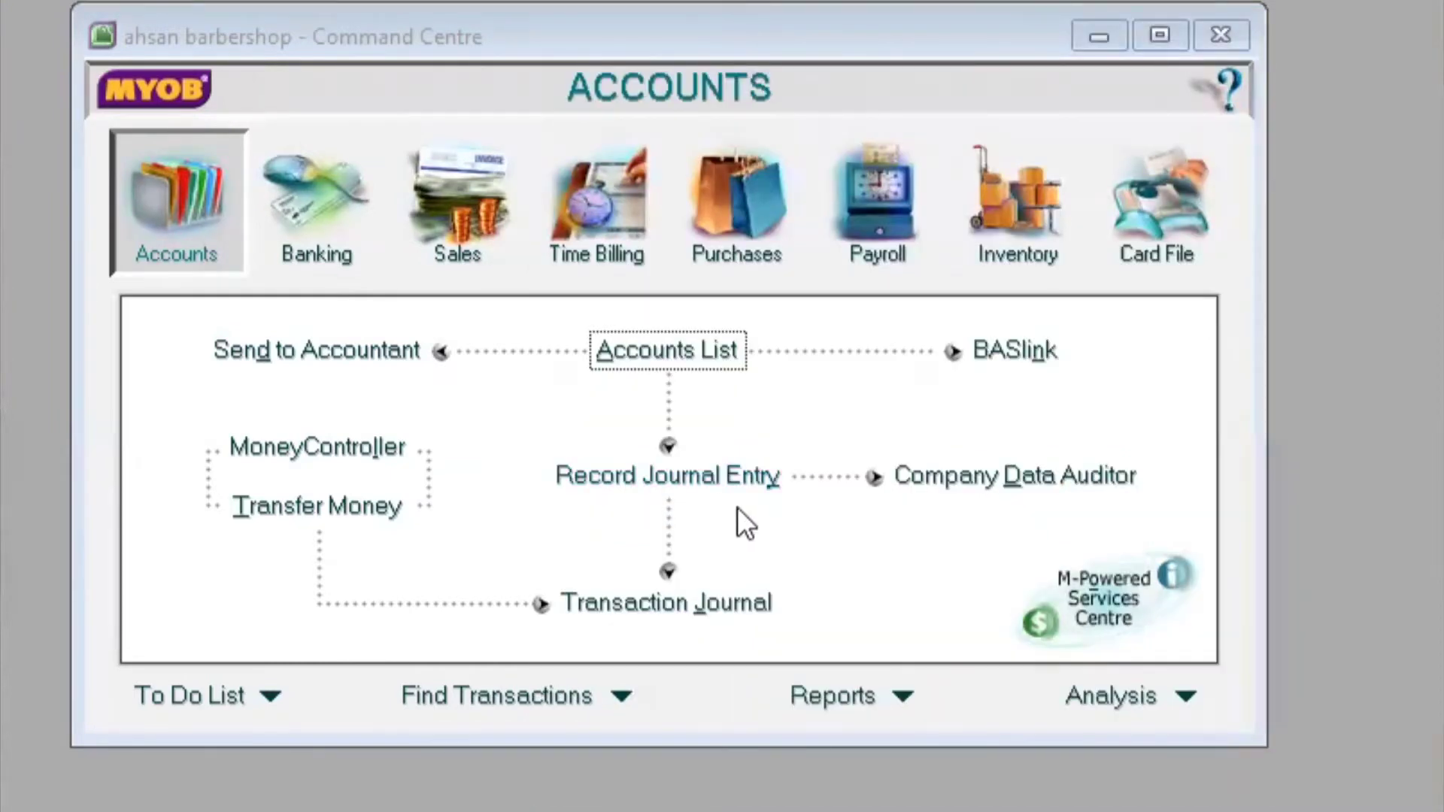
Start a new general journal entry numbered 1 and begin correcting its 11/17/2022 date
left_click(701, 476)
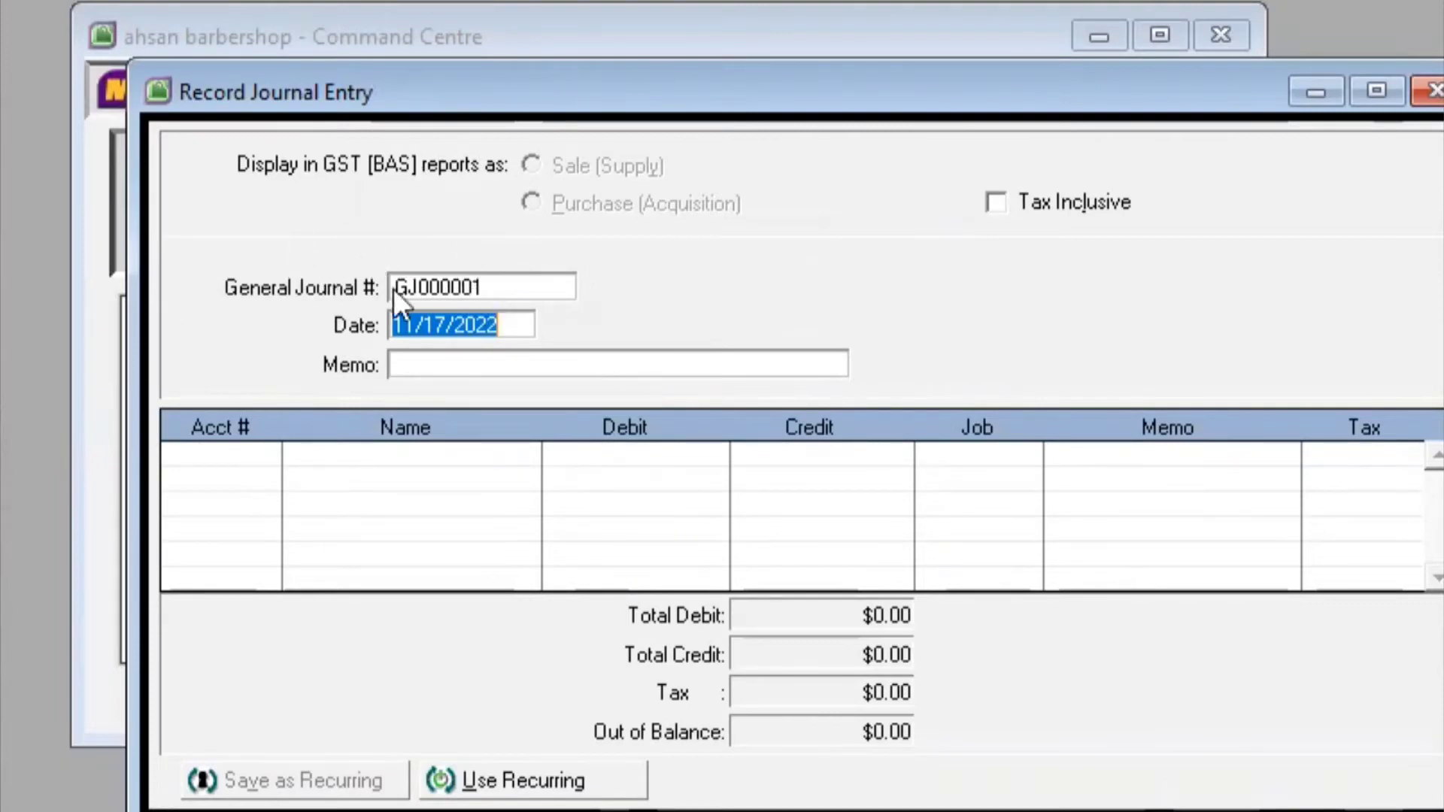
left_click(520, 284)
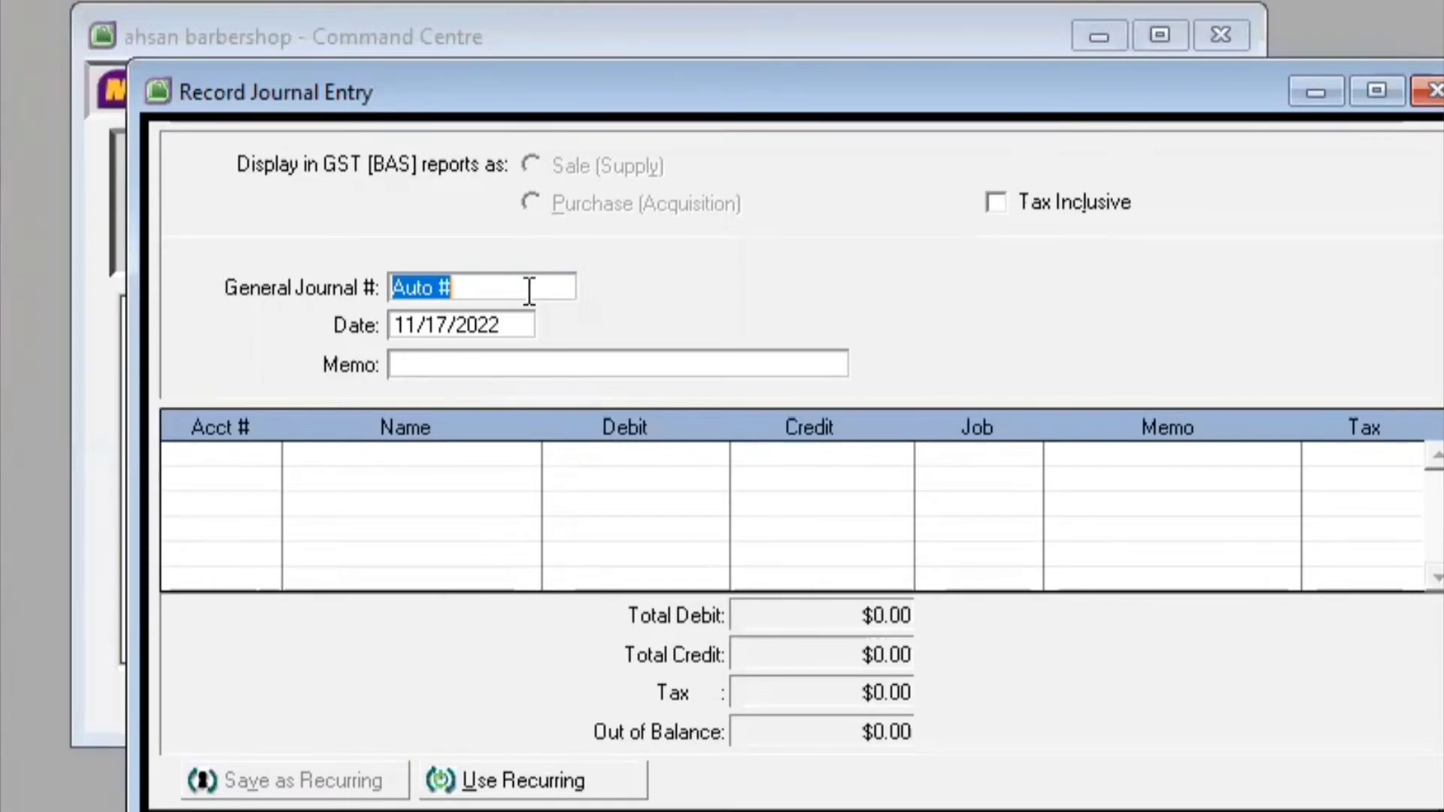
type("1")
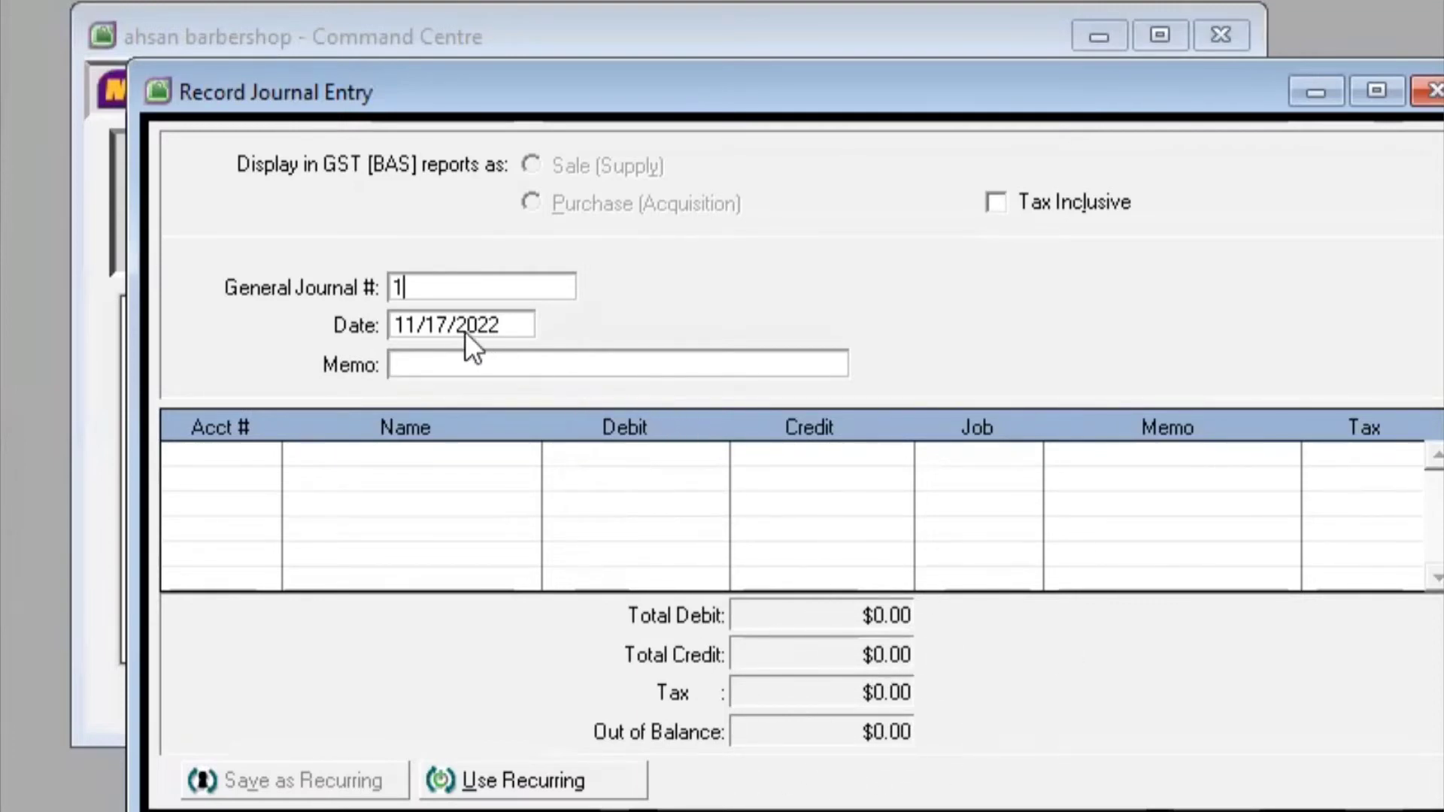
left_click(412, 325)
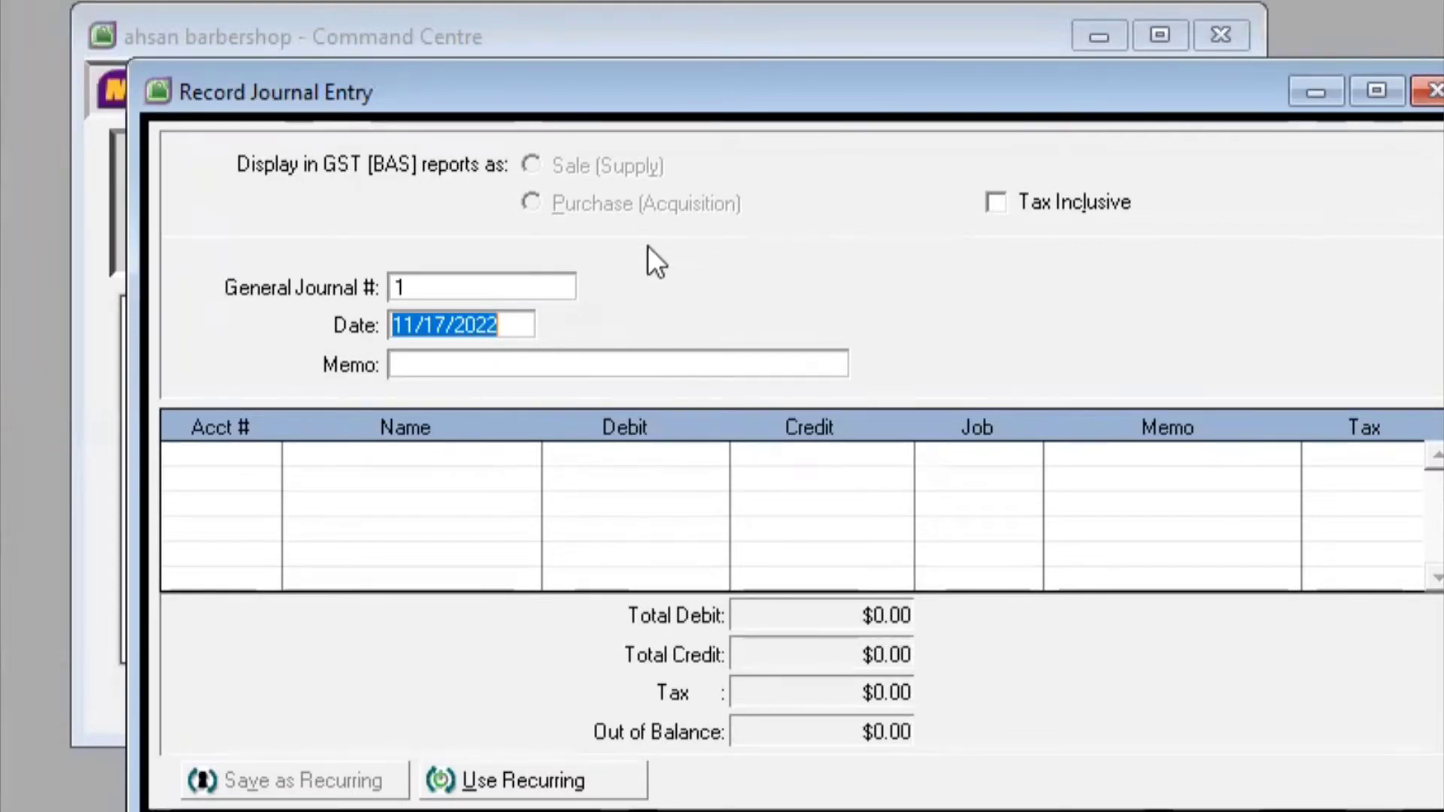
left_click(412, 320)
key("BackSpace")
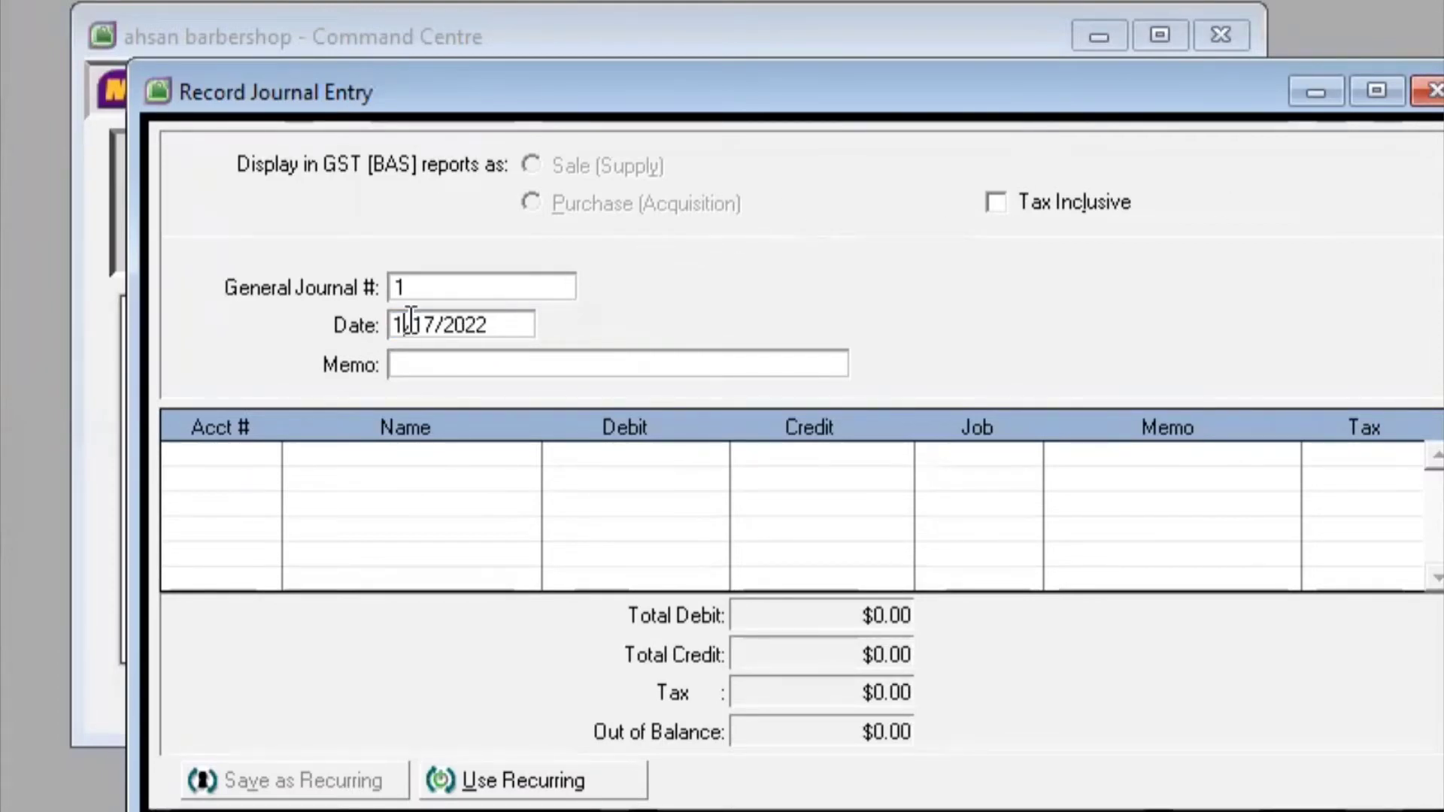
Date journal 1 as 10/2/2022 and enter the owner's initial-capital memo (Modal Awal)
type("0")
key("BackSpace")
type("2")
left_click(489, 323)
key("Tab")
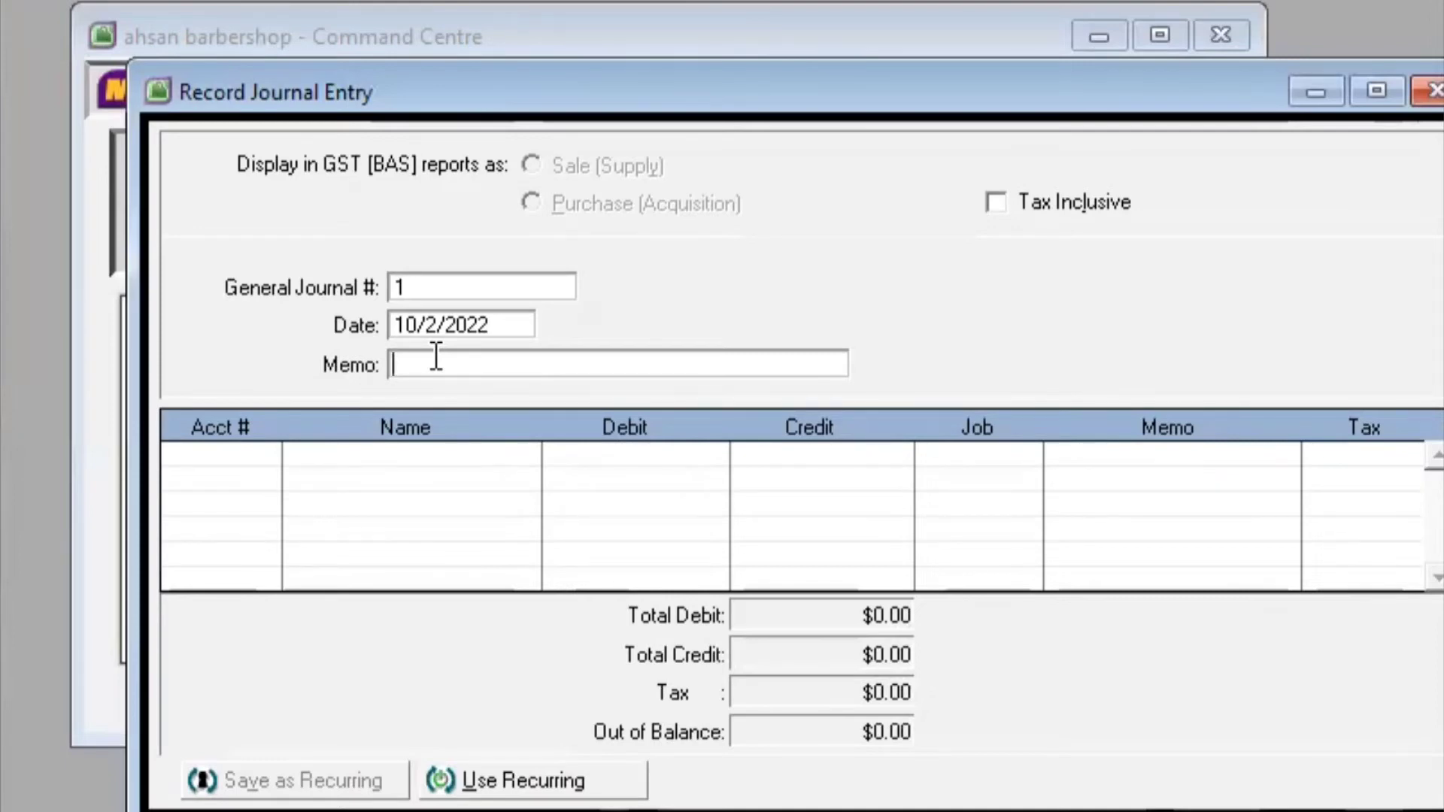
type("Model Awal Tuan Ah")
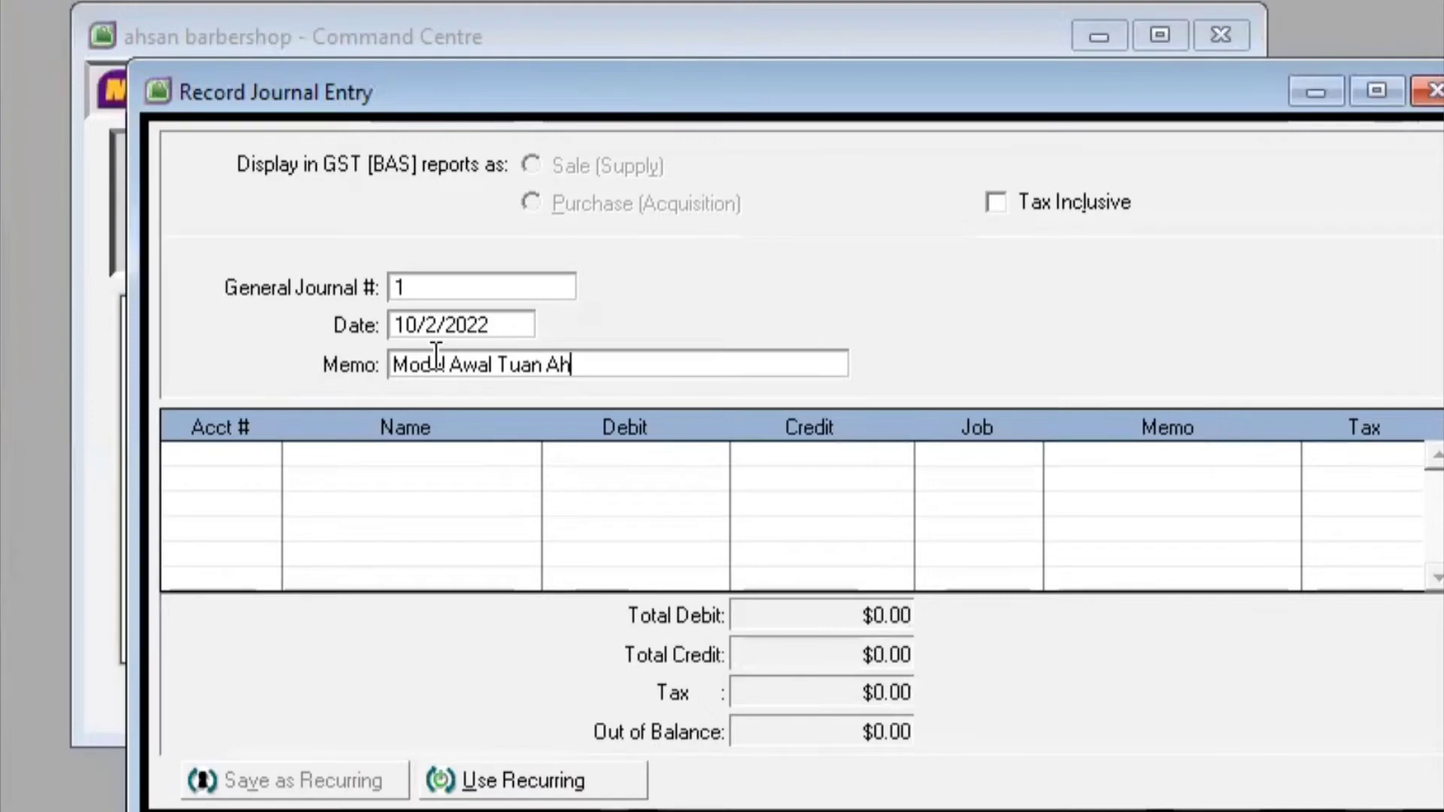
type("san")
key("Tab")
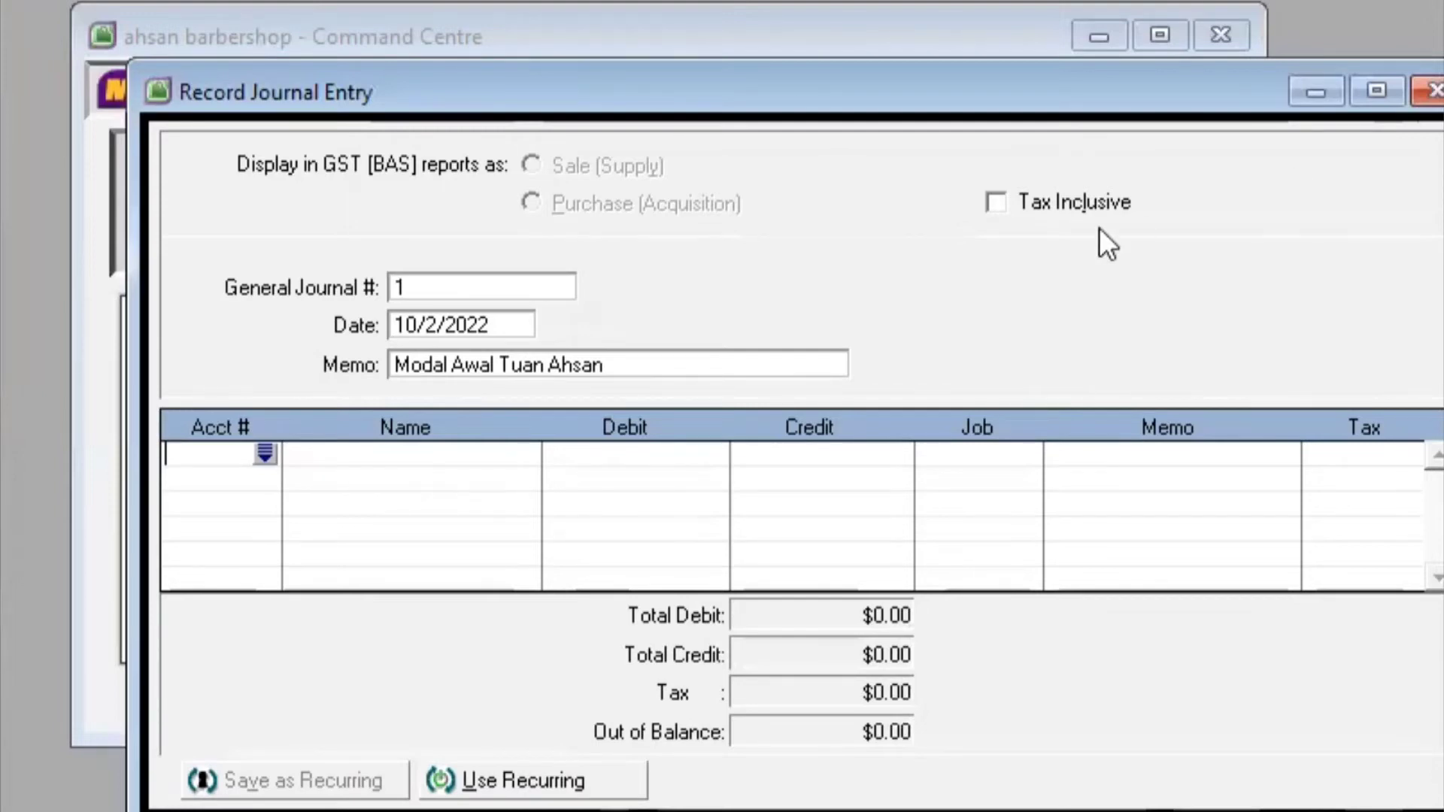
Debit 1-1102 Kas di bank 20,000,000 on the first journal line
left_click(264, 451)
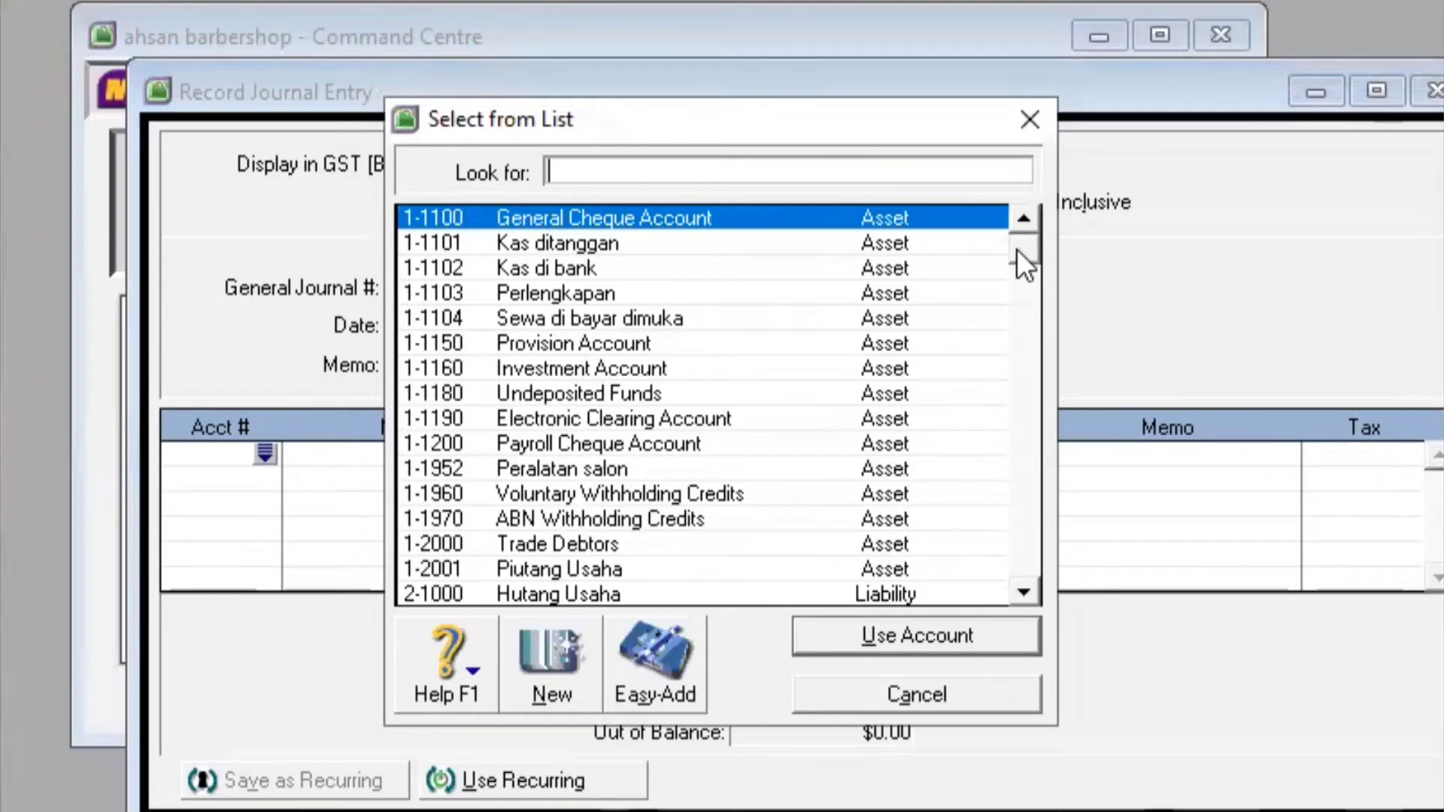
left_click_drag(1017, 250, 1017, 286)
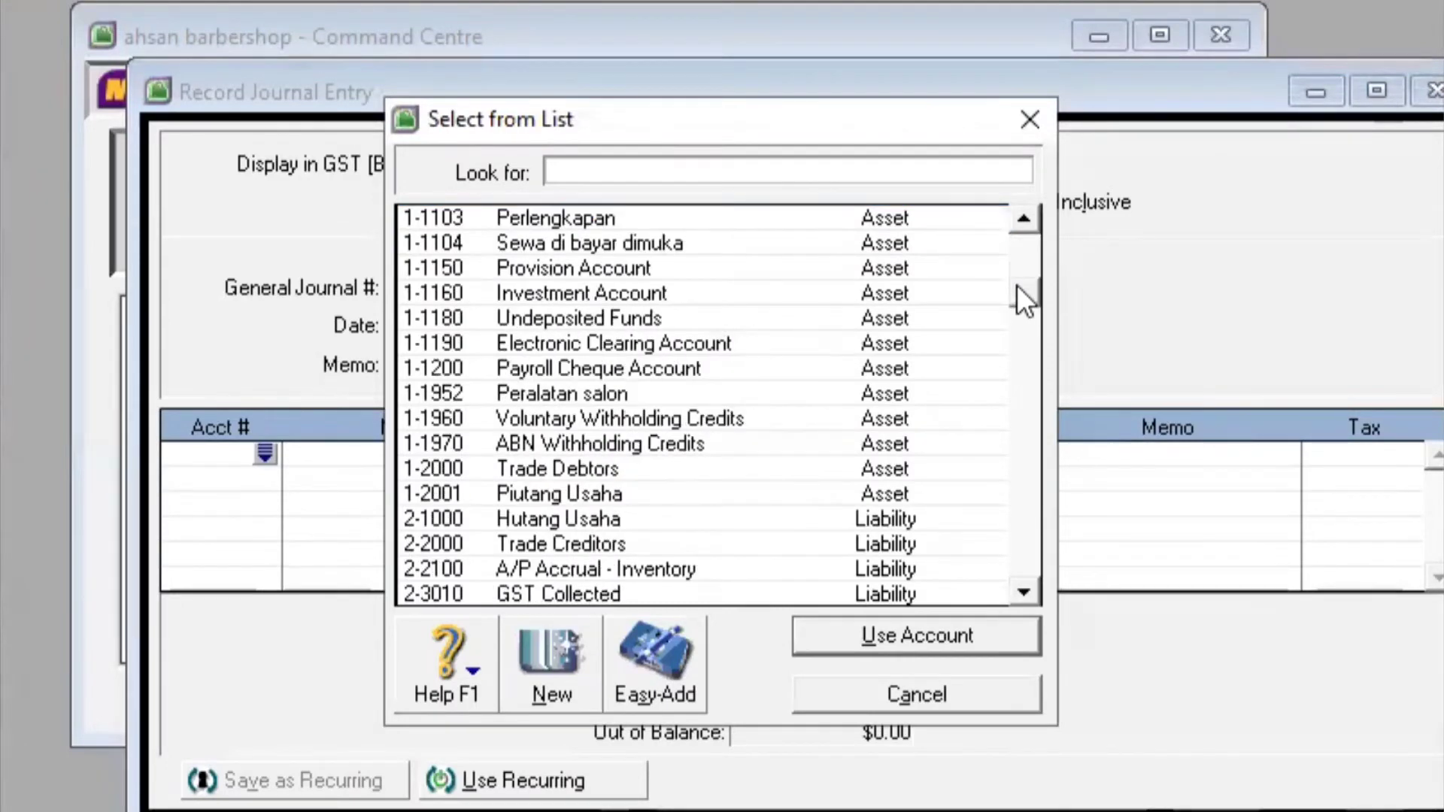
left_click(1023, 220)
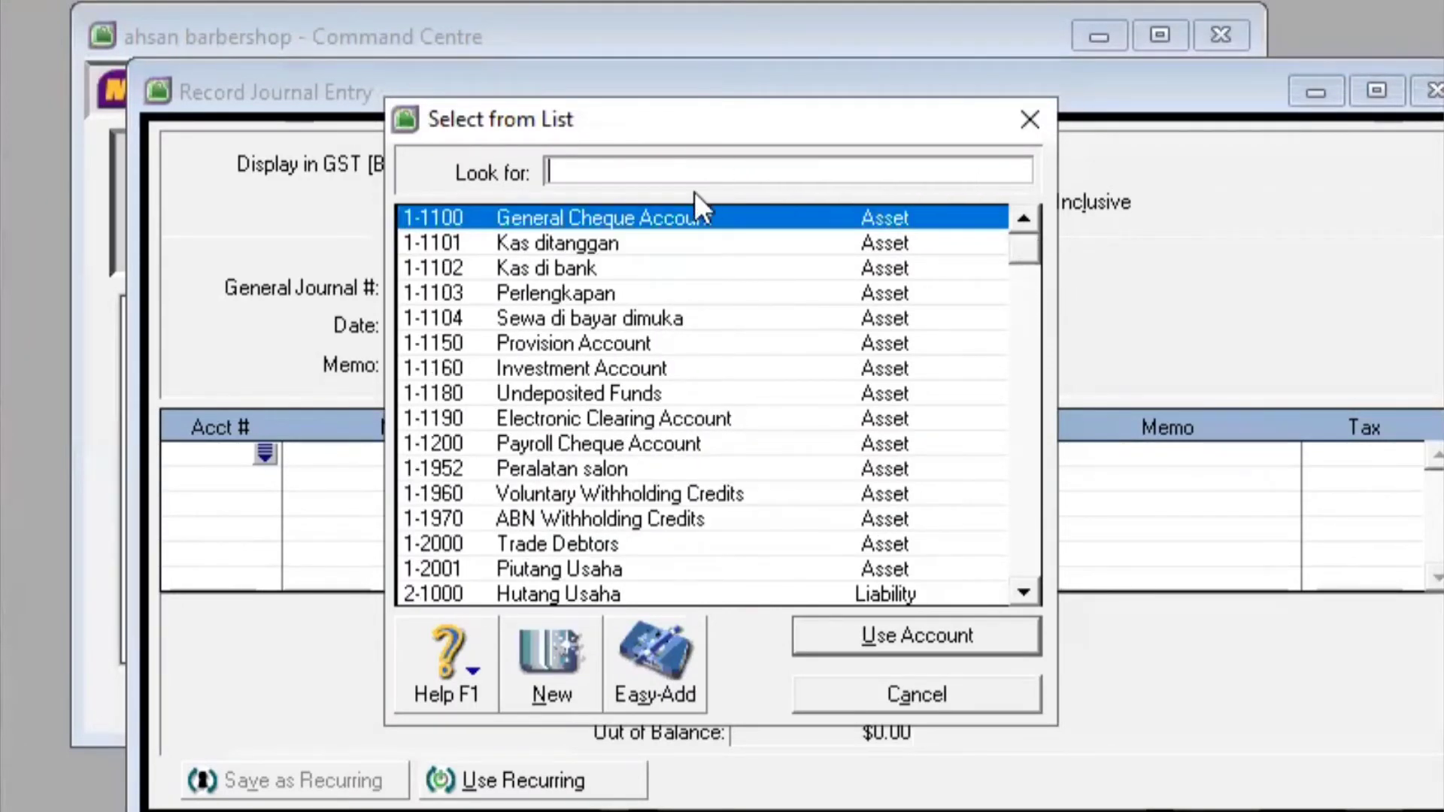
left_click(665, 265)
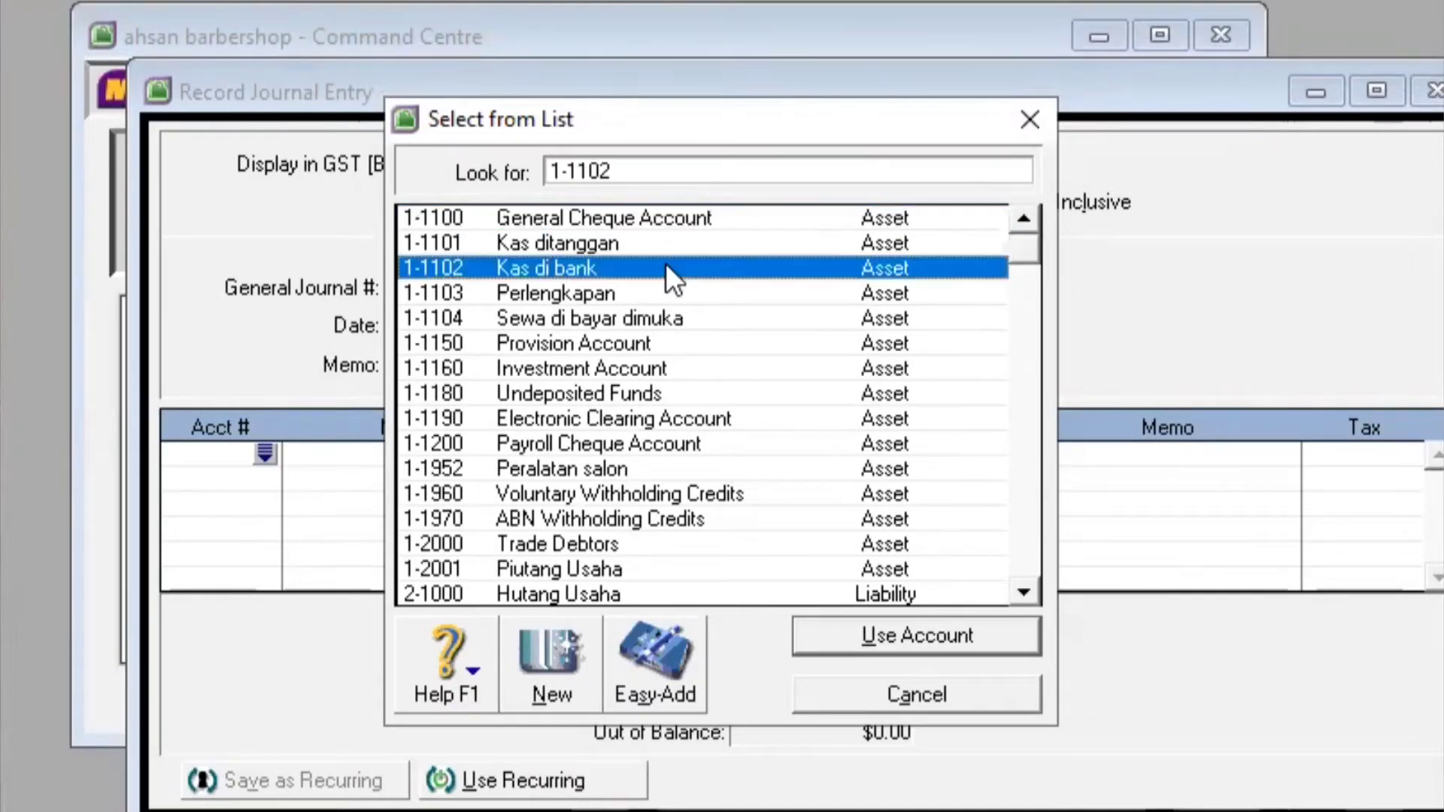
left_click(881, 637)
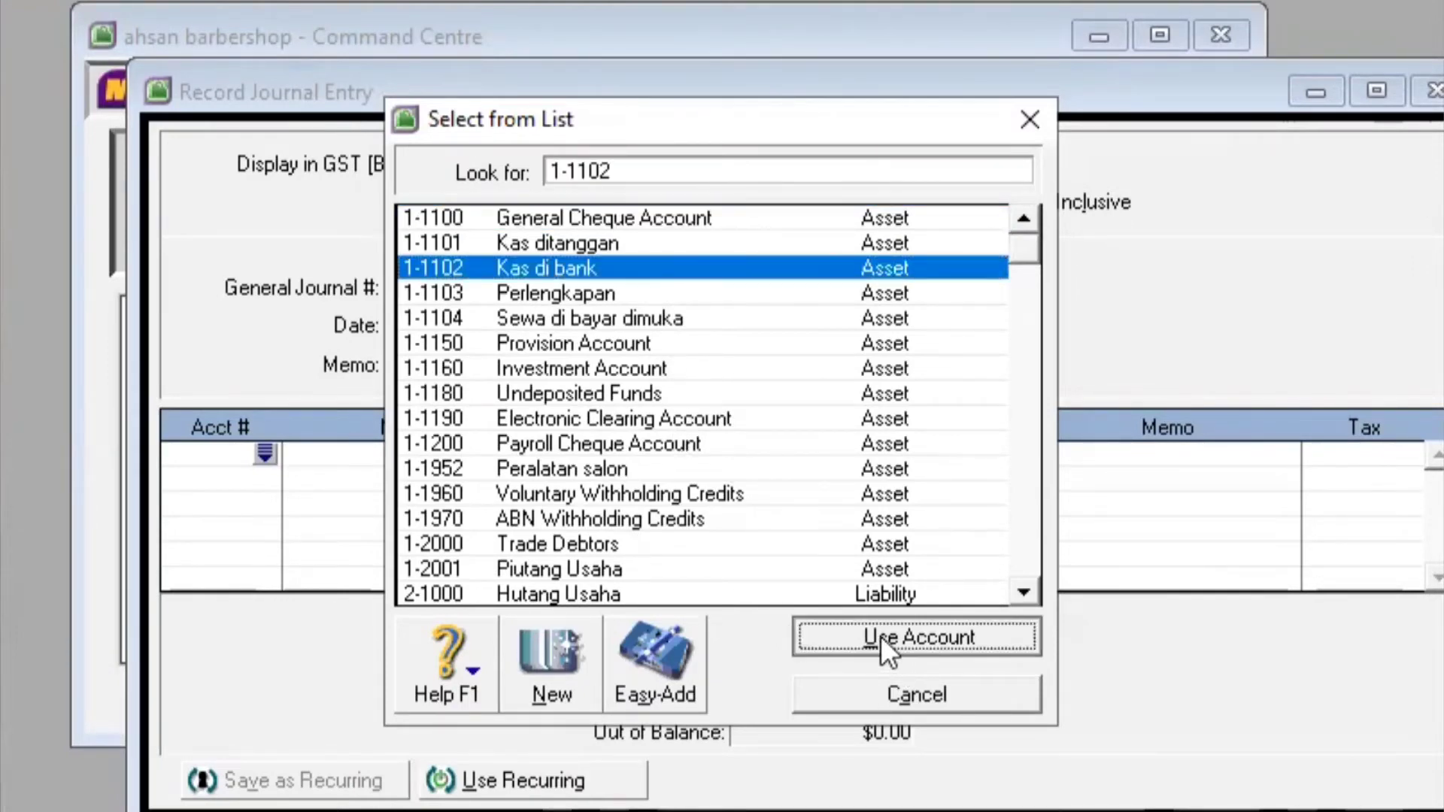
left_click(647, 448)
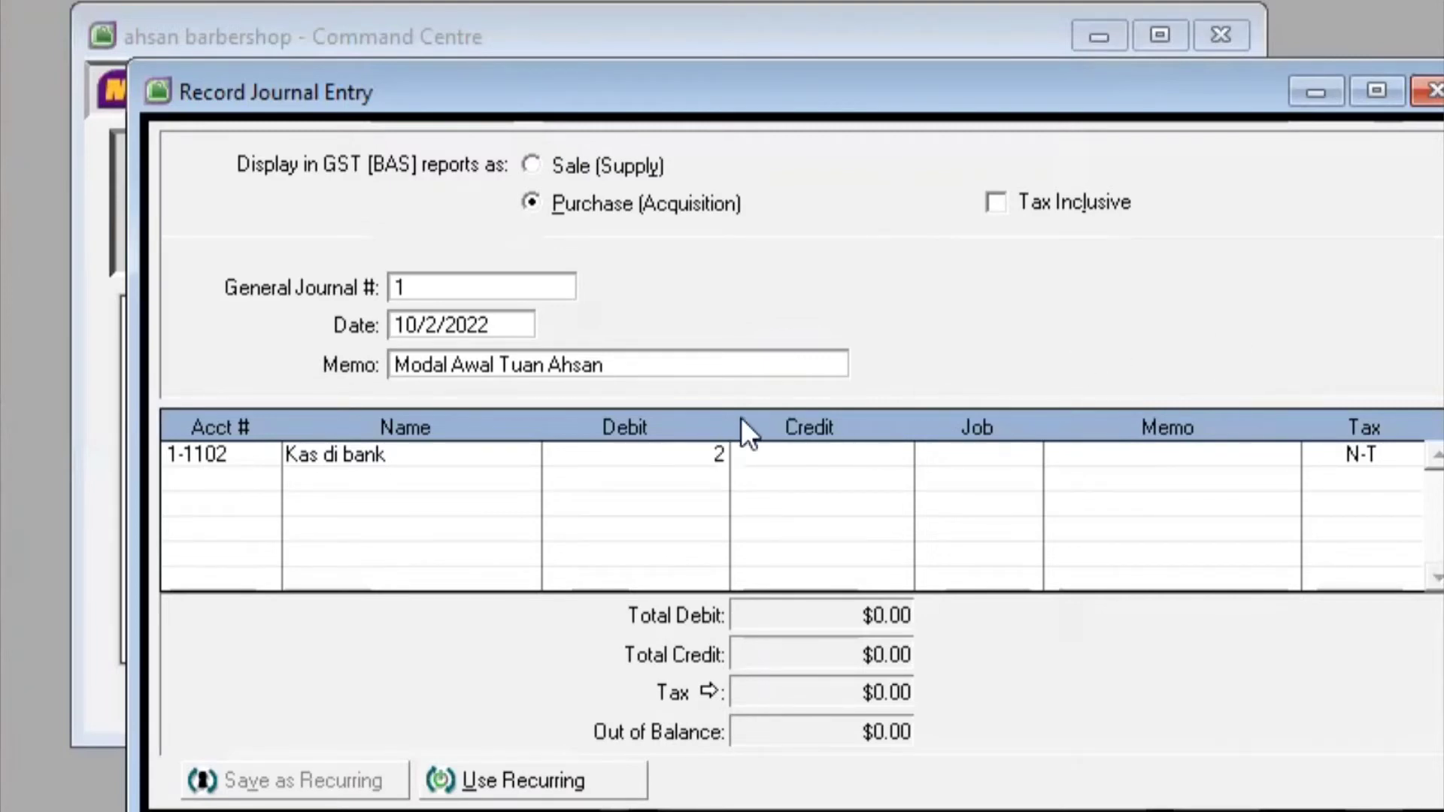
type("0000000,00")
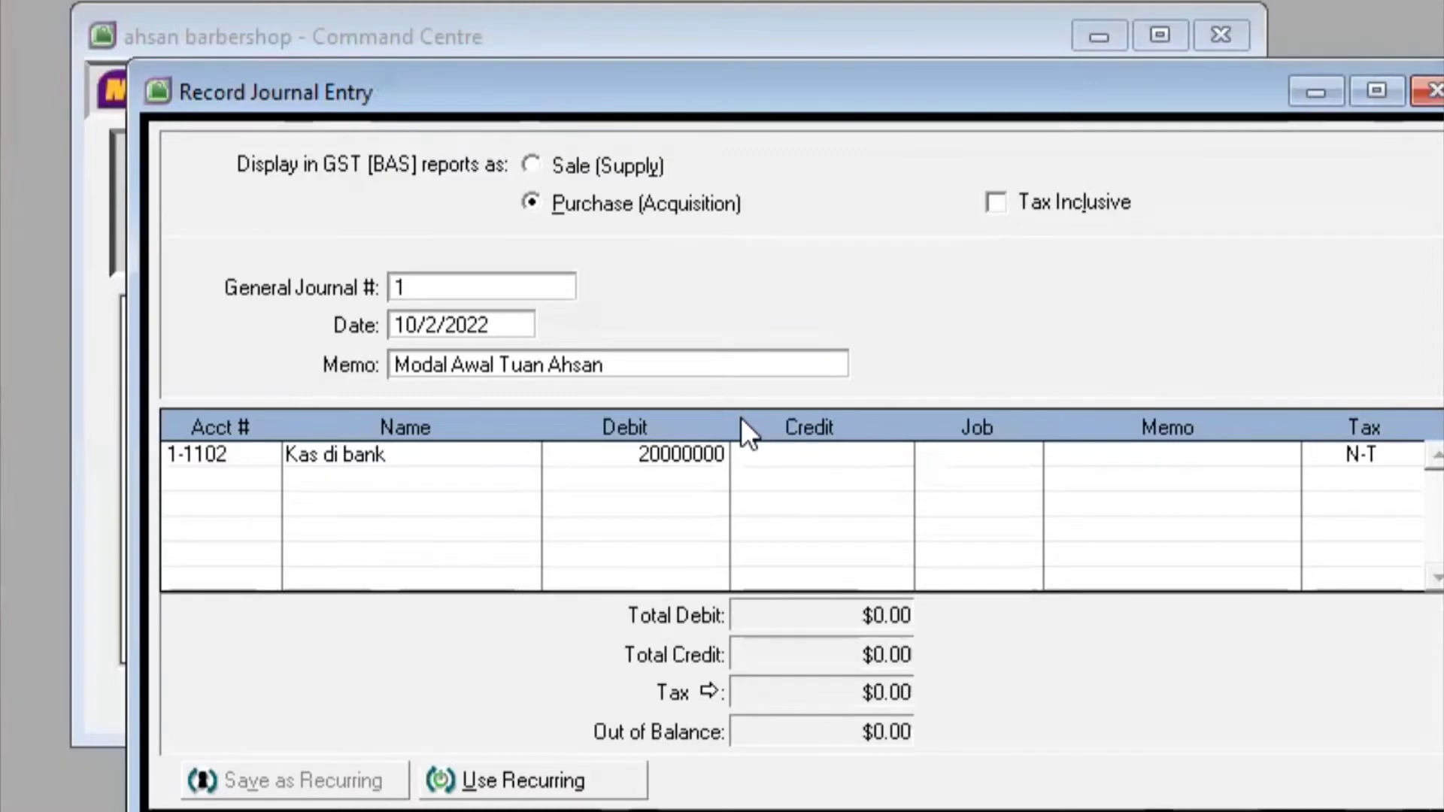
key("Tab")
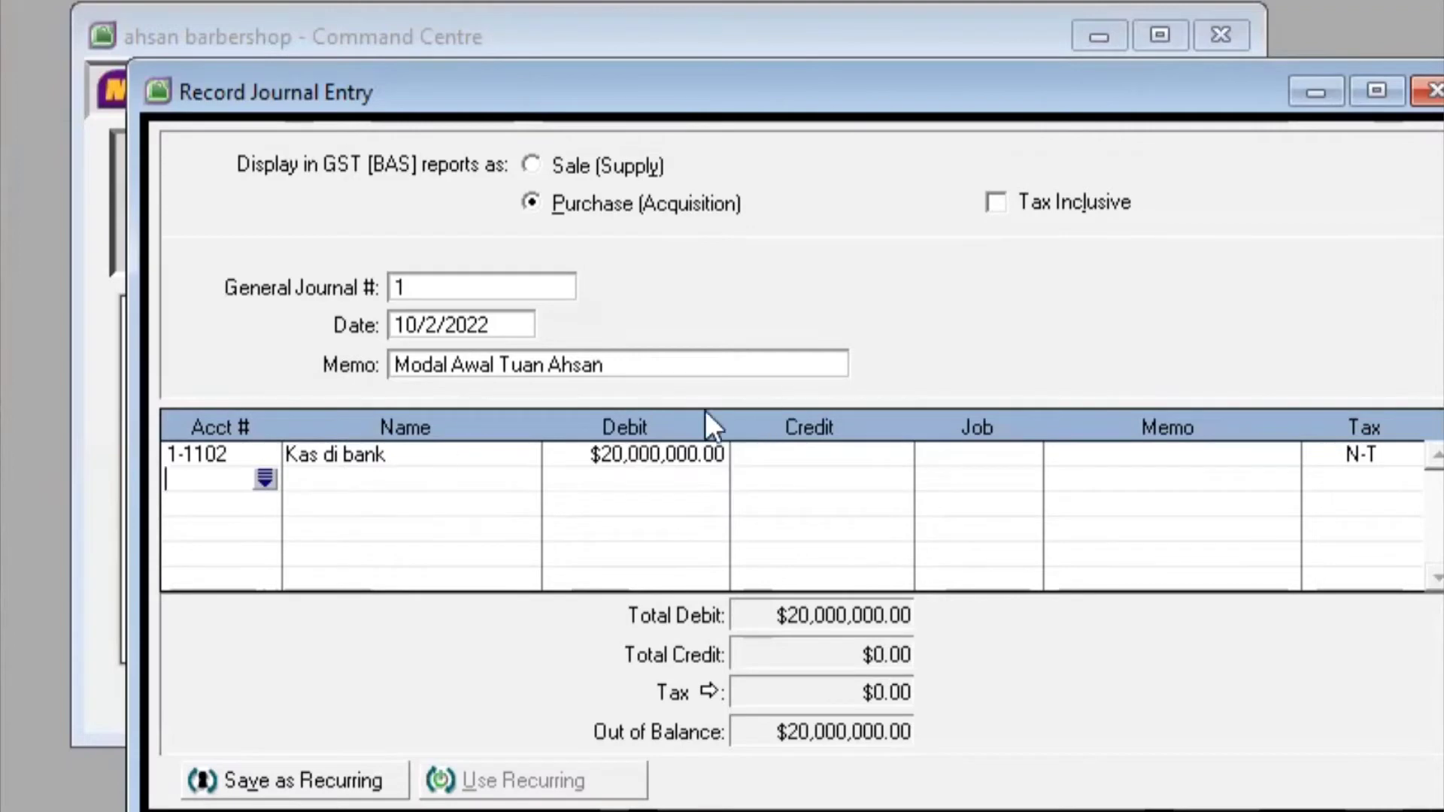
Credit the owner's capital account 3-1000 20,000,000 on the second line
left_click(257, 475)
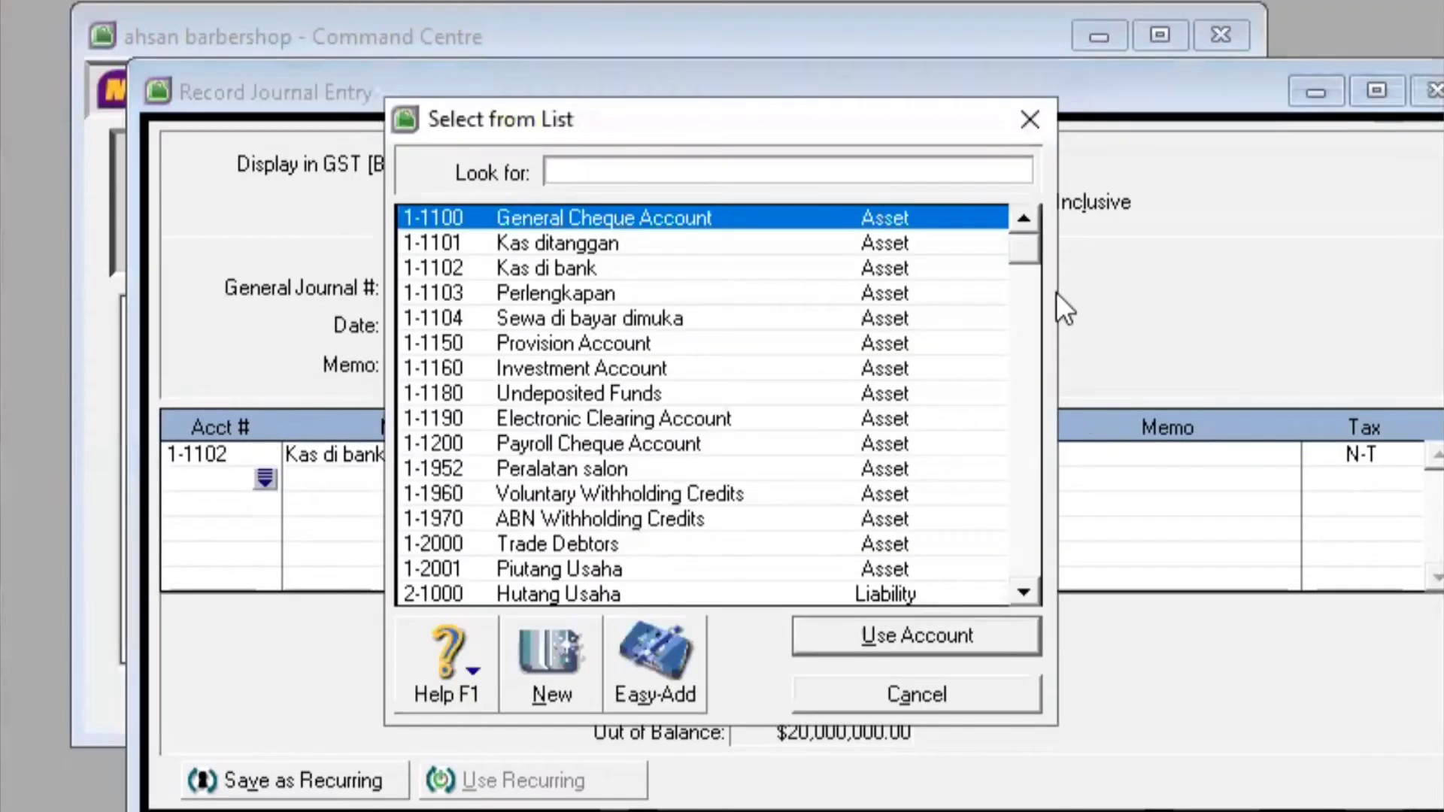
left_click_drag(1031, 247, 1020, 413)
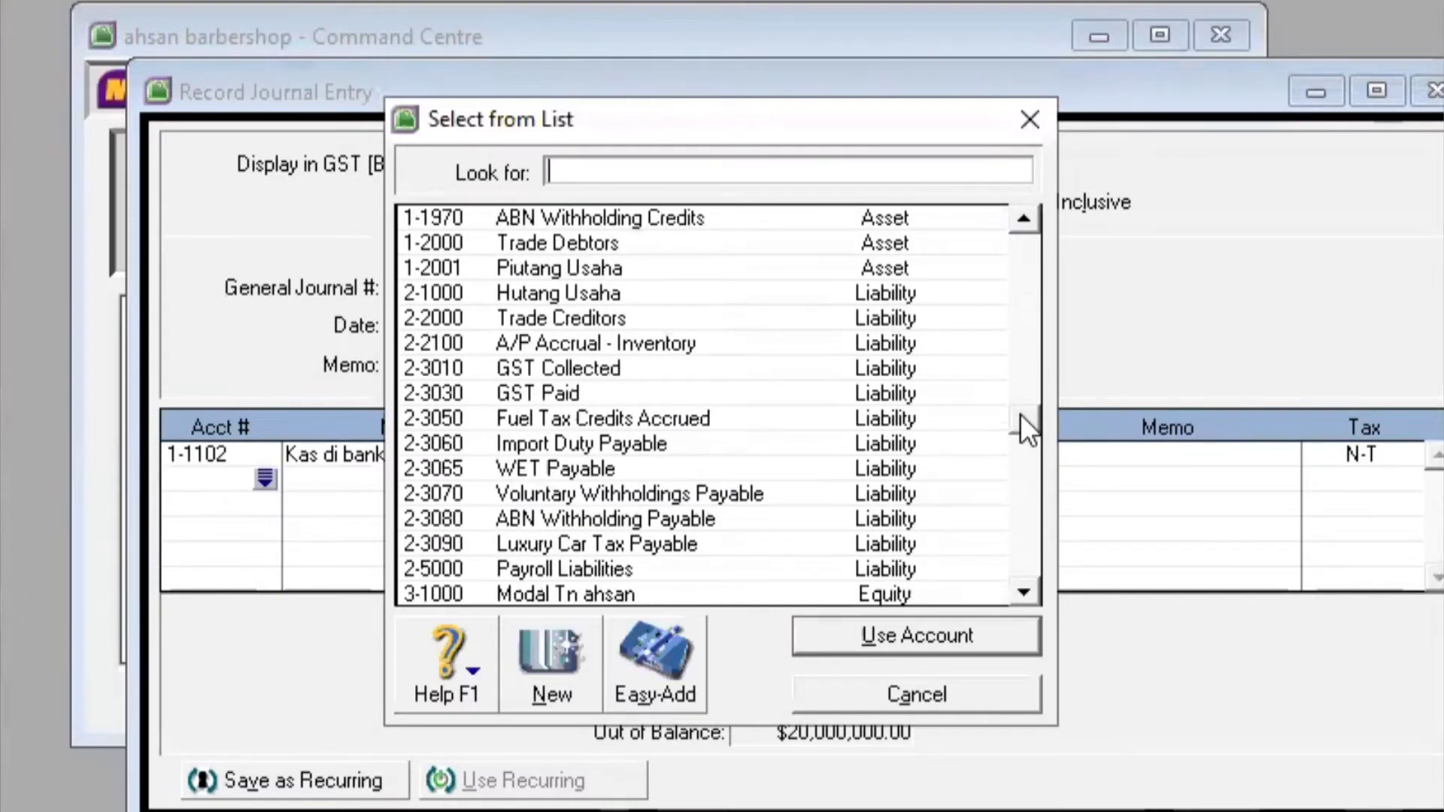
left_click_drag(1020, 421, 1020, 434)
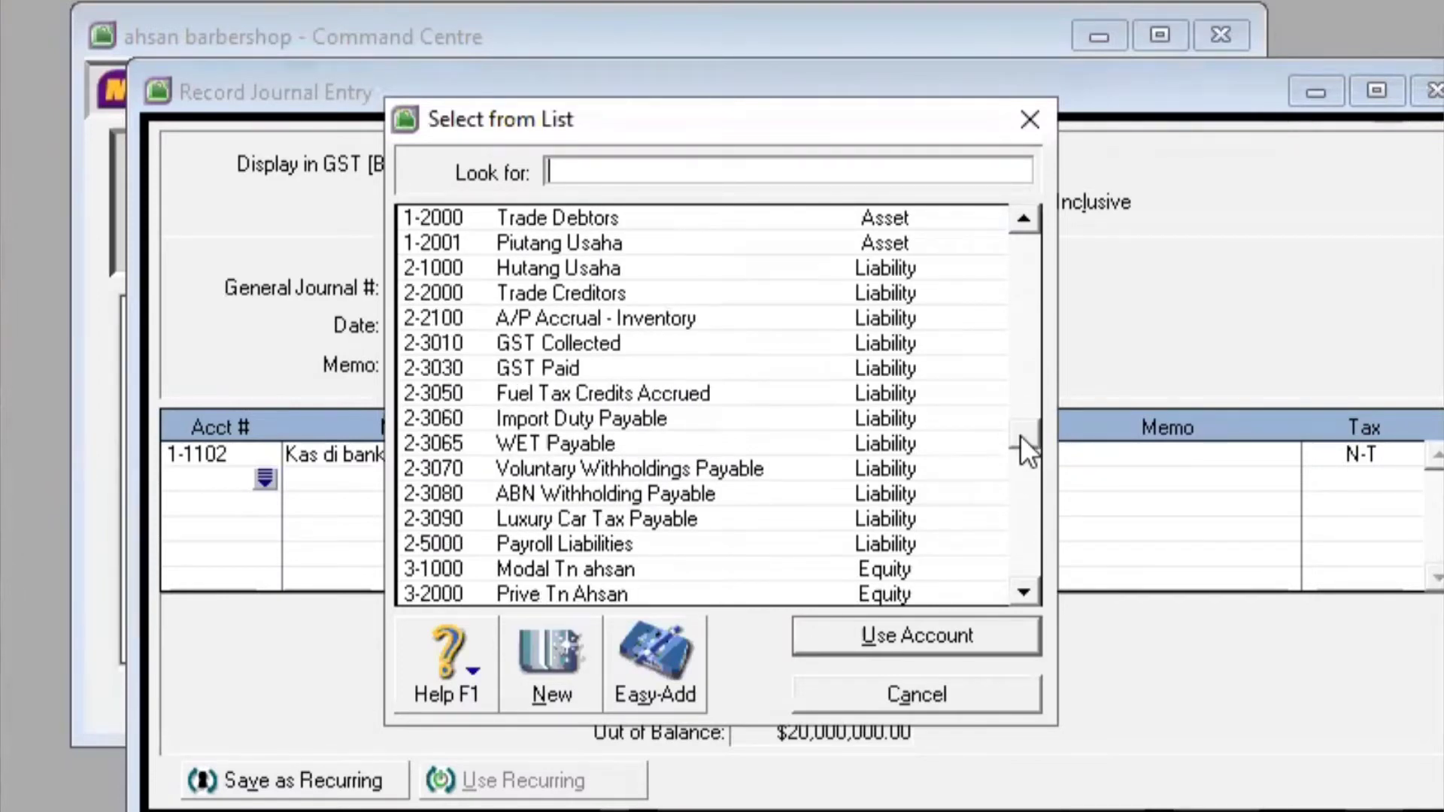
left_click(766, 566)
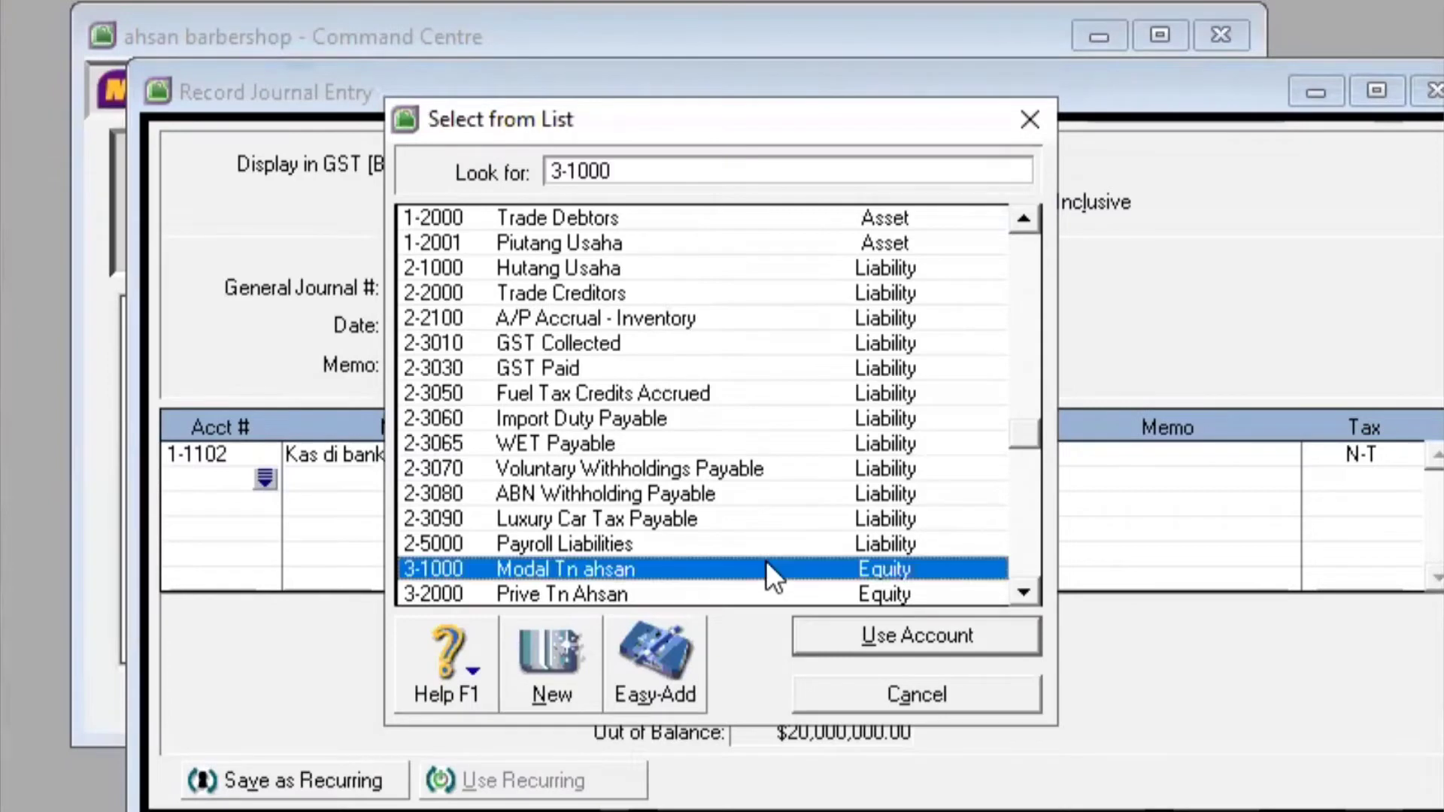
left_click(916, 634)
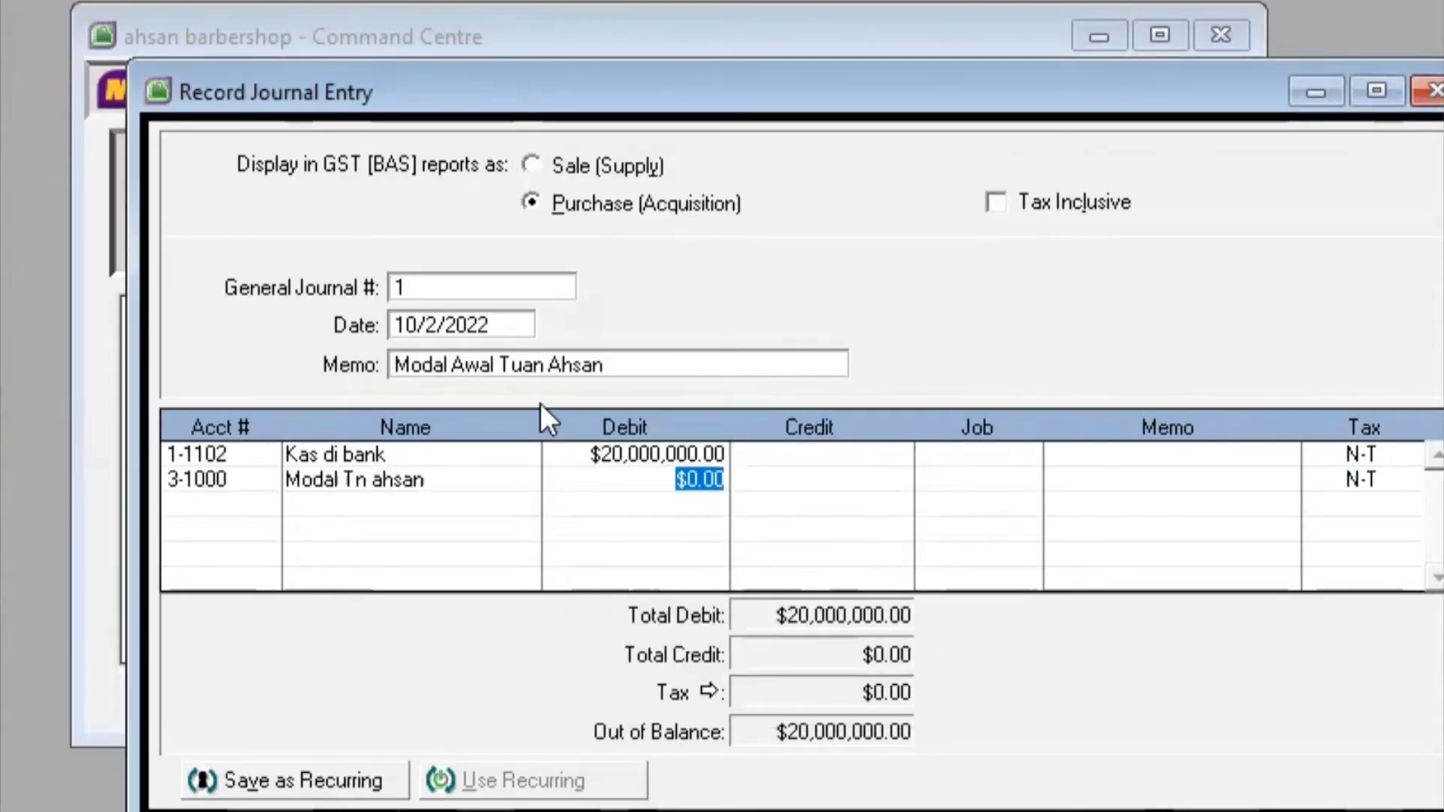
left_click(773, 482)
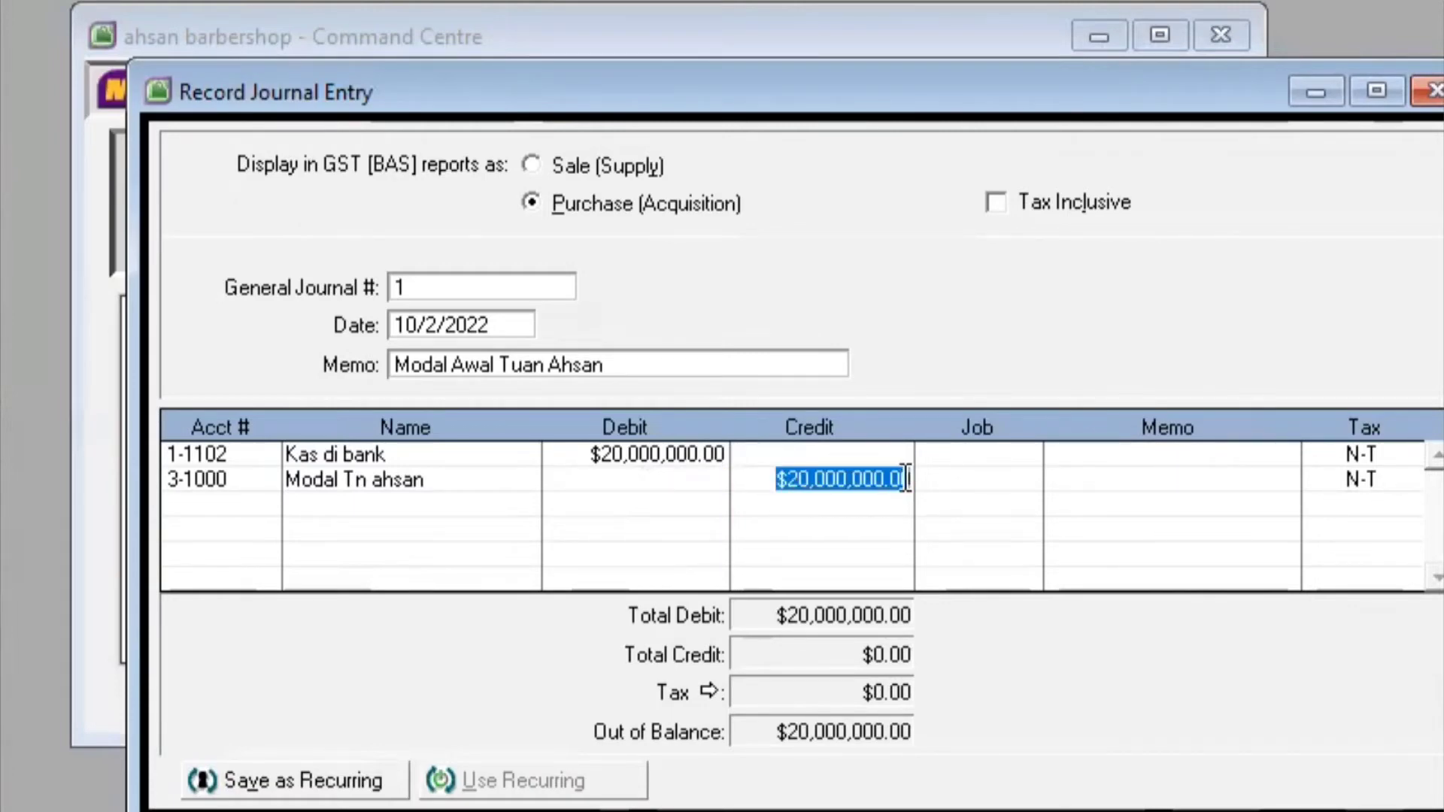
key("Return")
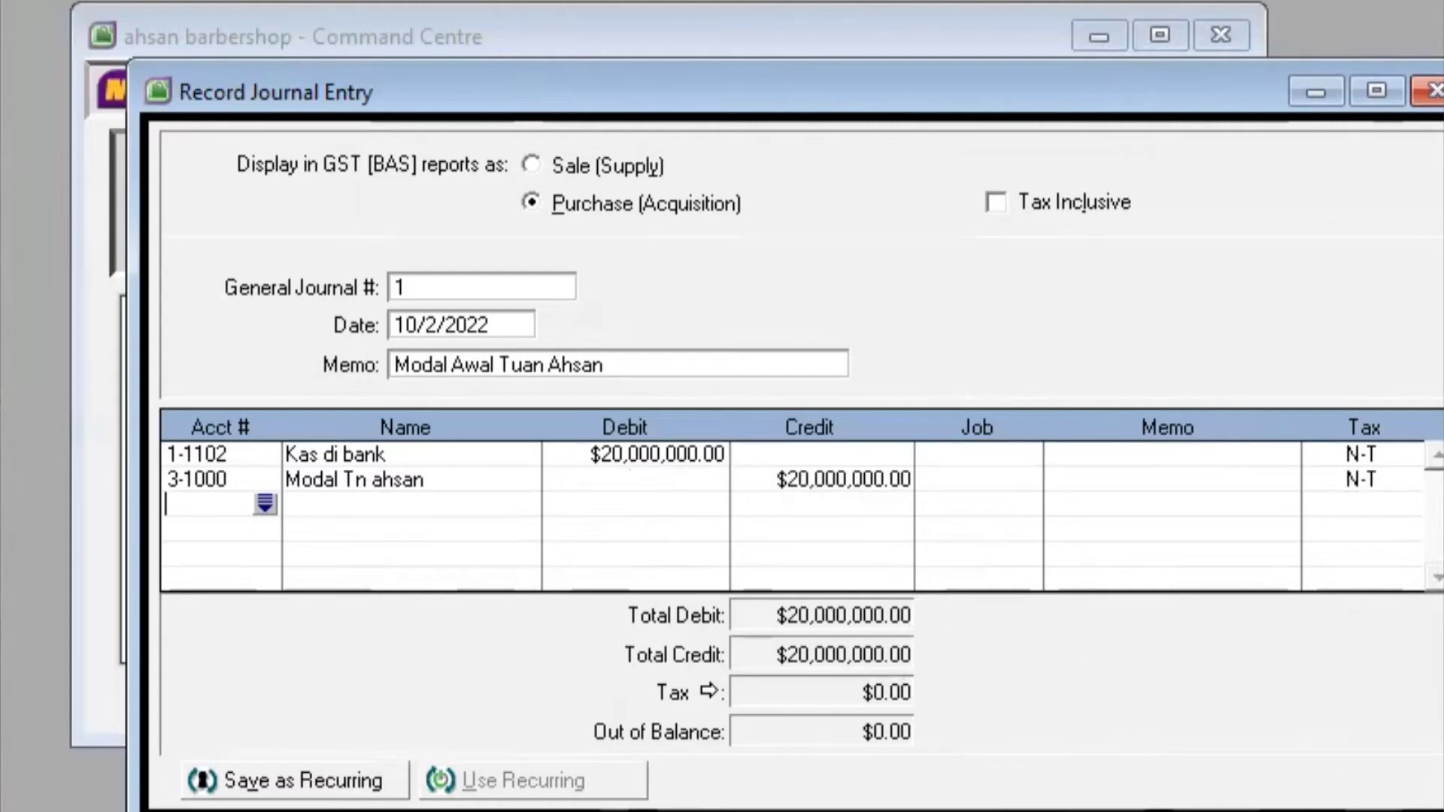
Record journal 1, then set journal 2 dated 10/5/2022 with memo 'Pembelian Peralatan Salon Secara Kredit'
left_click(1353, 811)
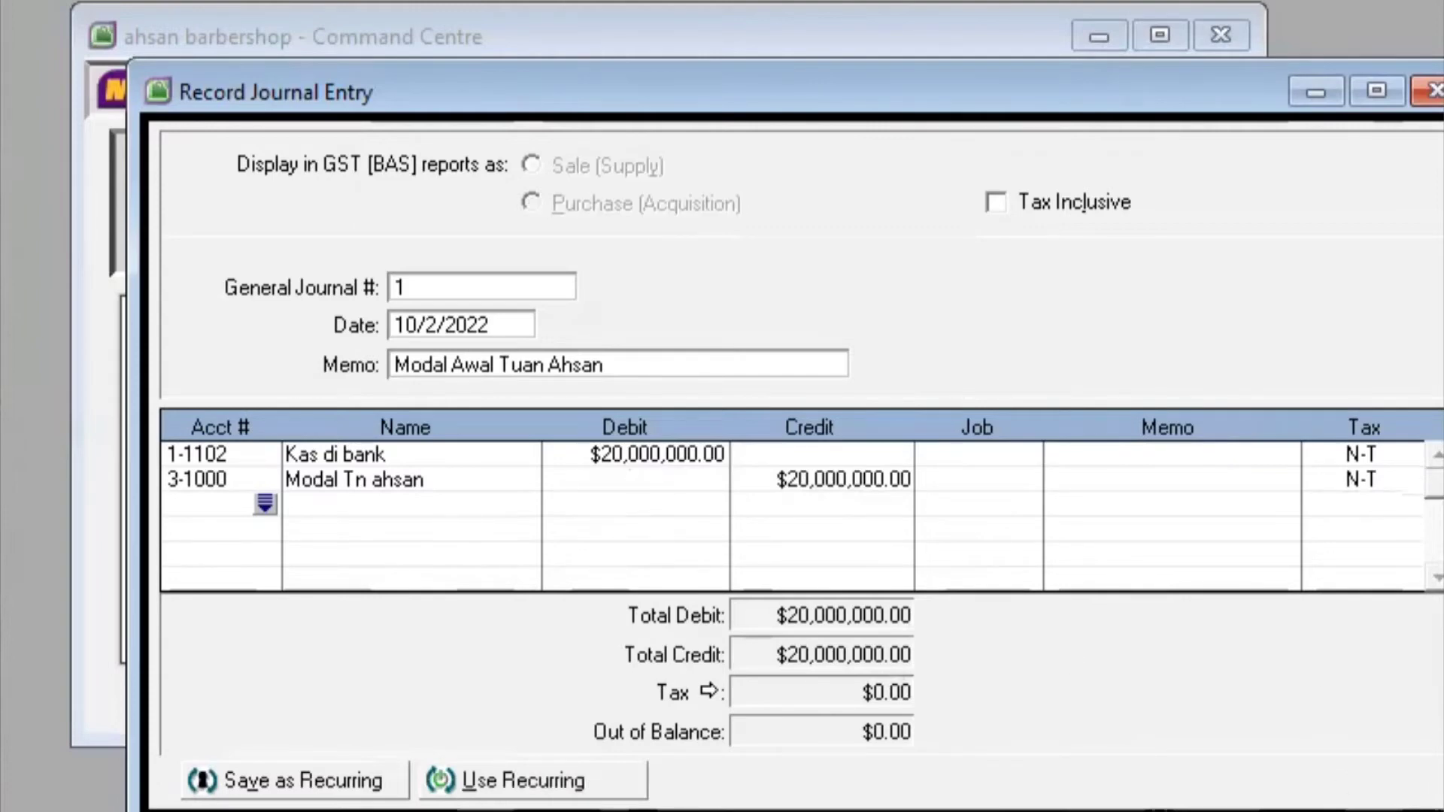
left_click(522, 287)
key("BackSpace")
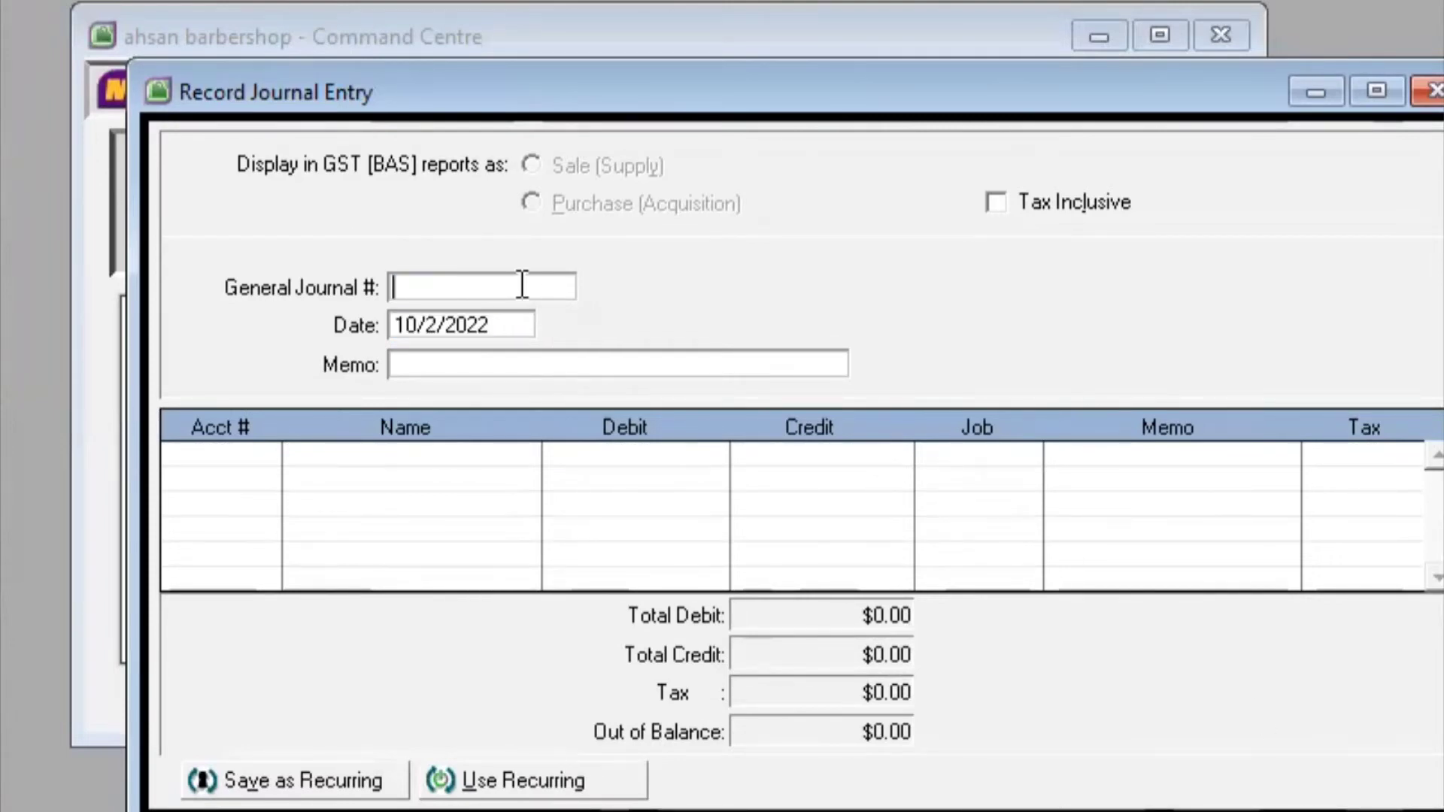
type("2")
left_click(410, 323)
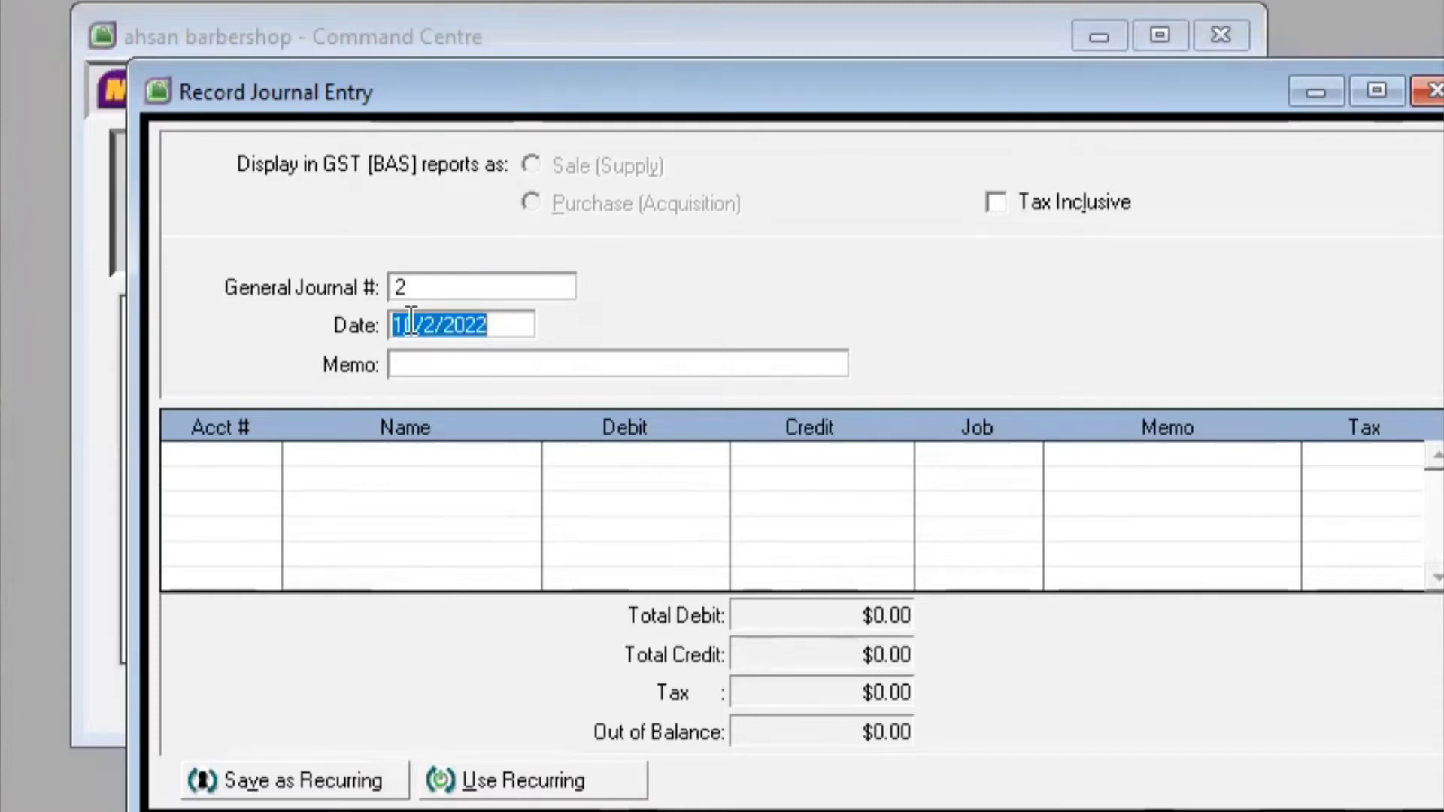
left_click(415, 324)
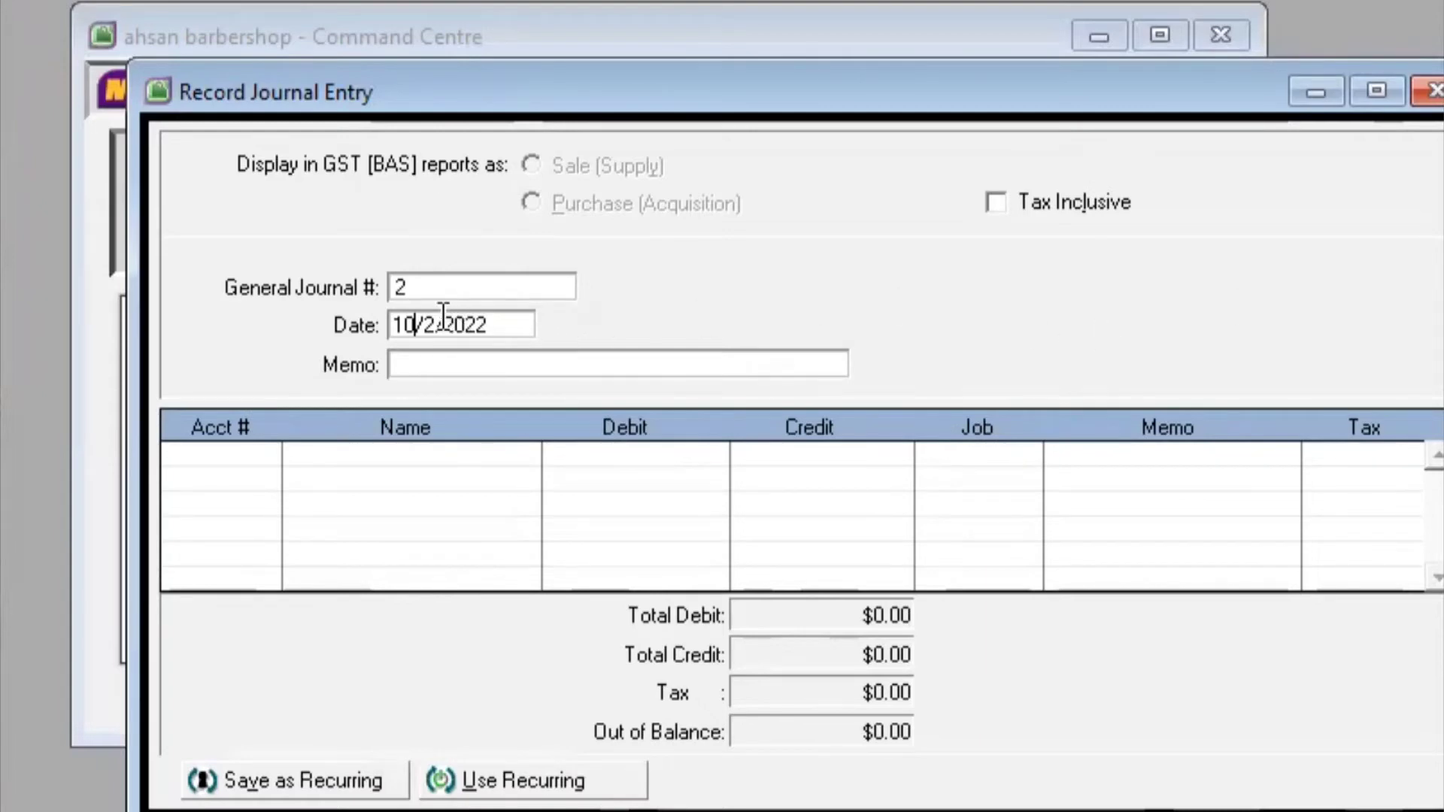
key("Delete")
key("Delete")
type("5/")
left_click(511, 326)
key("Tab")
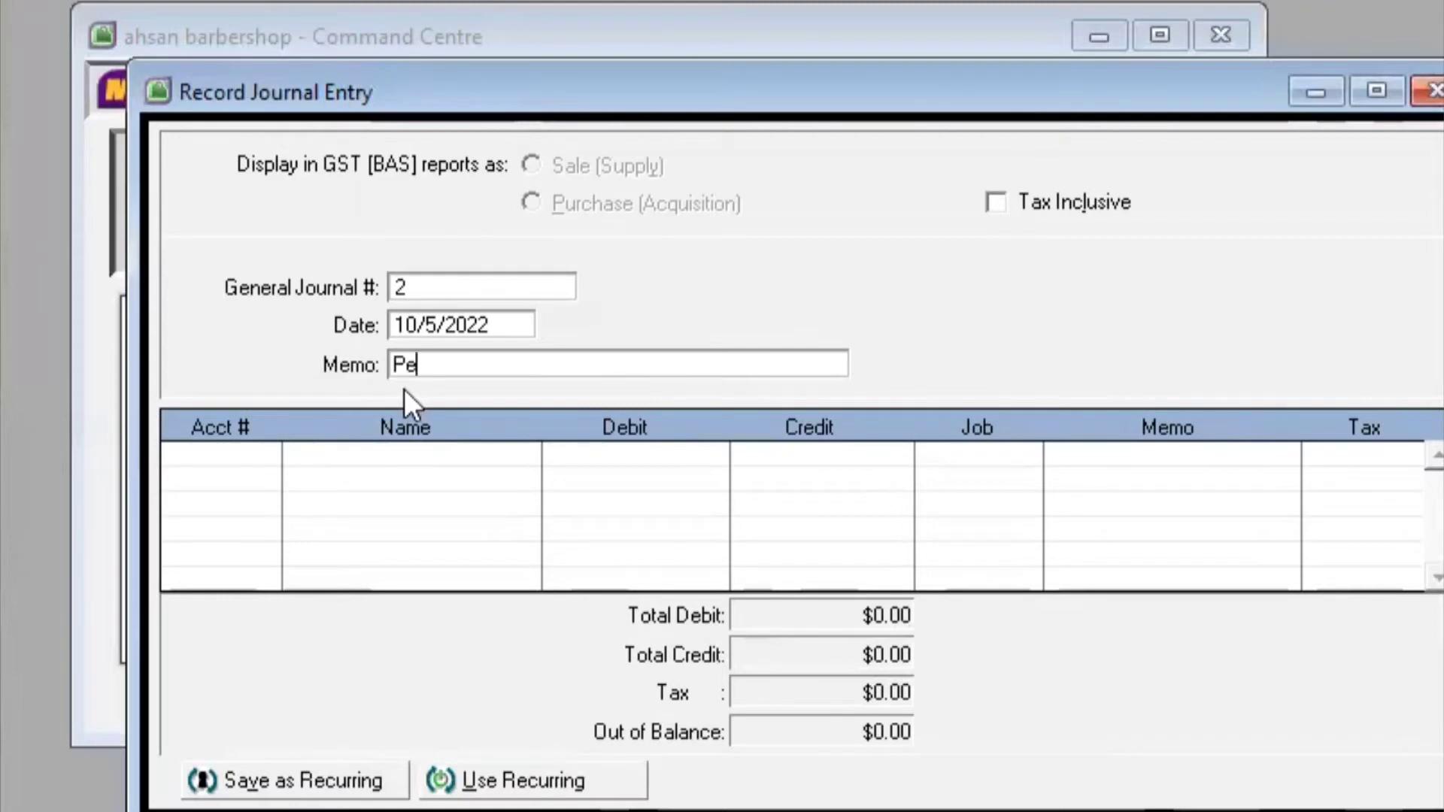
type("mbelian Pera")
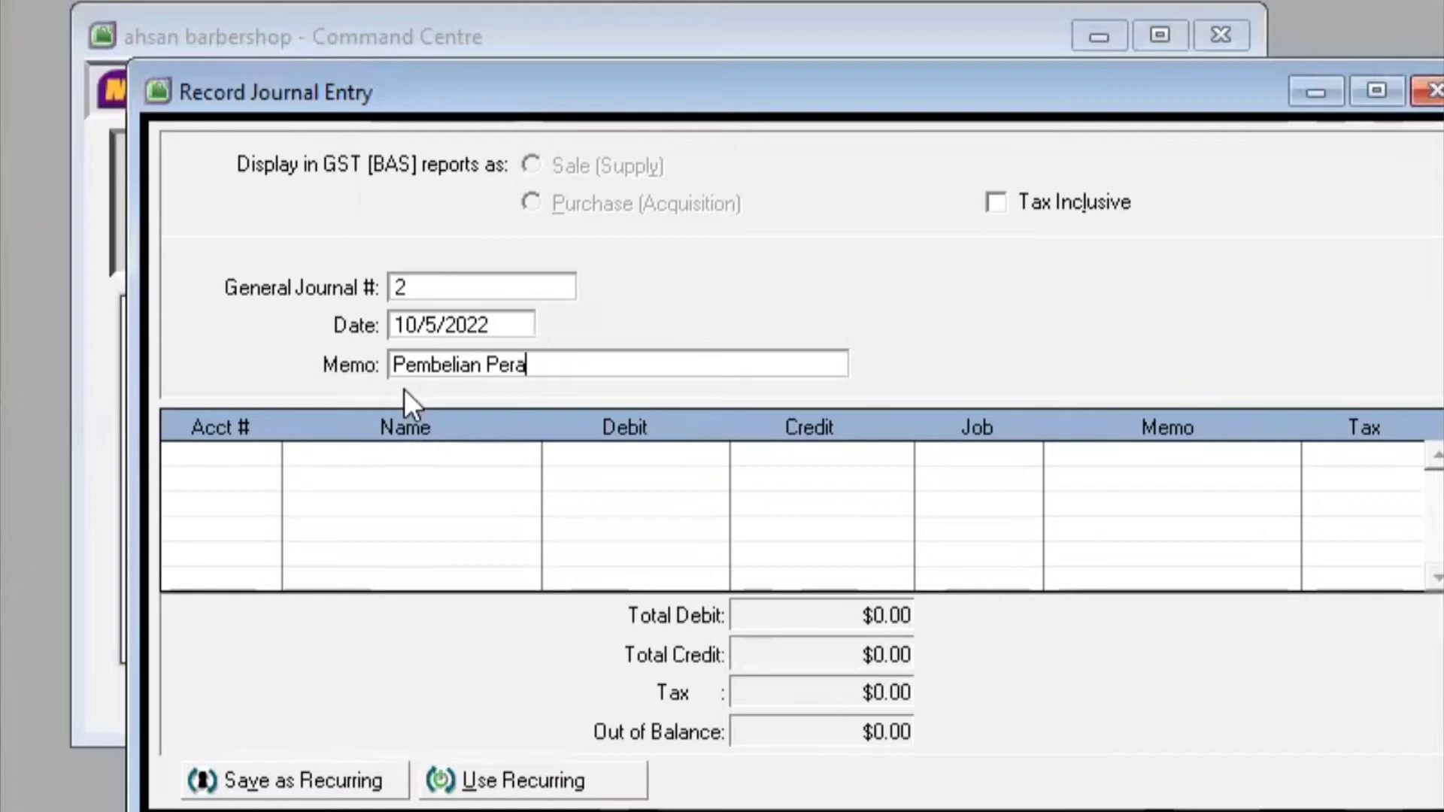
type("latan Salon ")
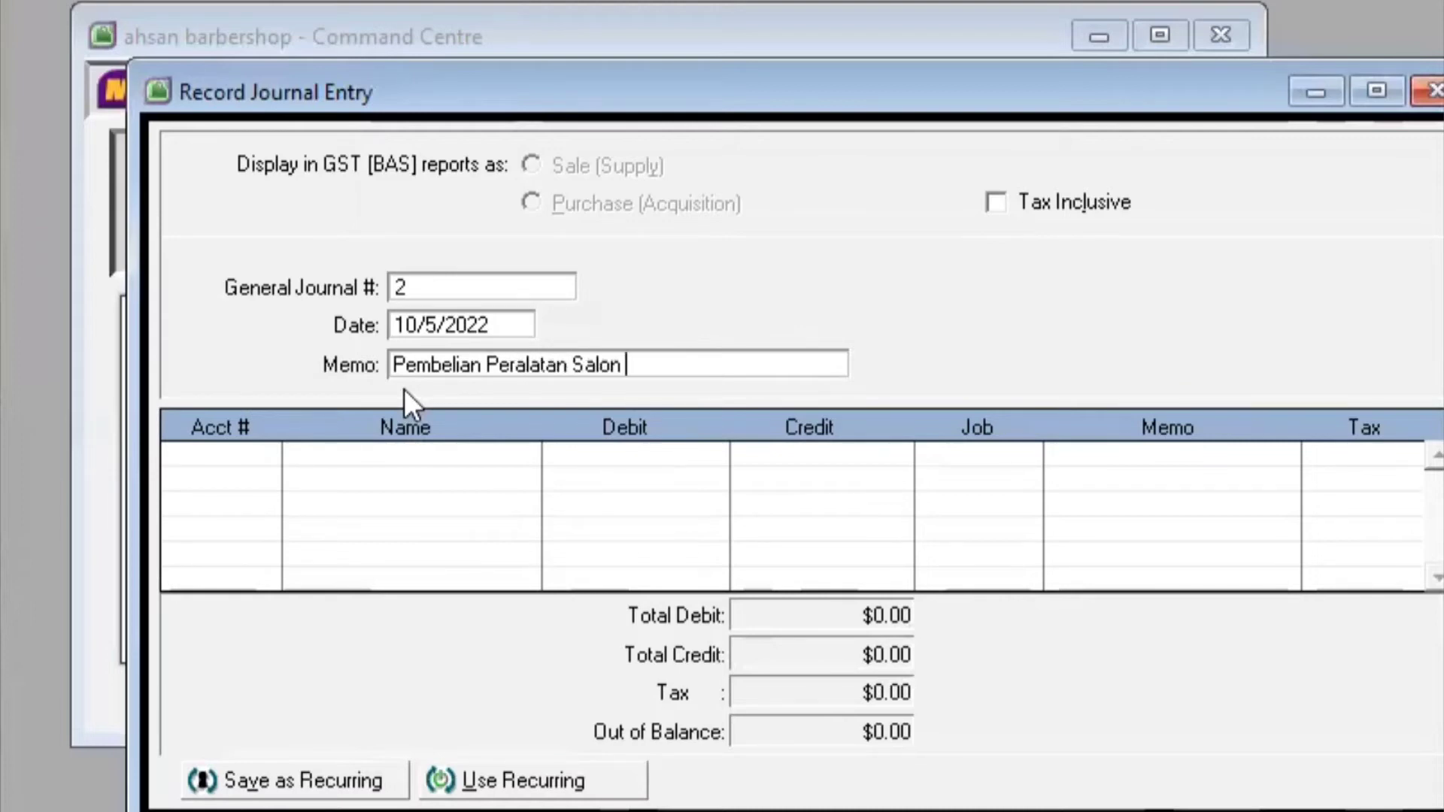
type("Secara Kred")
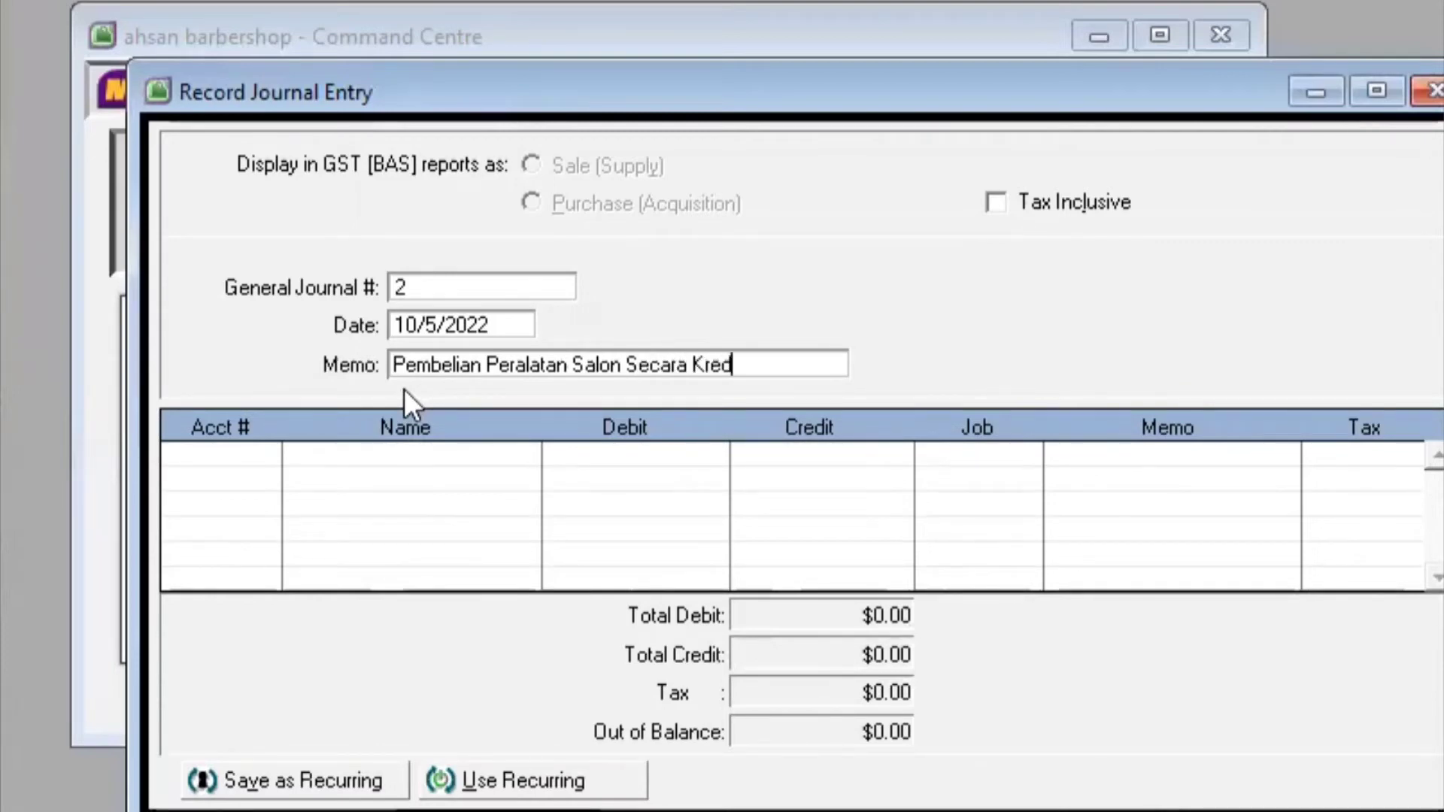
type("it")
key("Tab")
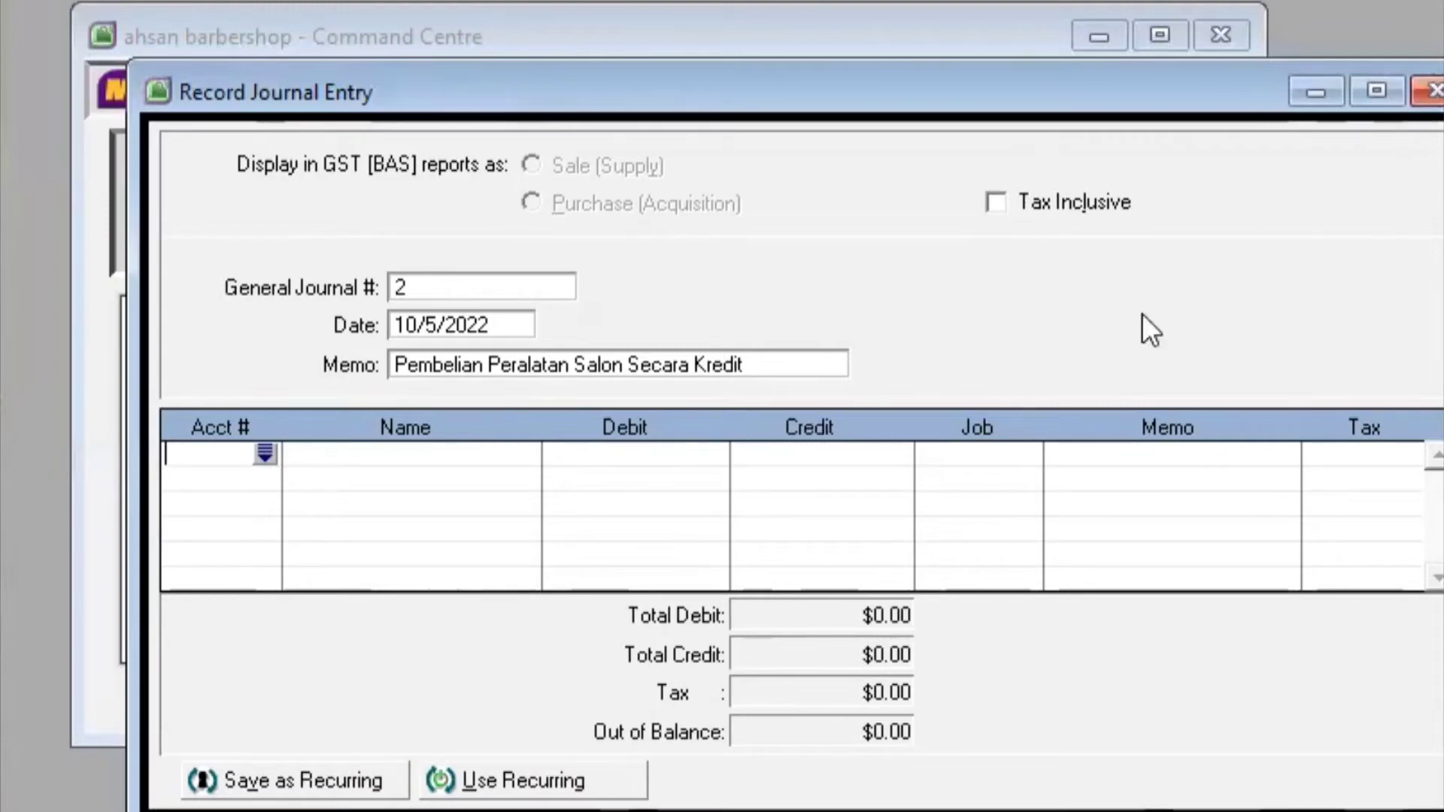
Debit 1-1952 Peralatan salon 4,500,000 on the first line of journal 2
left_click(264, 454)
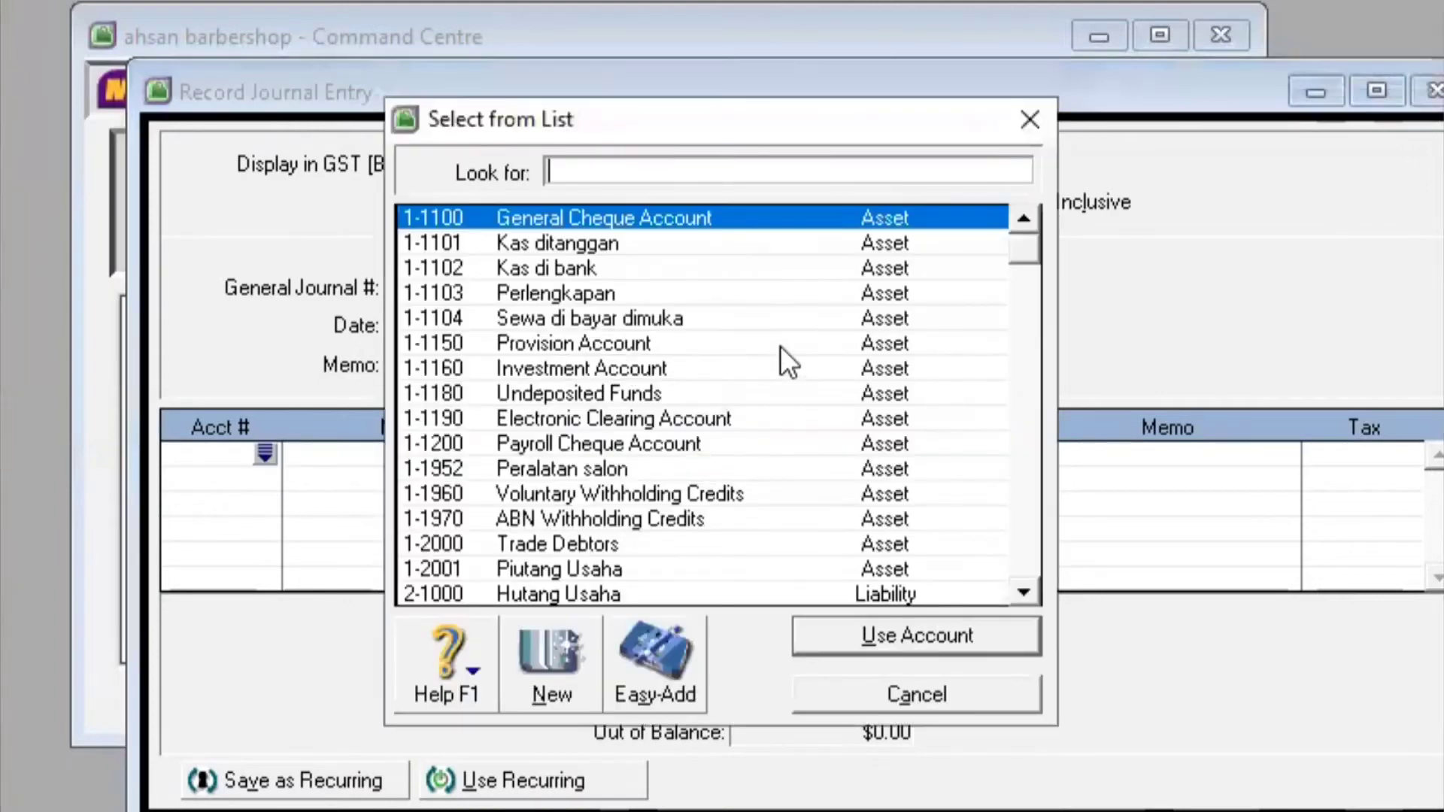
left_click(623, 462)
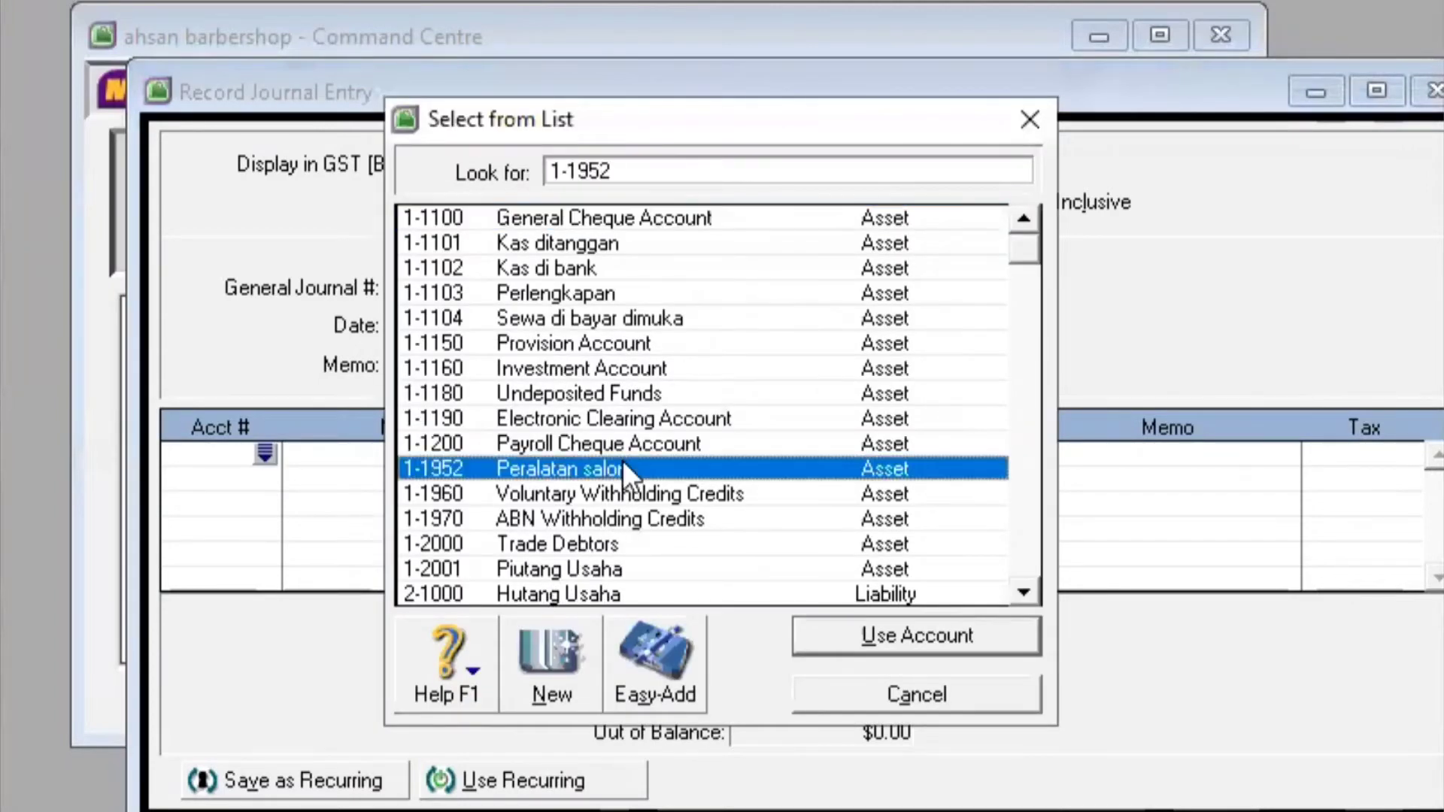
left_click(901, 629)
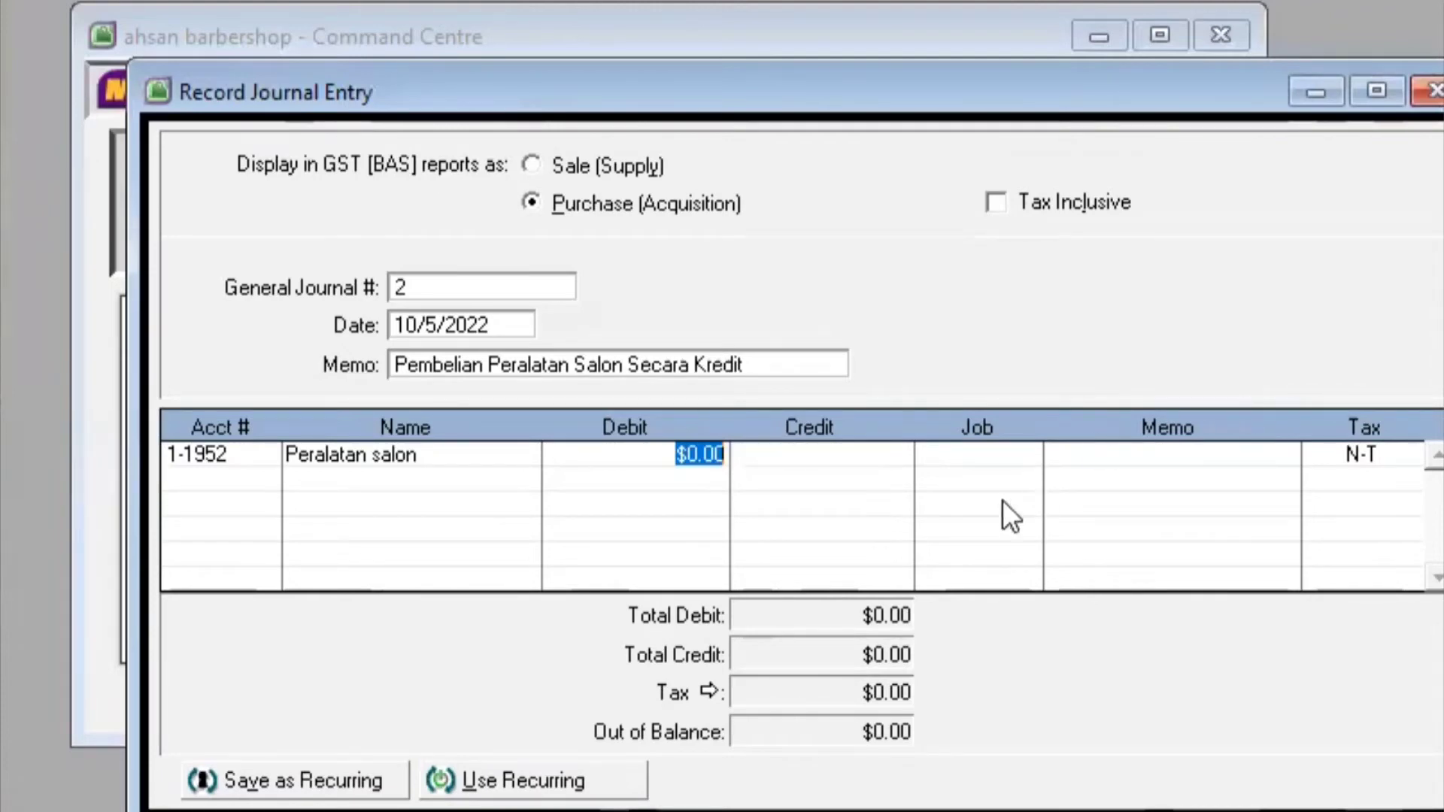
key("BackSpace")
type("4")
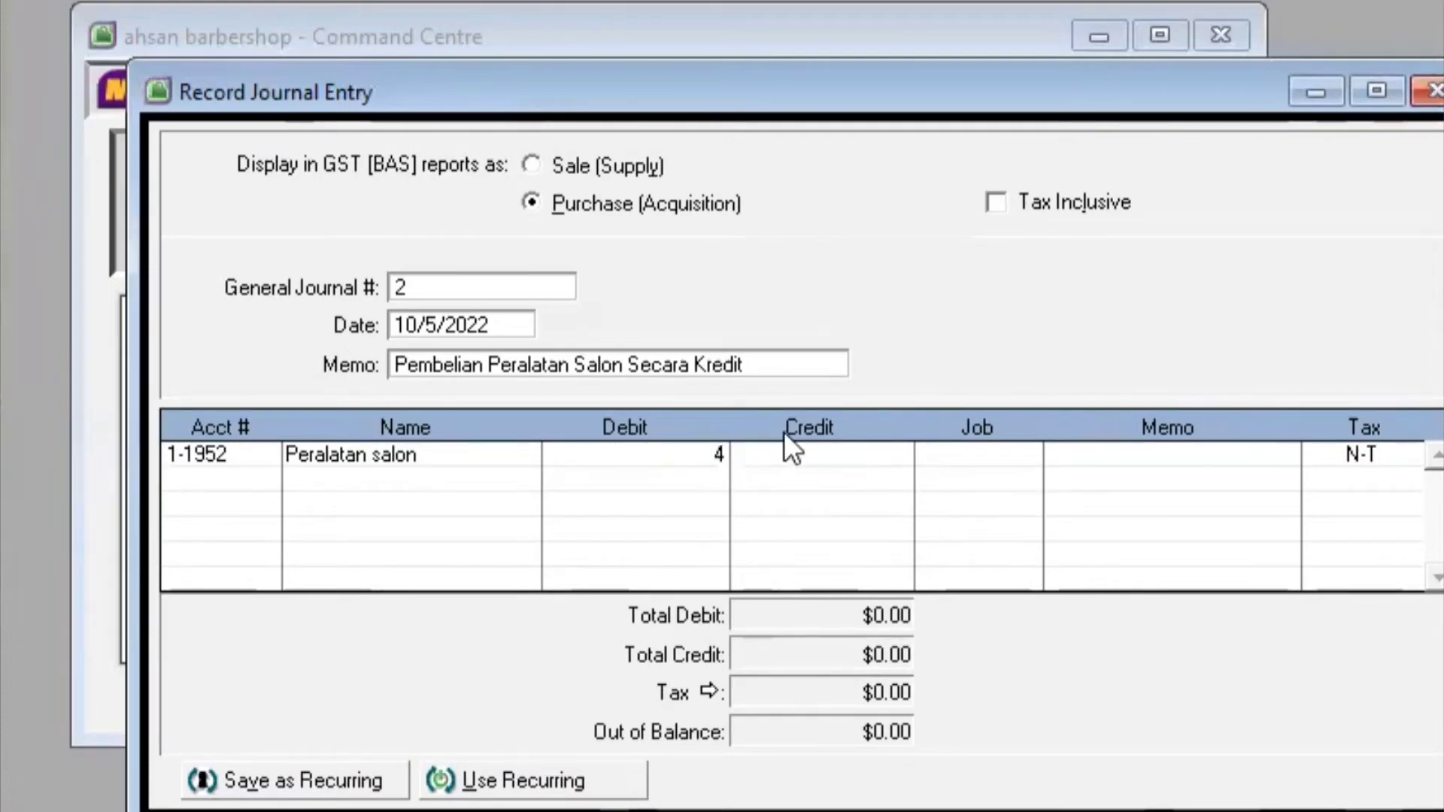
type("500000")
key("Return")
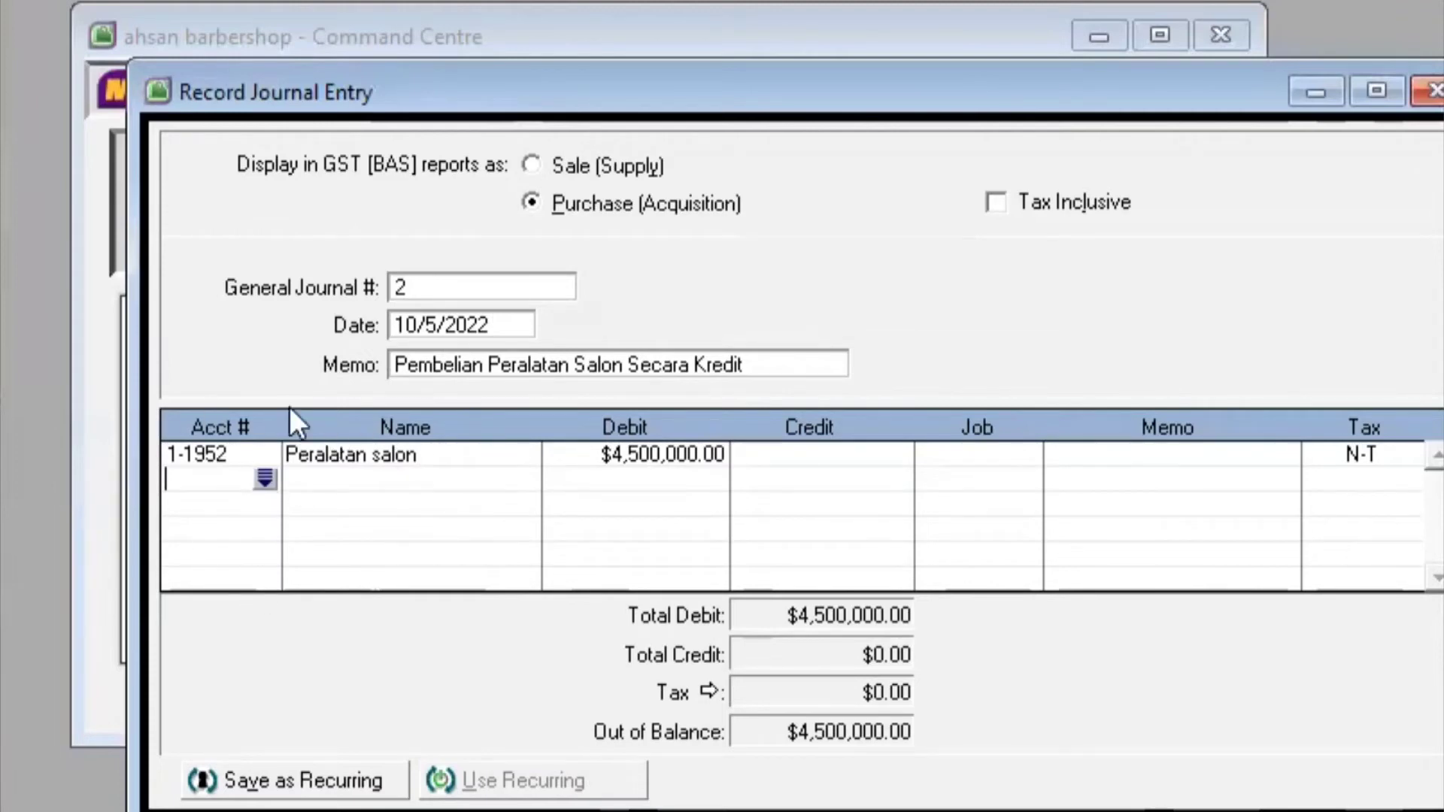
left_click(264, 478)
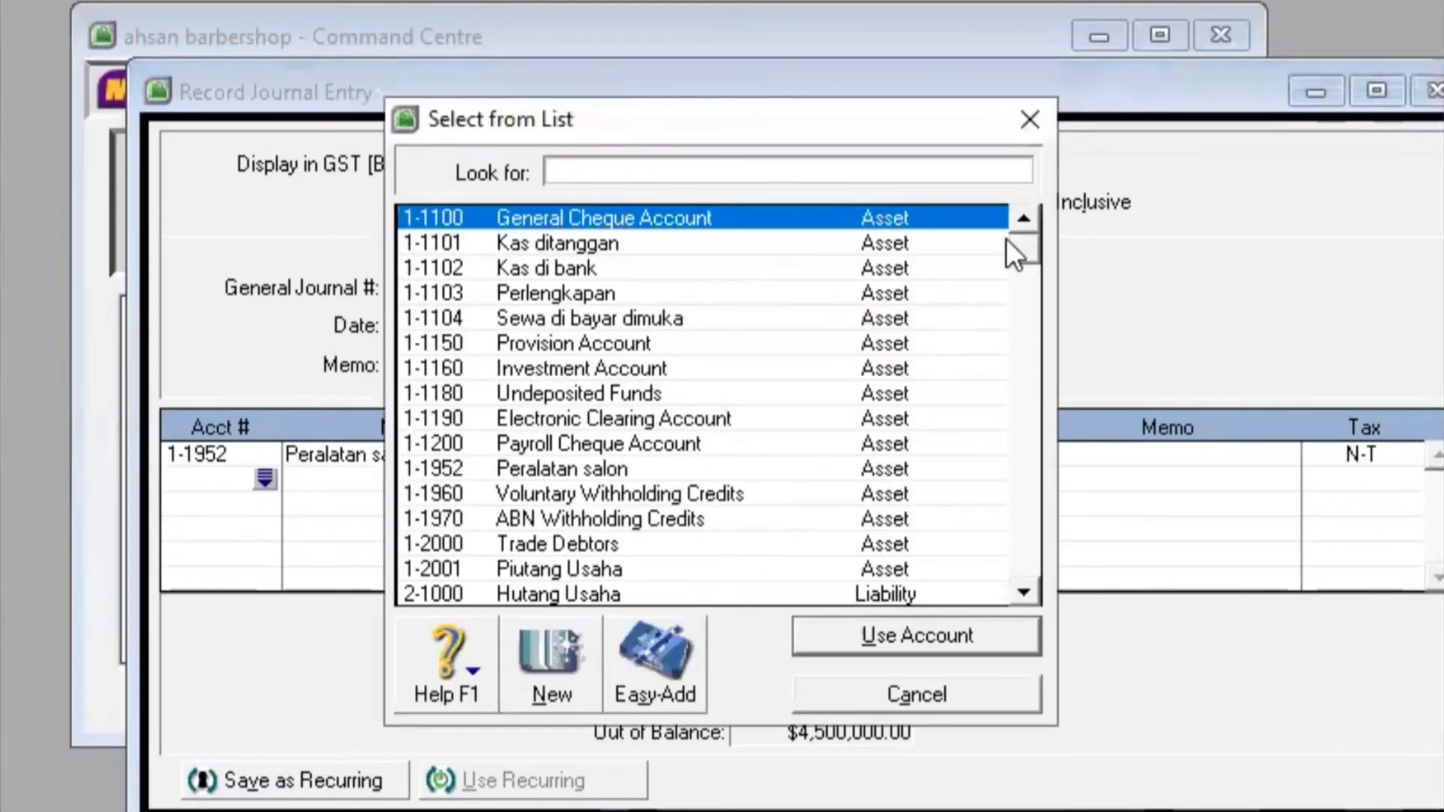
Credit 2-1000 Hutang Usaha 4,500,000 to balance journal 2, then record it
left_click_drag(1027, 263, 1016, 341)
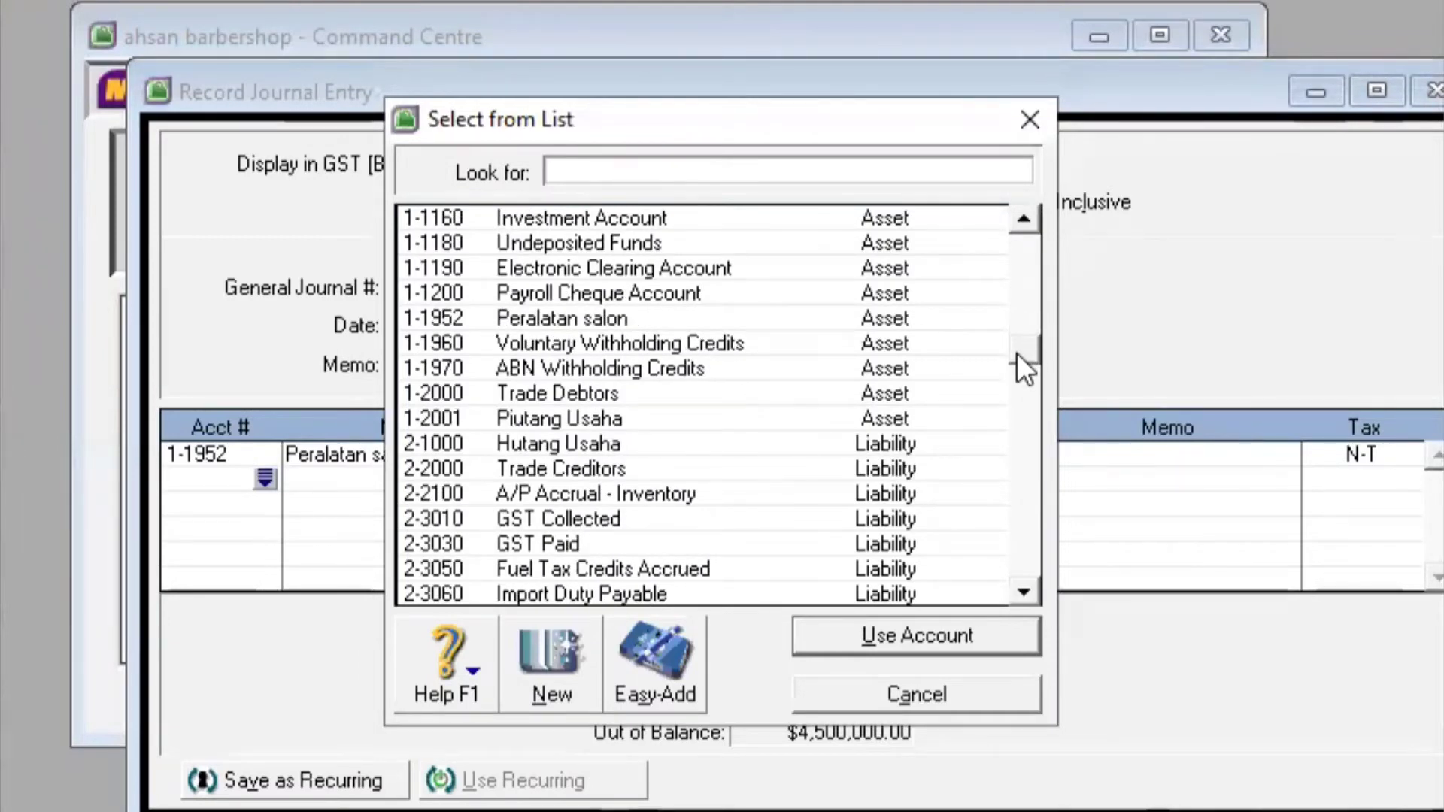
left_click(726, 418)
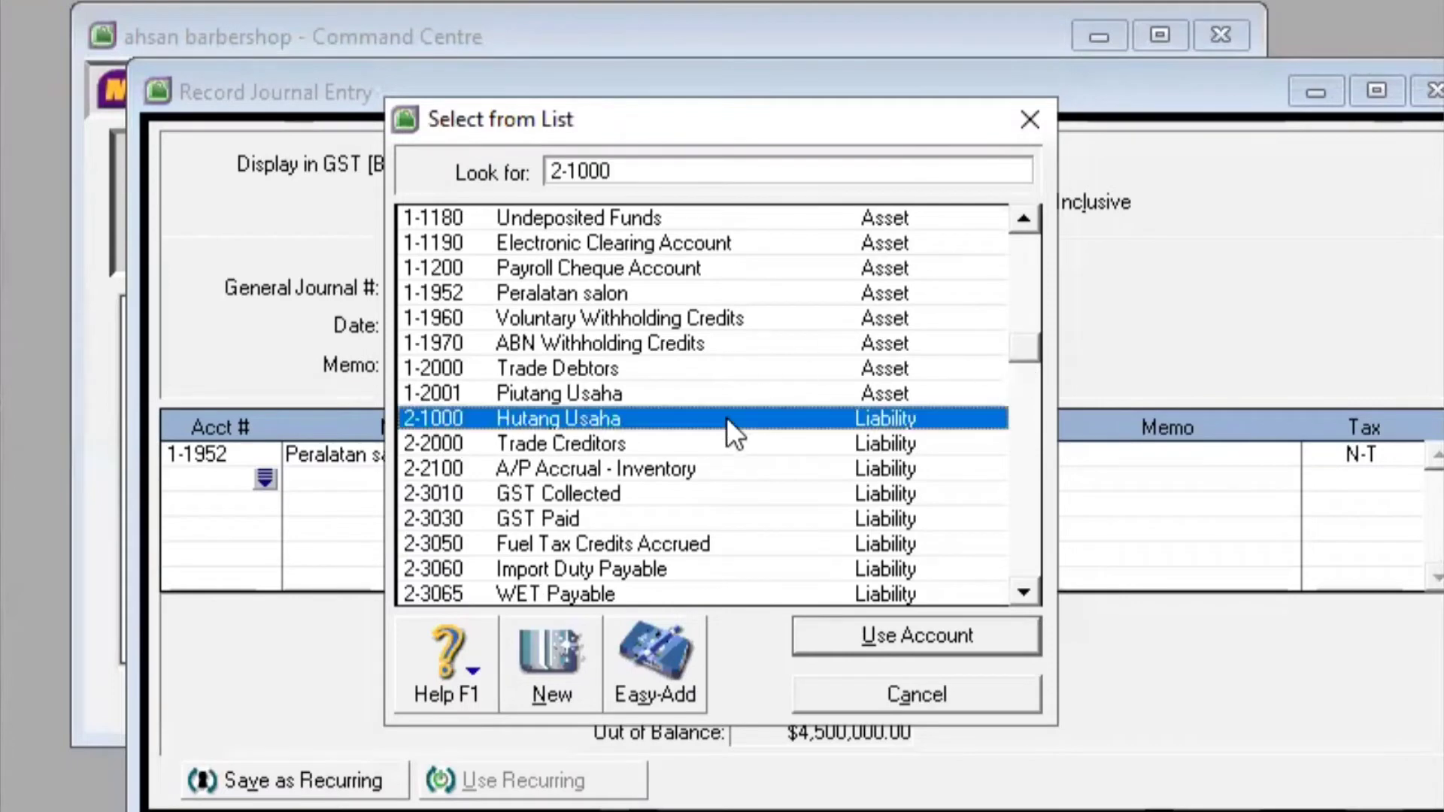
left_click(944, 631)
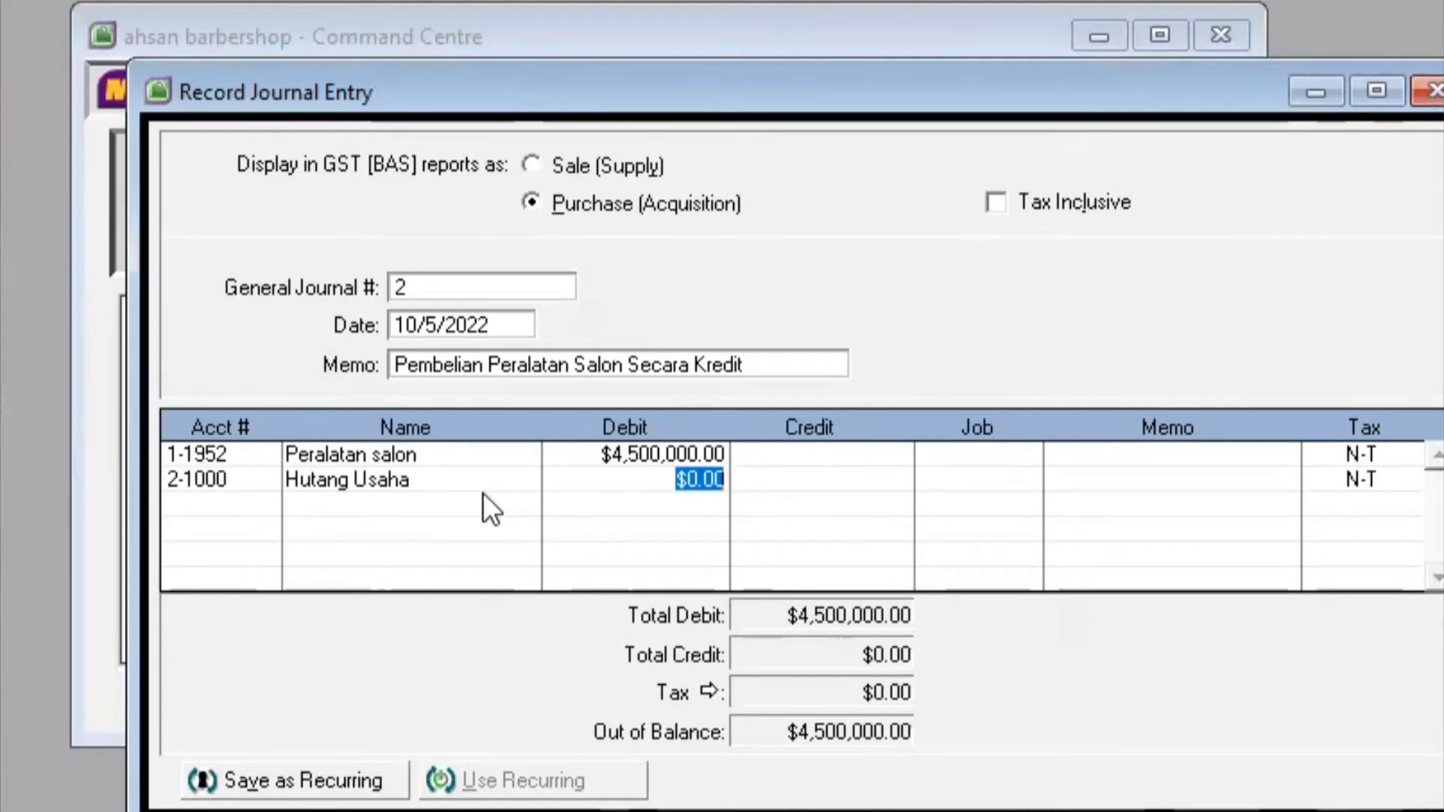
left_click(847, 479)
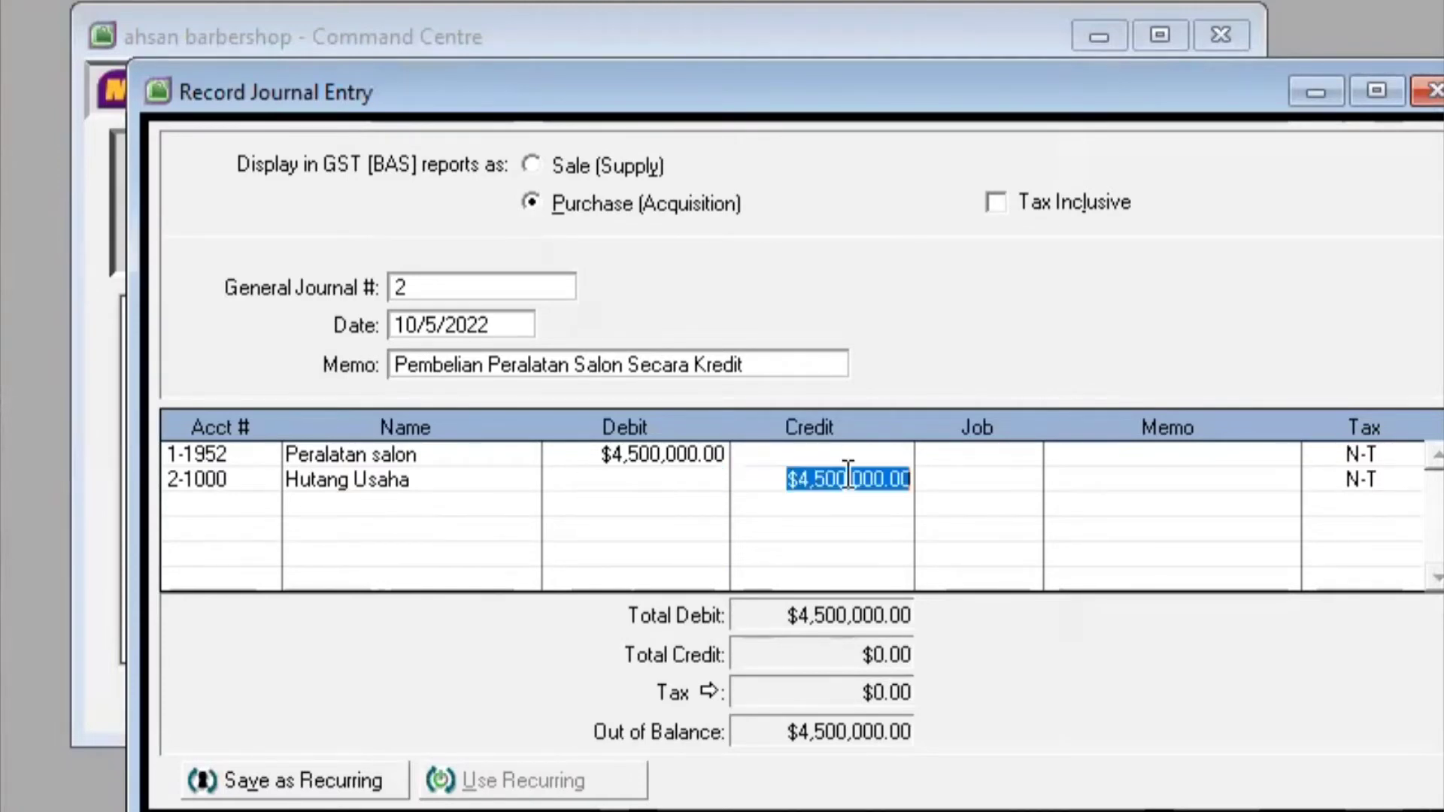
key("Return")
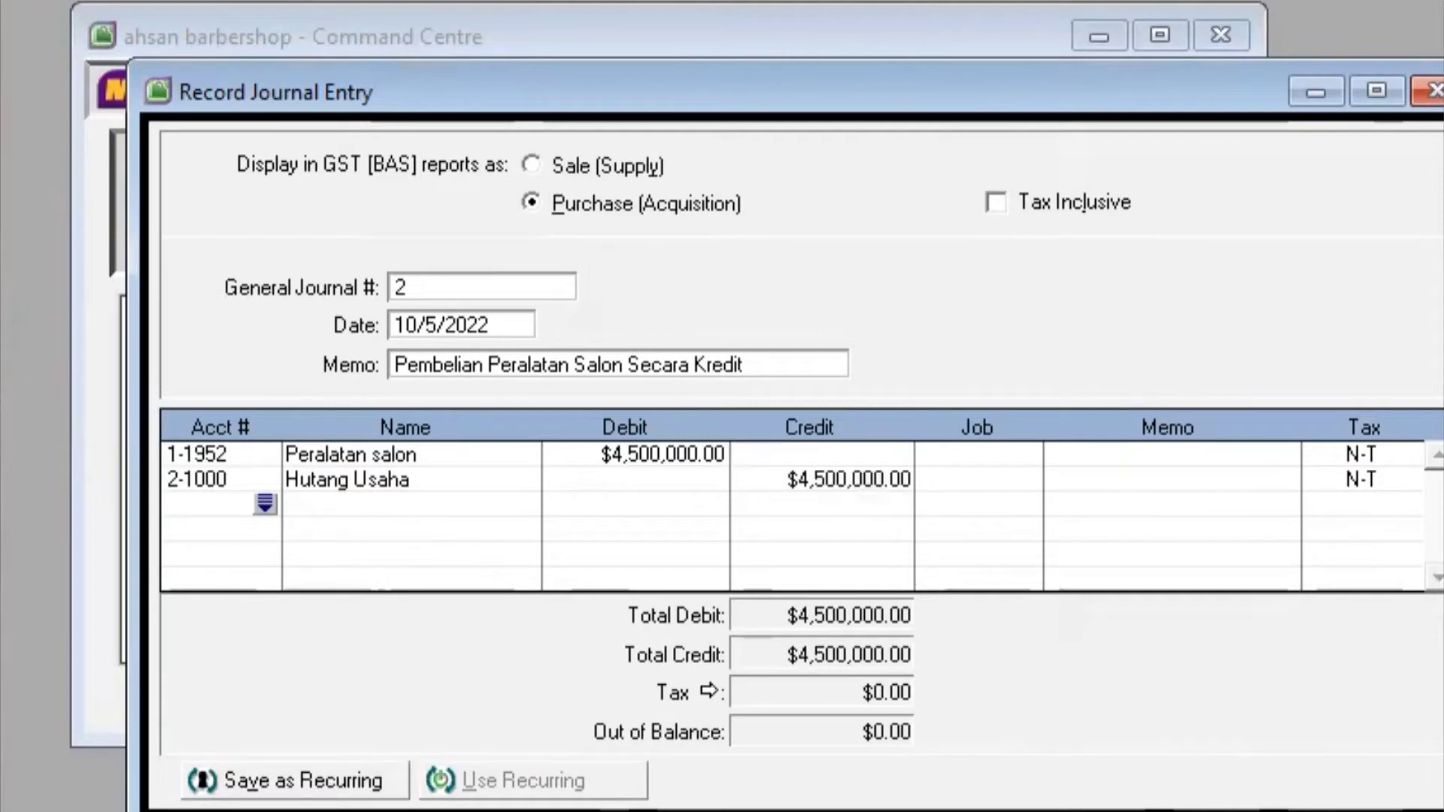
left_click(1316, 810)
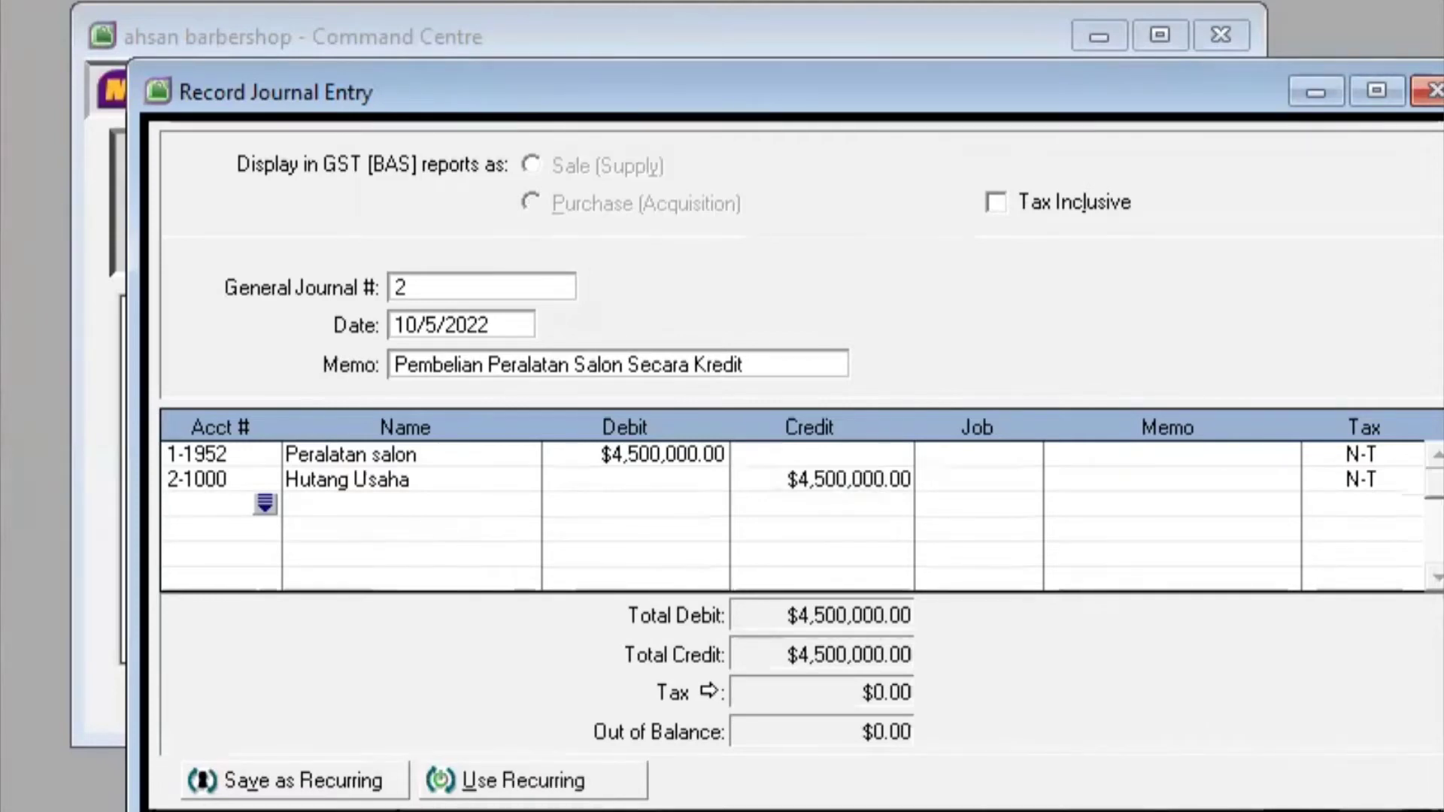
Change the journal number from Auto # to 3, date 10/8/2022, memo 'Pendapatan Jasa'
left_click(482, 281)
key("BackSpace")
type("3")
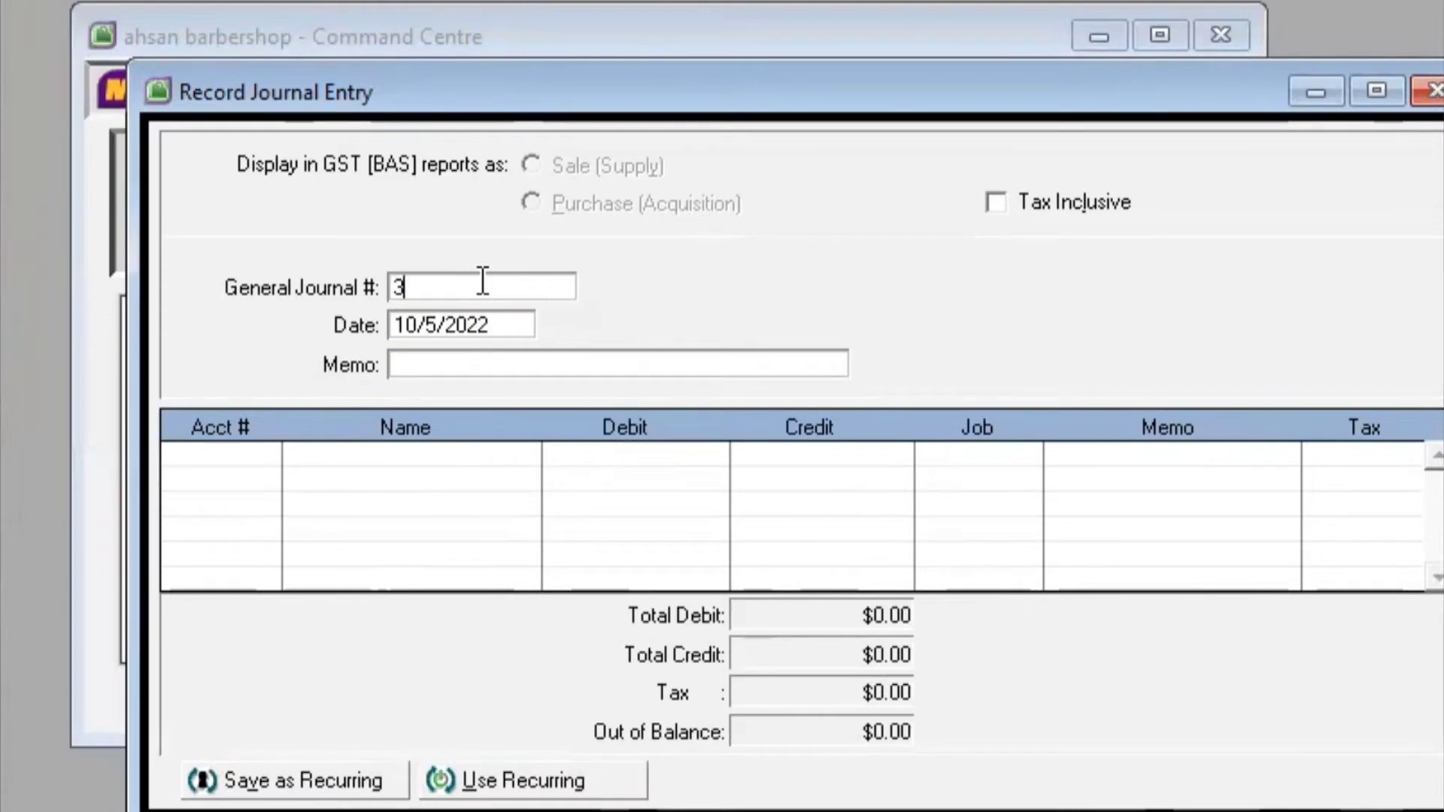
left_click(443, 319)
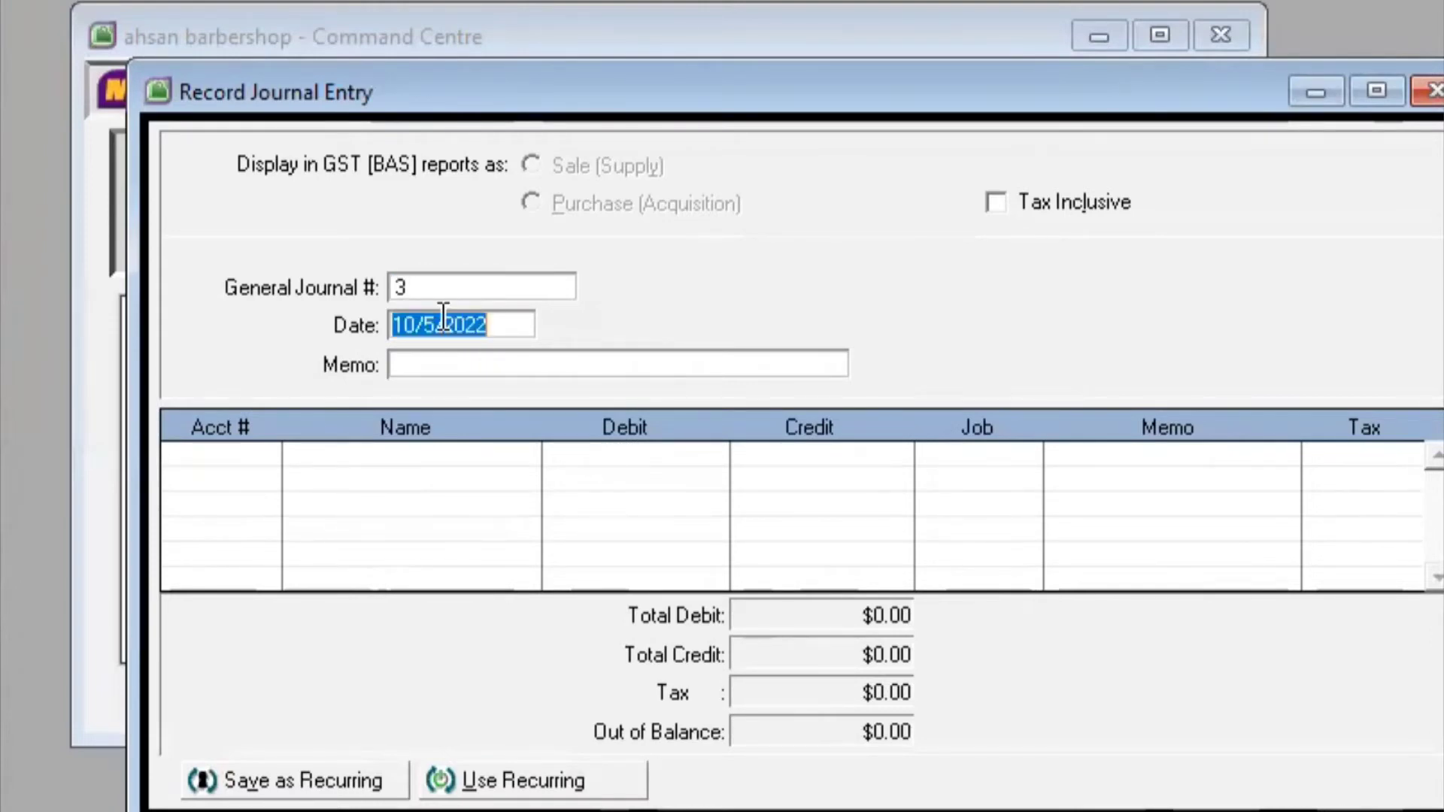
left_click(433, 319)
key("BackSpace")
type("8")
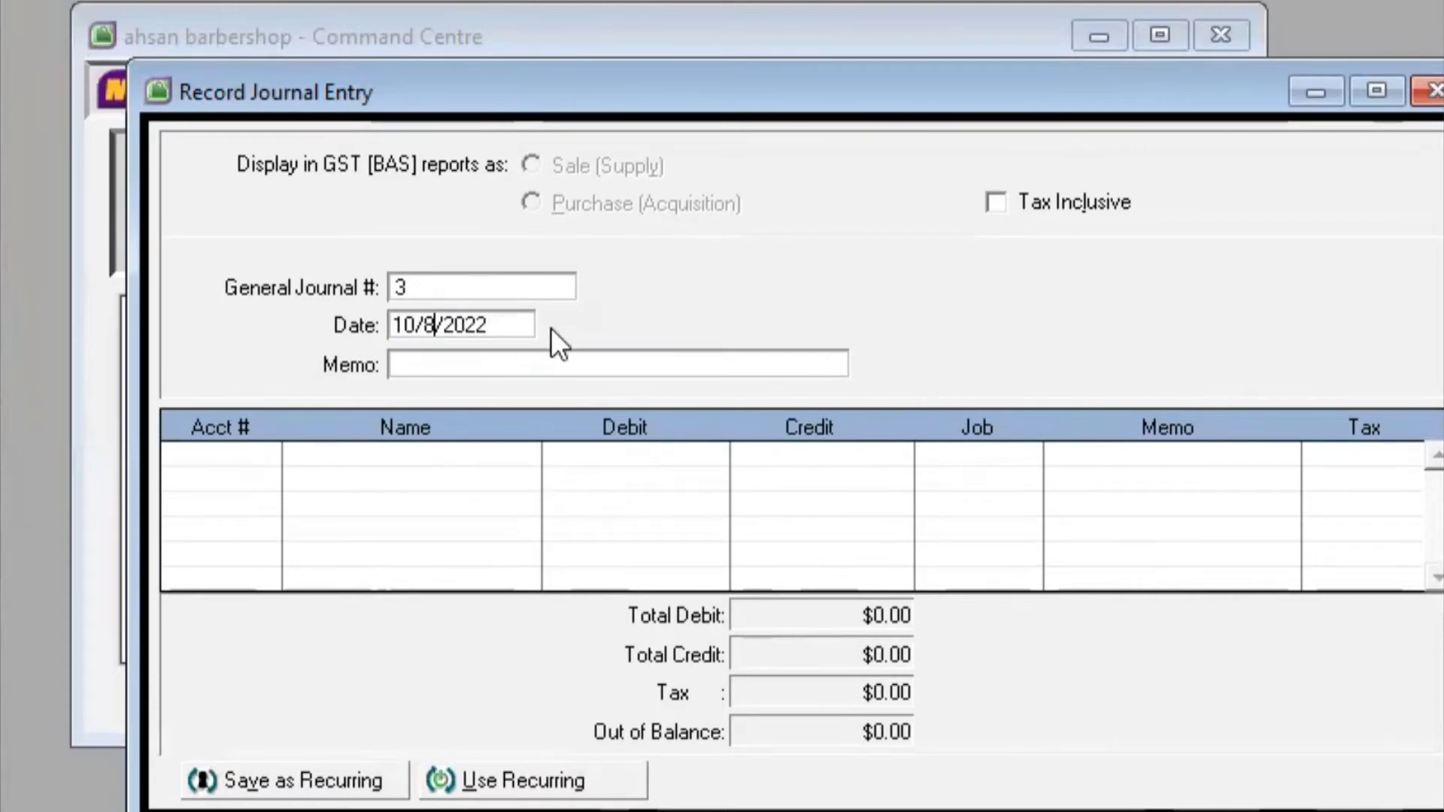
left_click(507, 347)
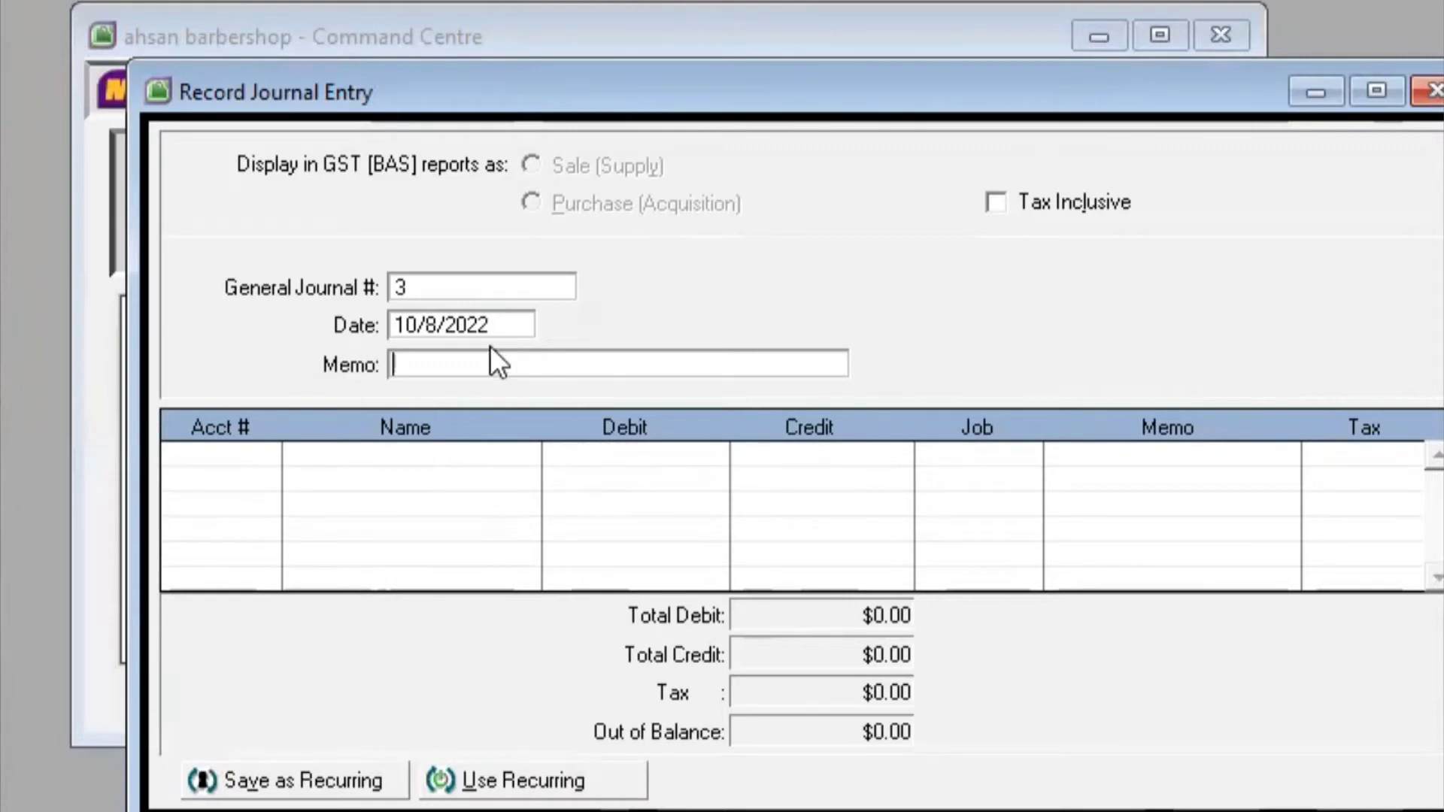
type("Pendapatan Ja")
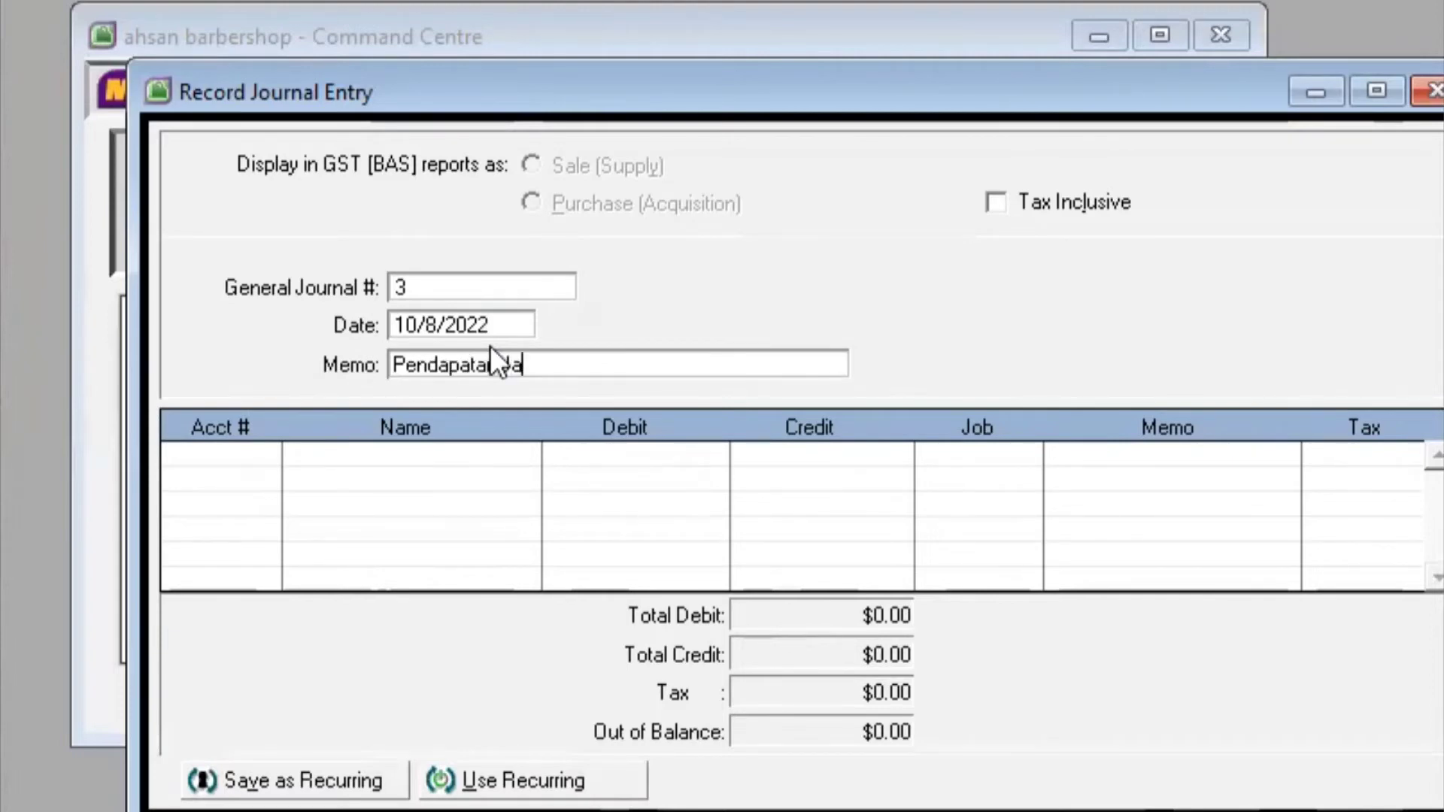
type("sa")
key("Tab")
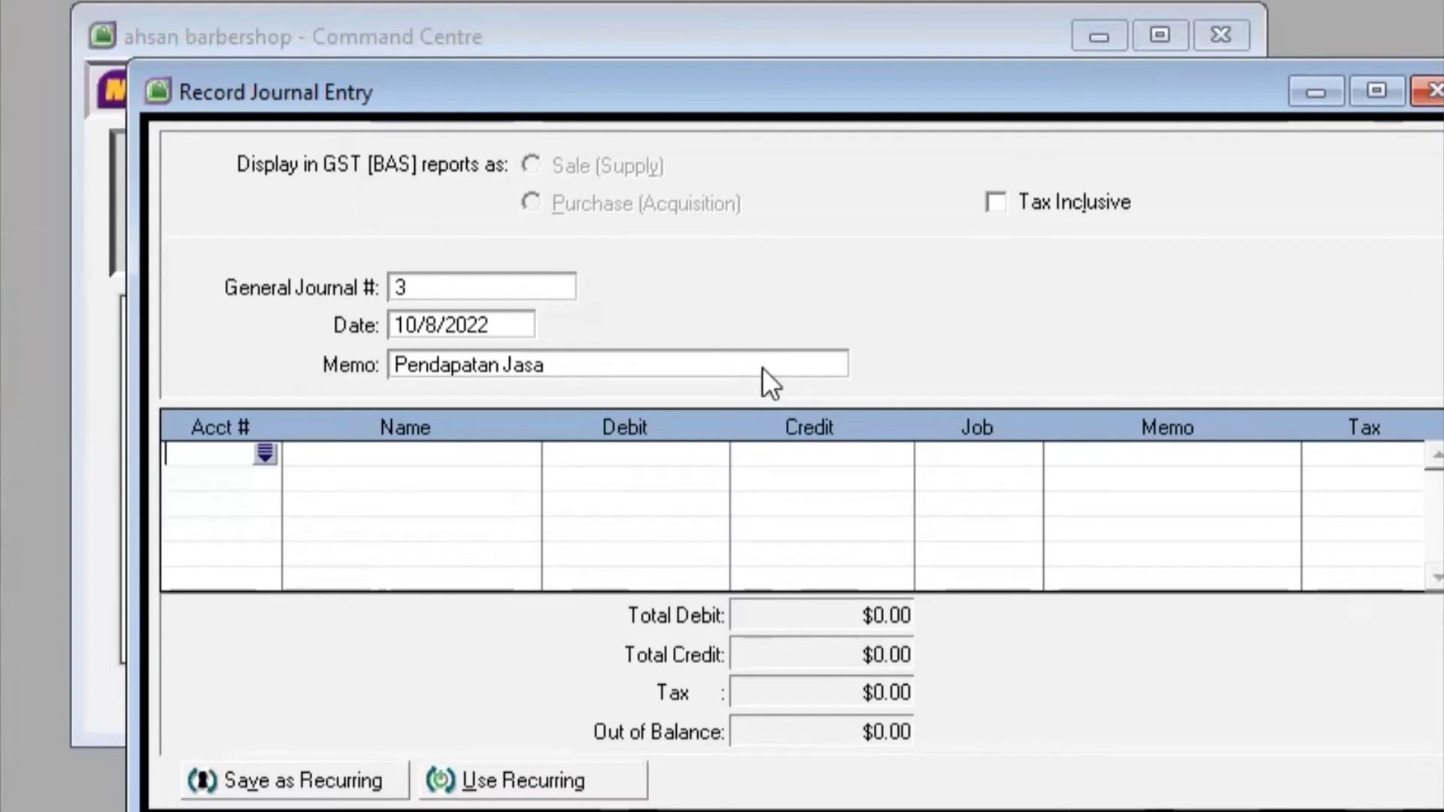
left_click(264, 452)
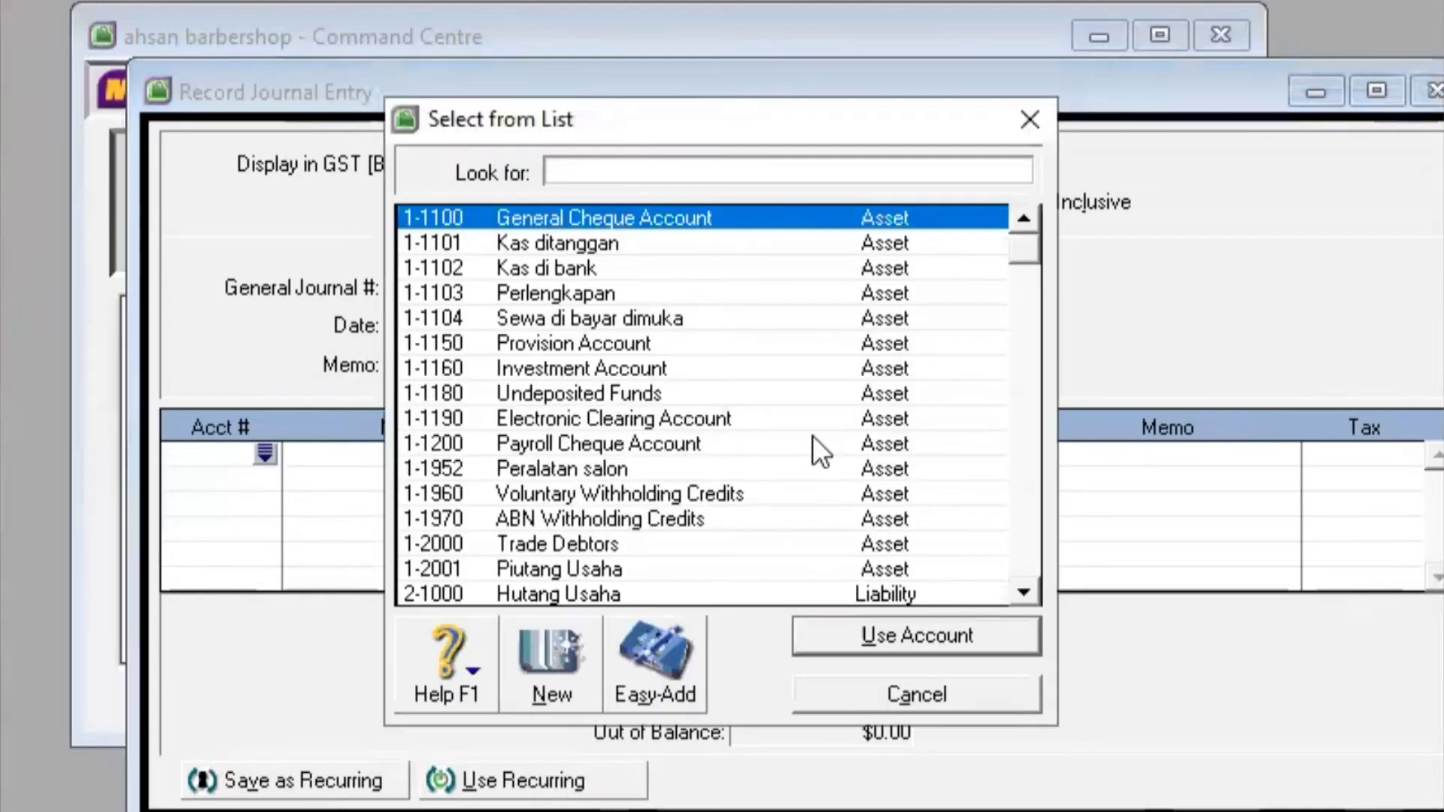
Debit 1-1102 Kas di bank $200,000.00 on the first journal line
left_click(665, 268)
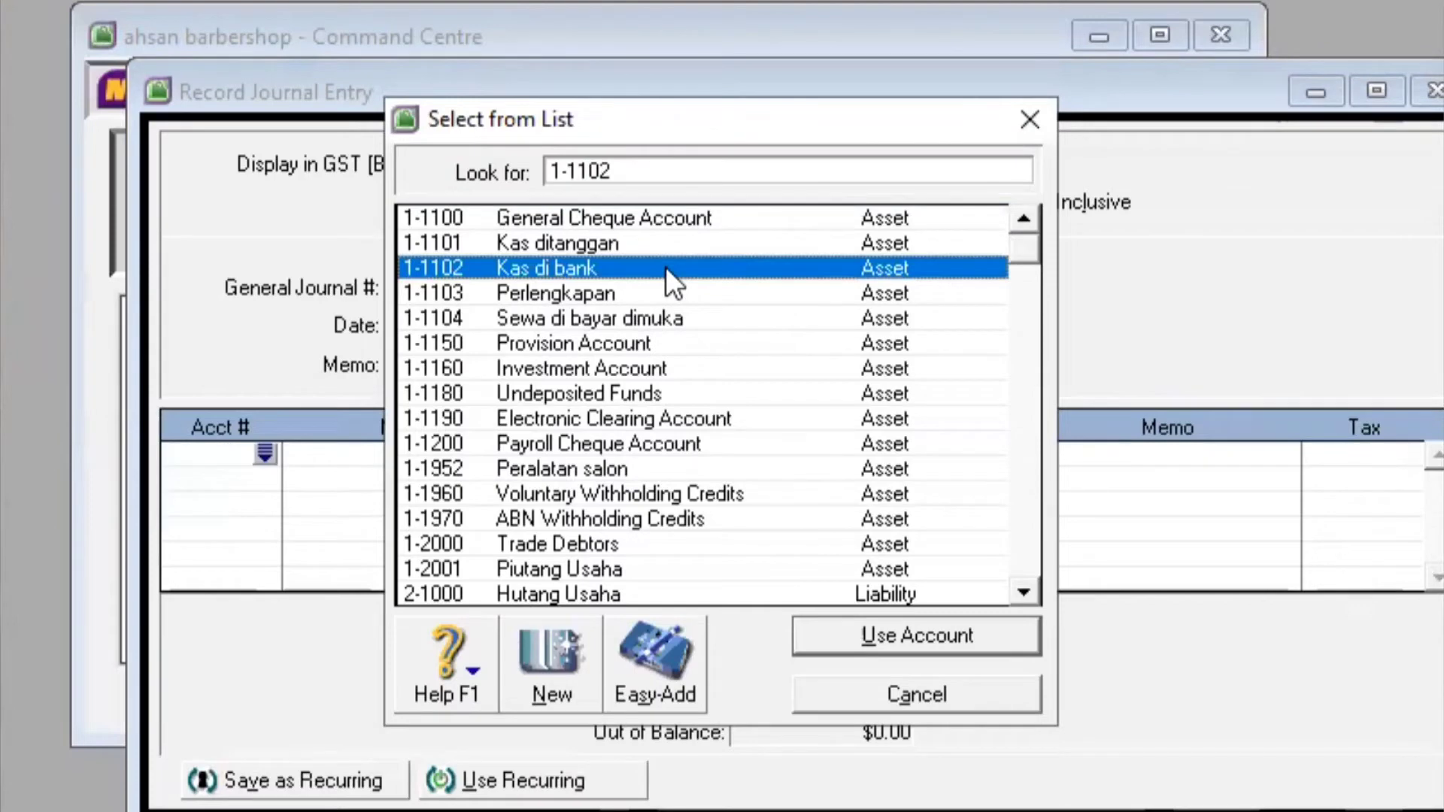
left_click(891, 629)
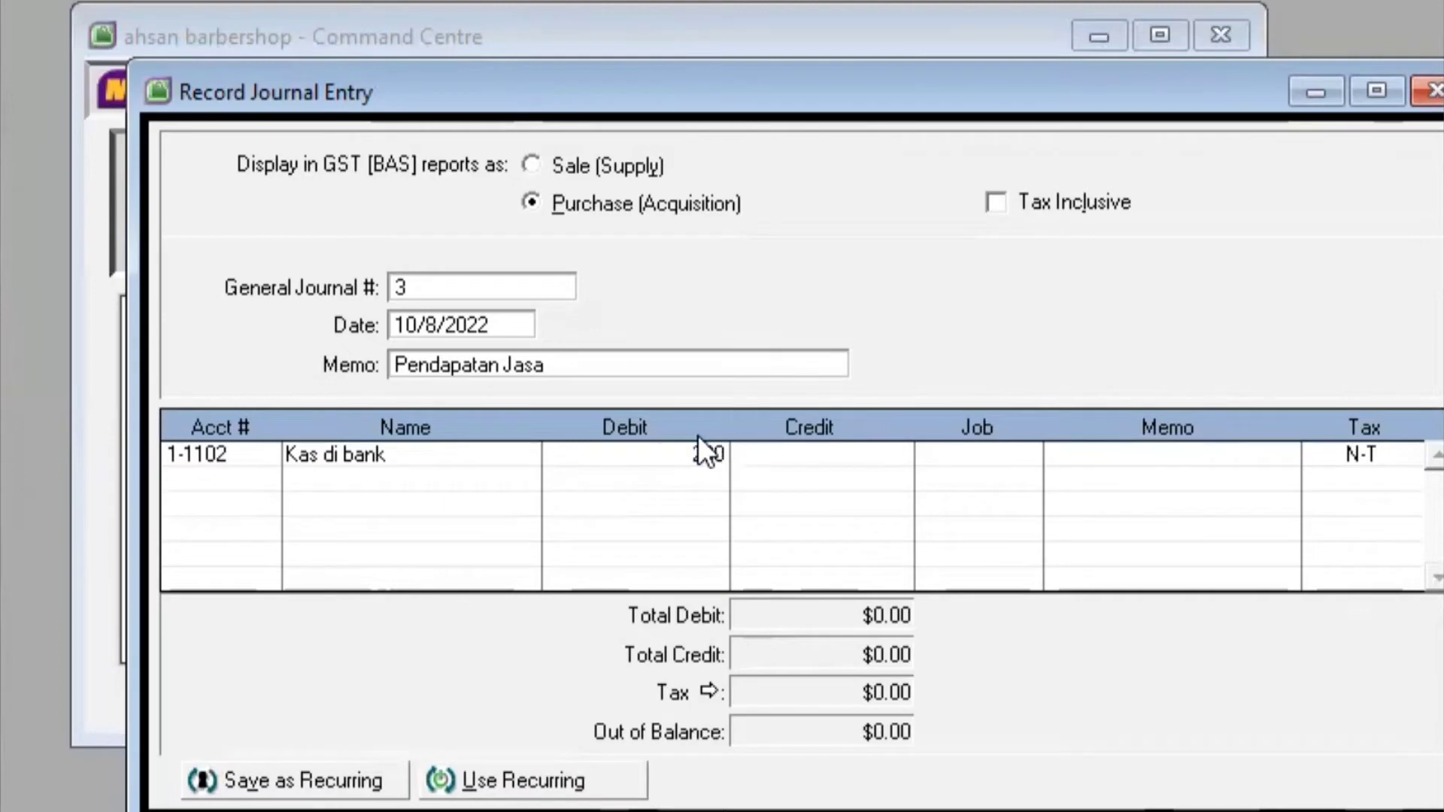
type("0")
type("0,00")
key("Tab")
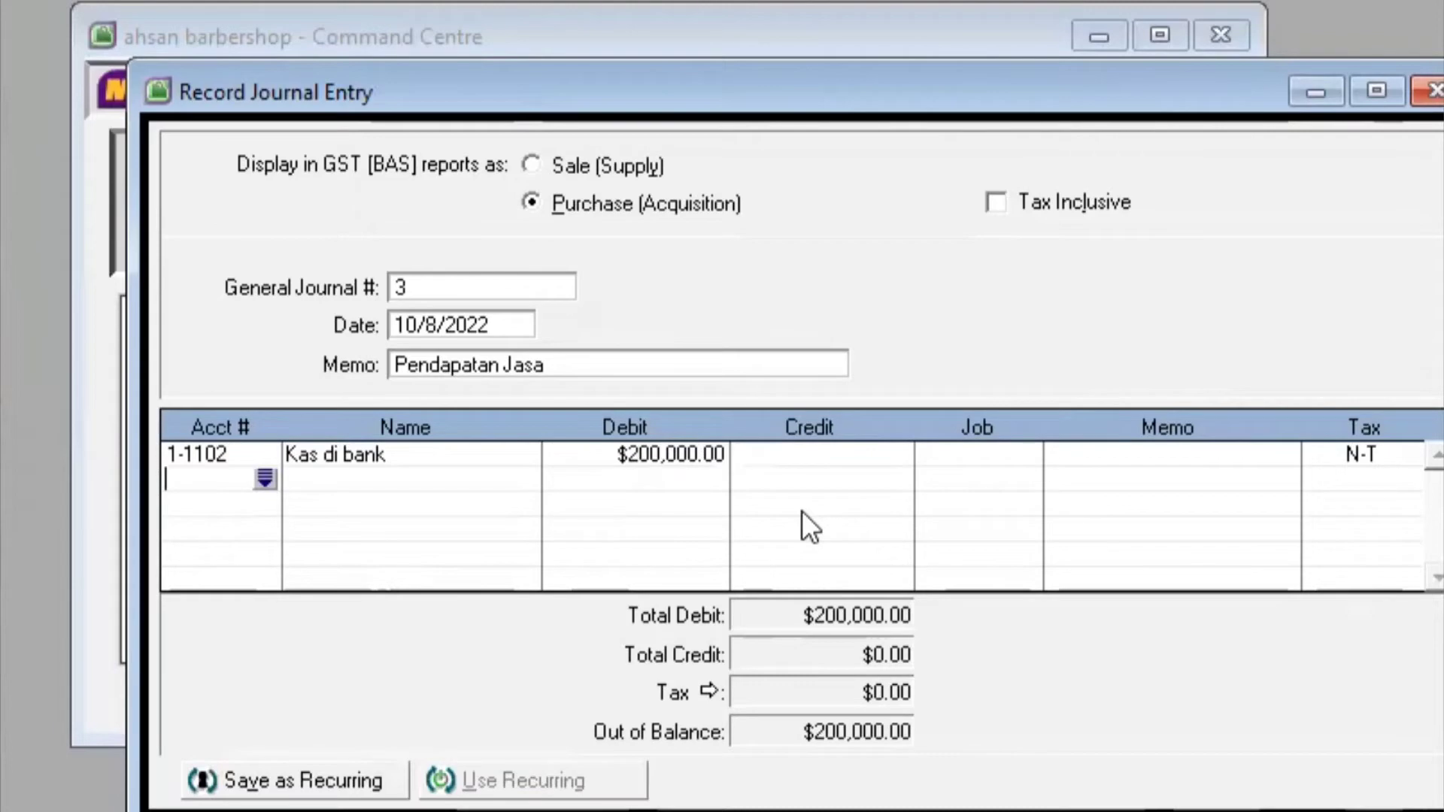
Credit 4-1000 Pendapatan Jasa $200,000.00 on the second line and record the entry
left_click(262, 477)
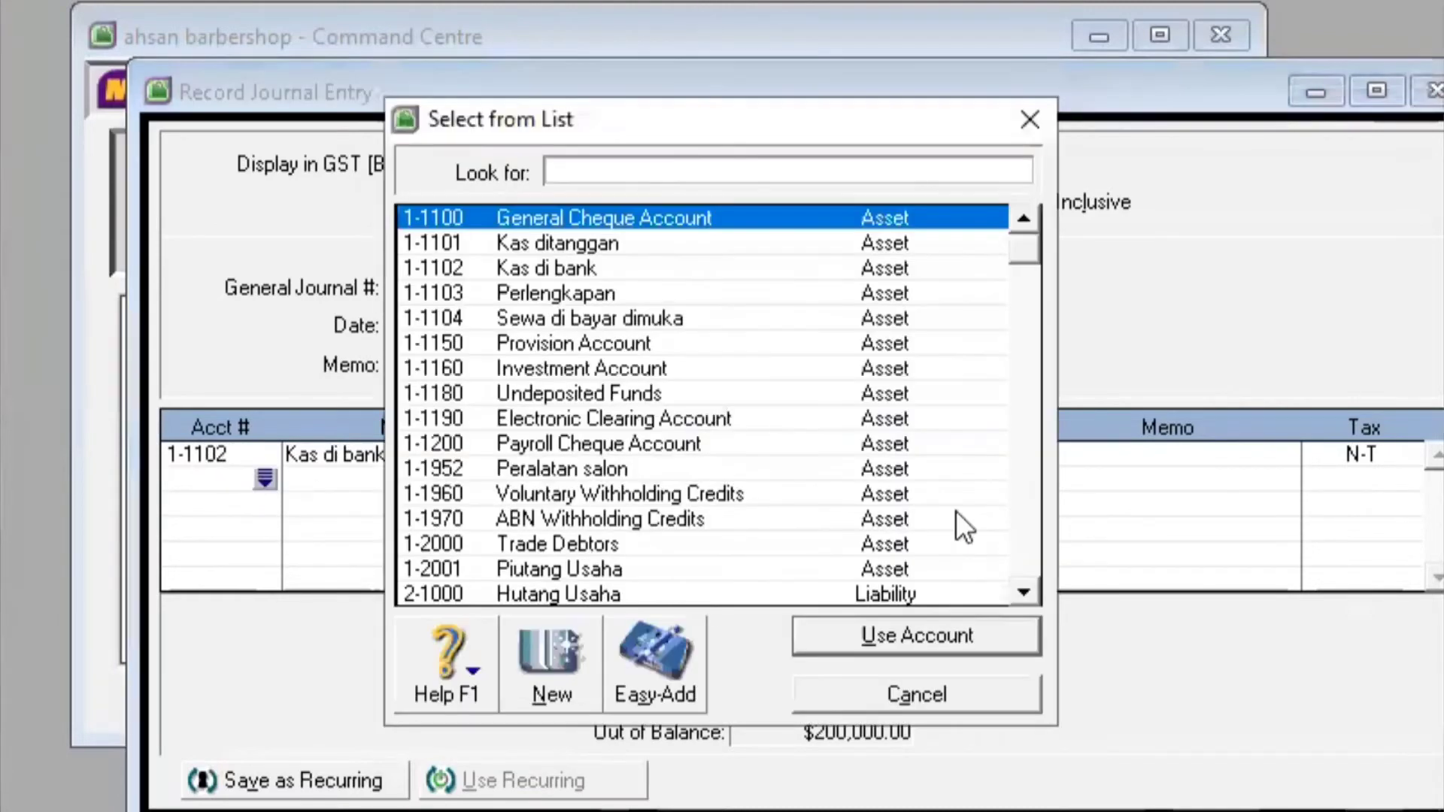
left_click_drag(1023, 246, 1022, 323)
left_click_drag(1017, 393, 1028, 471)
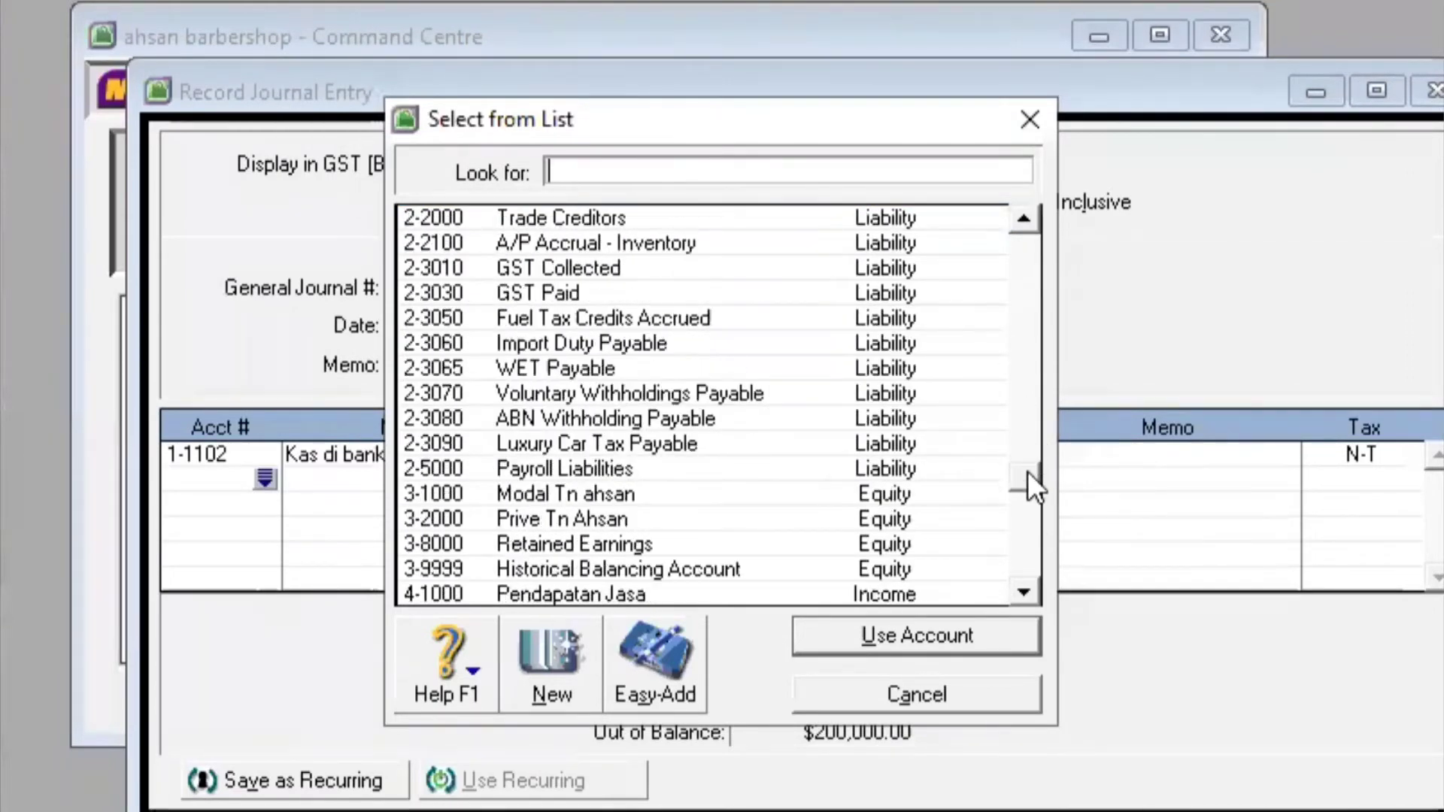
left_click(824, 591)
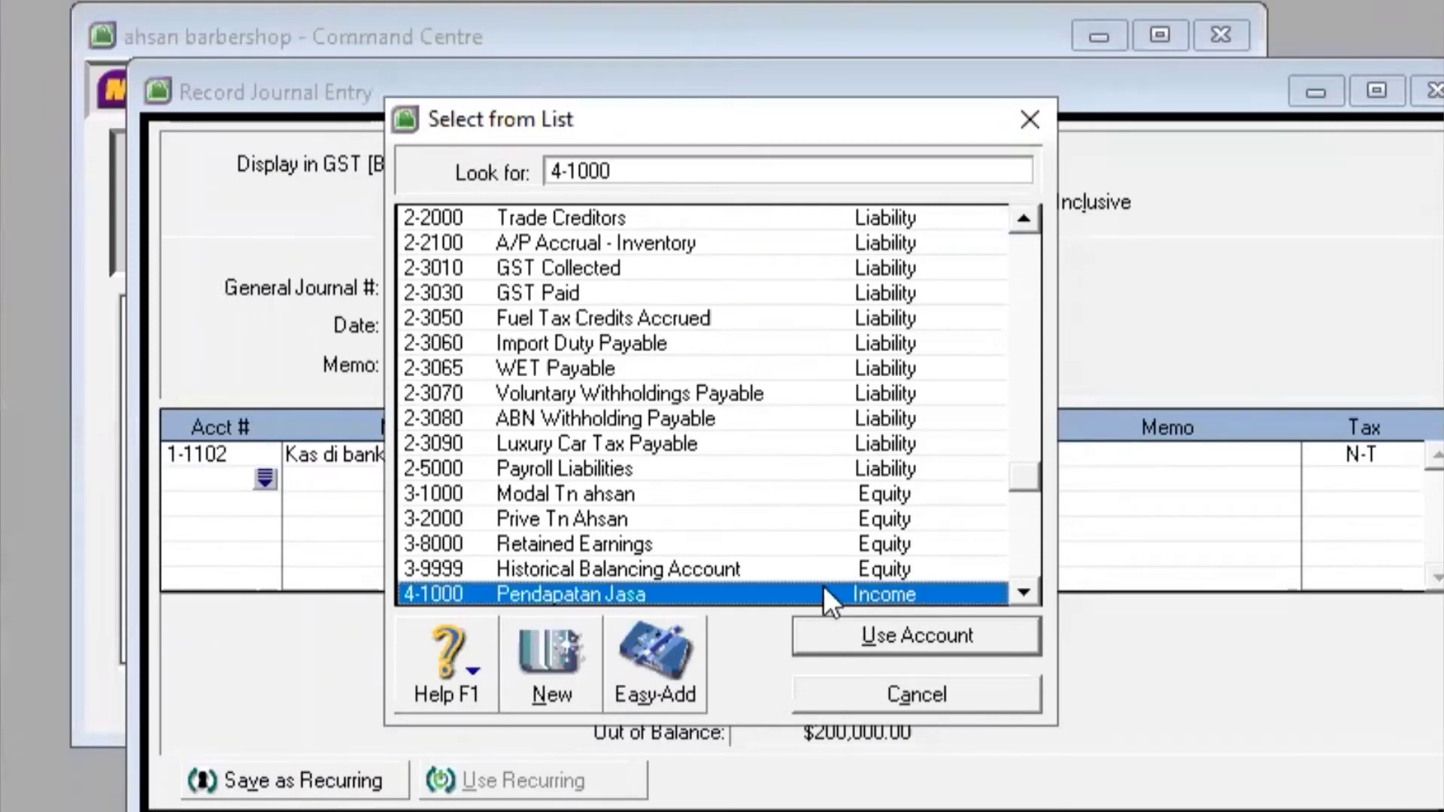
left_click(959, 639)
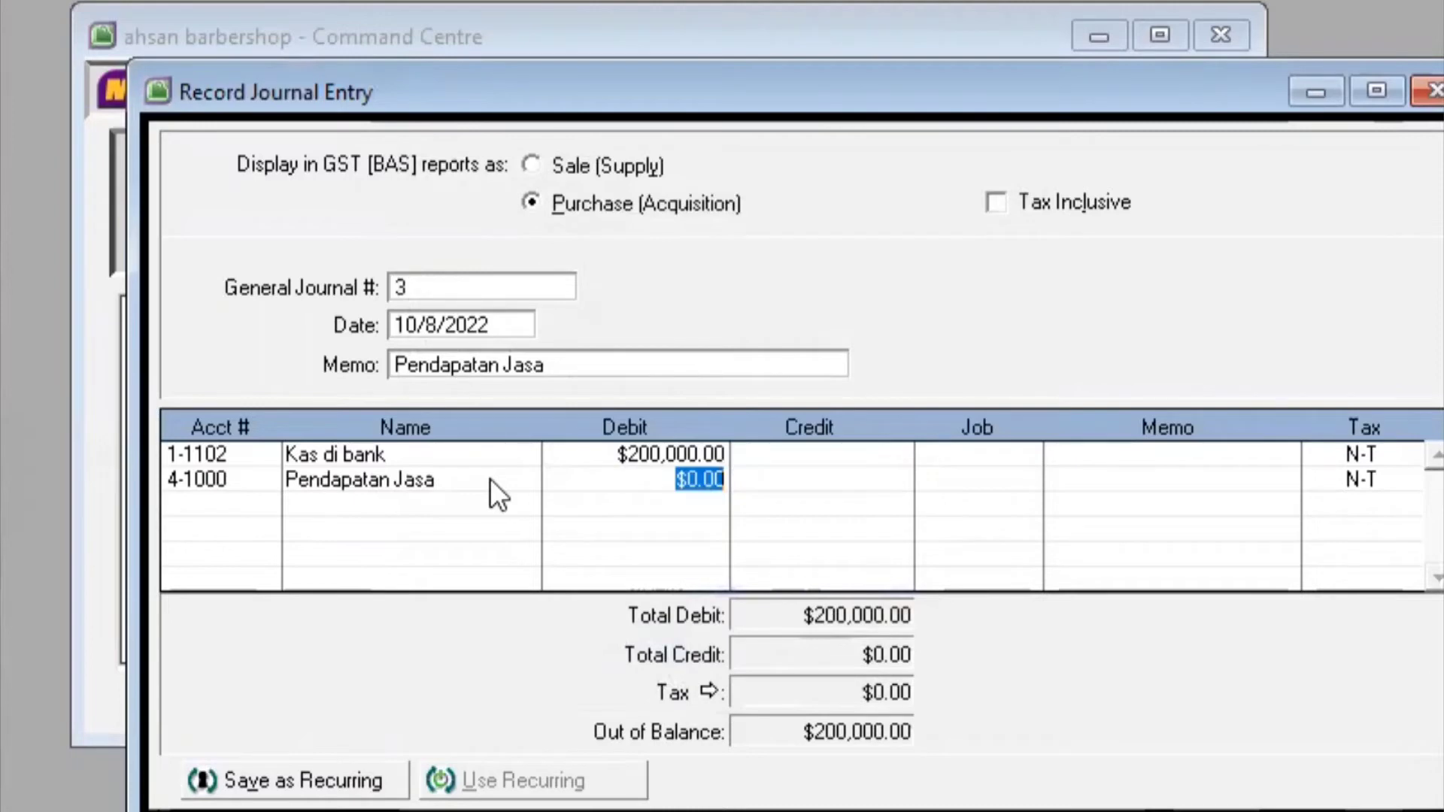
left_click(813, 480)
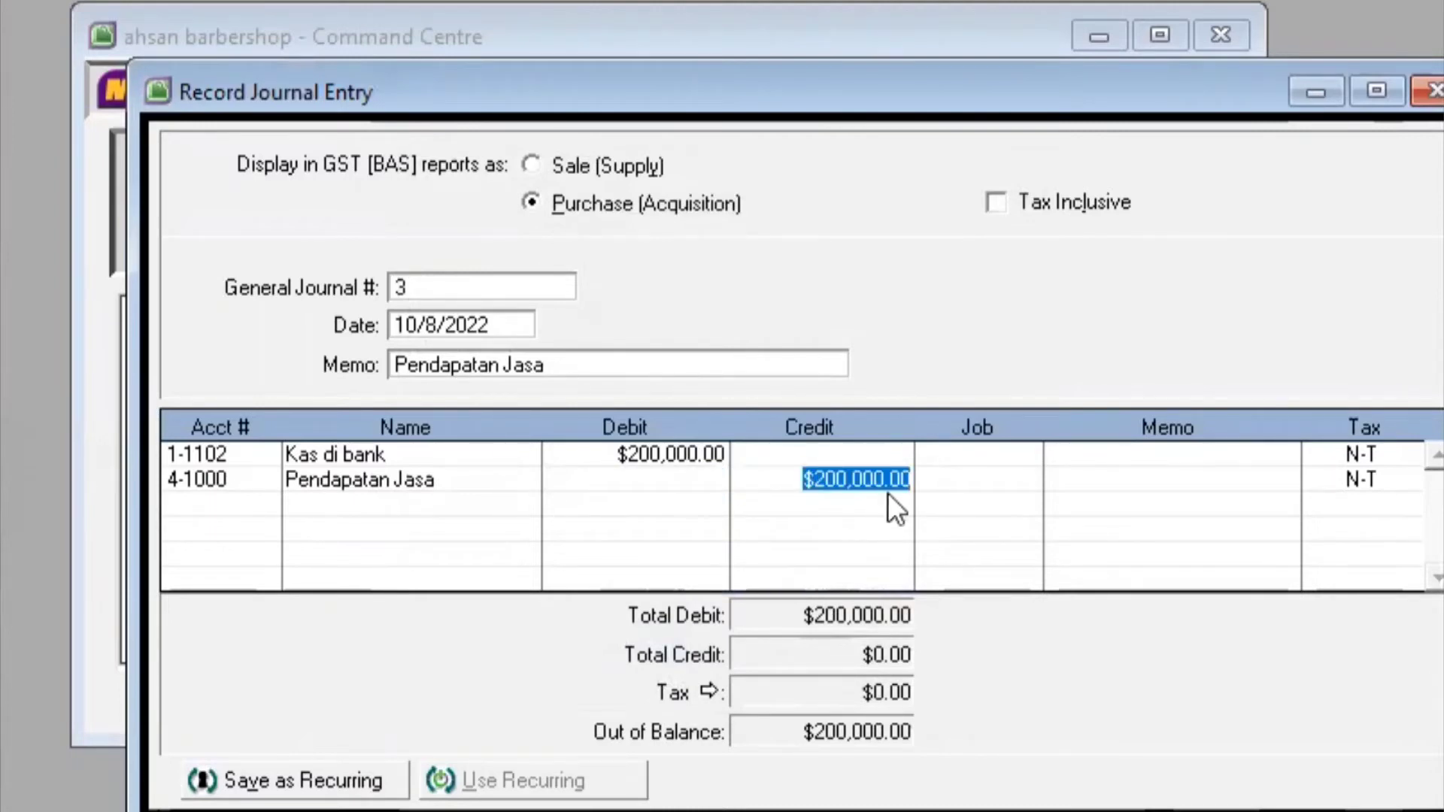
key("Return")
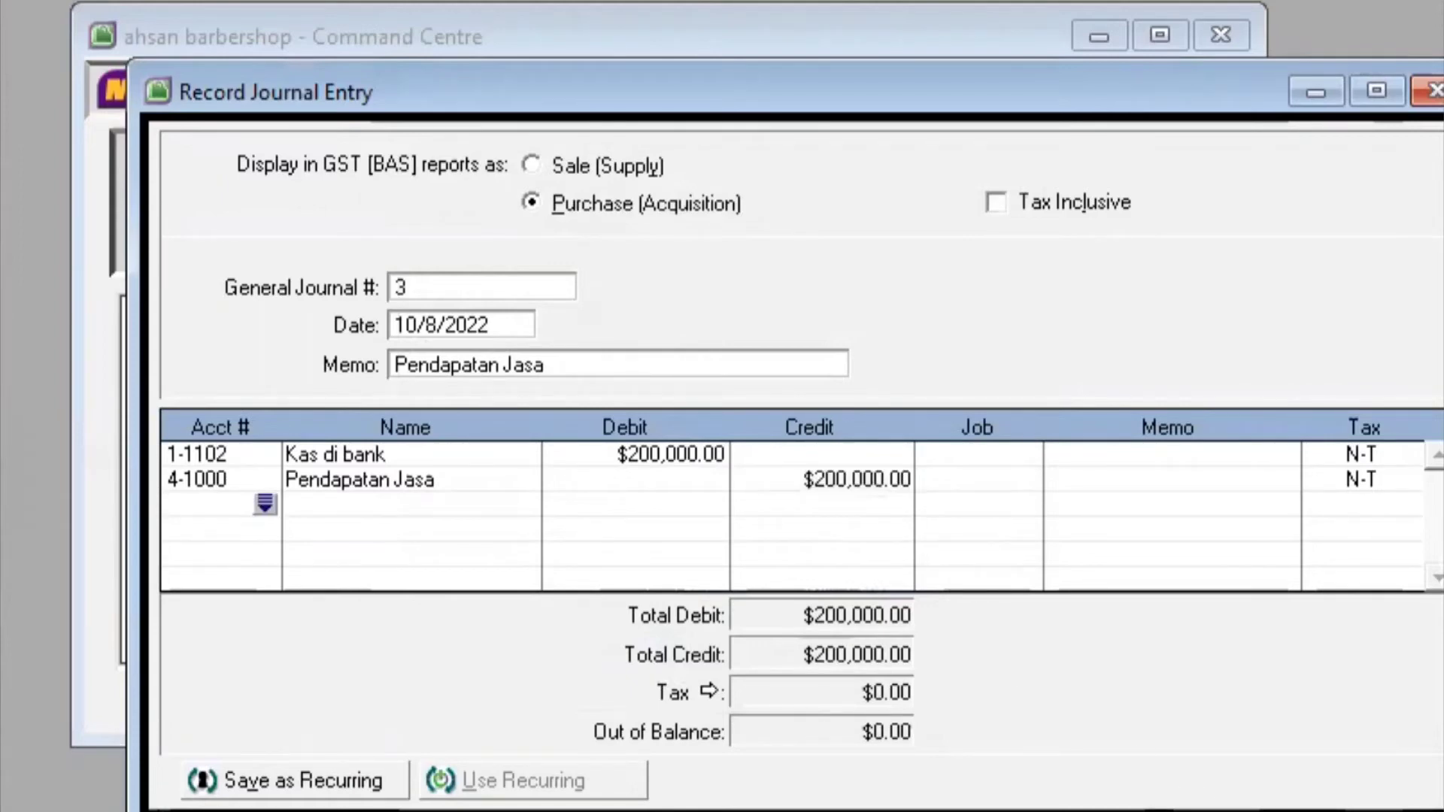
key("Return")
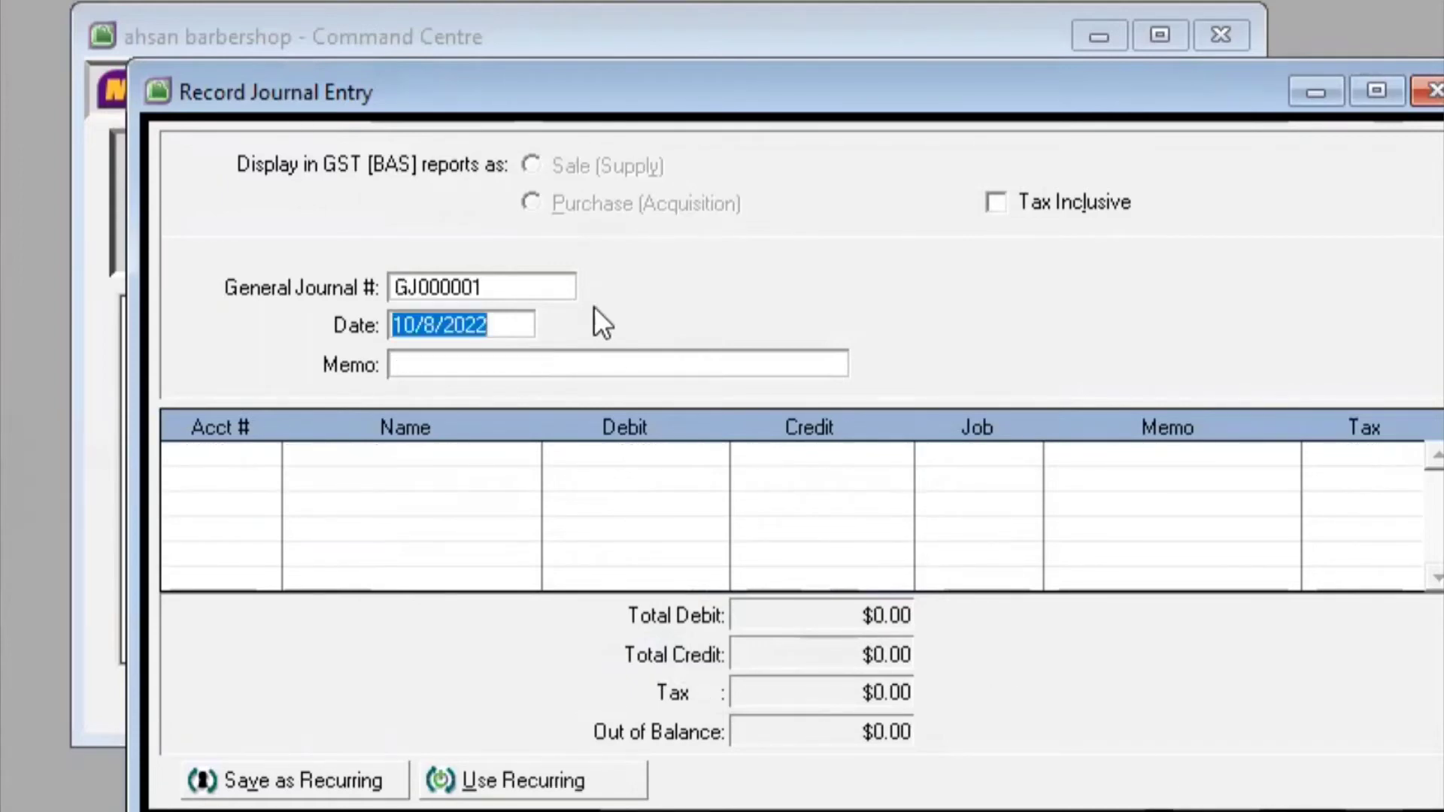
Number the new general journal entry 4 and change its date to 10/10/2022
left_click(531, 287)
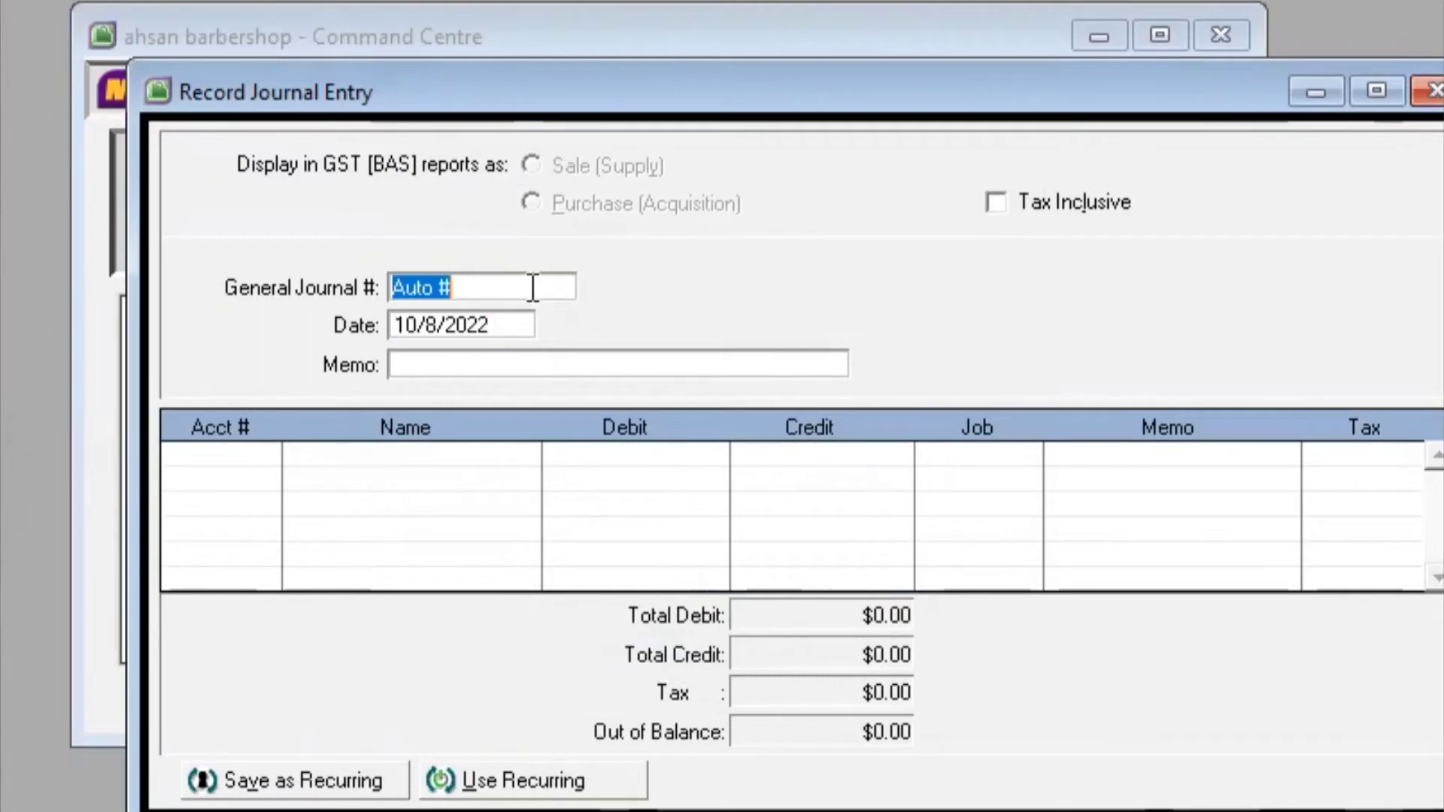
type("4")
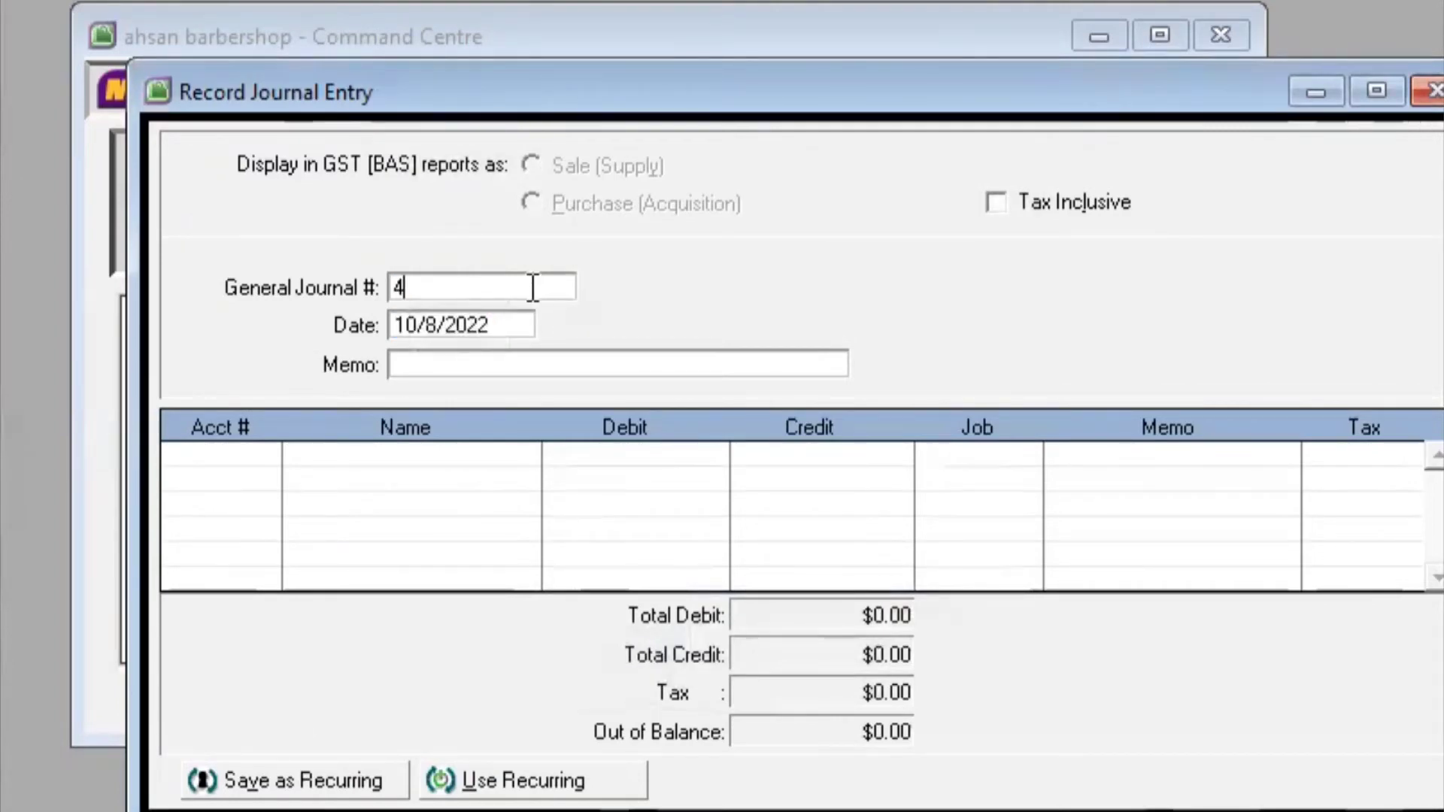
left_click(439, 313)
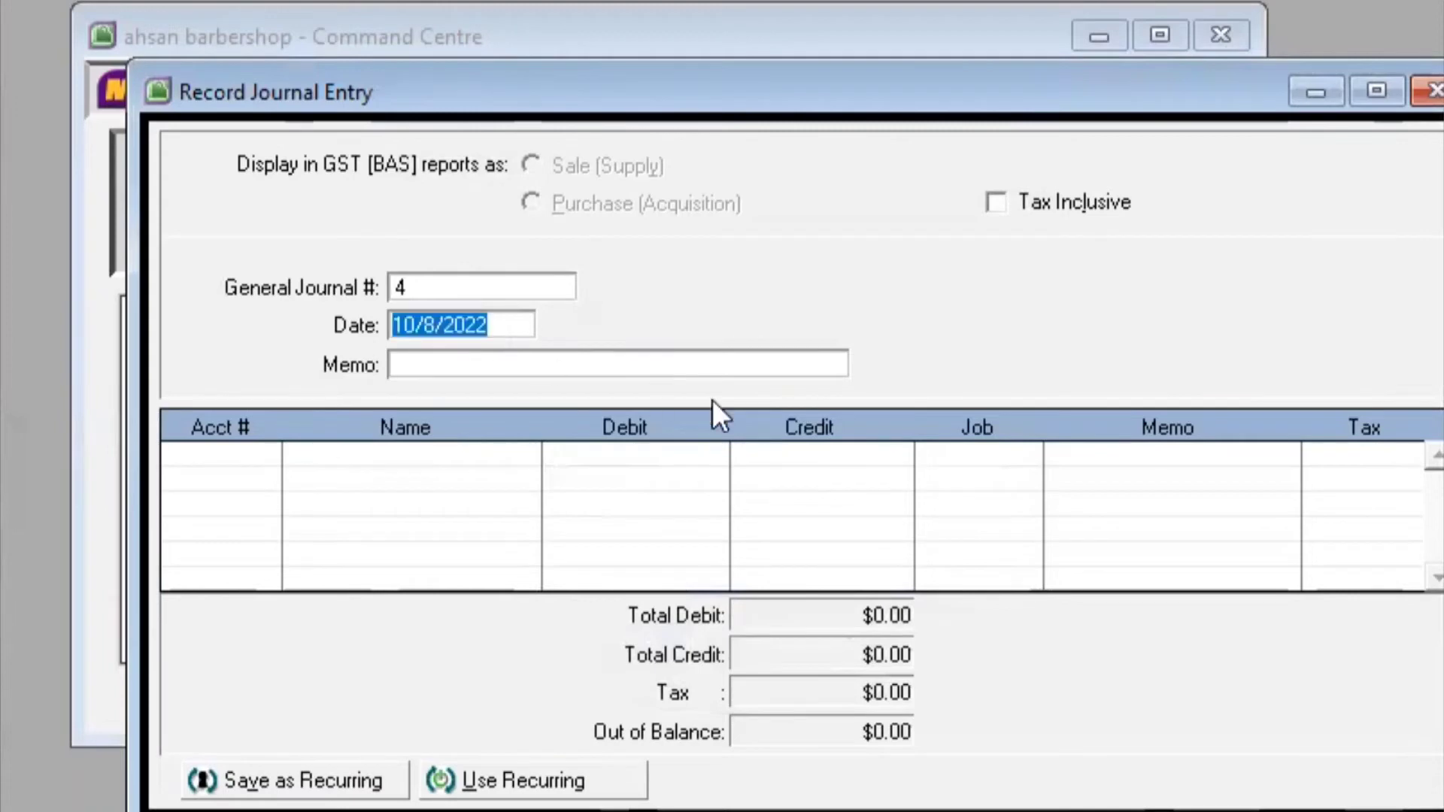
left_click(429, 314)
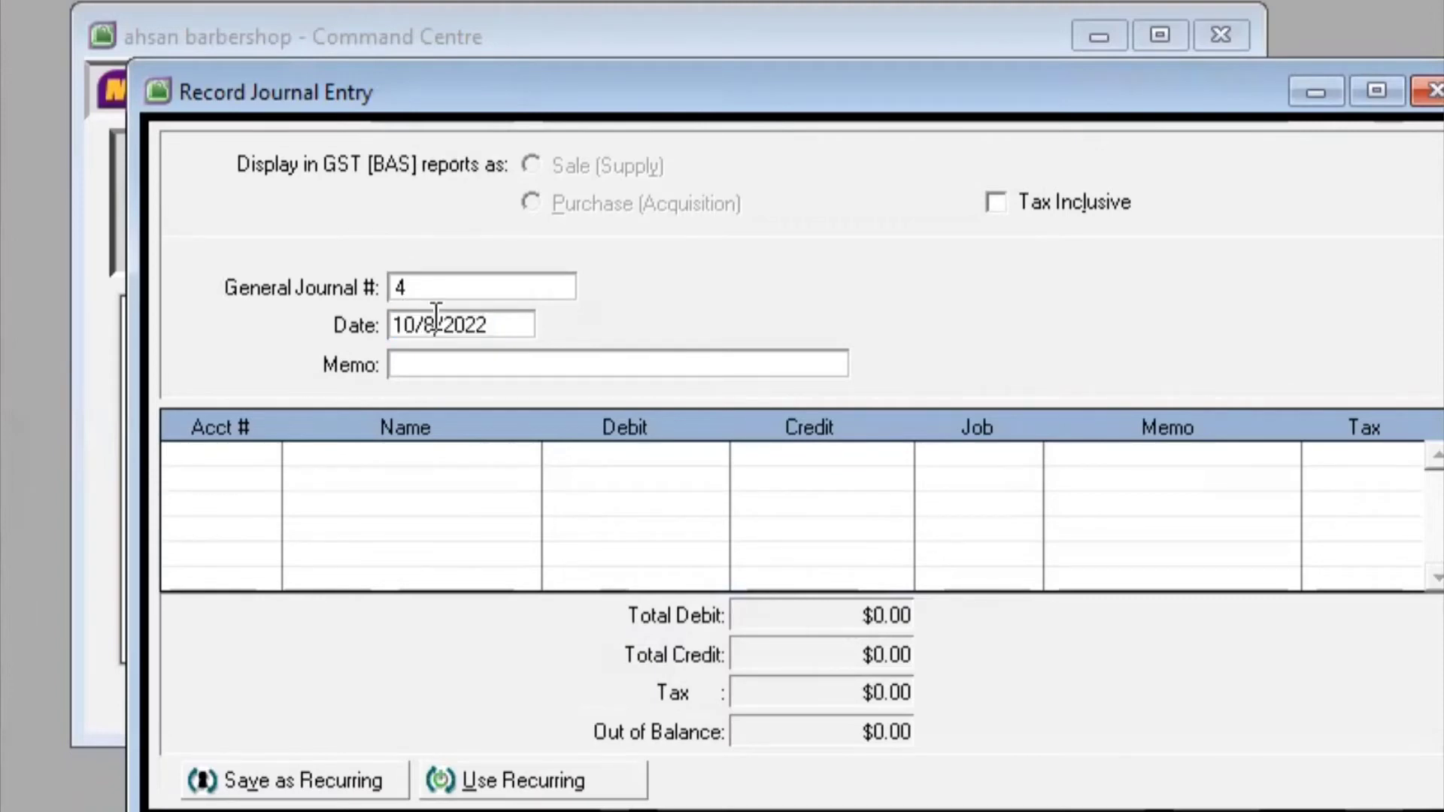
key("BackSpace")
type("10")
left_click(495, 359)
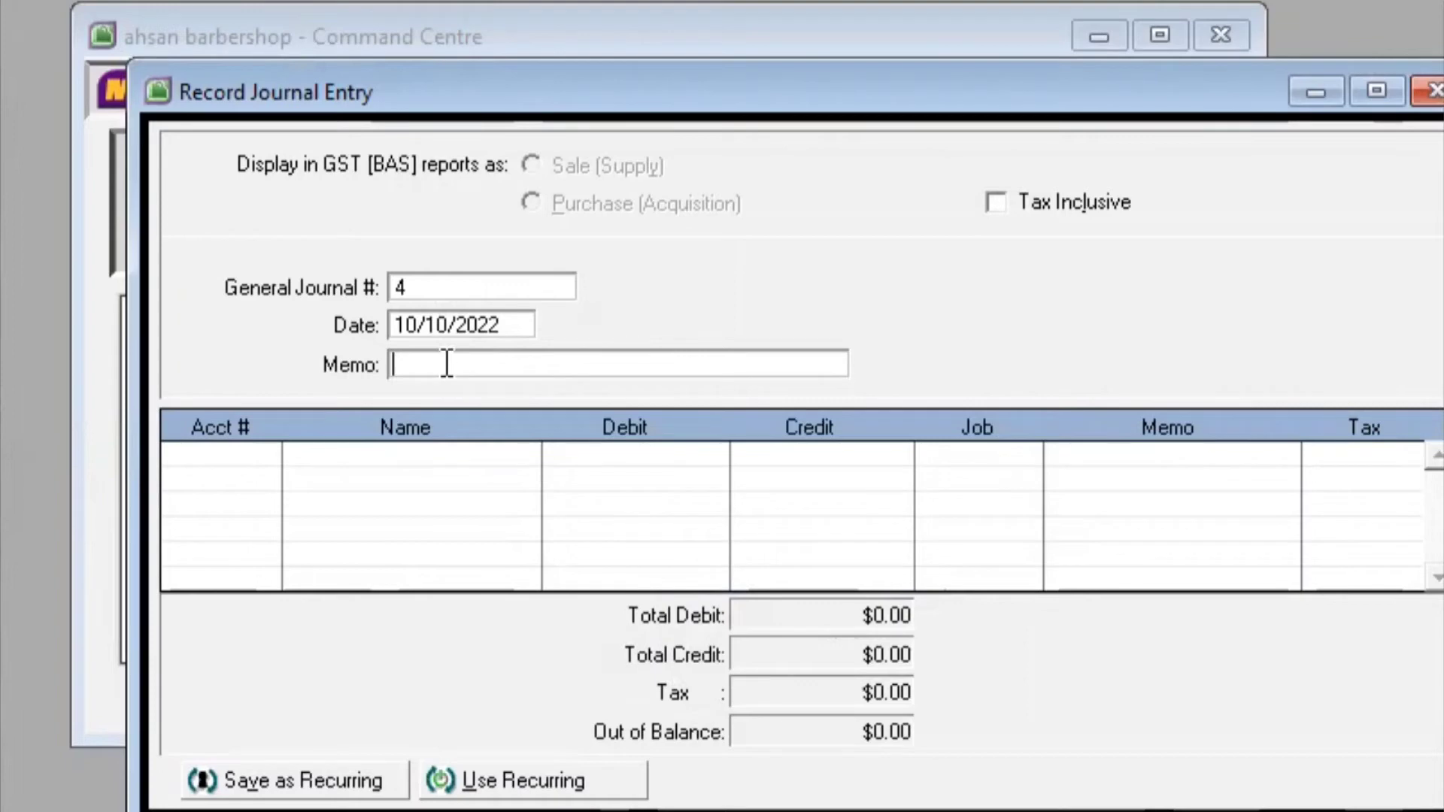
Enter the memo 'Pelunasan Hutang Usaha Tanggal 5 Oktober 2022' on journal entry 4
type("Pelunasan Hutang ")
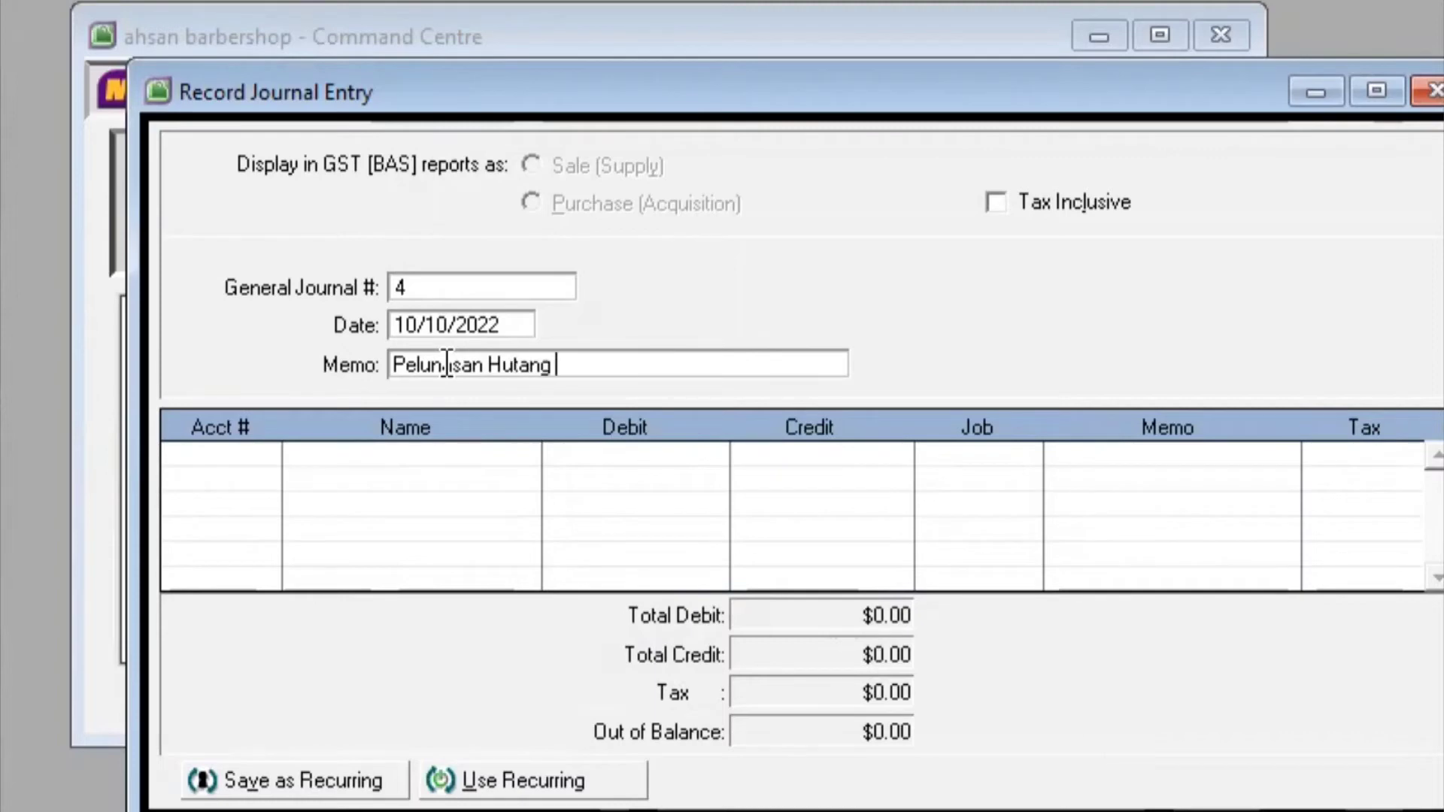
type("Usaha Tanggal")
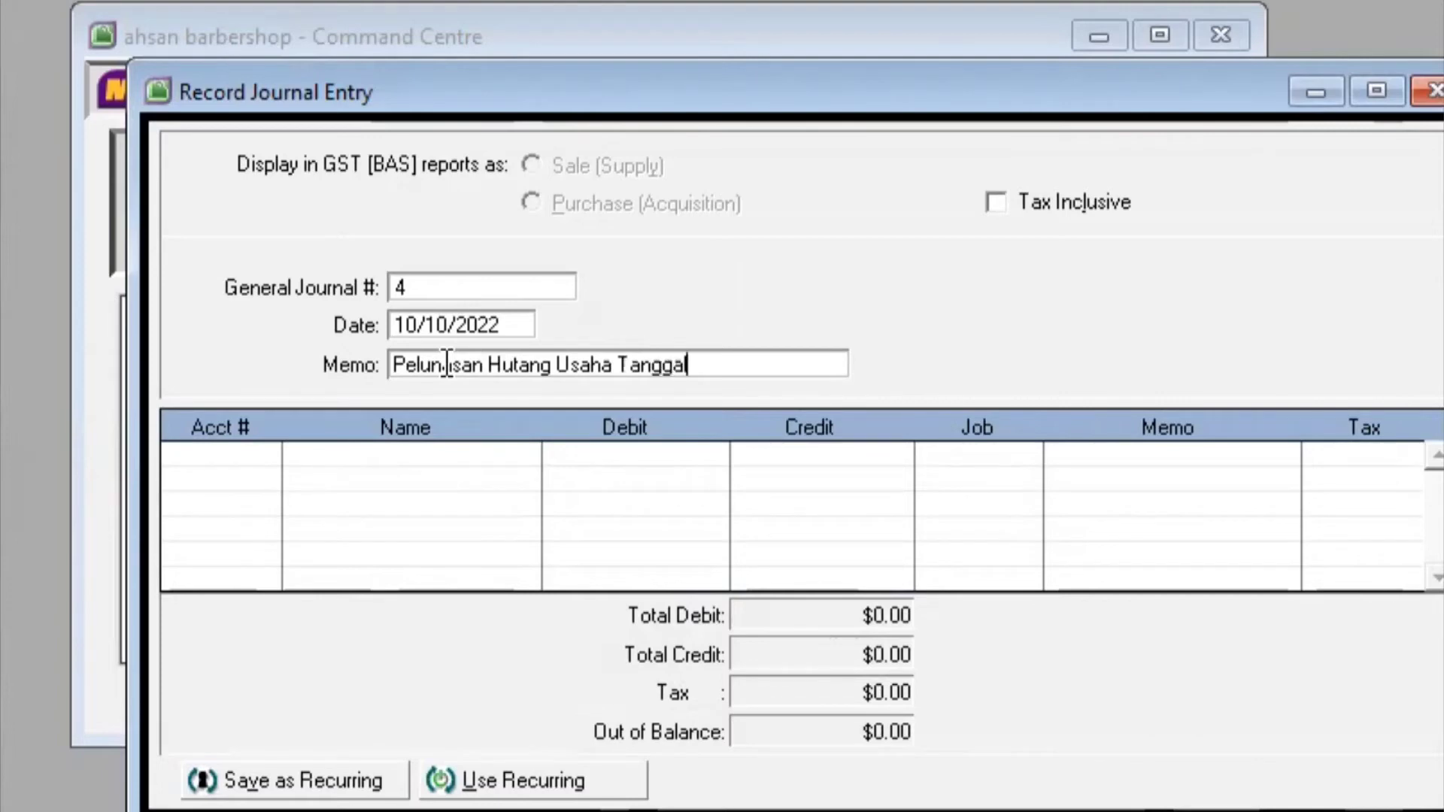
type("5")
key("BackSpace")
type("5 Oktober")
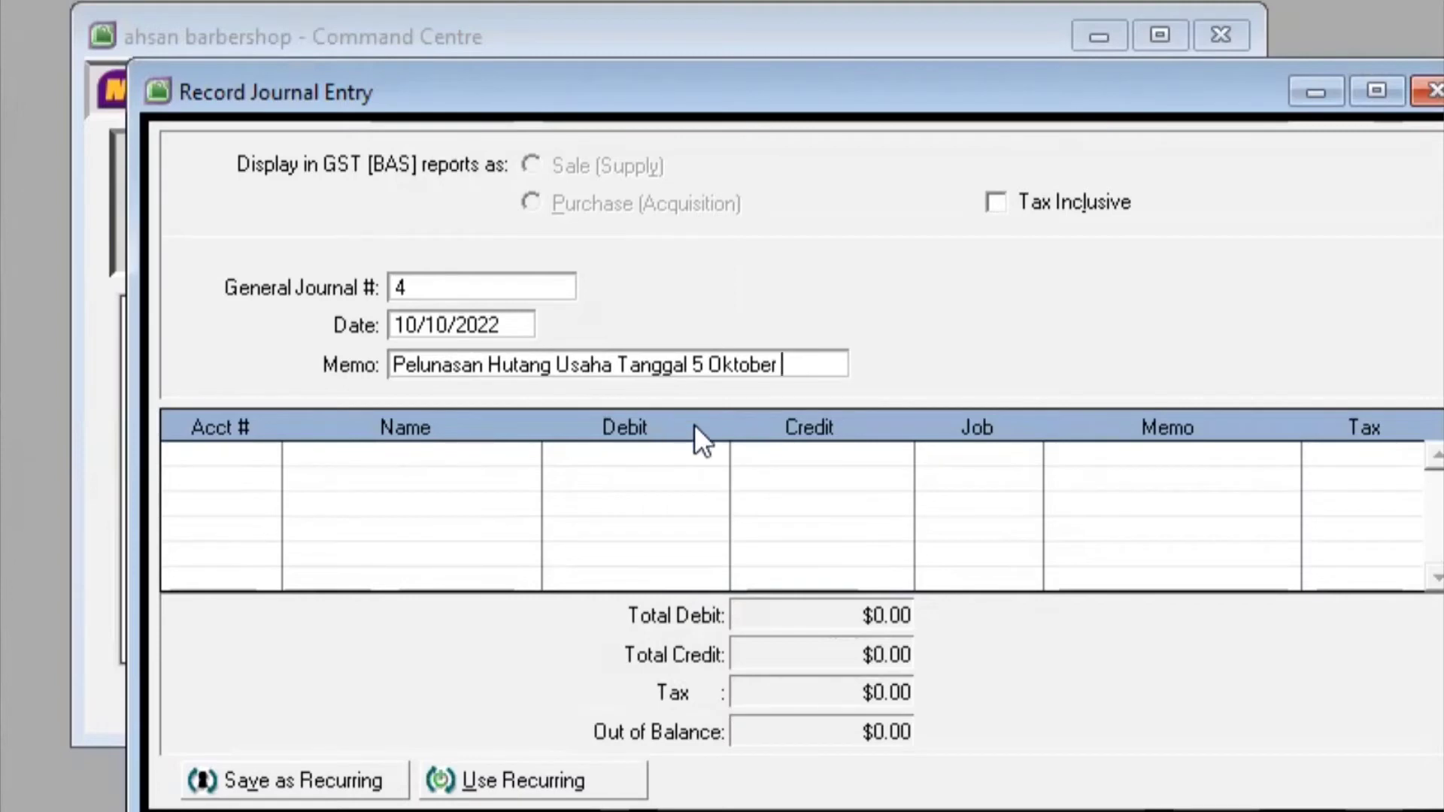
type(" 2022")
key("Tab")
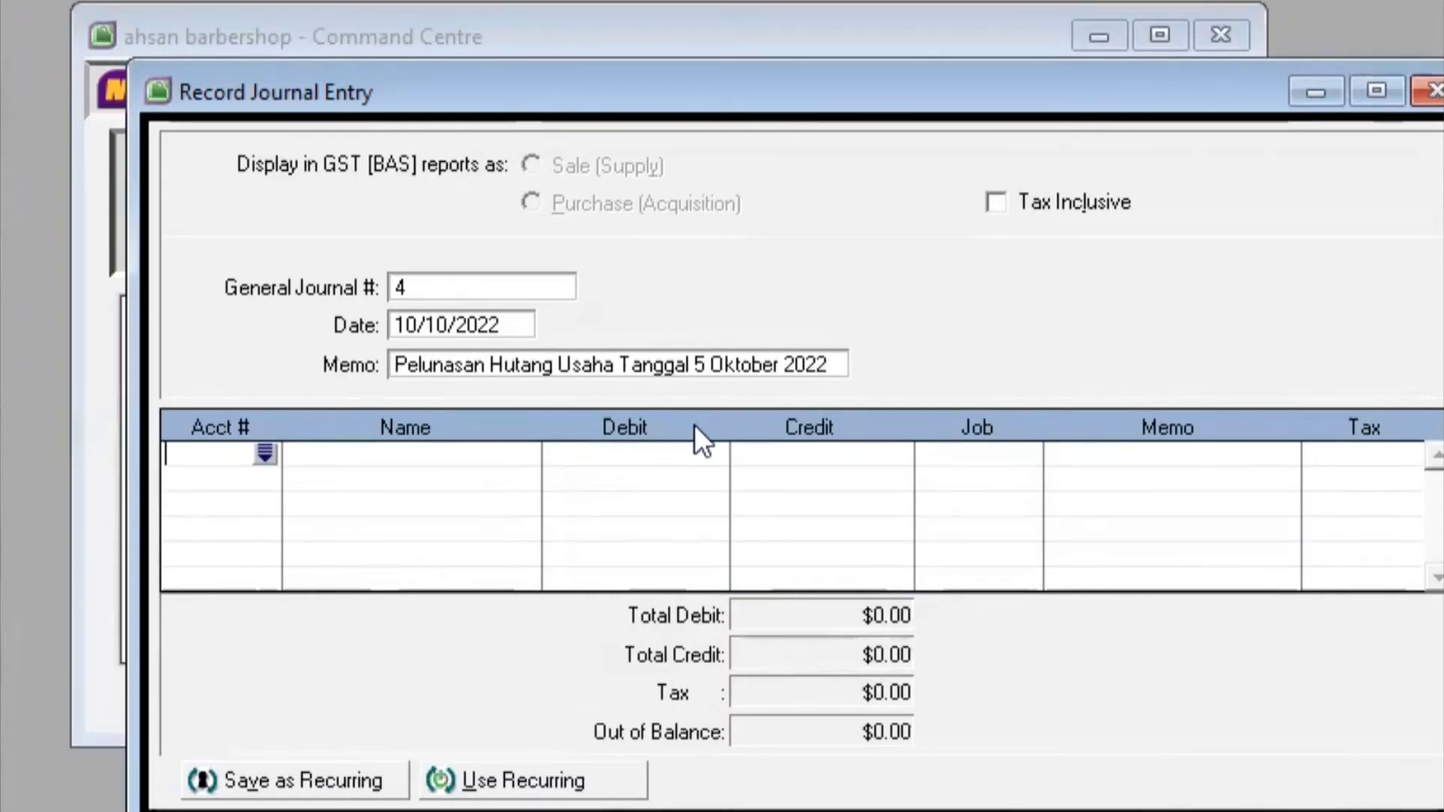
Debit 2-1000 Hutang Usaha $4,500,000.00 on the first journal line
left_click(264, 453)
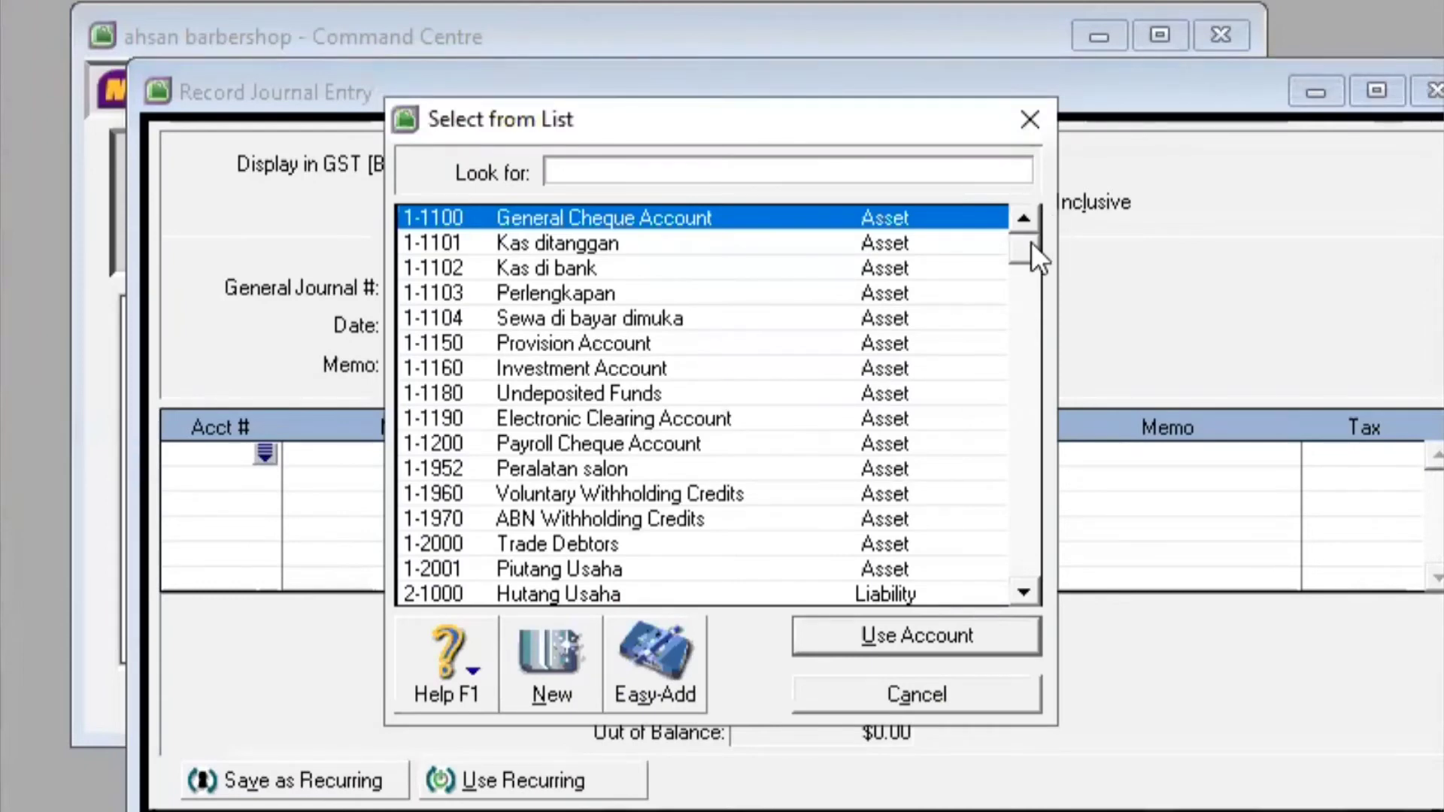
left_click_drag(1031, 241, 1031, 278)
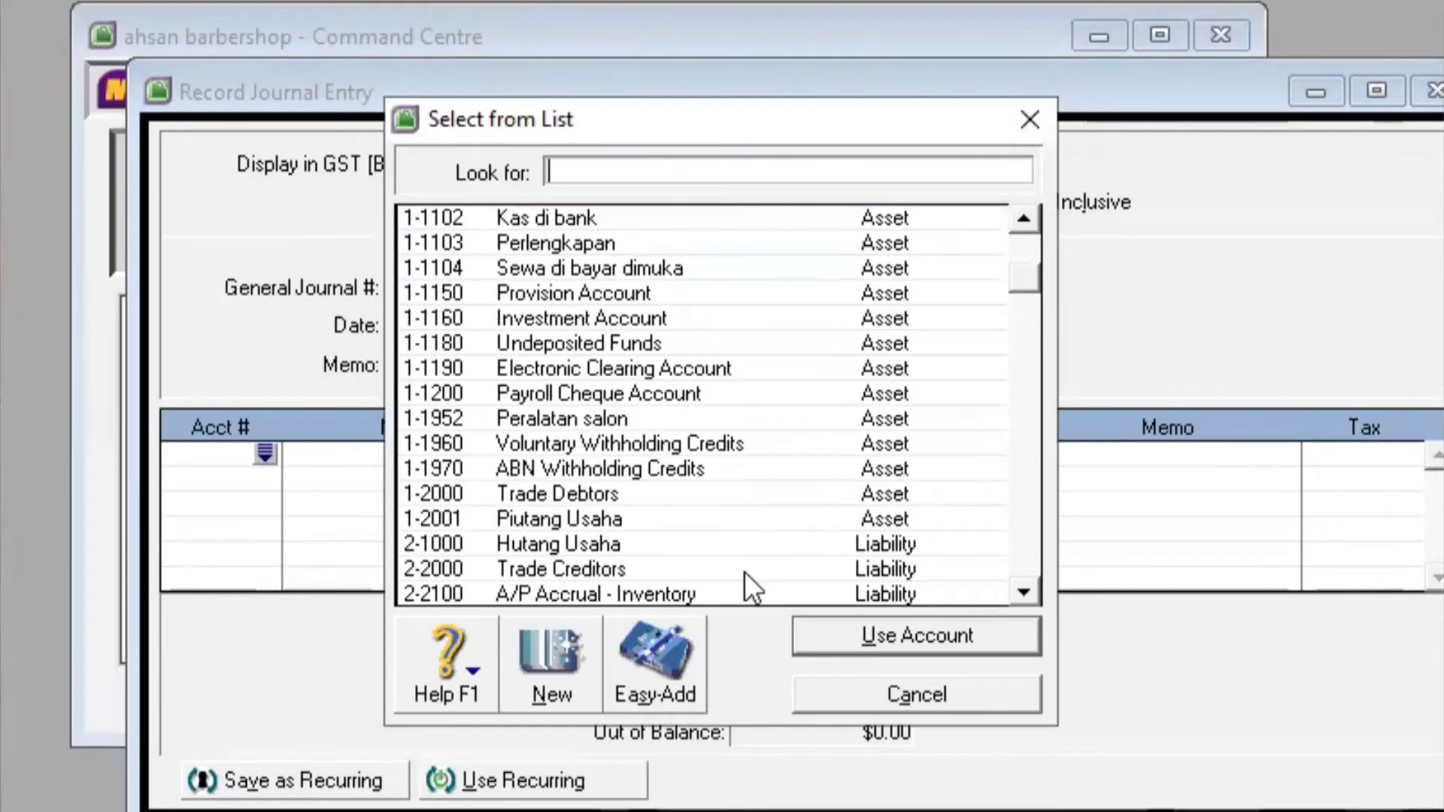
left_click(716, 536)
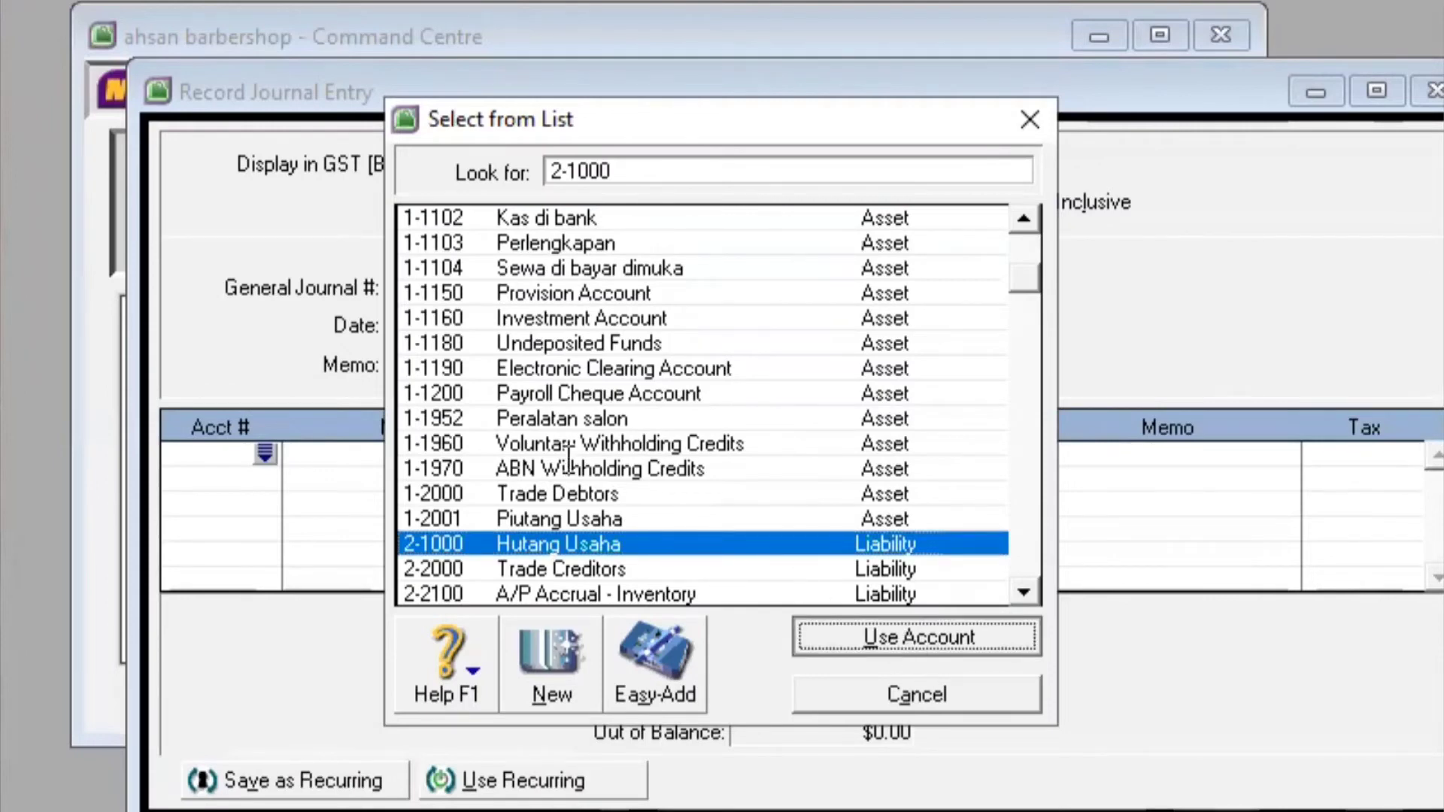
left_click(905, 637)
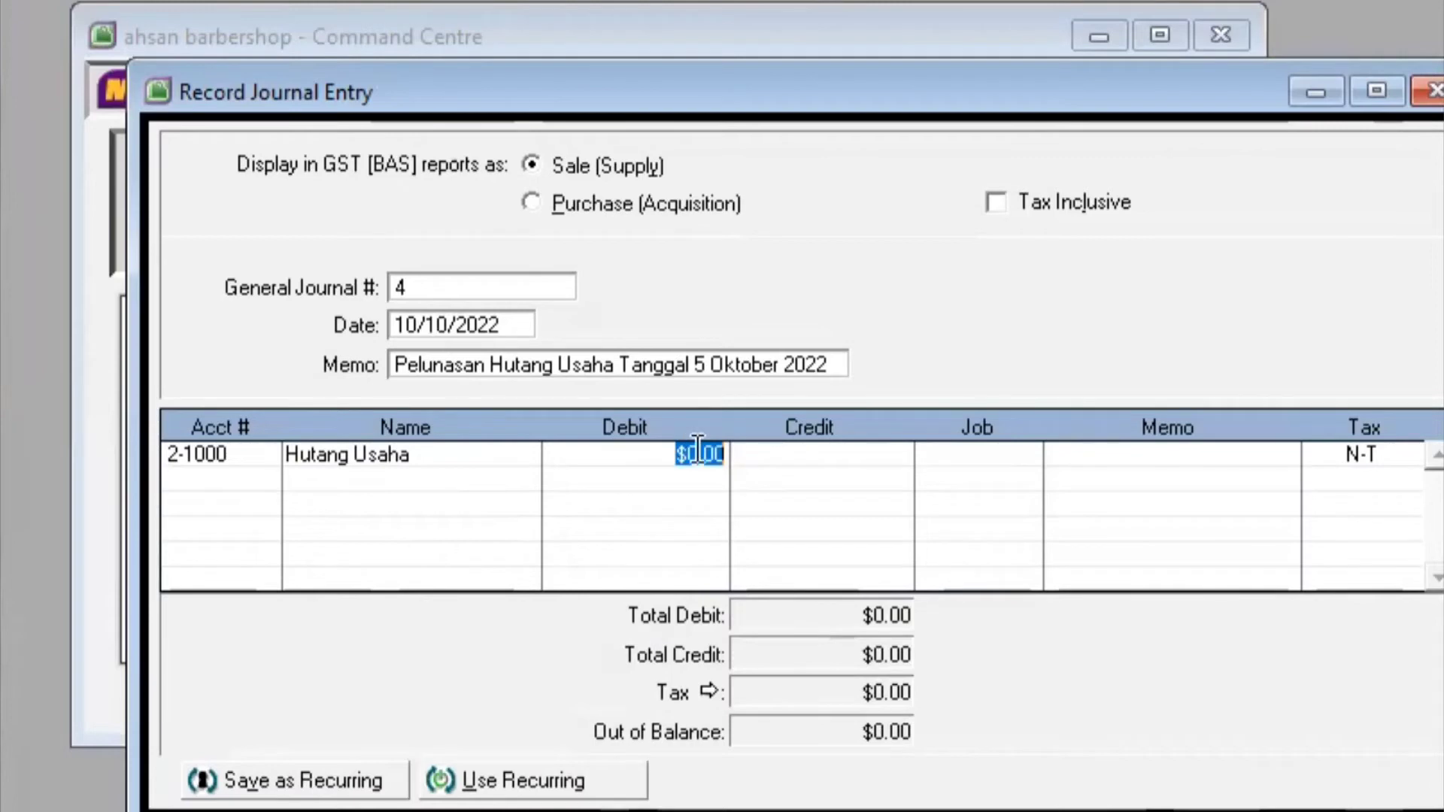
left_click(723, 454)
key("BackSpace")
key("BackSpace")
key("BackSpace")
key("BackSpace")
key("BackSpace")
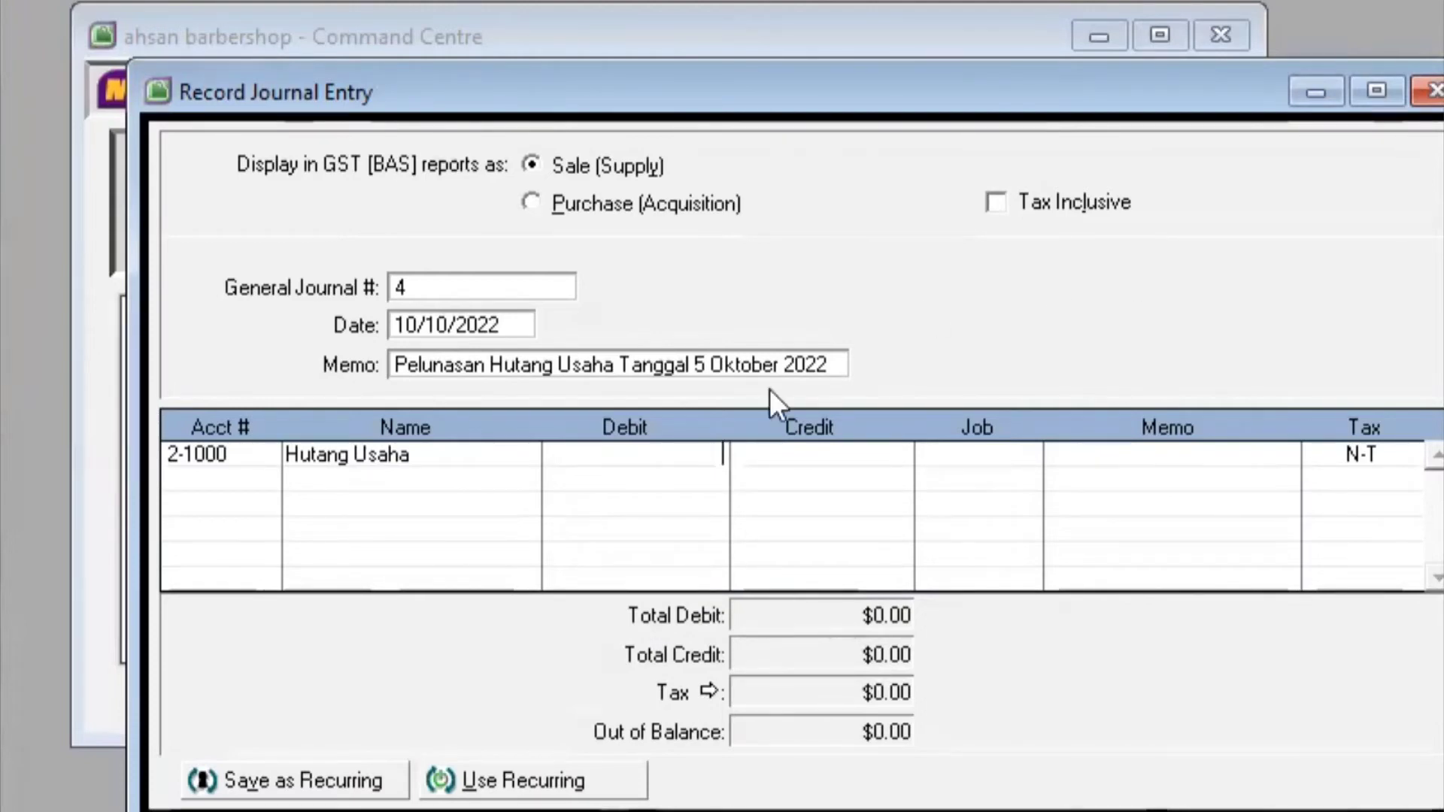
type("4,")
type("5")
type("00")
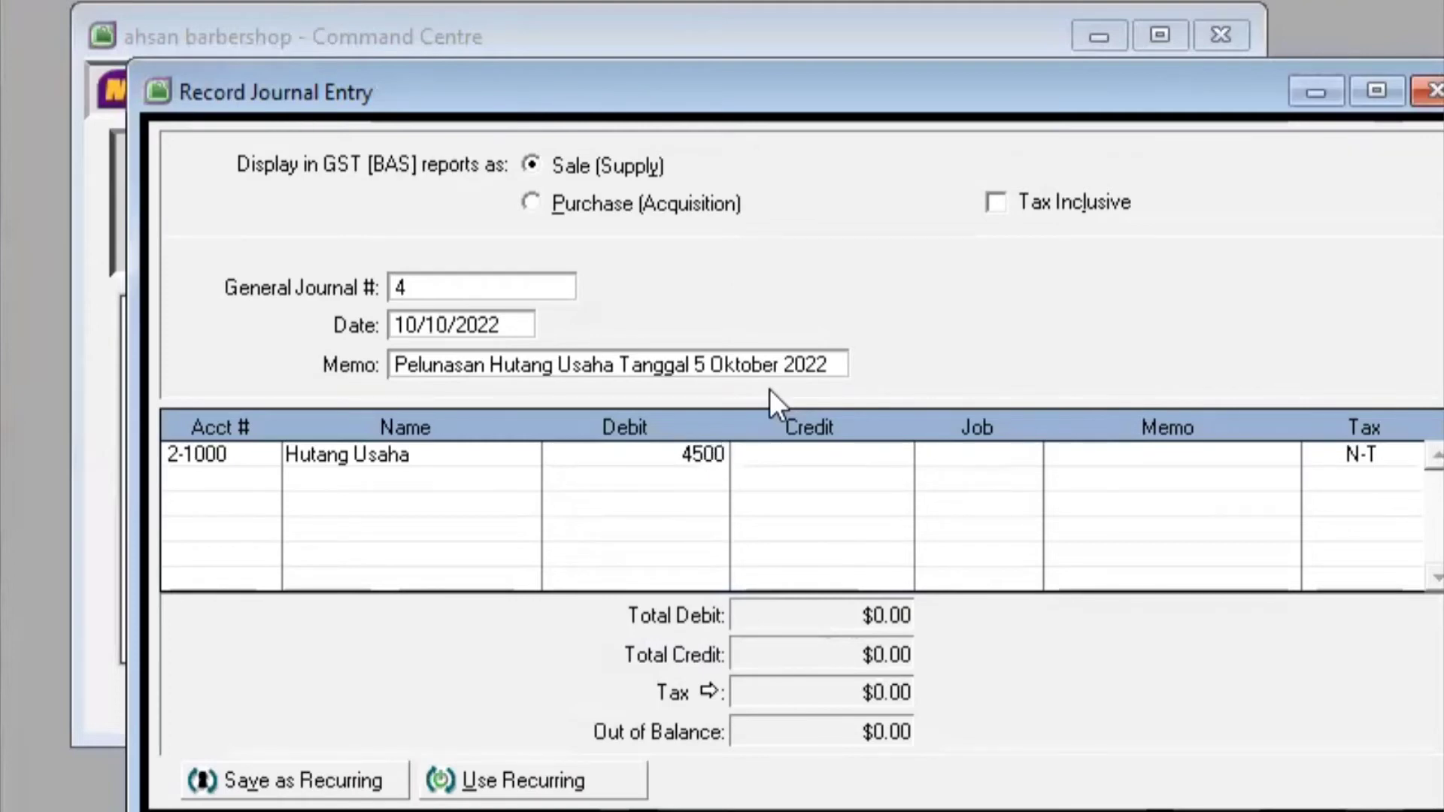
type(",0000")
key("Return")
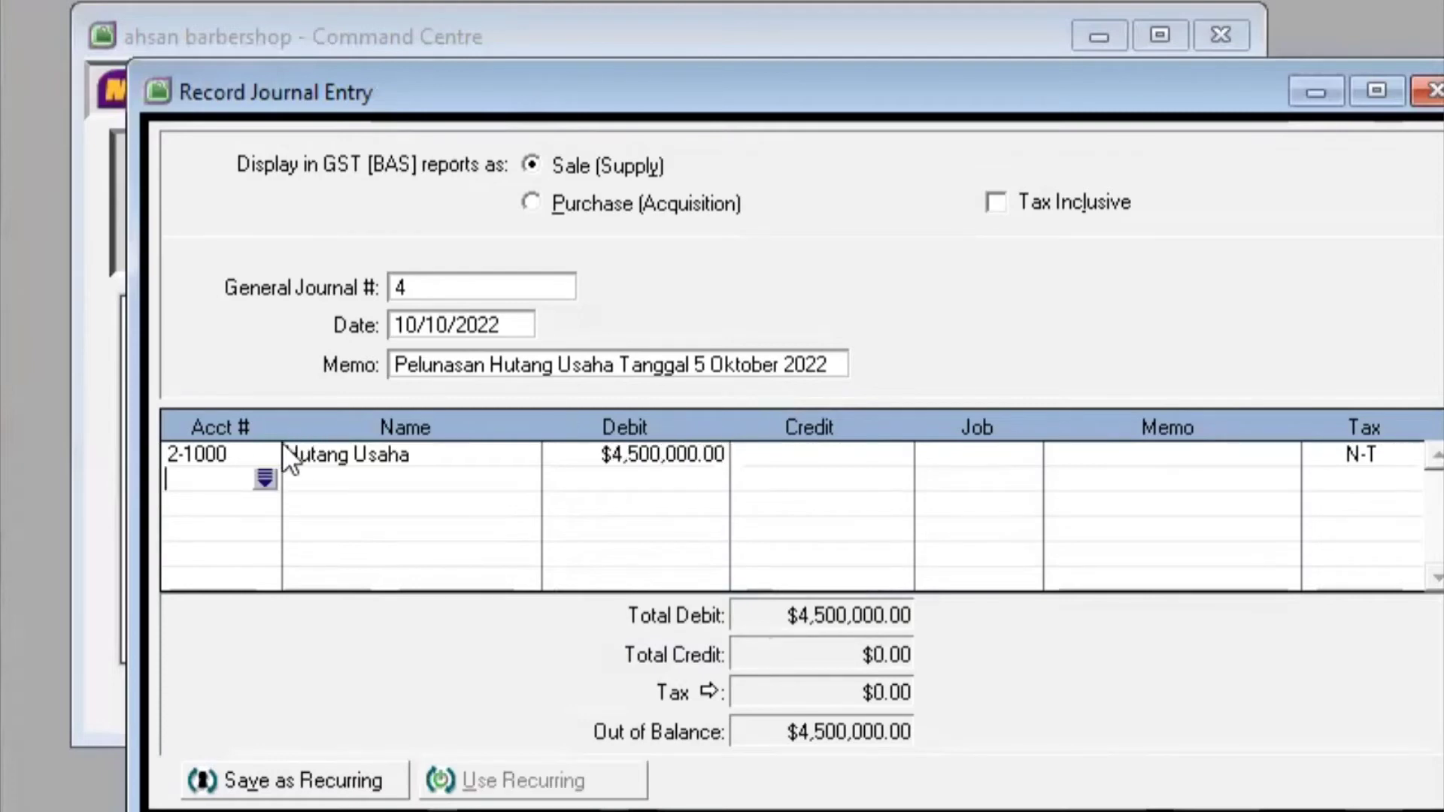
Credit 1-1102 Kas di bank $4,500,000.00 on the second line and record entry 4
left_click(263, 480)
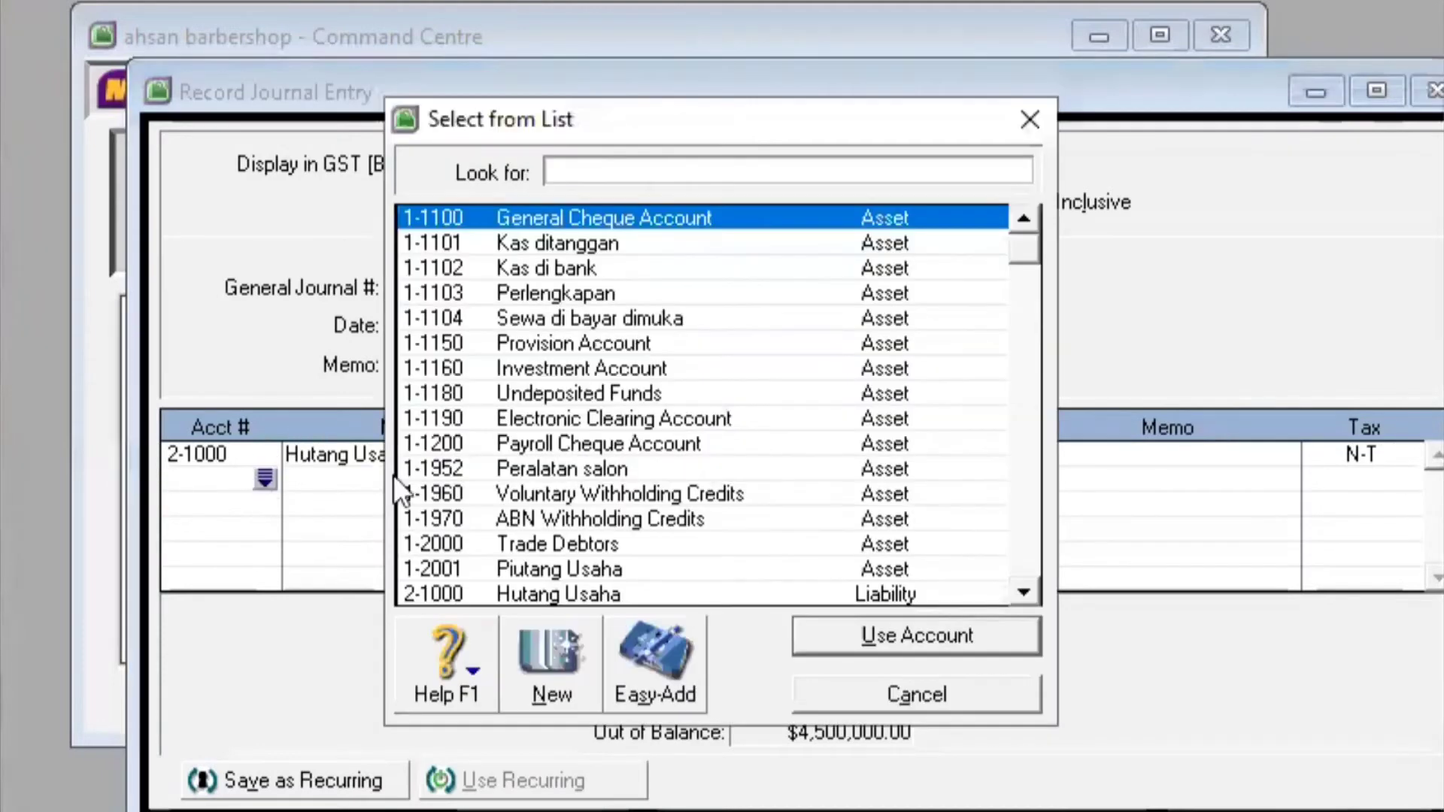
left_click(693, 265)
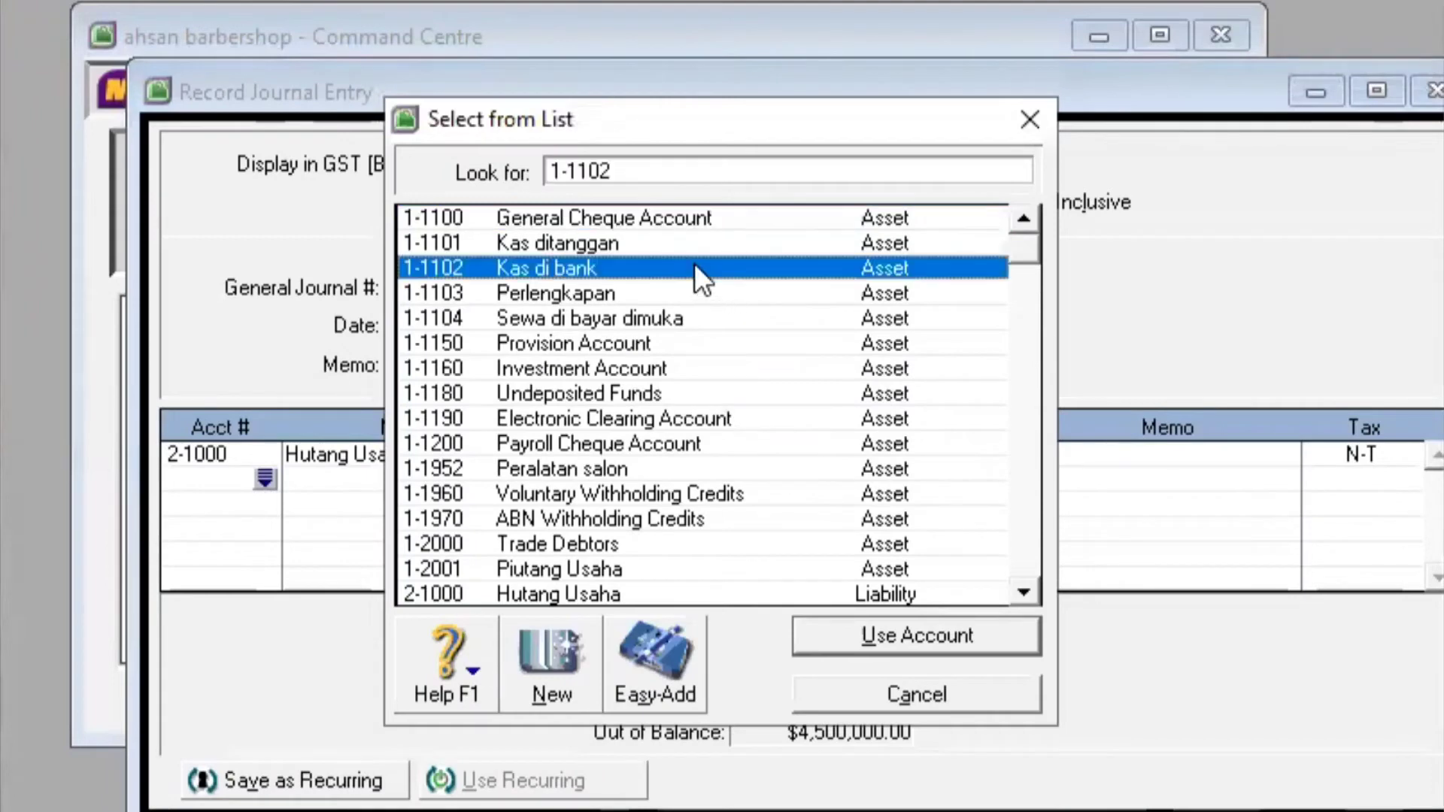
left_click(895, 635)
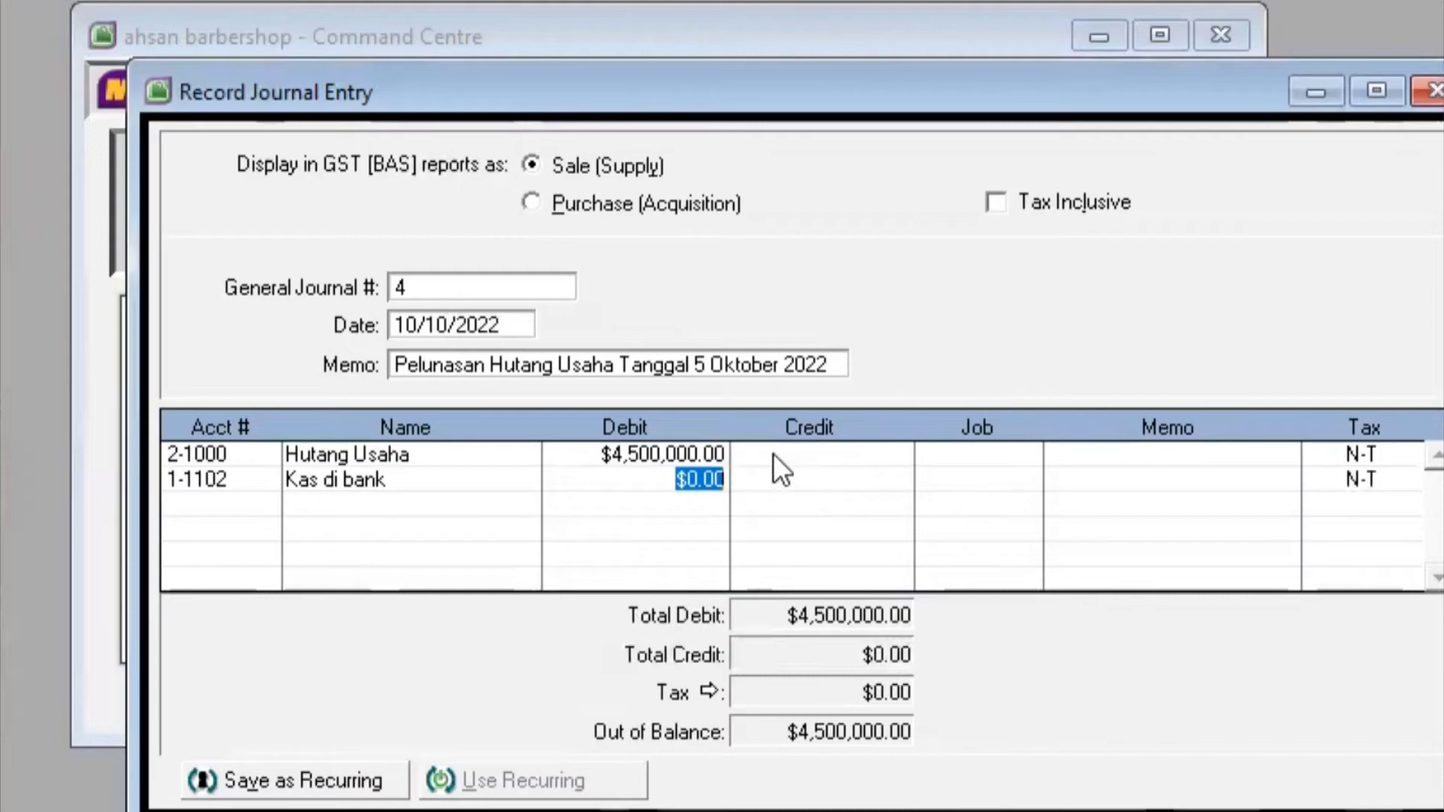
left_click(773, 477)
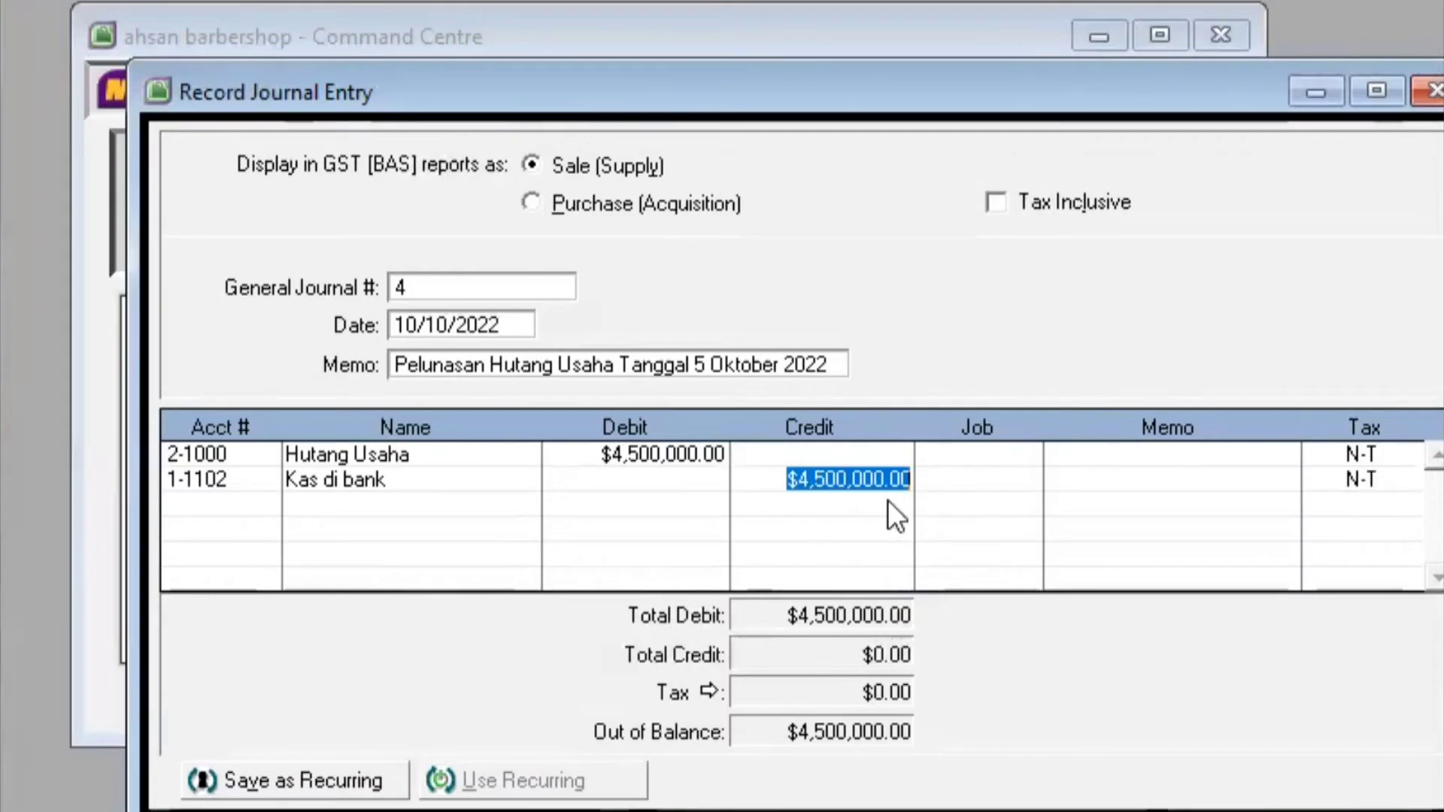
key("Return")
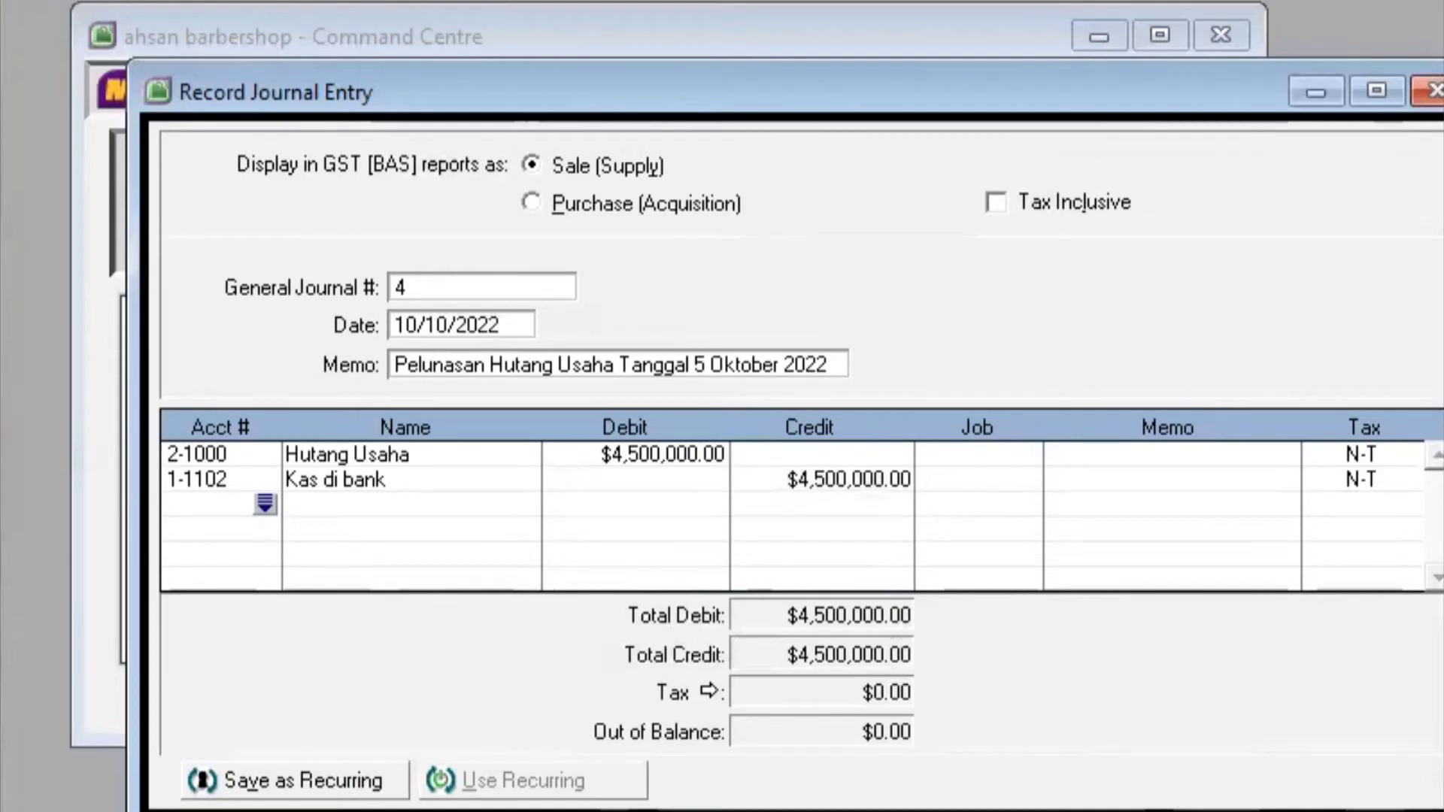
key("Return")
left_click(529, 278)
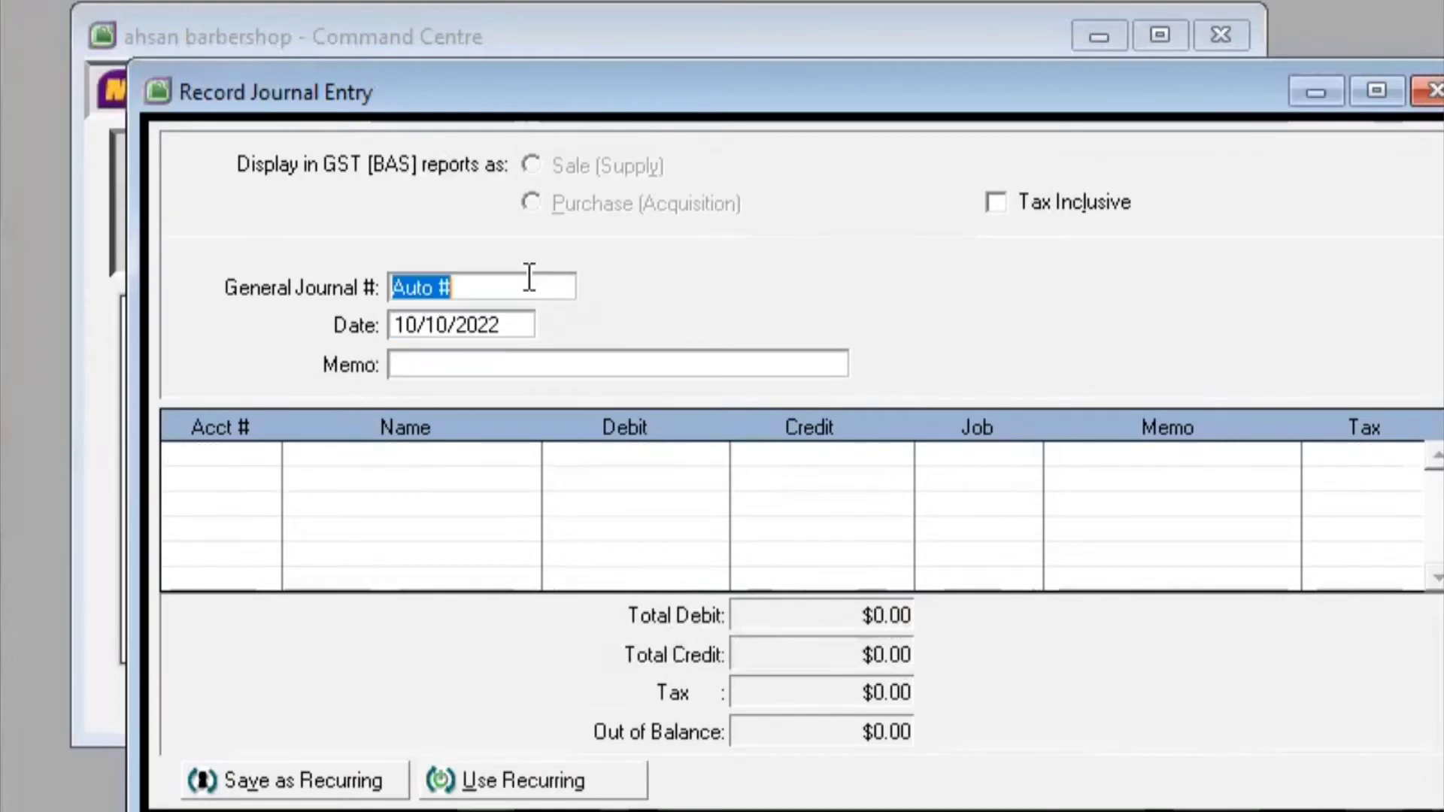
Number the new entry 5, date it 10/13/2022, and add the memo 'Pendapatan Jasa'
type("5")
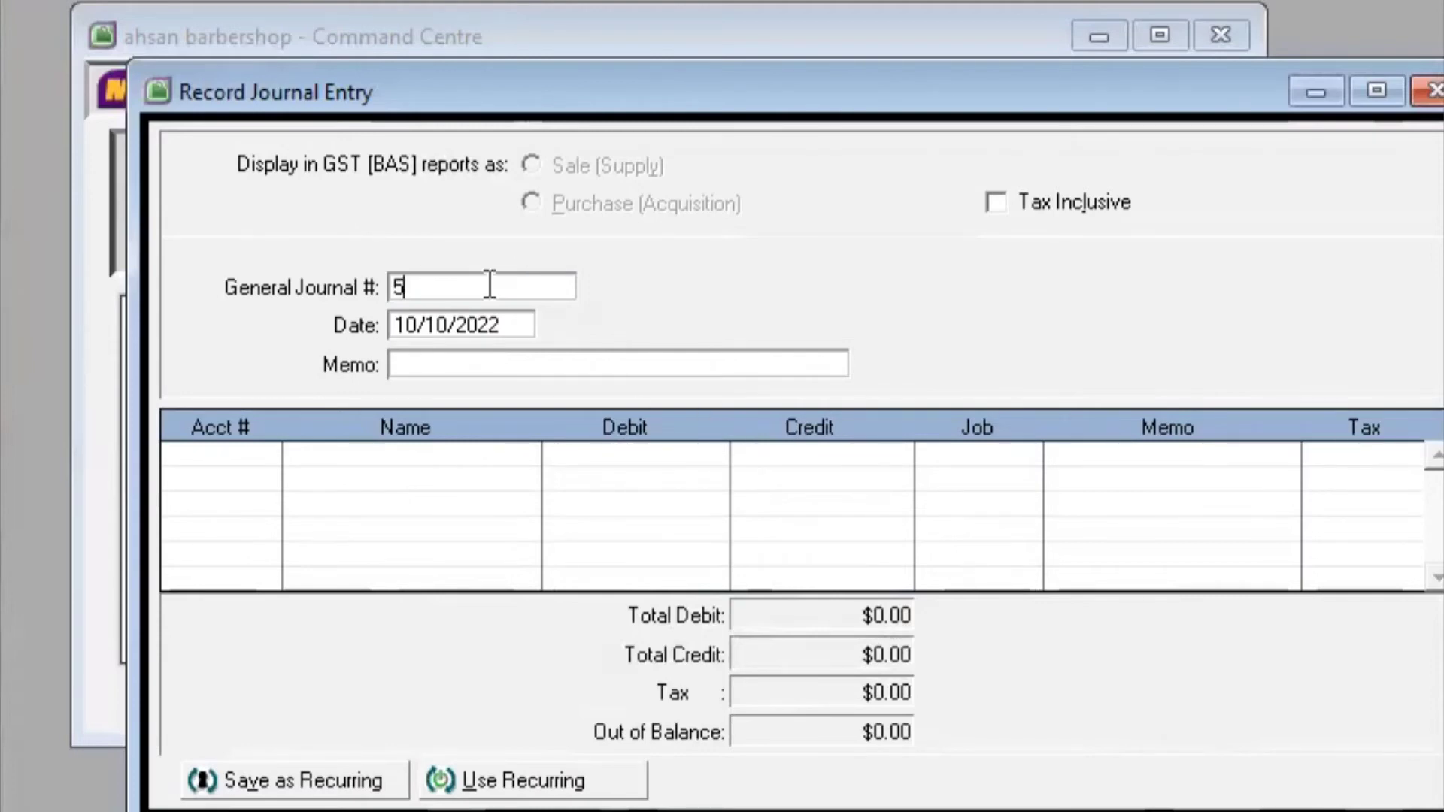
left_click(447, 321)
left_click(447, 322)
key("BackSpace")
type("3")
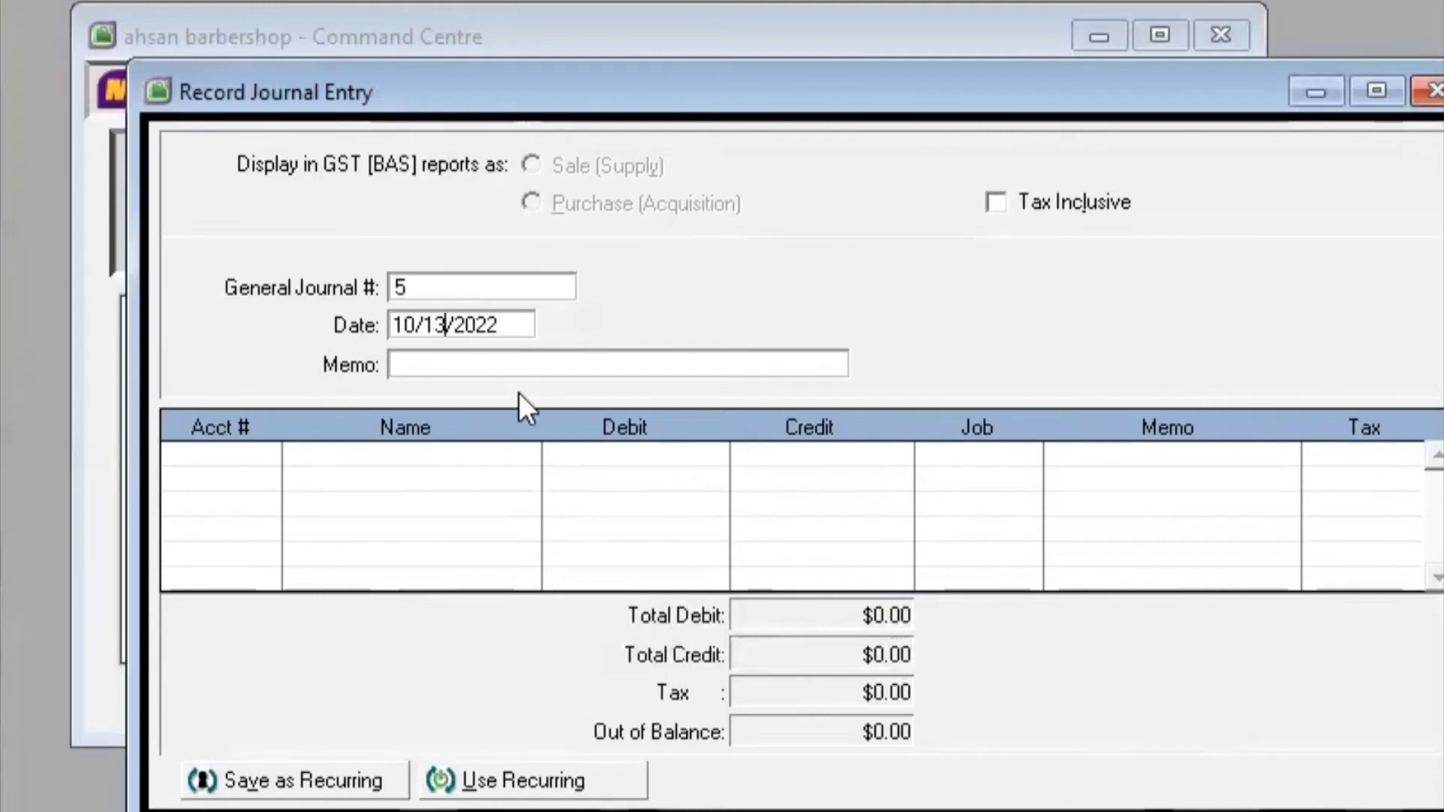
key("Tab")
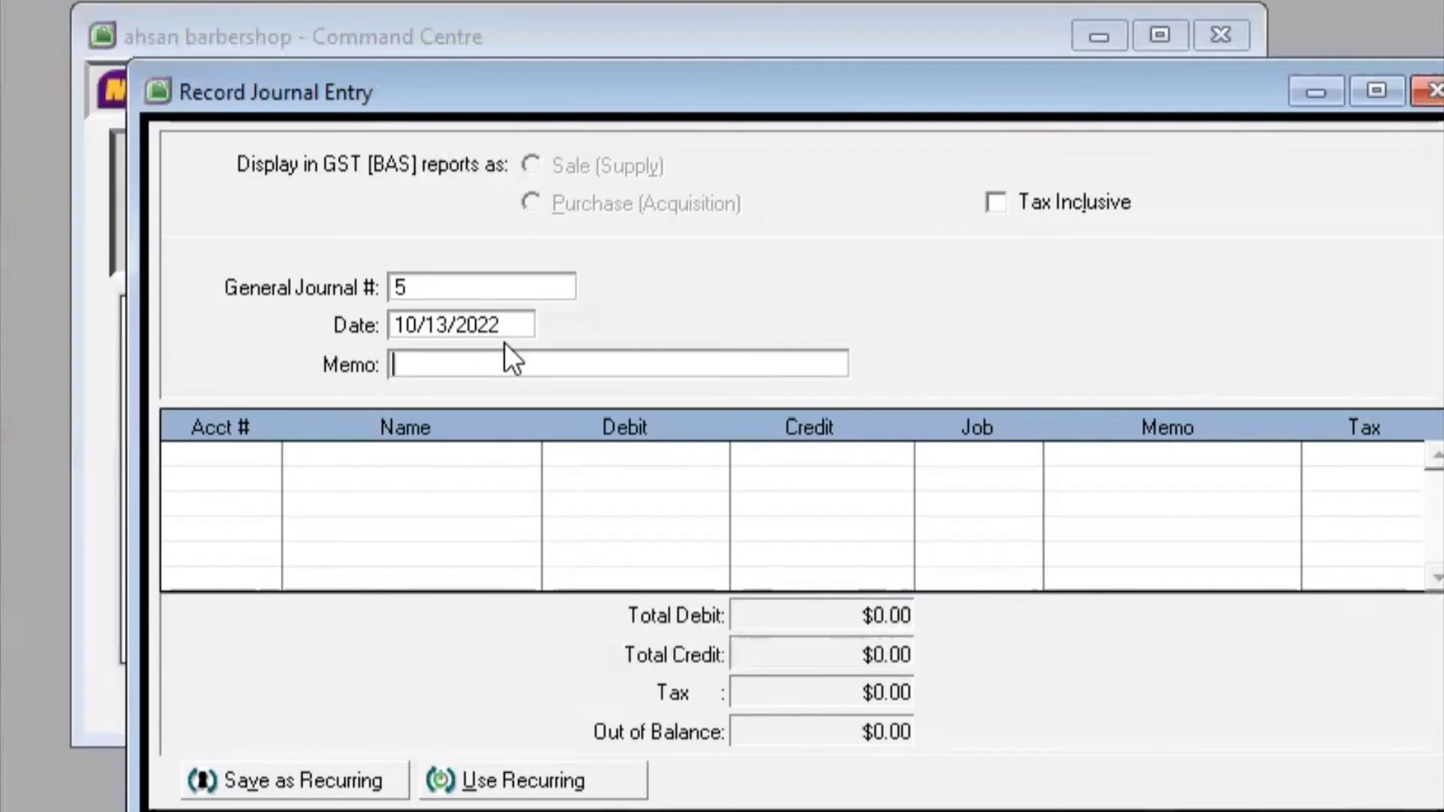
type("Pendapatan Jasa")
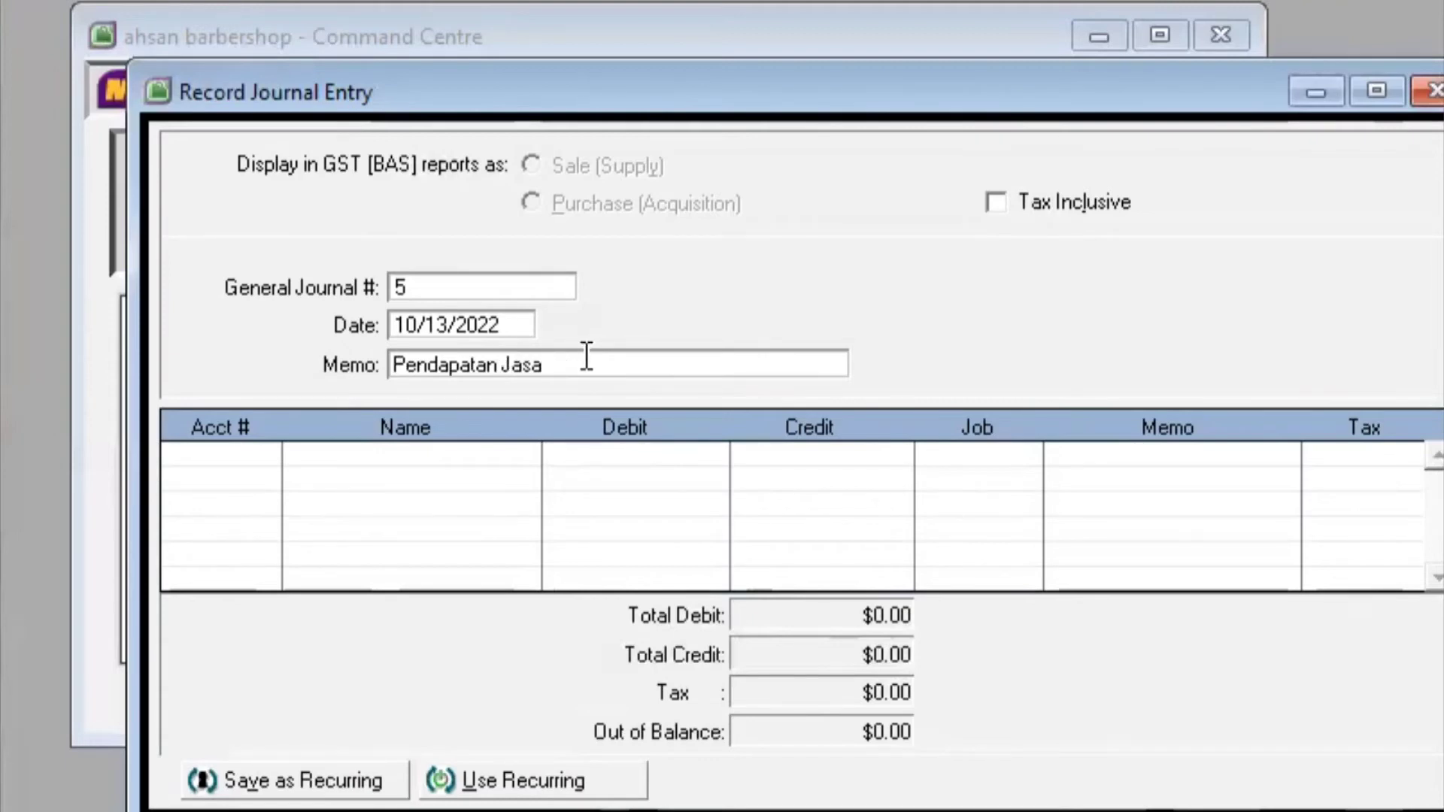
key("Tab")
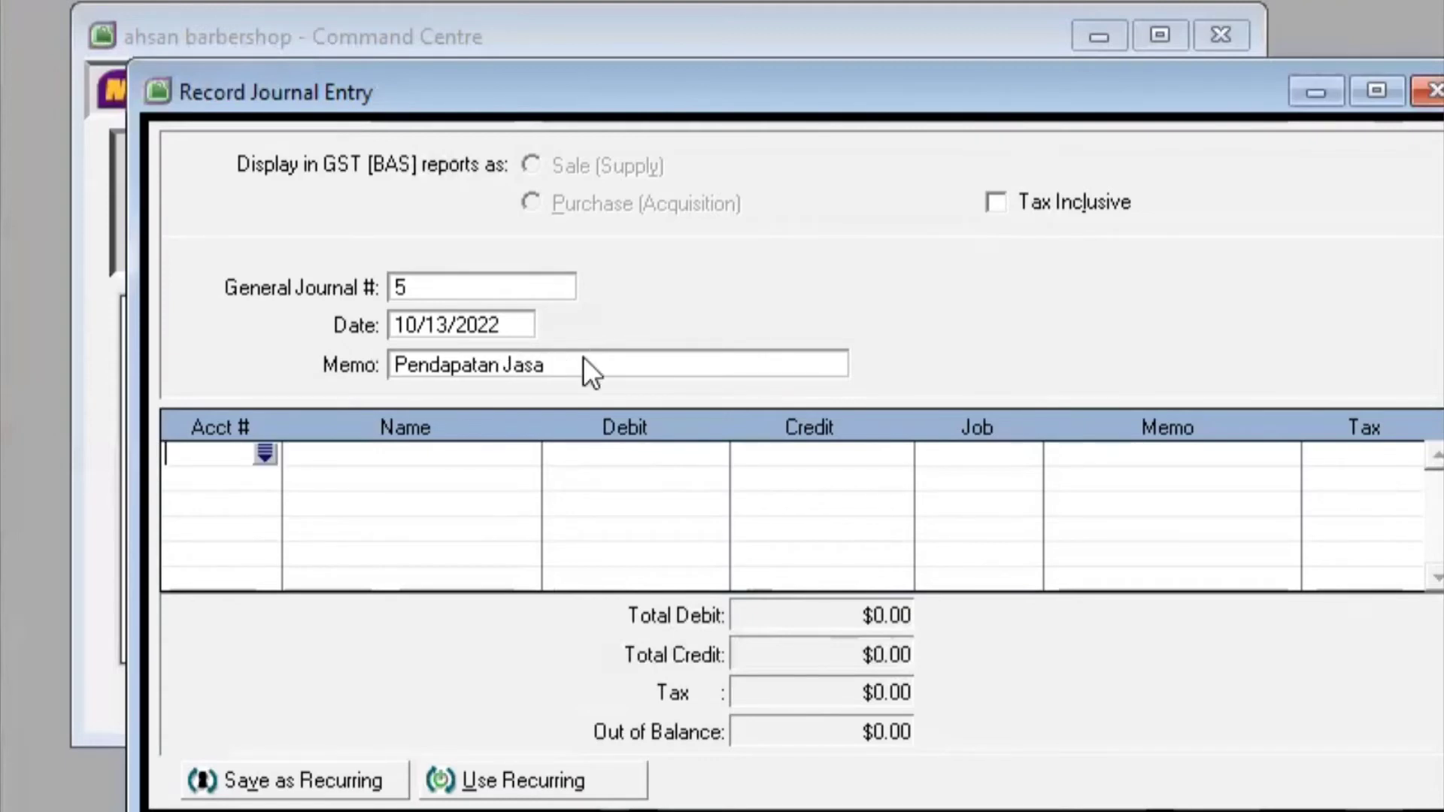
Debit 1-1102 Kas di bank $150,000.00 on the first journal line
left_click(262, 451)
left_click(761, 265)
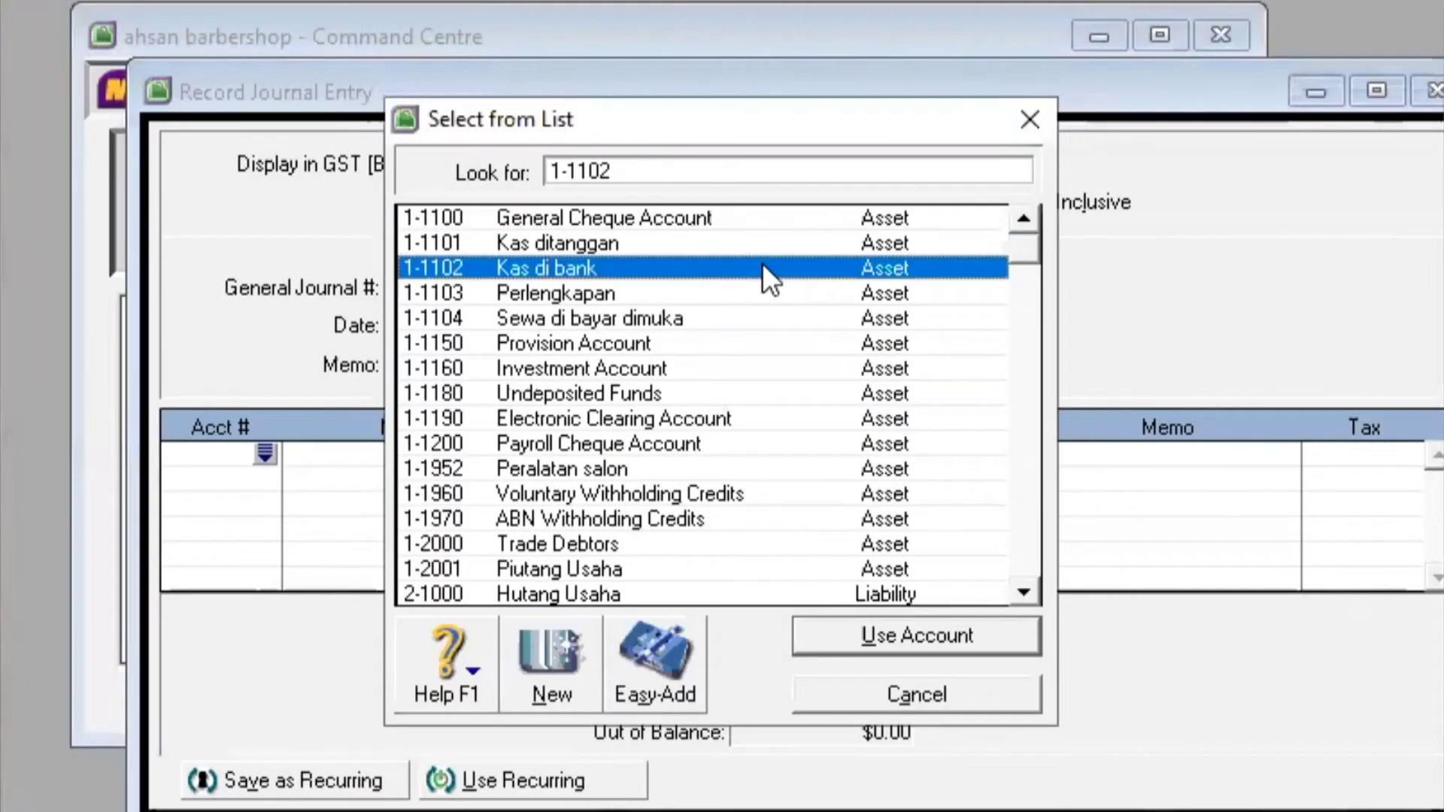
left_click(903, 635)
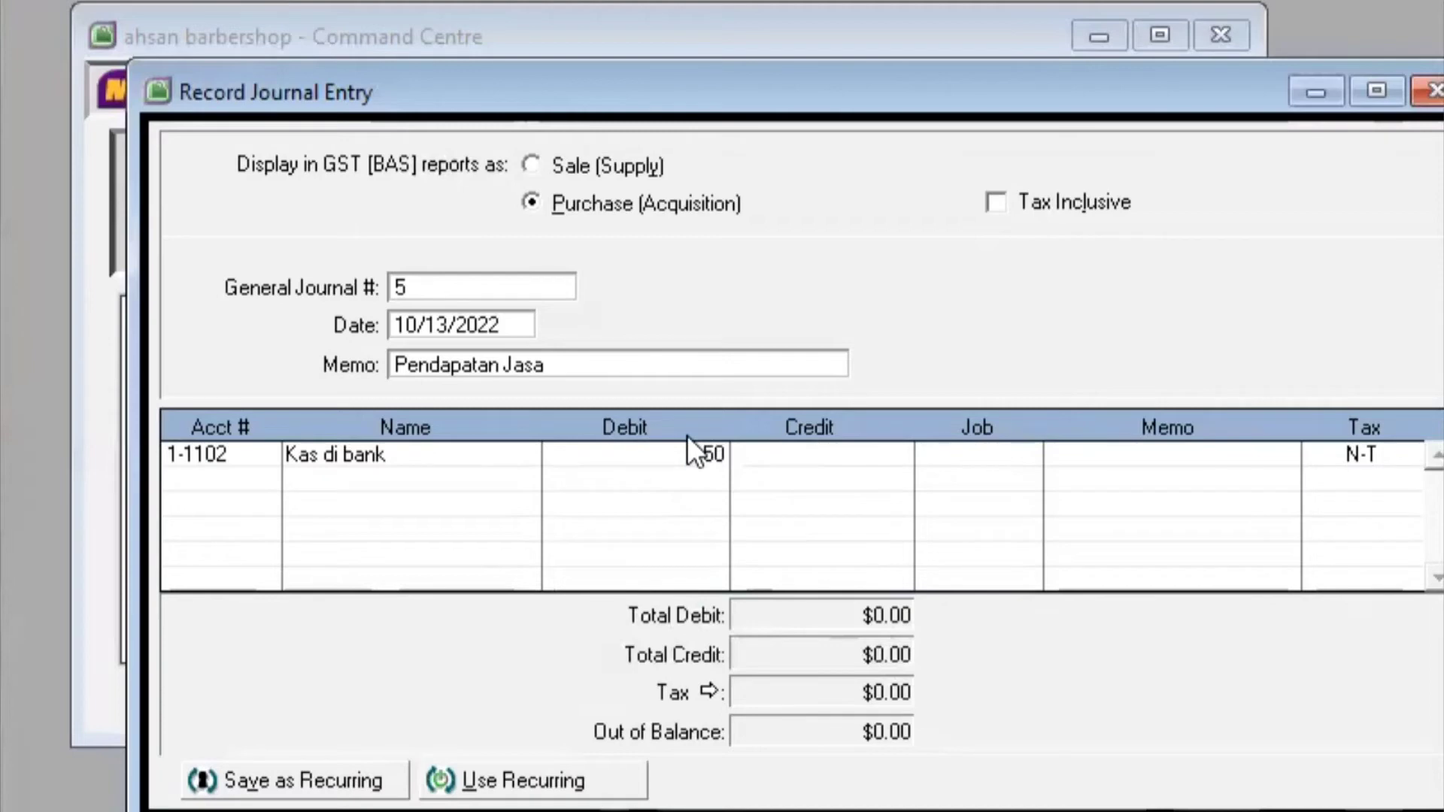
type("000")
key("Return")
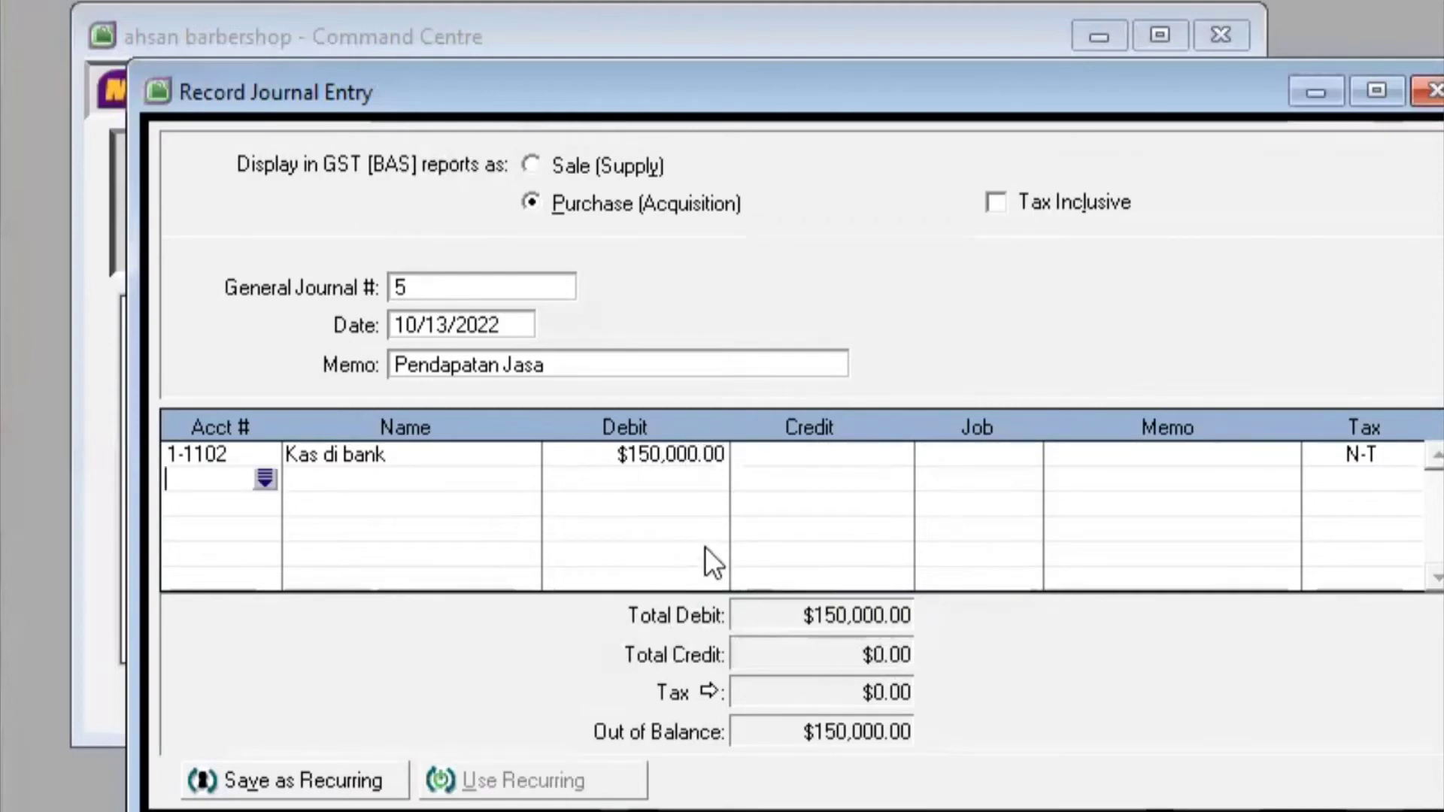
Credit 4-1000 Pendapatan Jasa $150,000.00 on the second line and record entry 5
left_click(265, 479)
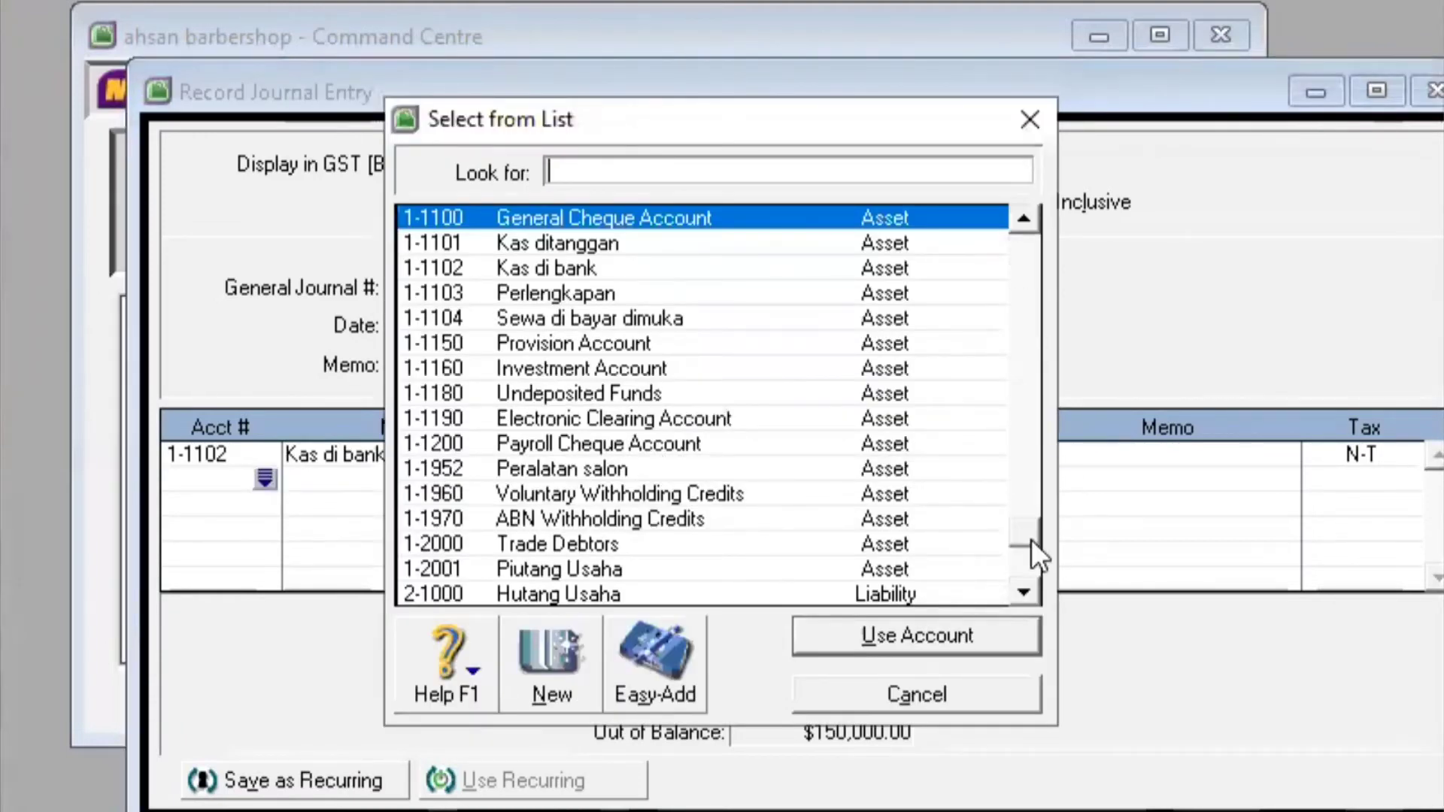
left_click(1031, 539)
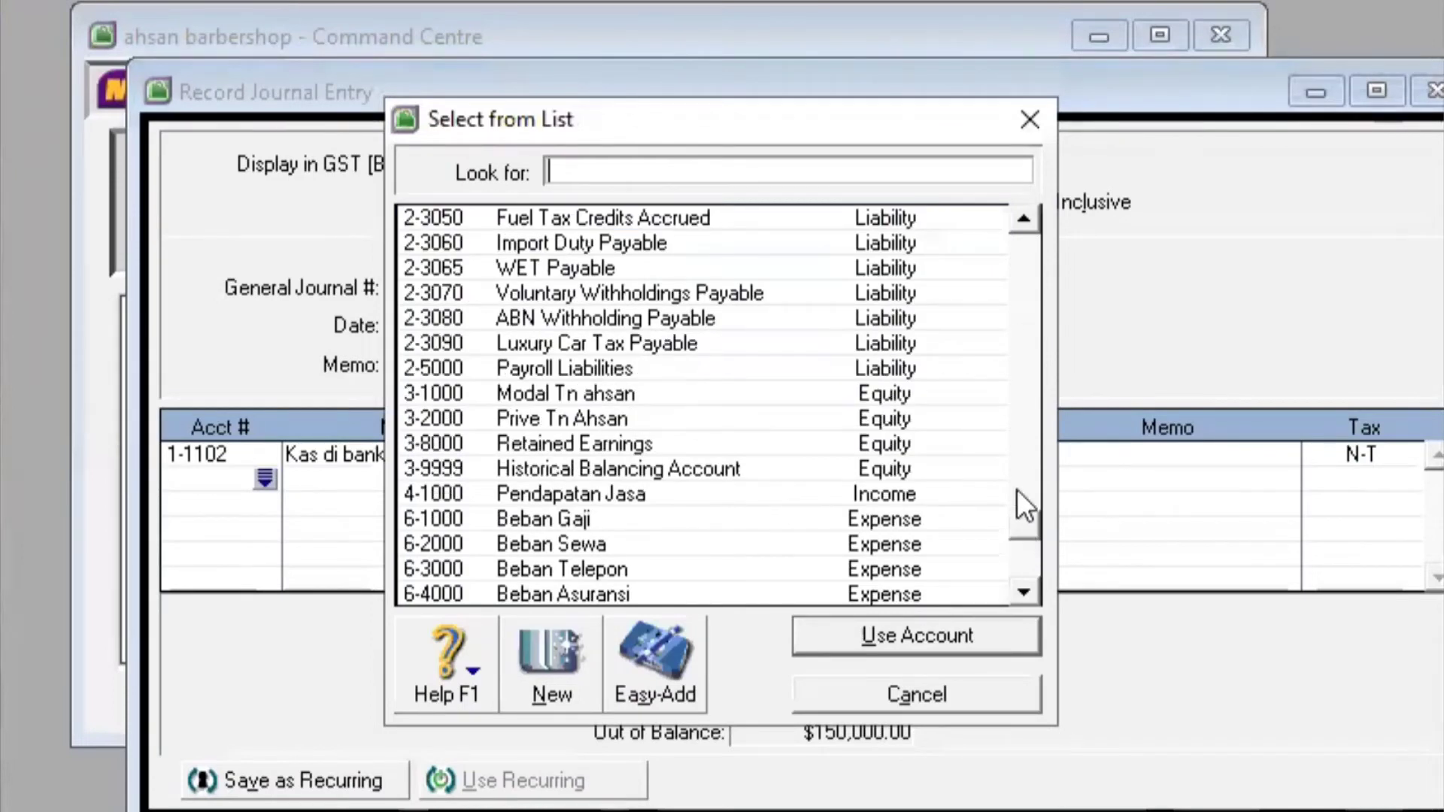
scroll(1016, 488, "up", 1)
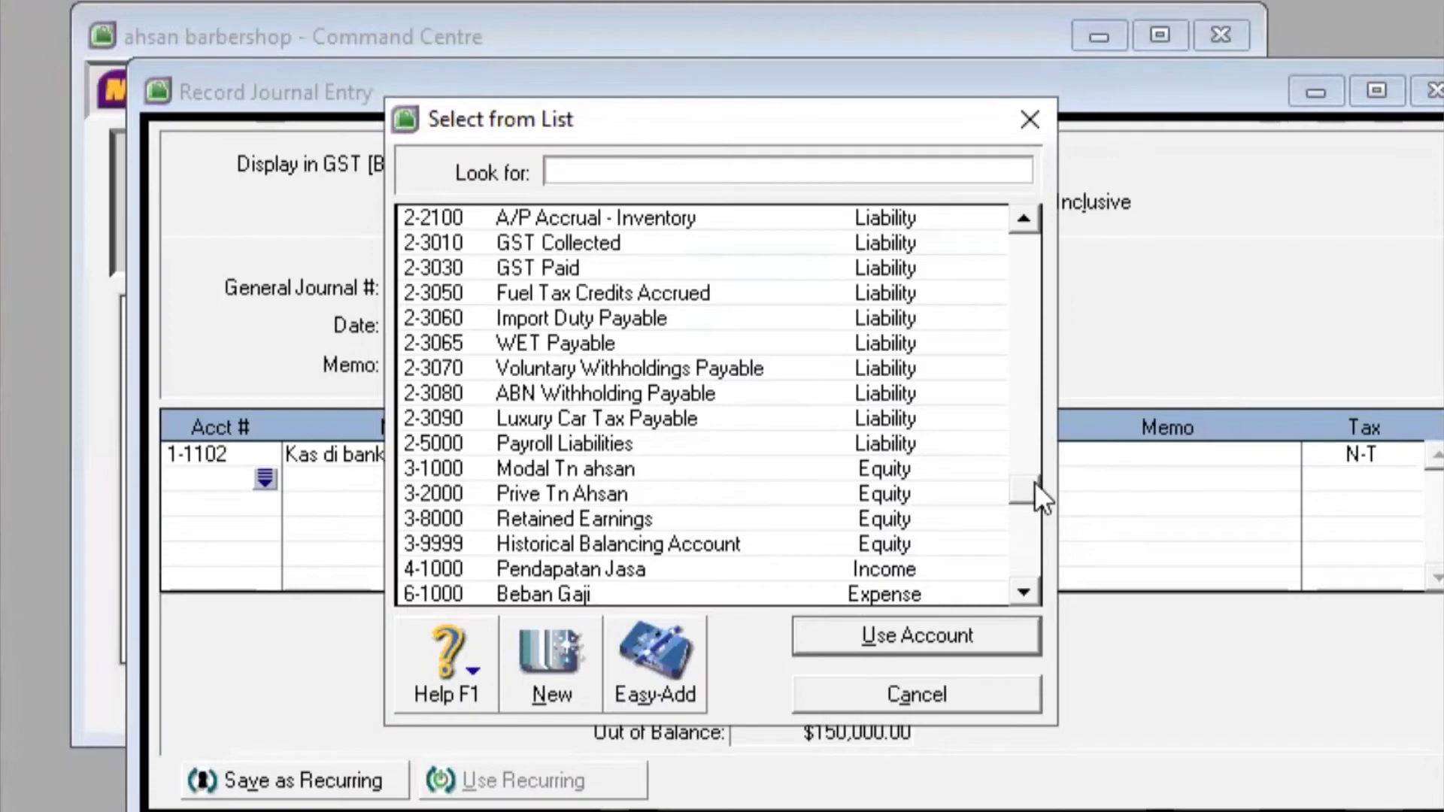
left_click(819, 567)
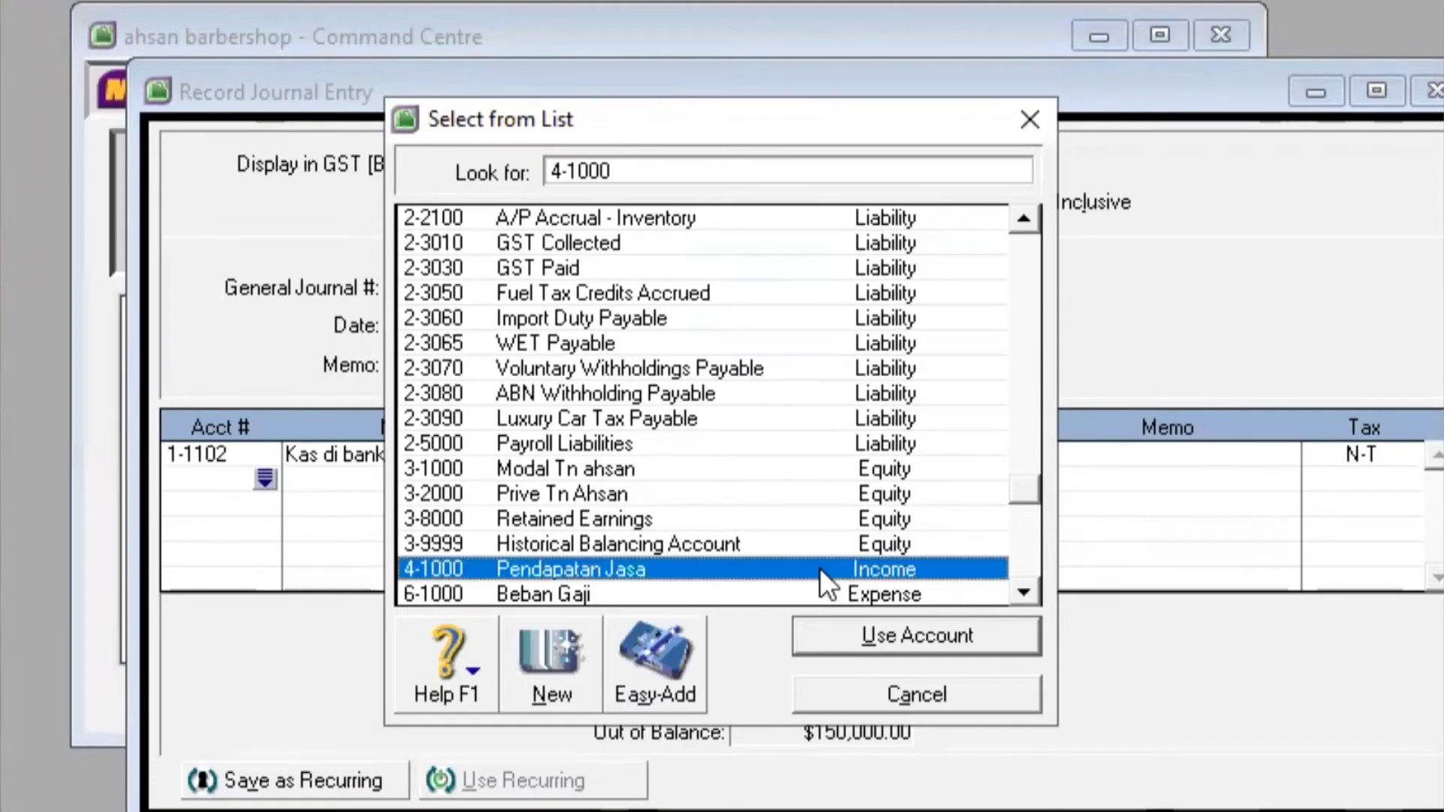
left_click(897, 639)
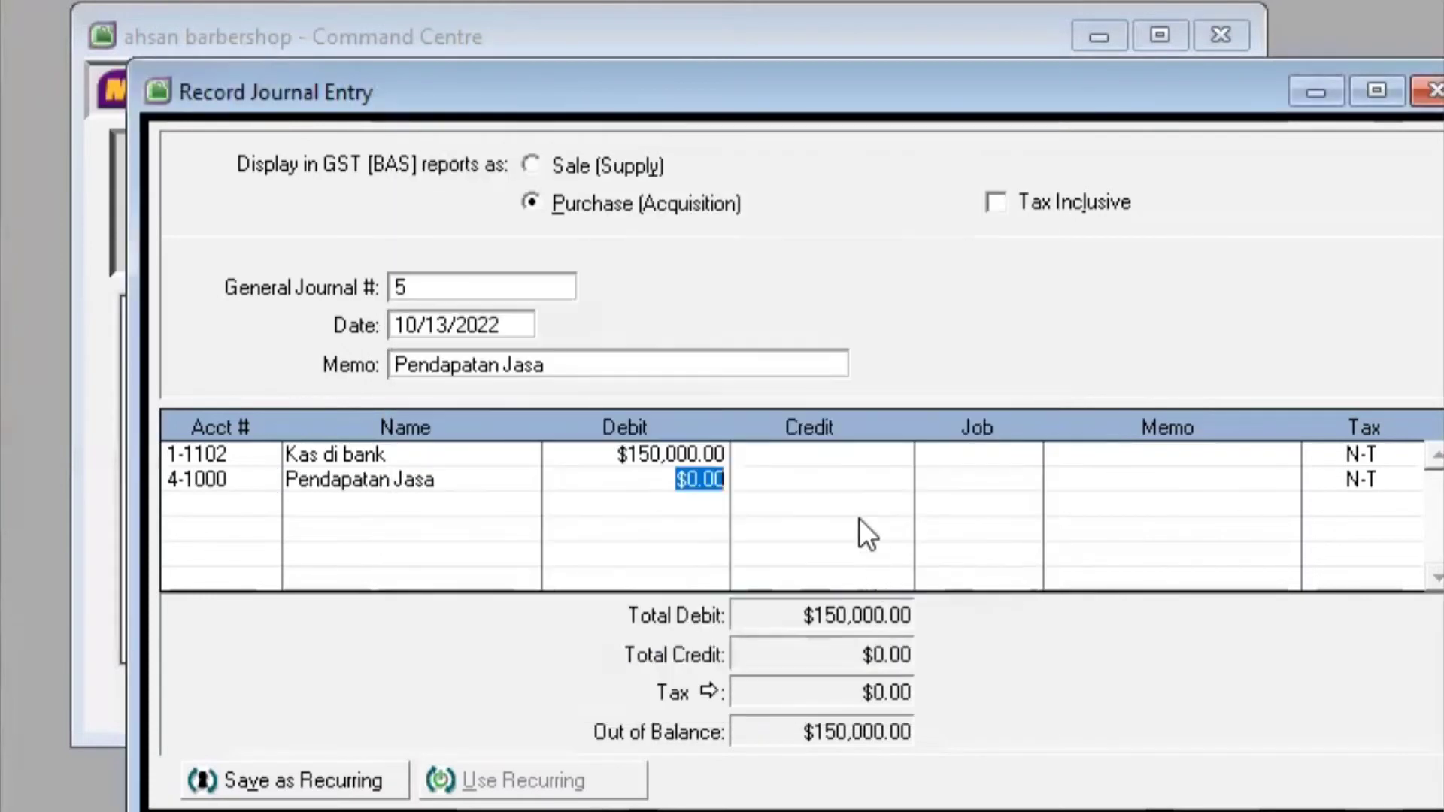
left_click(830, 477)
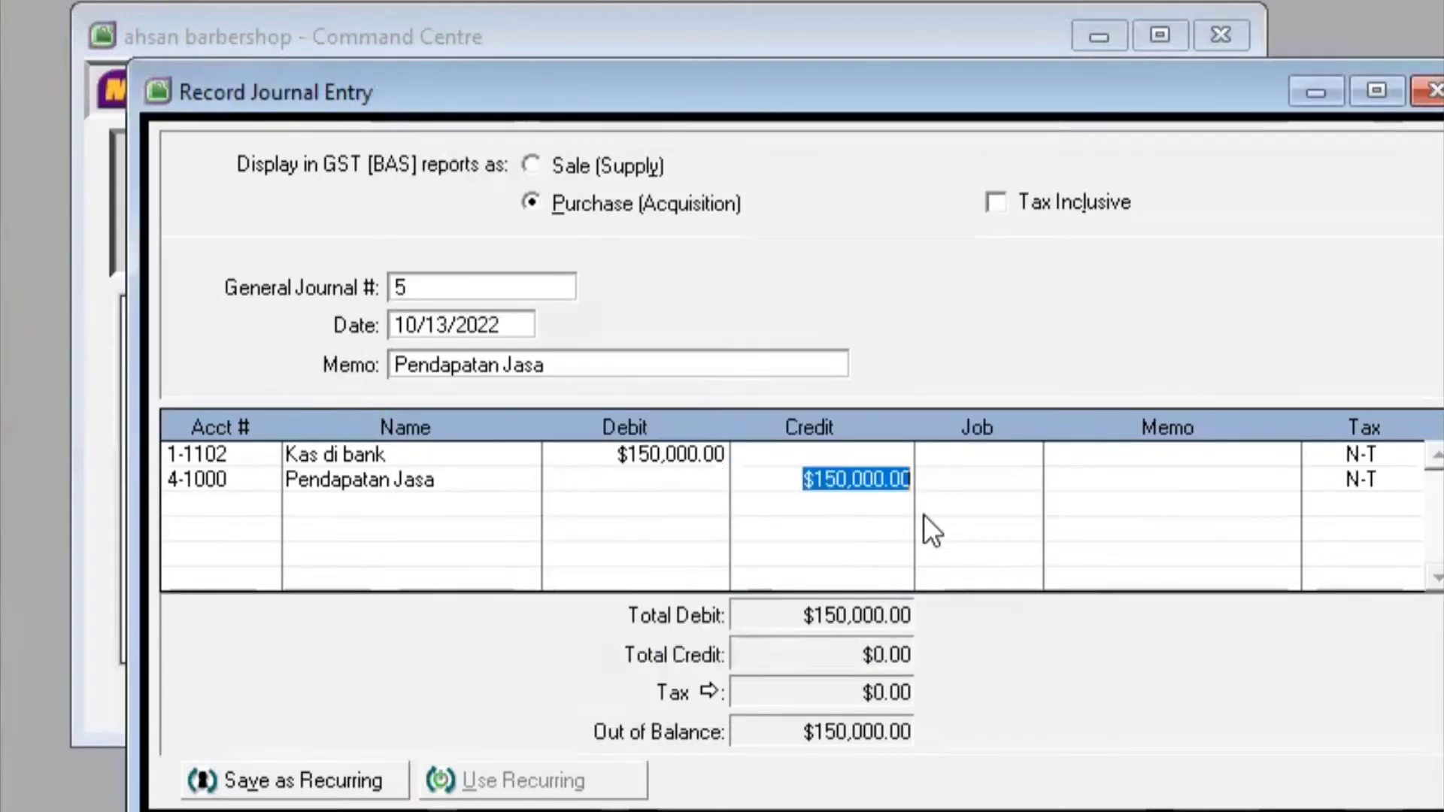
key("Return")
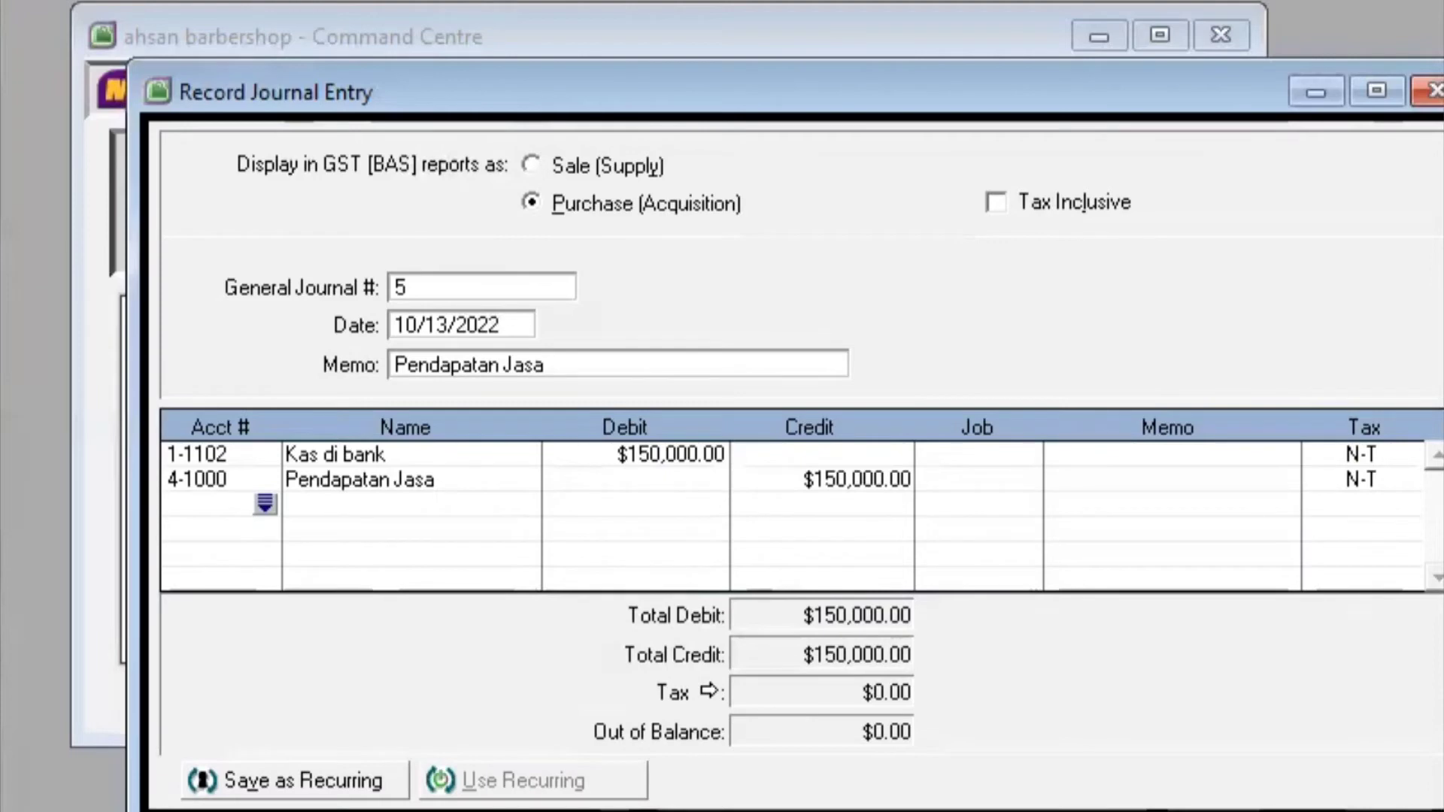
key("Return")
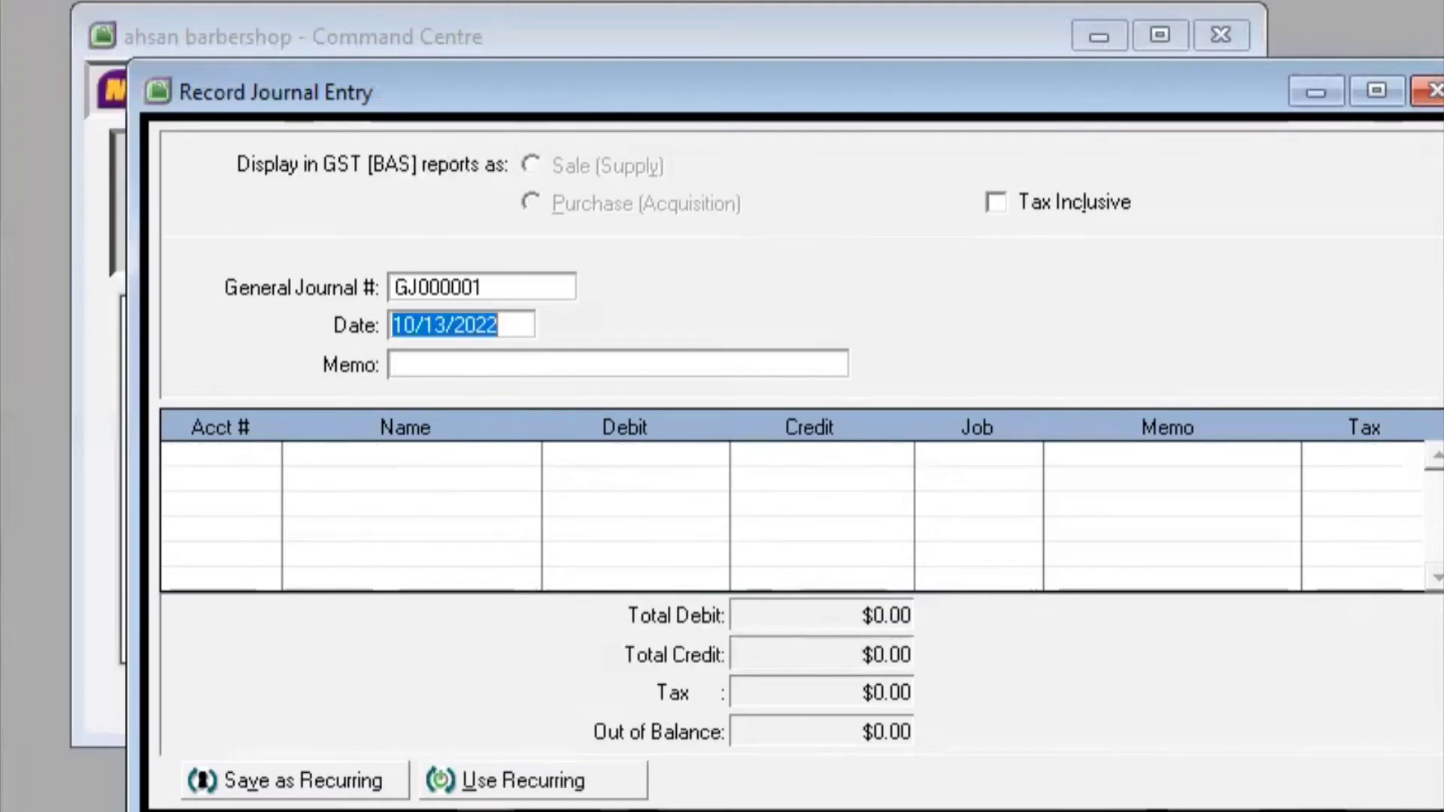
Number the new entry 6, date it 10/15/2022, and add the memo 'Pembayaran Gaji Karyawan'
left_click(510, 278)
key("BackSpace")
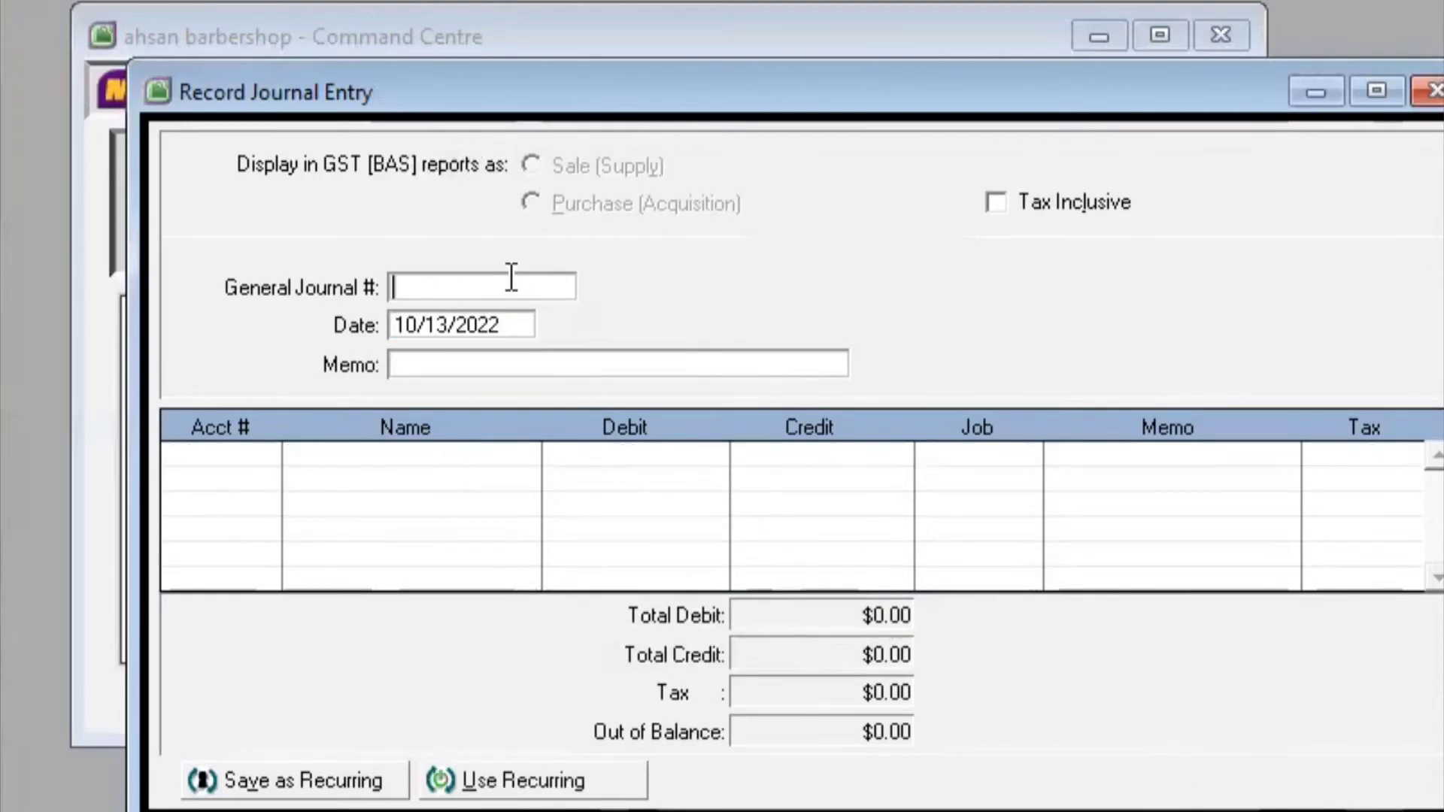
type("6")
left_click(451, 320)
left_click(448, 322)
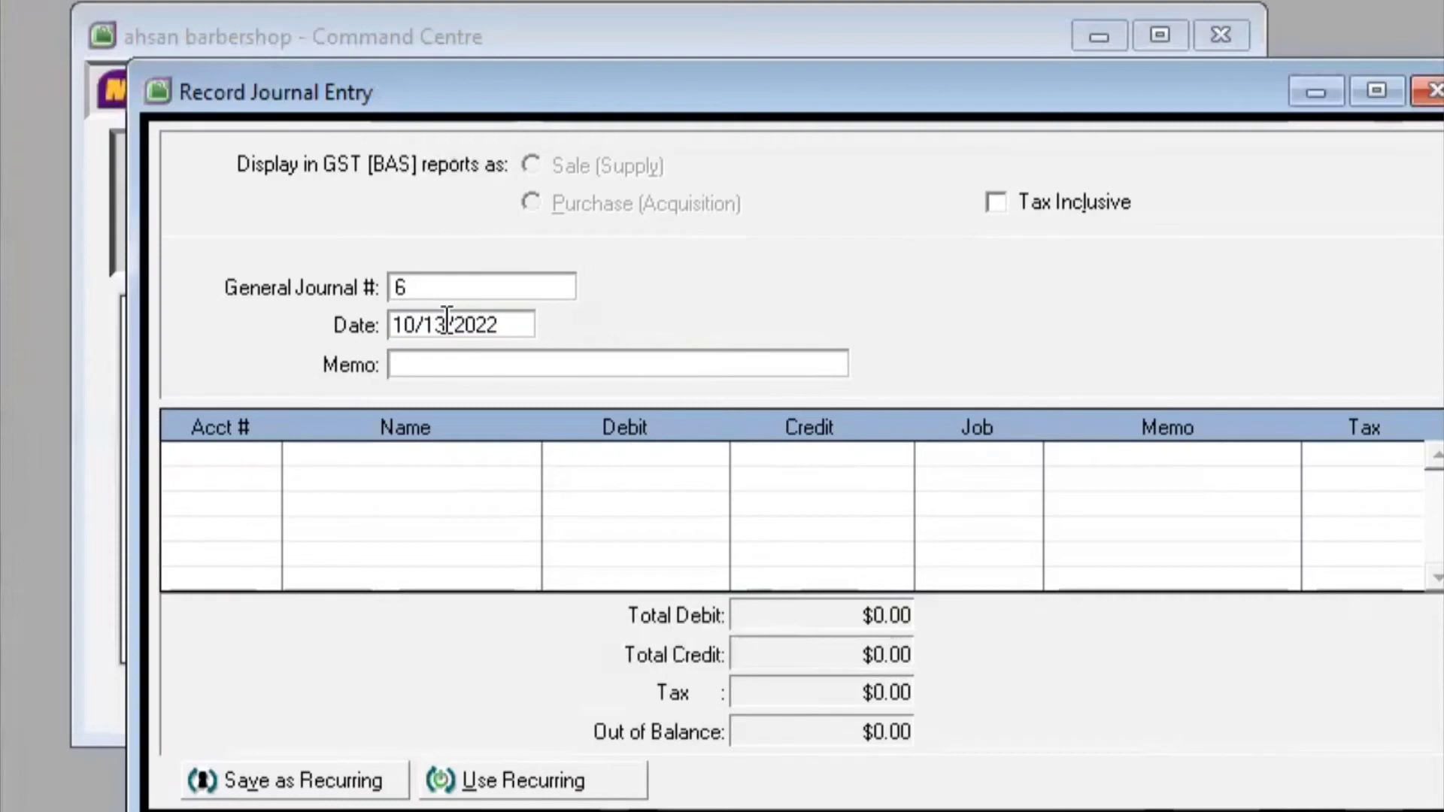
key("BackSpace")
type("5")
left_click(550, 372)
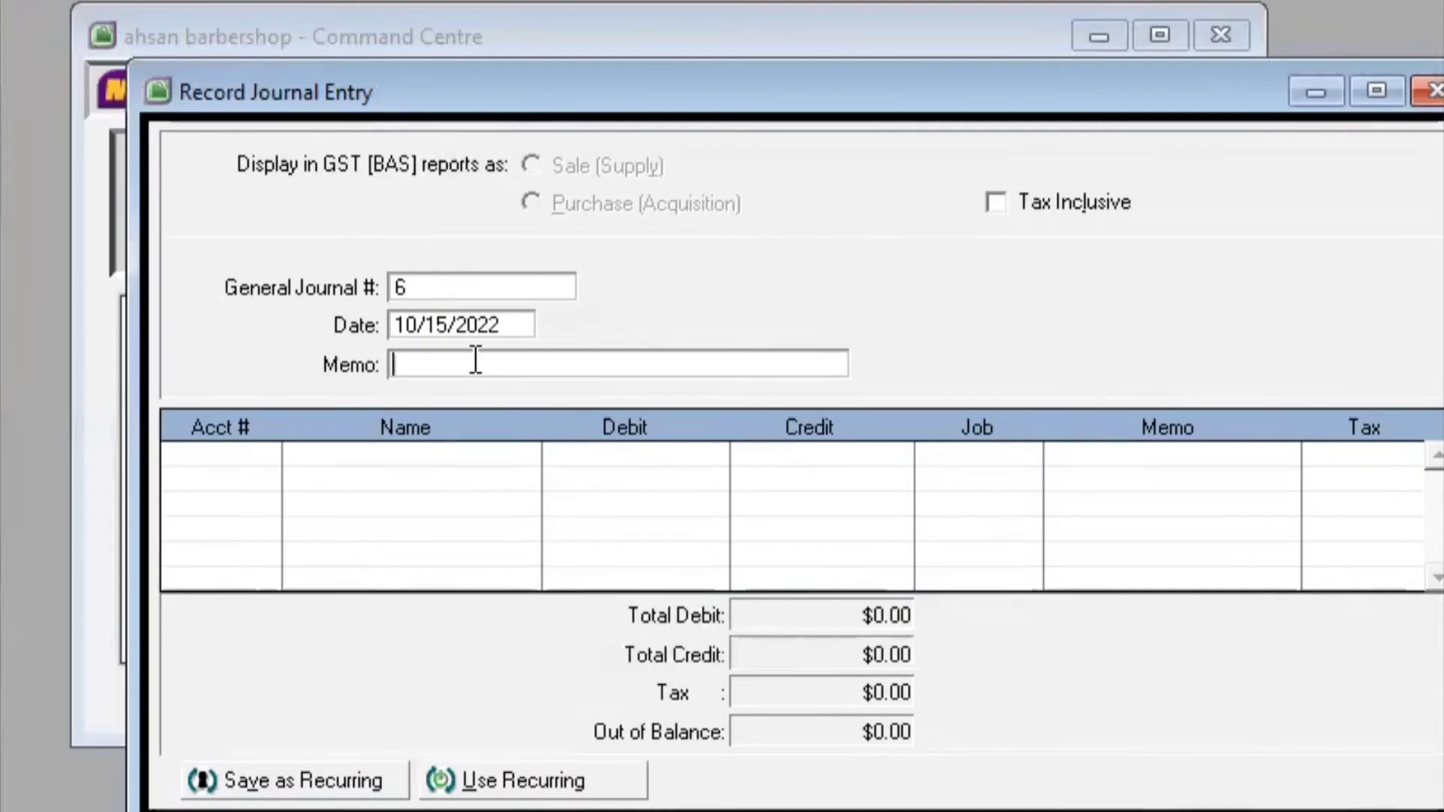
type("Pembayara")
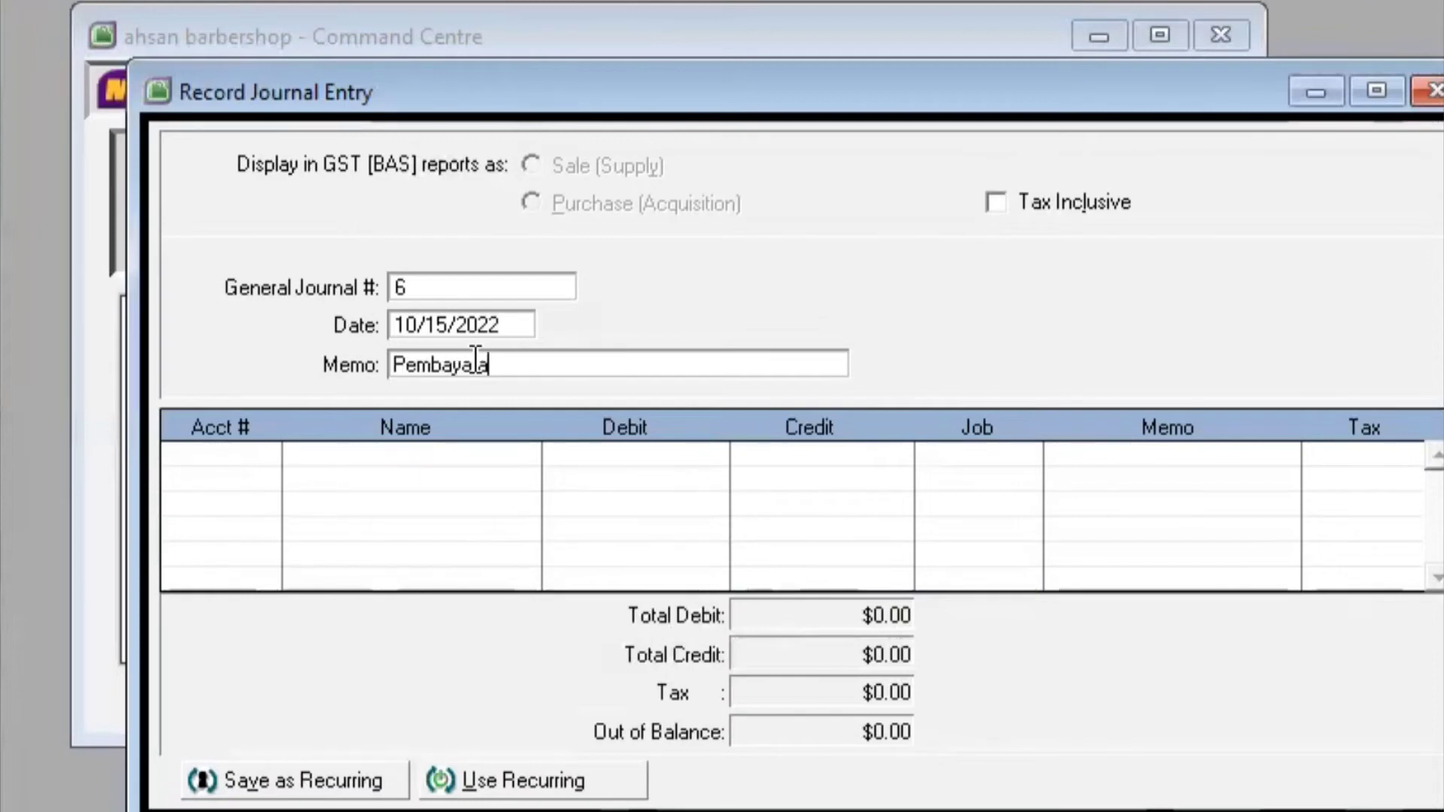
type("n Gaji Karyawan")
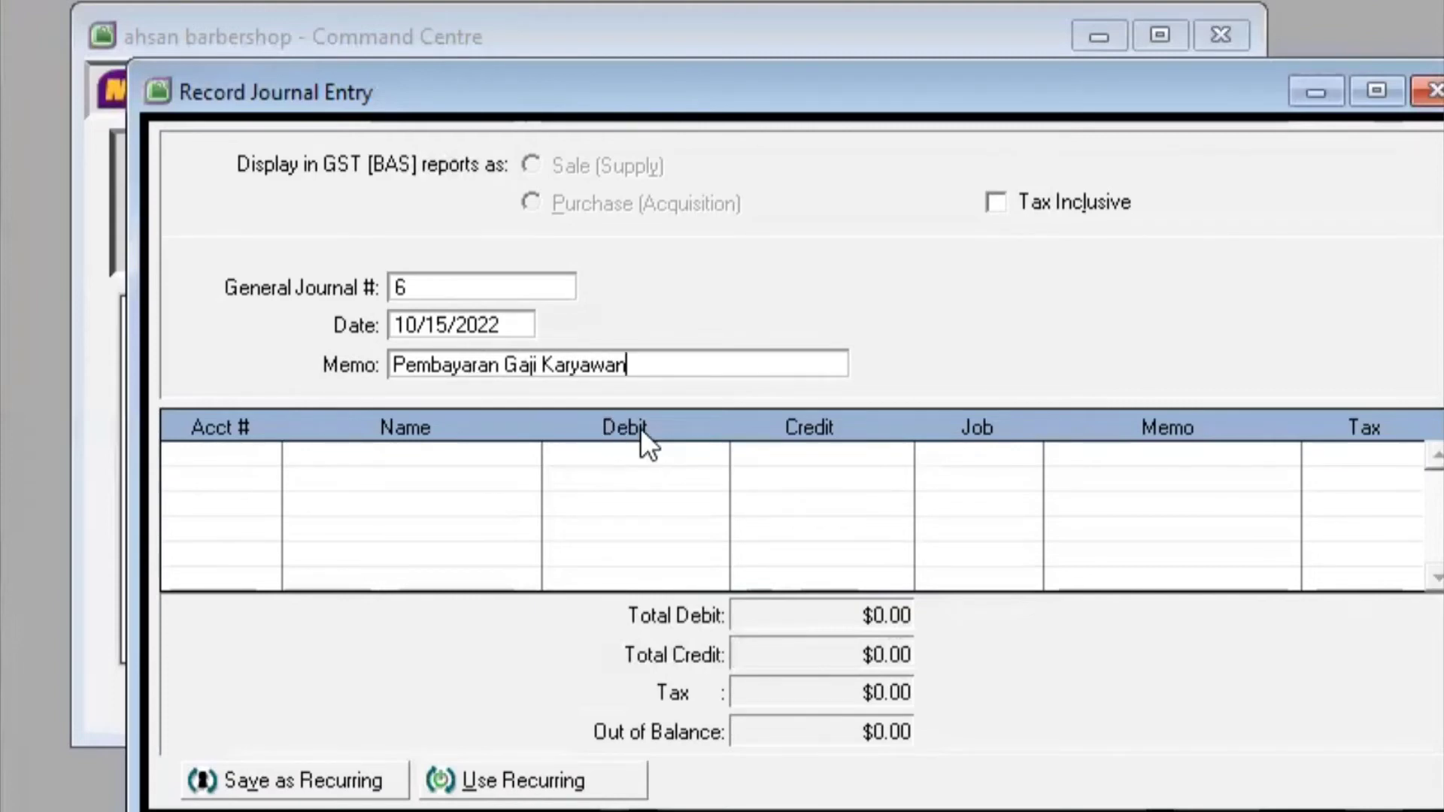
key("Tab")
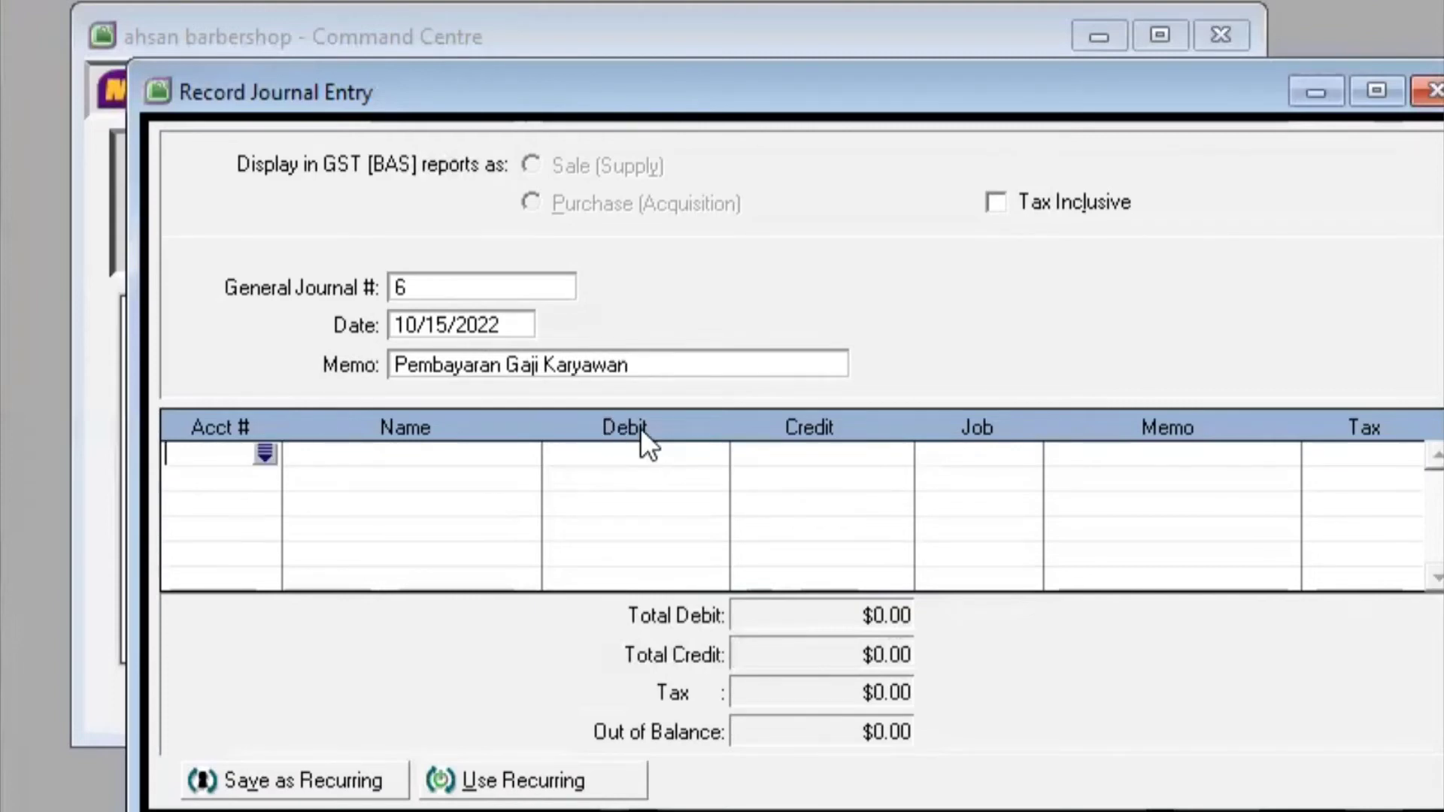
Debit 6-1000 Beban Gaji $1,000,000.00 on the first journal line
left_click(263, 452)
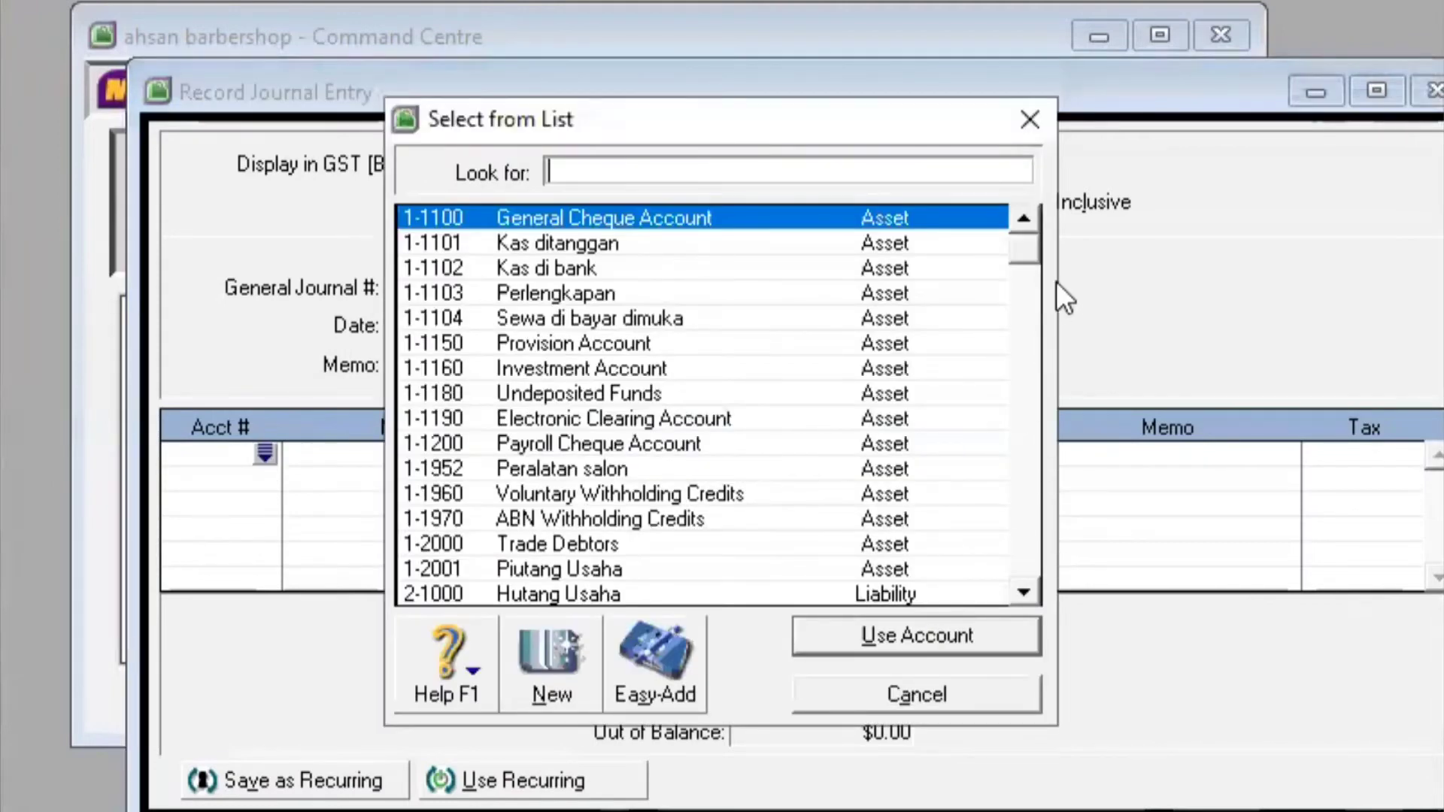
left_click_drag(1020, 238, 1013, 564)
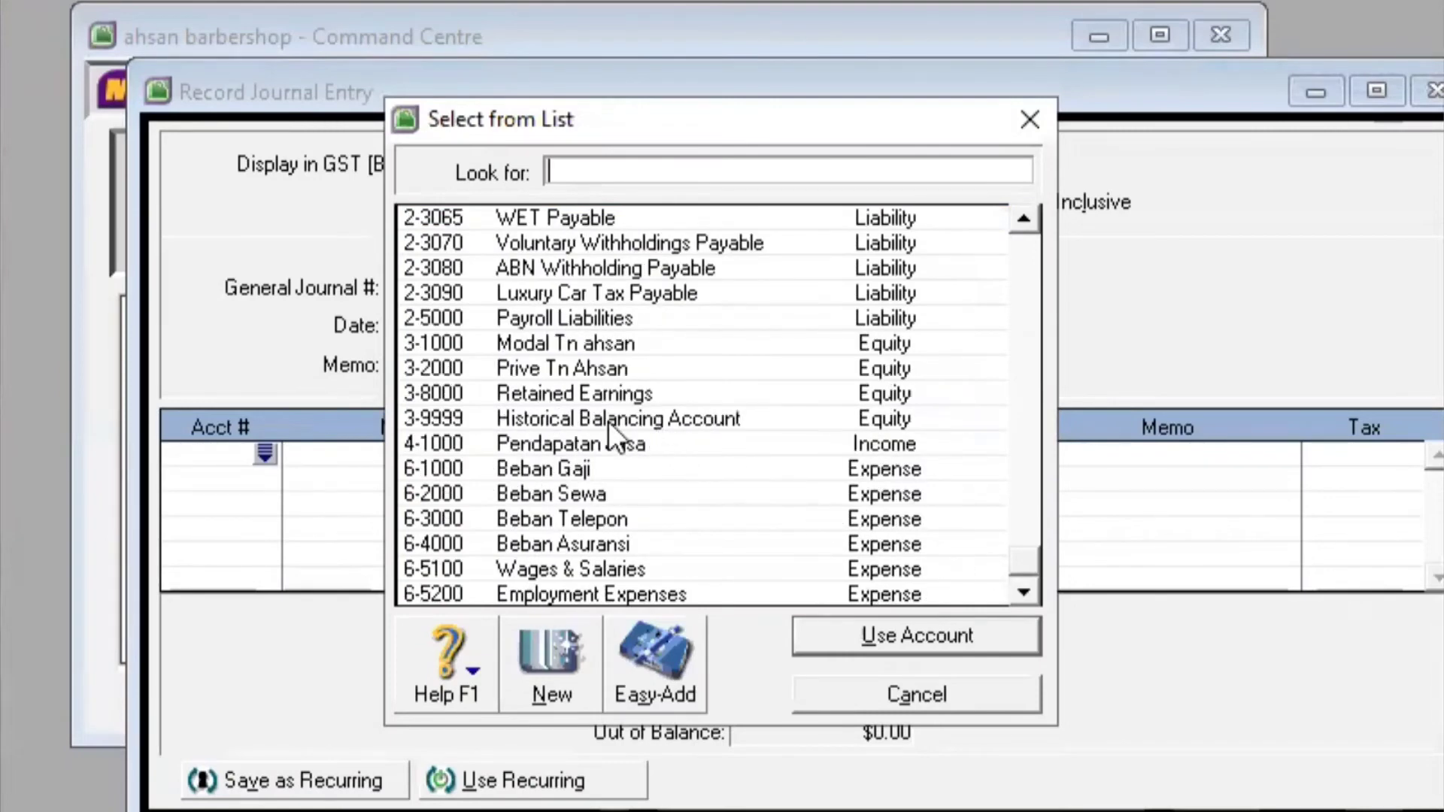
left_click(608, 467)
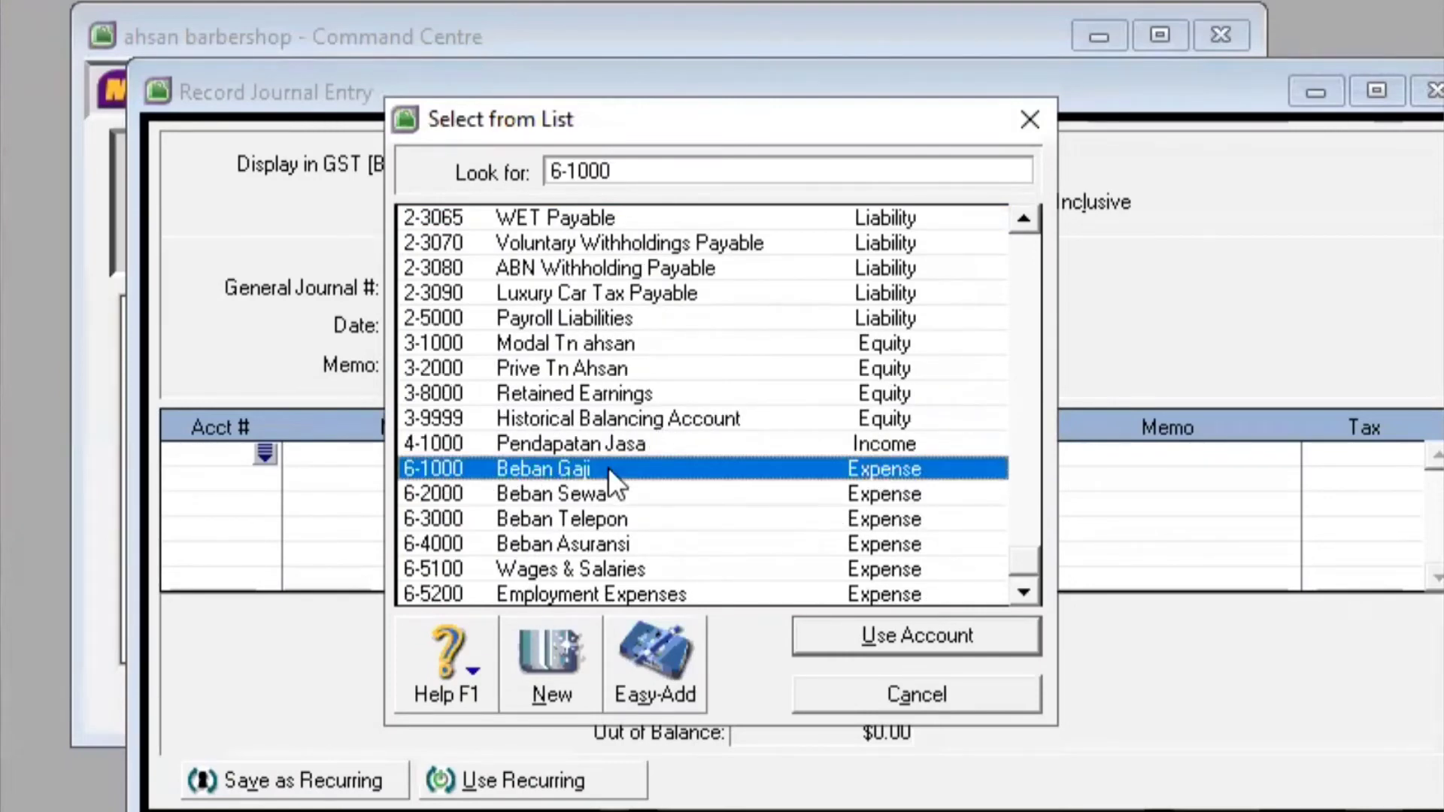
left_click(893, 638)
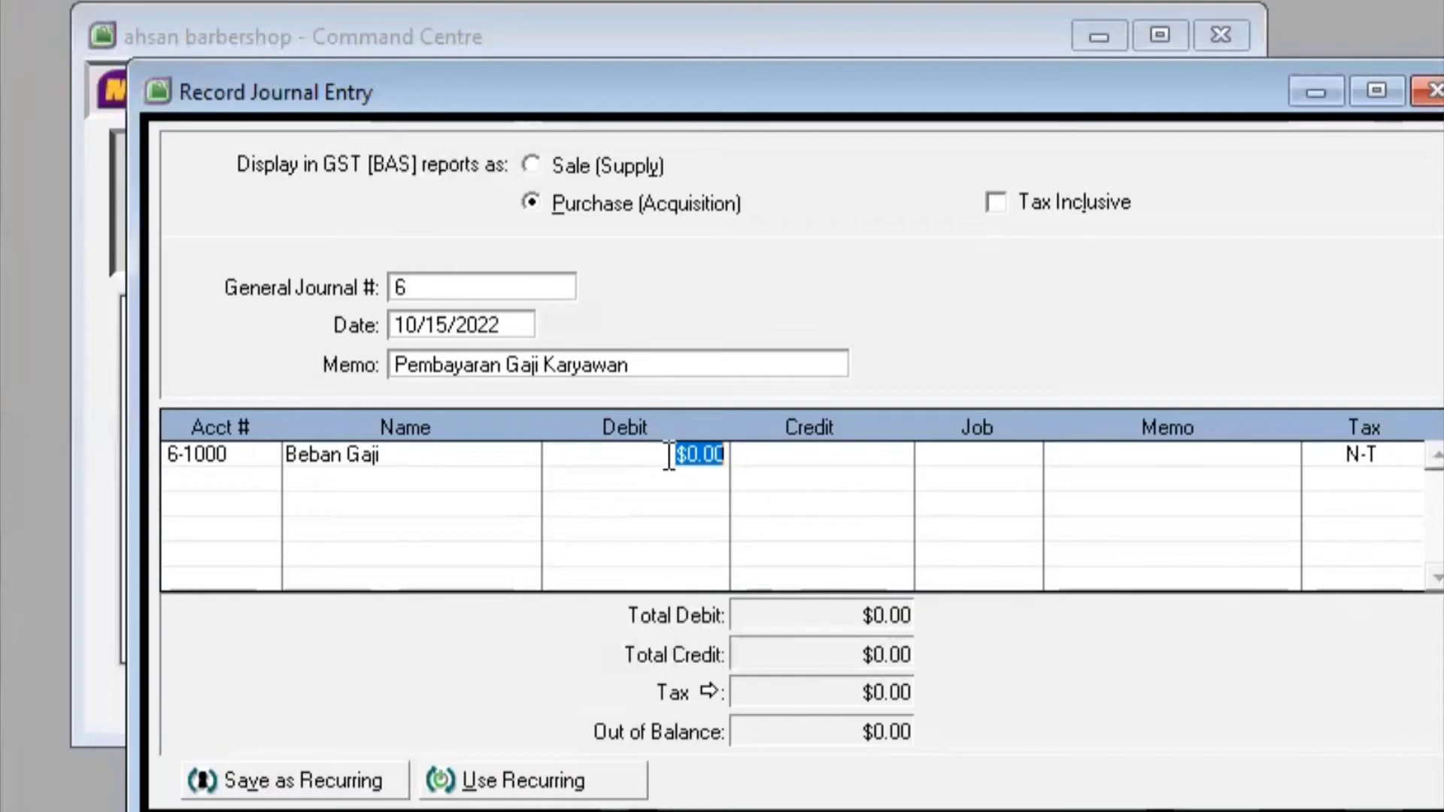
type("1,00")
type("0,0")
type("0")
key("Tab")
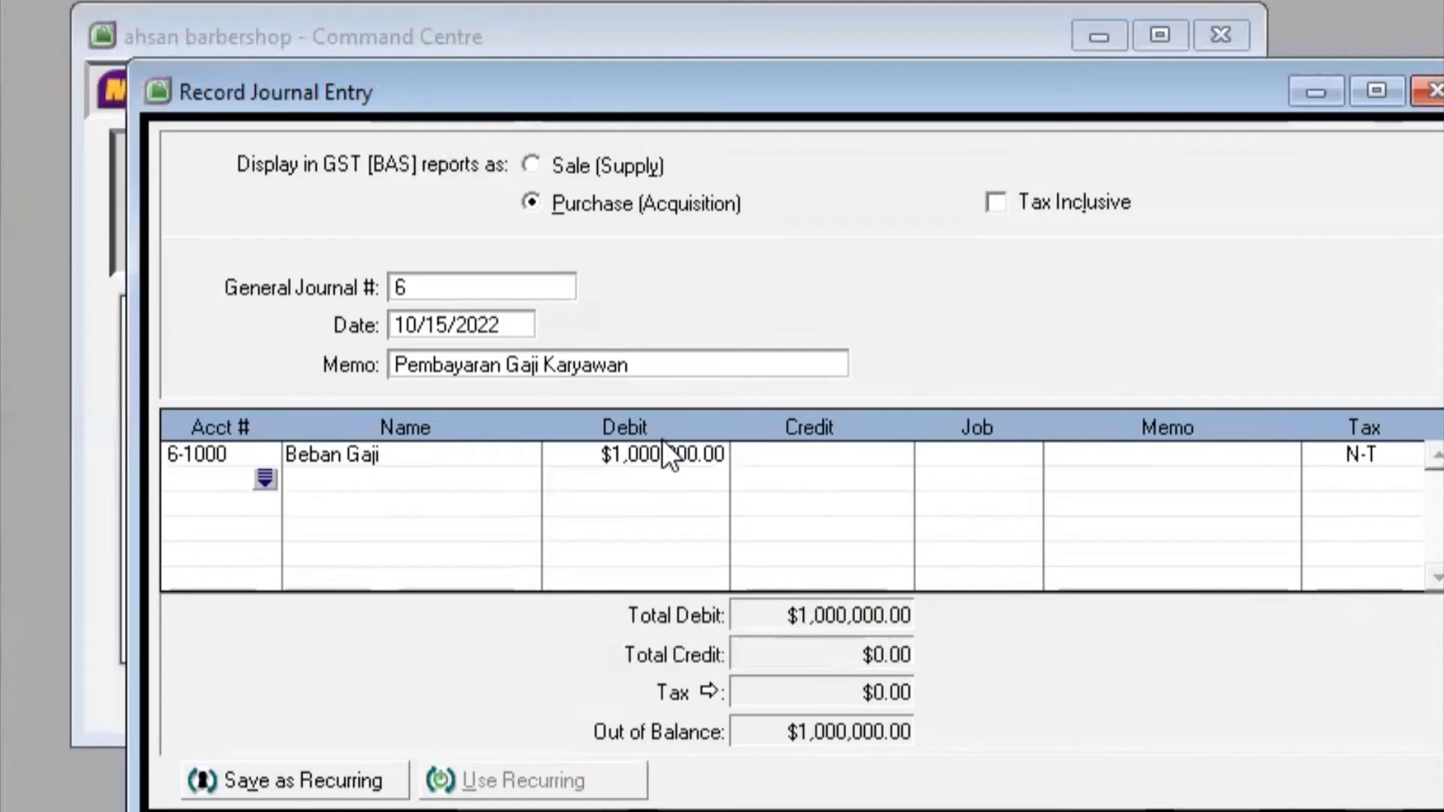
Credit 1-1102 Kas di bank $1,000,000.00 on the second line and record entry 6
left_click(260, 476)
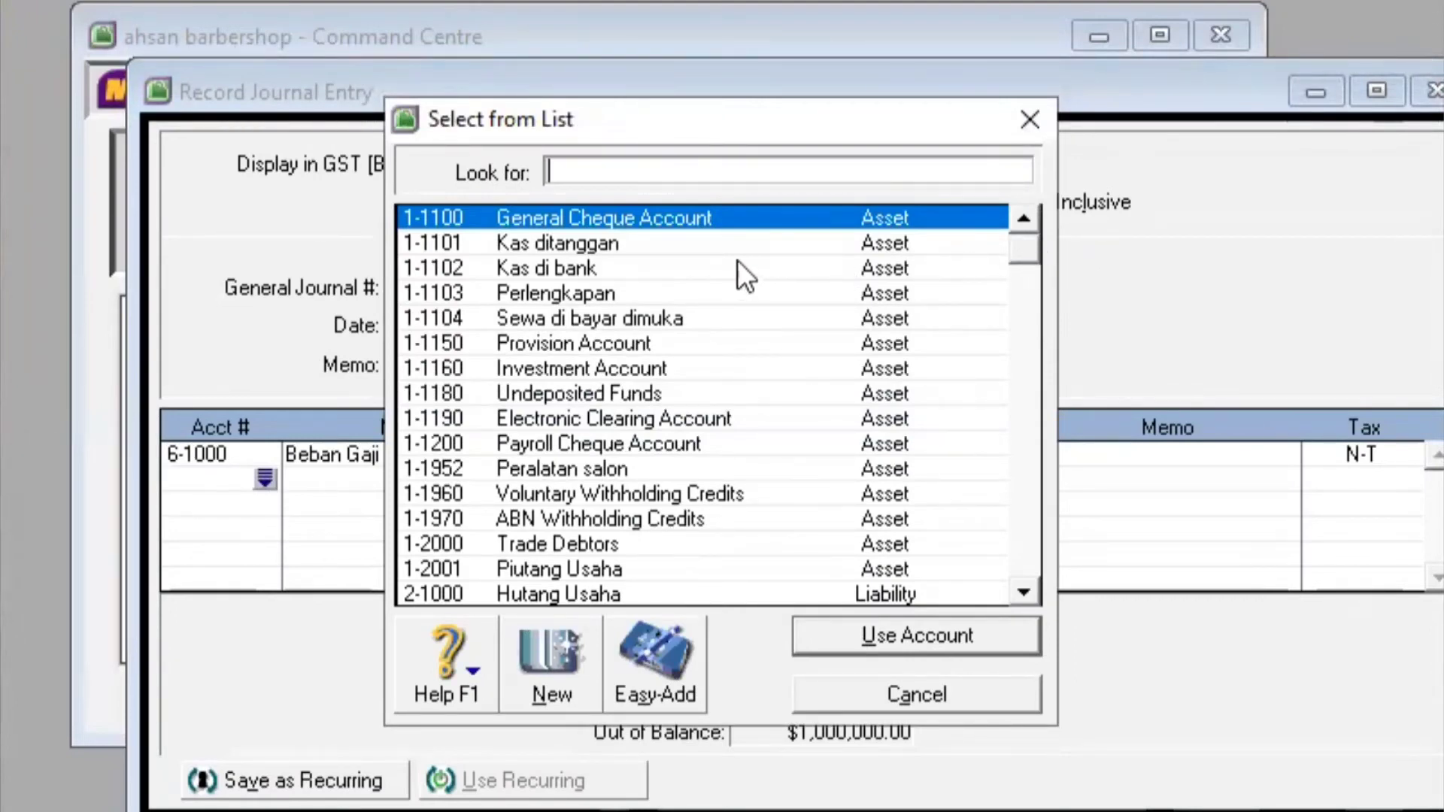
left_click(701, 273)
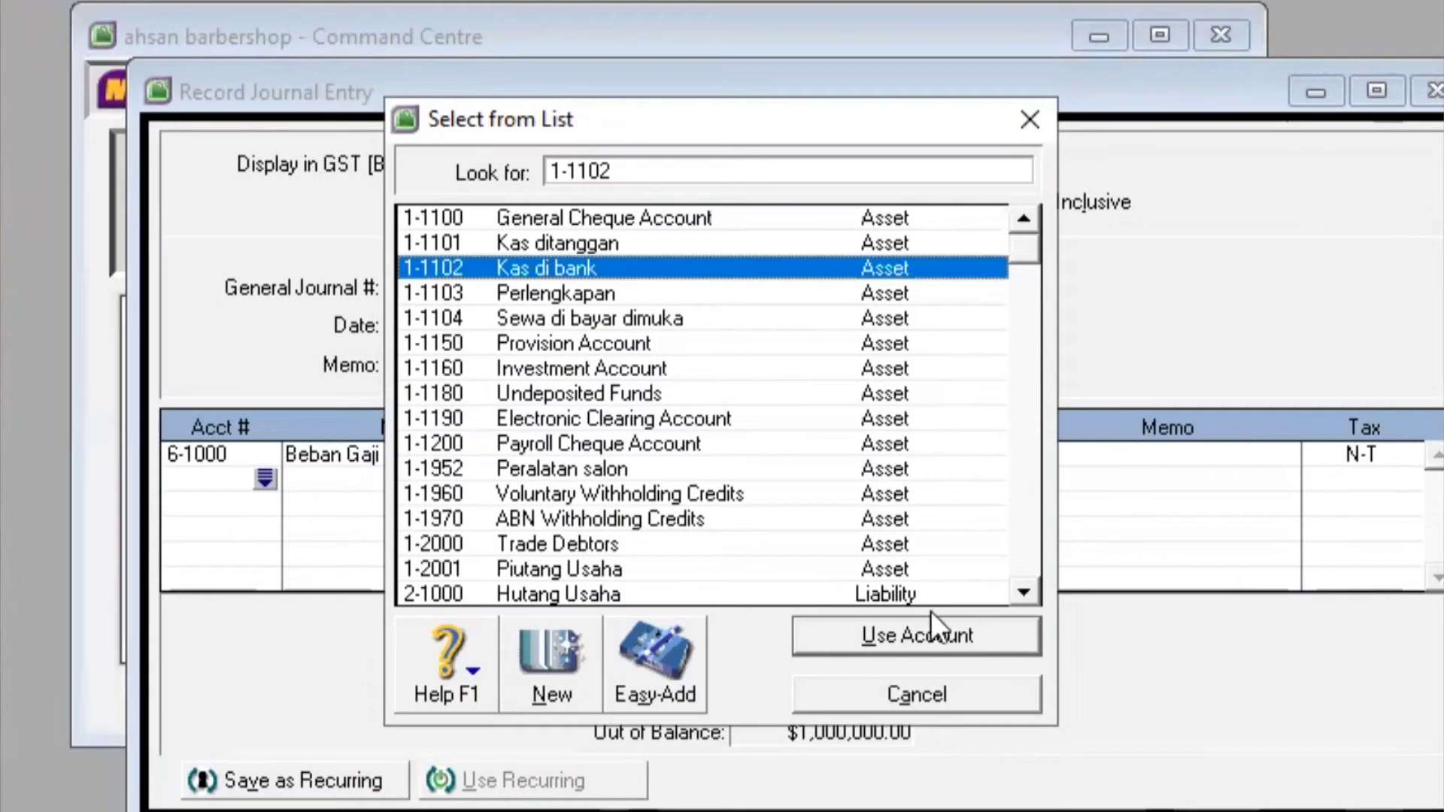
left_click(942, 638)
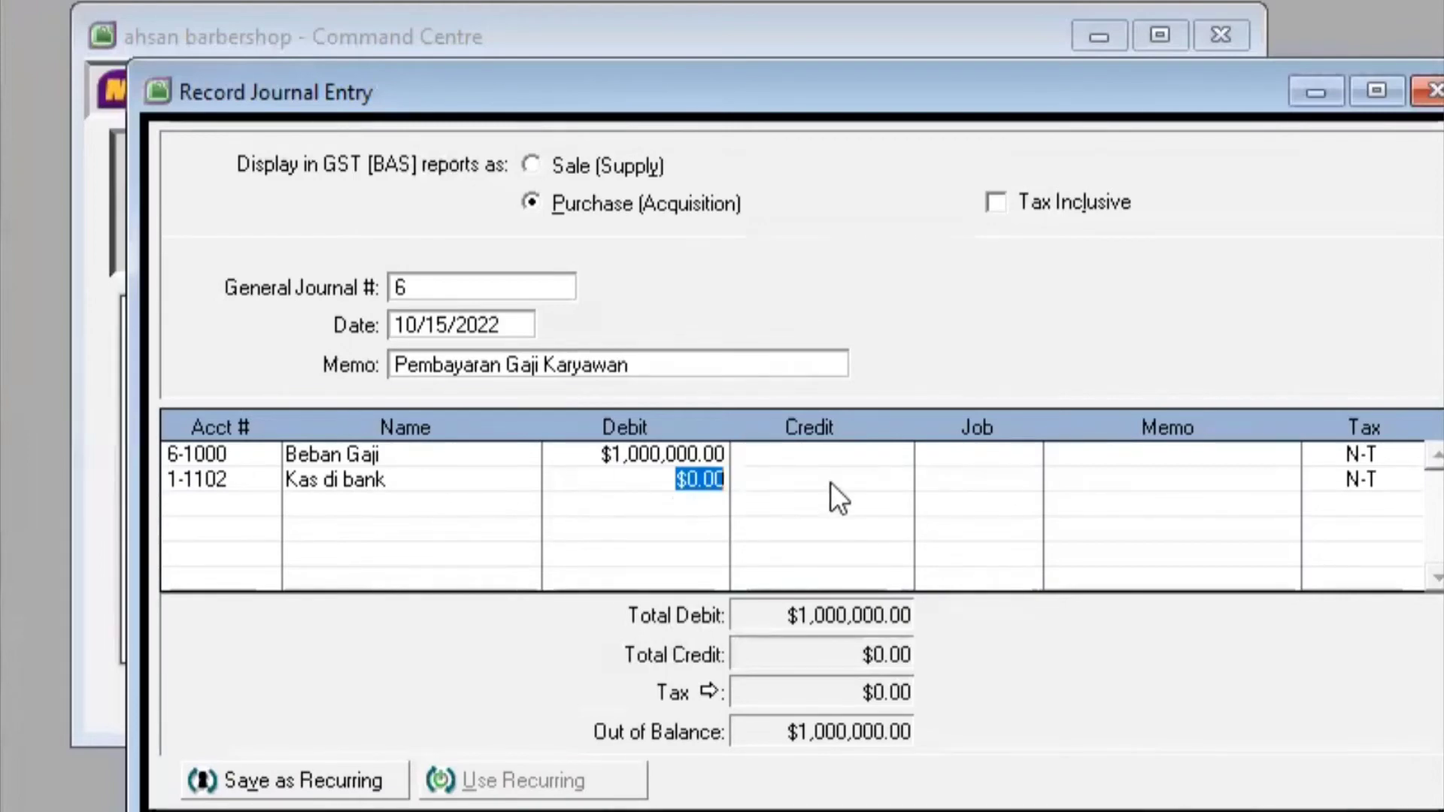
left_click(805, 477)
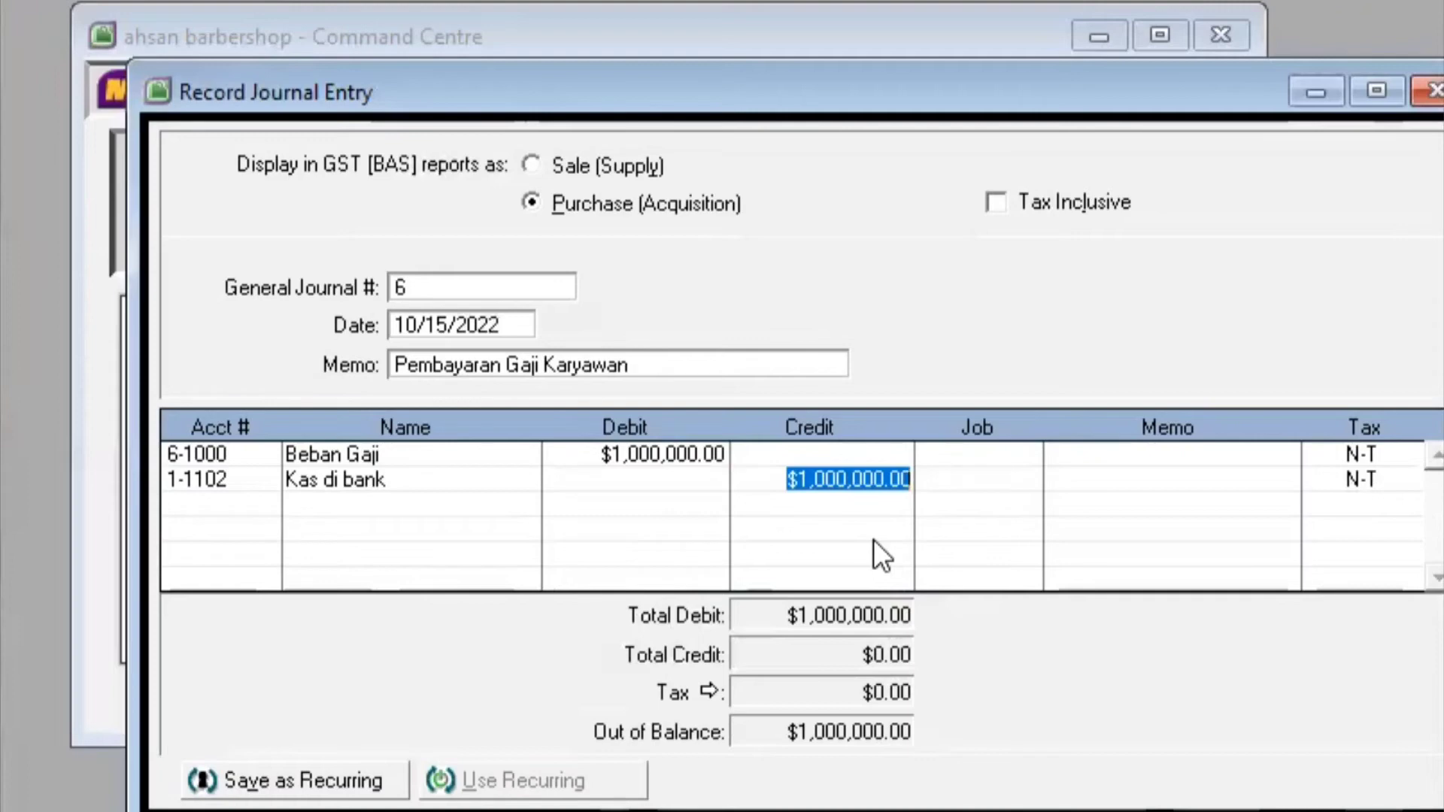
key("Return")
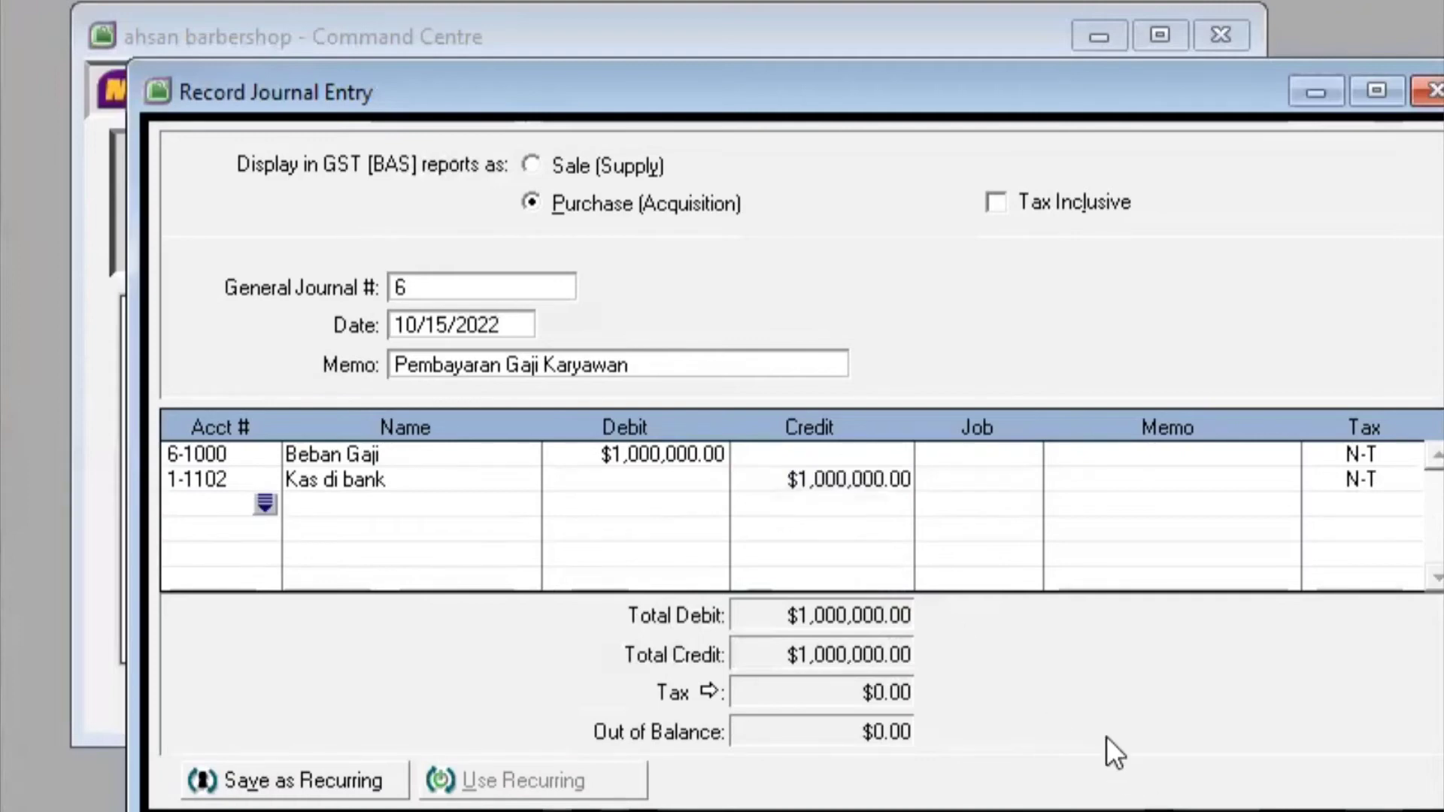
left_click(1428, 809)
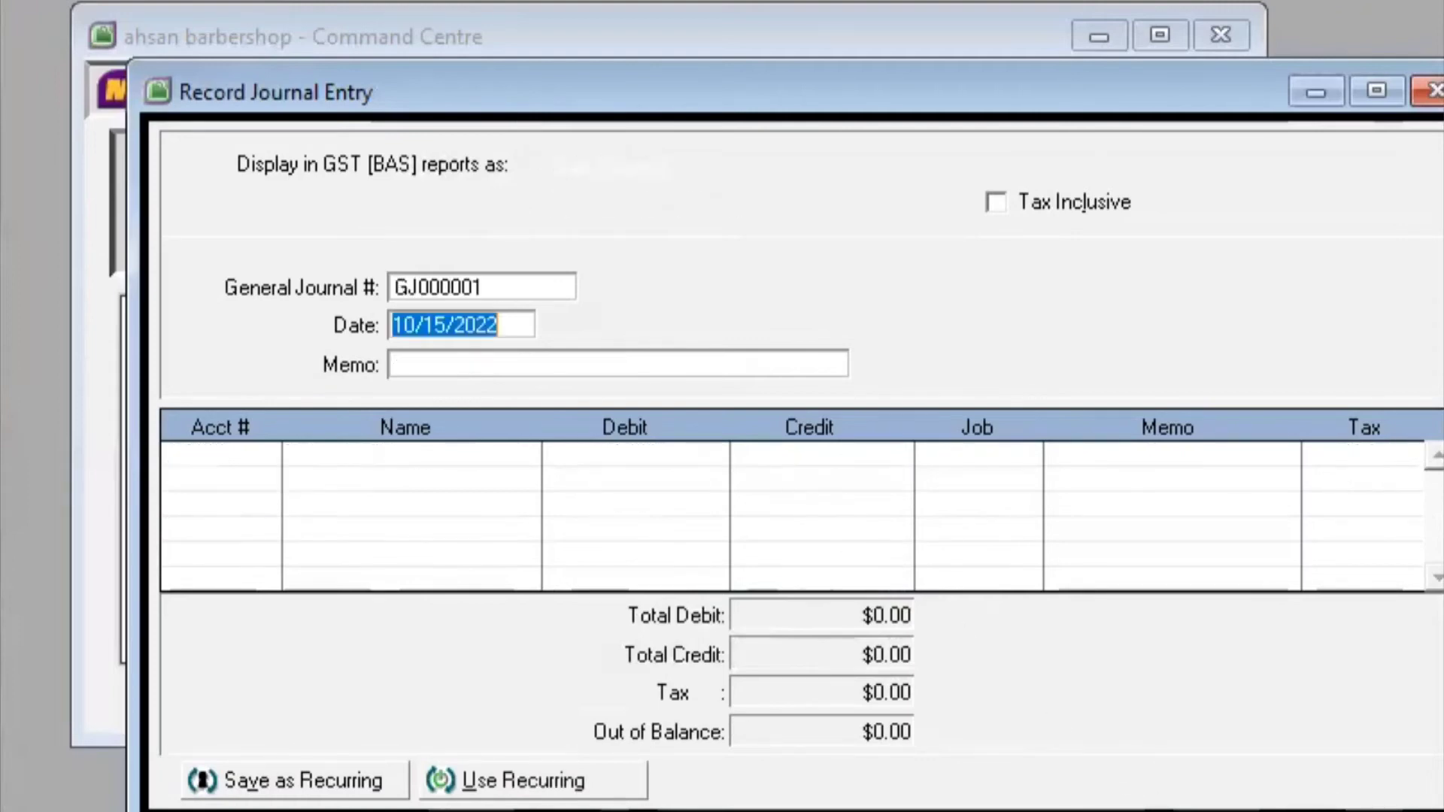
Number the new entry 7, date it 10/18/2022, and add a Prive memo naming the owner
left_click(528, 279)
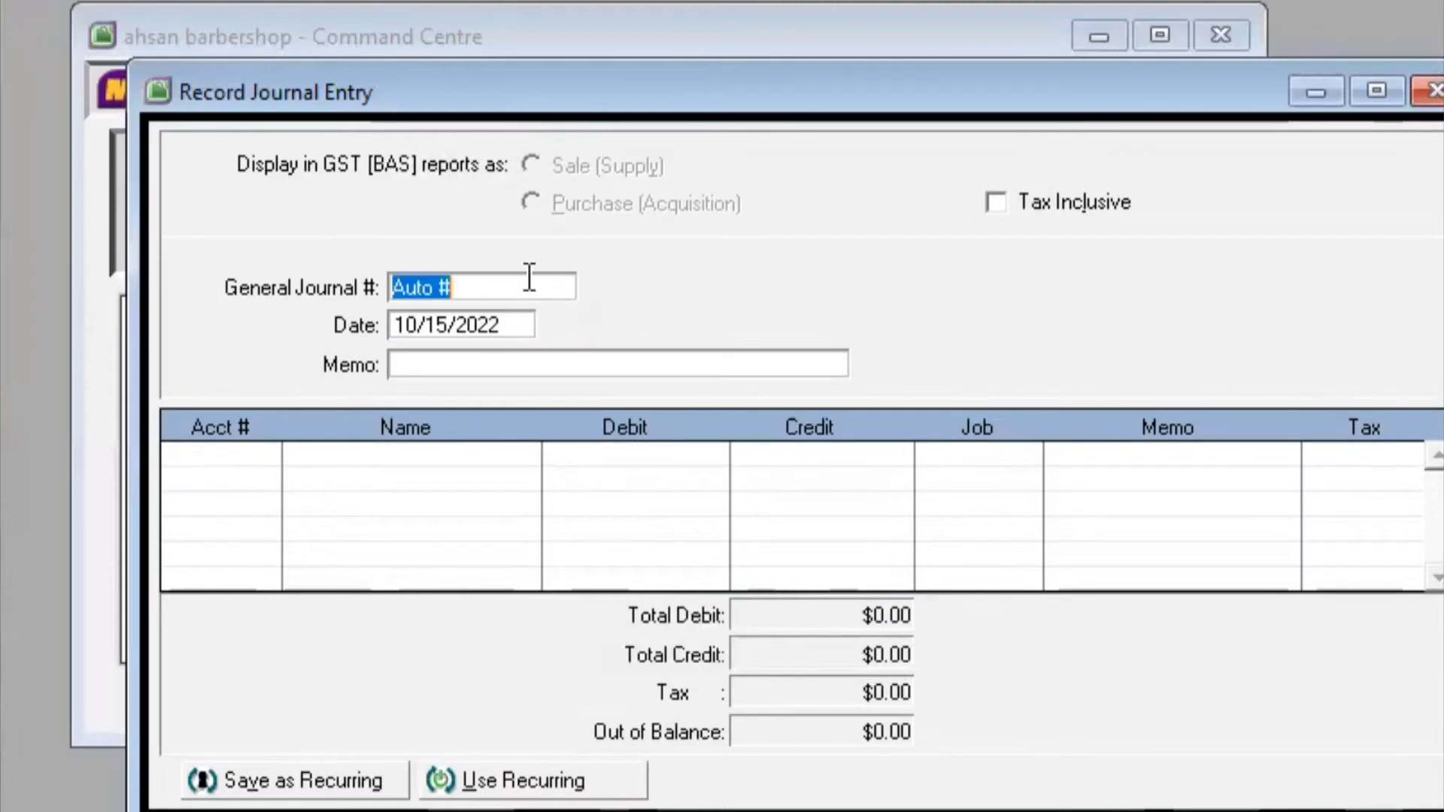
key("BackSpace")
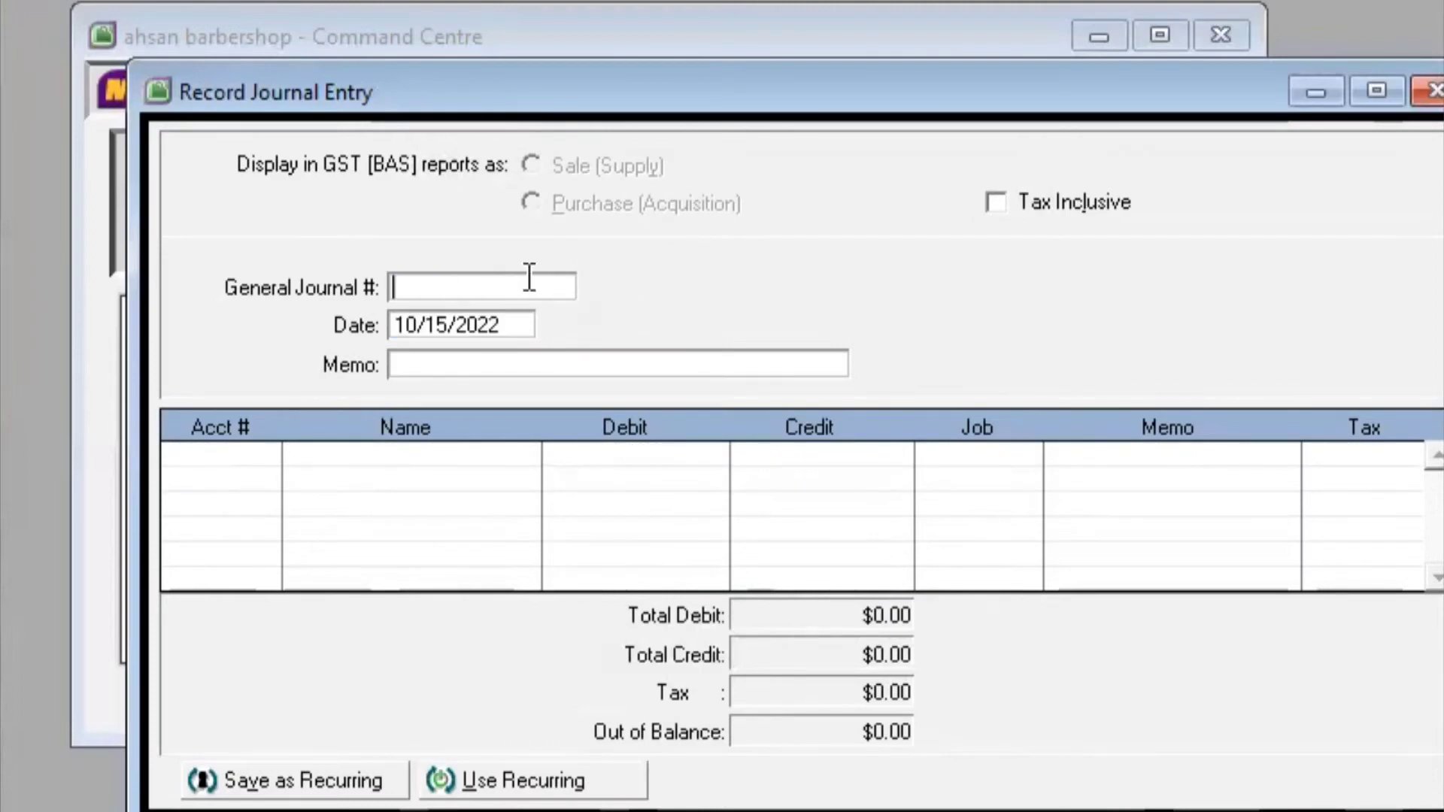
type("7")
left_click(447, 323)
left_click(446, 325)
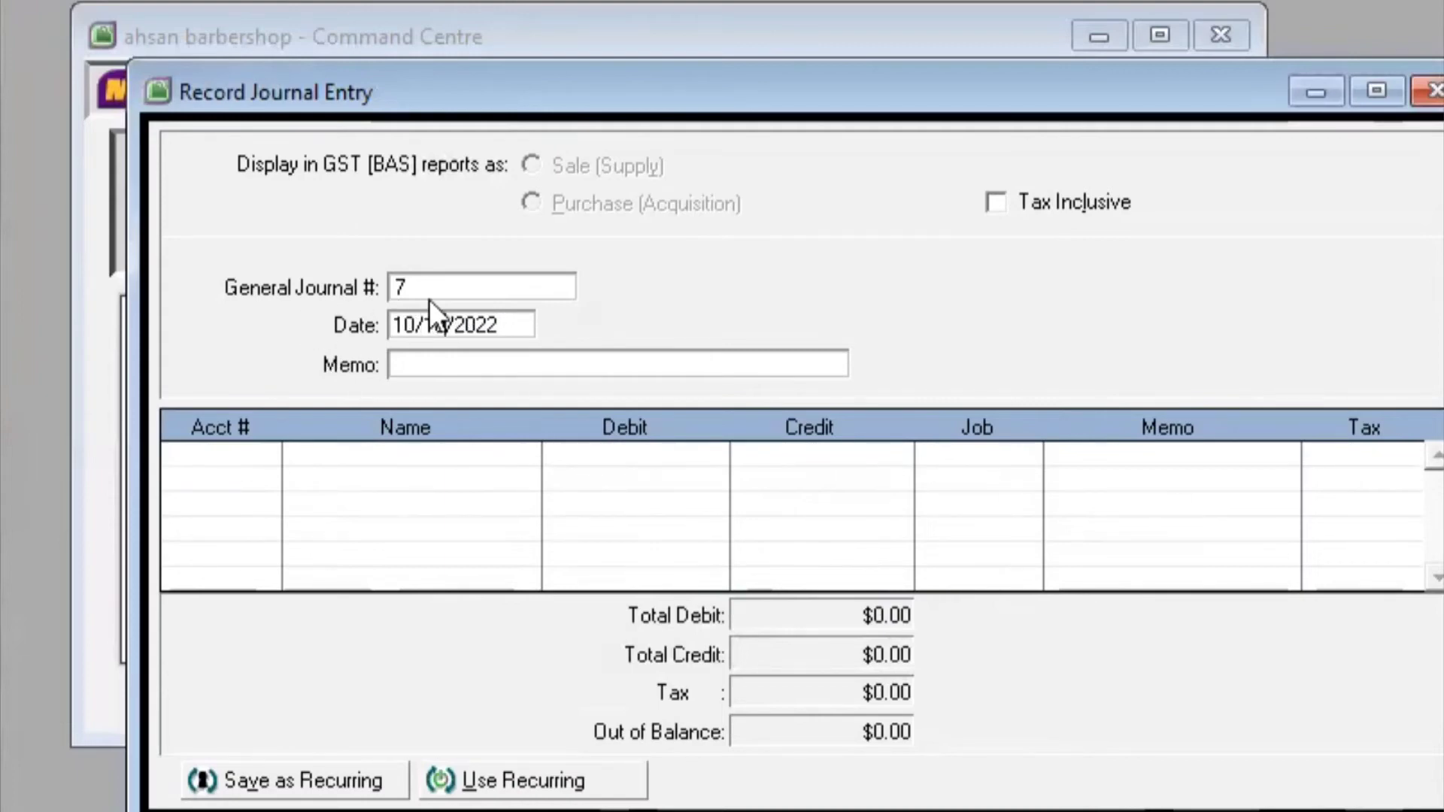
left_click(462, 367)
type("Pri")
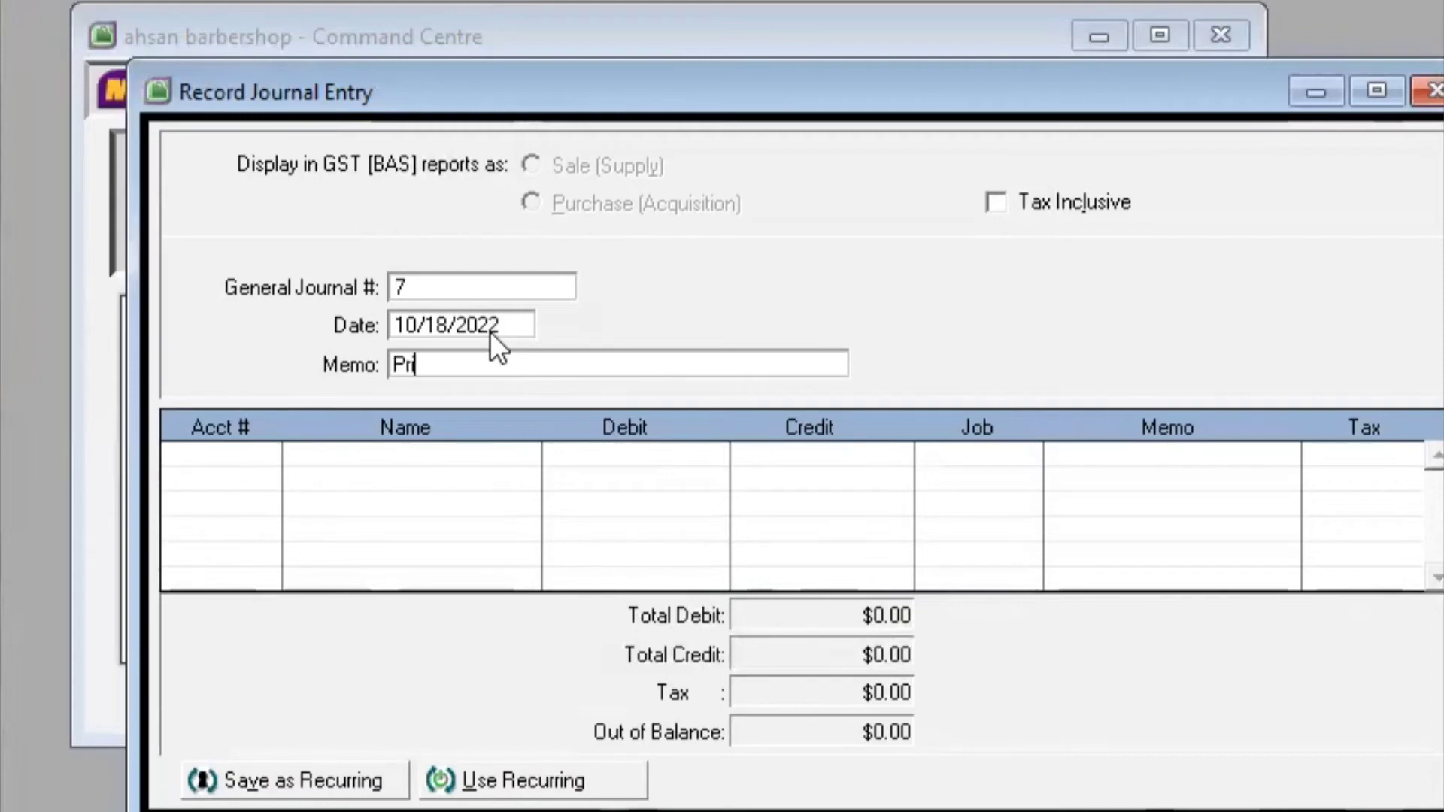
type("ve Tuan Ahsan")
key("Tab")
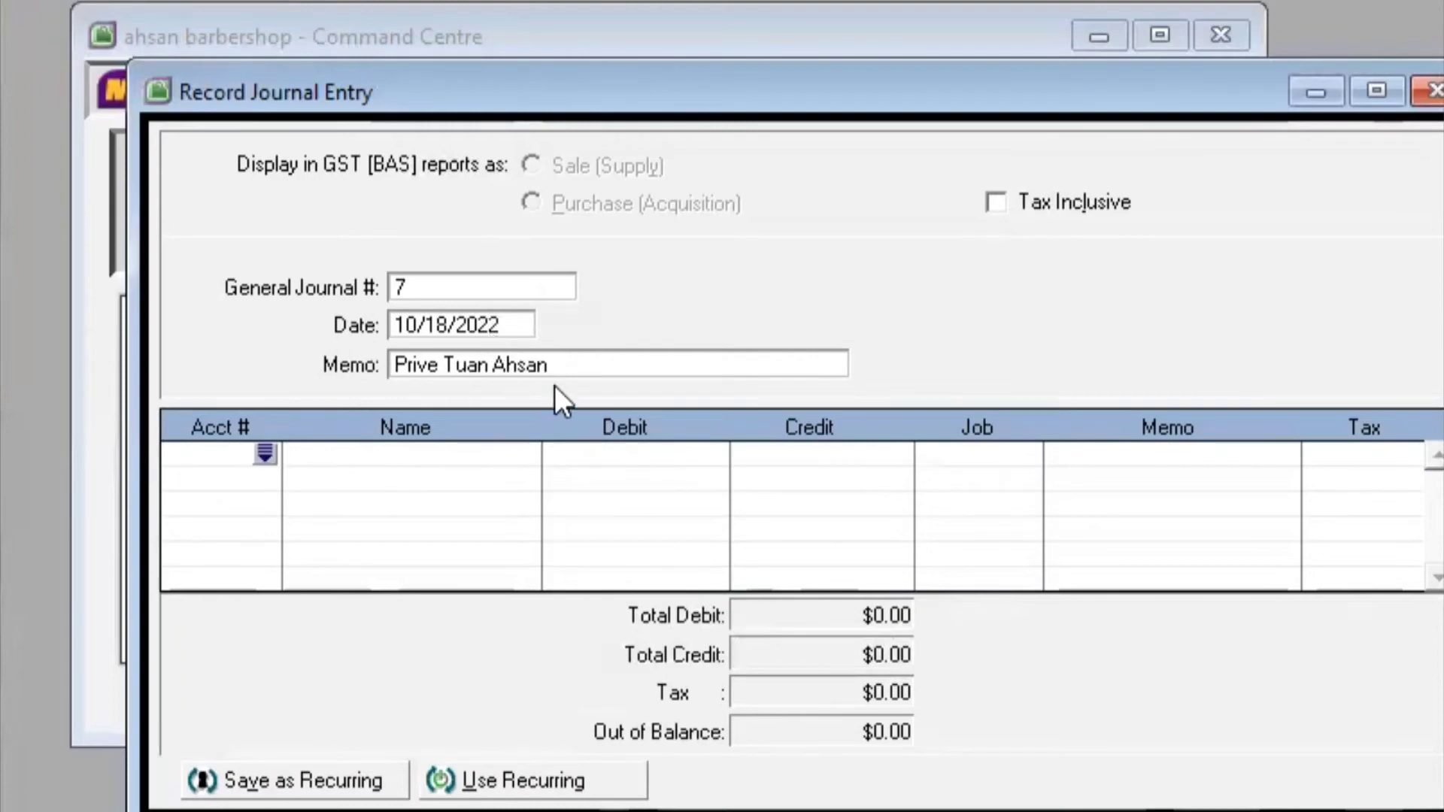
Debit the owner's drawings account 3-2000 $1,500,000.00 on the first journal line
left_click(263, 453)
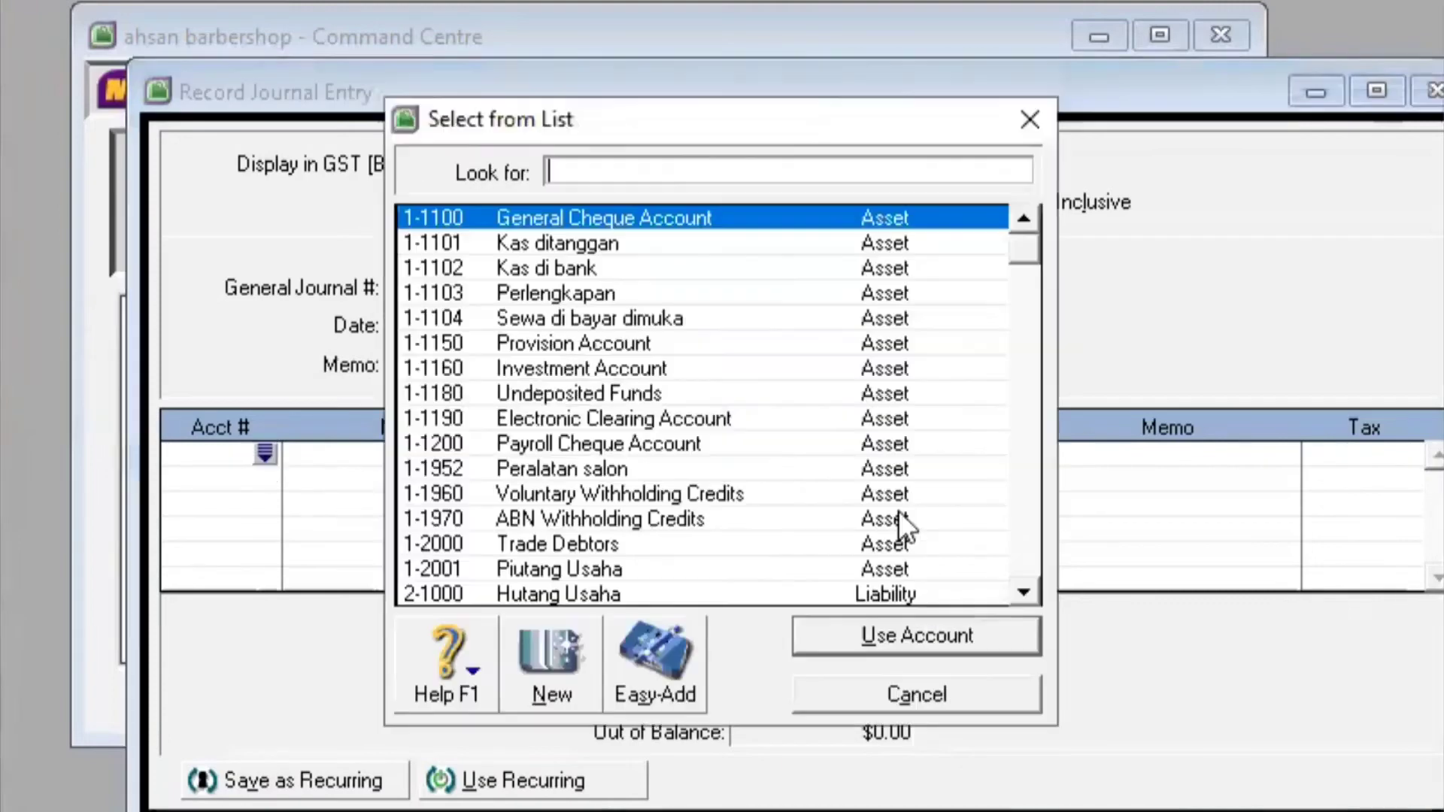
left_click_drag(1020, 248, 1023, 424)
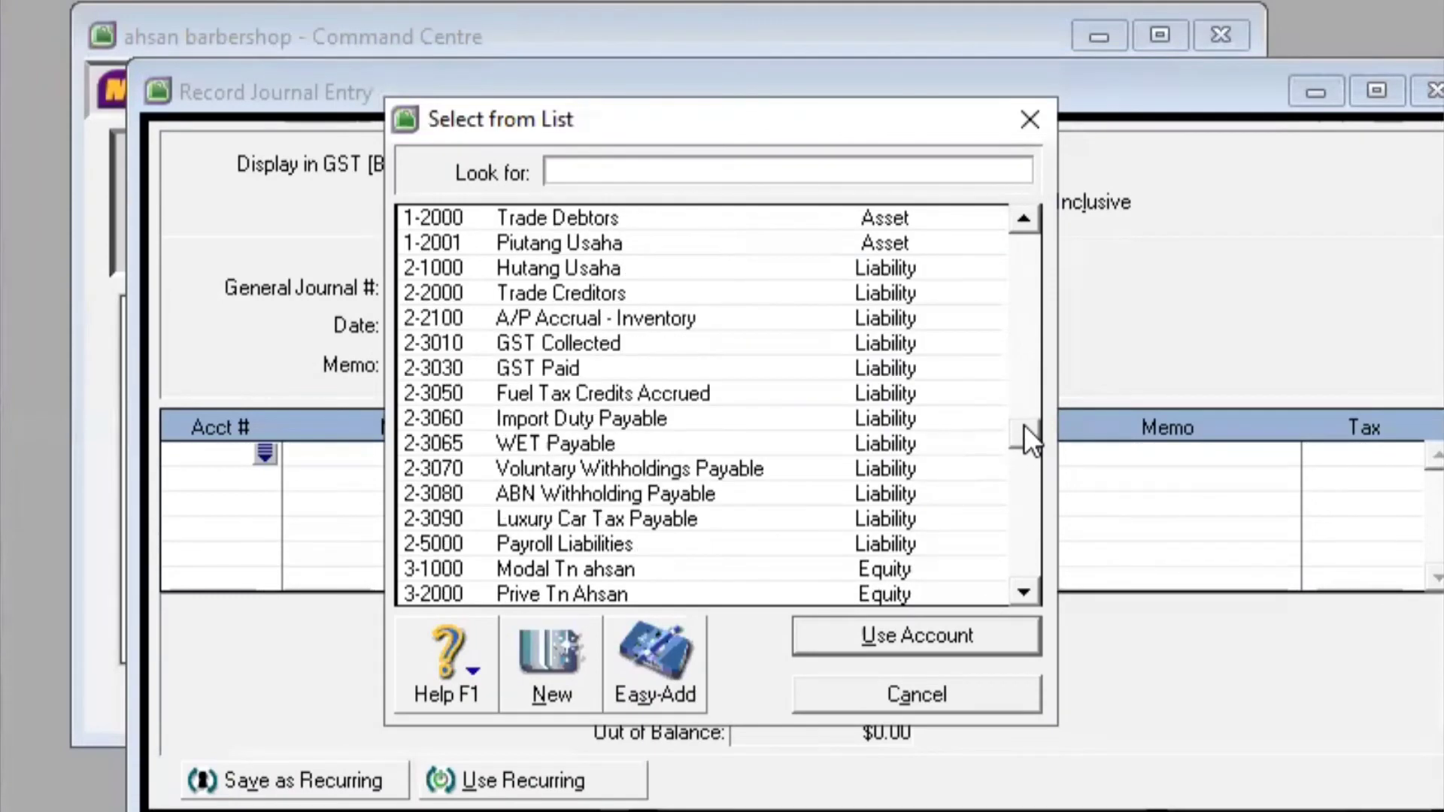
left_click(749, 593)
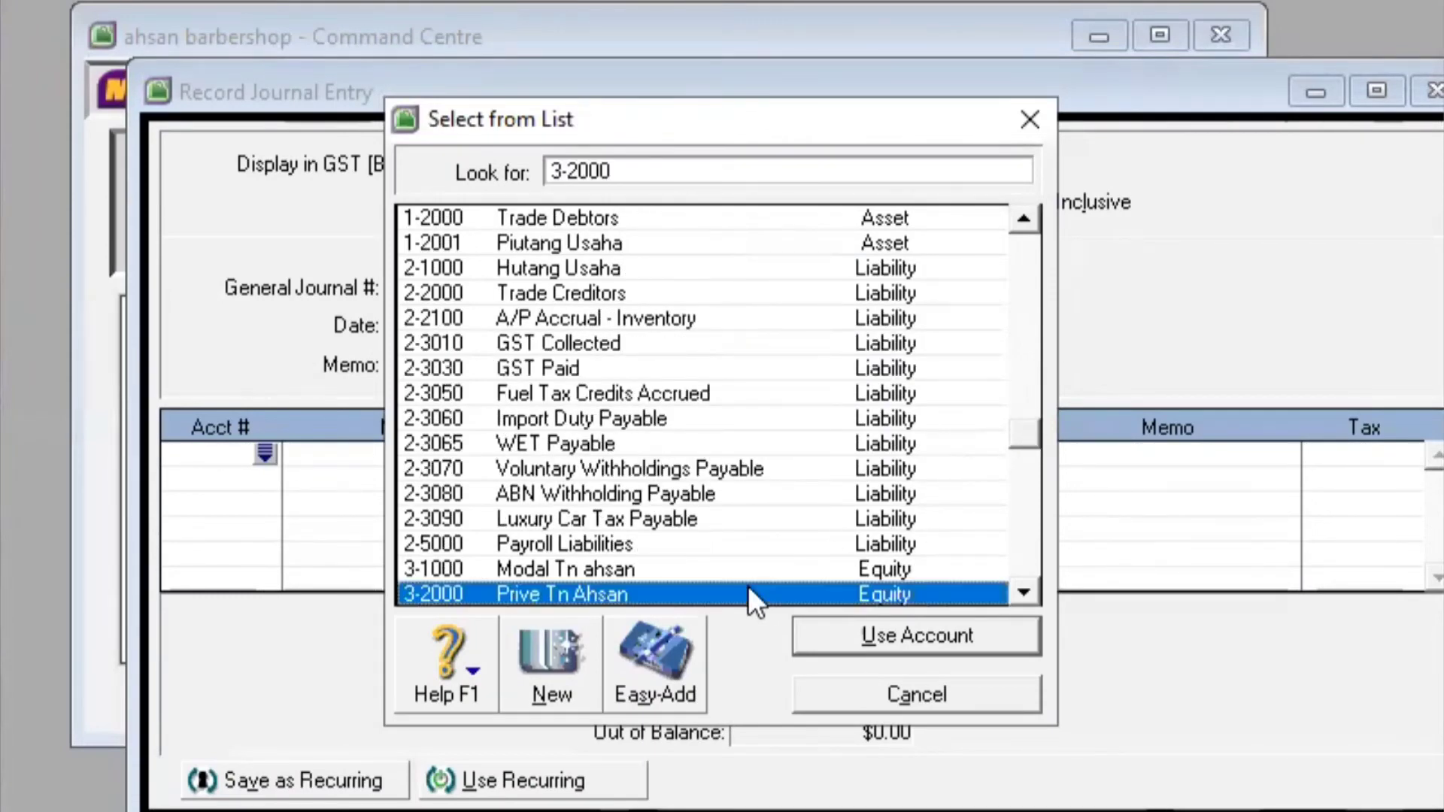
left_click(891, 639)
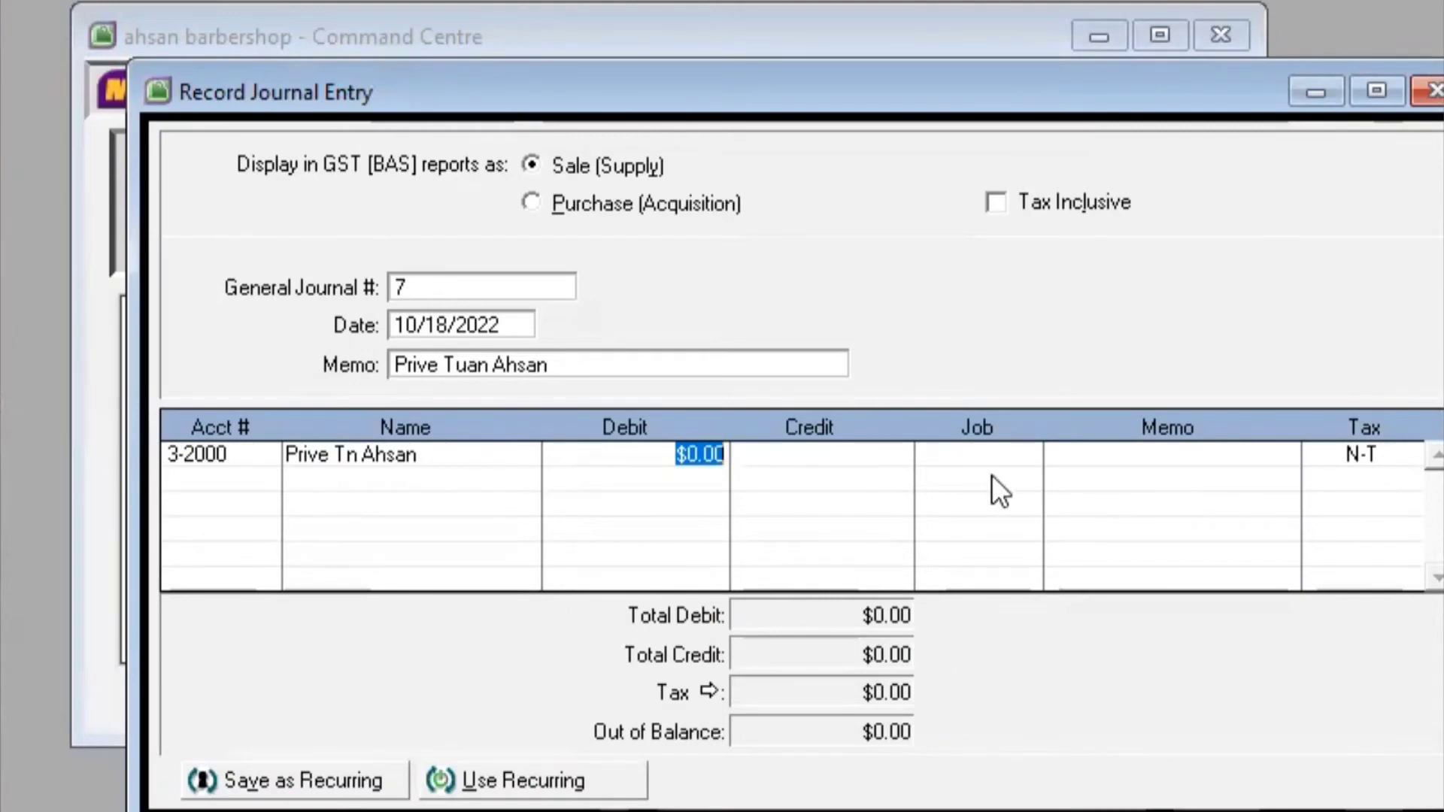
type("1")
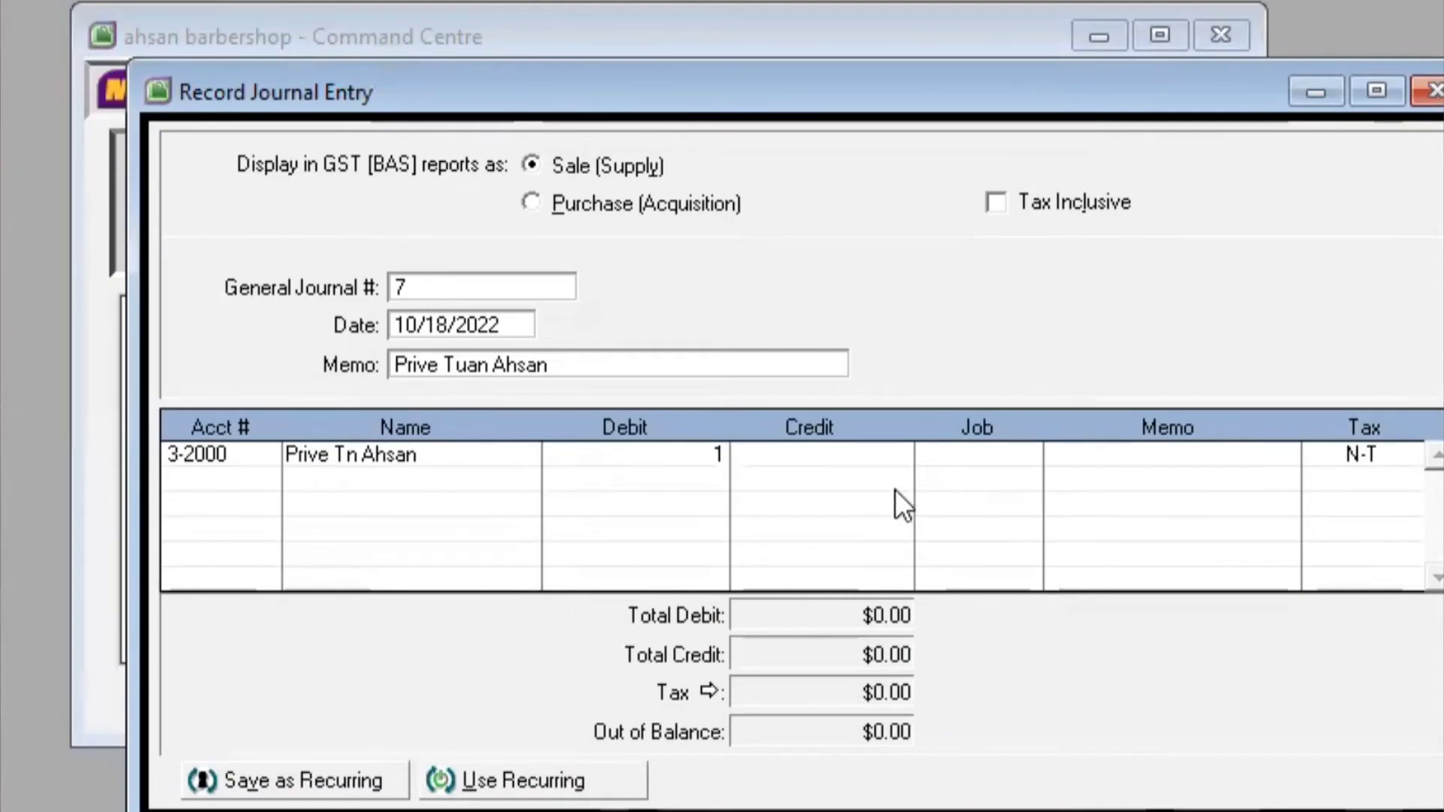
type(",500,000")
key("Return")
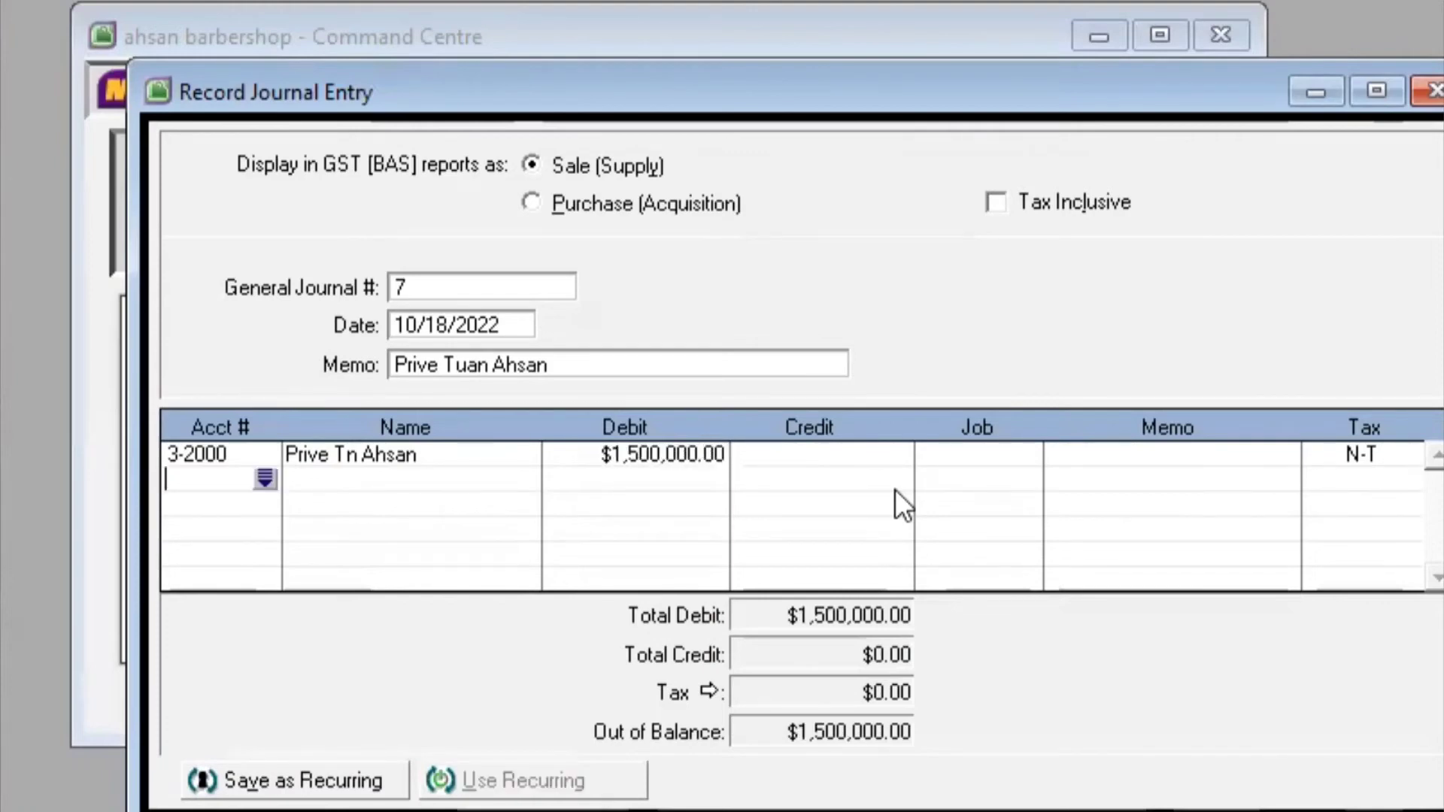
Credit 1-1102 Kas di bank $1,500,000.00 on the second line and record entry 7
left_click(264, 472)
left_click(783, 269)
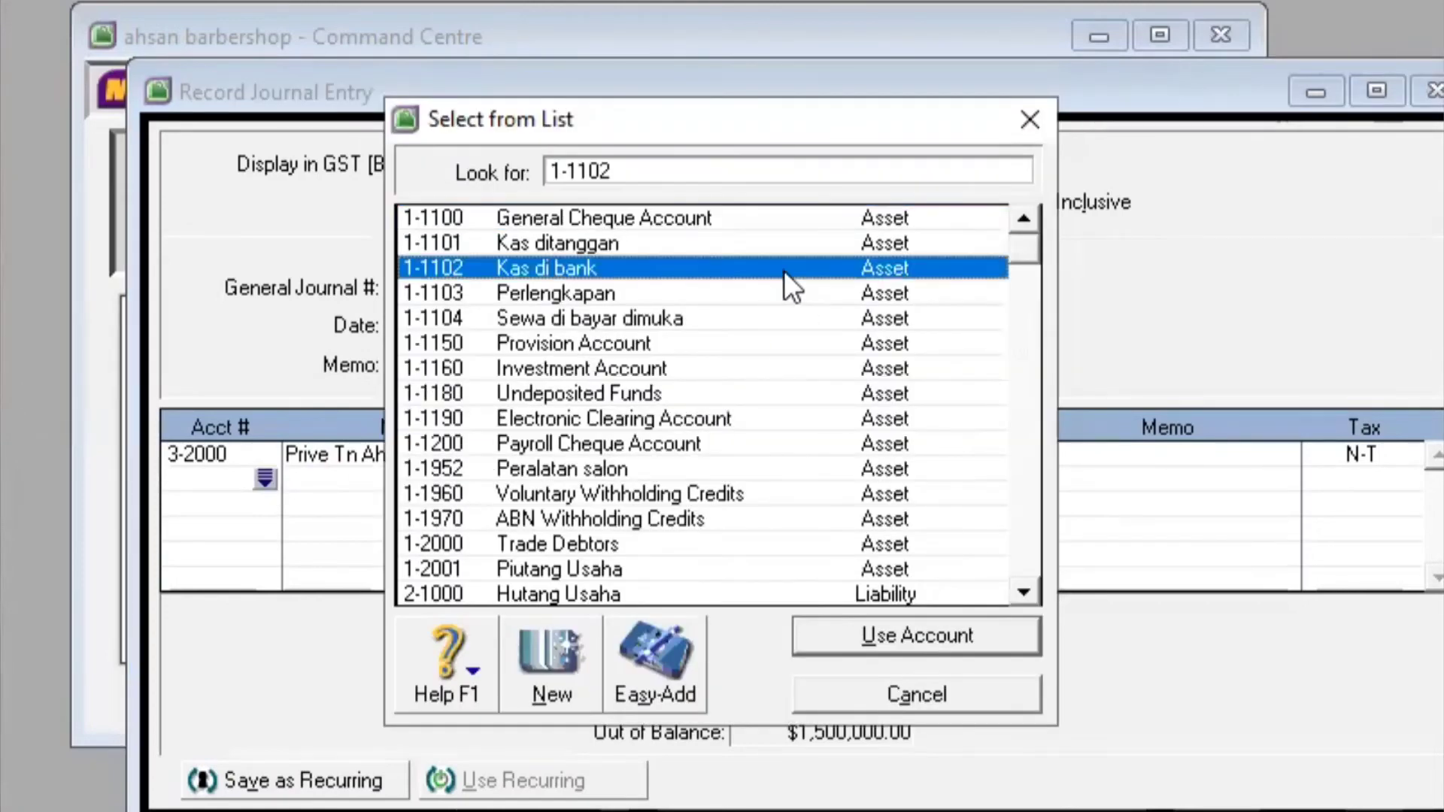
left_click(873, 636)
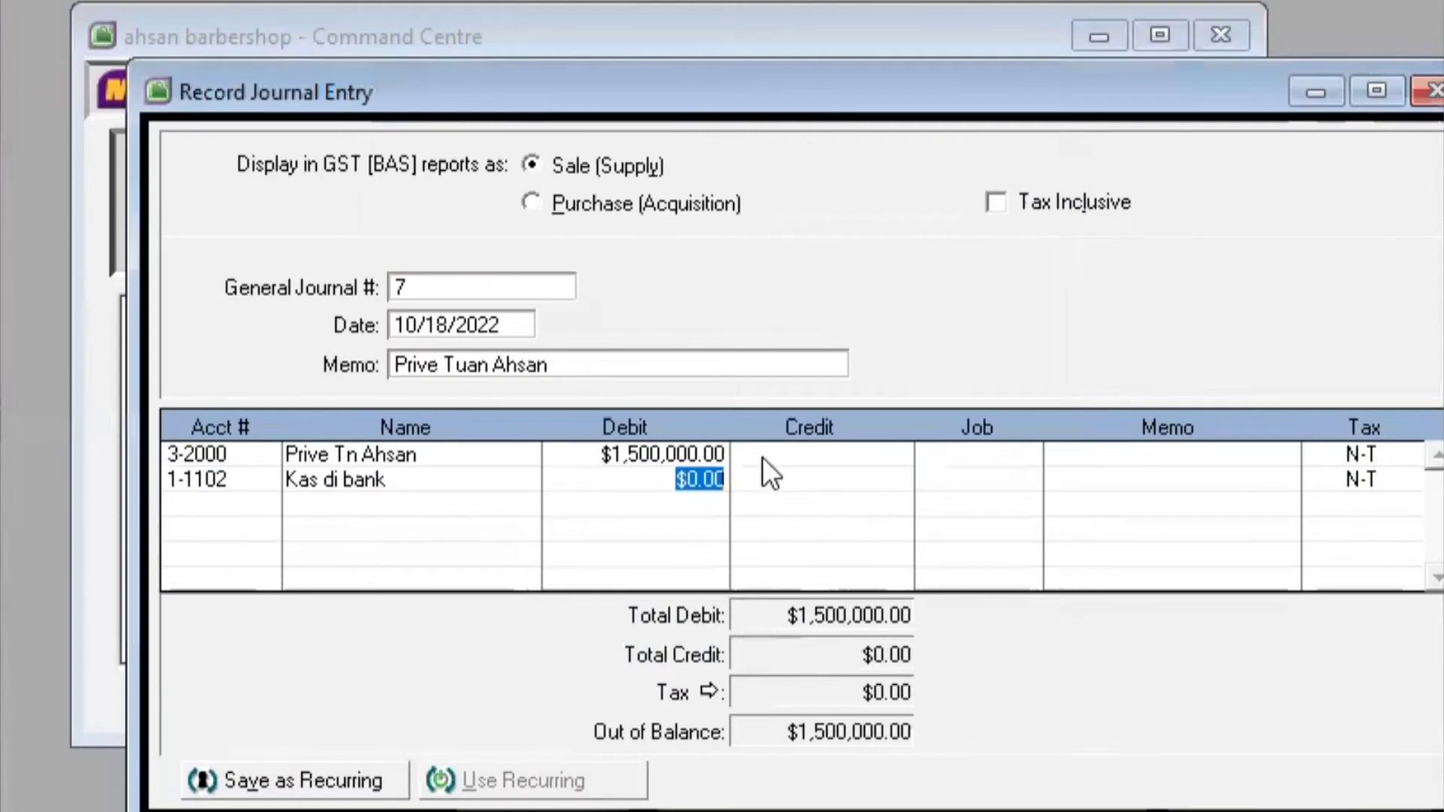
left_click(807, 481)
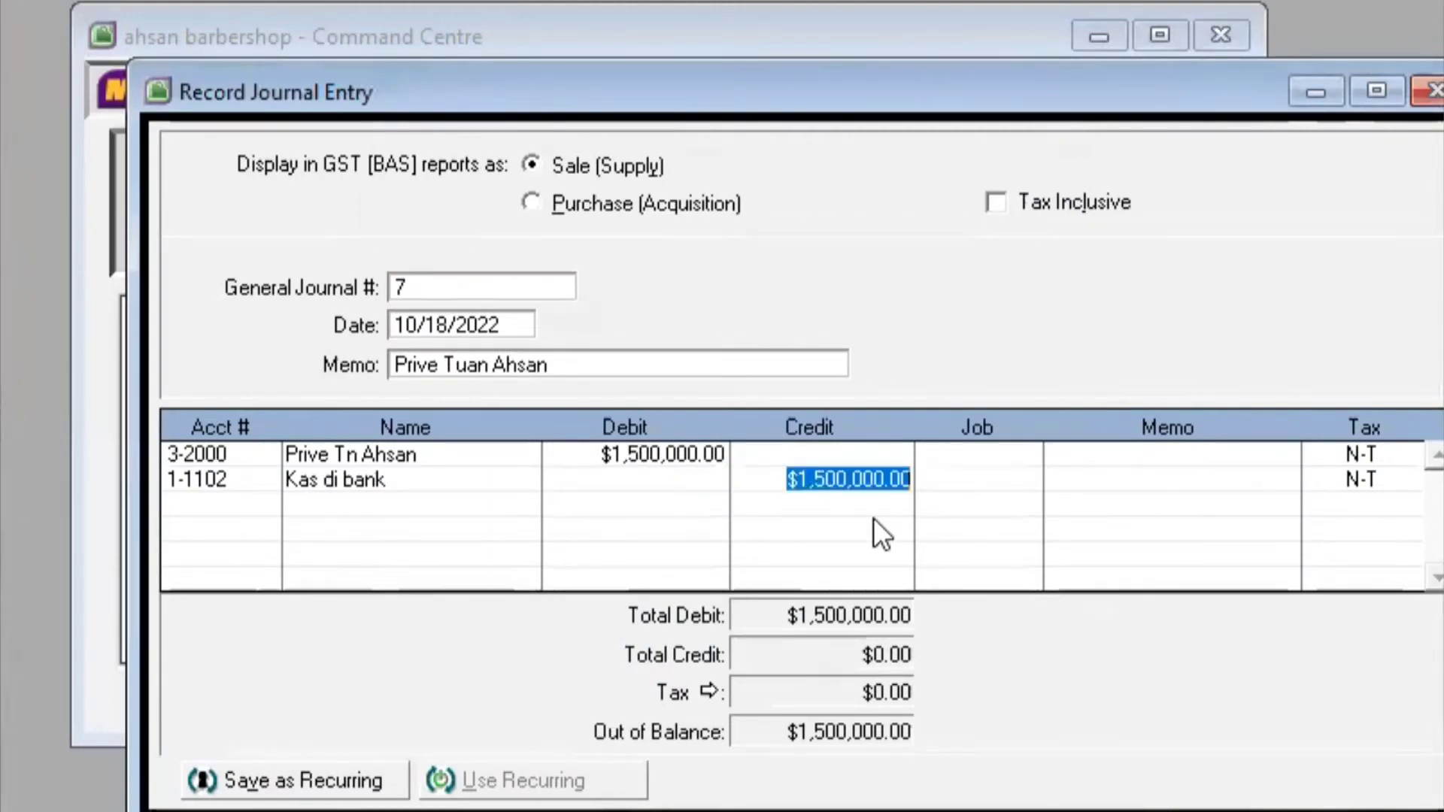
key("Tab")
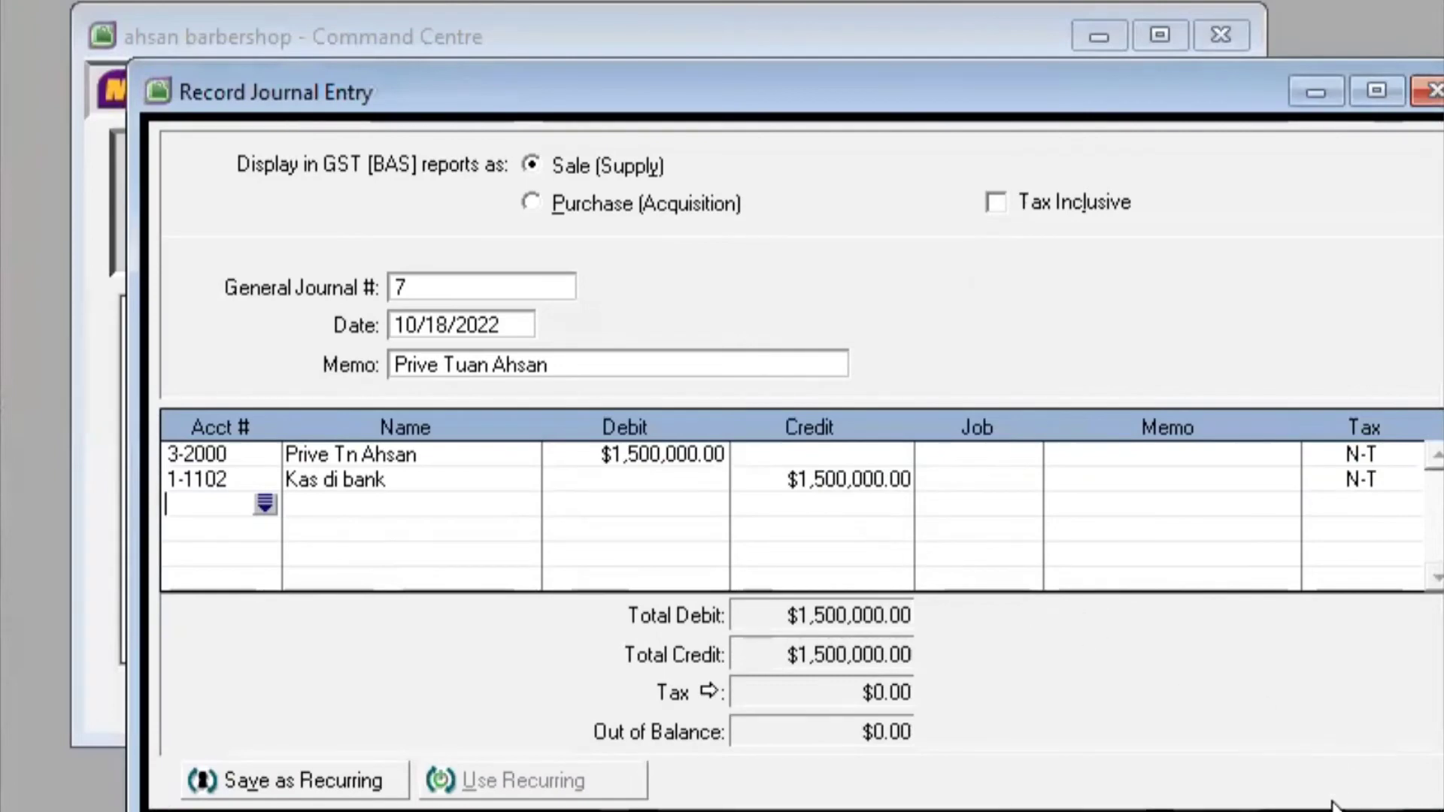
left_click(1286, 811)
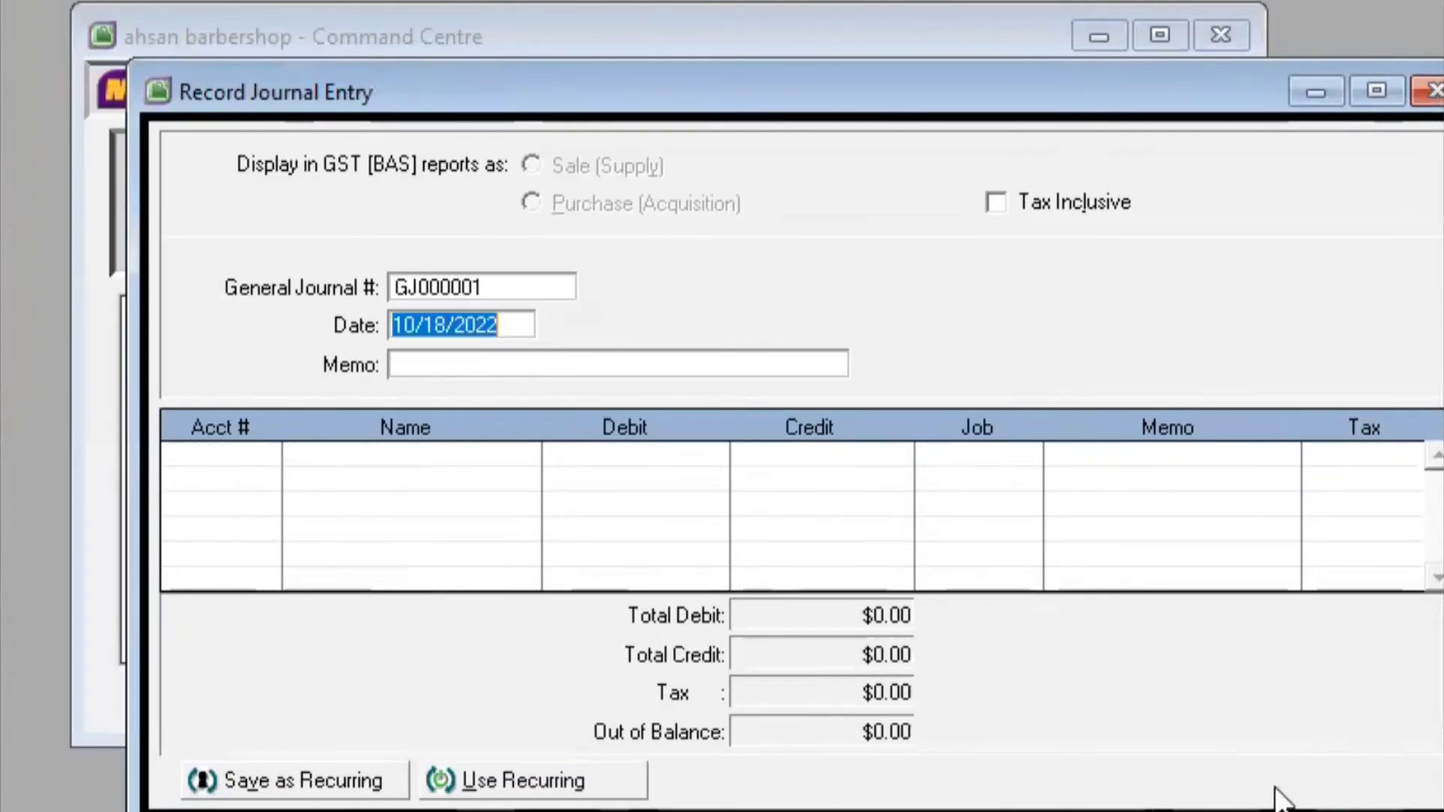
Number the new entry 8, date it 10/20/2022, and add the memo 'Peminjaman Kepada Kreditur'
left_click(506, 285)
type("8")
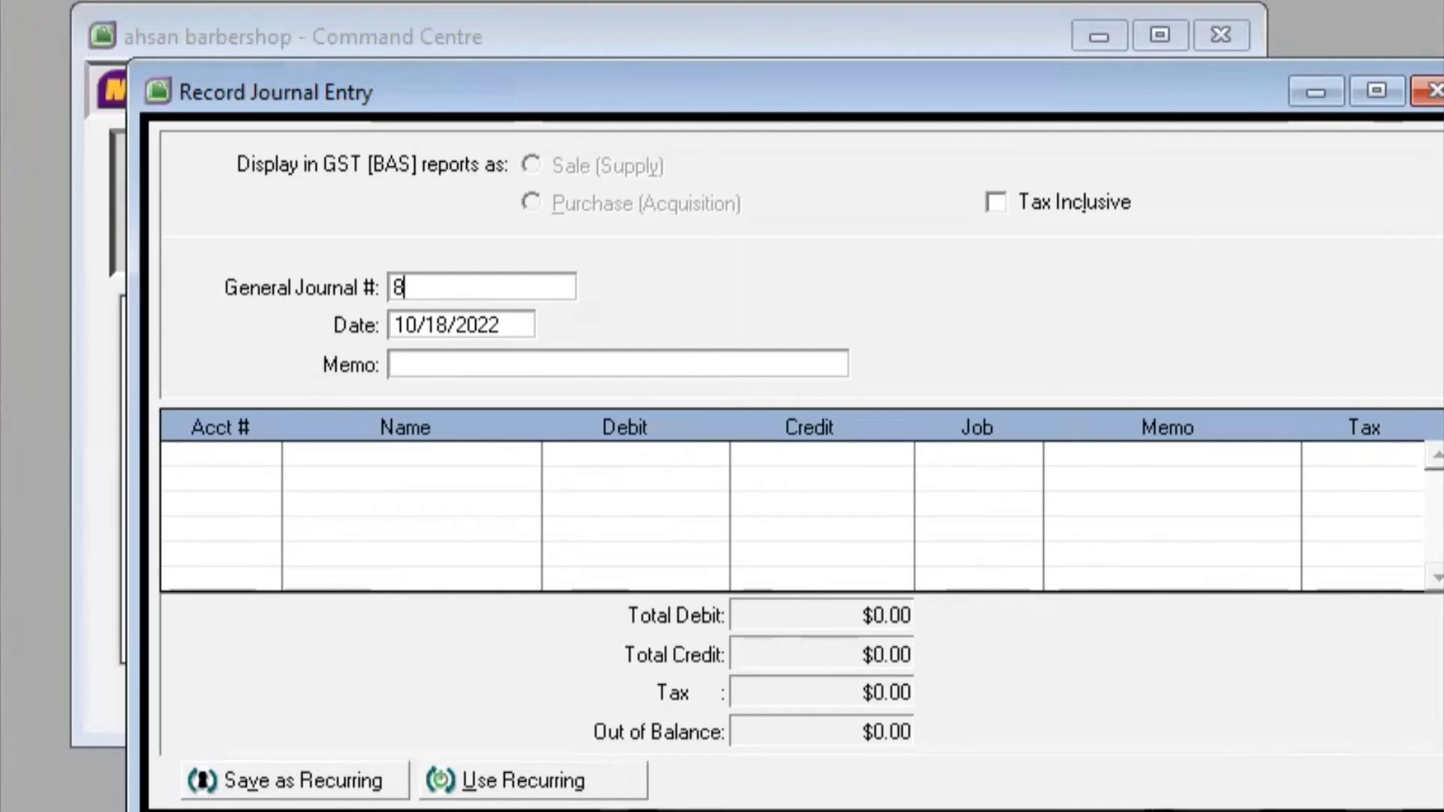
left_click(451, 316)
left_click(454, 322)
key("BackSpace")
key("BackSpace")
type("2")
type("9")
key("BackSpace")
type("0")
key("Tab")
type("Pemi")
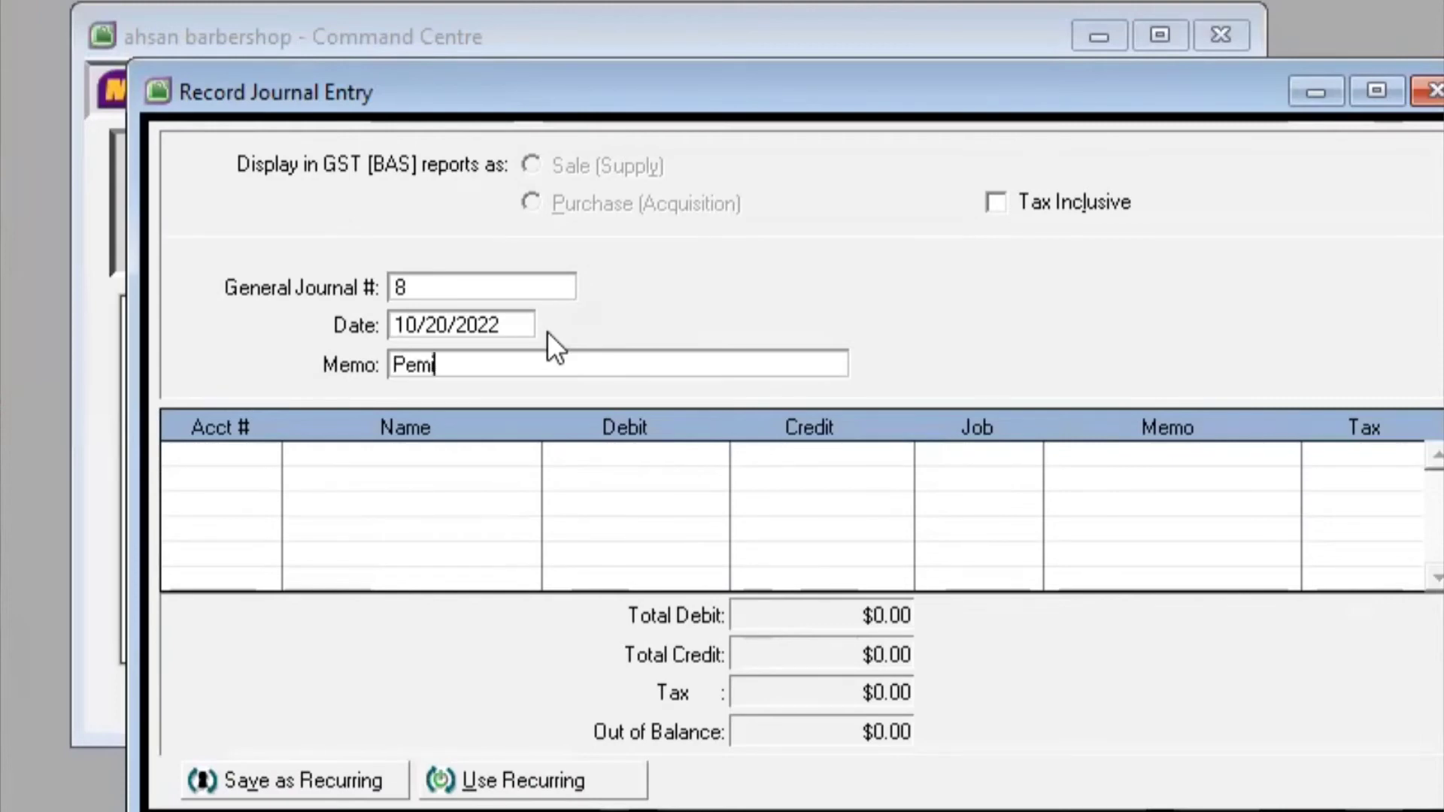
type("njaman Kepada")
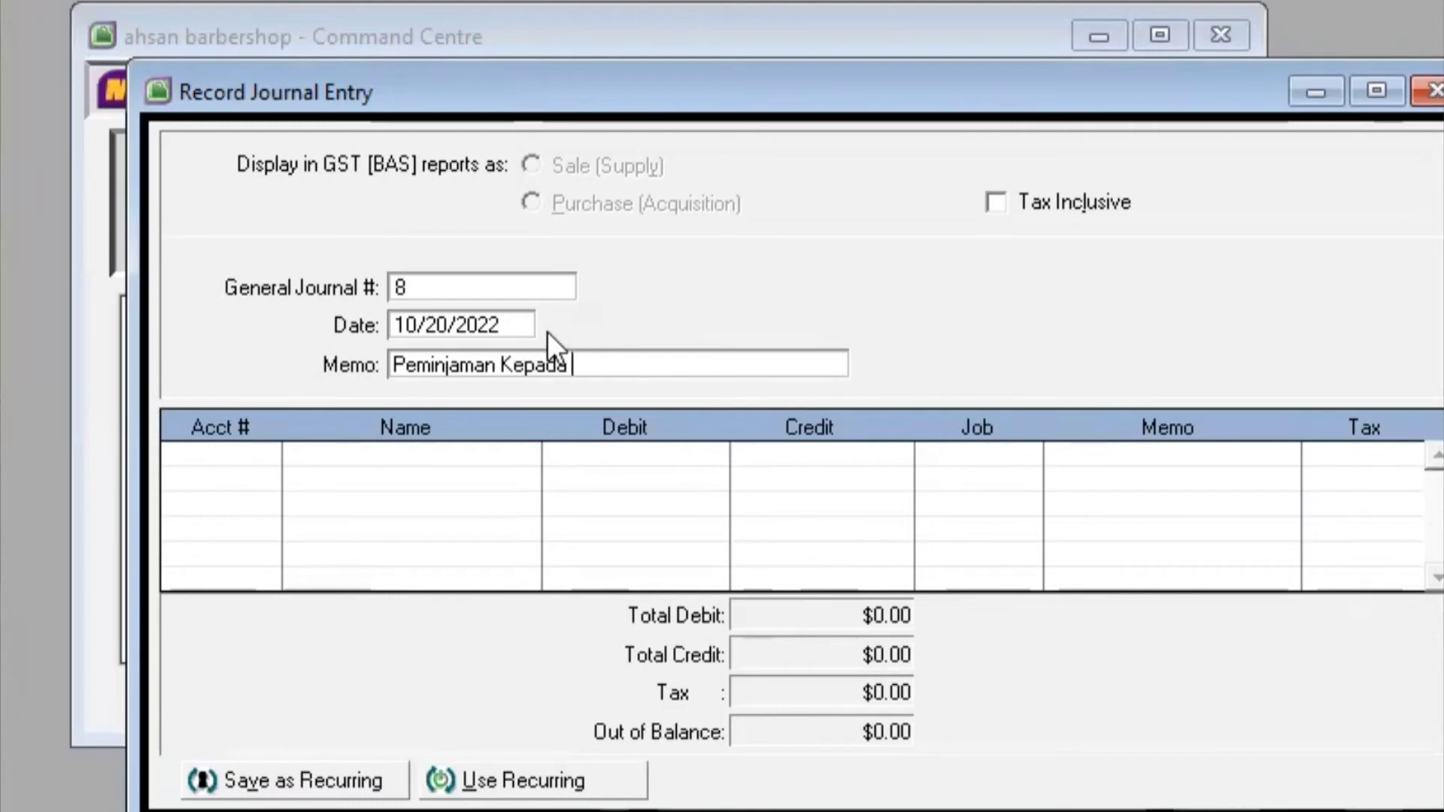
type(" Kreditu")
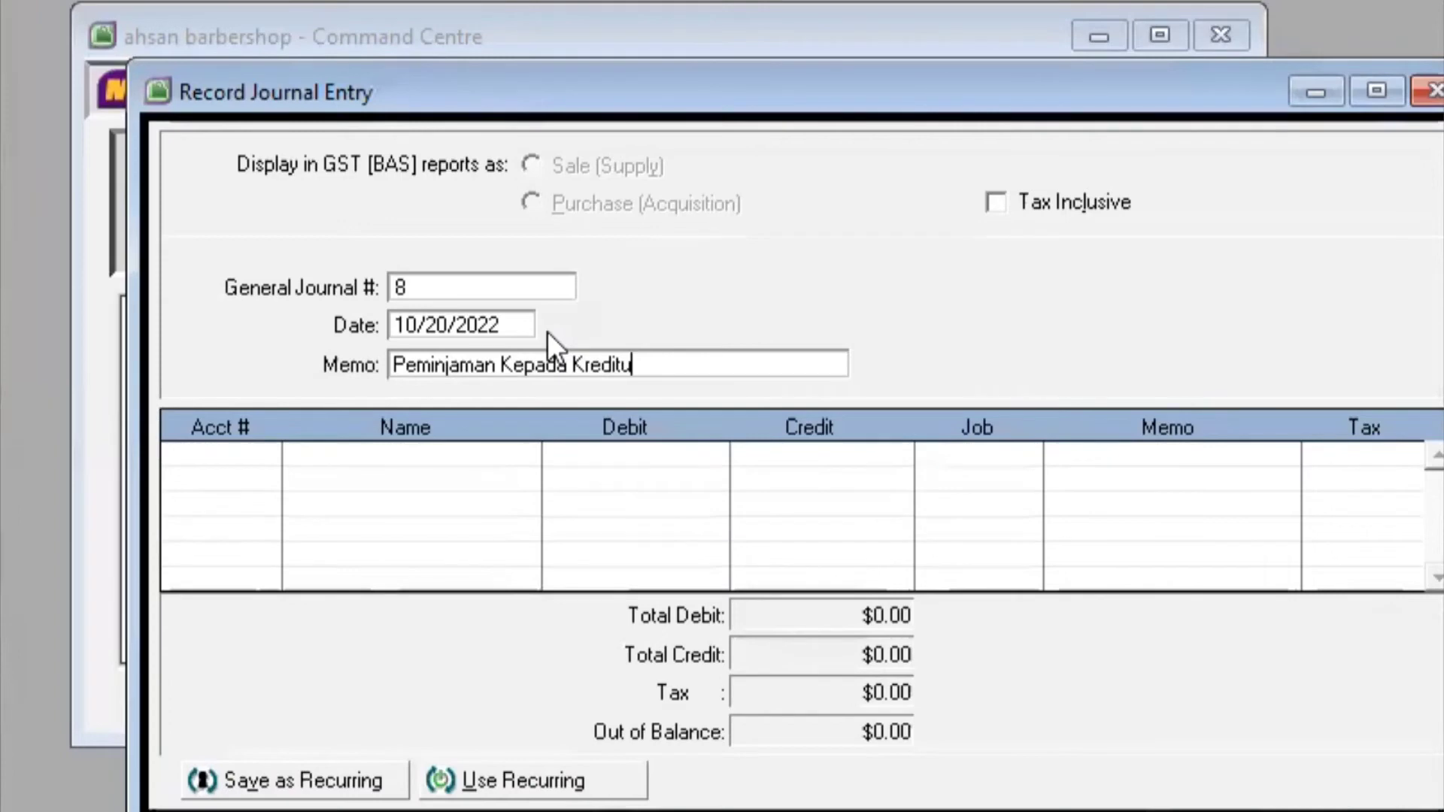
type("r")
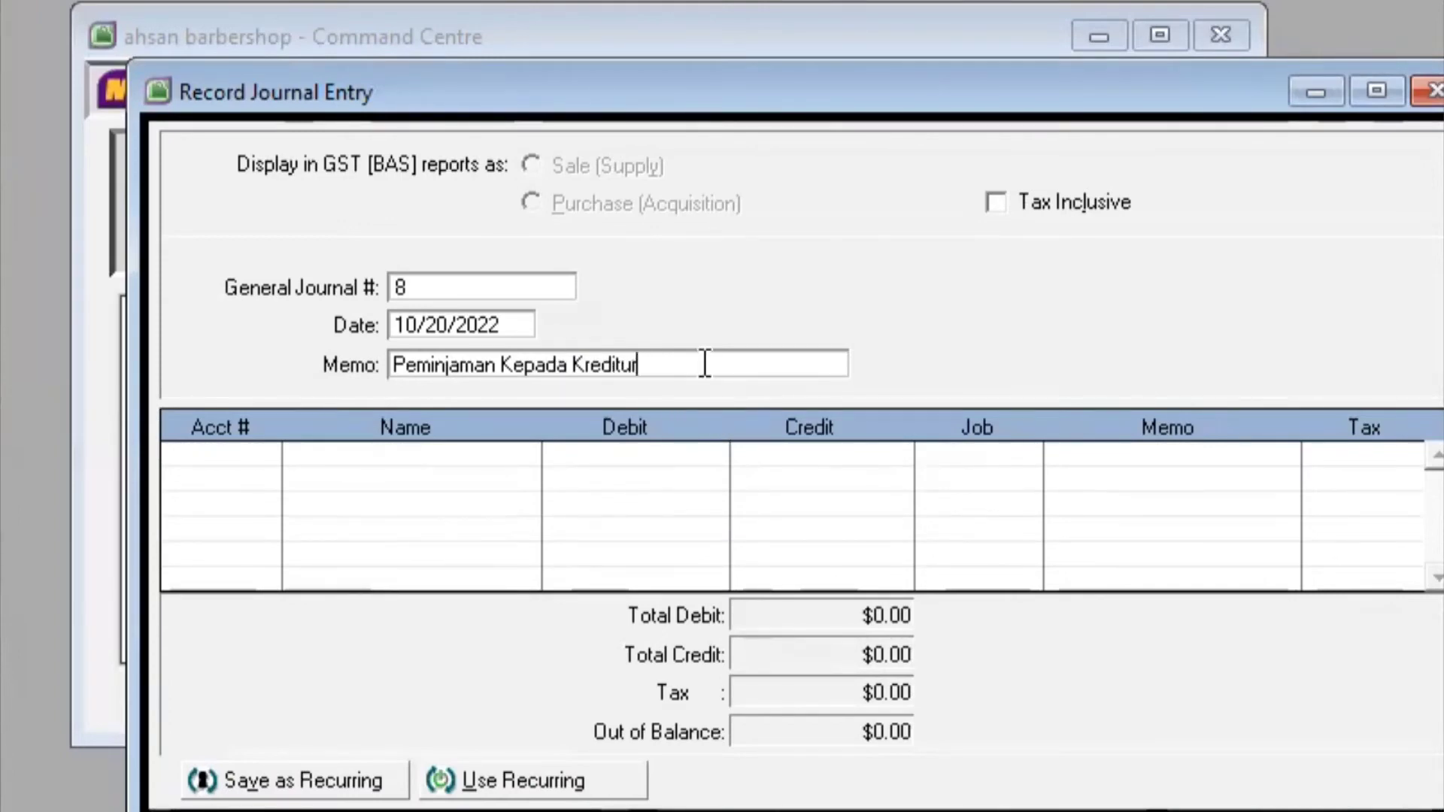
key("Tab")
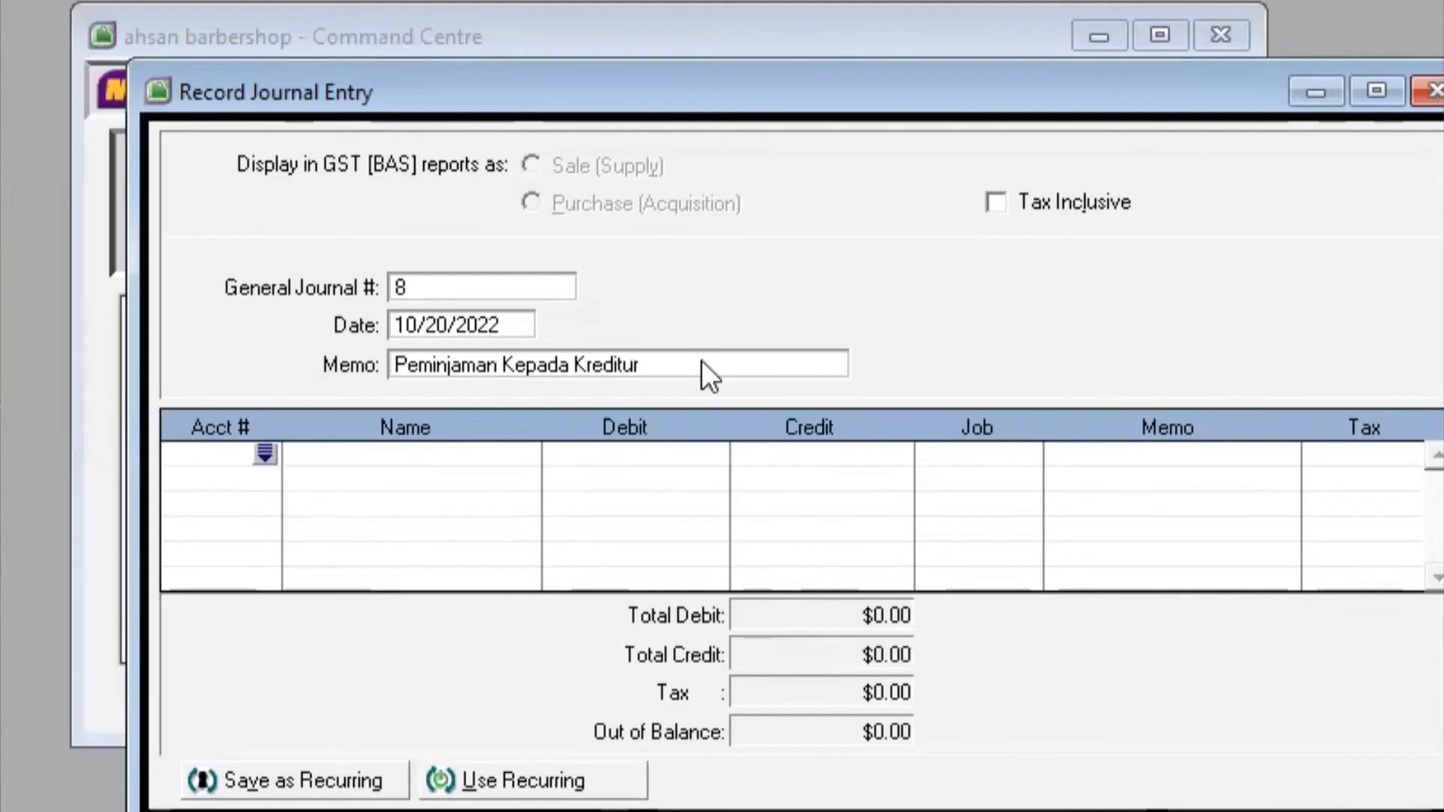
Debit 1-1102 Kas di bank $5,000,000.00 on the first journal line
left_click(265, 451)
left_click(748, 263)
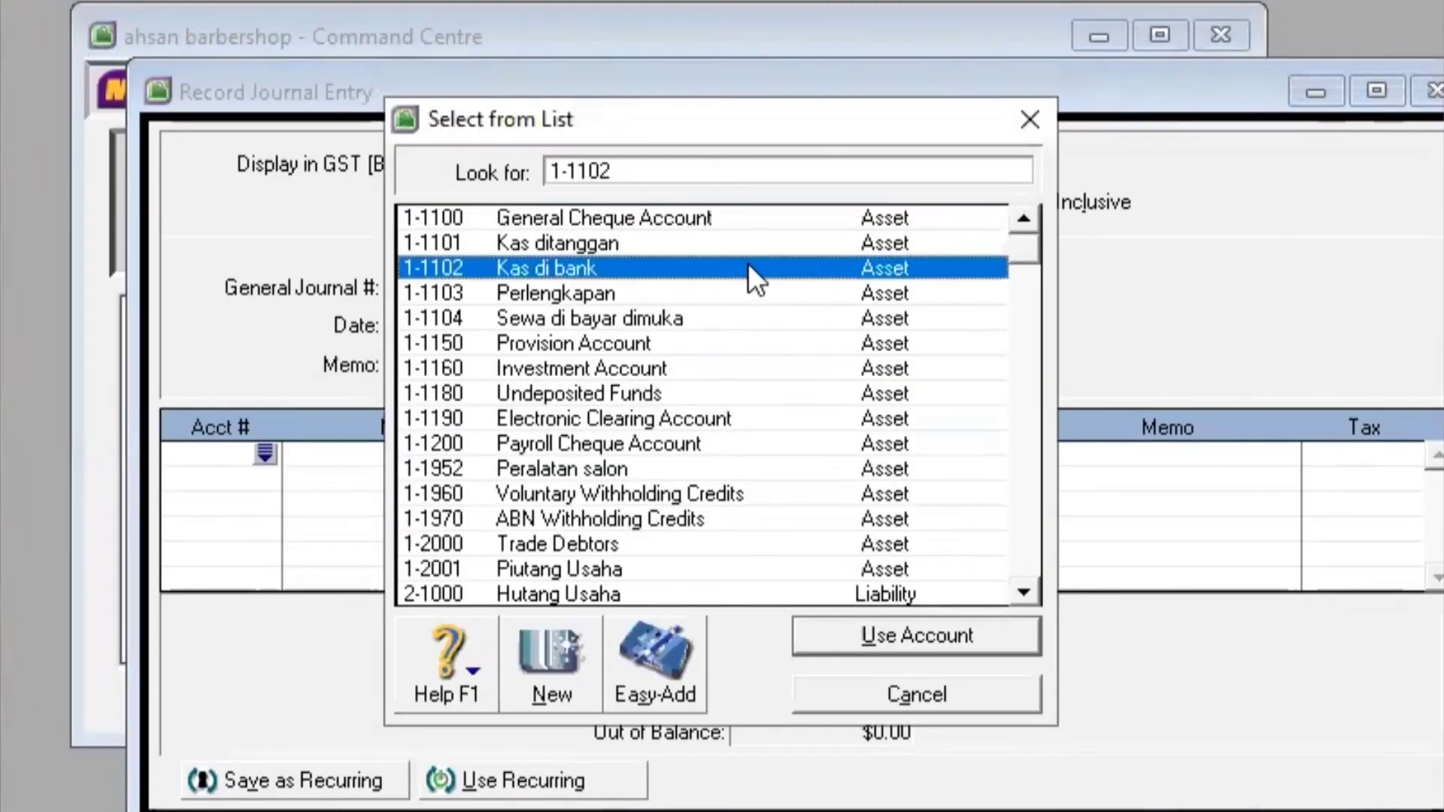
left_click(923, 633)
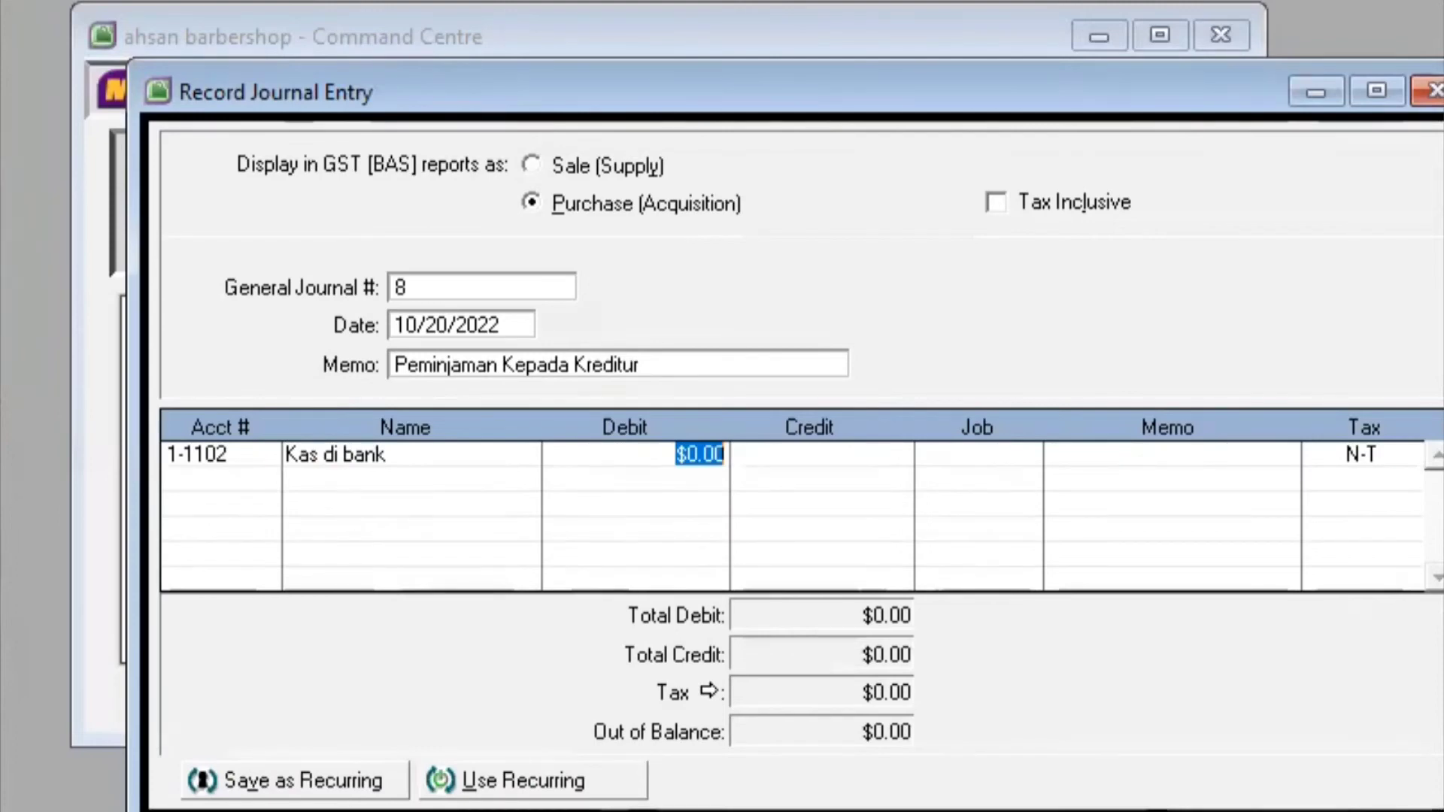
type("5")
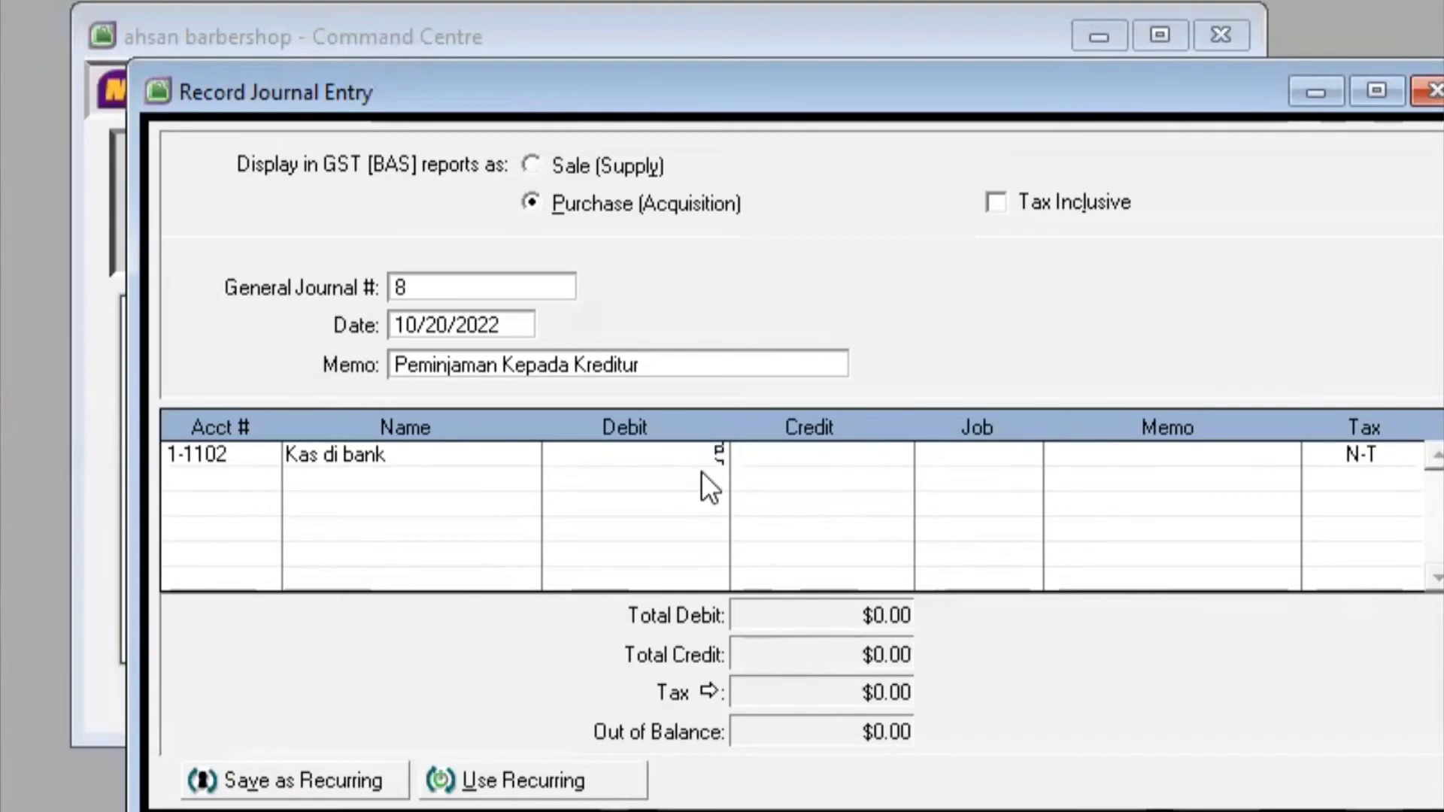
type("000000")
key("Return")
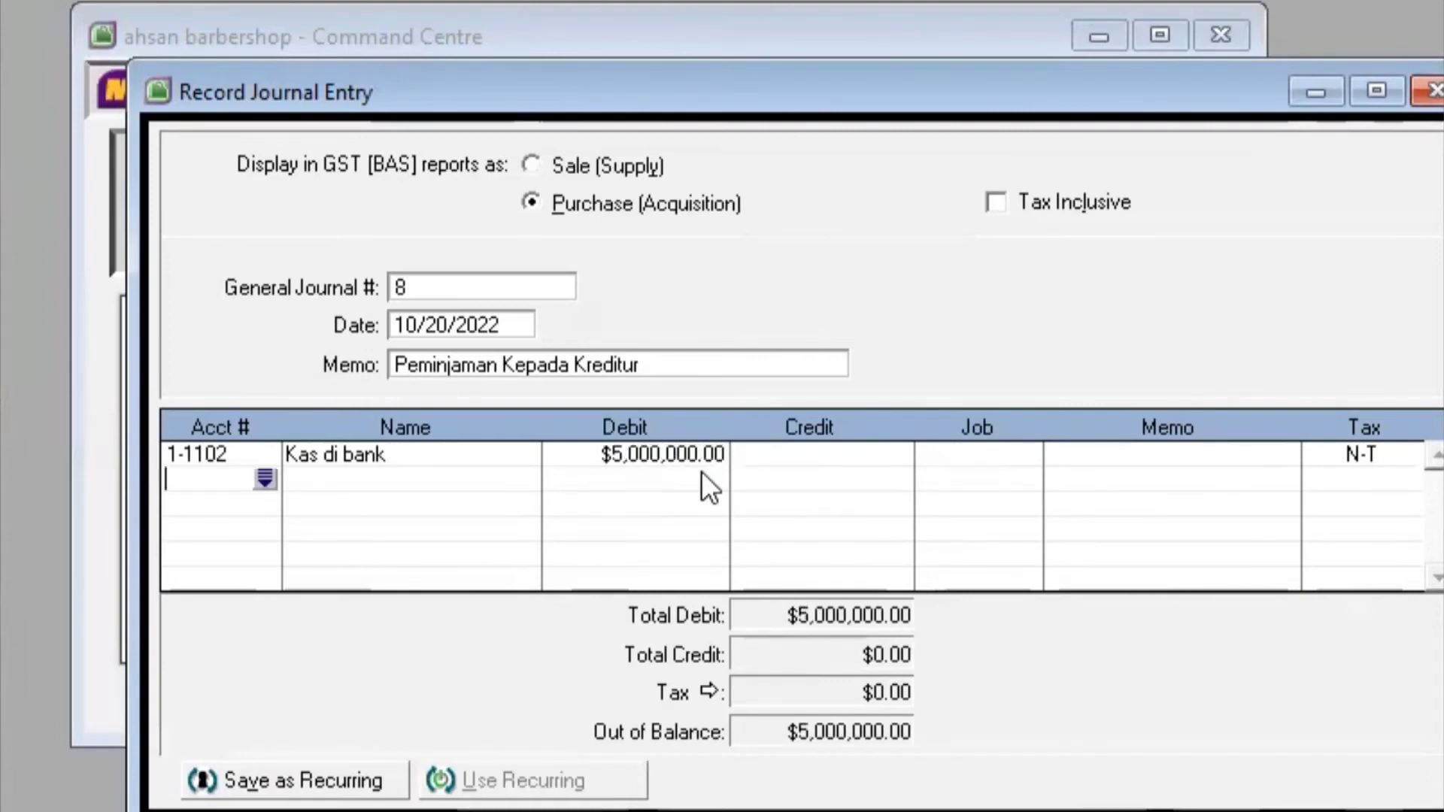
Credit 2-1000 Hutang Usaha $5,000,000.00 on the second line and record entry 8
left_click(266, 476)
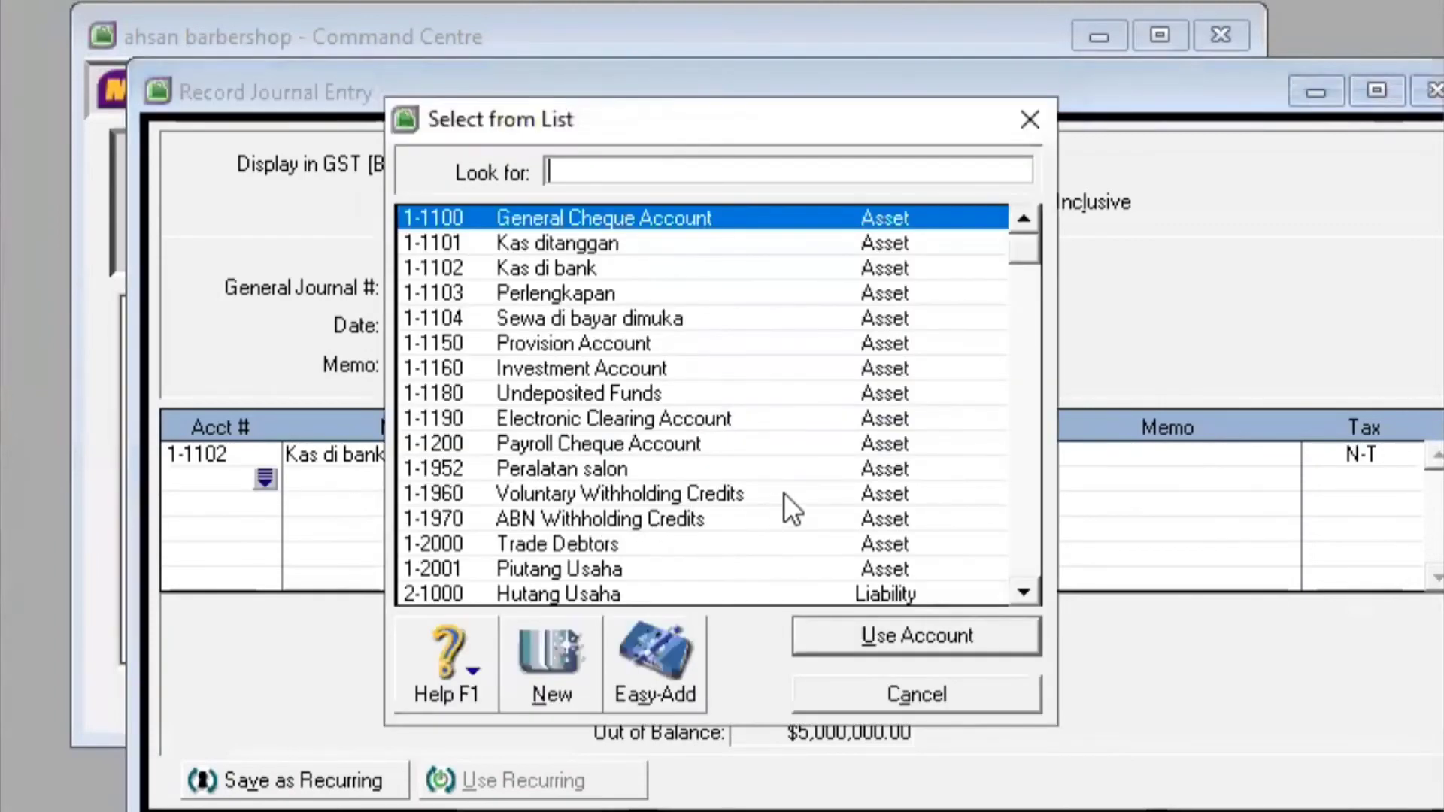
scroll(1017, 284, "down", 1)
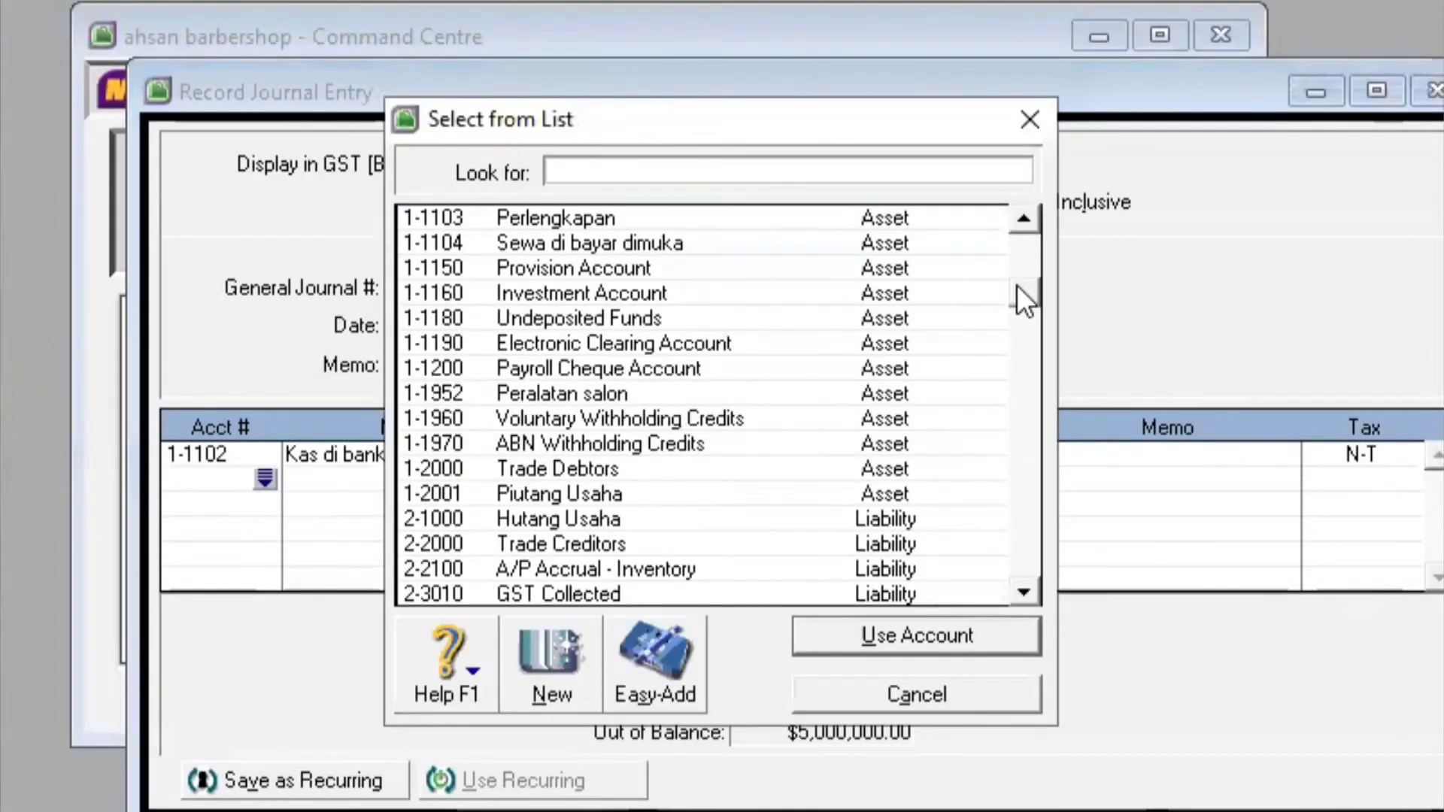
left_click_drag(1017, 286, 1005, 391)
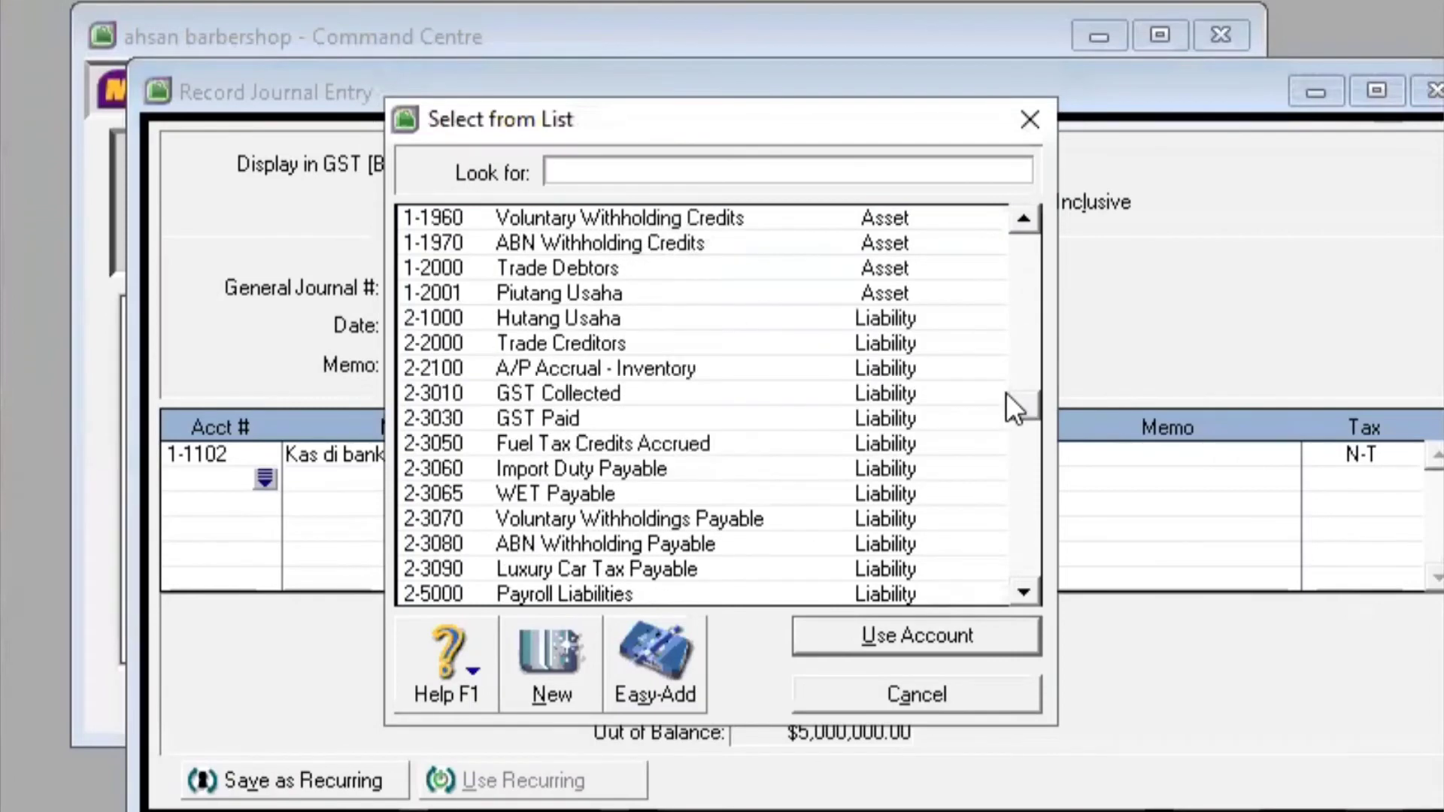
left_click(1004, 393)
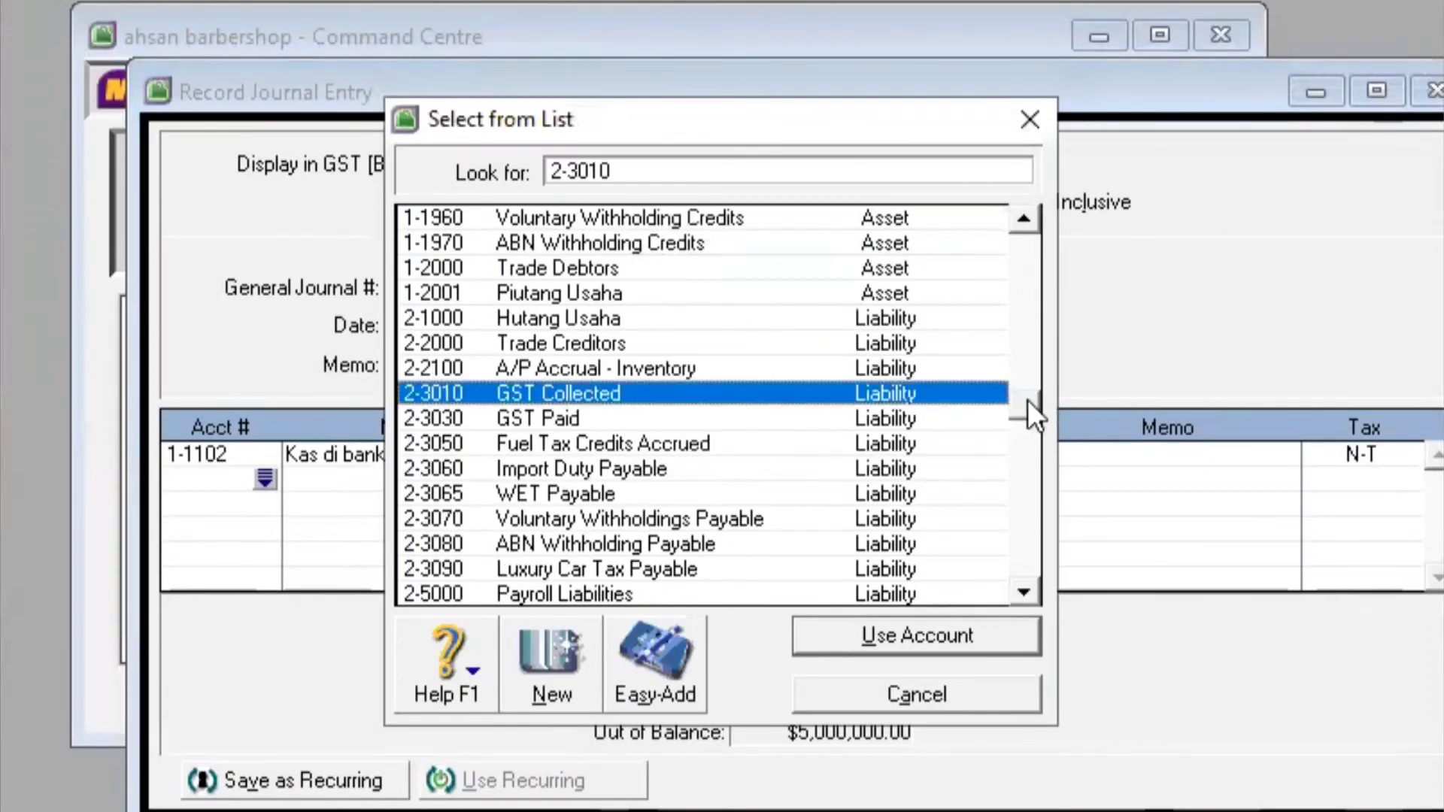
left_click_drag(1023, 424, 1022, 406)
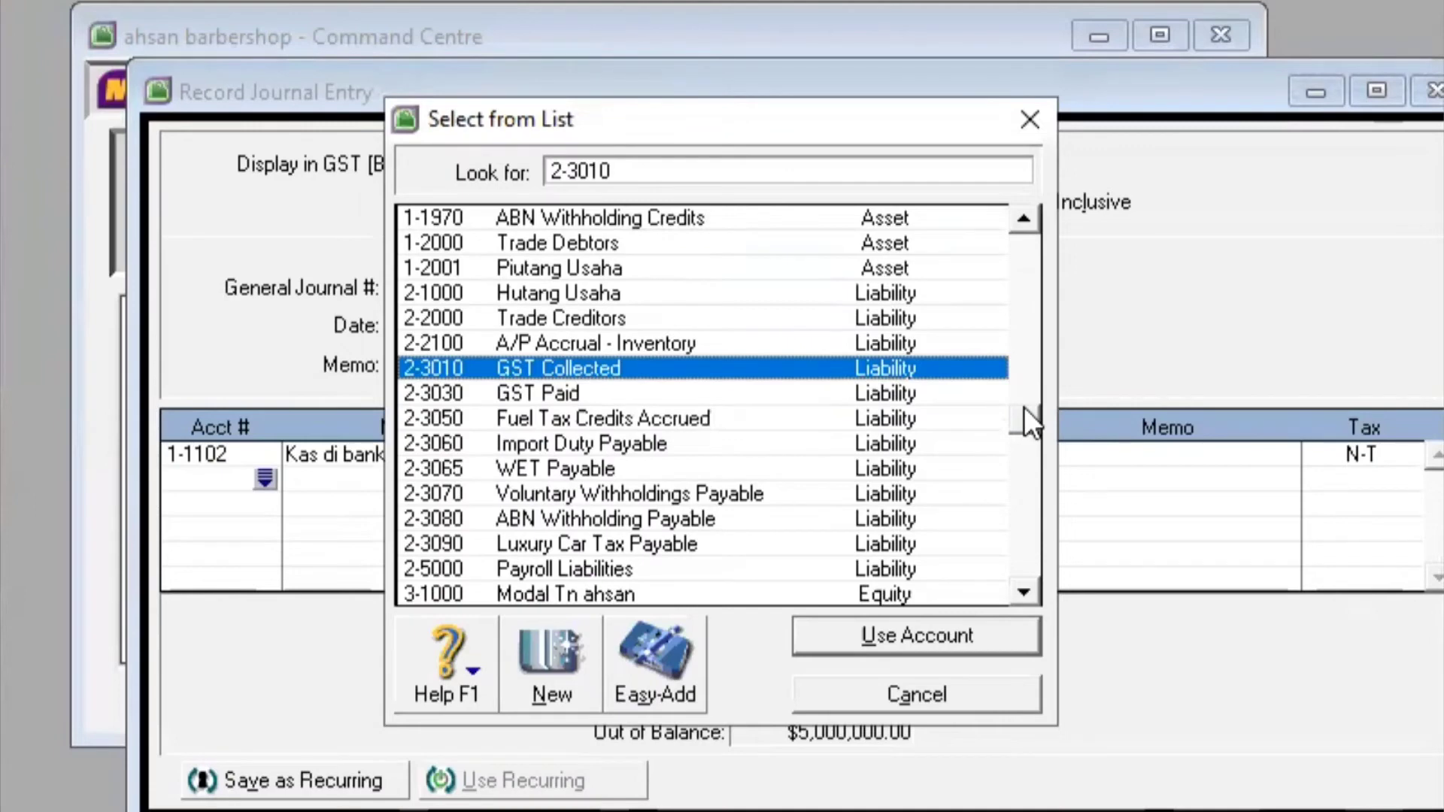
left_click(733, 293)
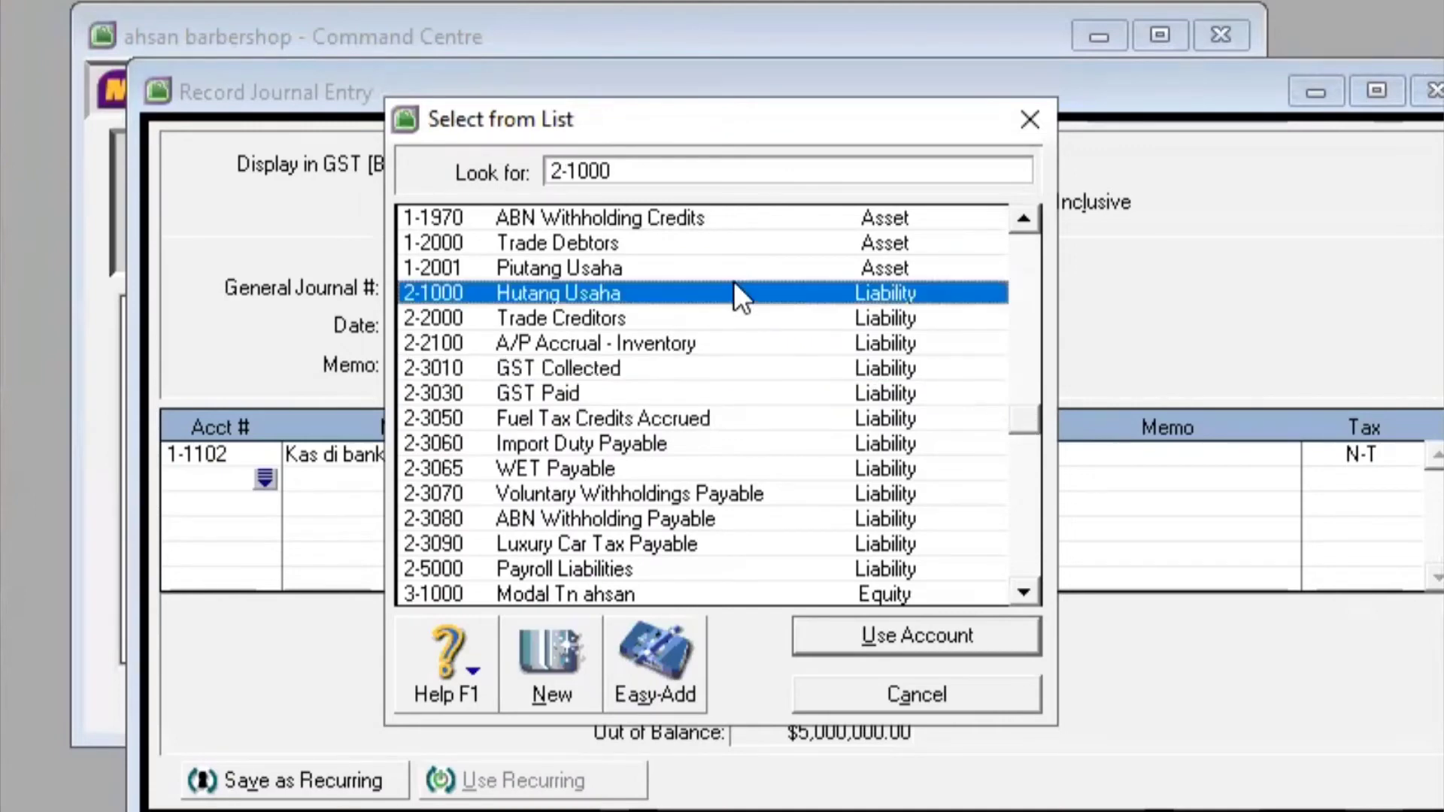
left_click(901, 635)
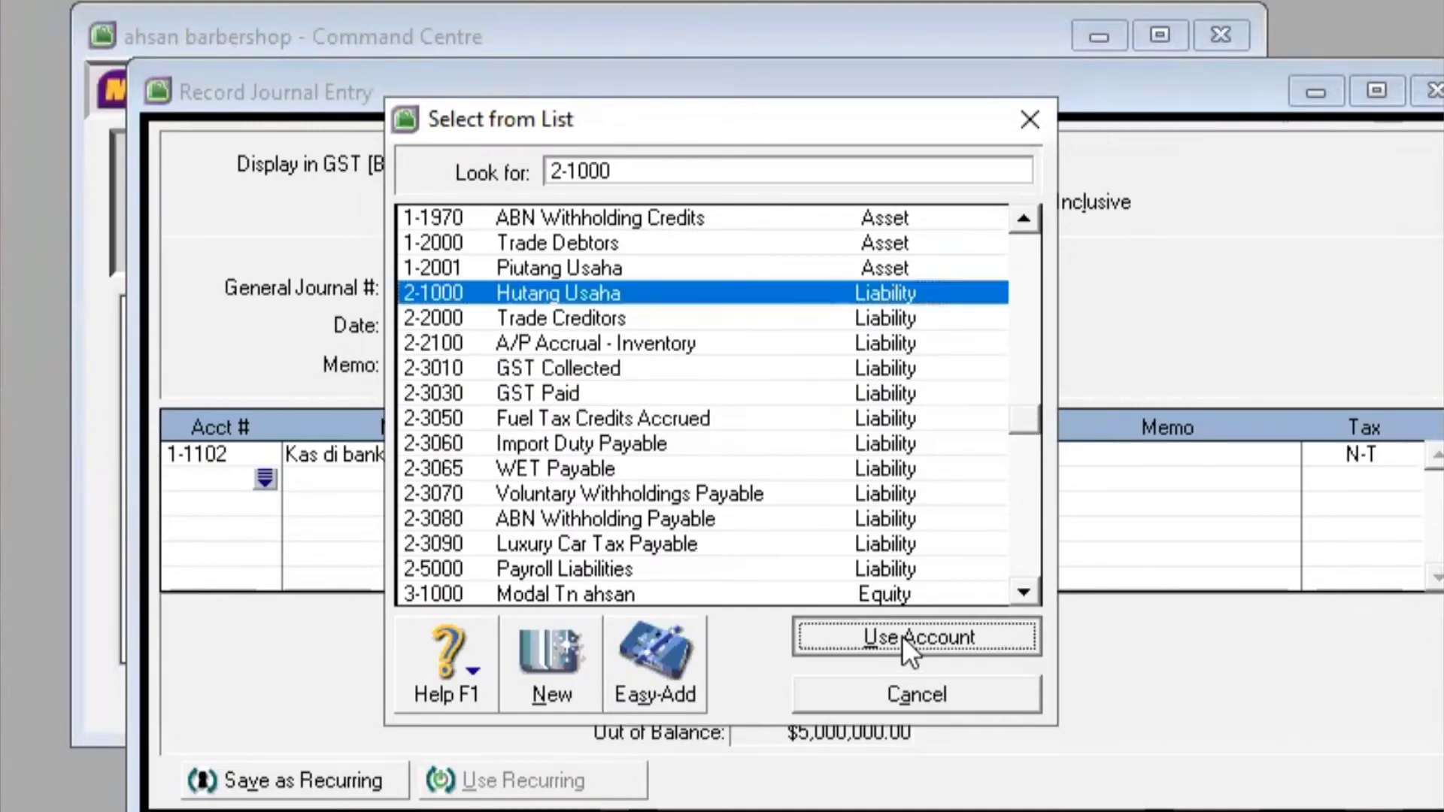
left_click(815, 473)
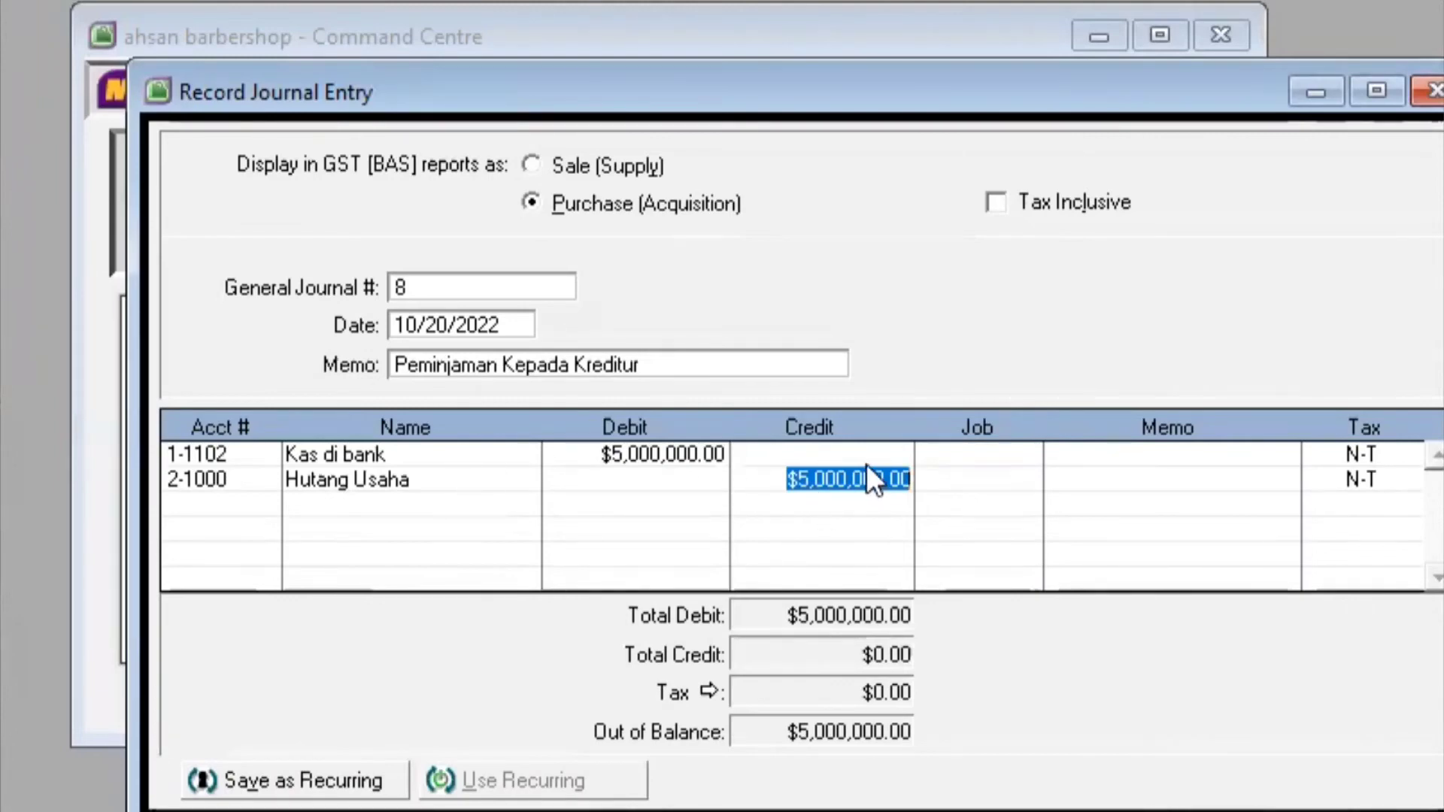
key("Return")
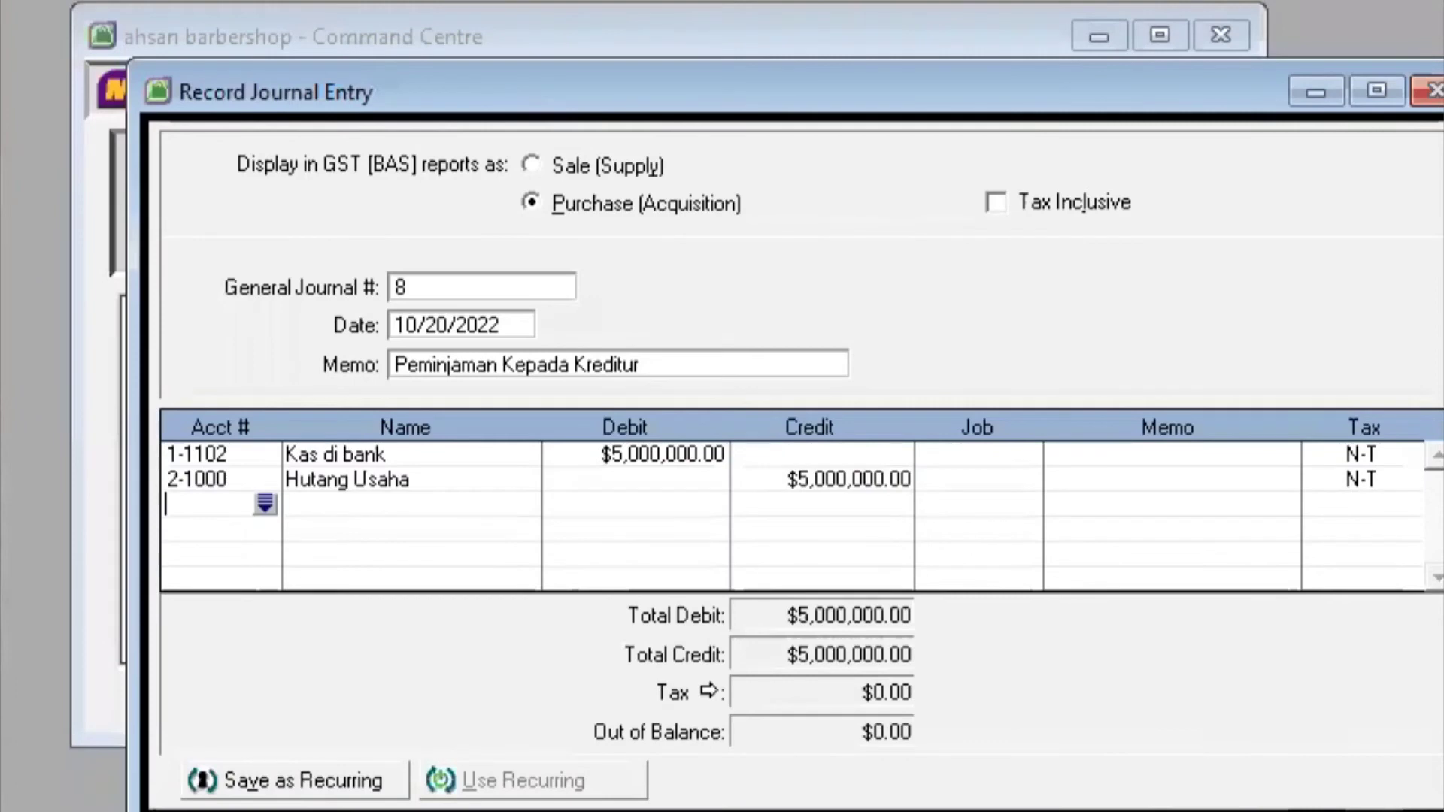
left_click(1308, 811)
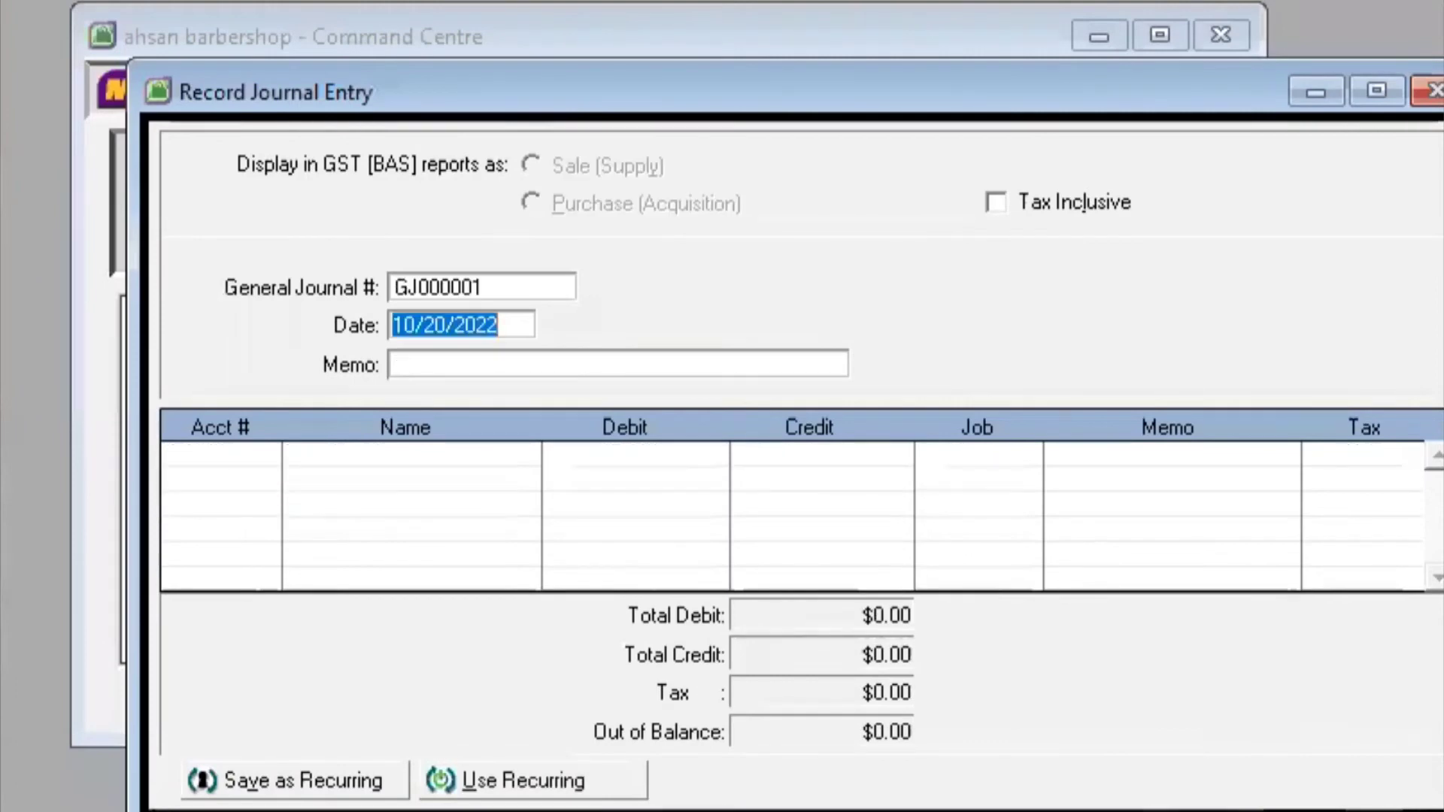
Number the journal entry 9, date it 10/25/2022, and enter the memo 'Pendapatan Jasa'
left_click(518, 288)
type("9")
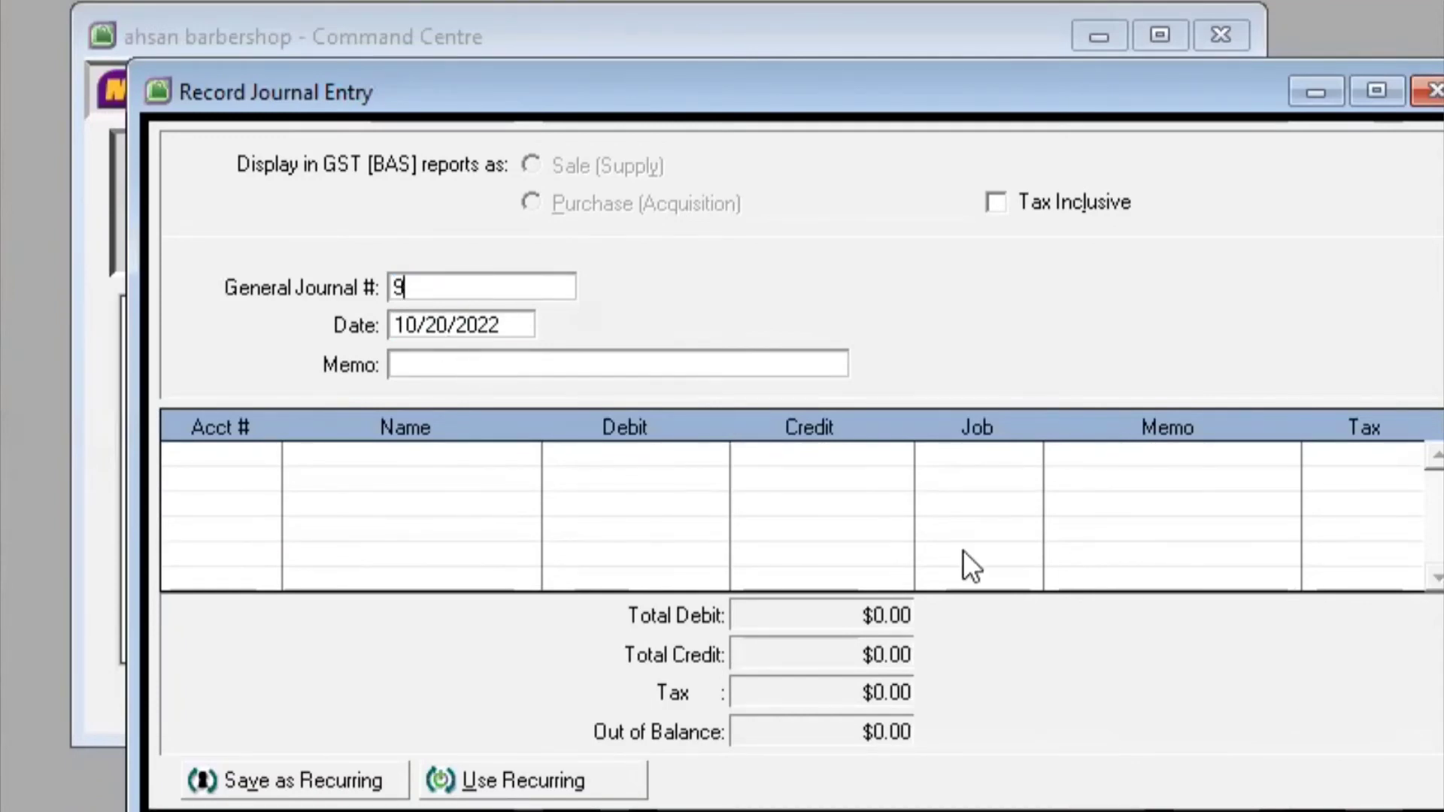
left_click(447, 316)
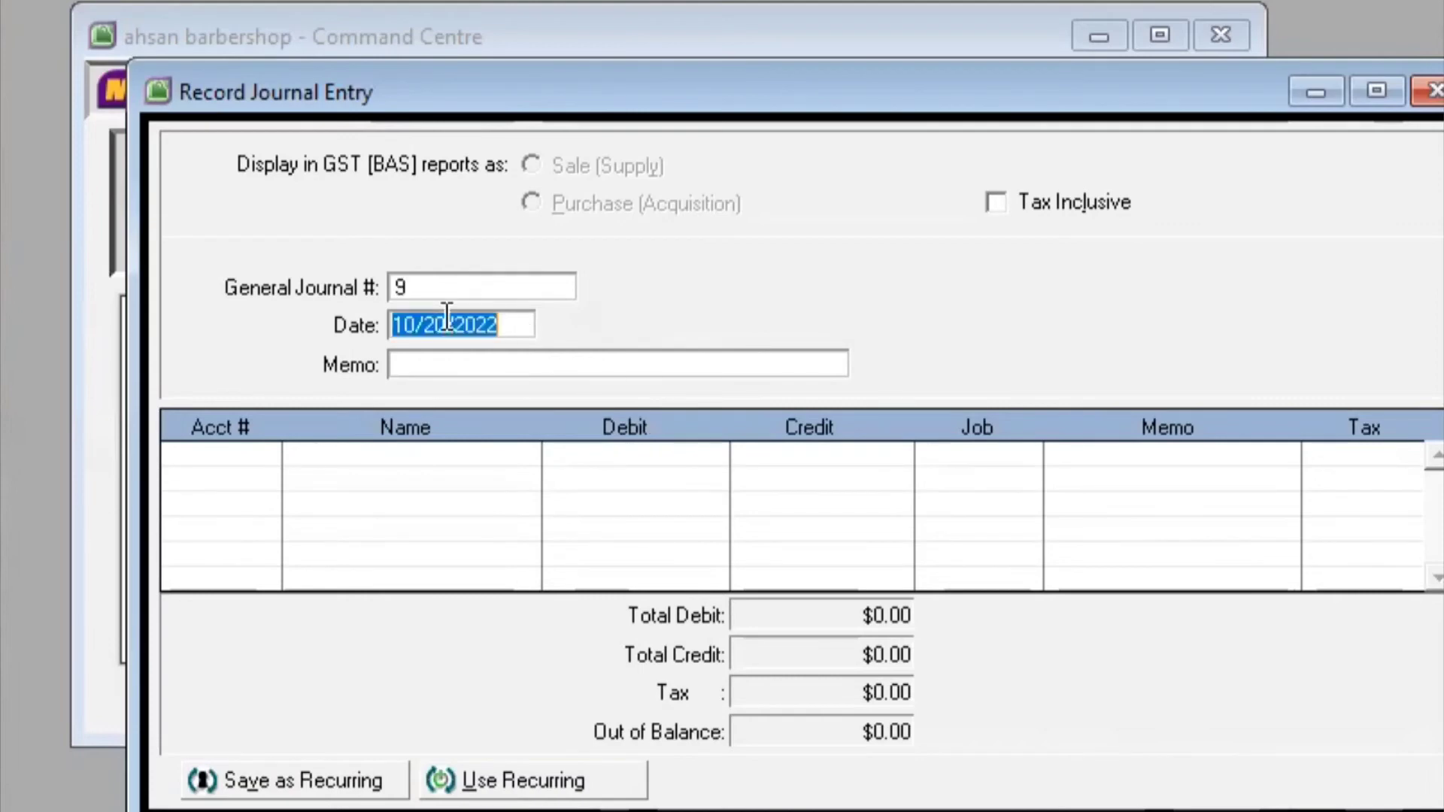
left_click(446, 315)
key("BackSpace")
type("5")
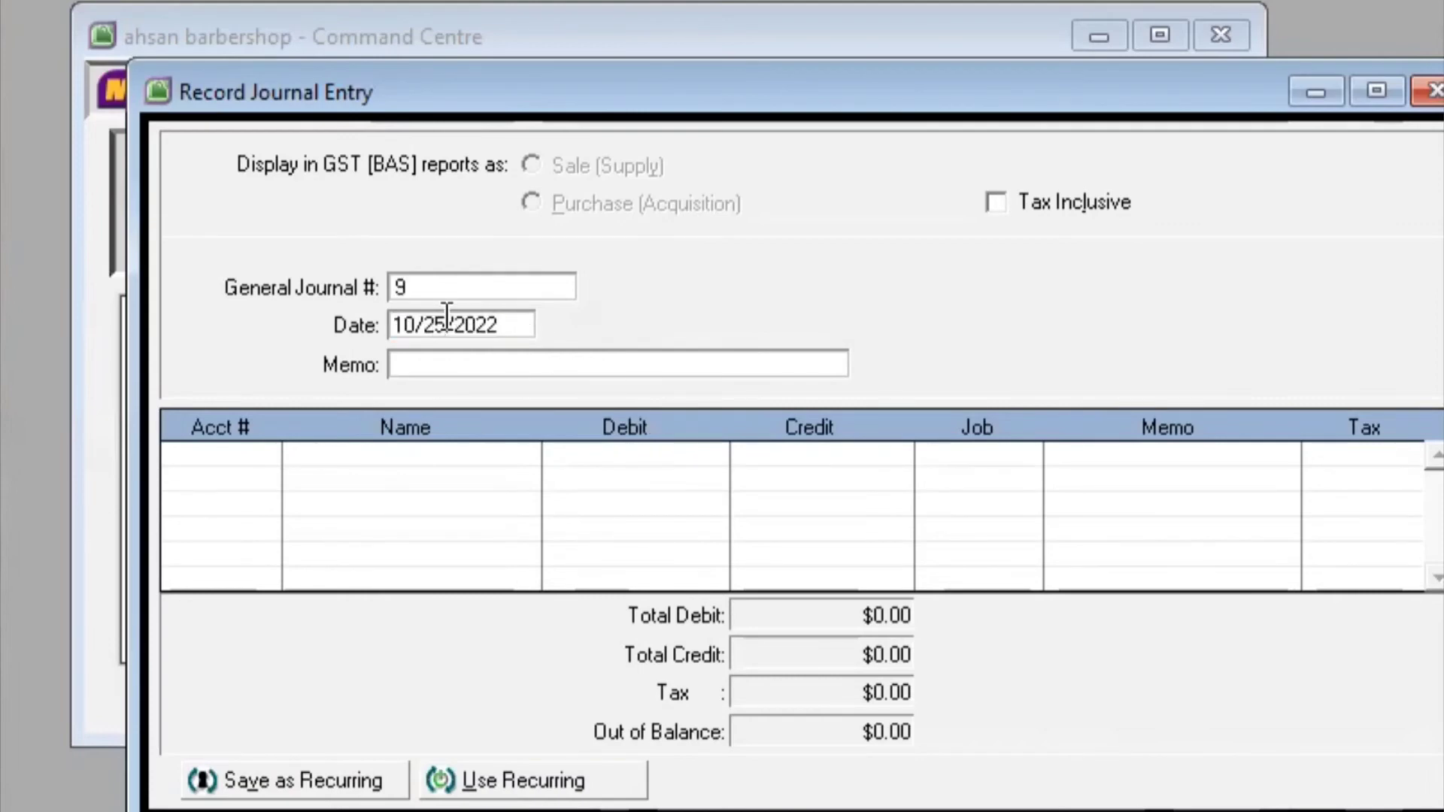
left_click(470, 371)
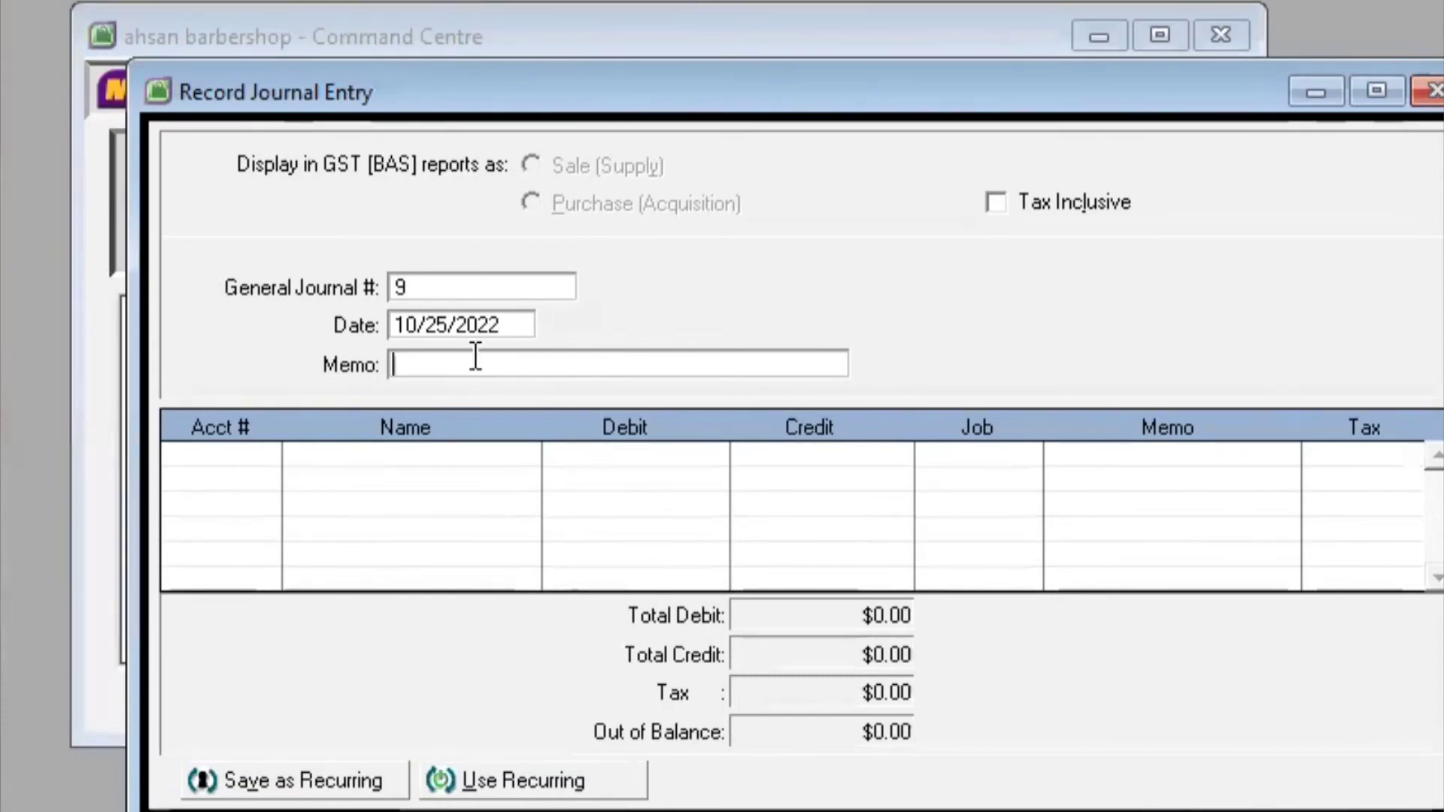
type("Pen")
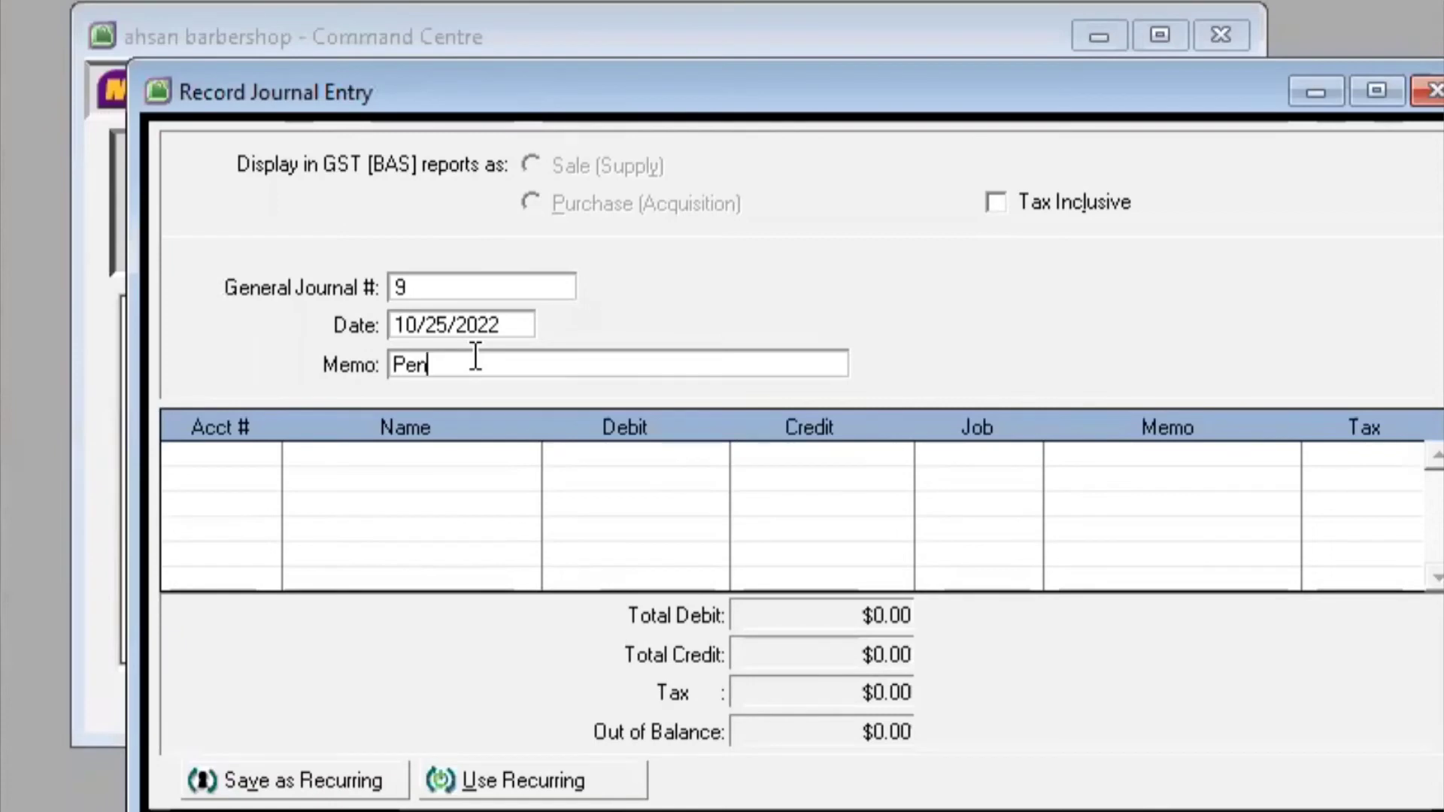
type("dapatan ")
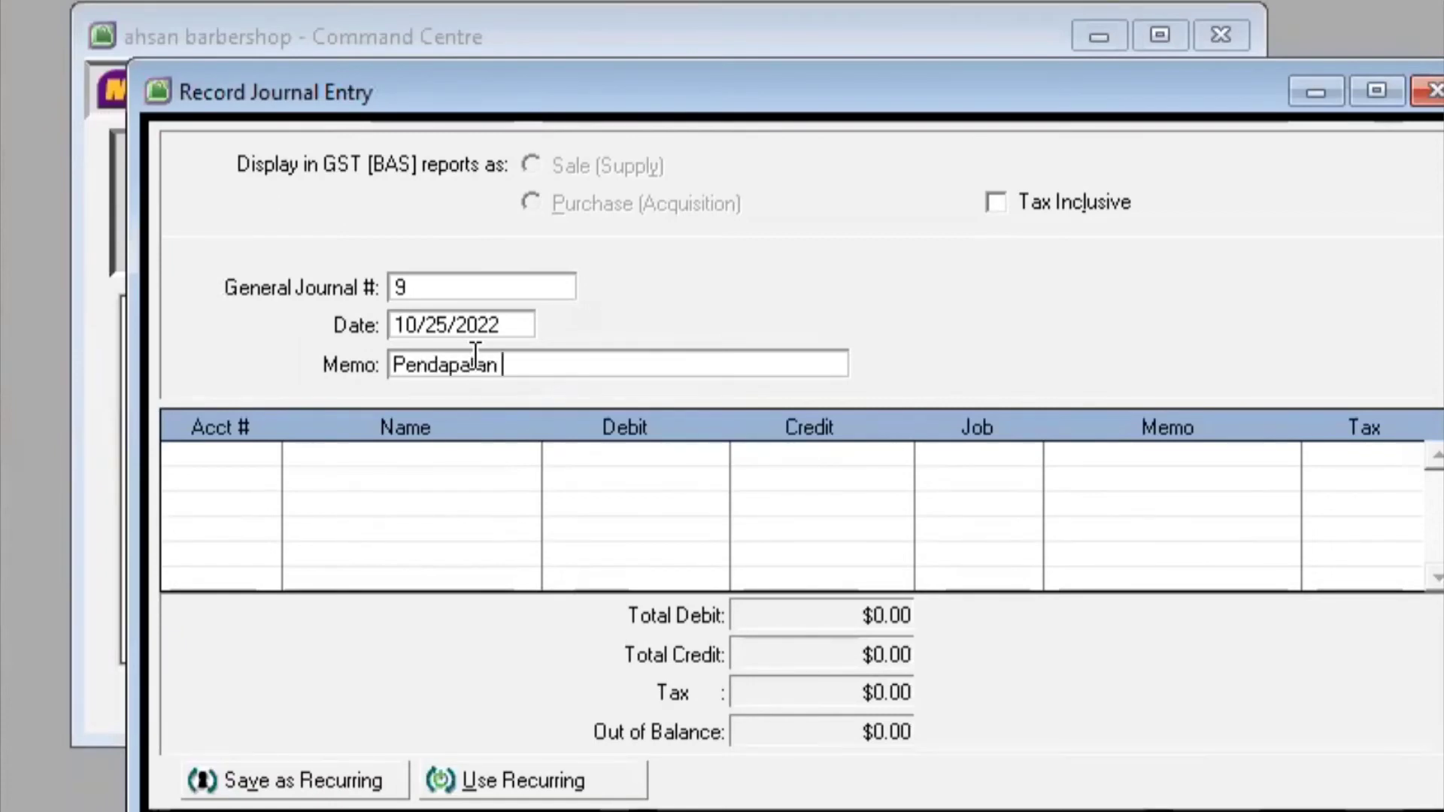
type("Jasa")
key("Tab")
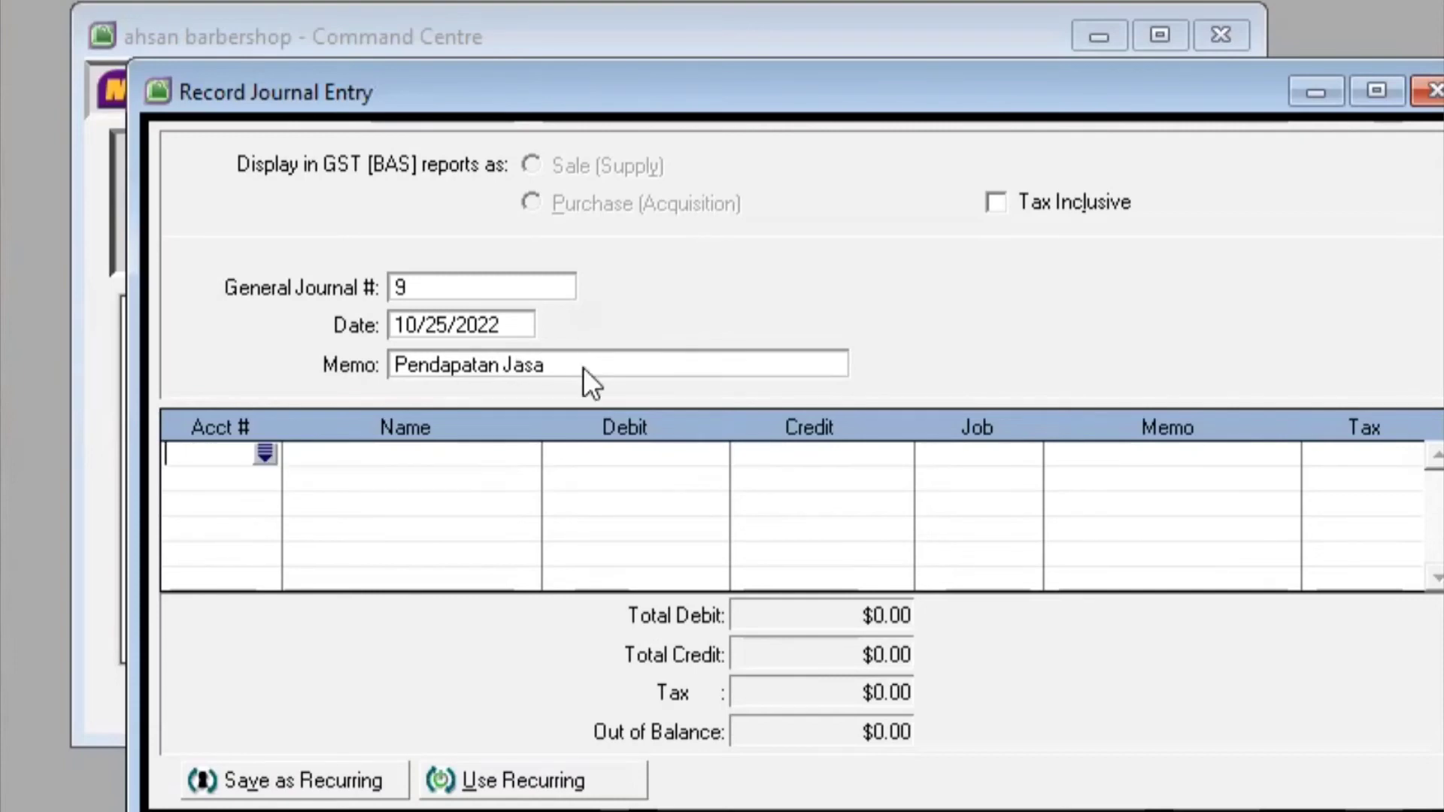
Debit Kas di bank (1-1102) 1,200,000 on the first journal line
left_click(267, 453)
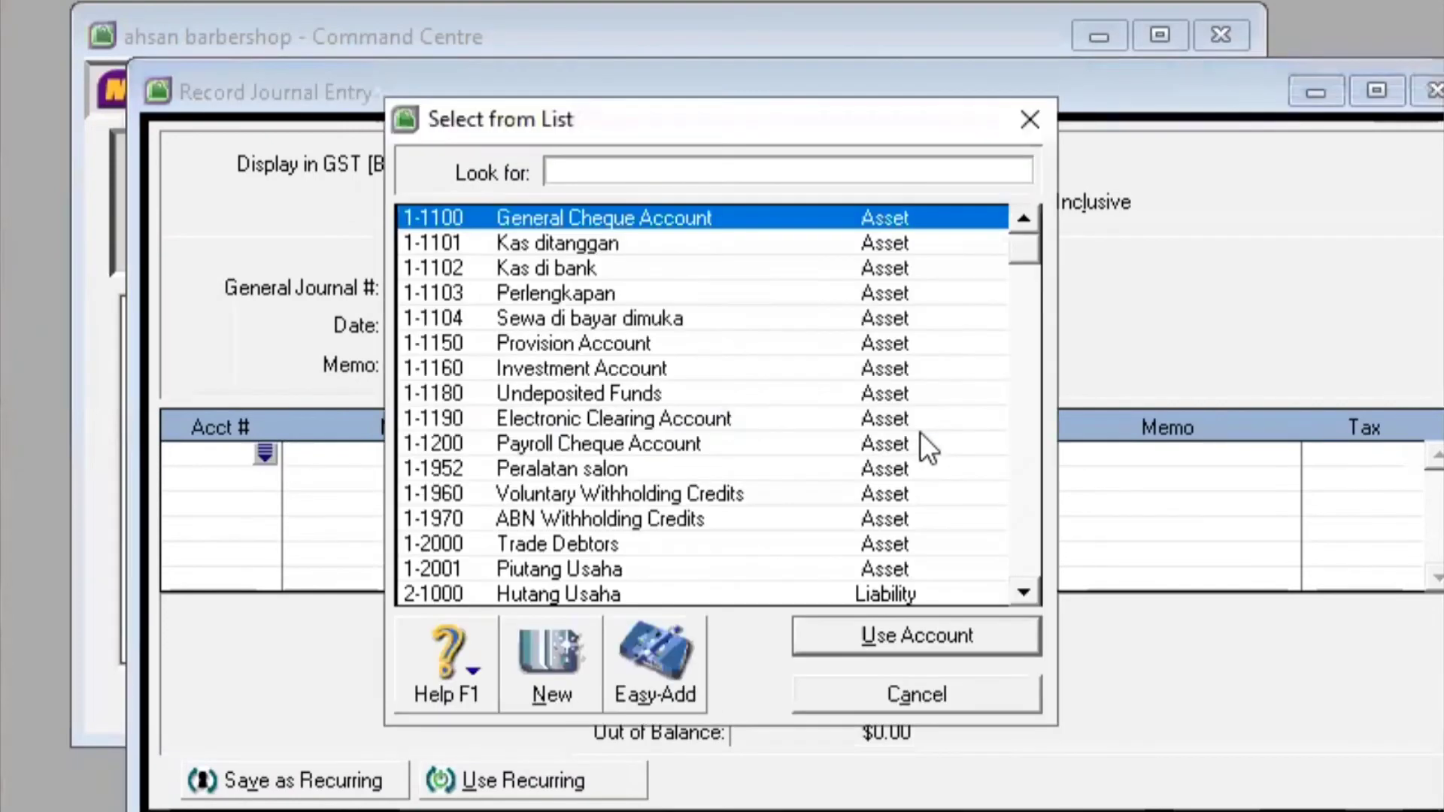
left_click(693, 261)
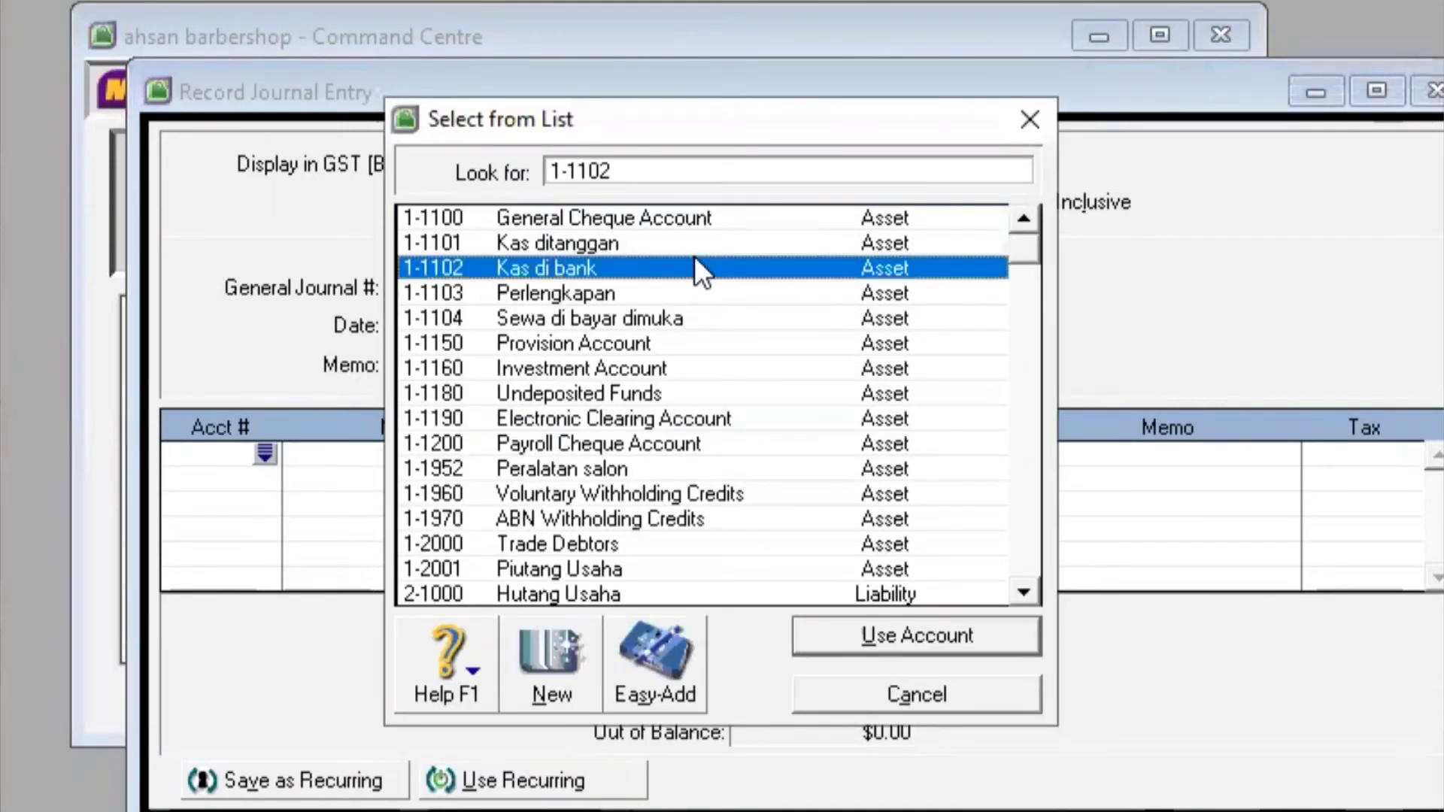
left_click(873, 633)
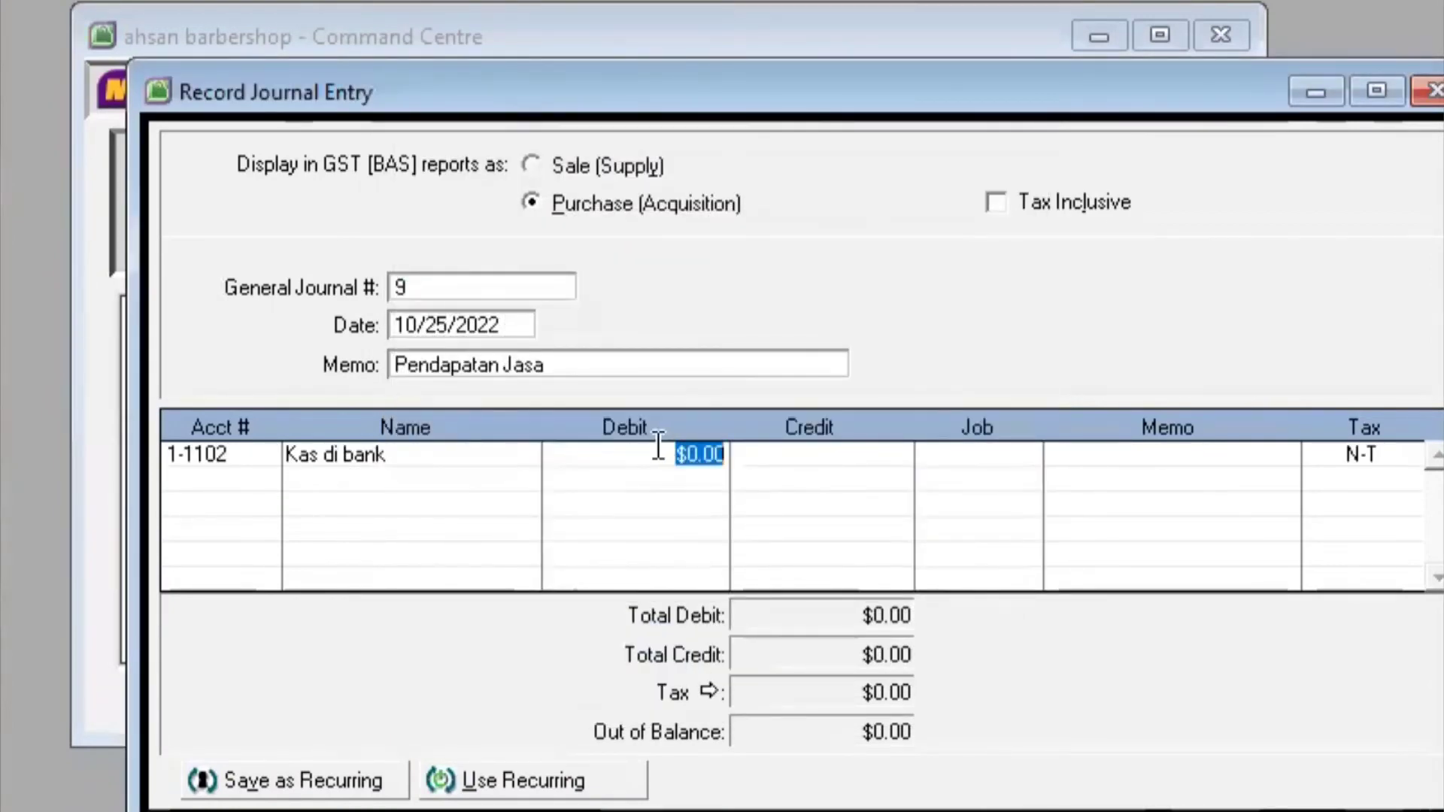
left_click(724, 453)
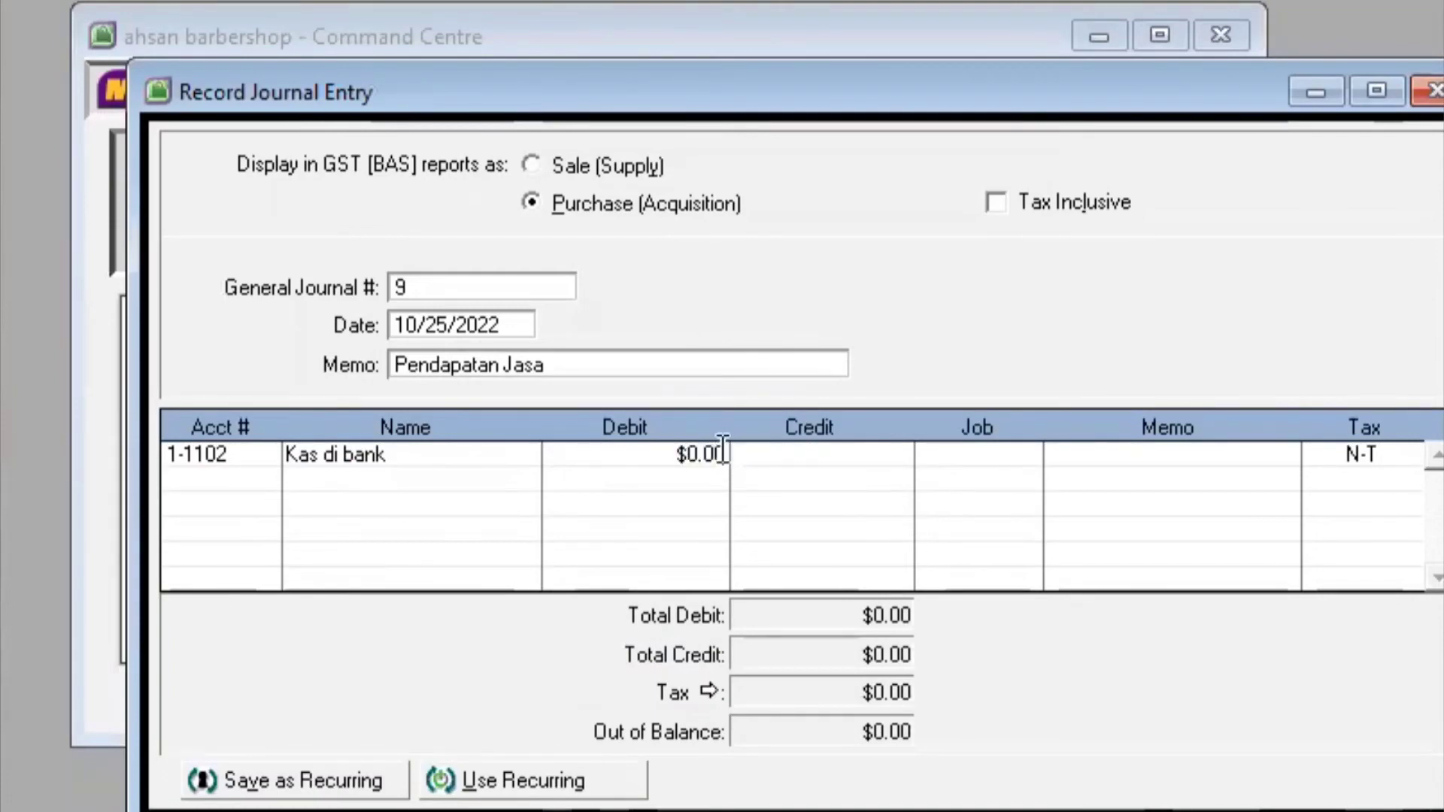
key("BackSpace")
key("BackSpace")
key("BackSpace")
key("BackSpace")
key("BackSpace")
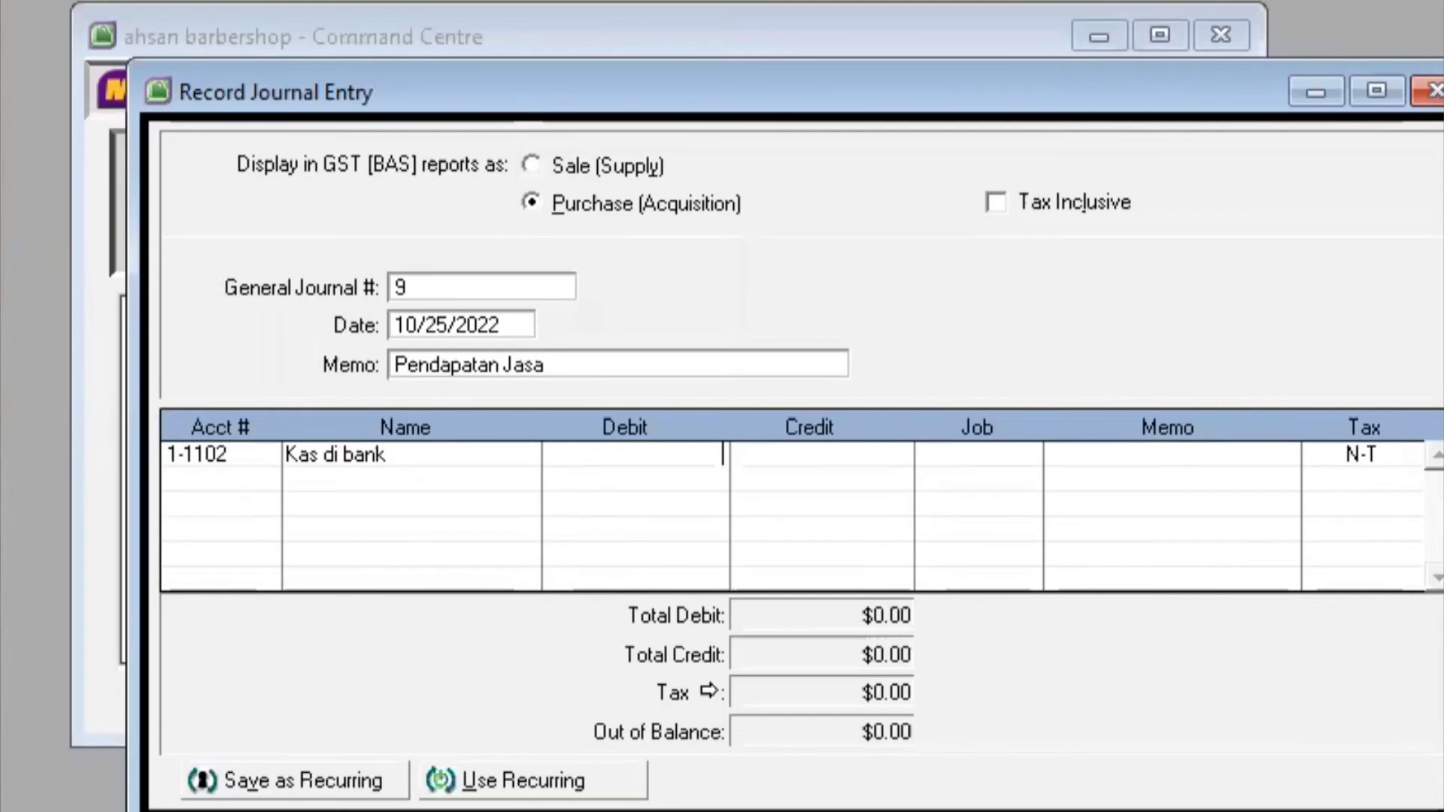
type("1200000")
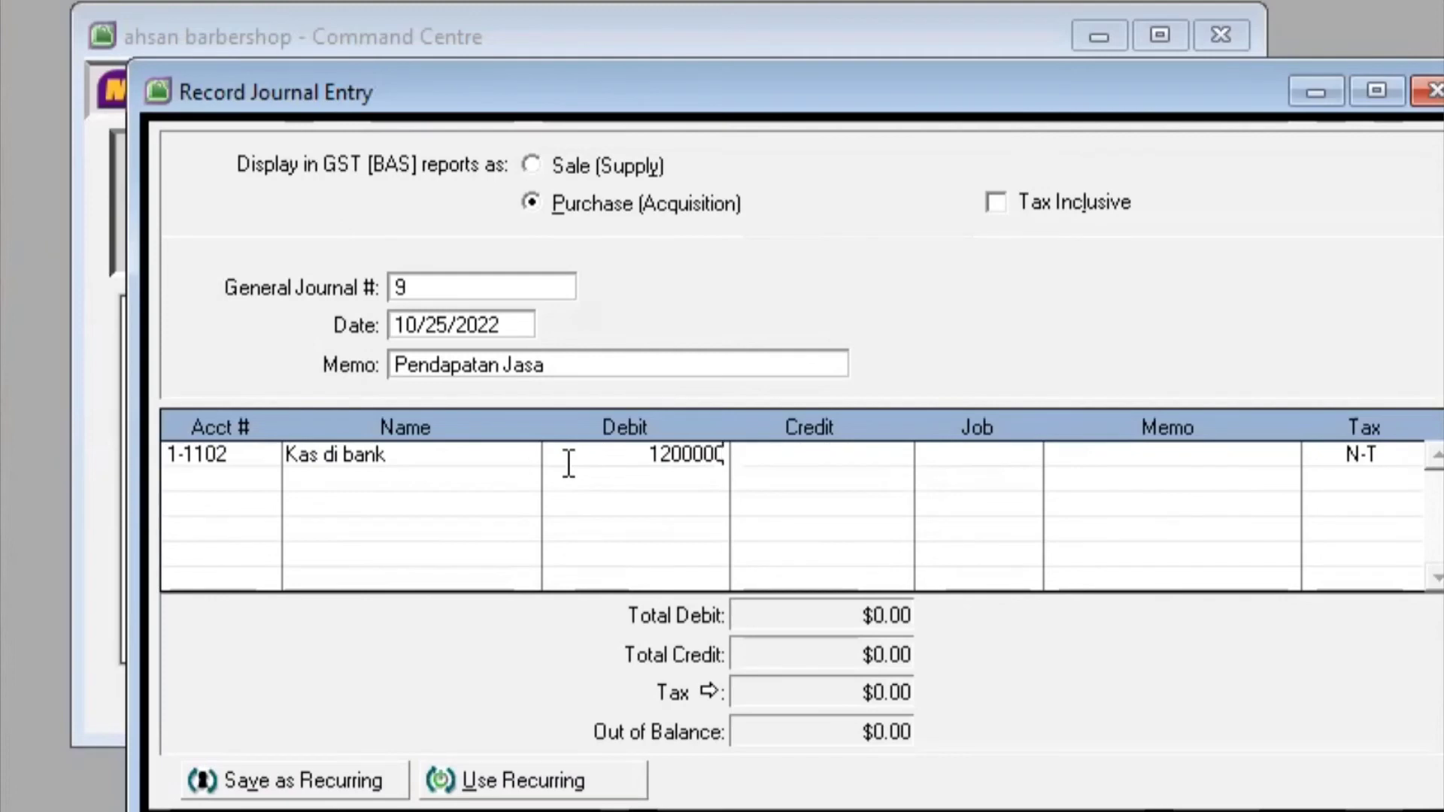
key("Return")
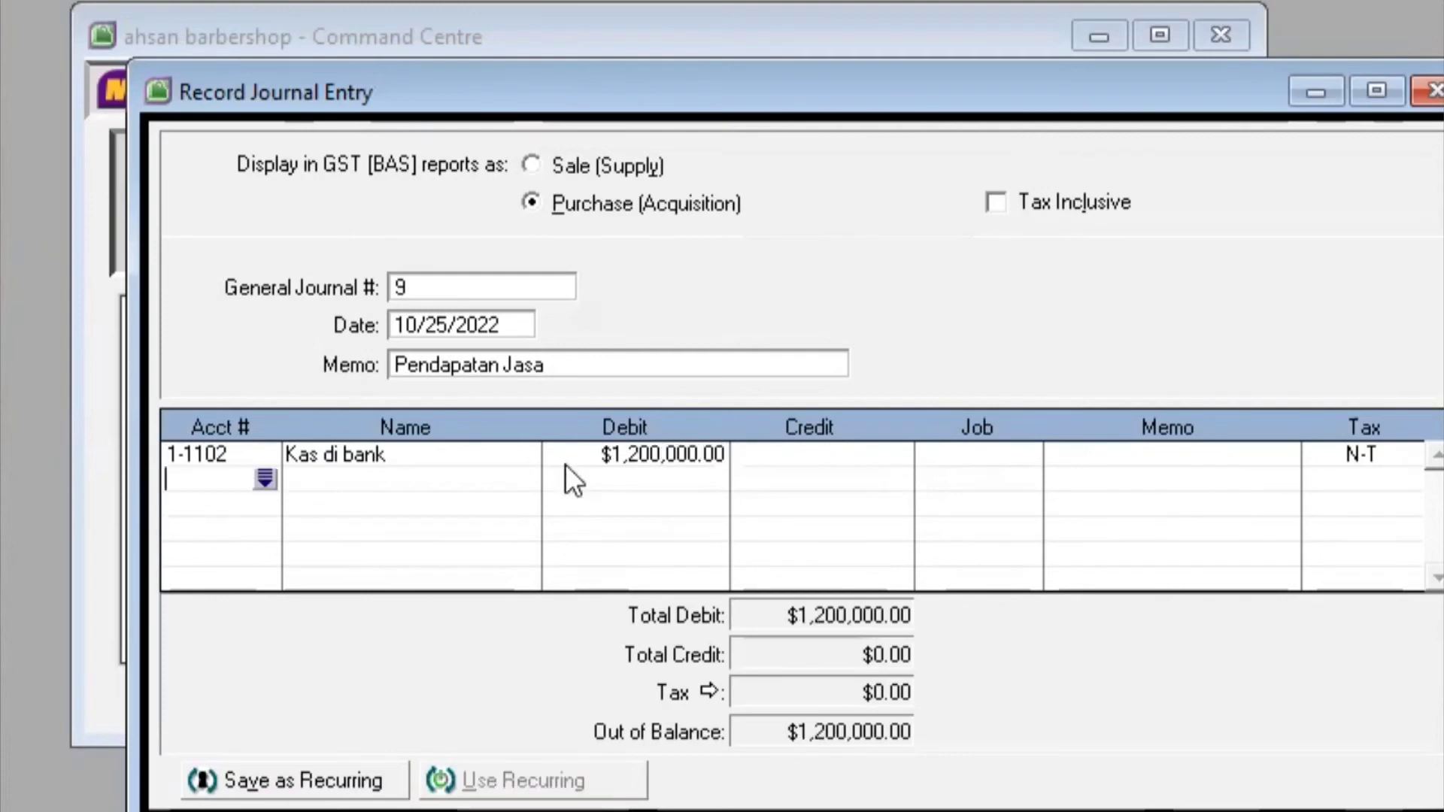
Credit Pendapatan Jasa 1,200,000 on the second line and record the entry
left_click(265, 477)
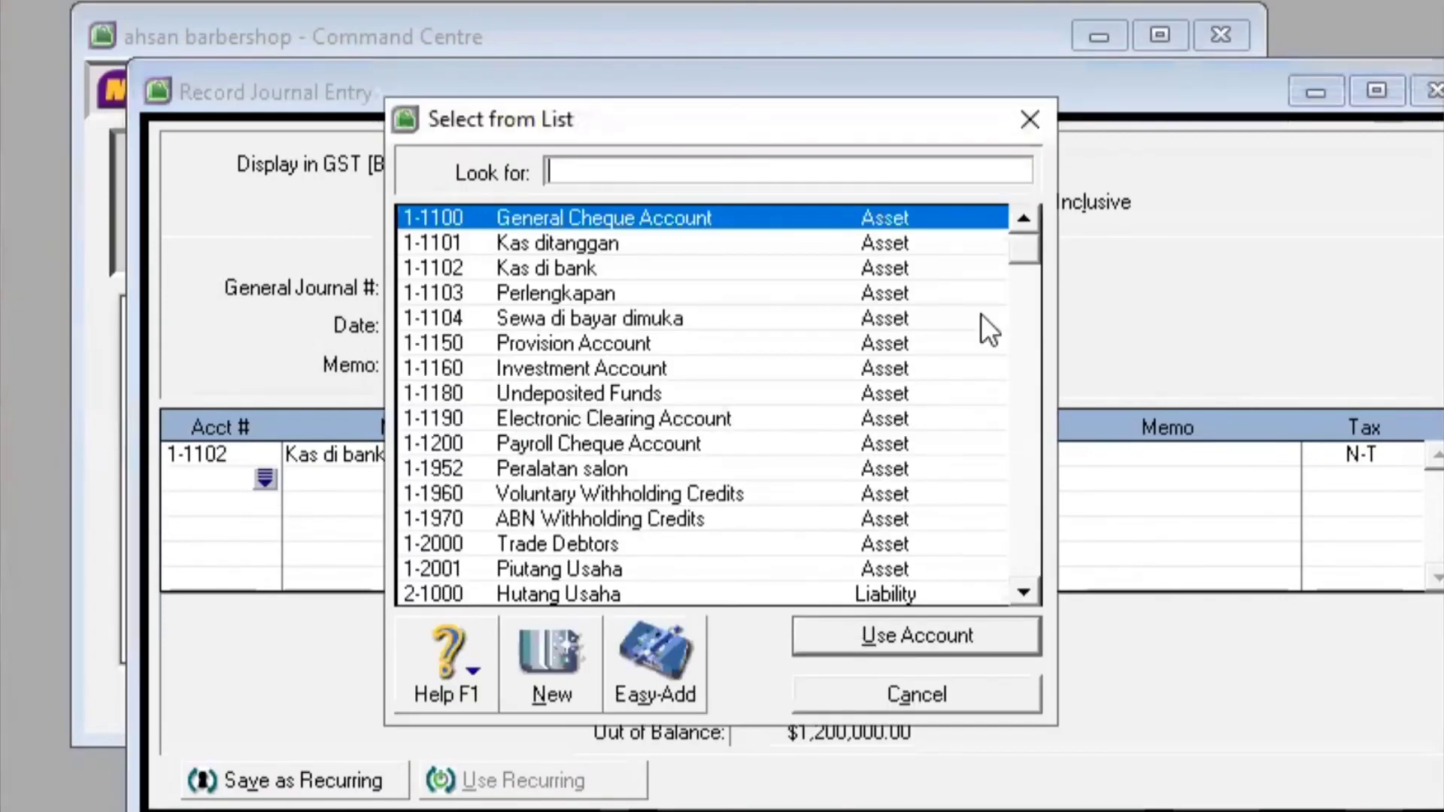
left_click_drag(1023, 242, 1020, 495)
type("2-3080")
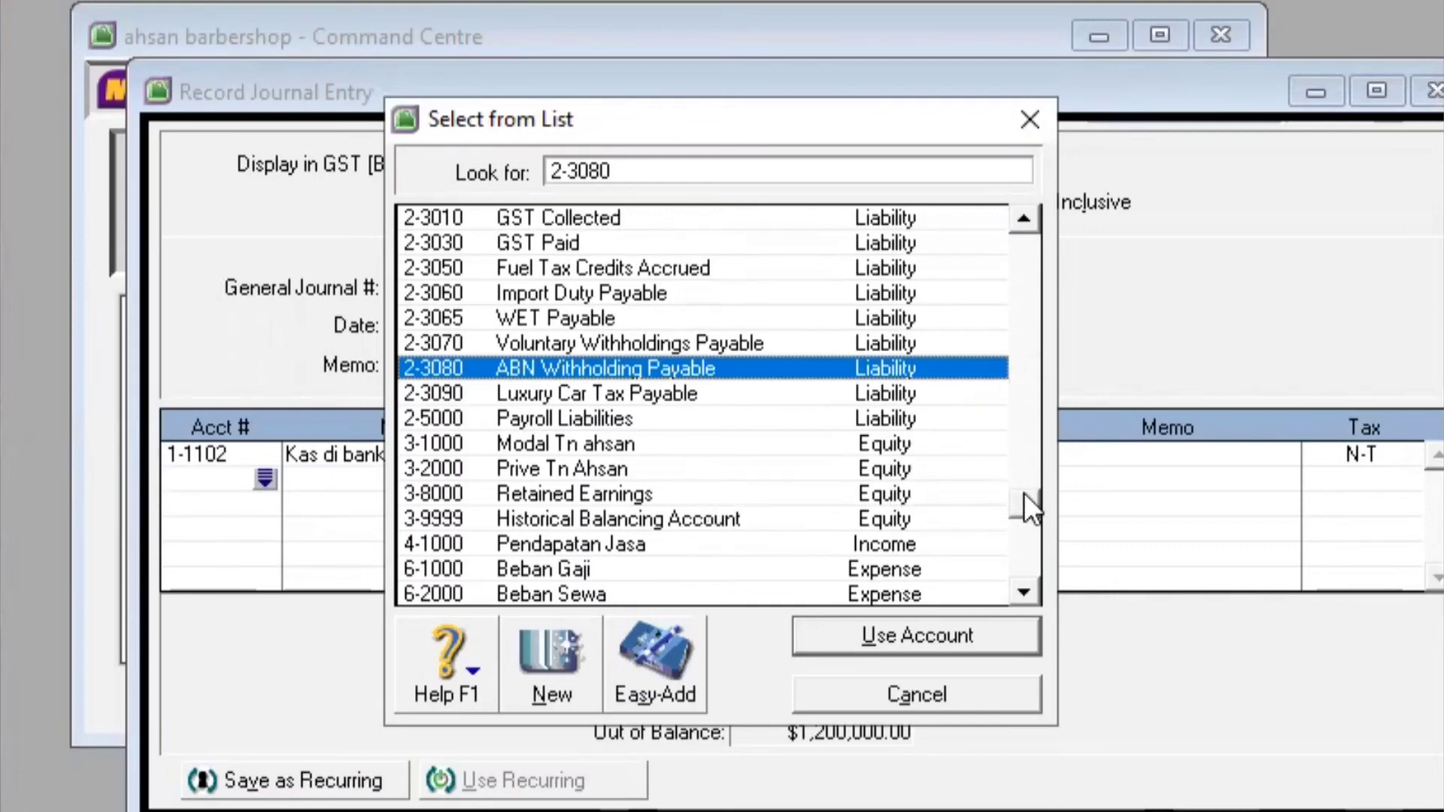
left_click(816, 545)
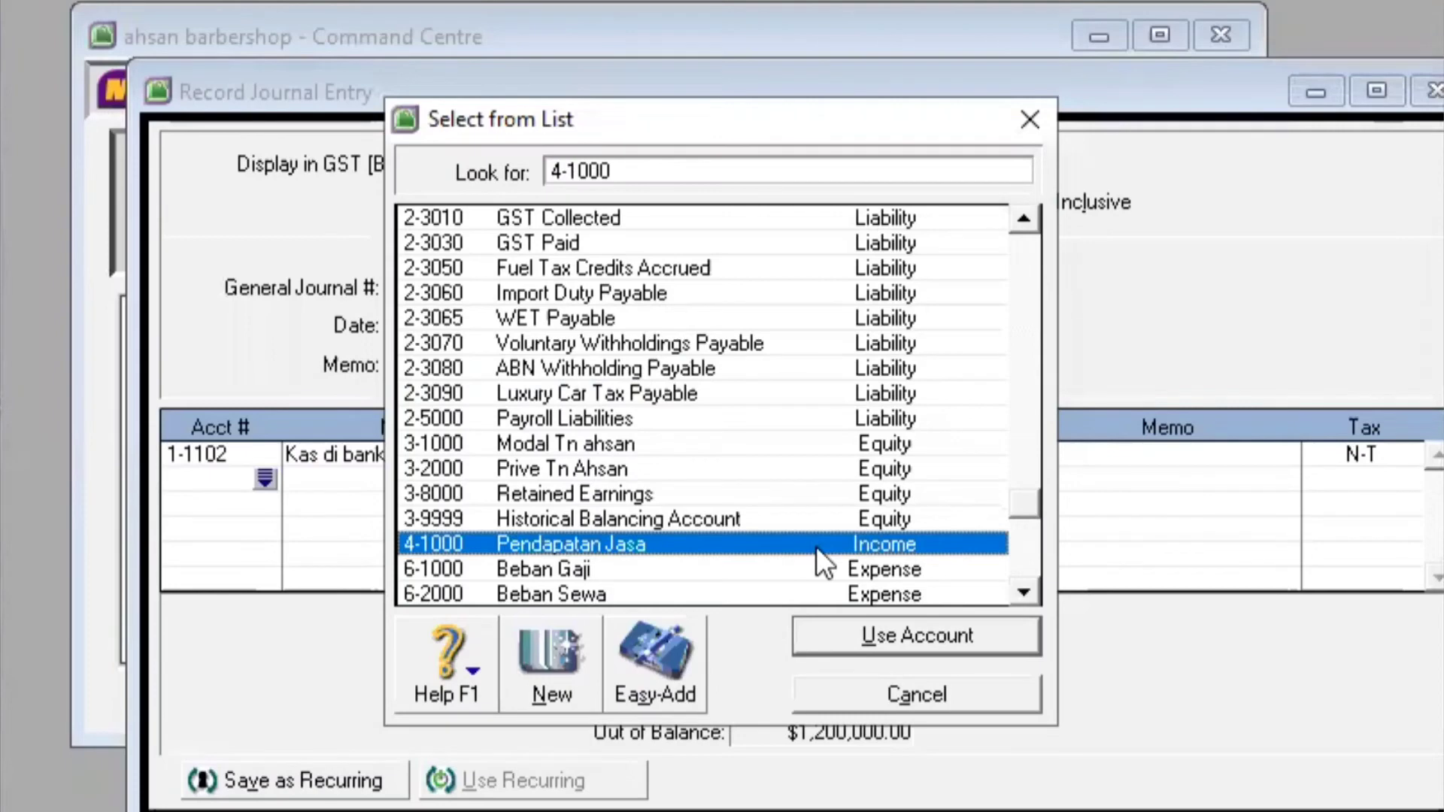
left_click(871, 634)
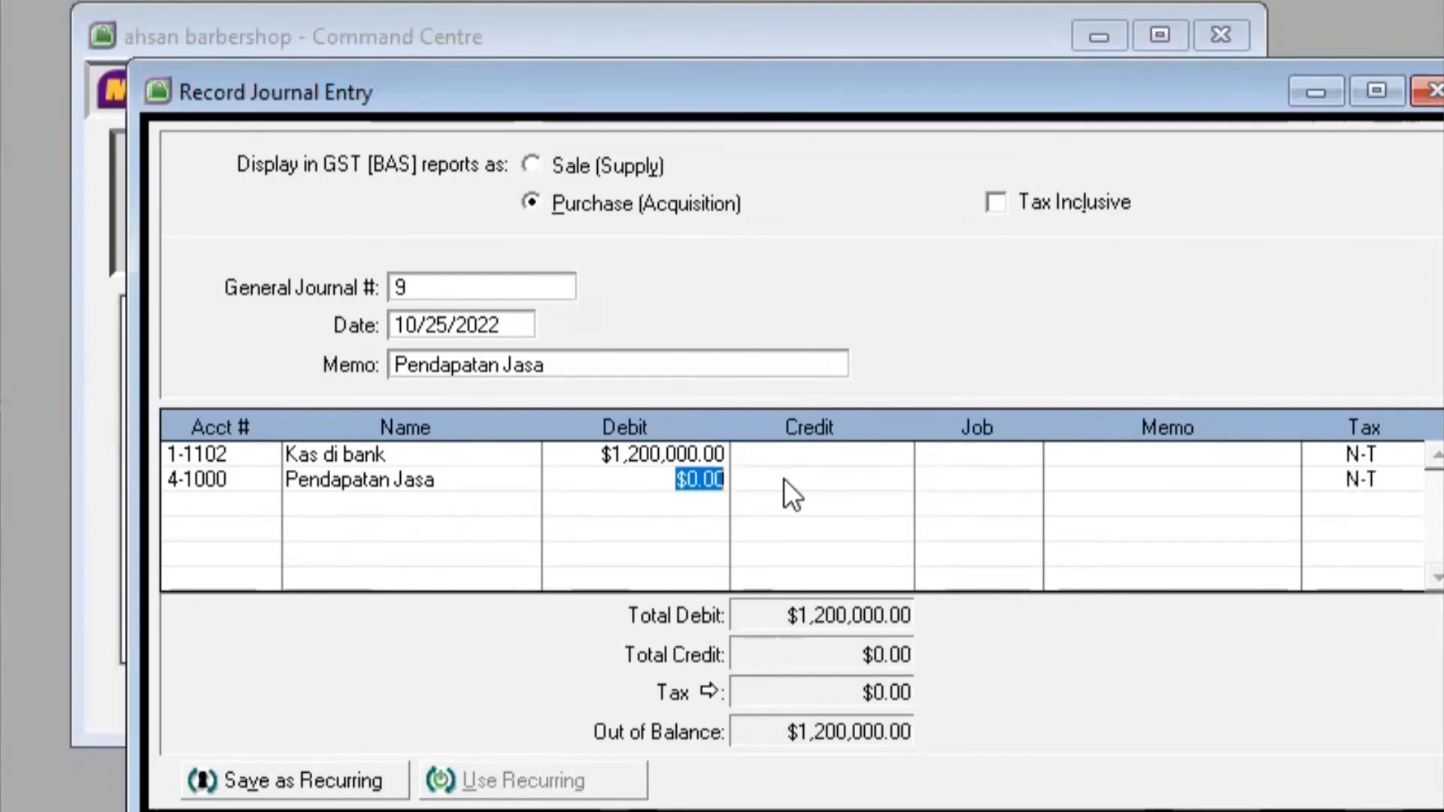
left_click(784, 478)
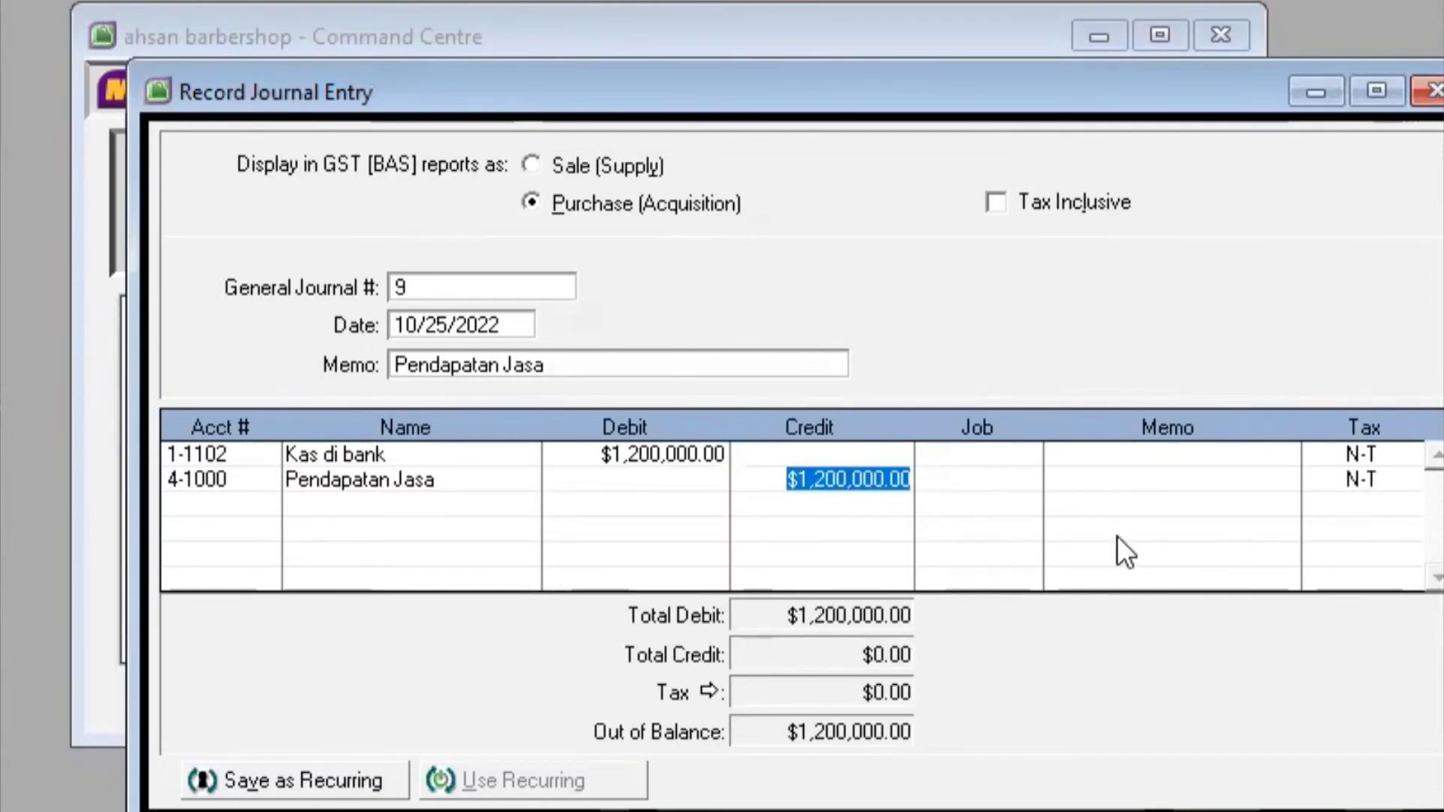
key("Return")
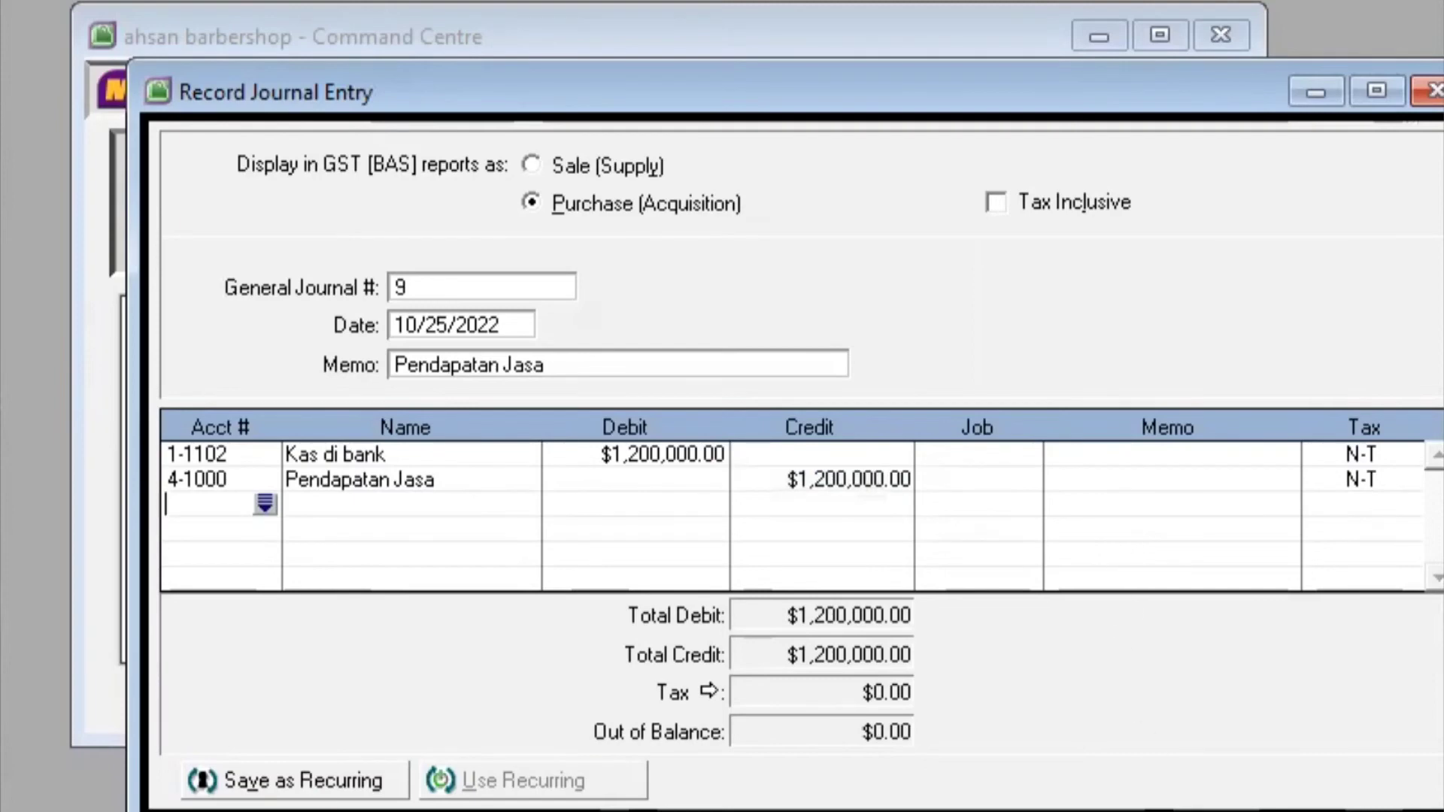
key("Return")
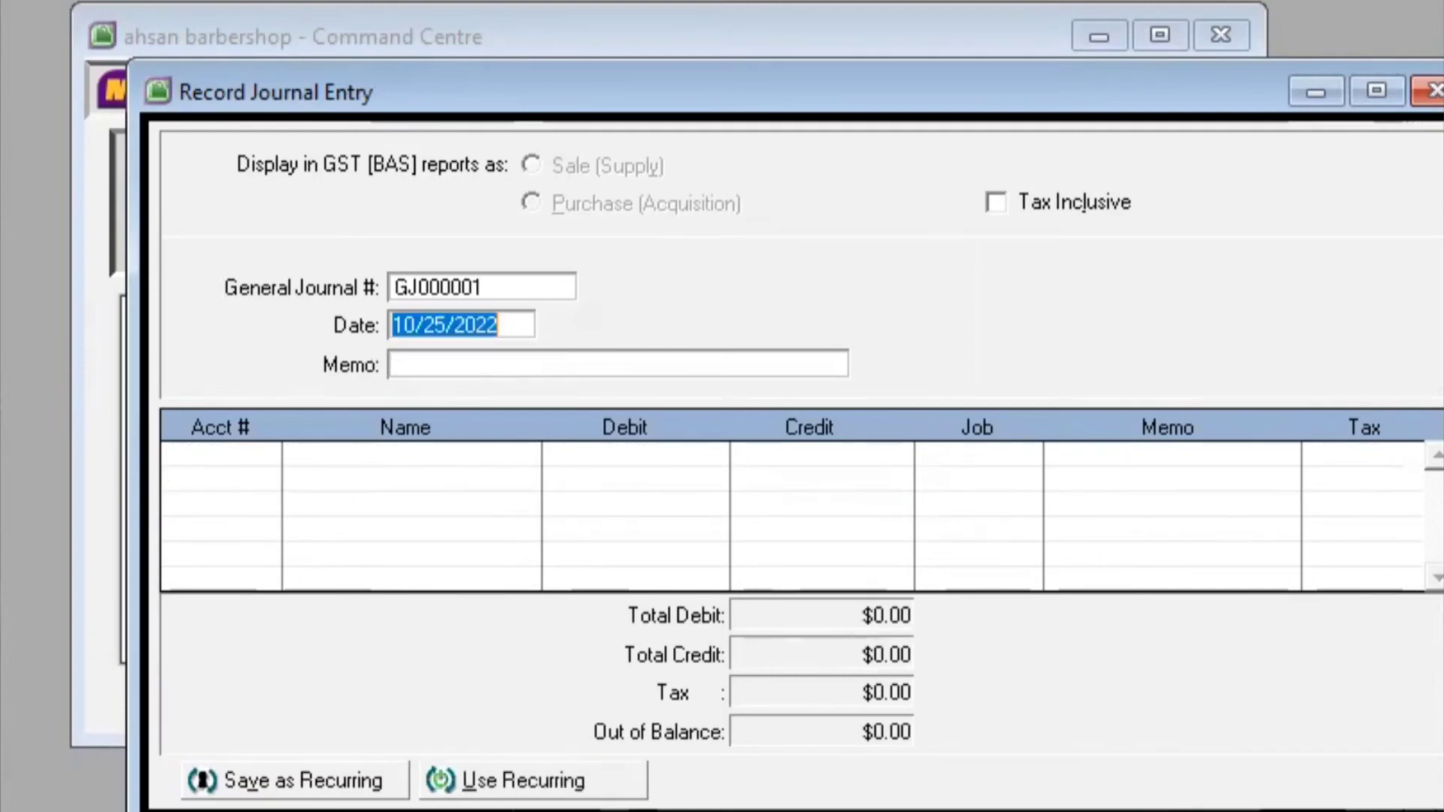
Renumber the new entry to 10 and change its date to 10/27/2022
left_click(525, 288)
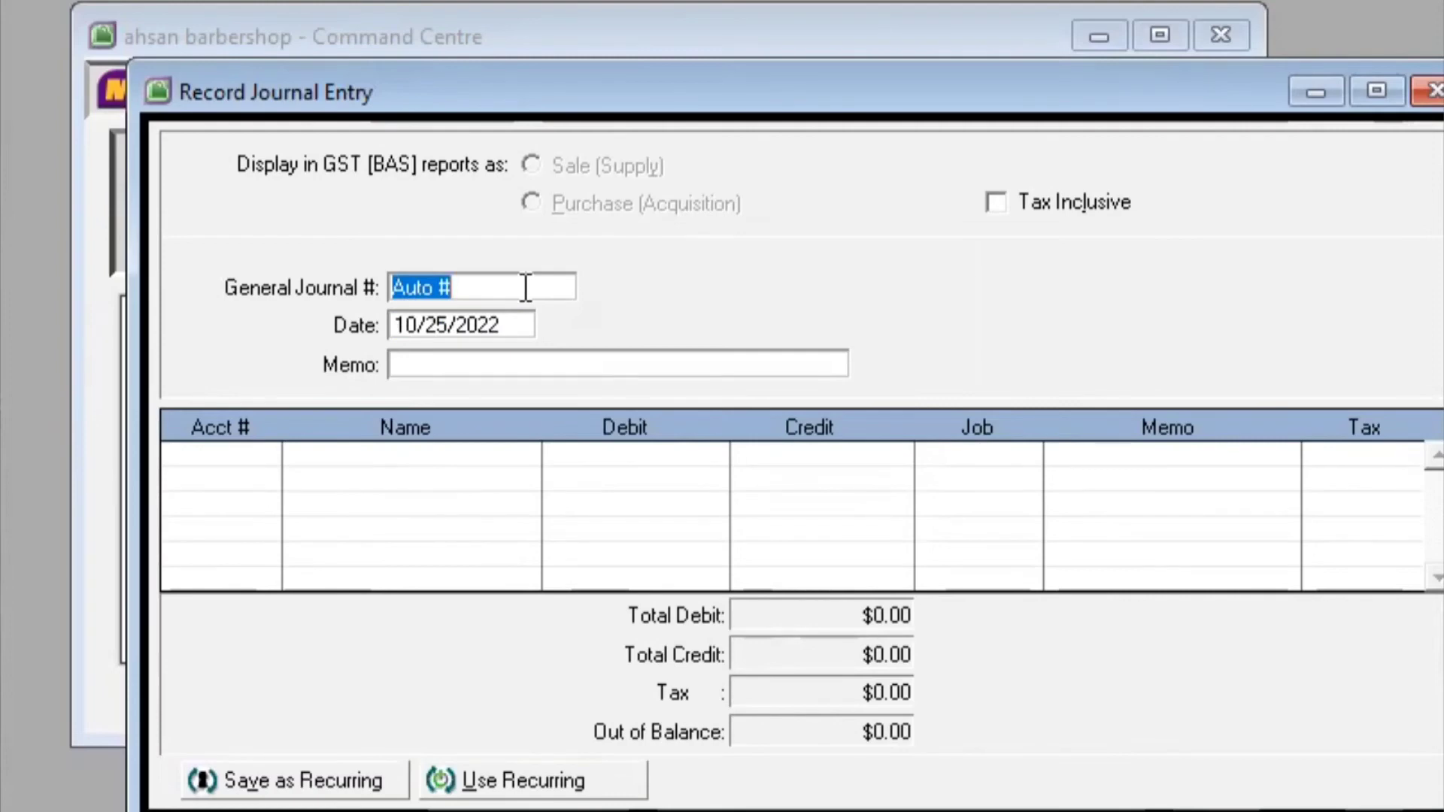
type("10")
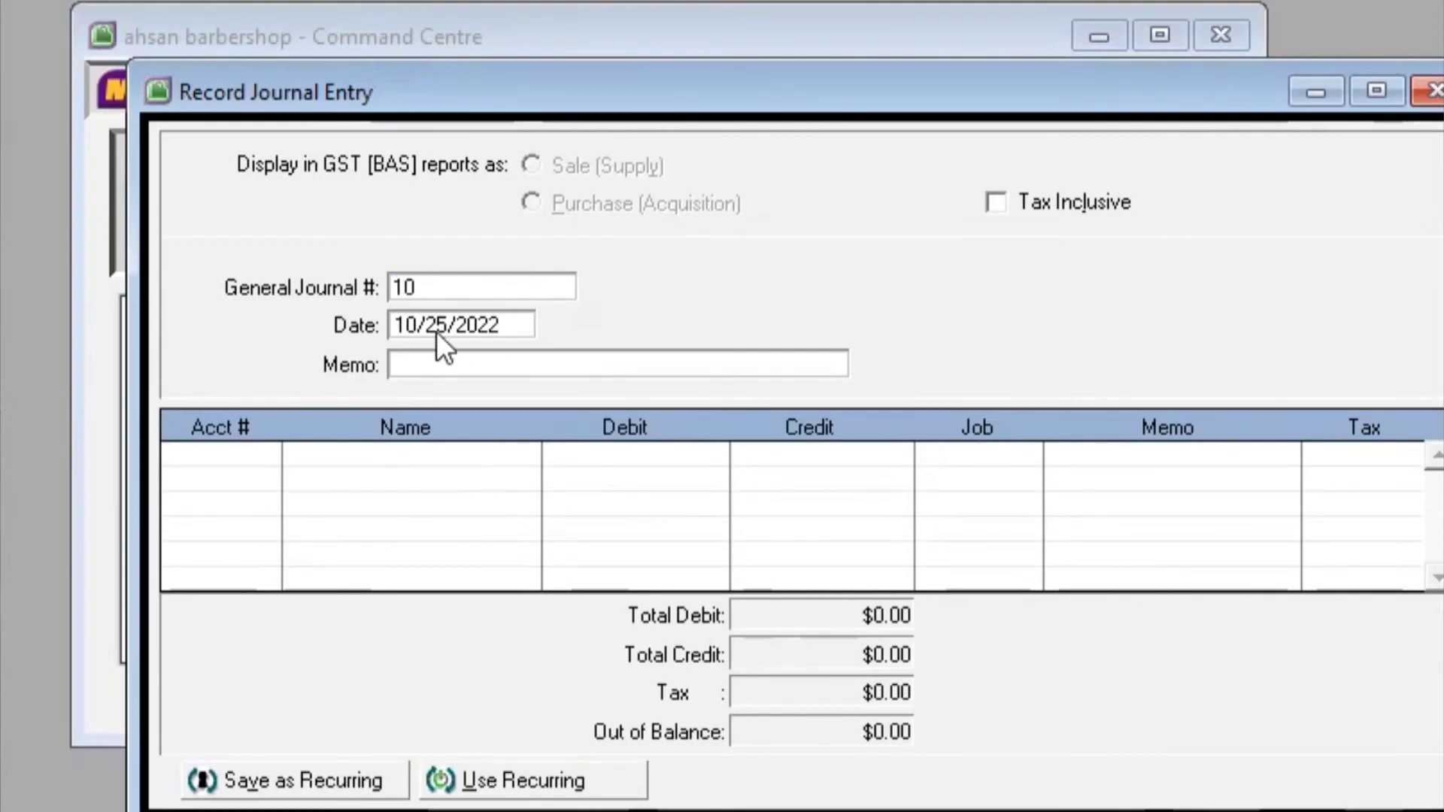
left_click(439, 331)
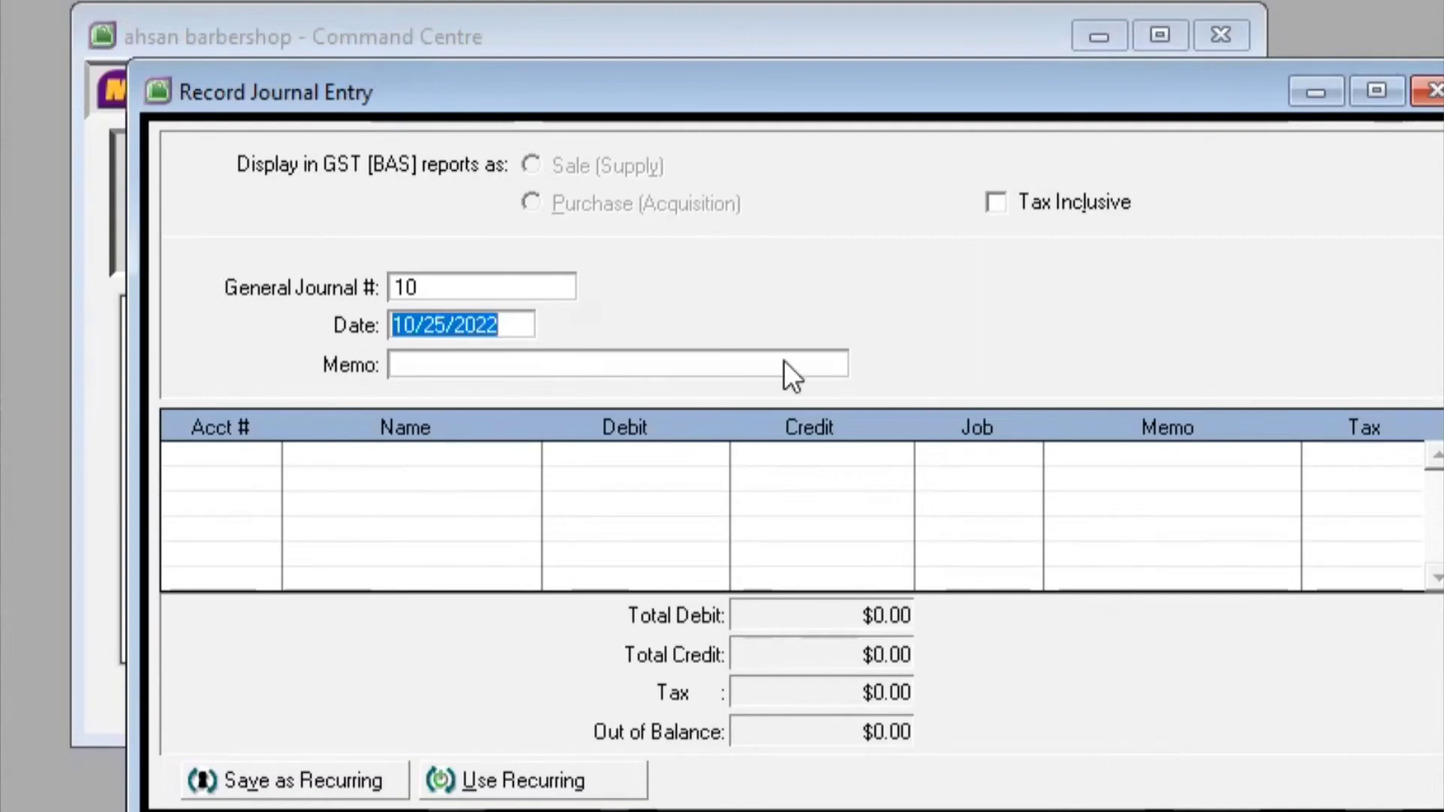
left_click(448, 318)
key("BackSpace")
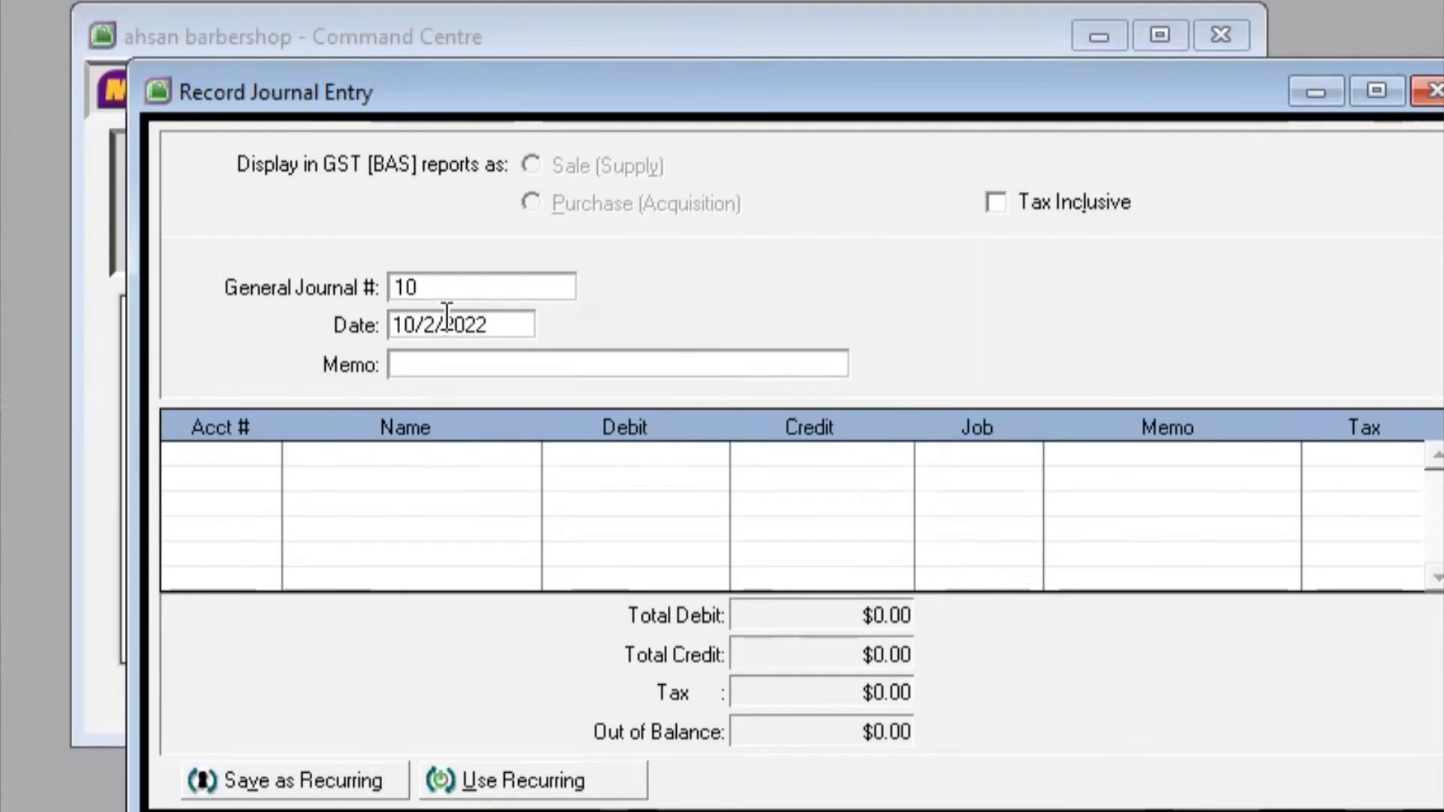
type("7")
Enter the memo 'Pembelian Peralatan Salon Secara Tunai', correcting a typo
left_click(461, 362)
type("Pembvbelian")
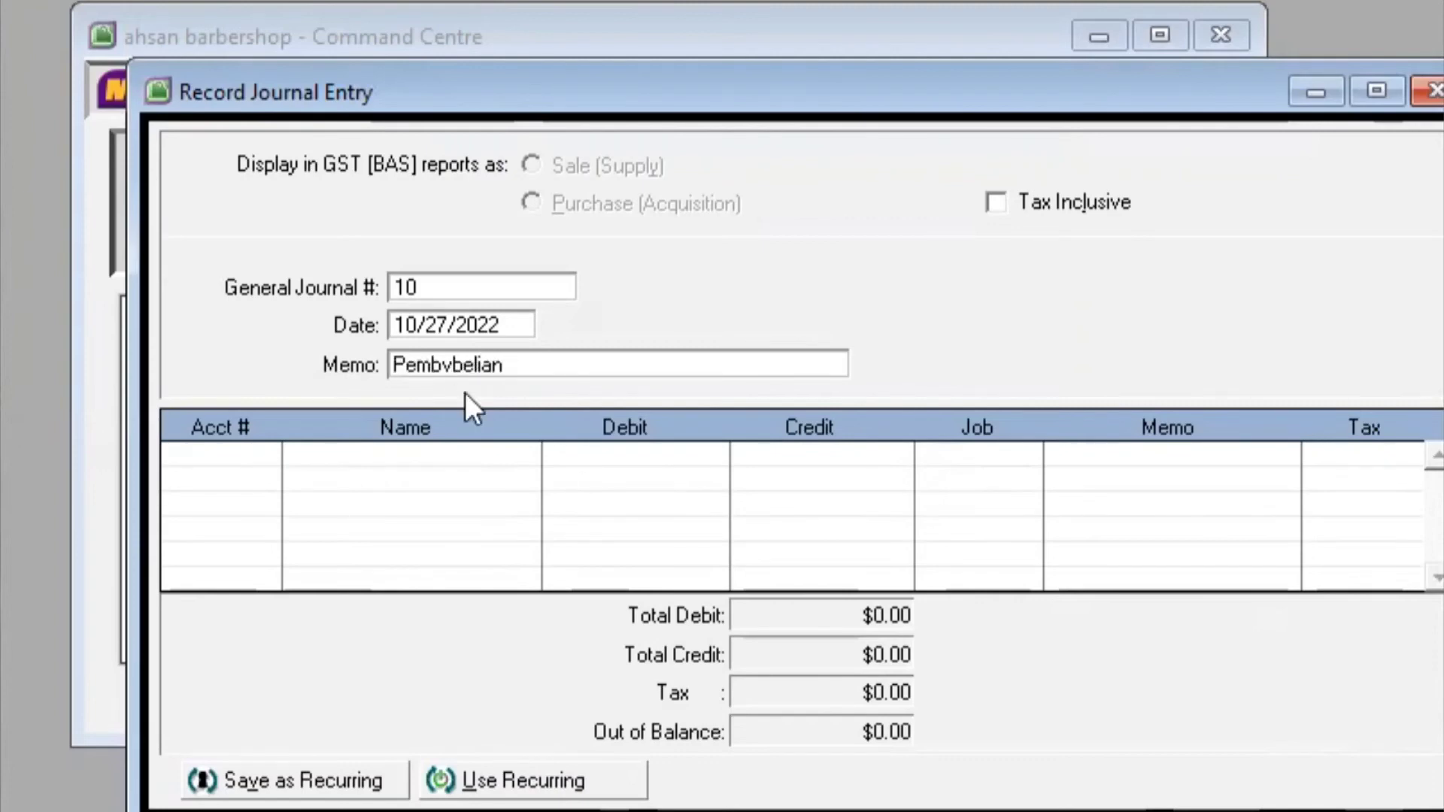
left_click(449, 353)
key("BackSpace")
key("BackSpace")
left_click(483, 364)
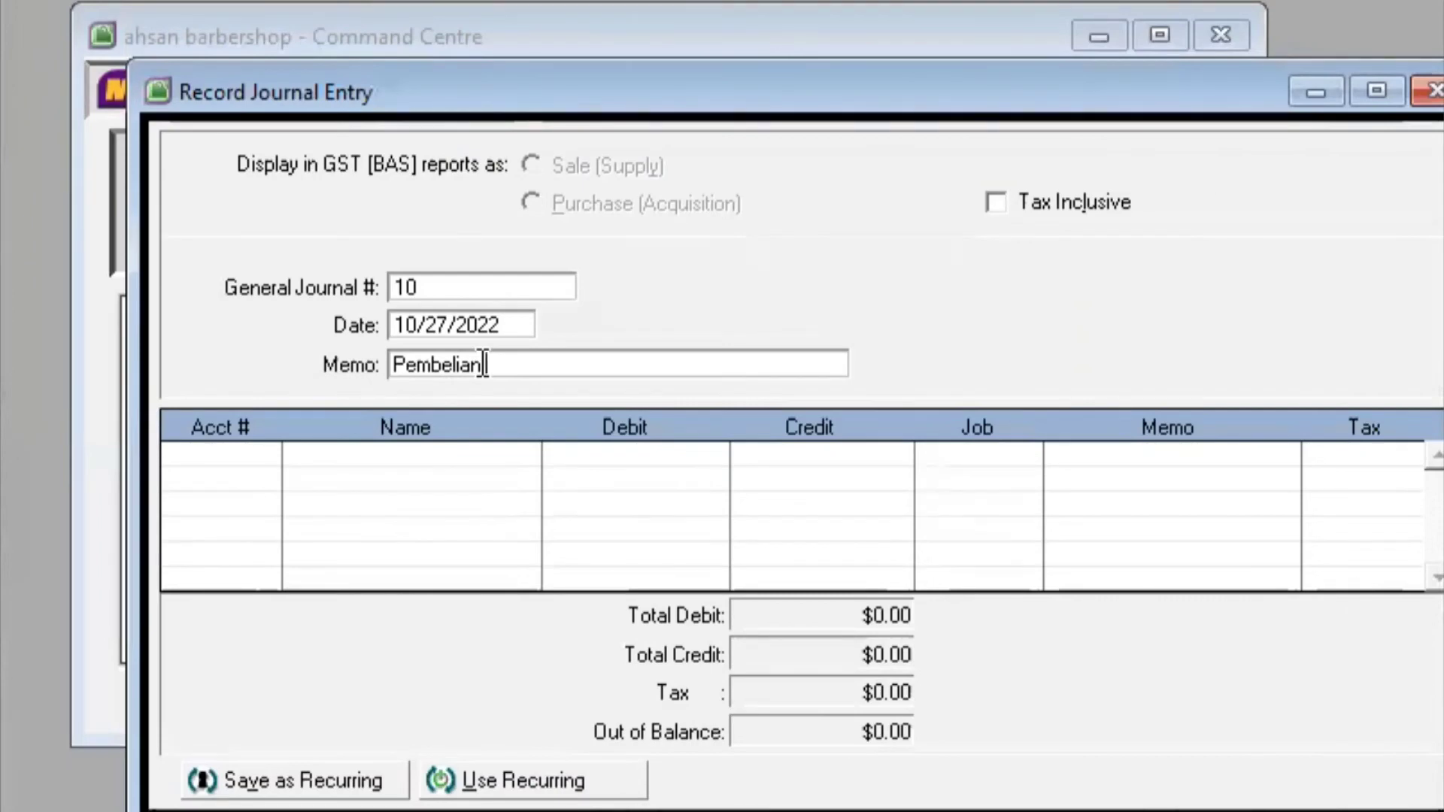
type("Pe")
type("ralat")
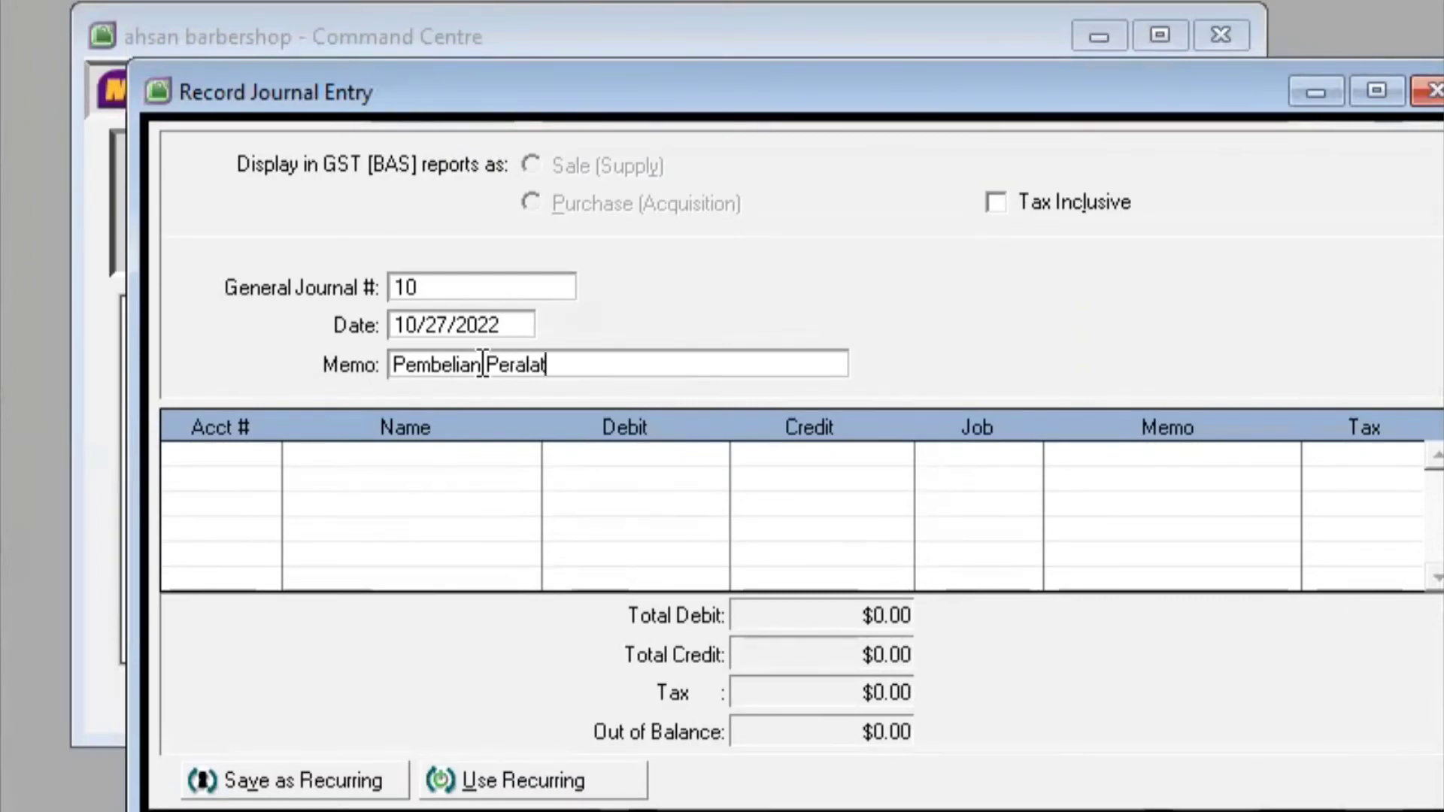
type("an Salon Seca")
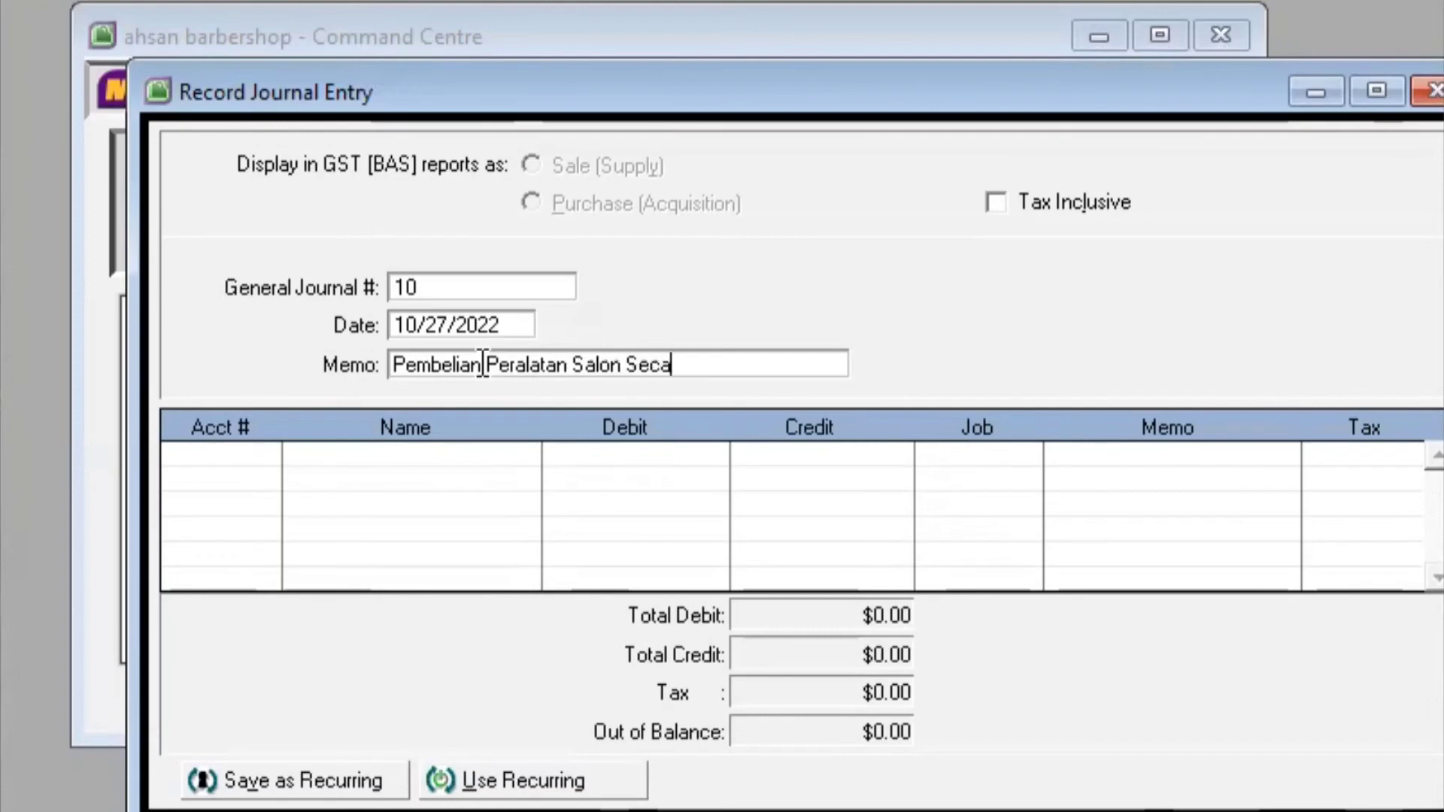
type("ra Tunai")
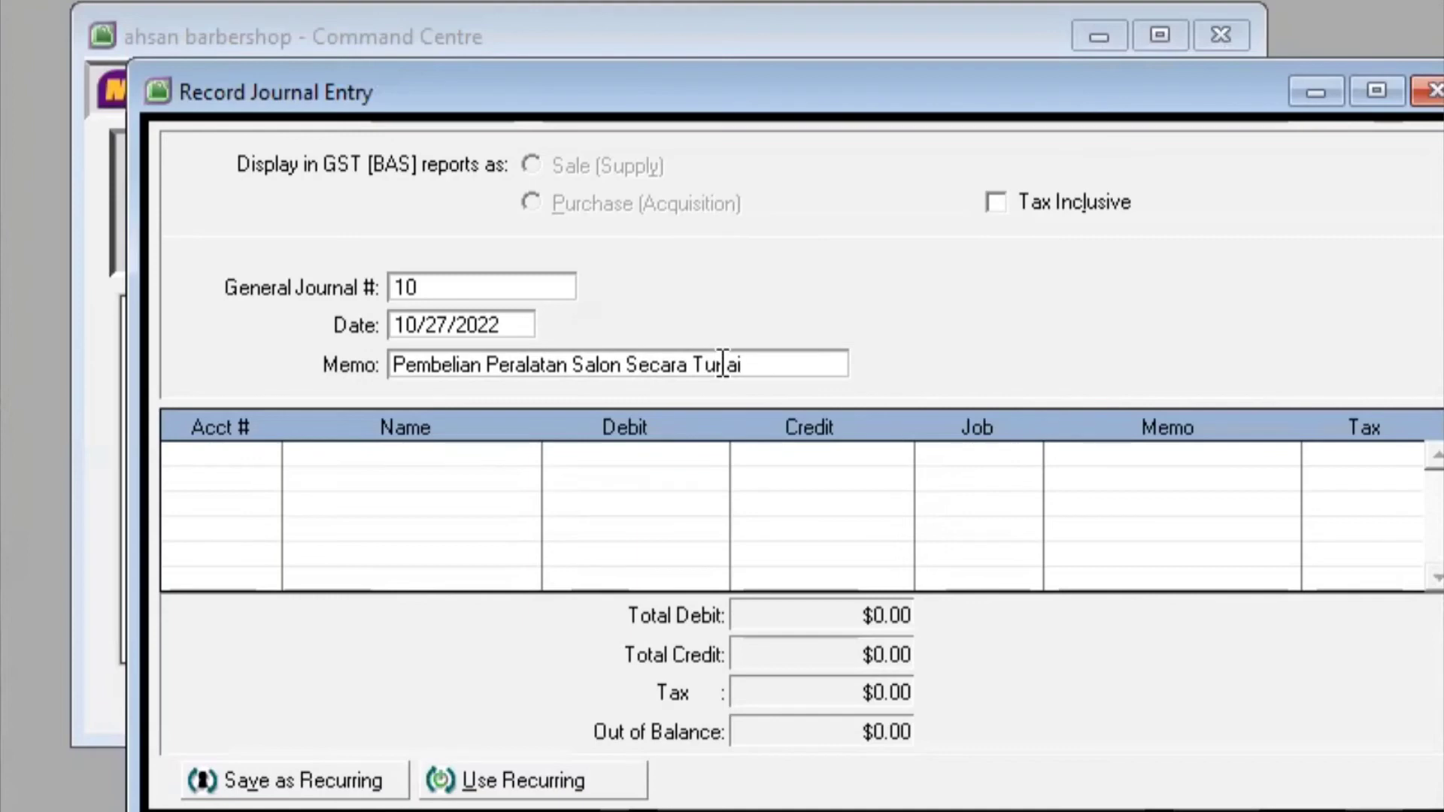
key("Tab")
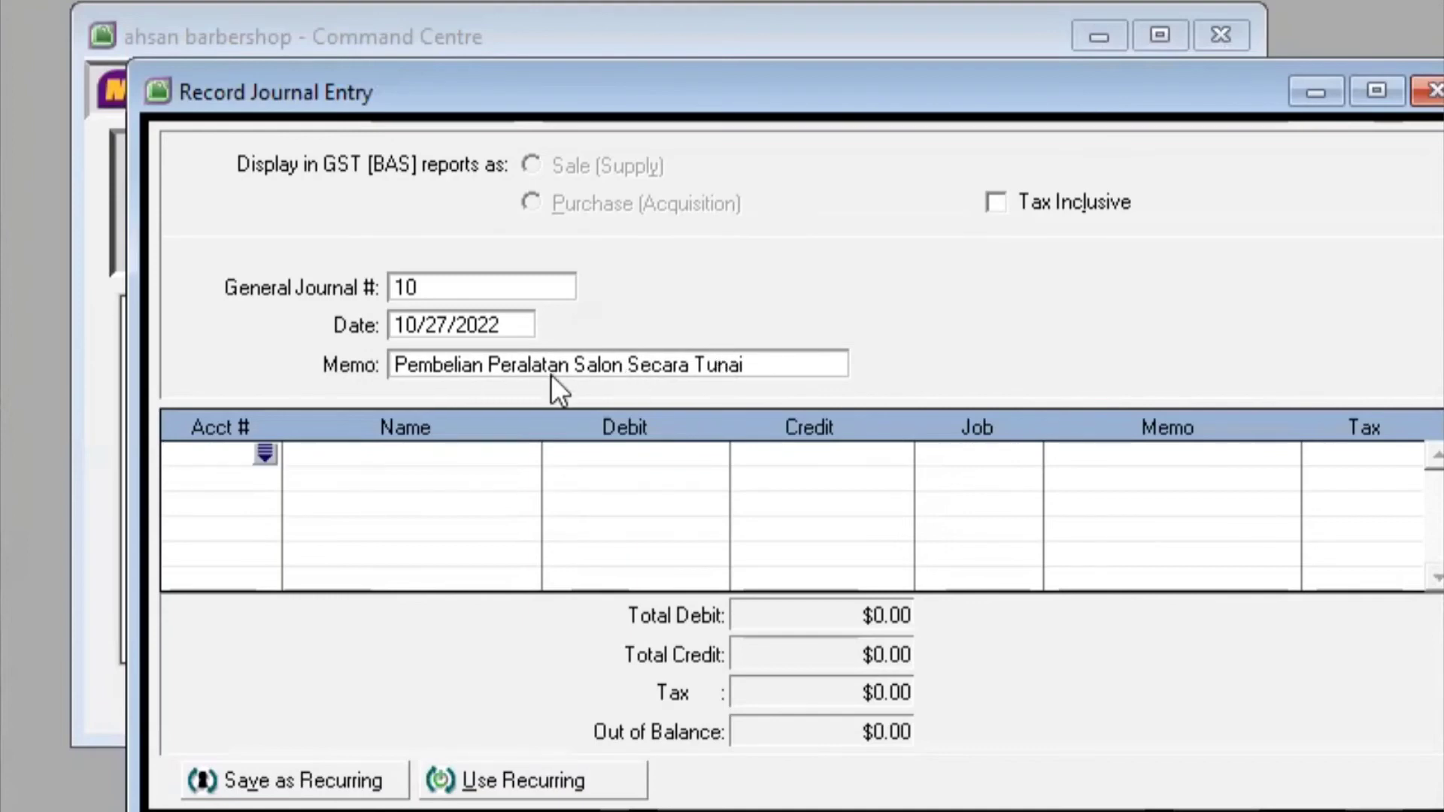
Debit Peralatan salon (1-1952) 900,000 on the first journal line
left_click(264, 453)
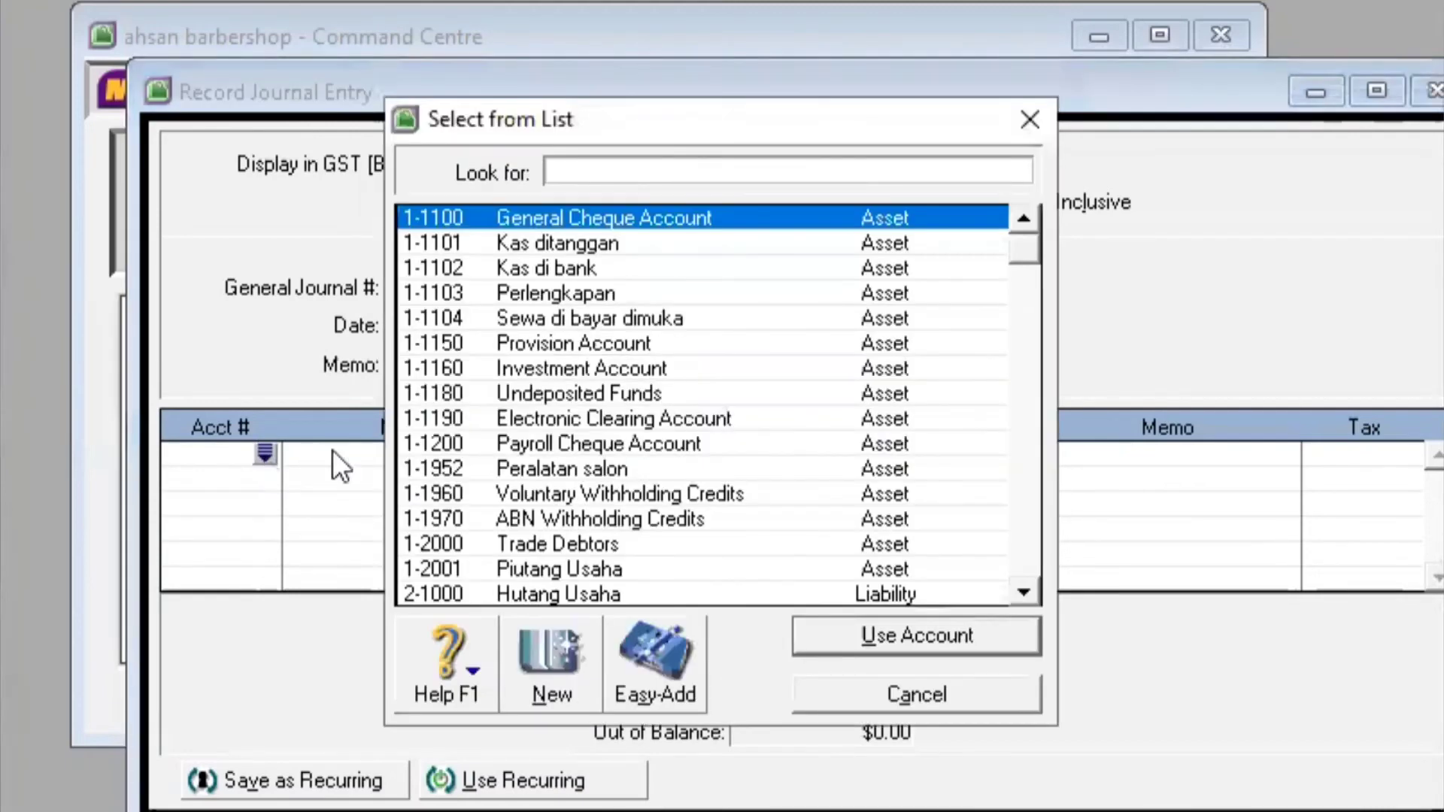
left_click_drag(1031, 251, 1023, 295)
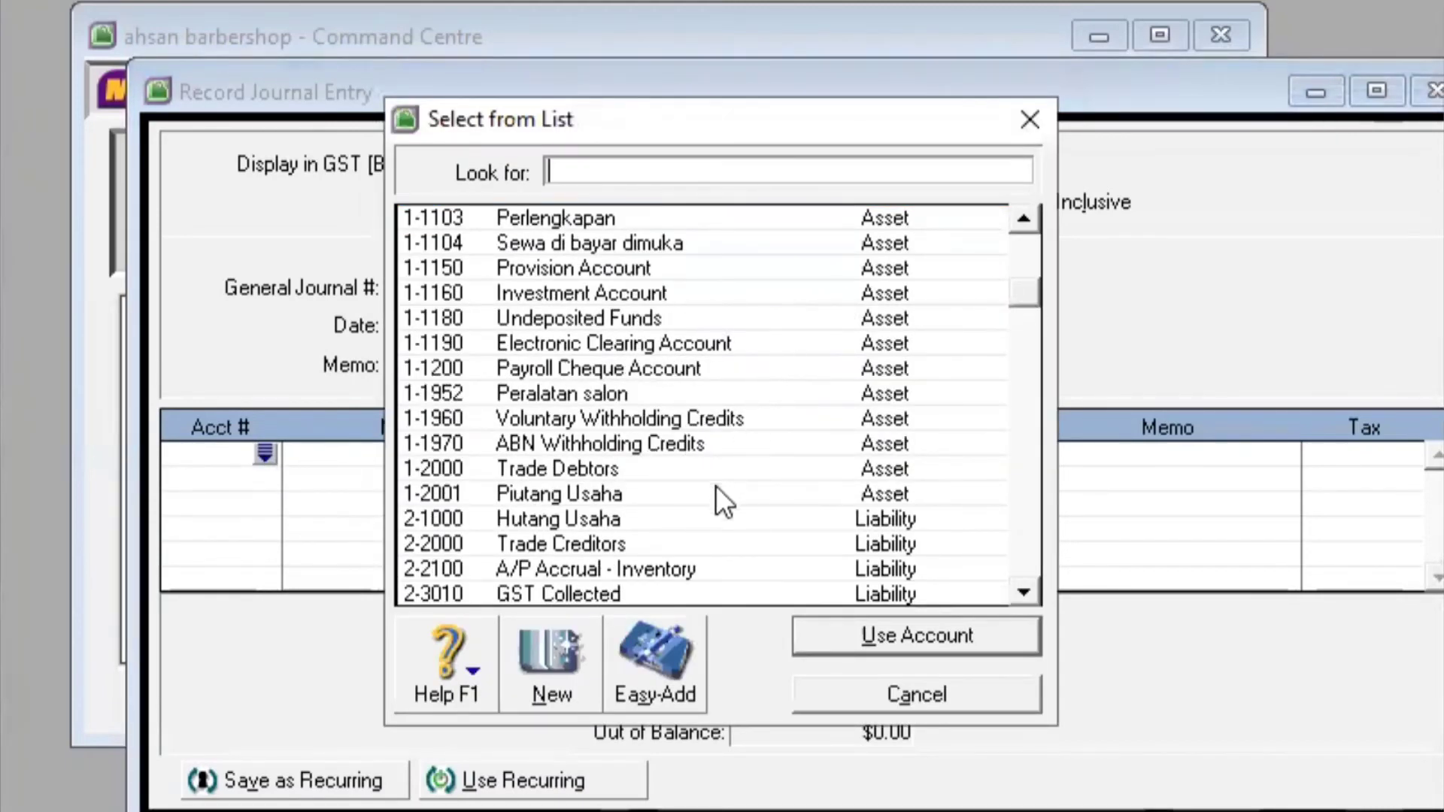
left_click(669, 391)
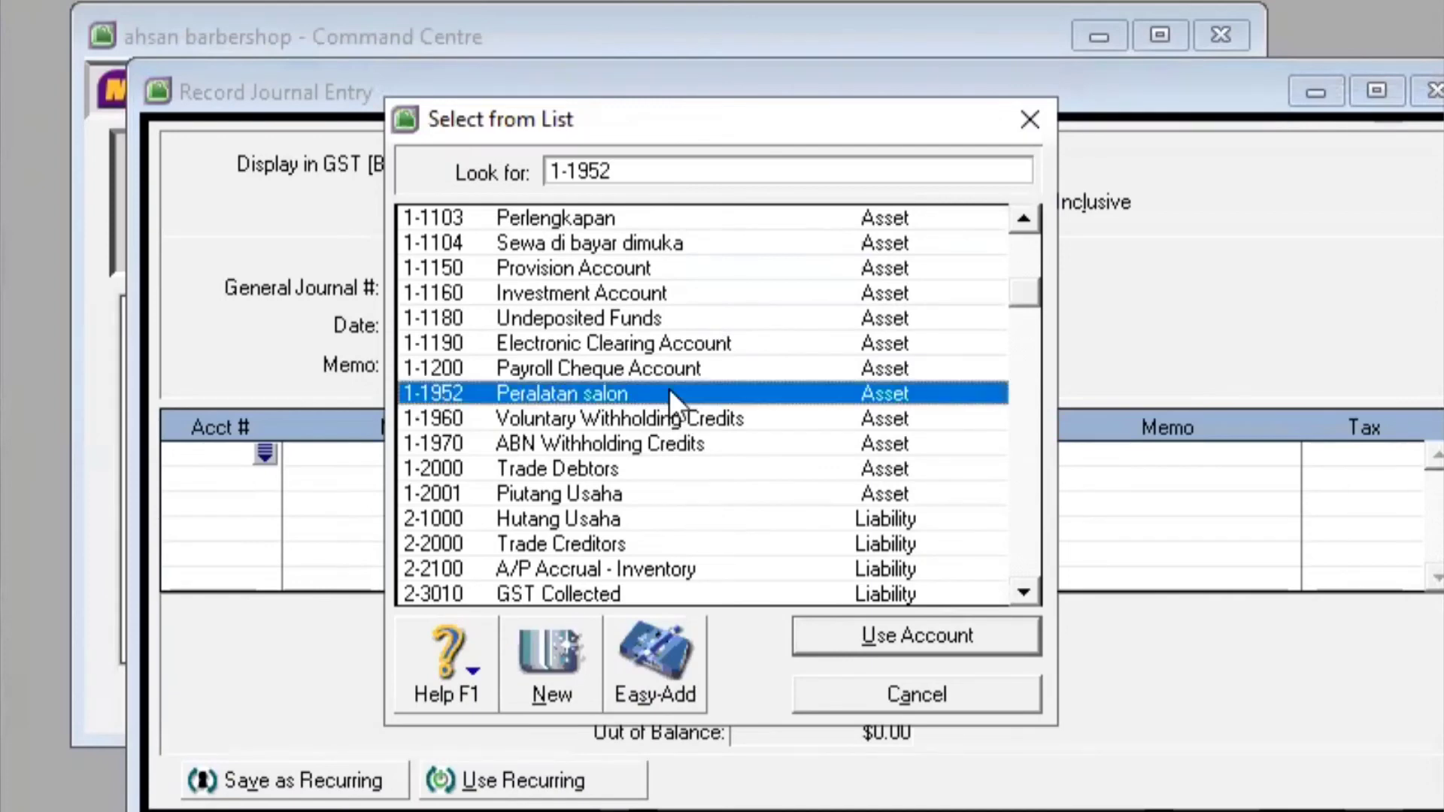
left_click(975, 630)
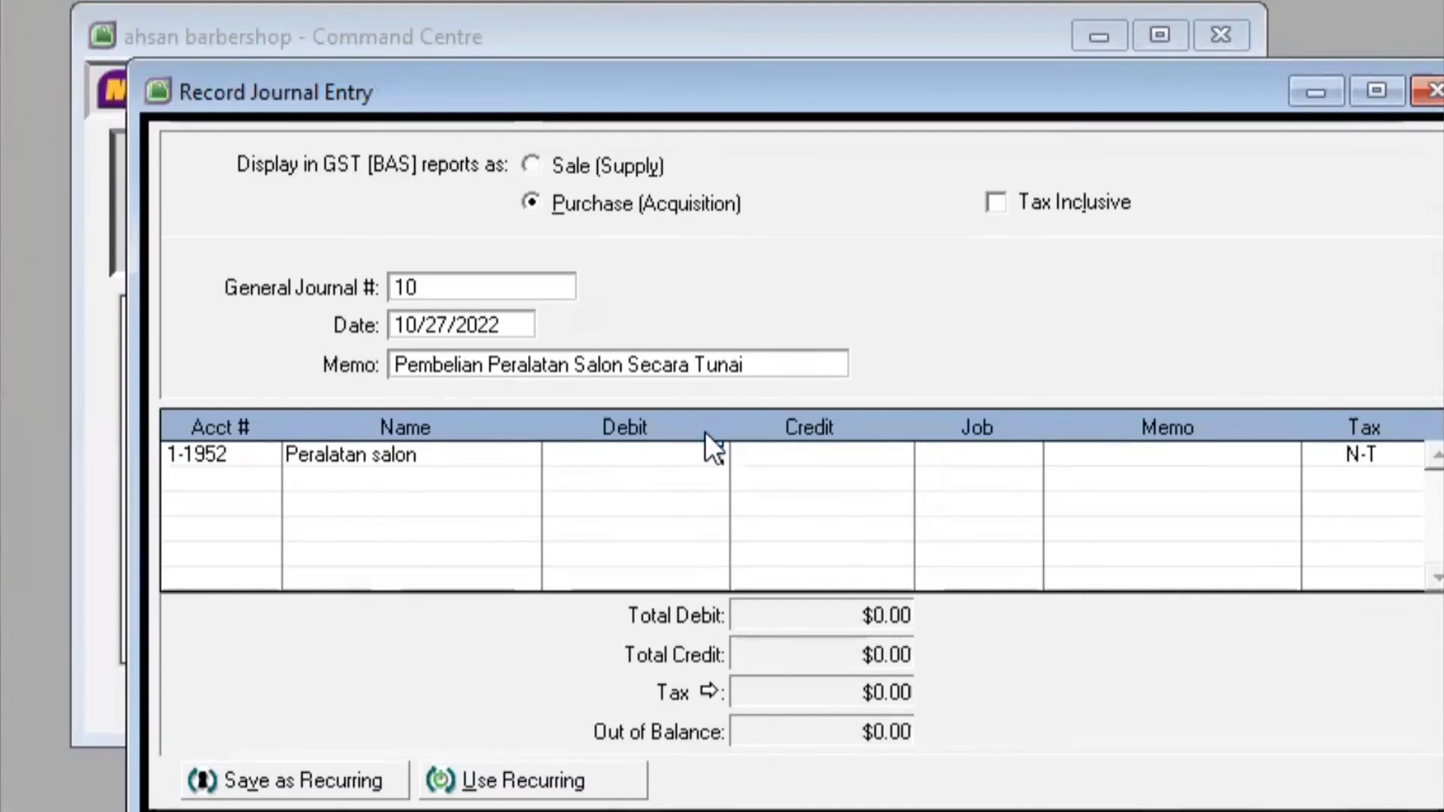
type("900")
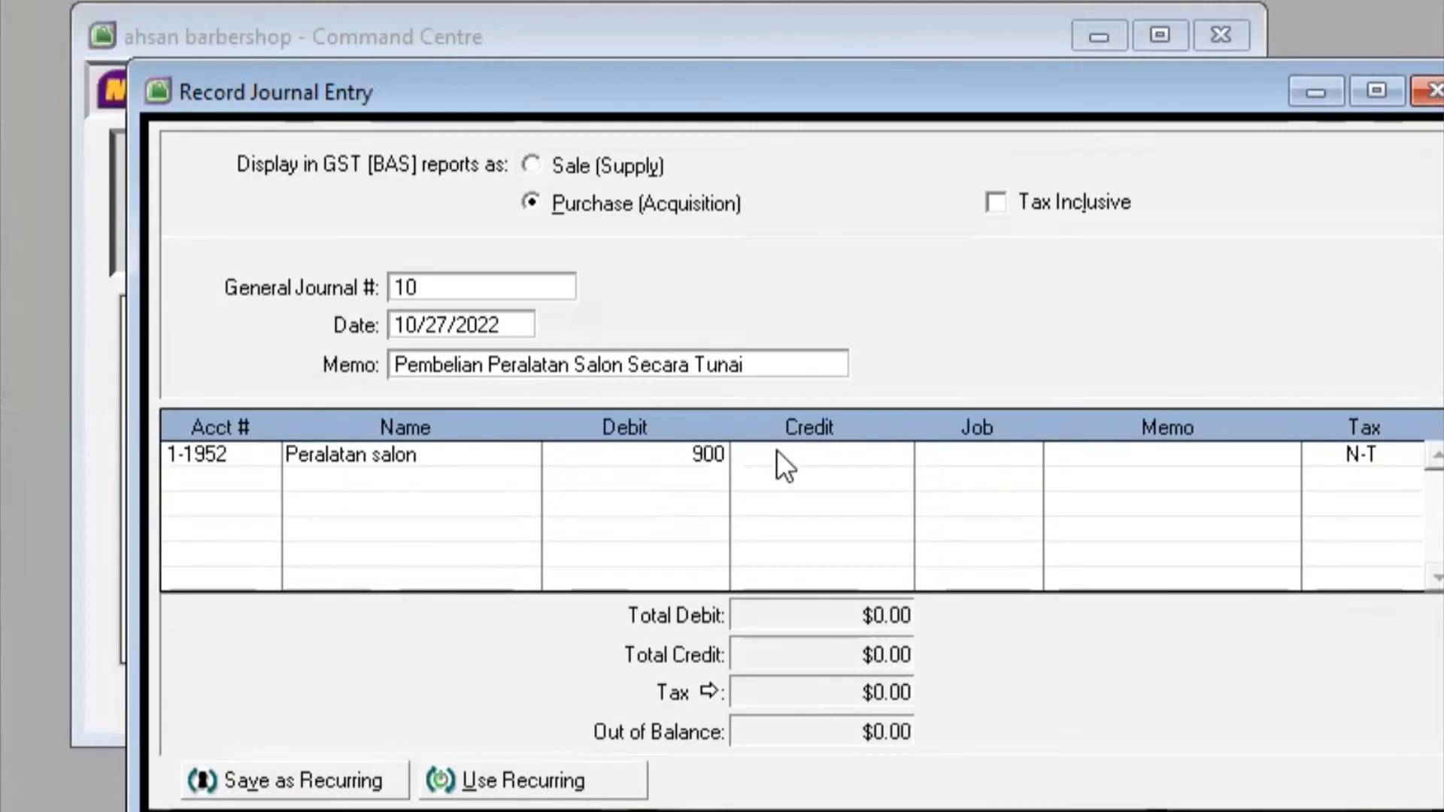
type(",000")
key("Return")
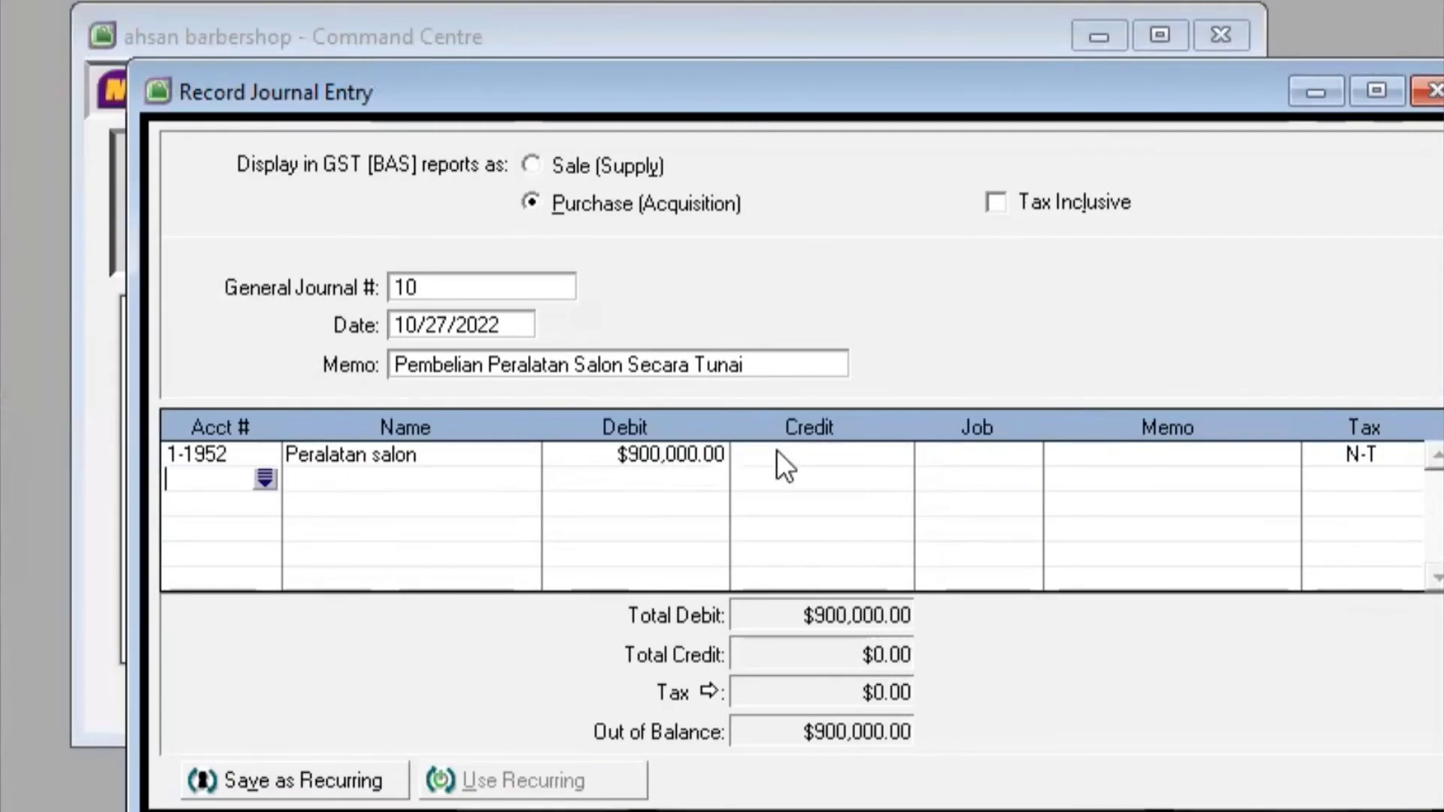
Credit Kas di bank (1-1102) $900,000.00 on the second line and record the entry
left_click(264, 477)
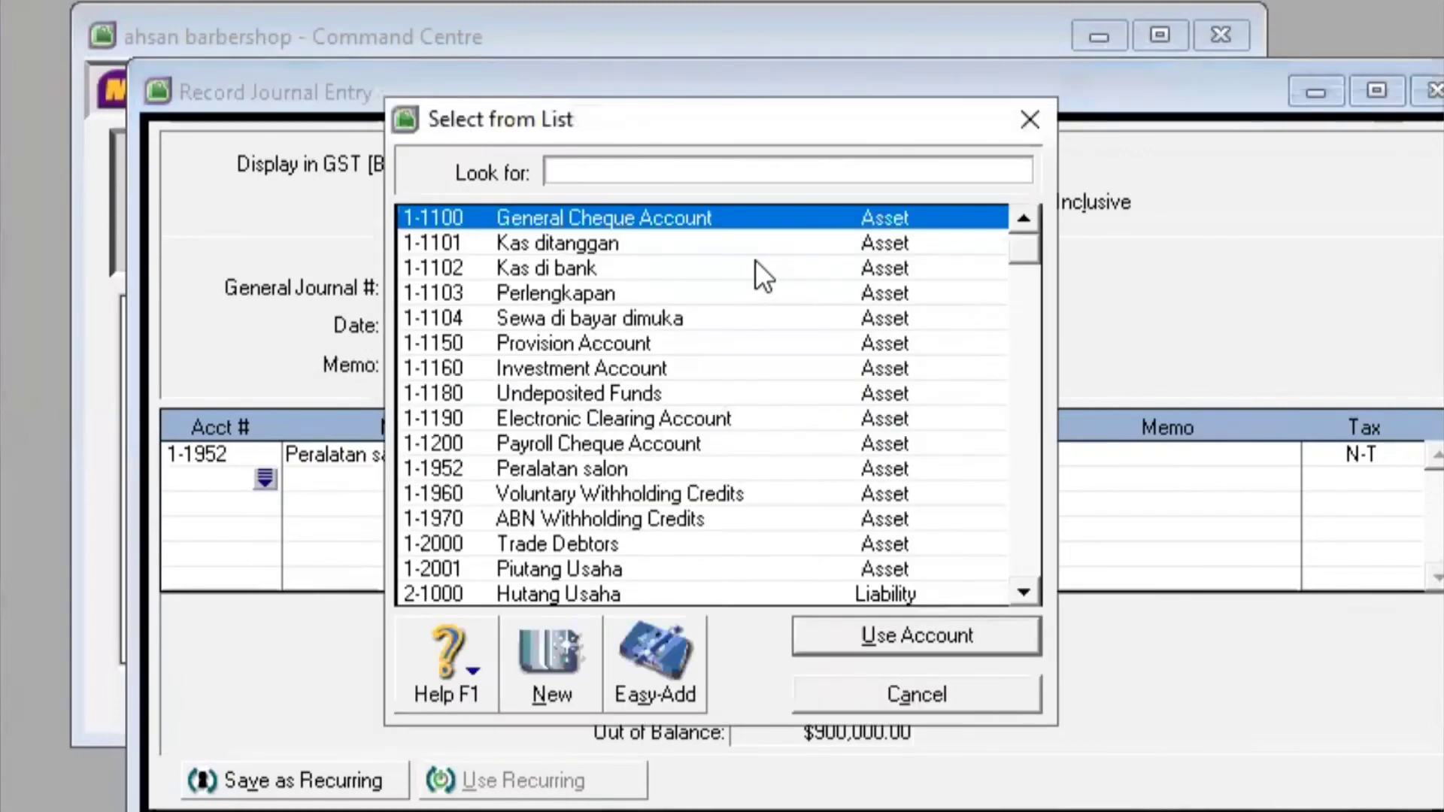
left_click(733, 263)
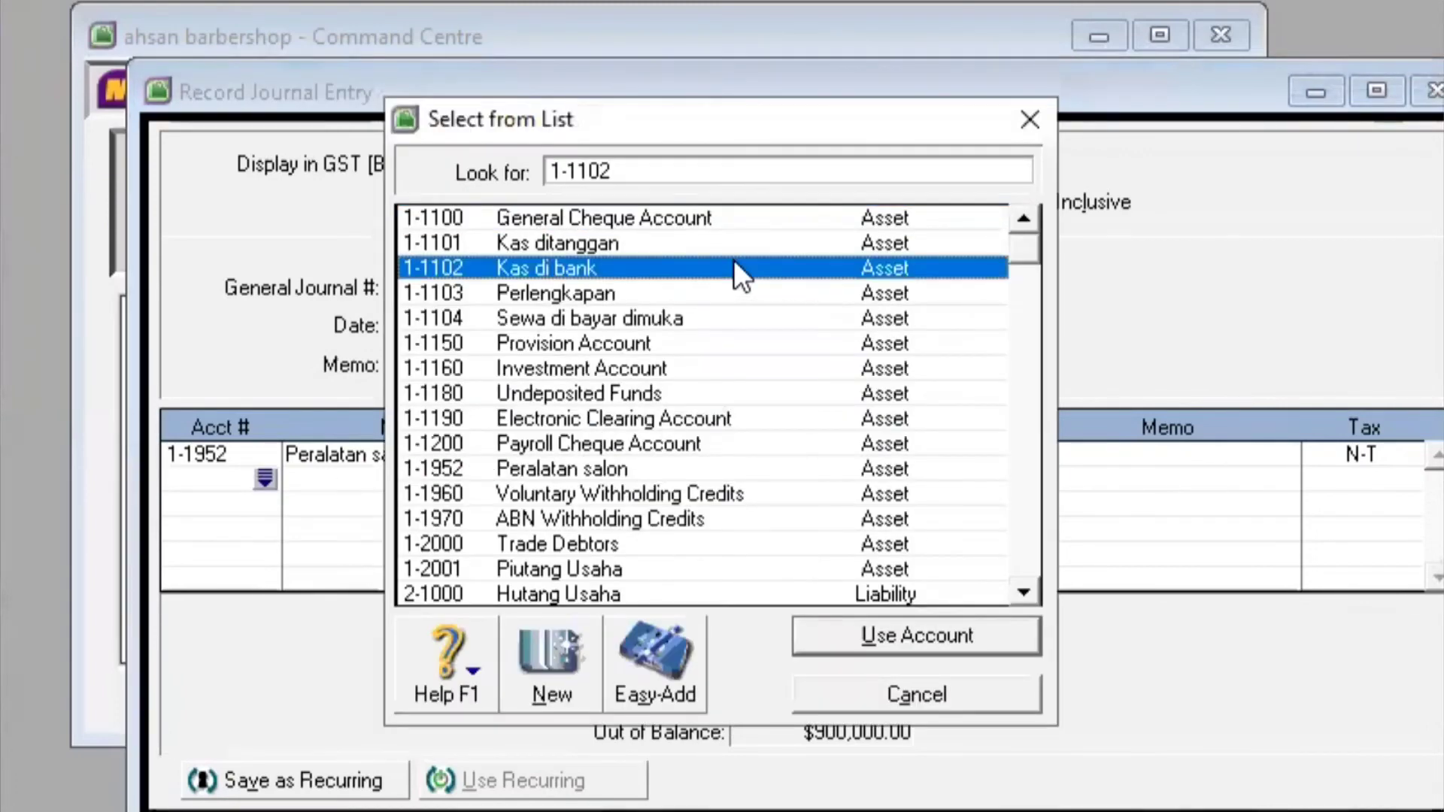
left_click(941, 636)
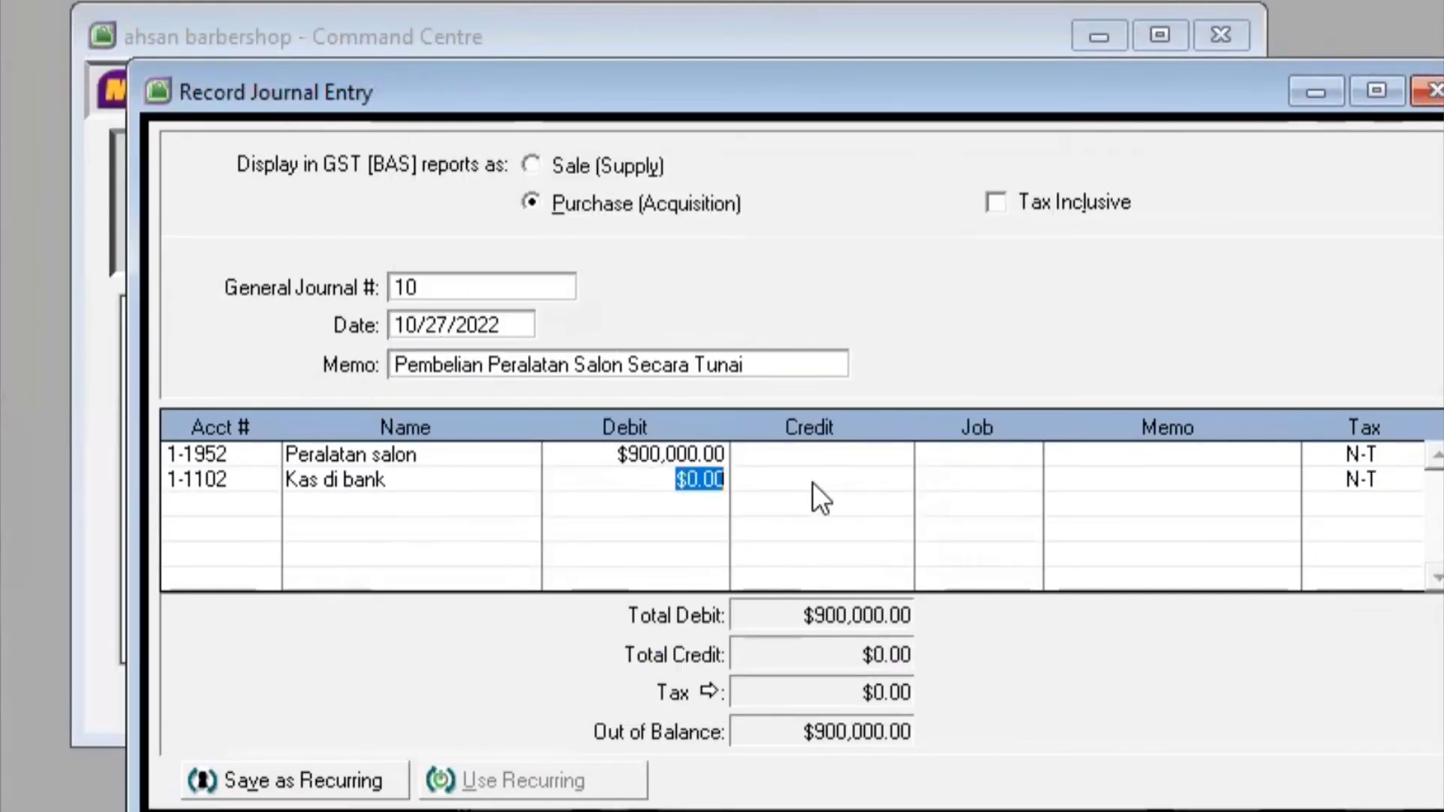
left_click(812, 481)
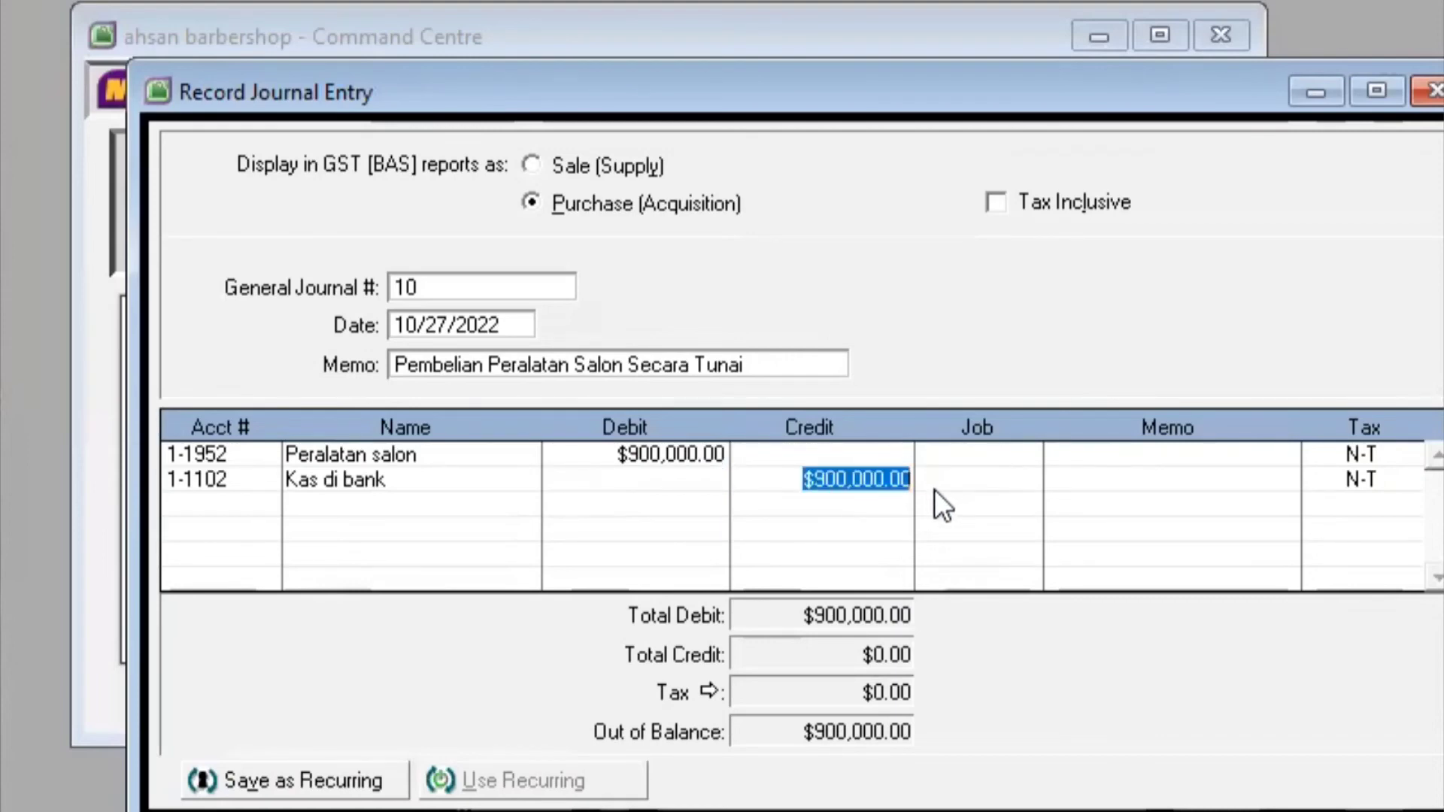
key("Return")
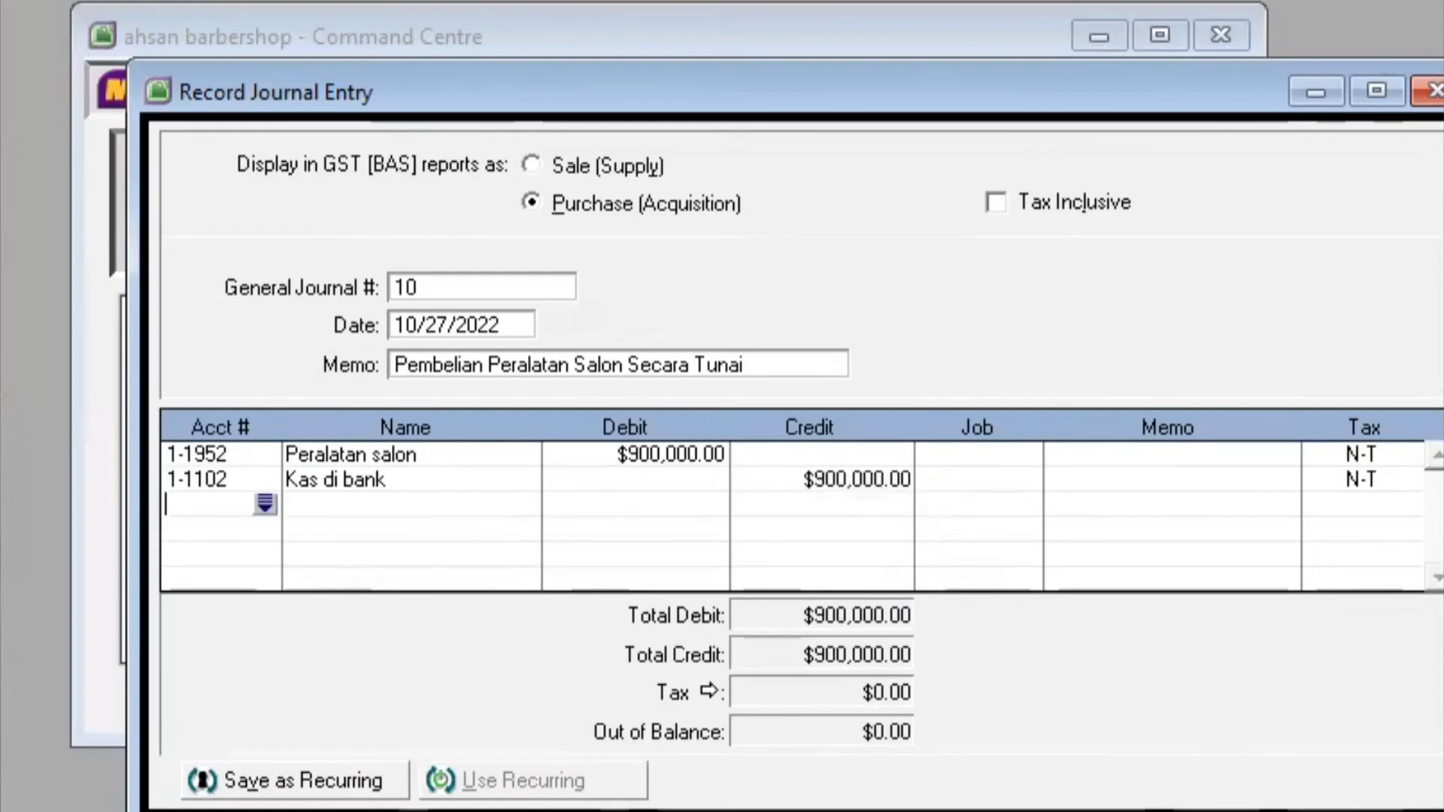
left_click(1278, 811)
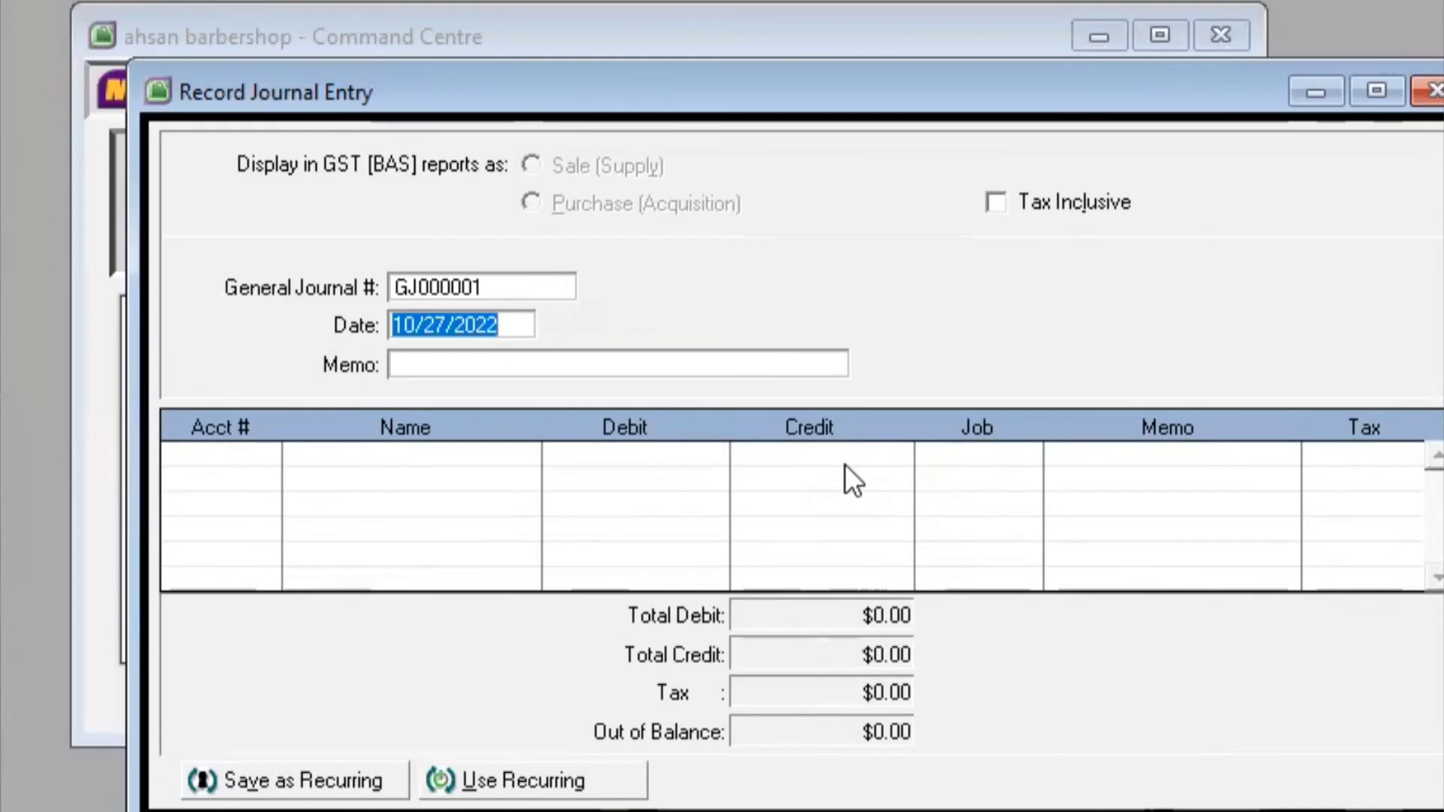
Renumber the new entry to 11 and change its date to 10/31/2022
left_click(531, 285)
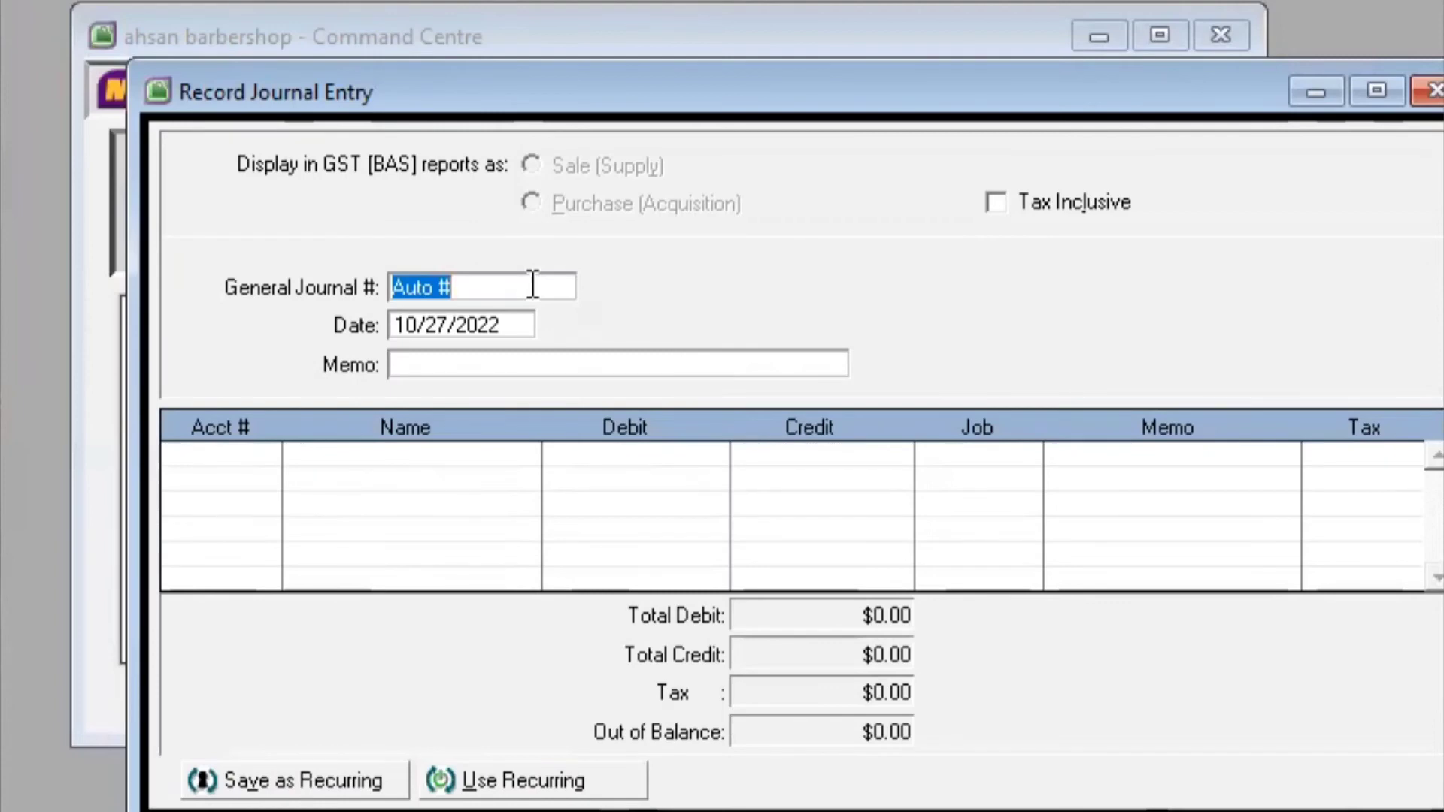
type("11")
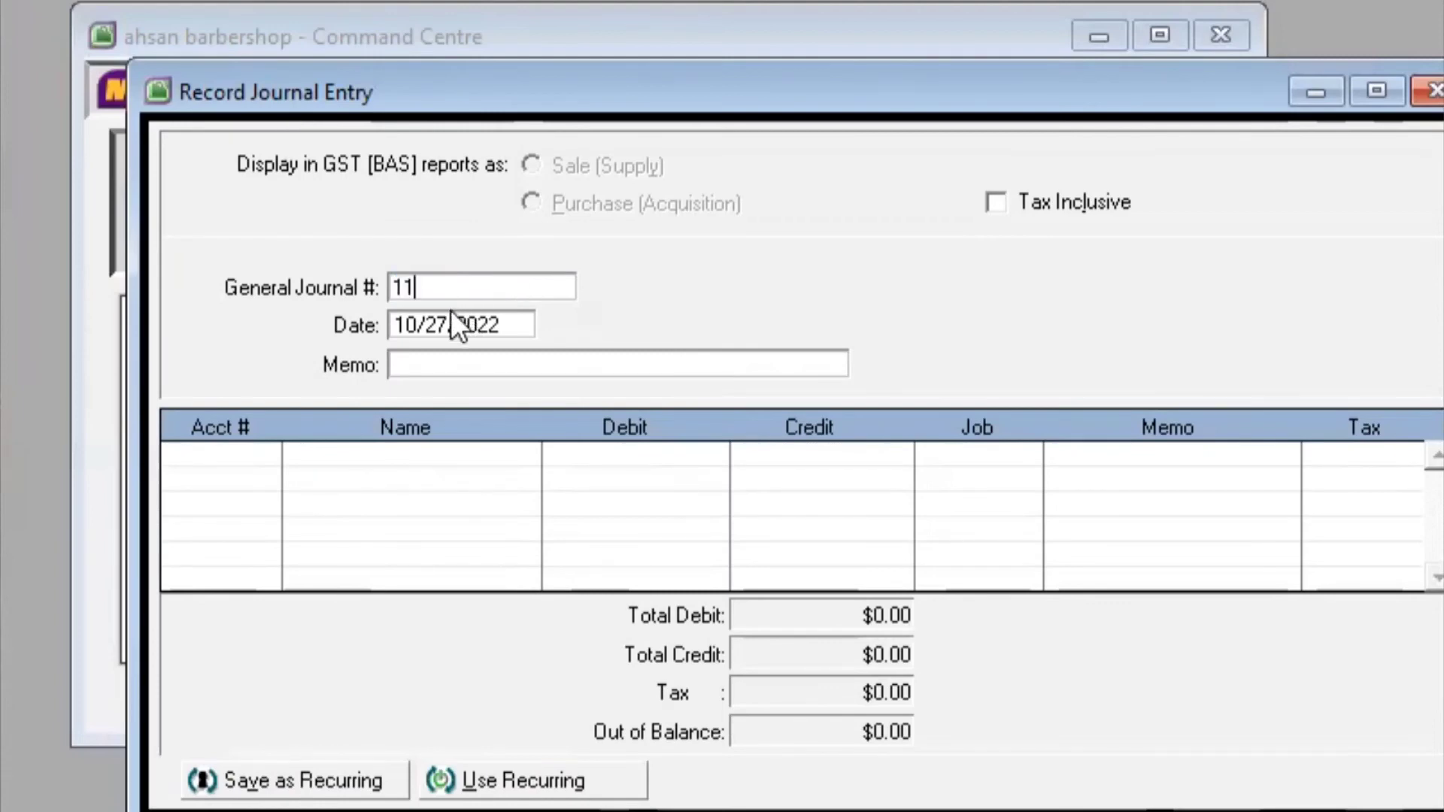
key("Tab")
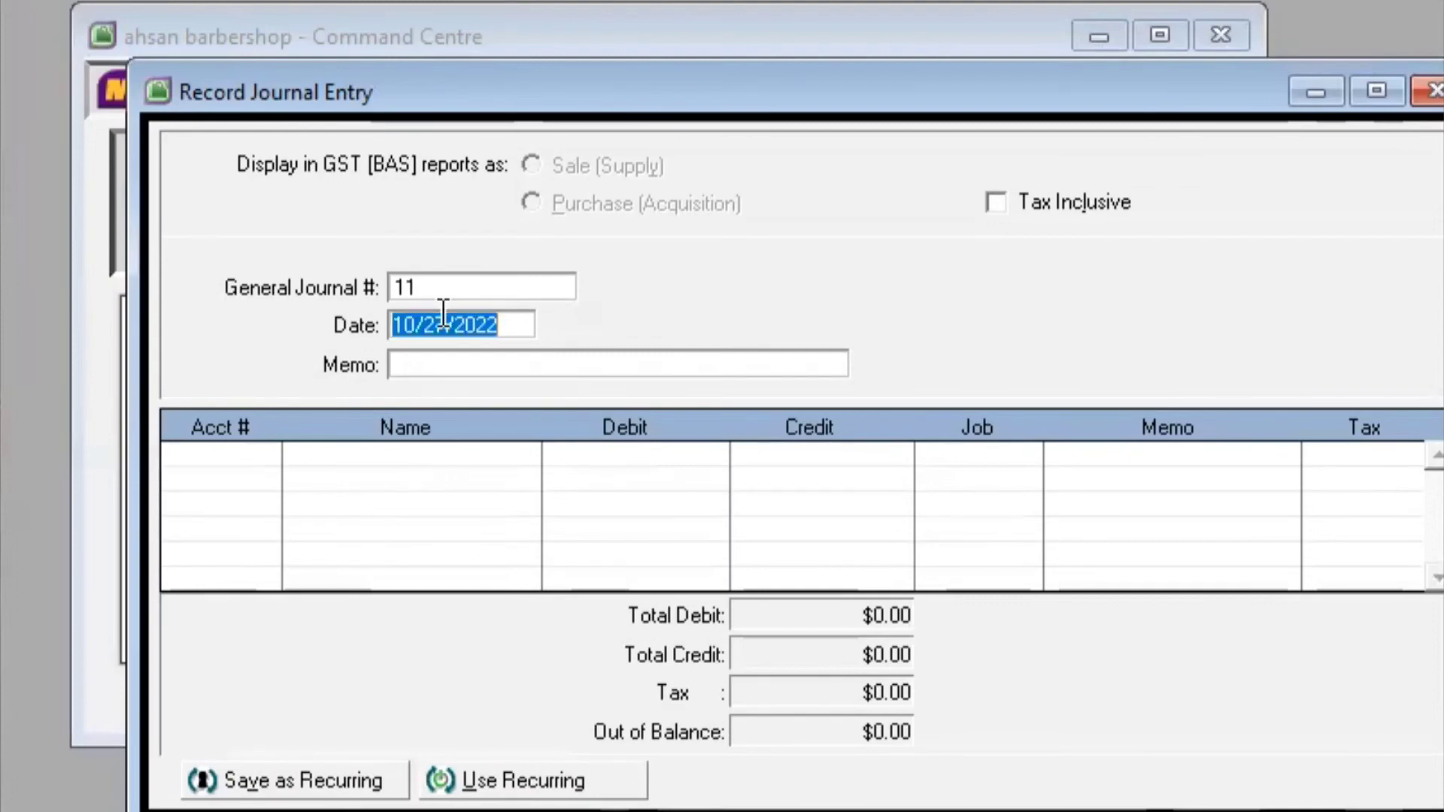
left_click(443, 313)
key("BackSpace")
key("BackSpace")
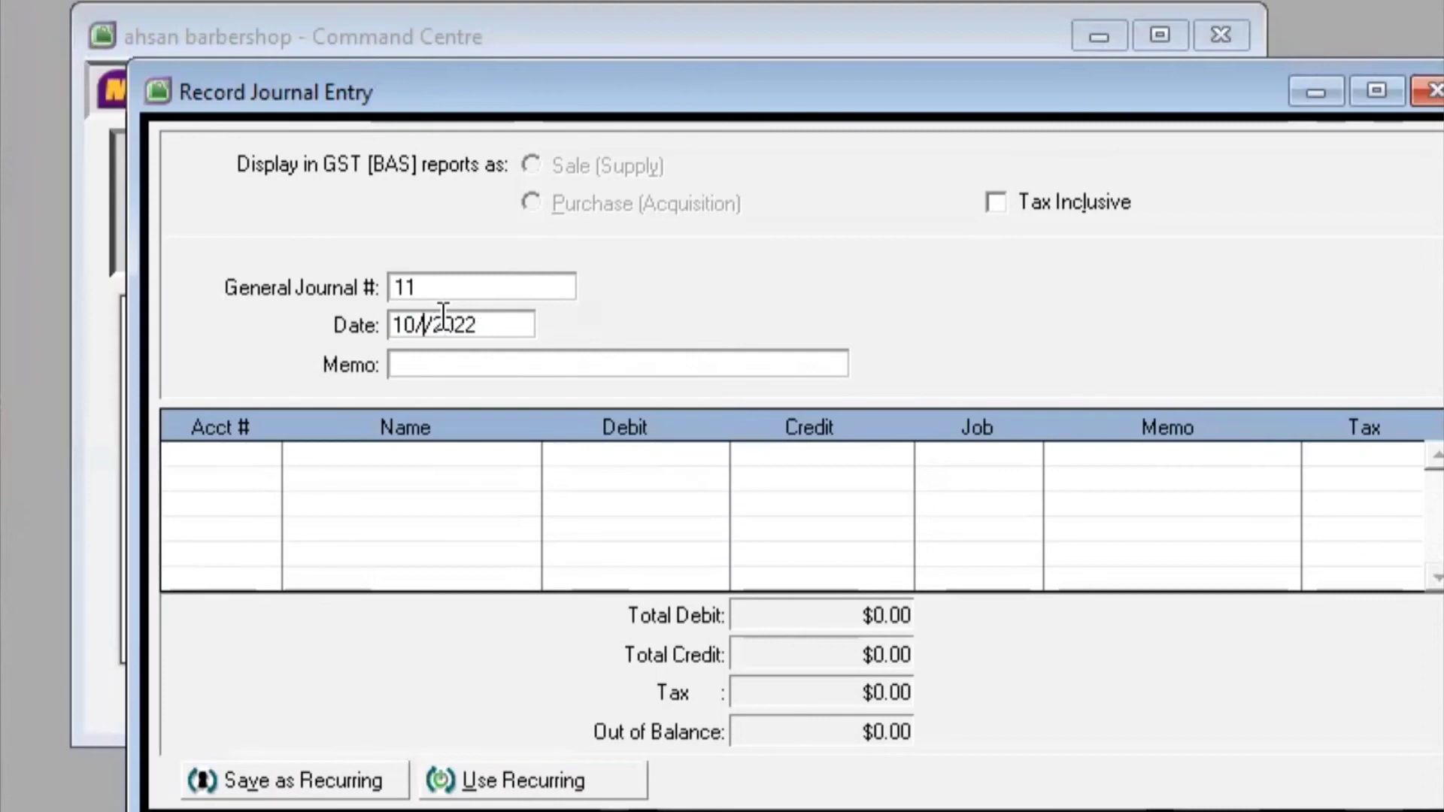
type("31")
Enter the memo 'Pengeluaran Bulan Oktober', fixing the misspellings
key("Tab")
type("Pentel")
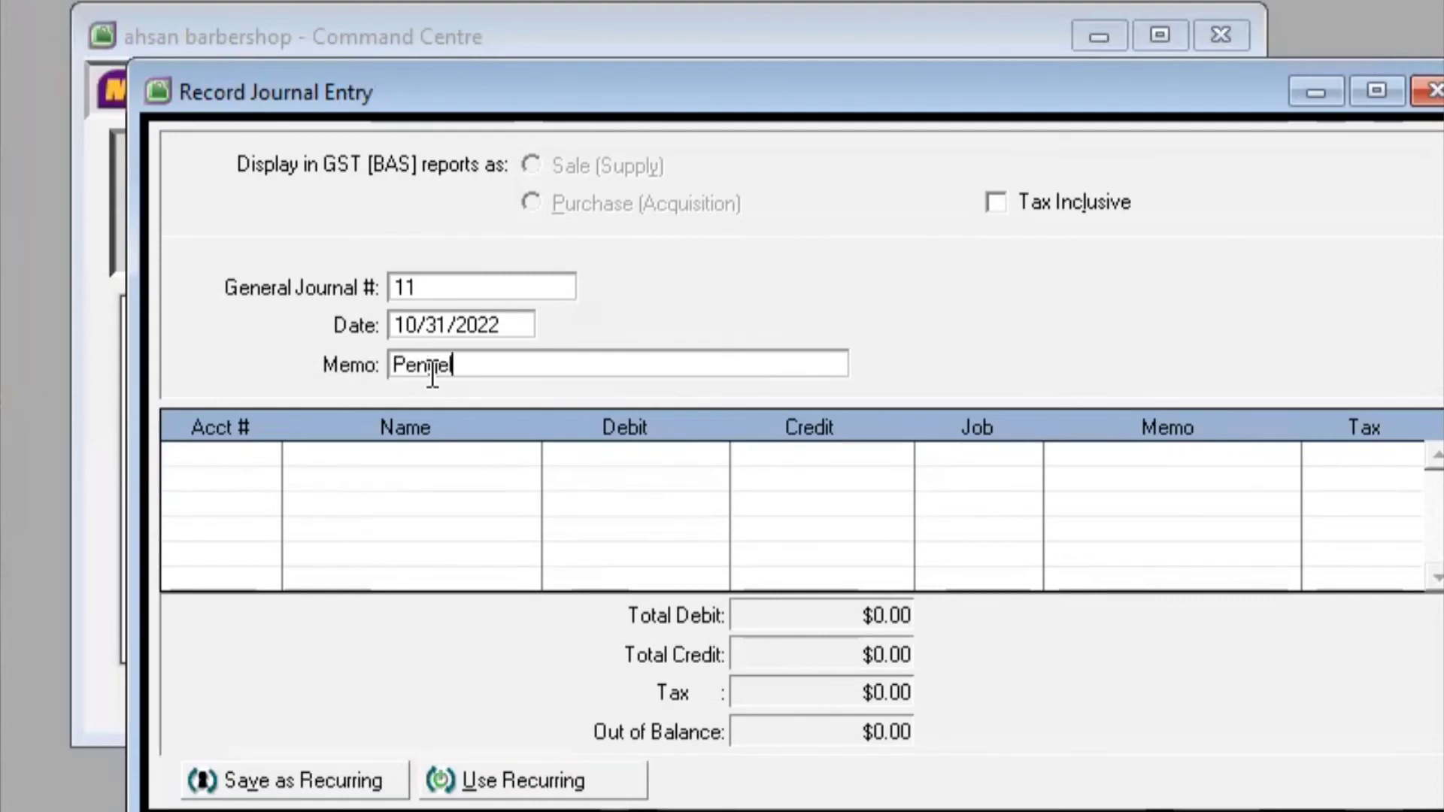
type("uaran Buulan ")
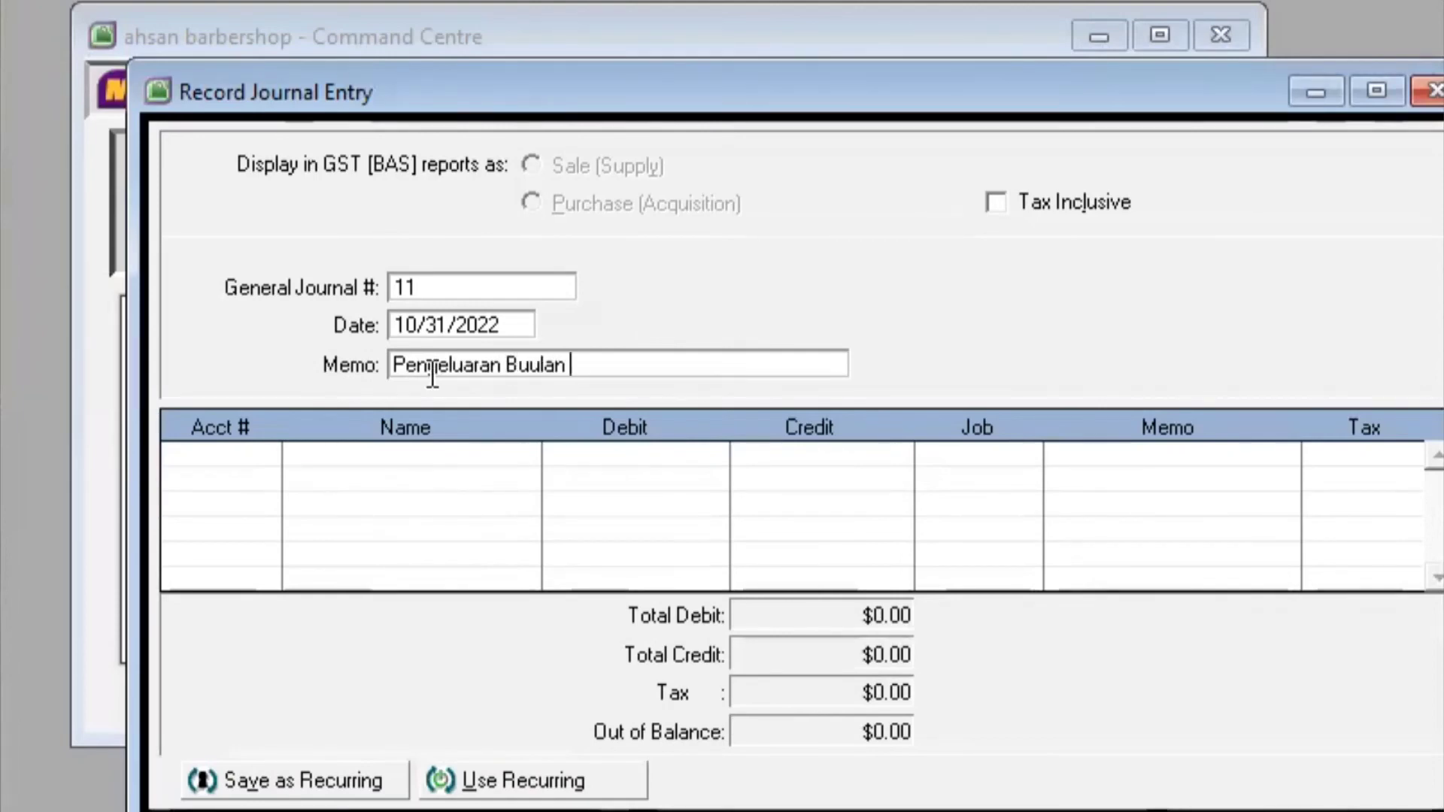
type("Oktobe")
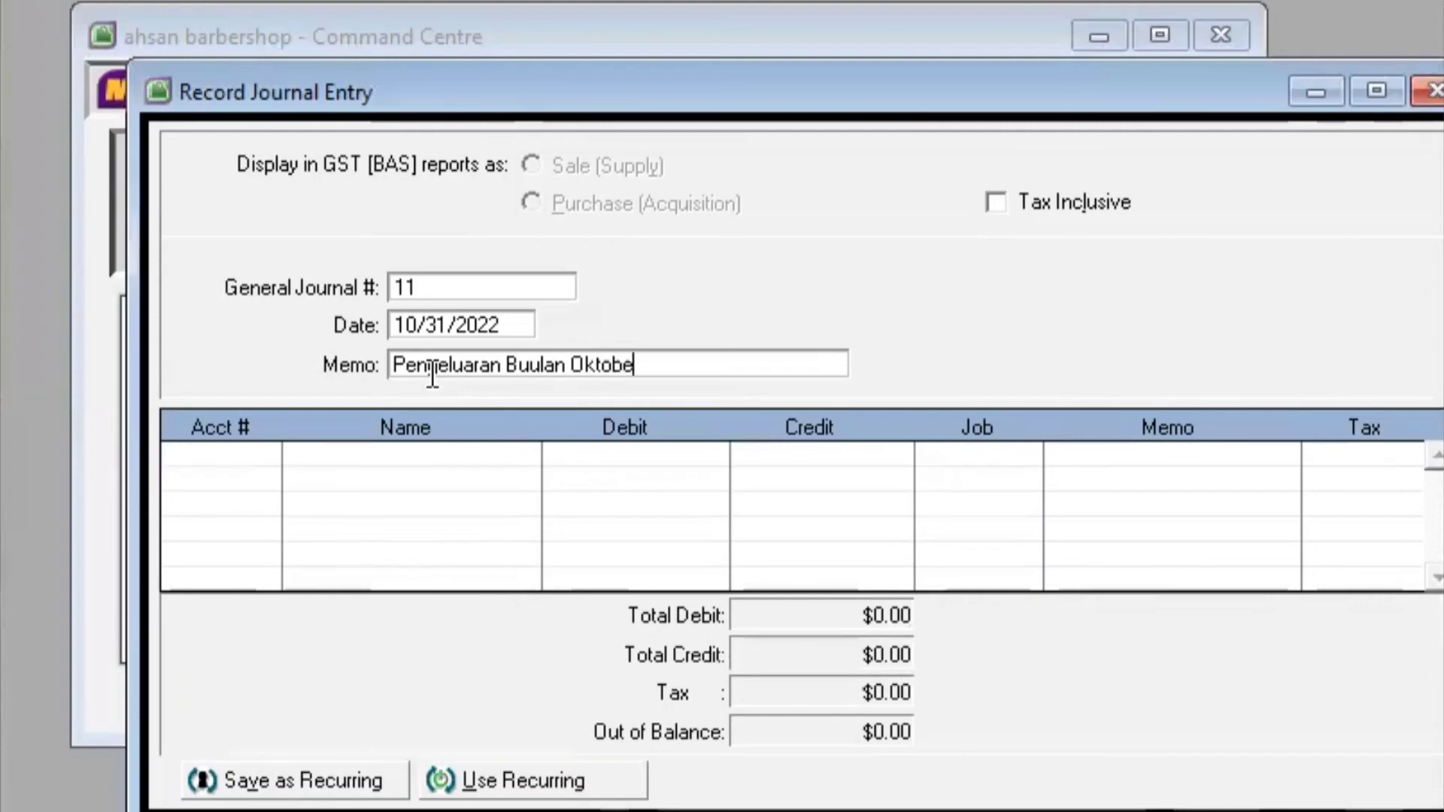
type("r")
left_click(540, 370)
key("BackSpace")
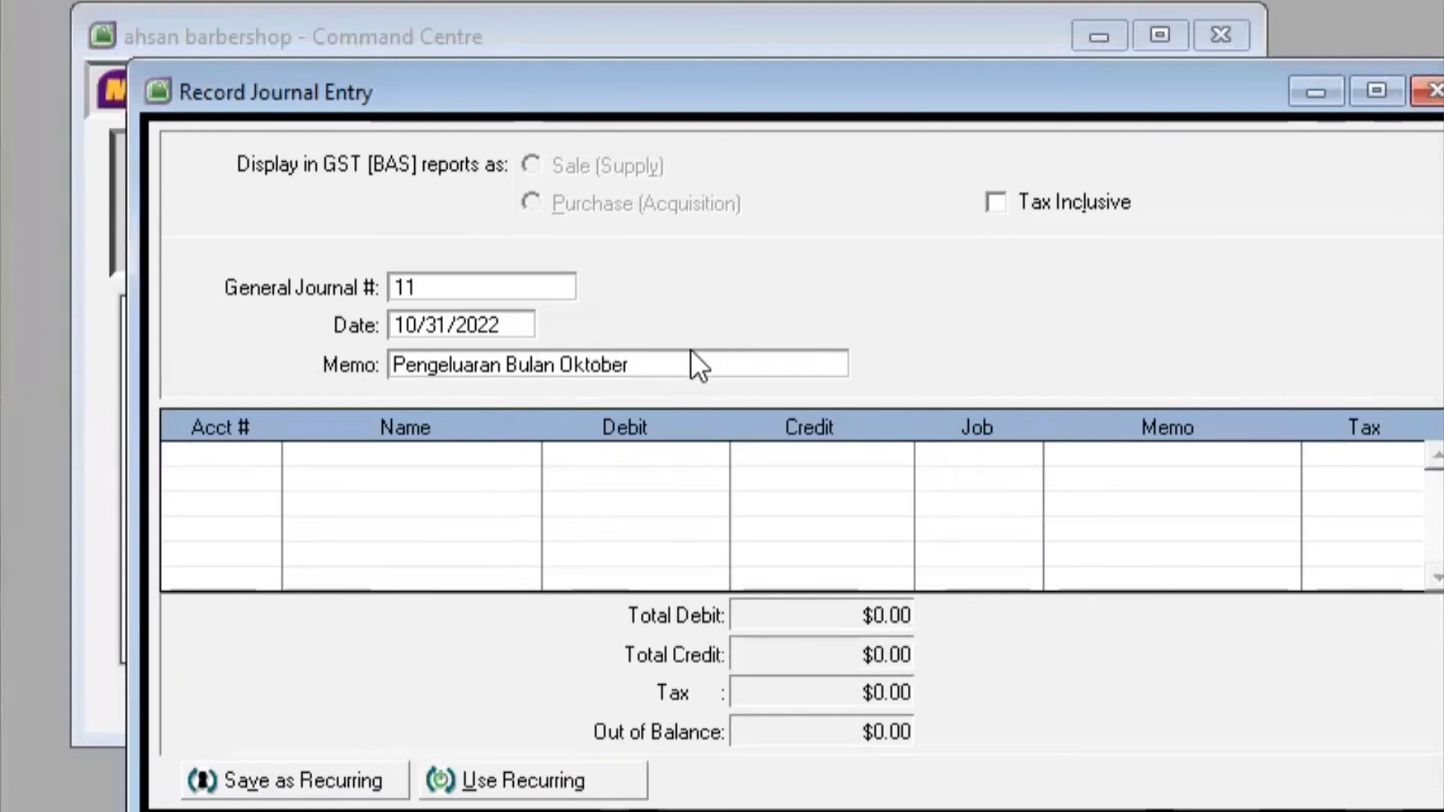
key("Tab")
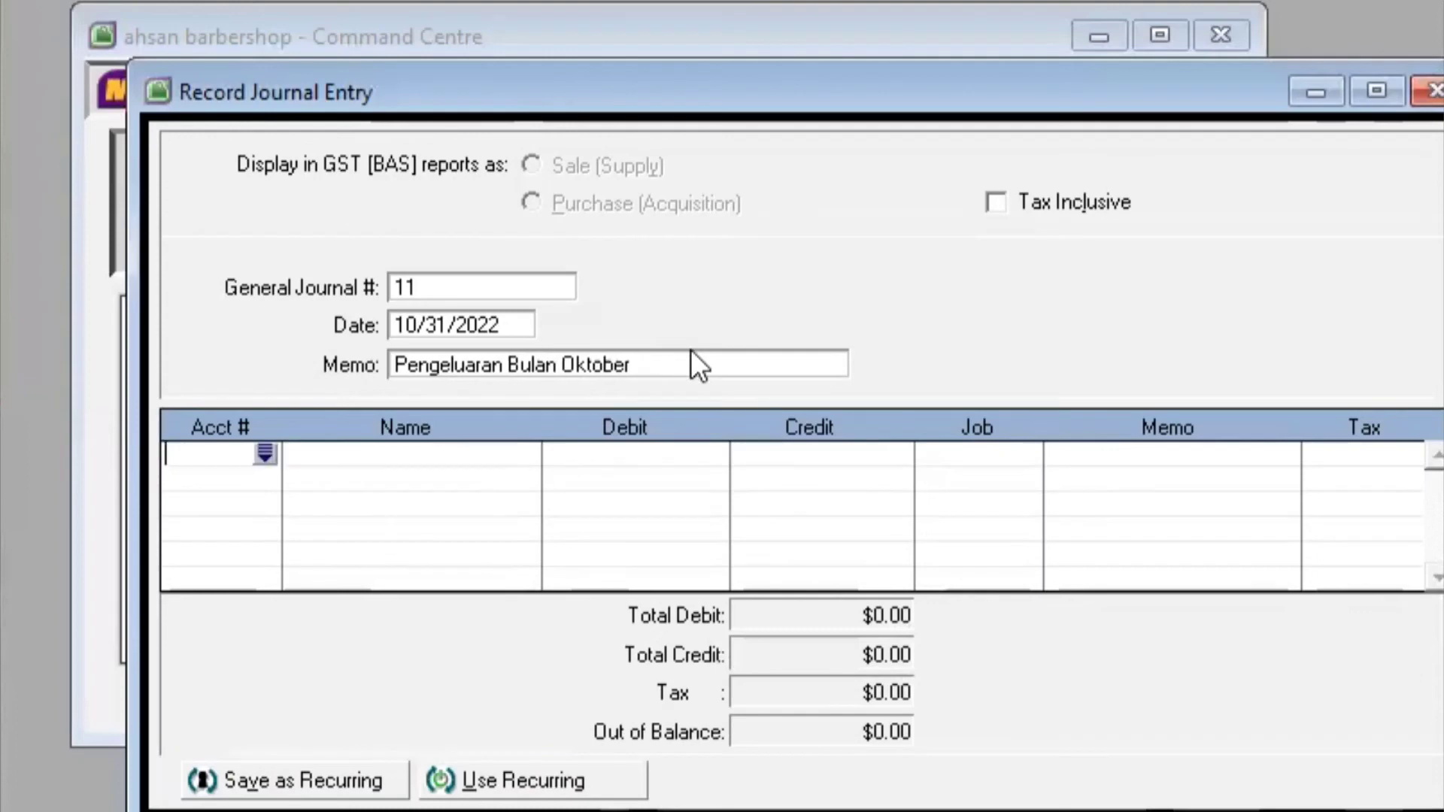
Debit Beban Gaji (6-1000) $1,250,000.00 on the first journal line
left_click(264, 453)
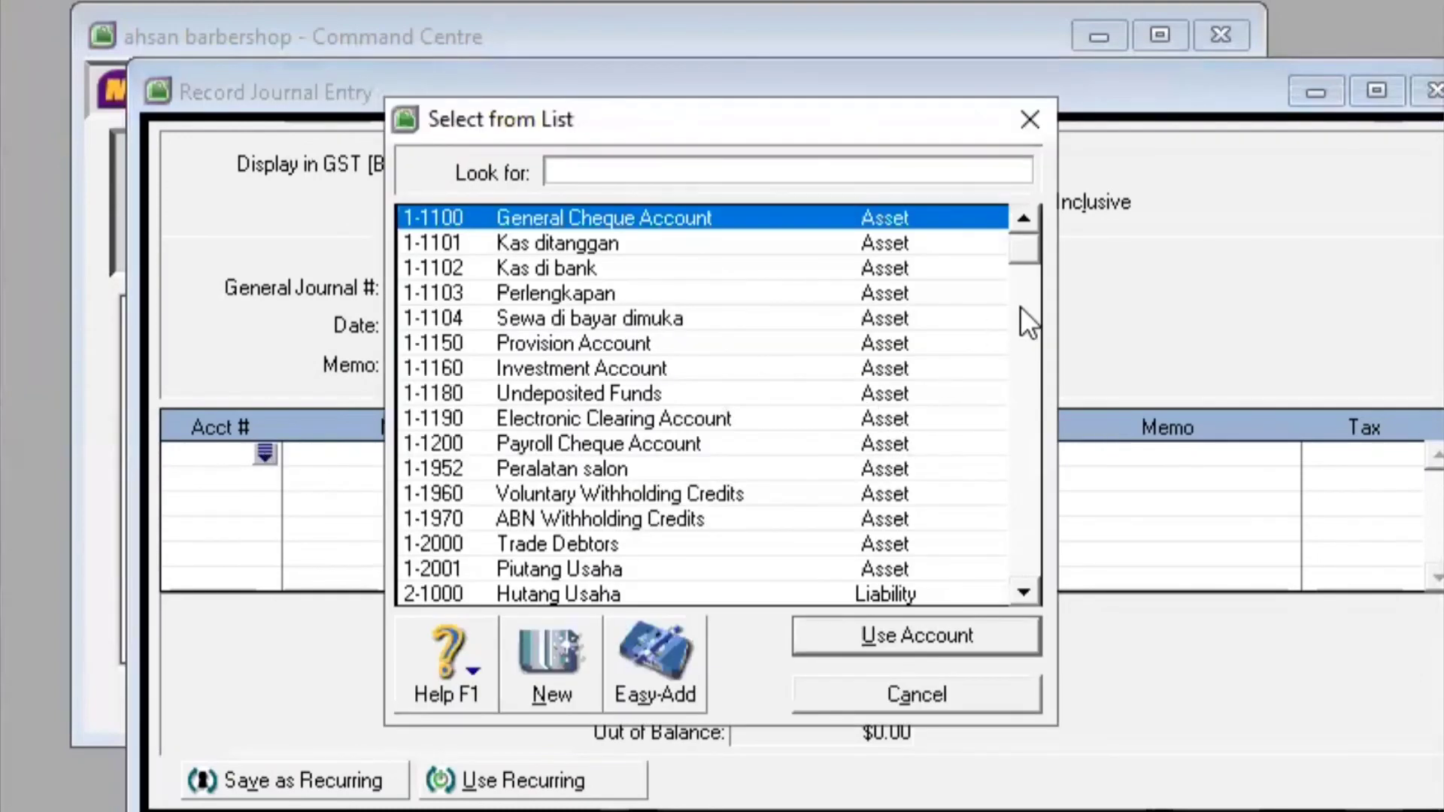
left_click_drag(1028, 251, 1027, 385)
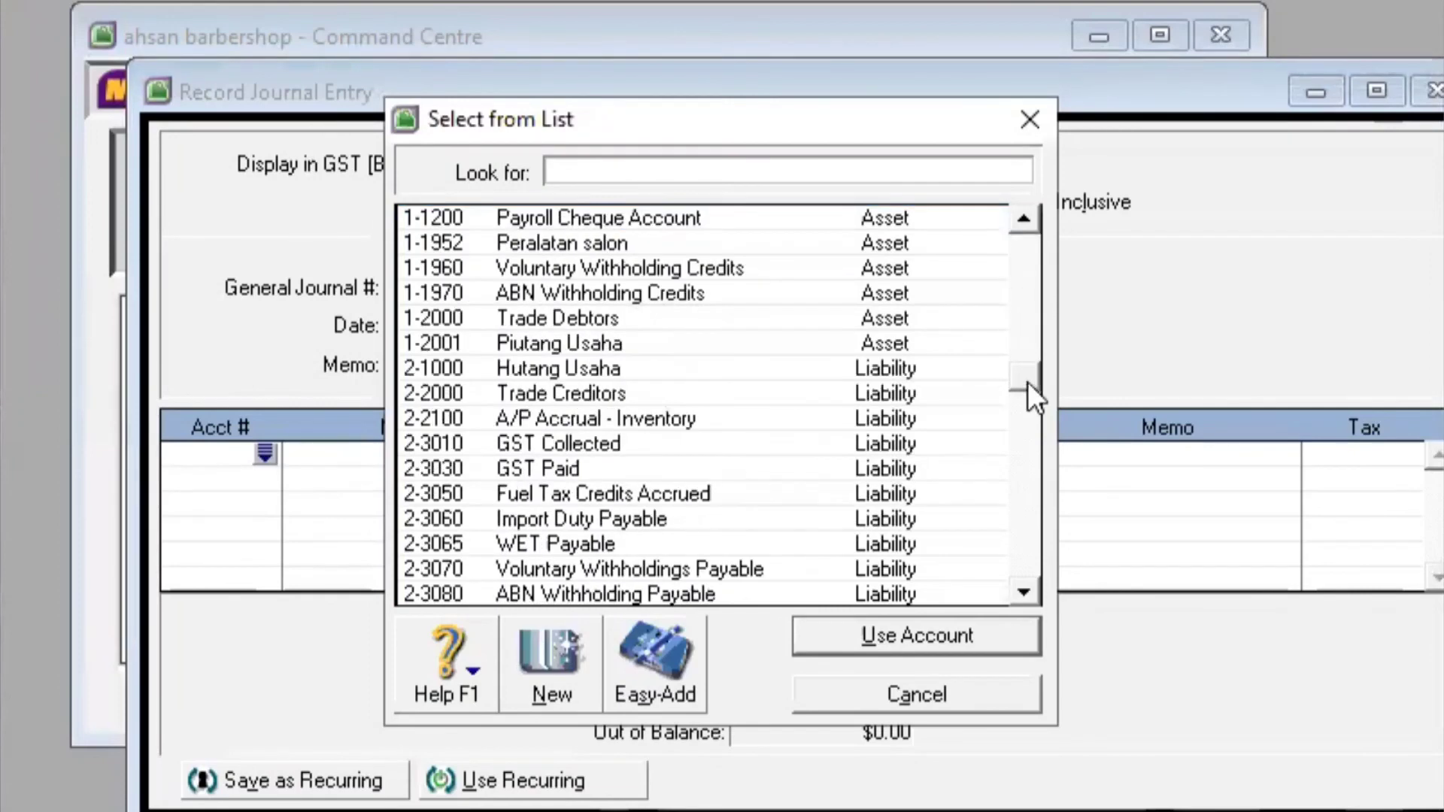
left_click(1028, 587)
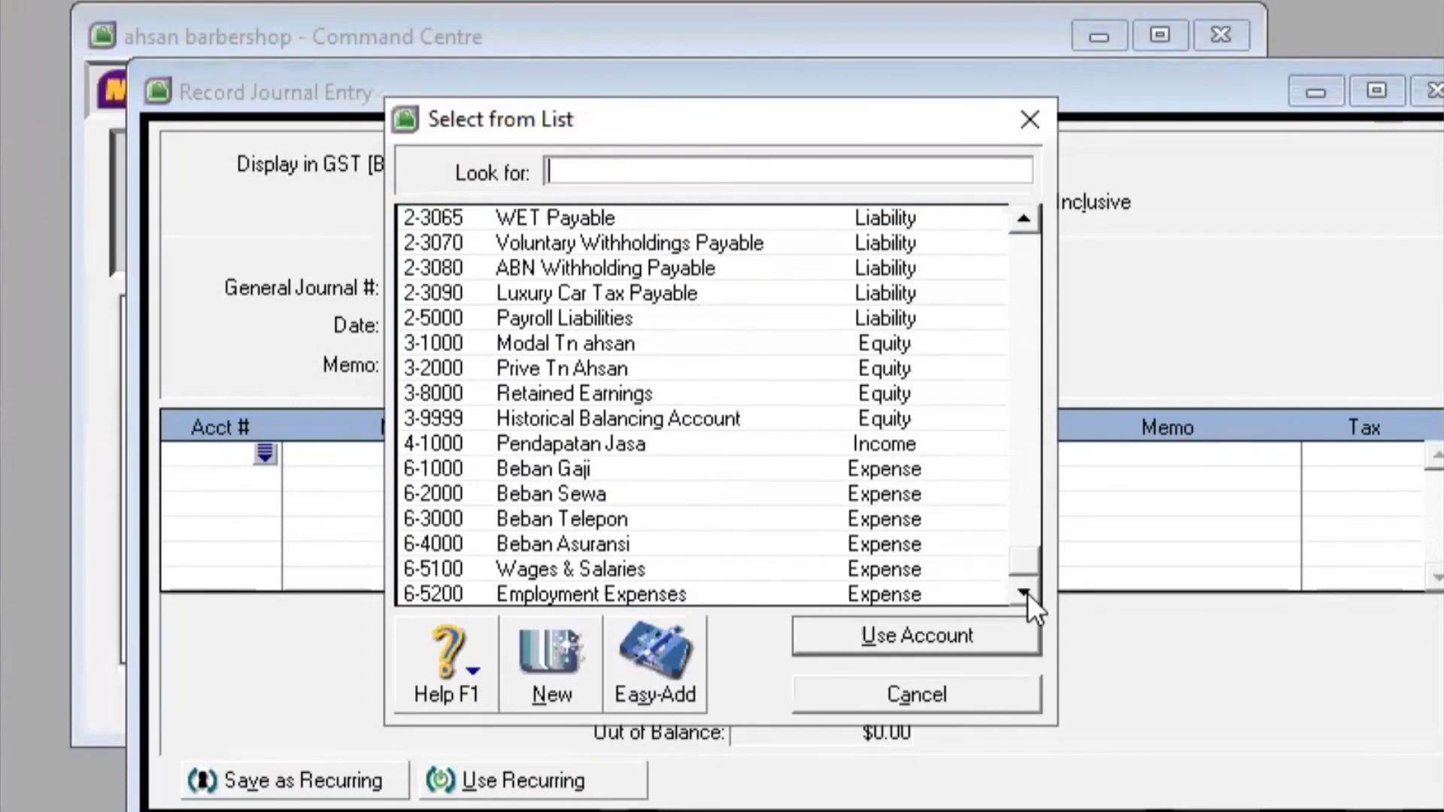
left_click(688, 465)
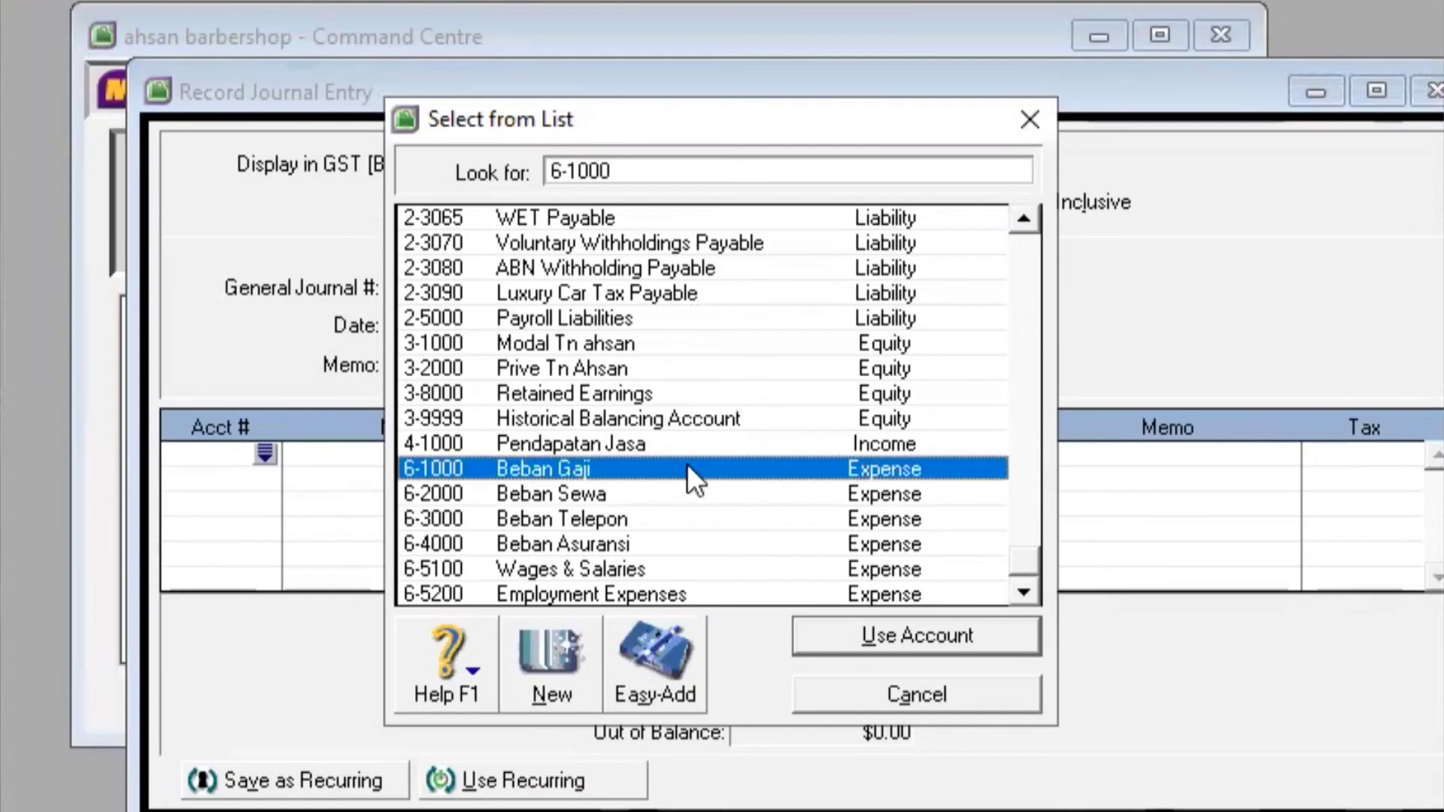
left_click(935, 638)
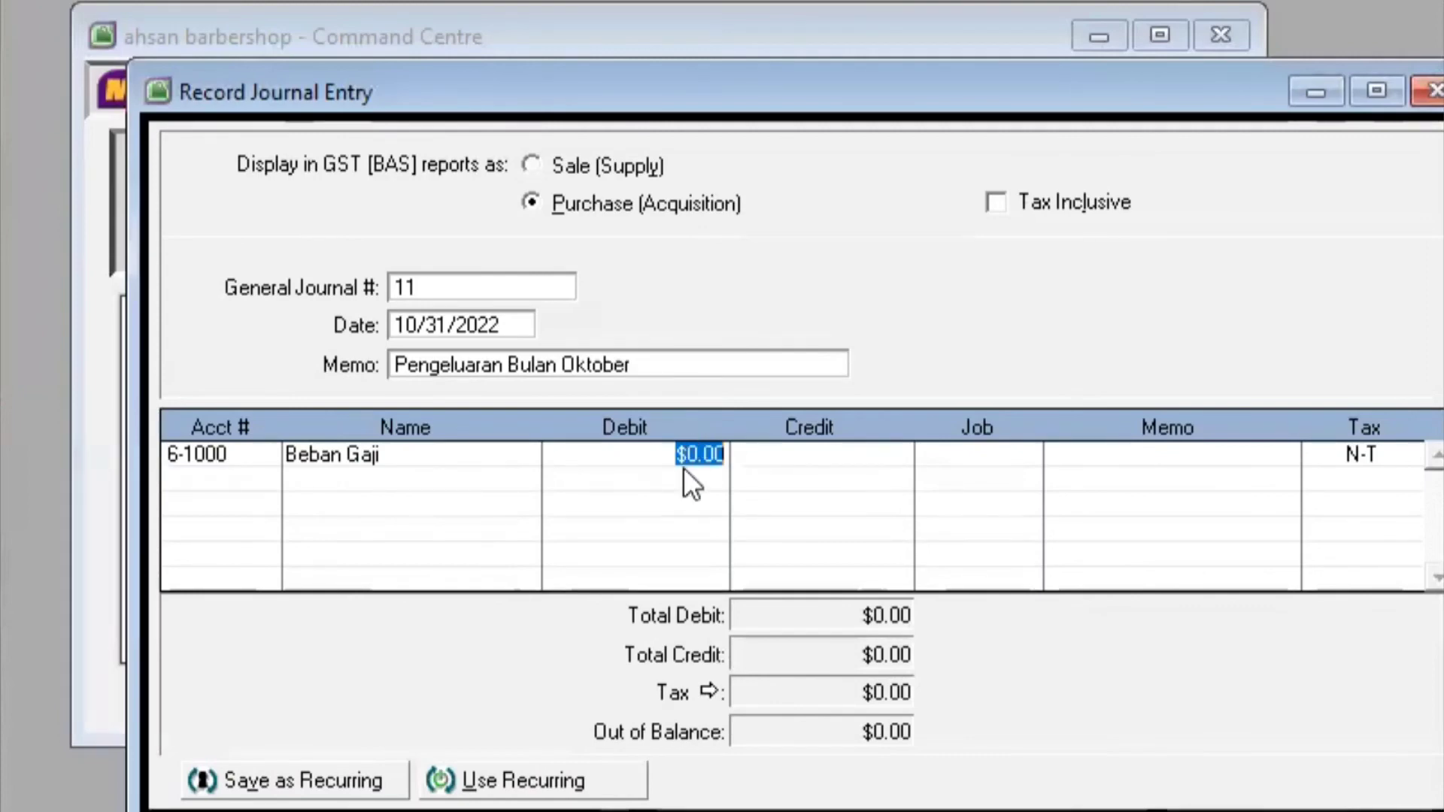
type("5000")
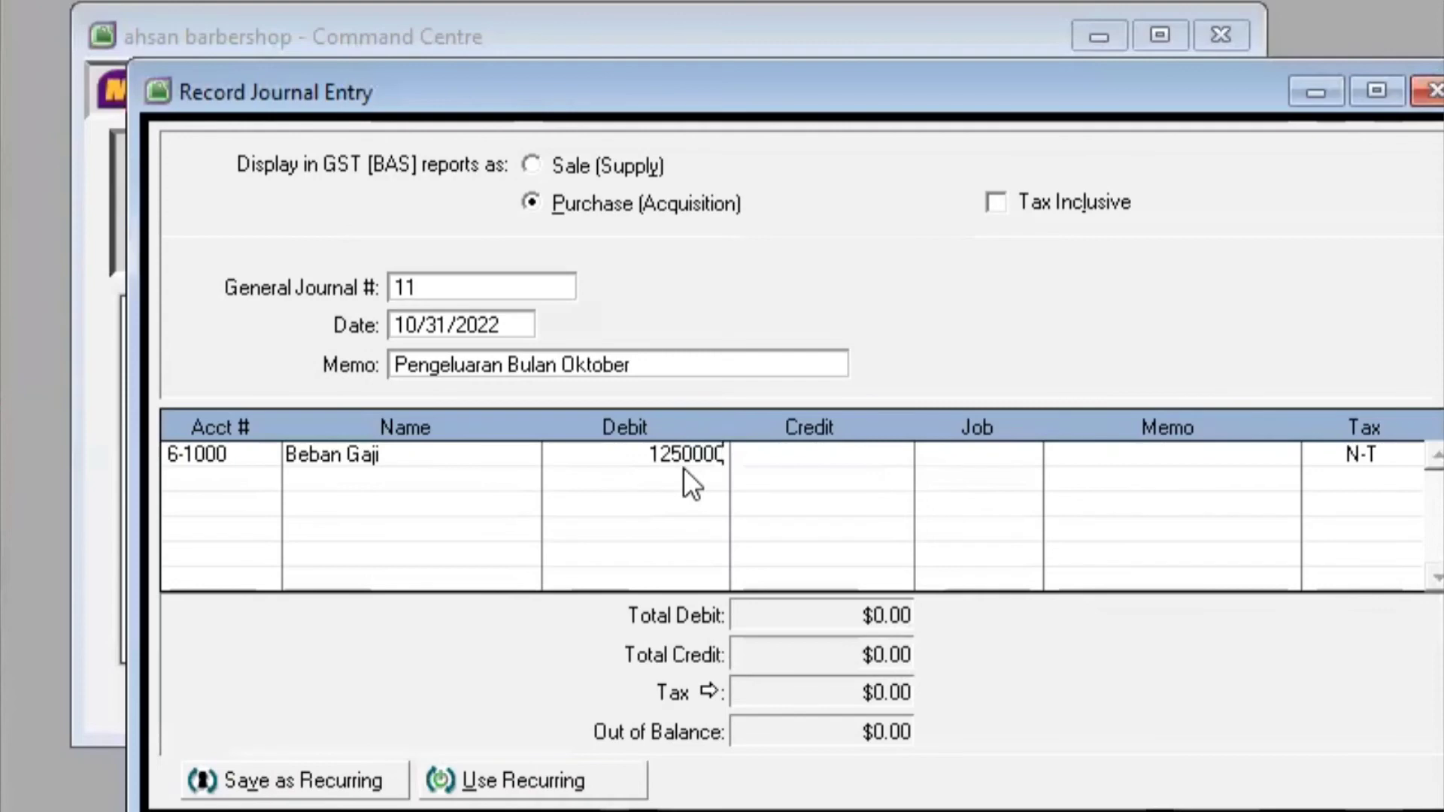
type("0,000")
key("Tab")
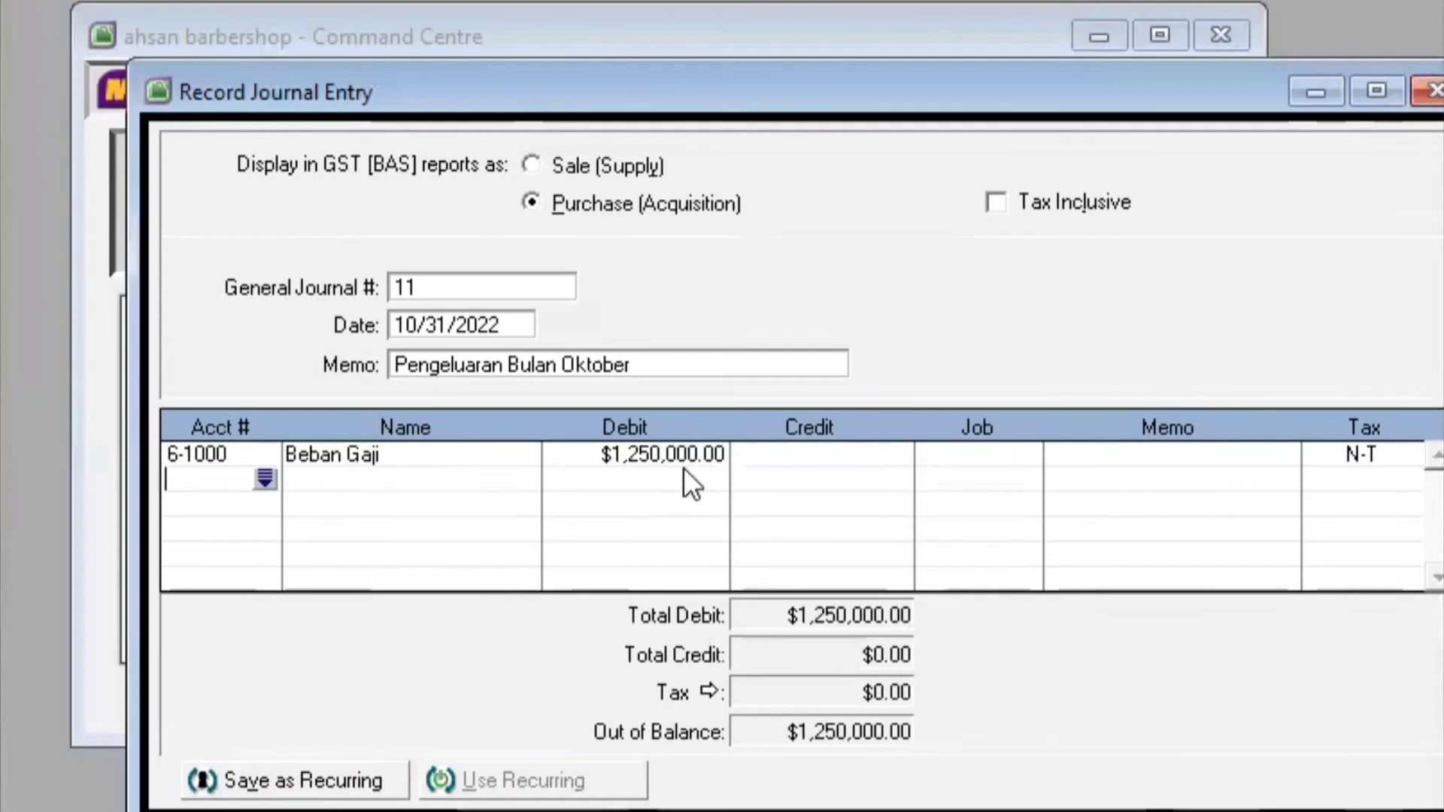
Debit Beban Sewa (6-2000) $500,000.00 on the second line
left_click(264, 477)
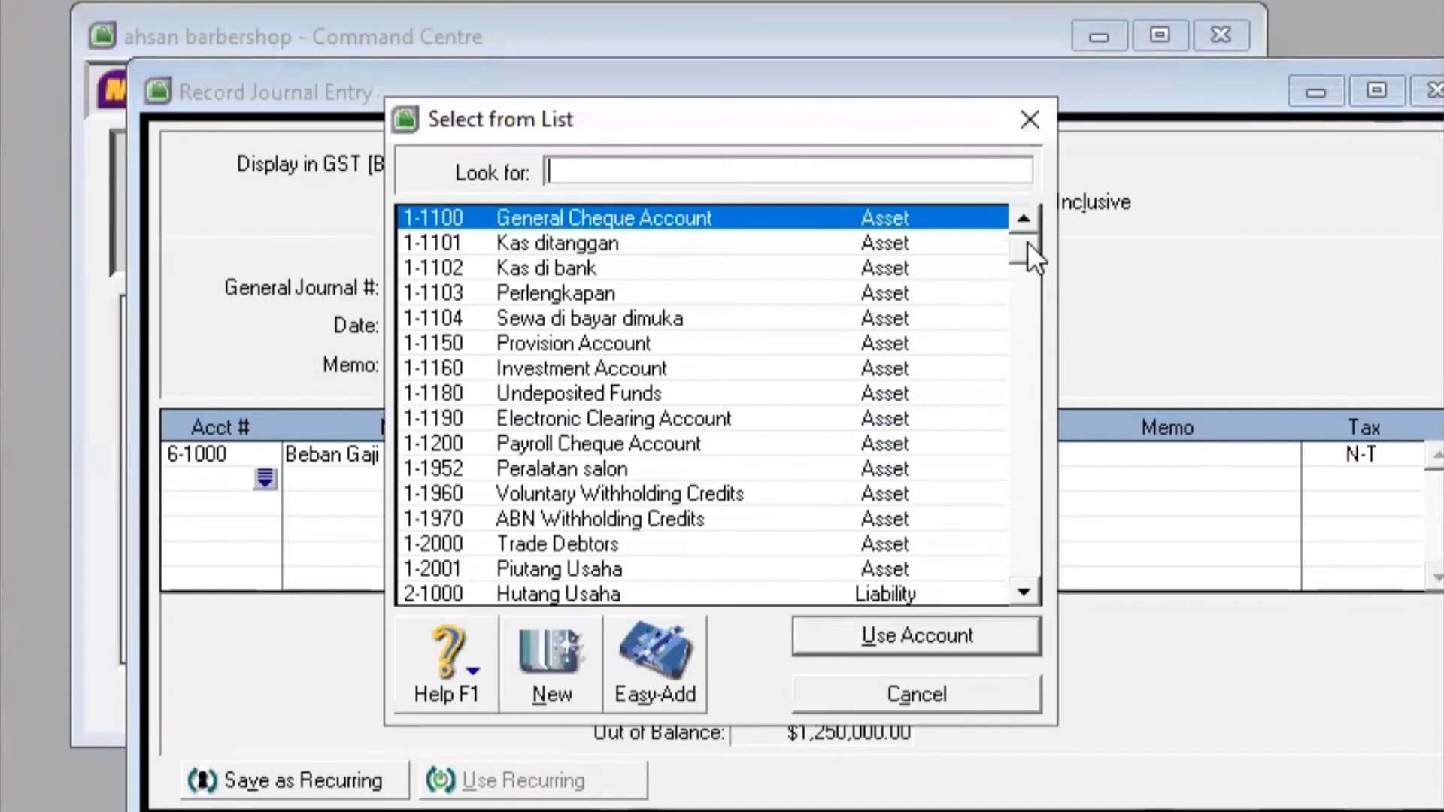
left_click_drag(1028, 242, 1027, 514)
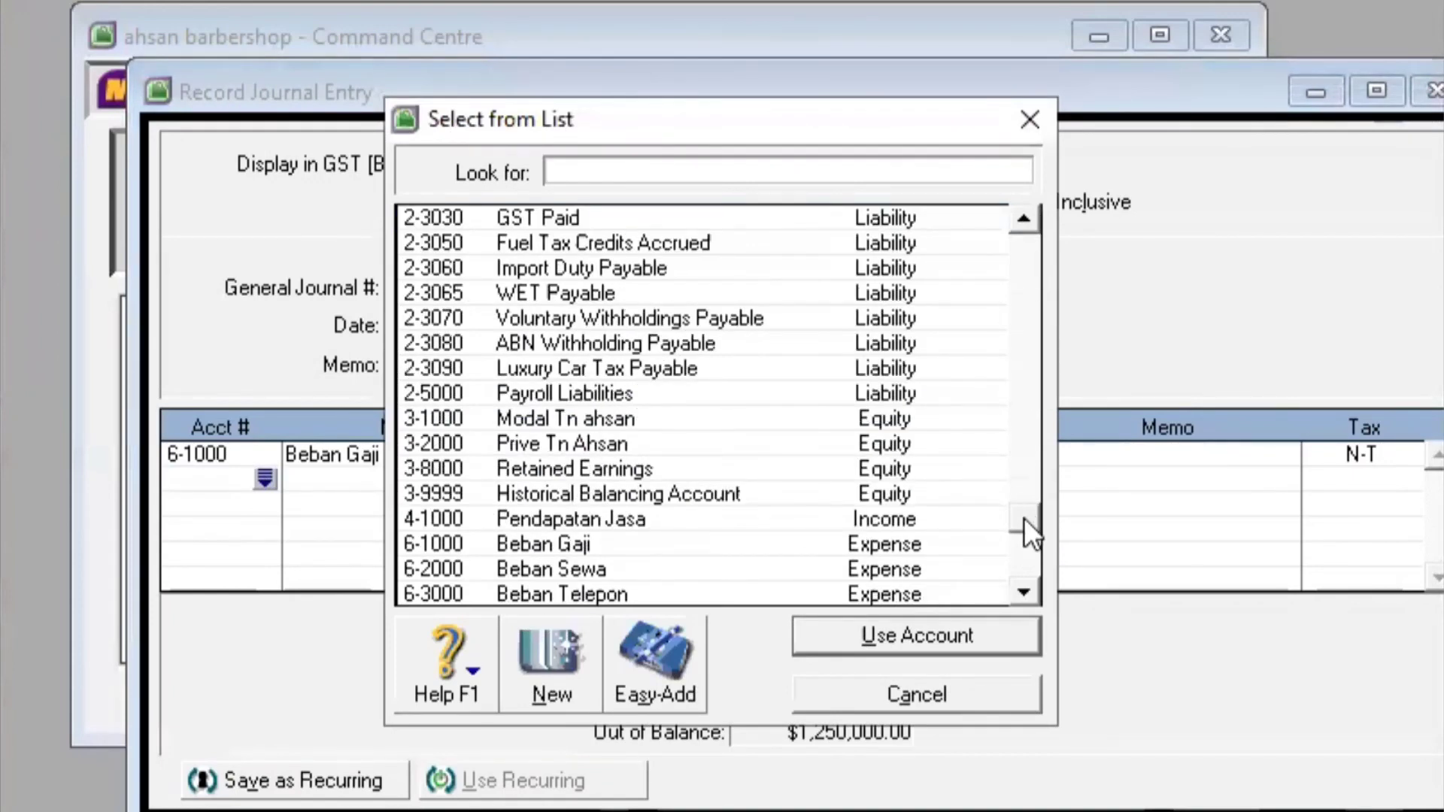
scroll(1020, 650, "down", 1)
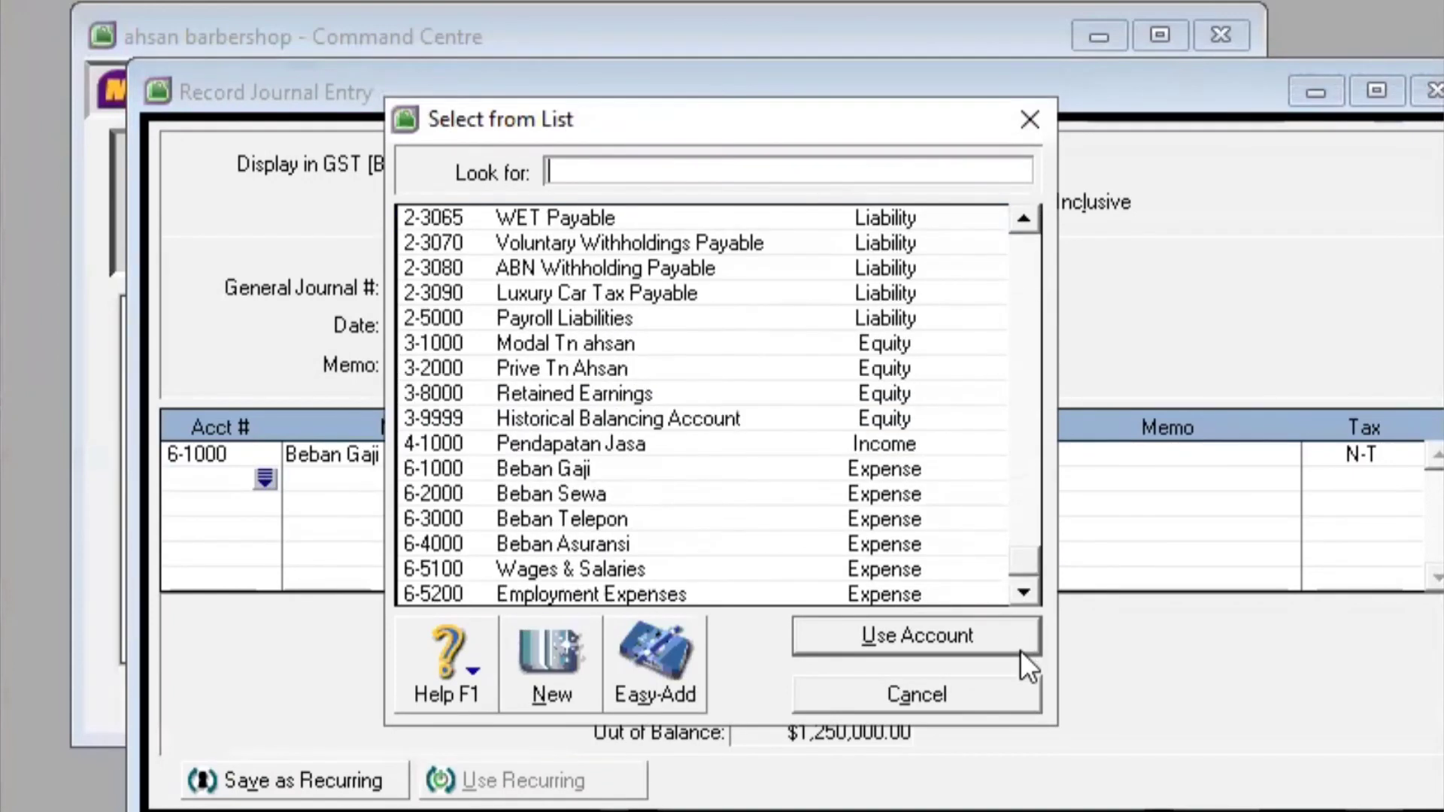
left_click(593, 485)
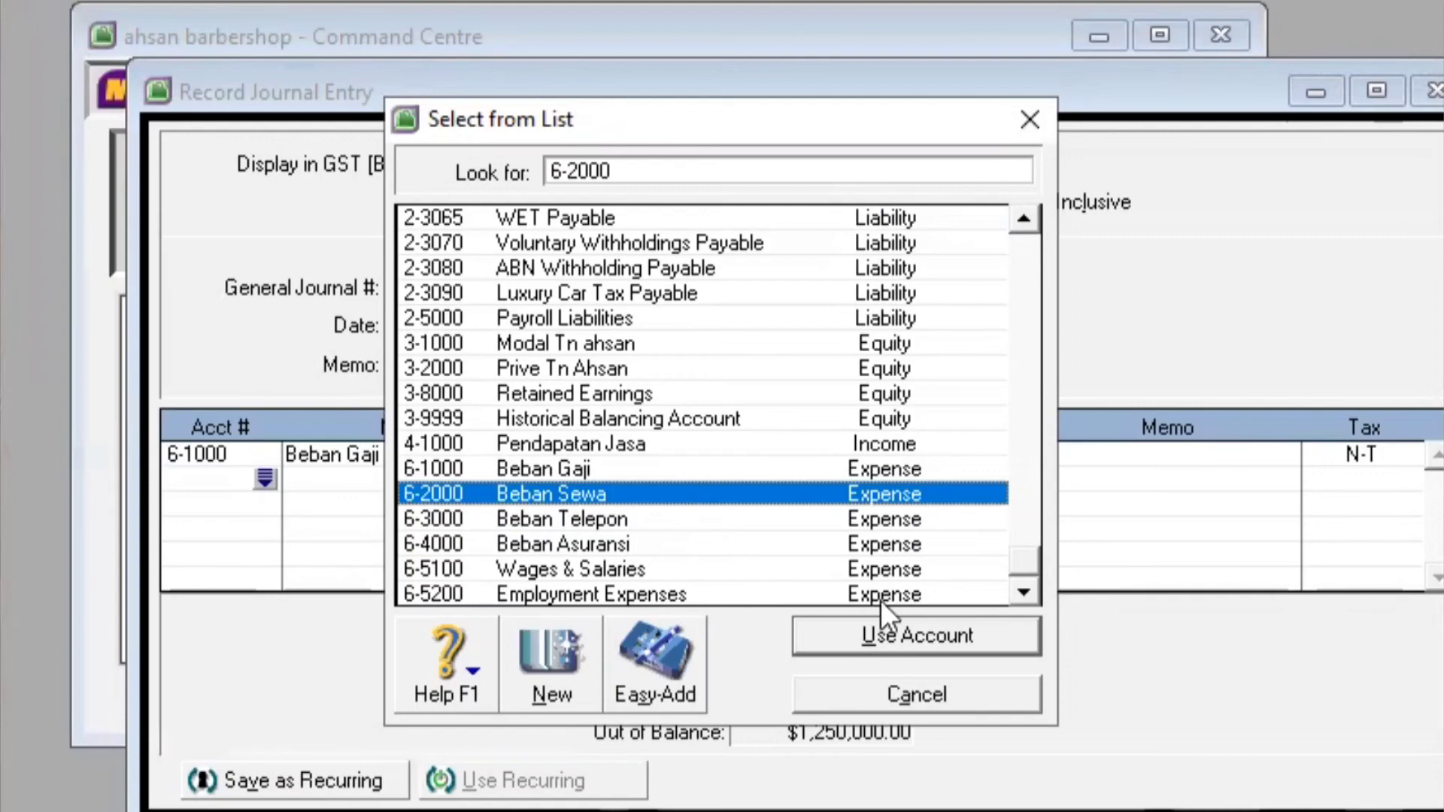
left_click(949, 637)
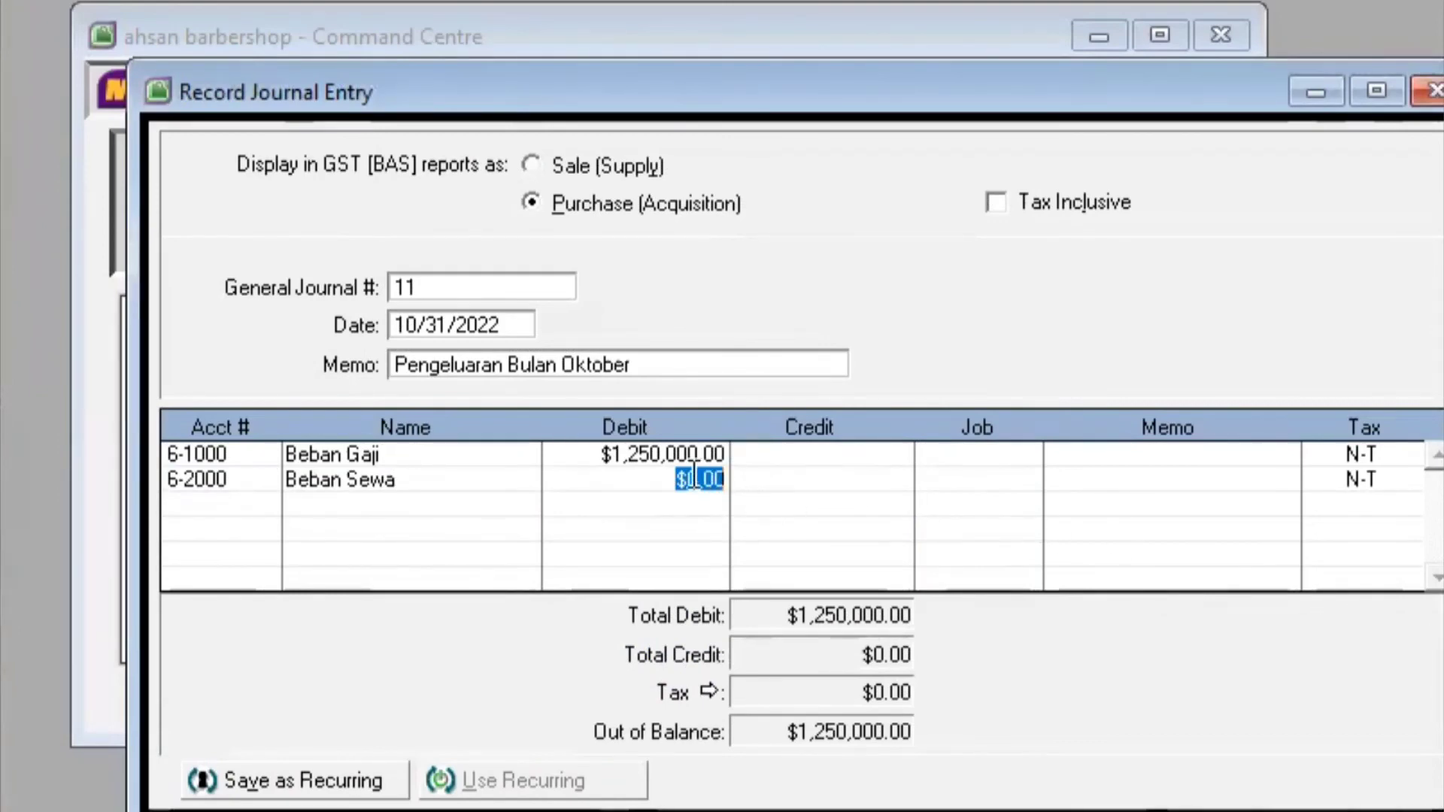
key("BackSpace")
type("500,000")
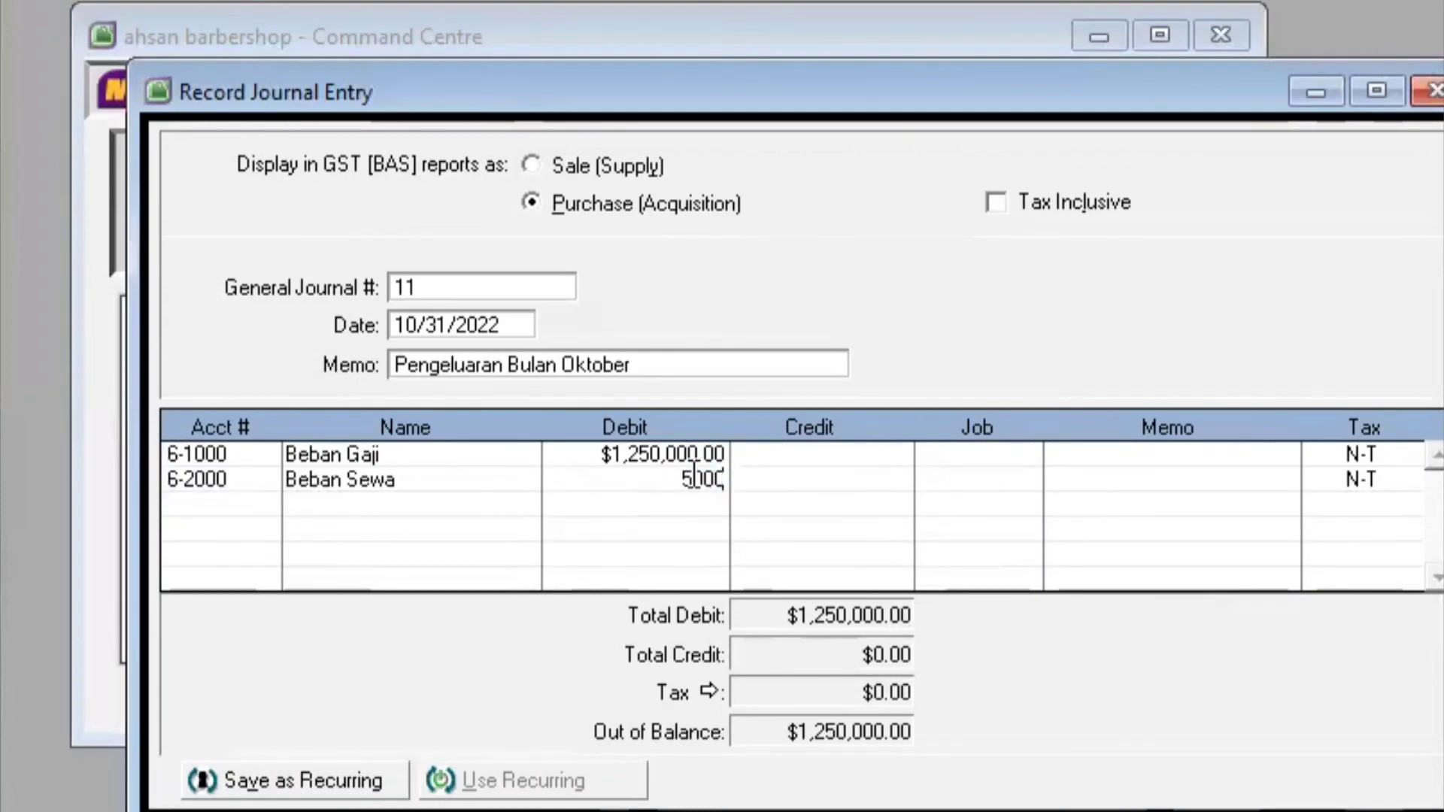
key("Return")
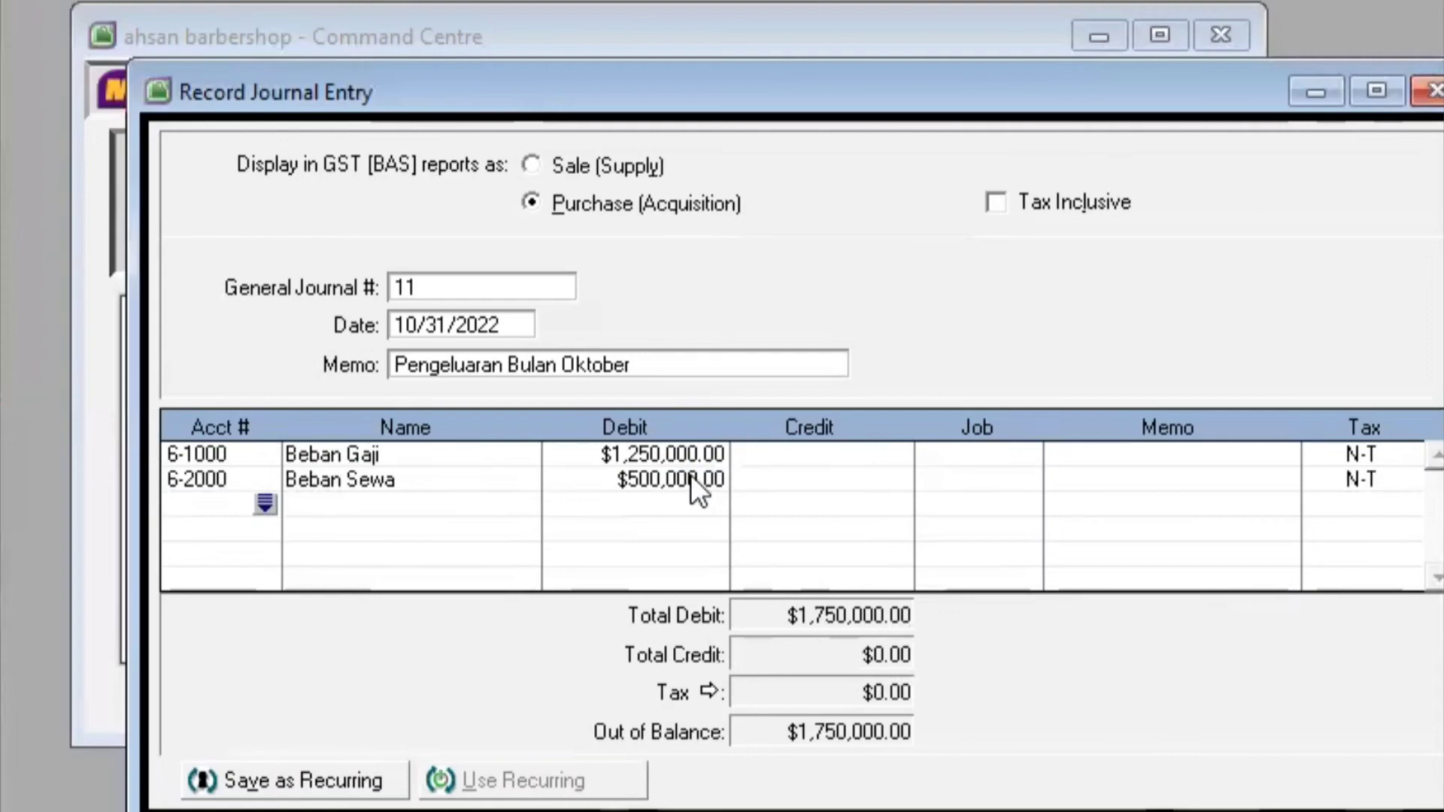
Debit Beban Telepon (6-3000) $150,000.00 on the third journal line
left_click(262, 500)
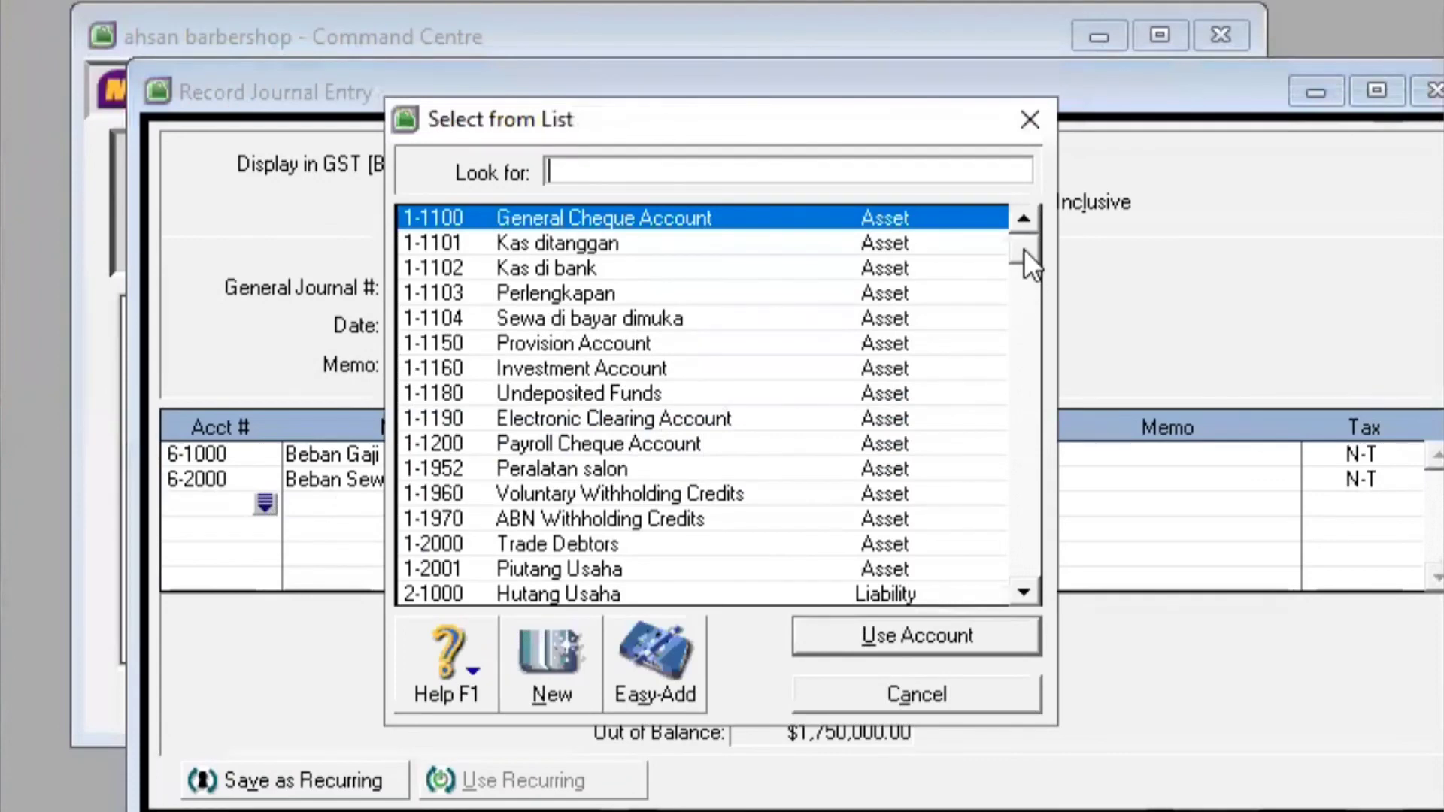
left_click_drag(1023, 250, 1031, 585)
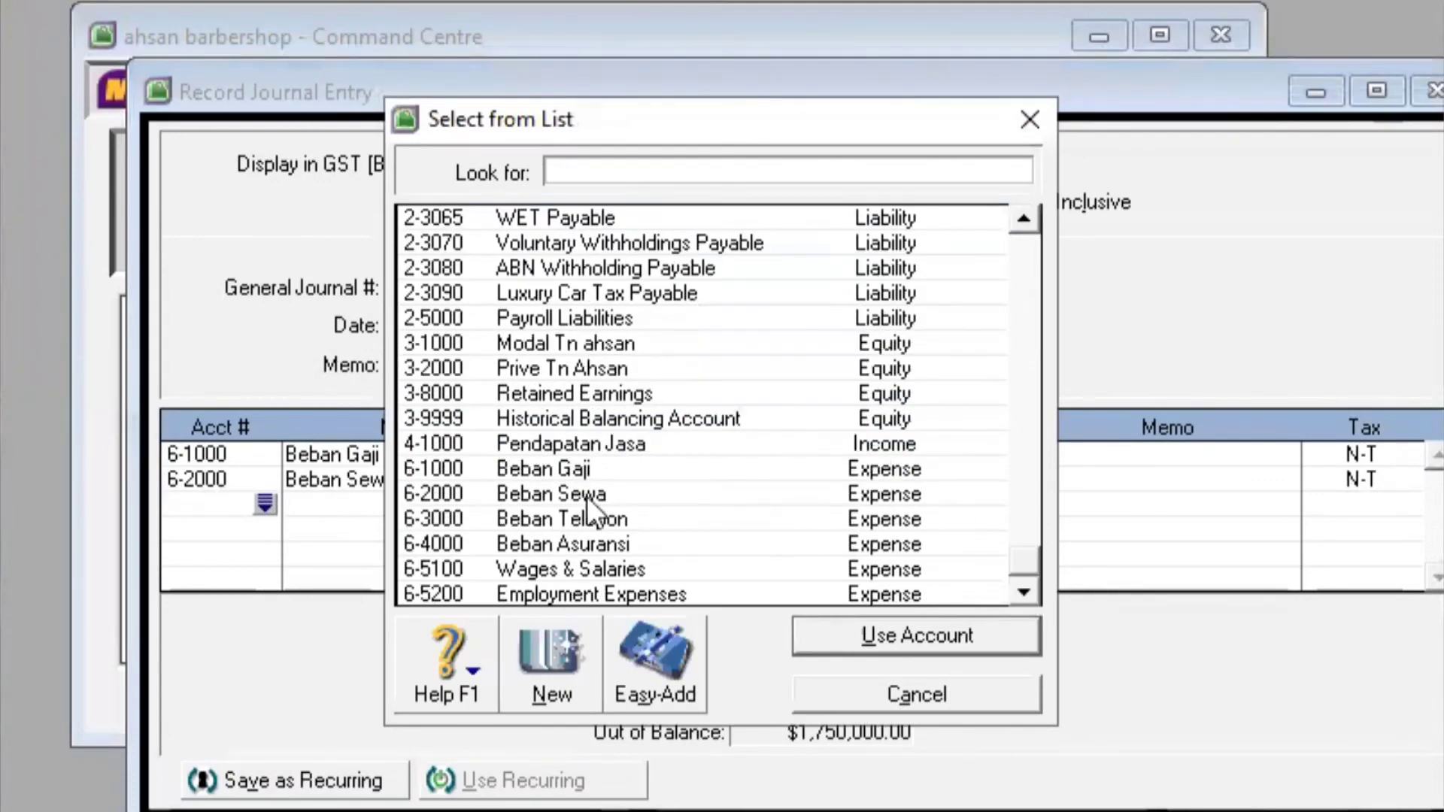
left_click(633, 521)
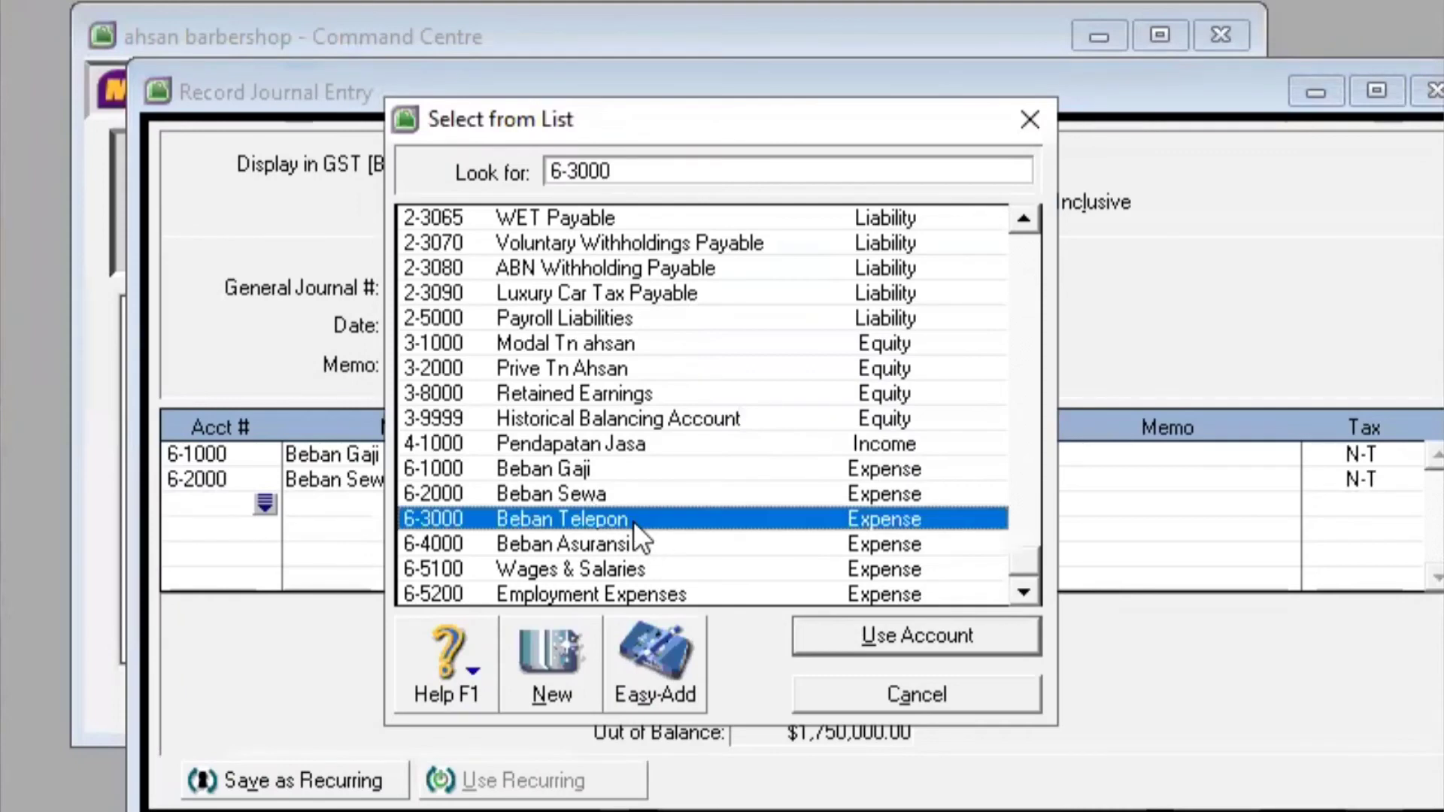
left_click(882, 632)
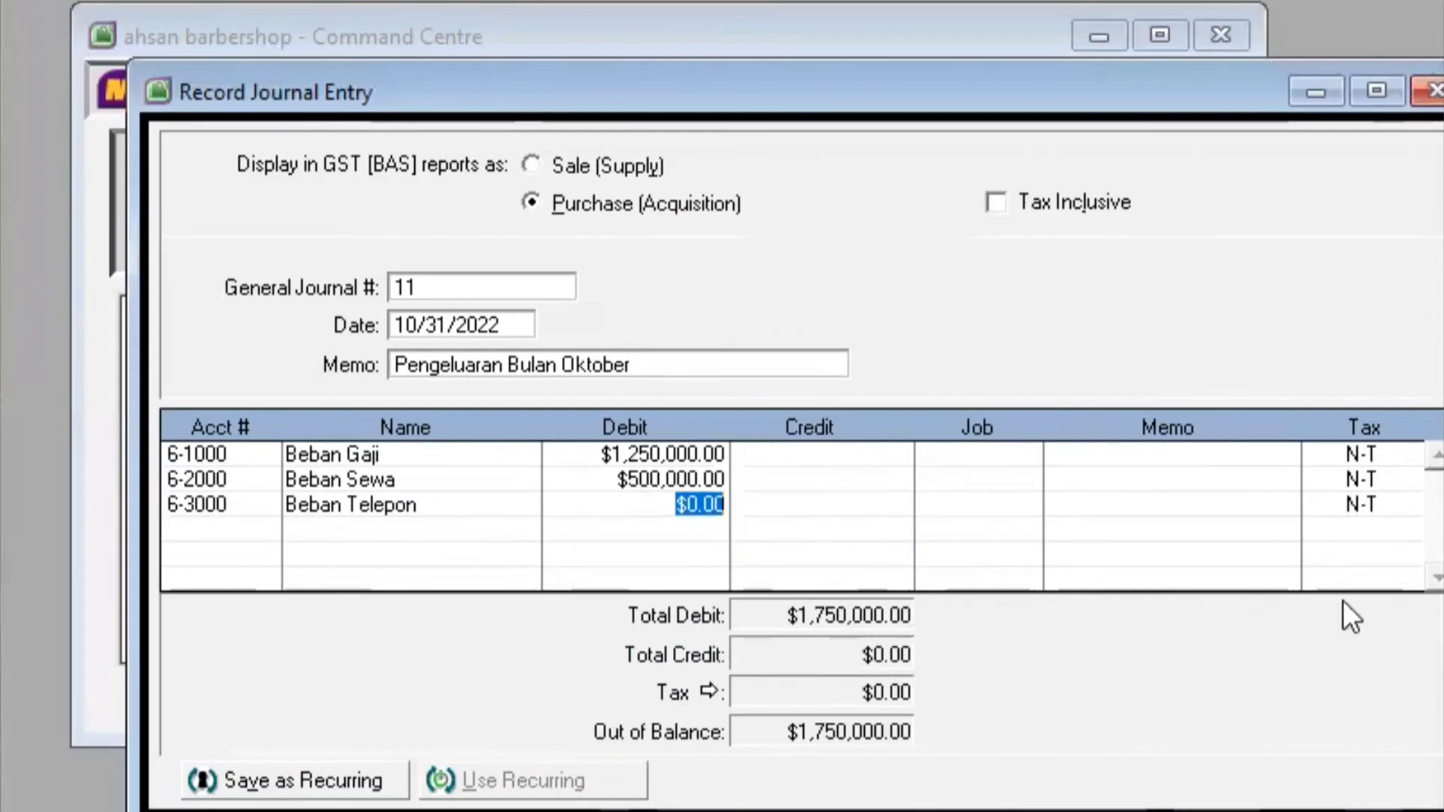
key("BackSpace")
type("150,000")
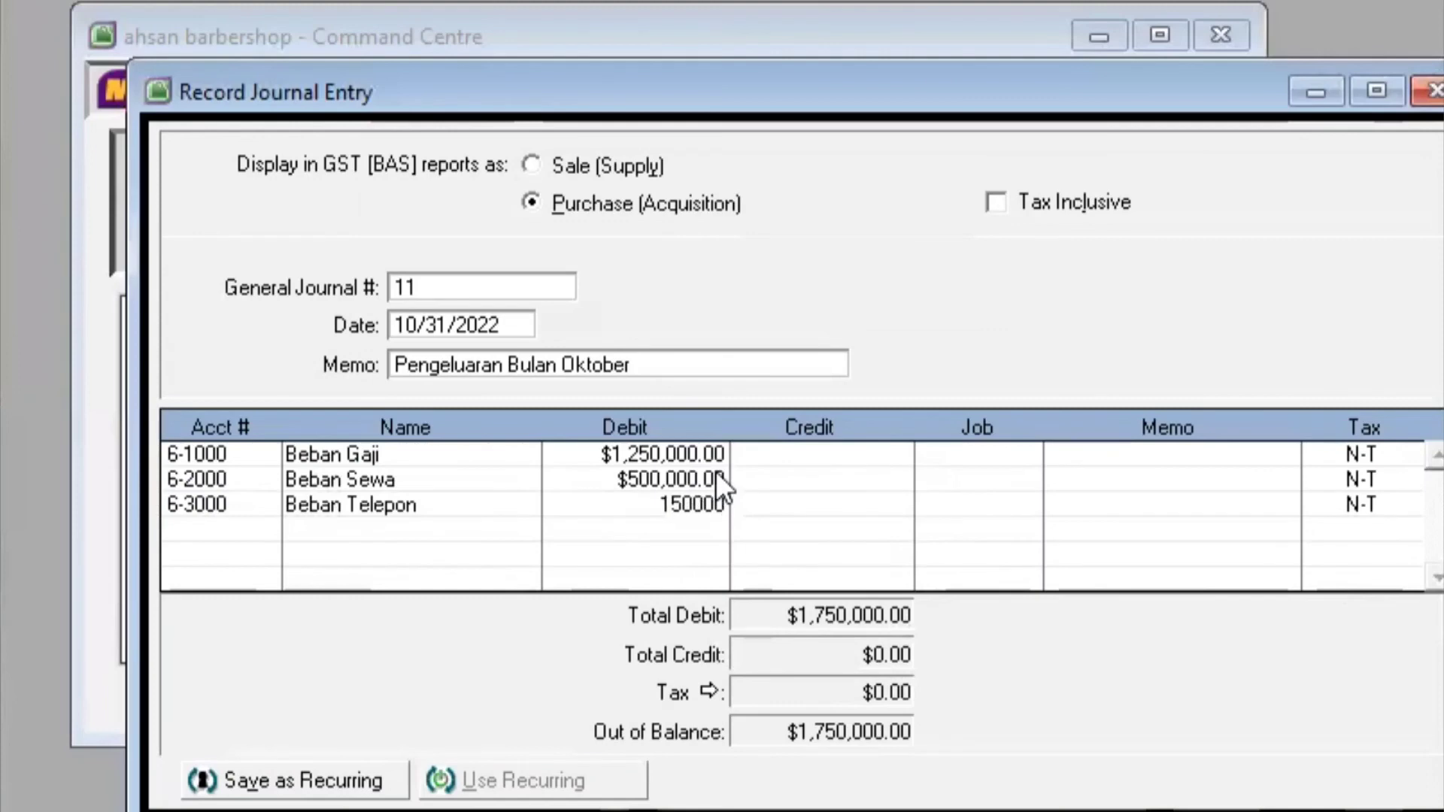
key("Return")
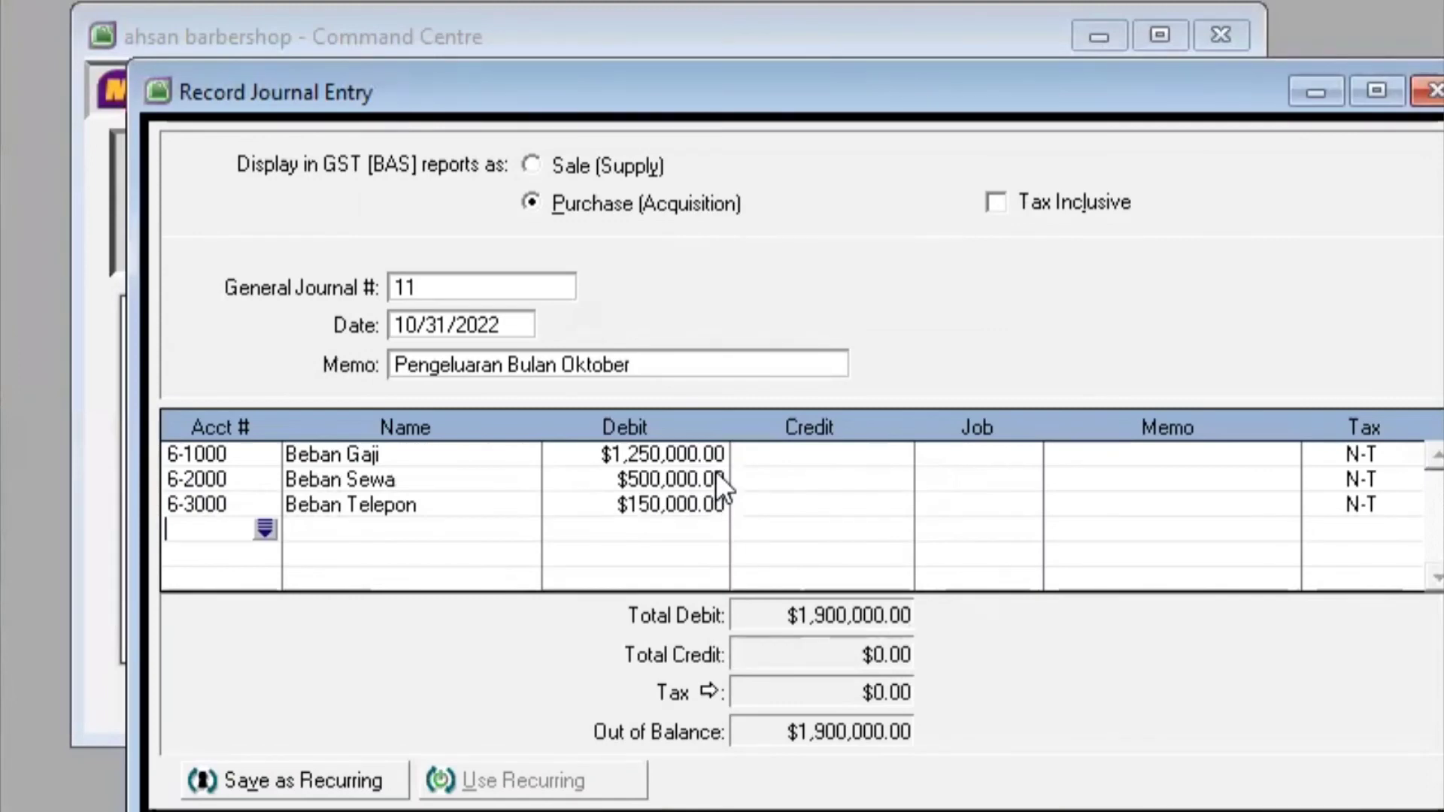
Debit Beban Asuransi (6-4000) $100,000.00 on the fourth line
left_click(264, 530)
left_click_drag(1024, 253, 1025, 586)
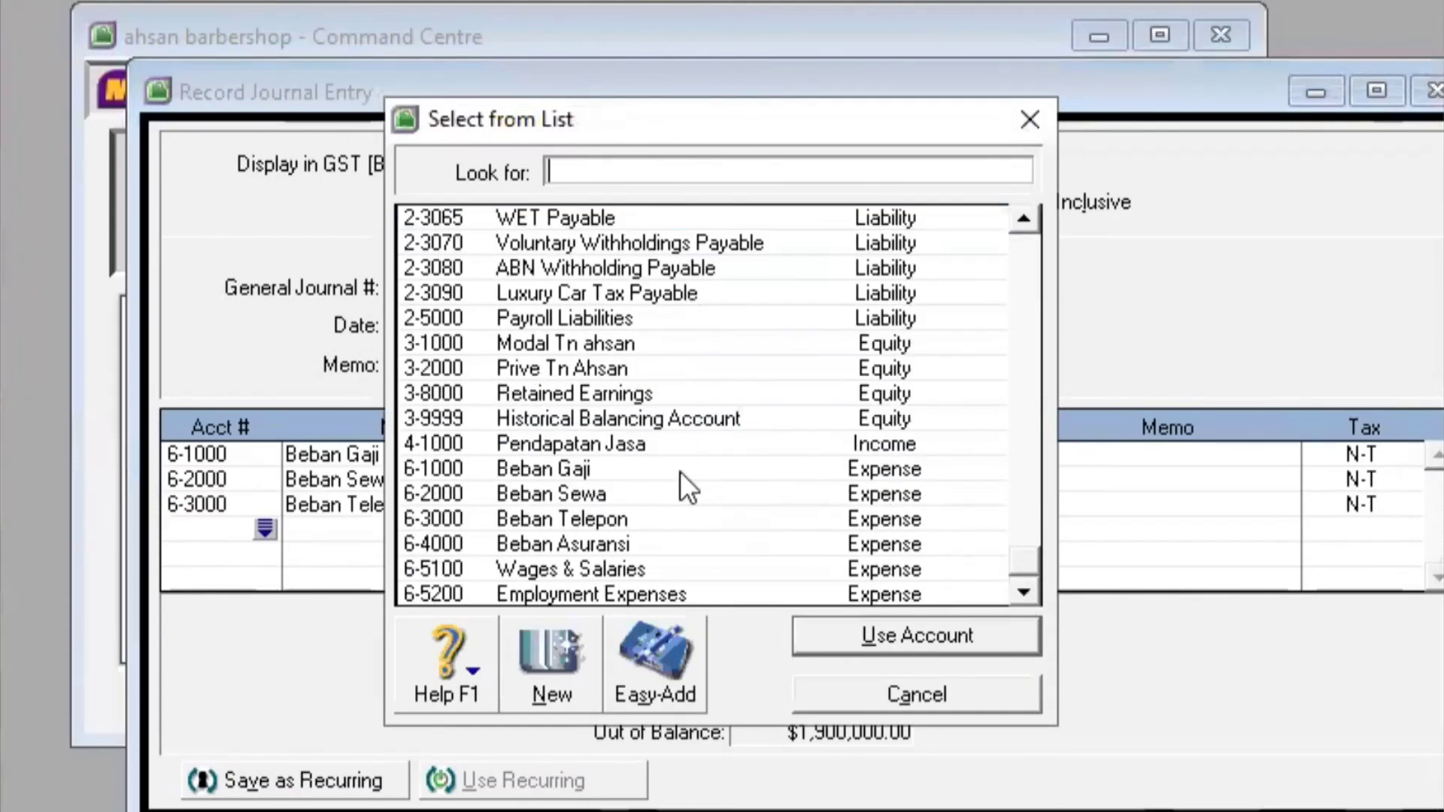
left_click(662, 538)
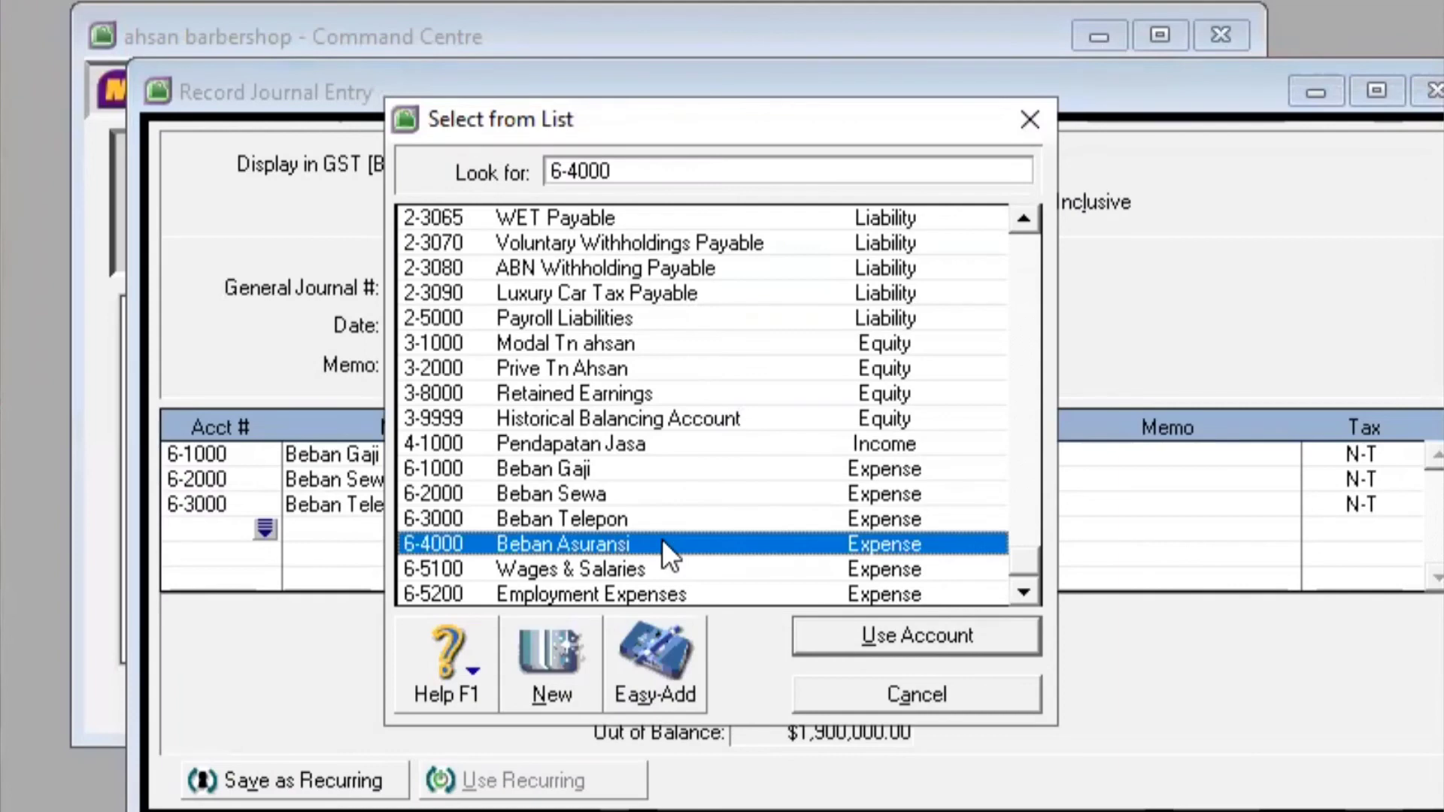
left_click(931, 629)
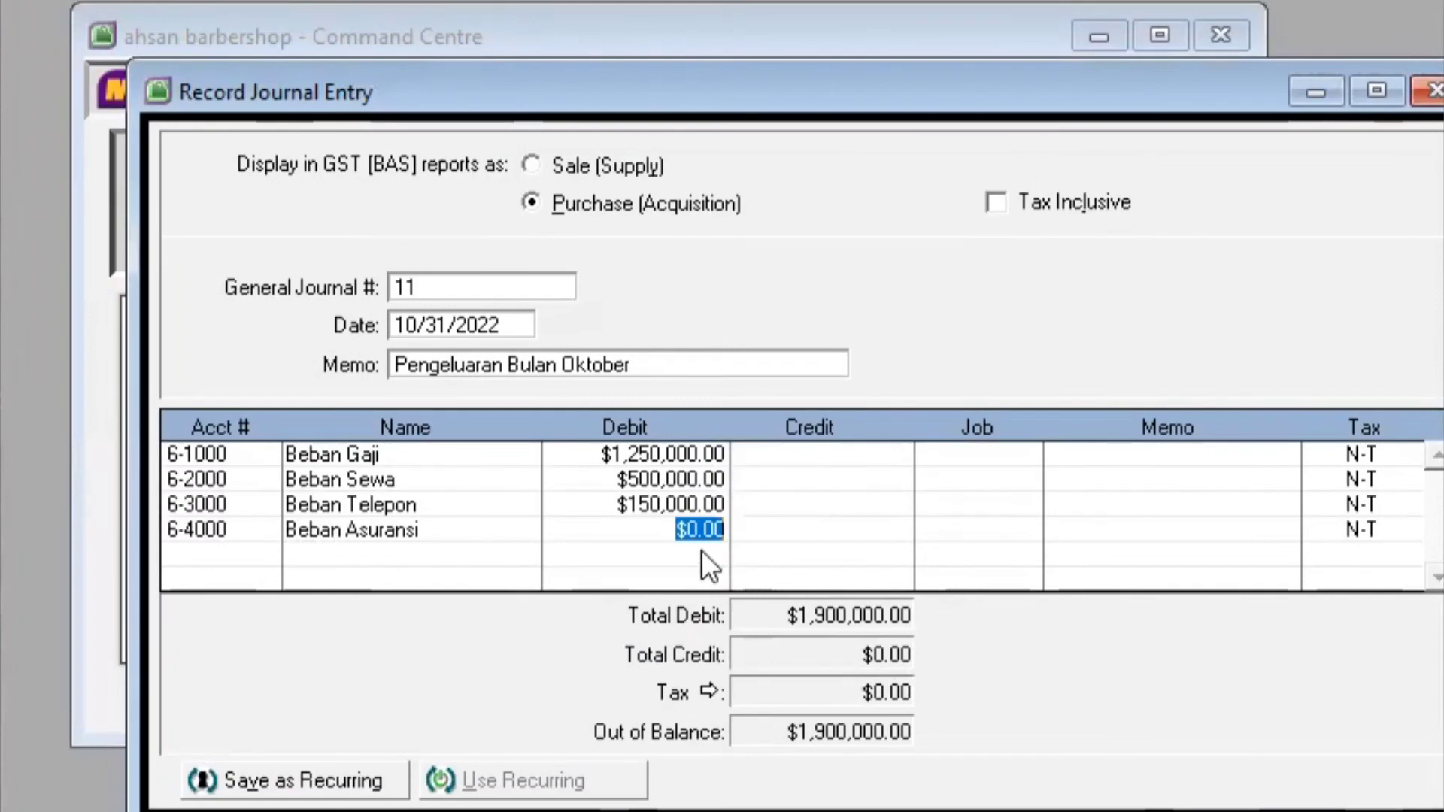
type("100,")
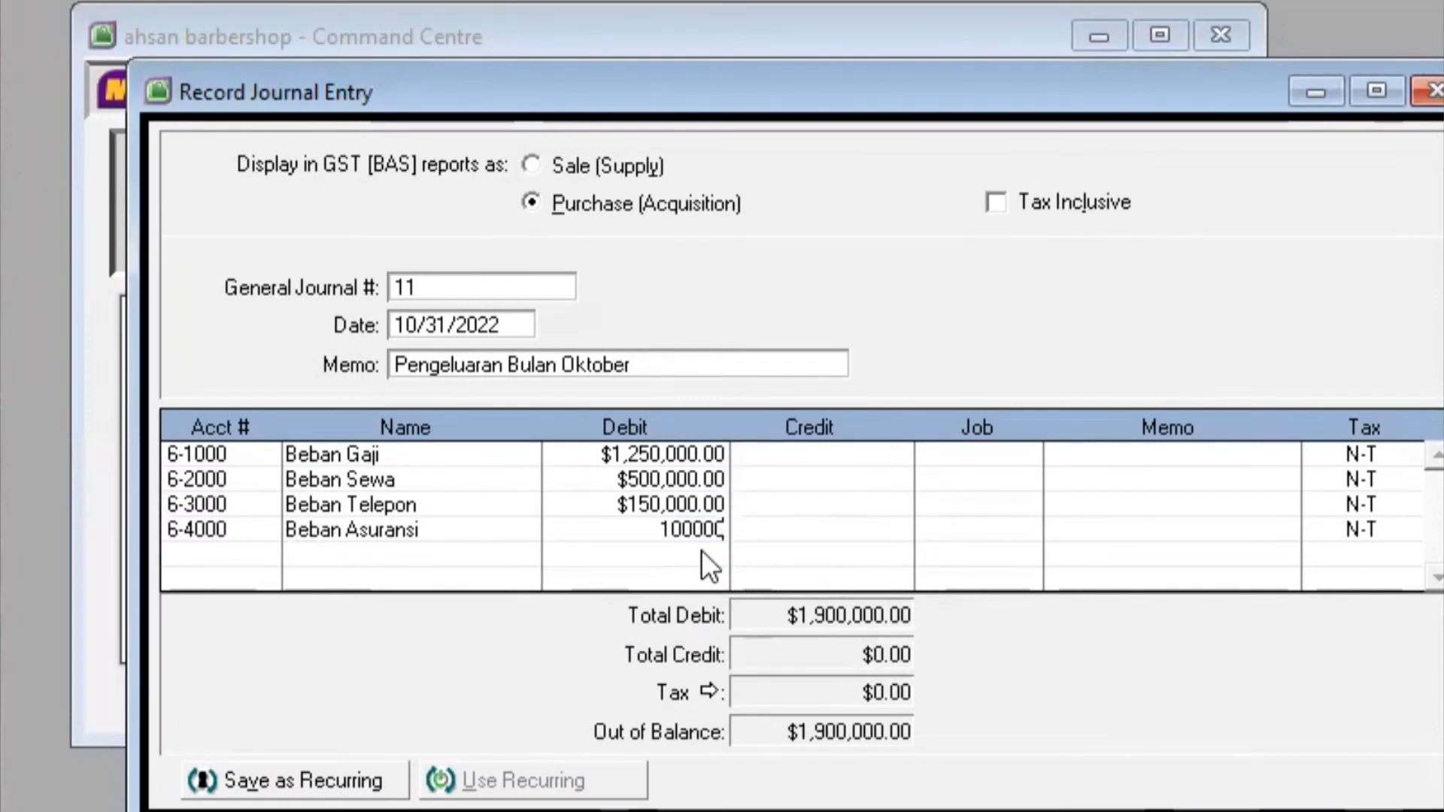
type("000")
key("Return")
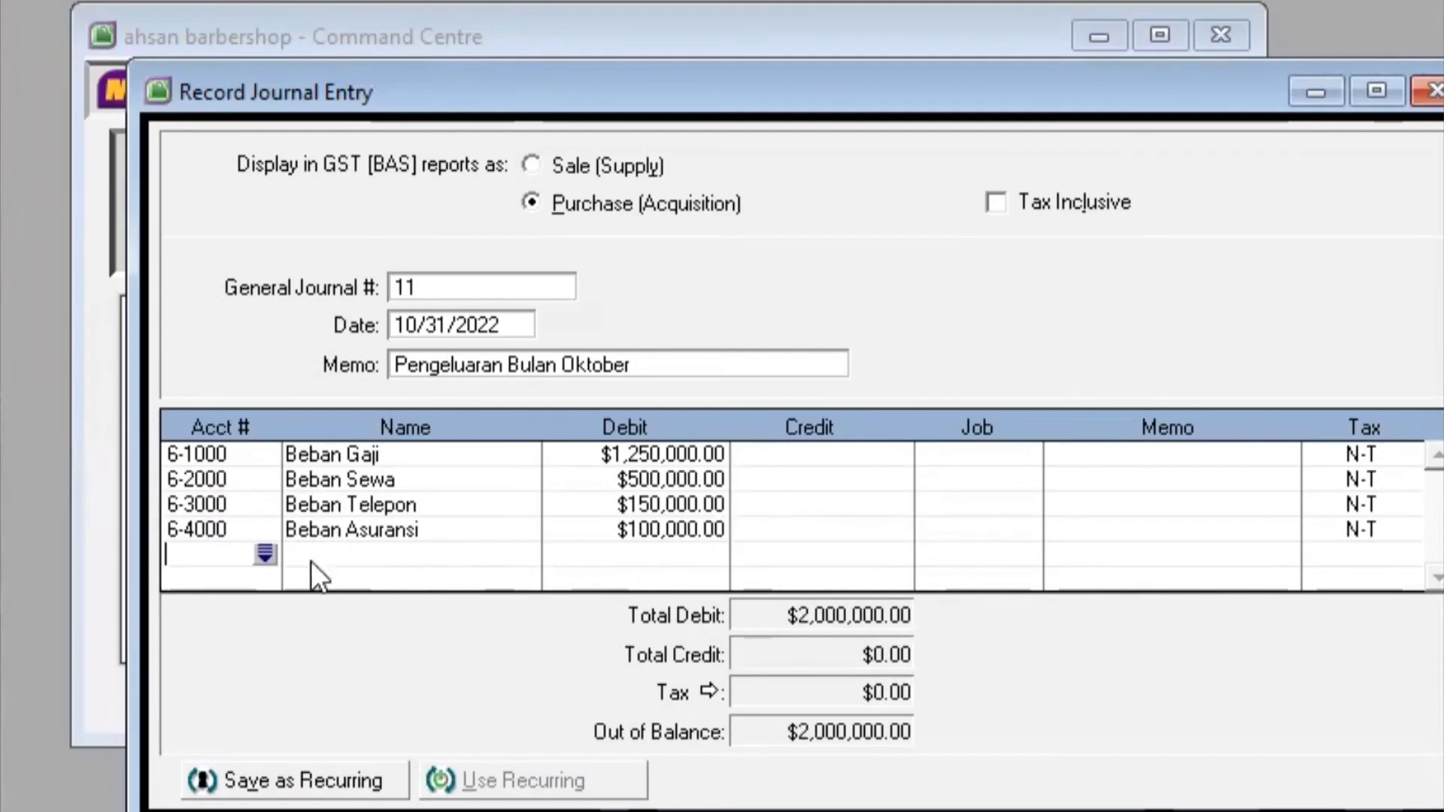
Credit Kas di bank (1-1102) $2,000,000.00 to balance journal 11 and record it
left_click(265, 554)
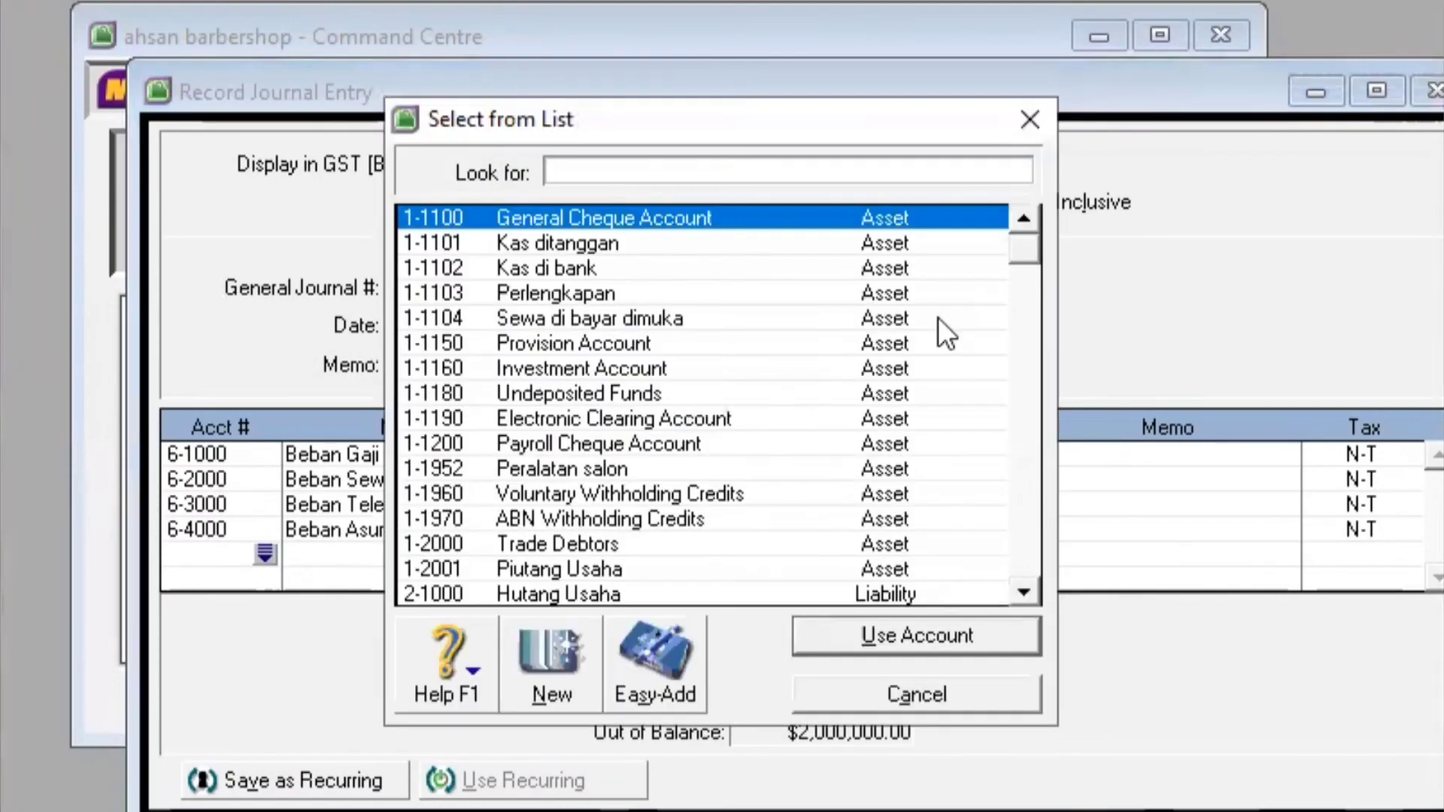
left_click(593, 267)
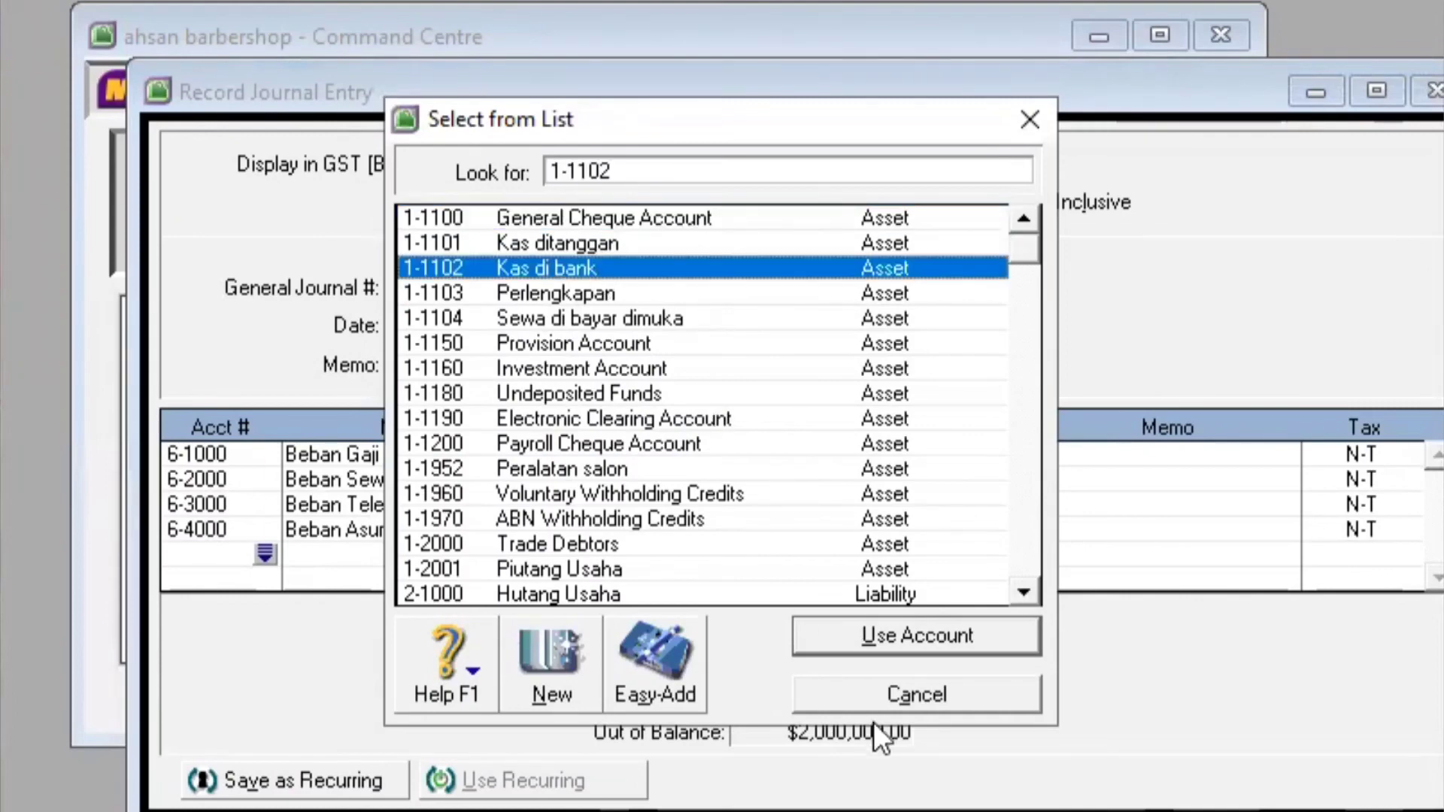
left_click(888, 633)
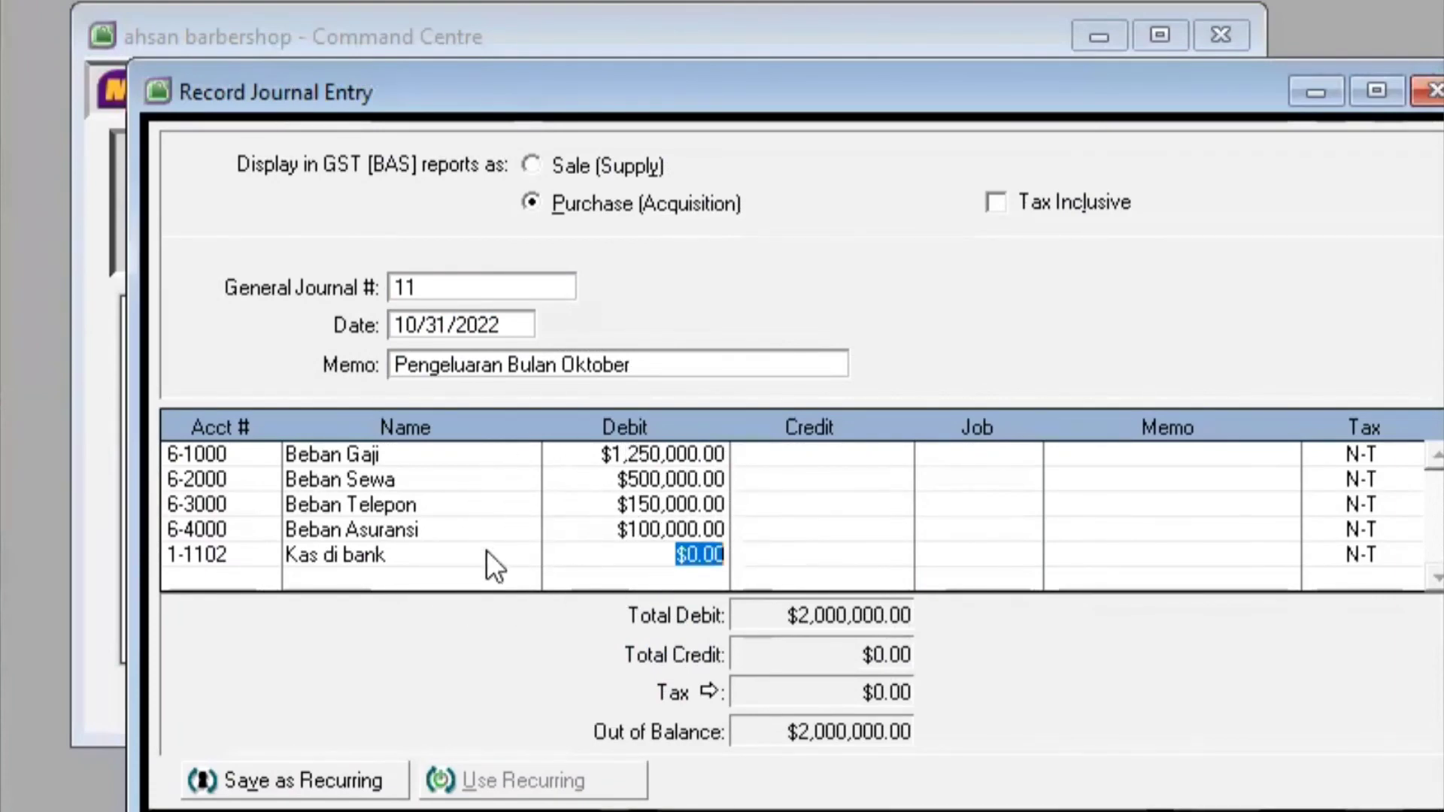
left_click(833, 549)
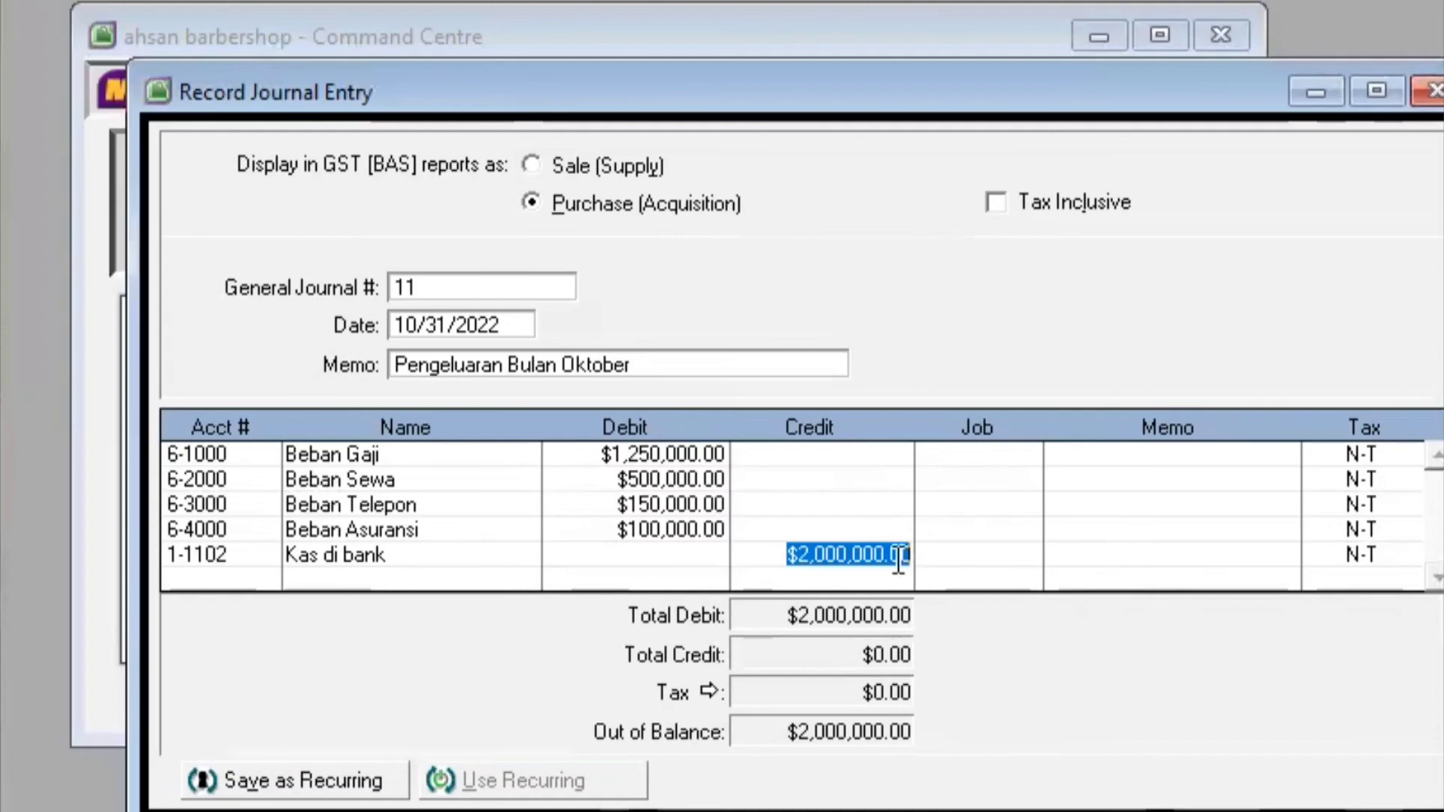
key("Return")
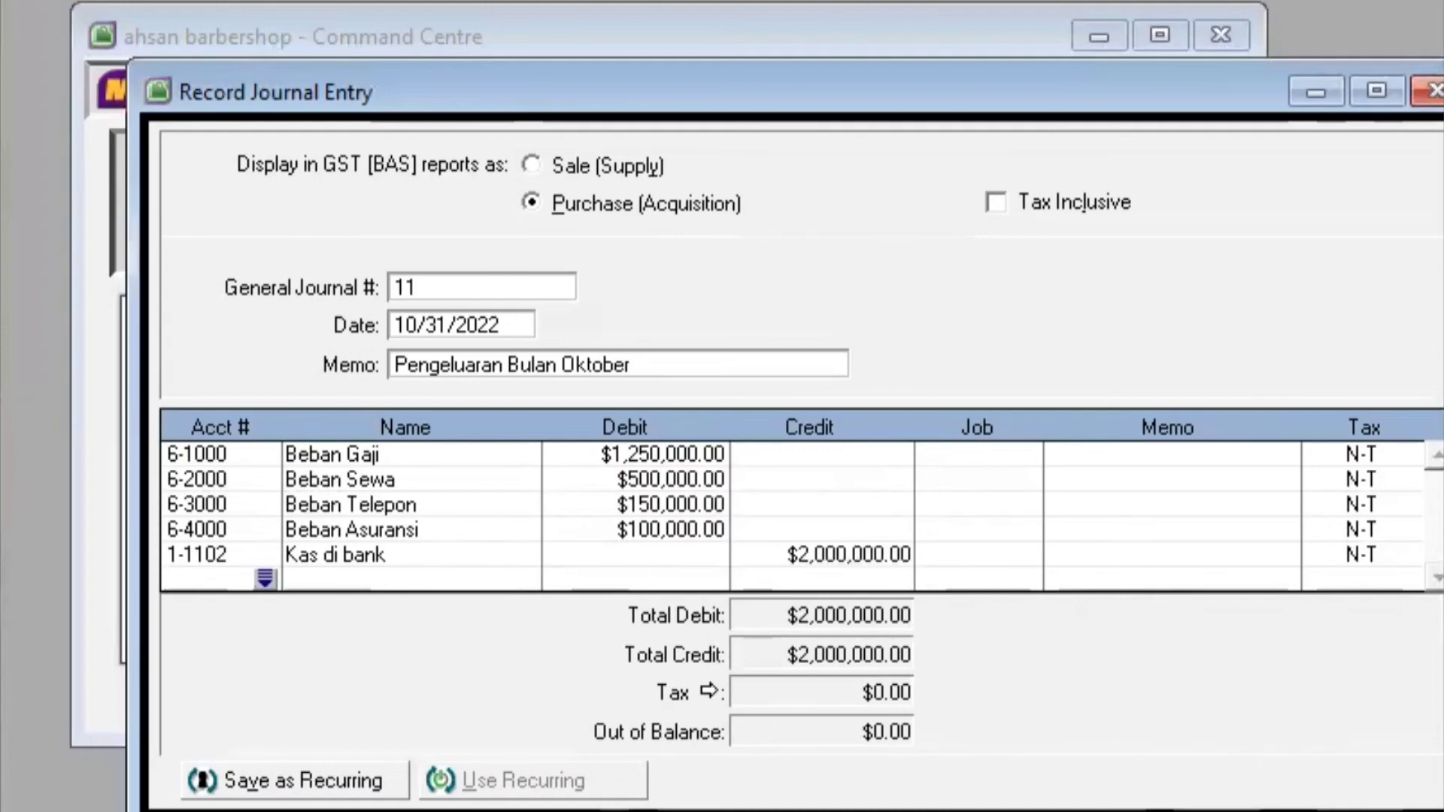
left_click(1317, 811)
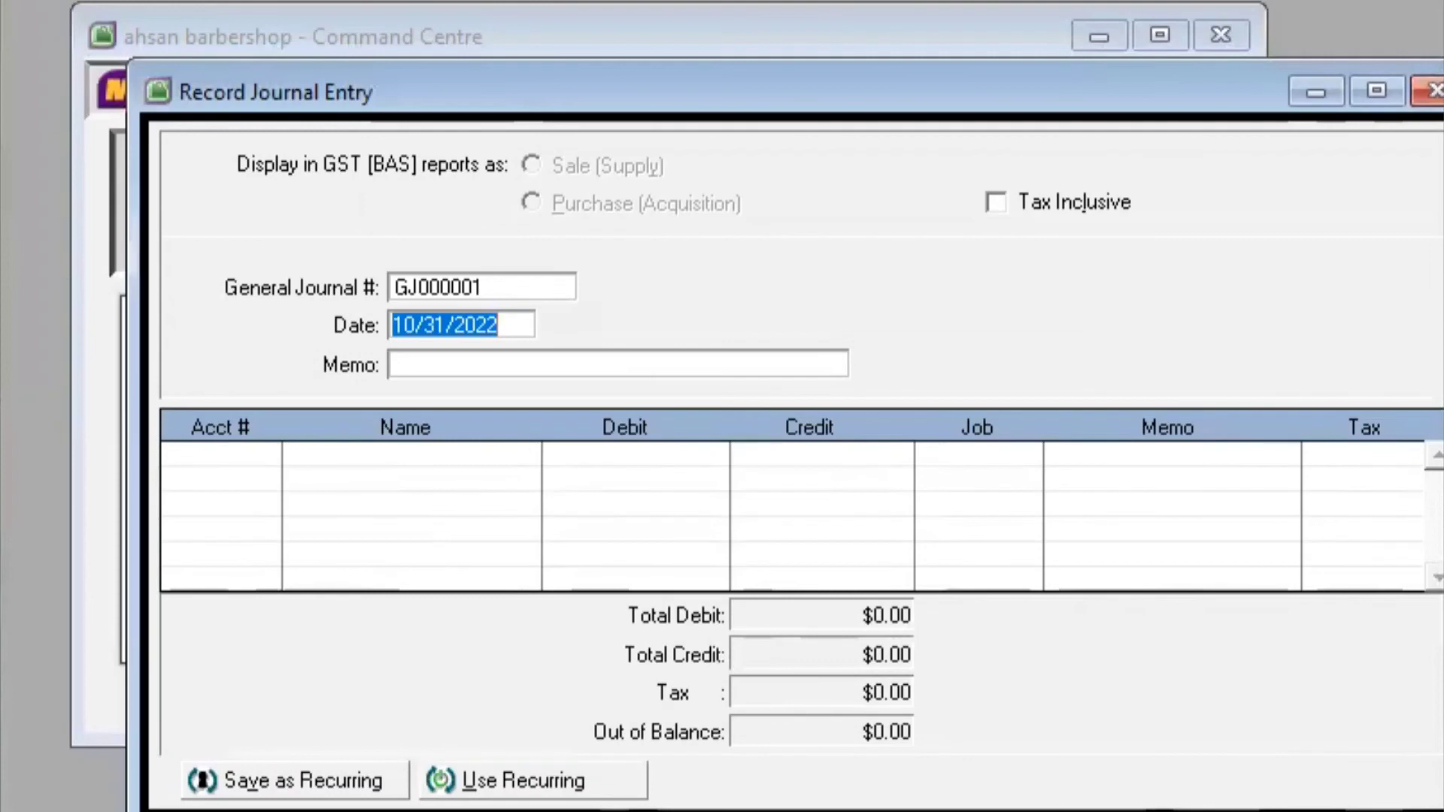
Close the Record Journal Entry window and open the Transaction Journal
key("alt+Tab")
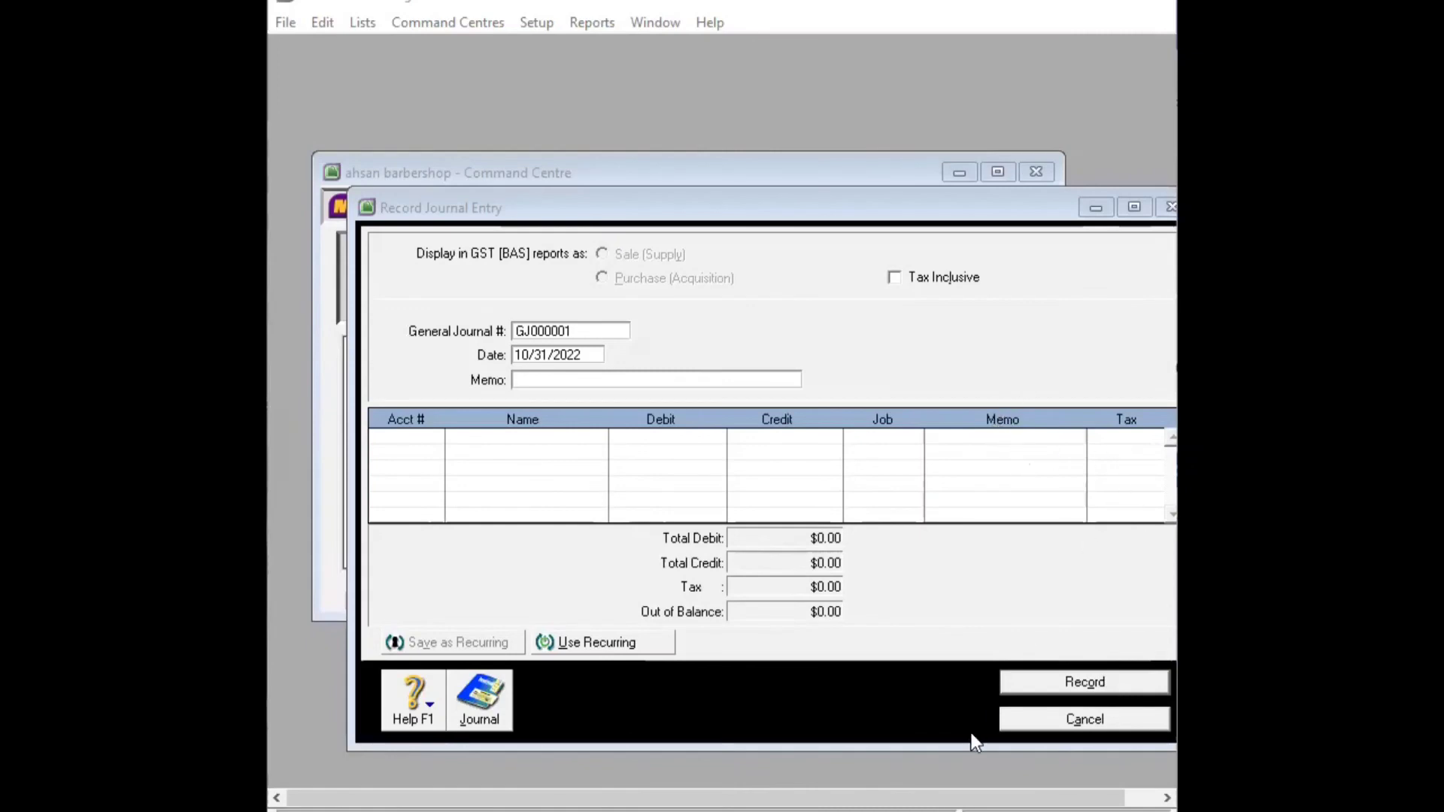
left_click(1071, 722)
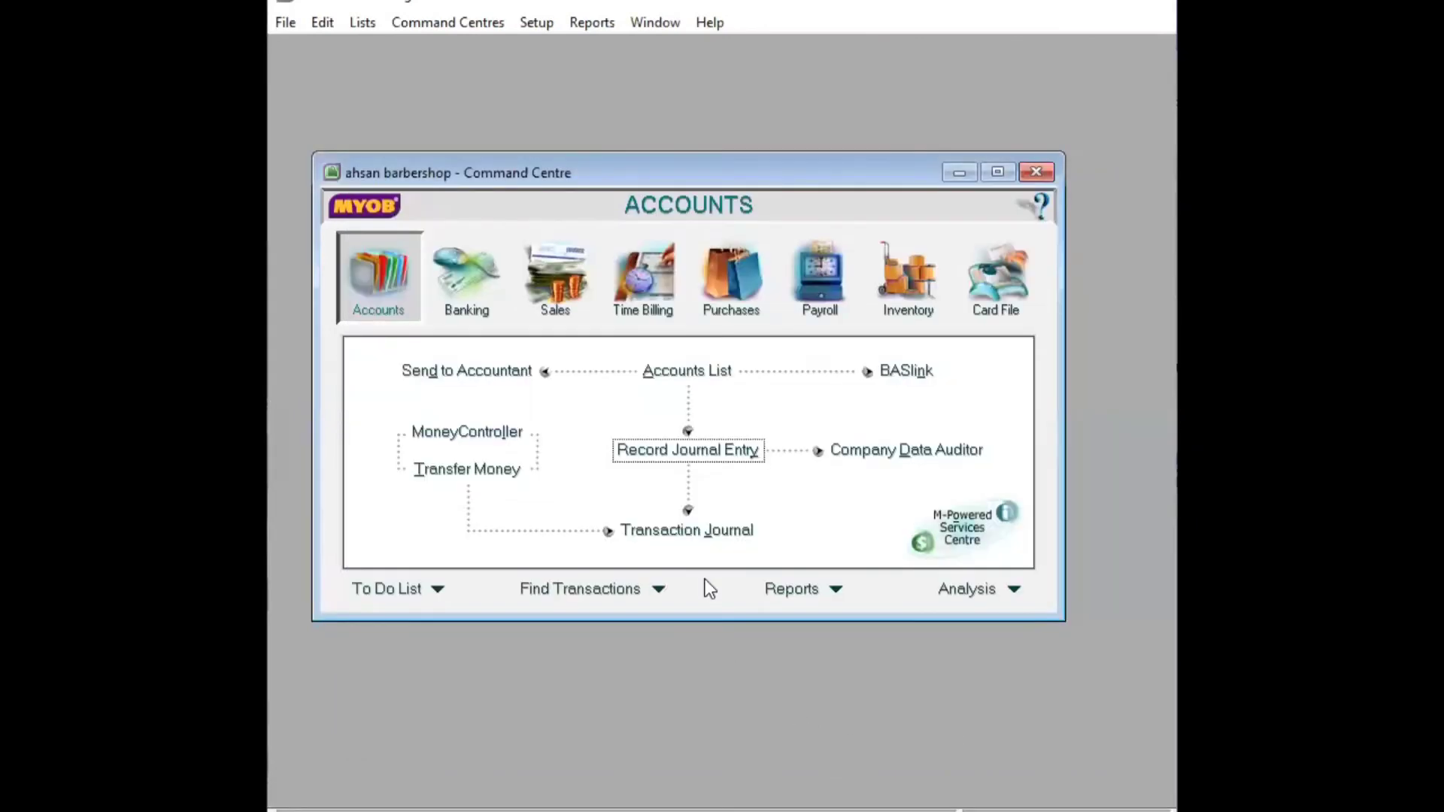
left_click(650, 531)
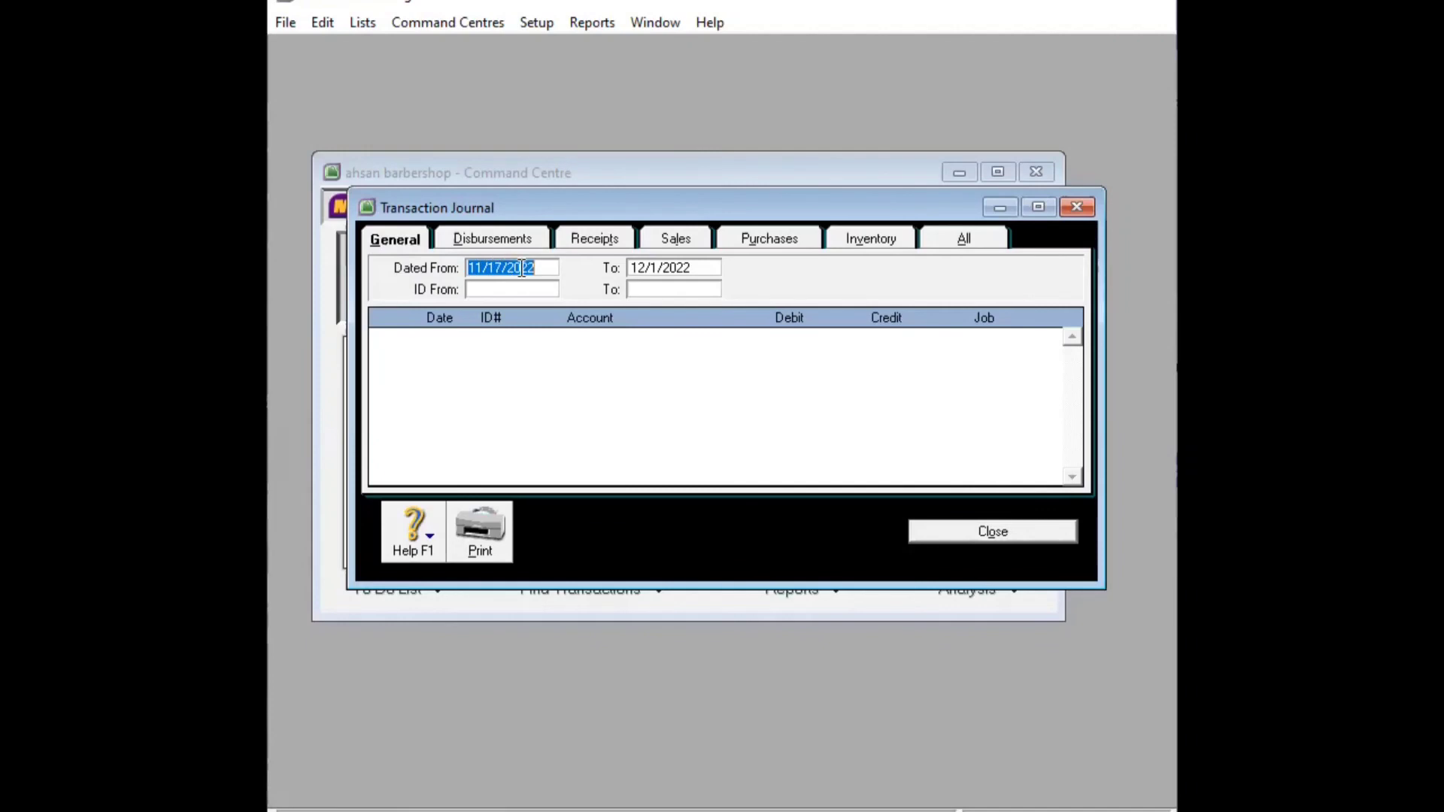
Set the Transaction Journal range to 1/1/2022–12/31/2022 and scroll to the last general entry
left_click(481, 272)
key("BackSpace")
key("BackSpace")
left_click(636, 275)
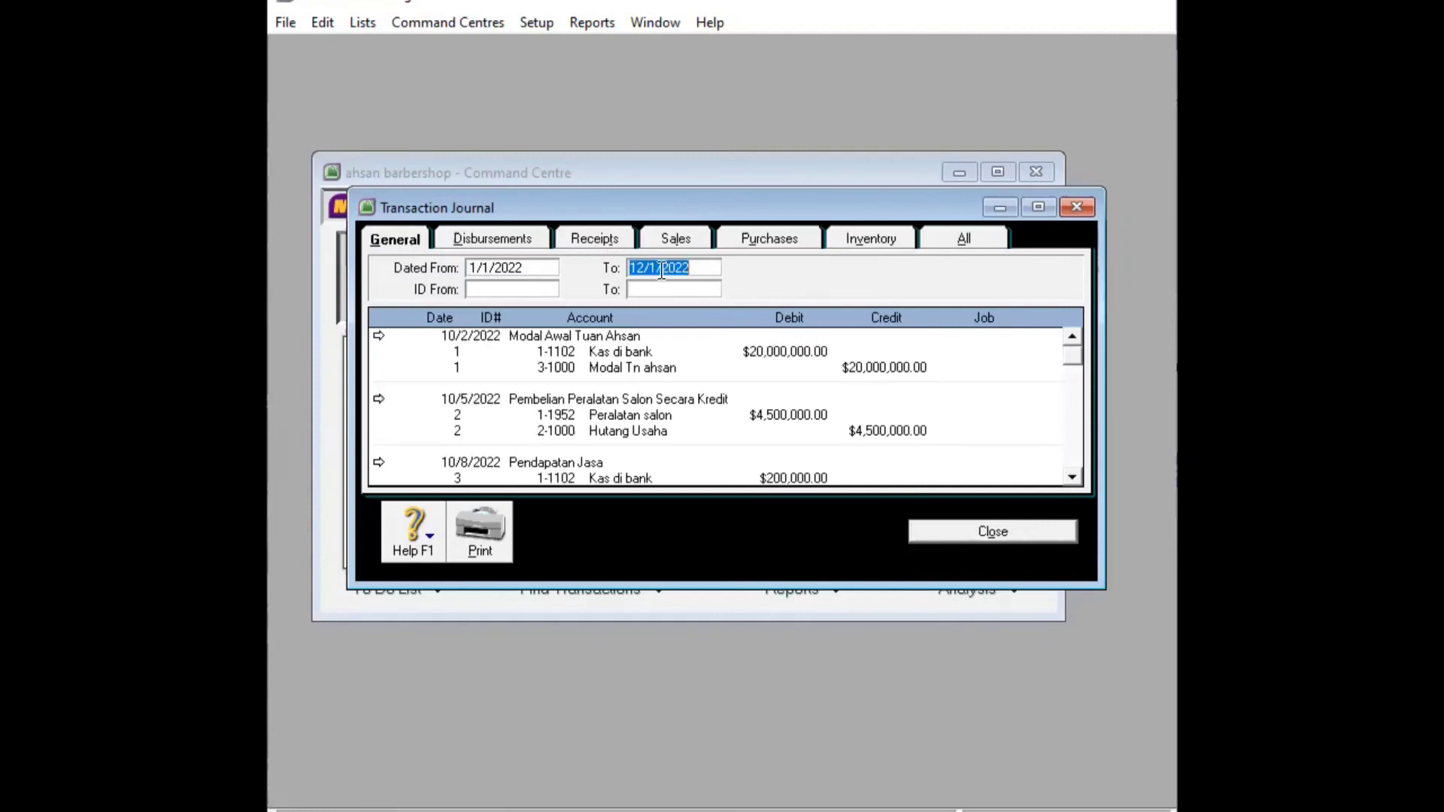
left_click(661, 270)
key("BackSpace")
type("31")
key("Tab")
scroll(1077, 367, "down", 2)
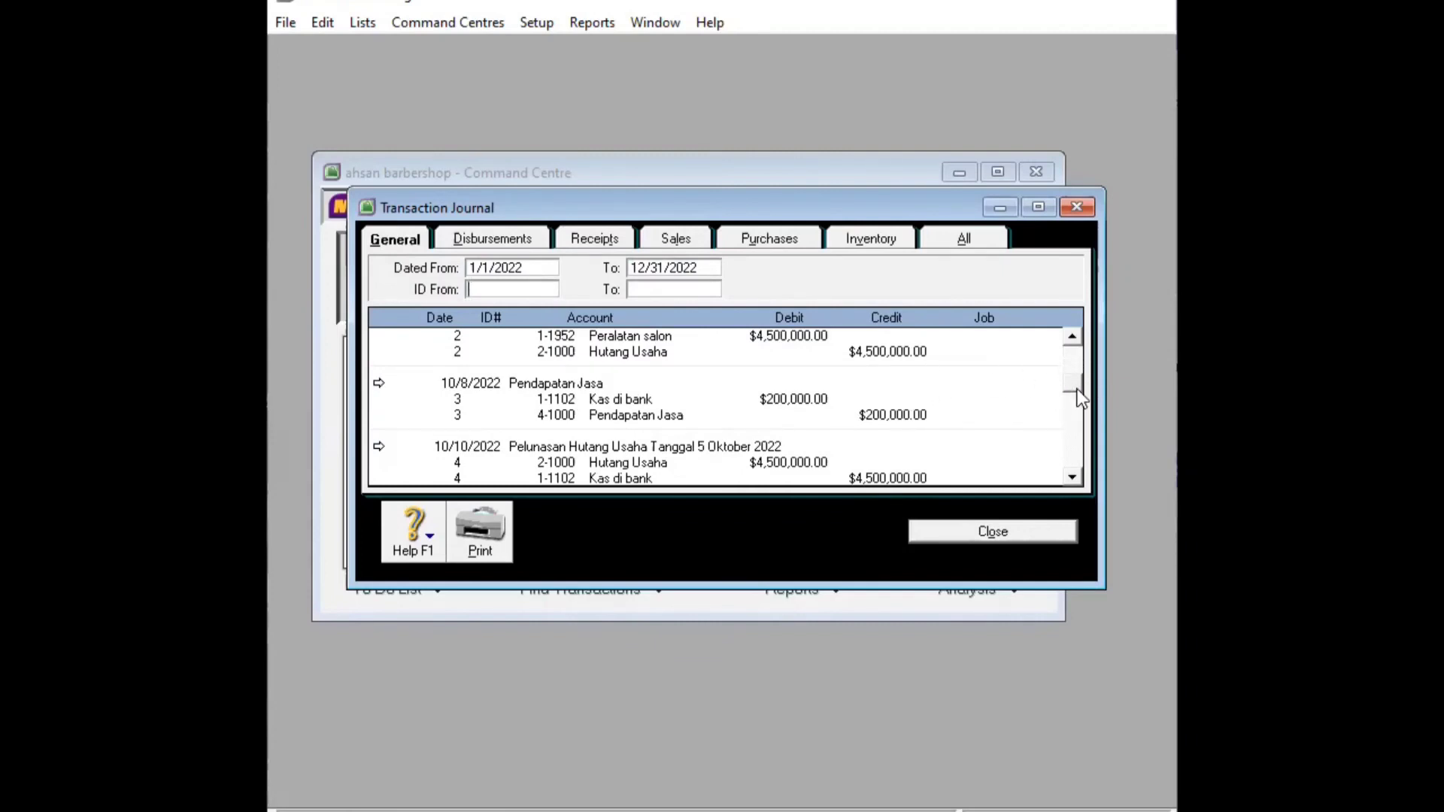
scroll(1073, 413, "down", 5)
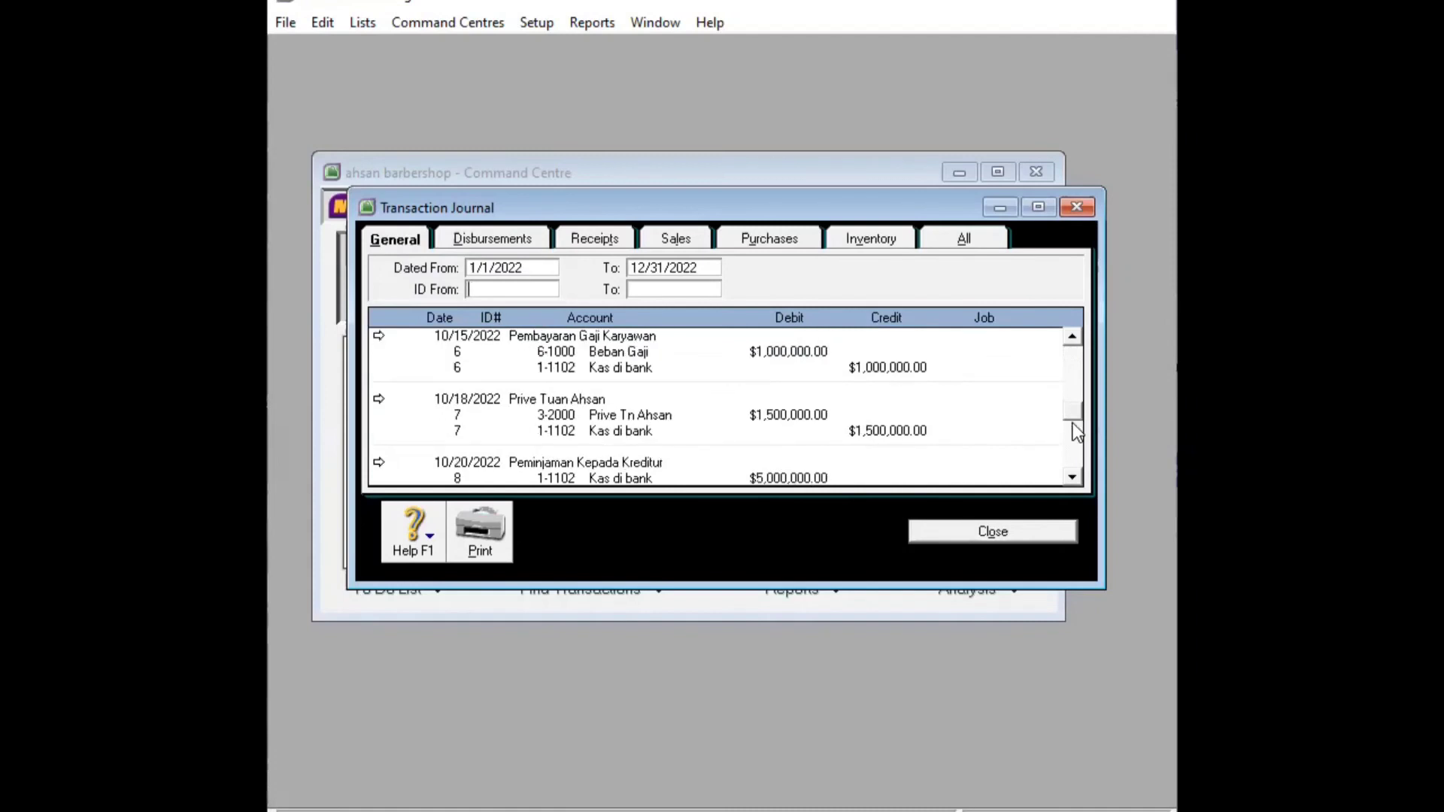
left_click_drag(1071, 442, 1070, 466)
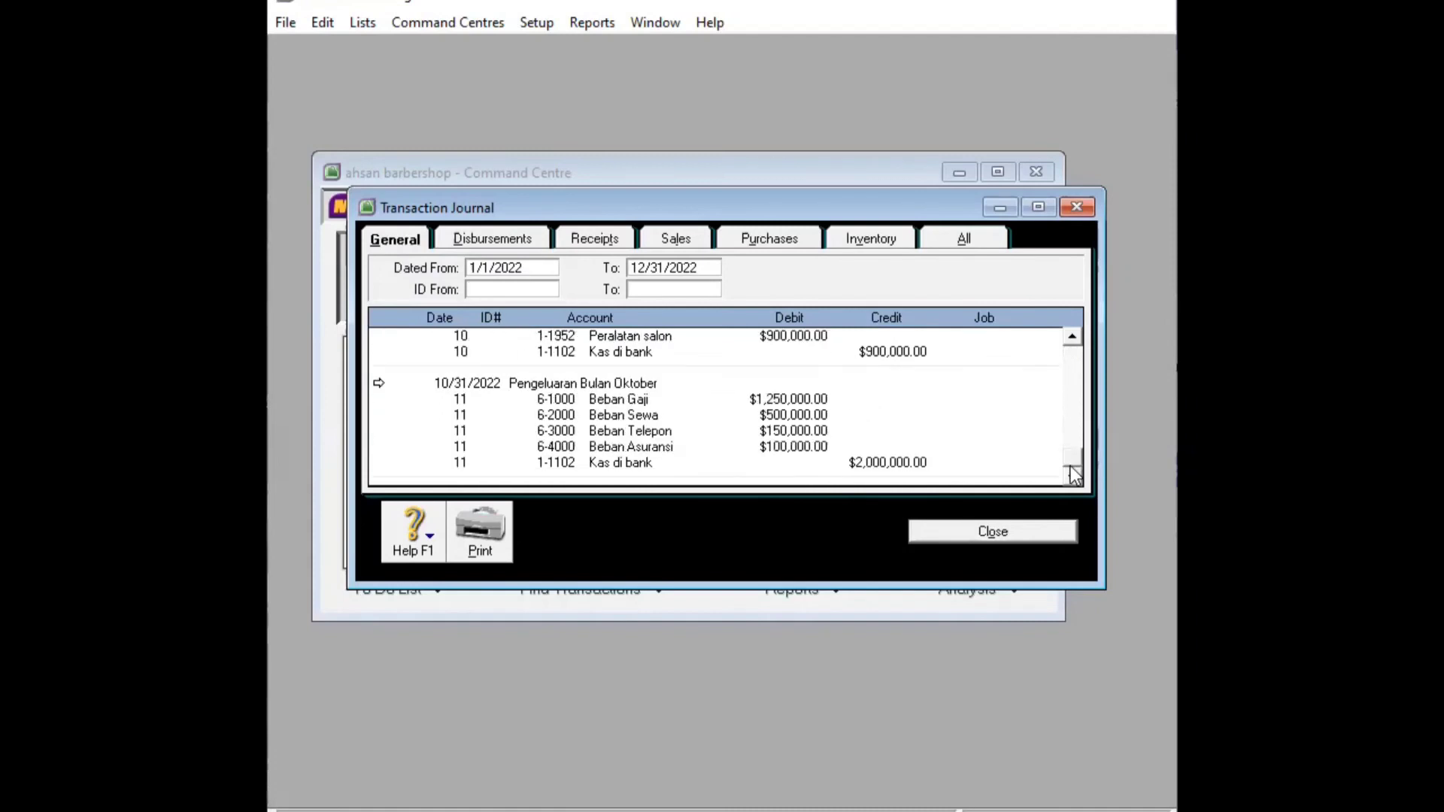
Close the Transaction Journal and review the November 2022 Trial Balance with YTD totals of $26,550,000.00
left_click(1006, 530)
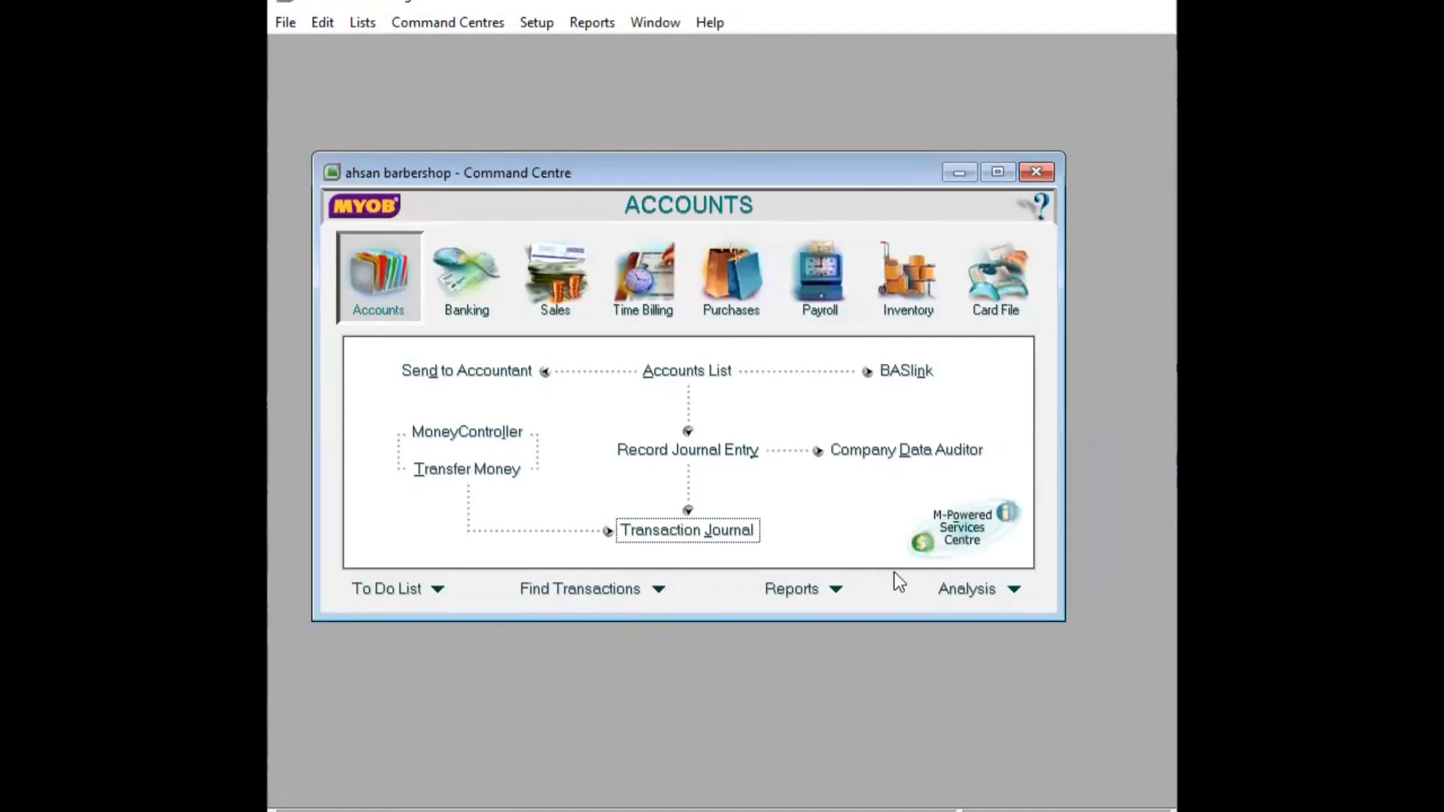
left_click(838, 590)
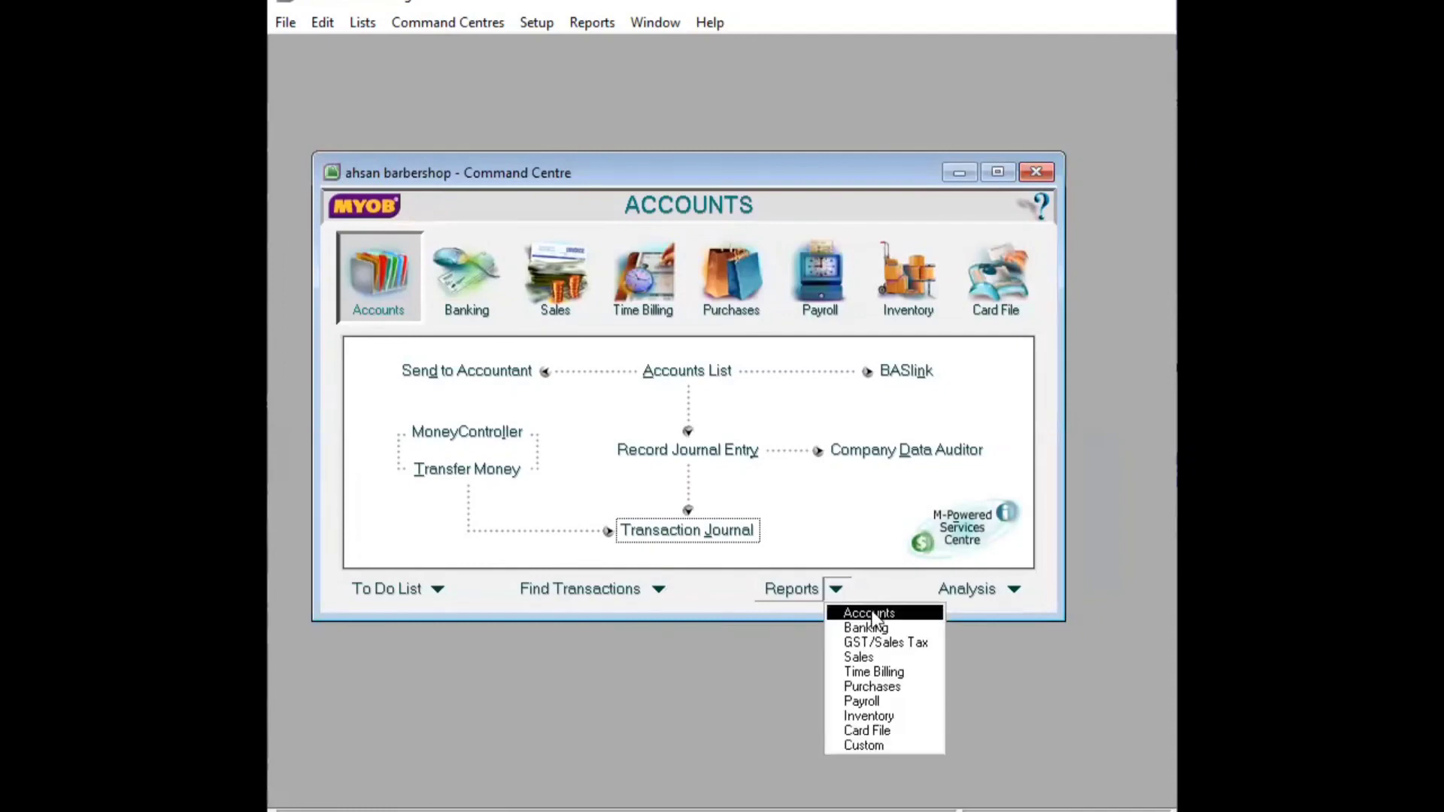
left_click(872, 615)
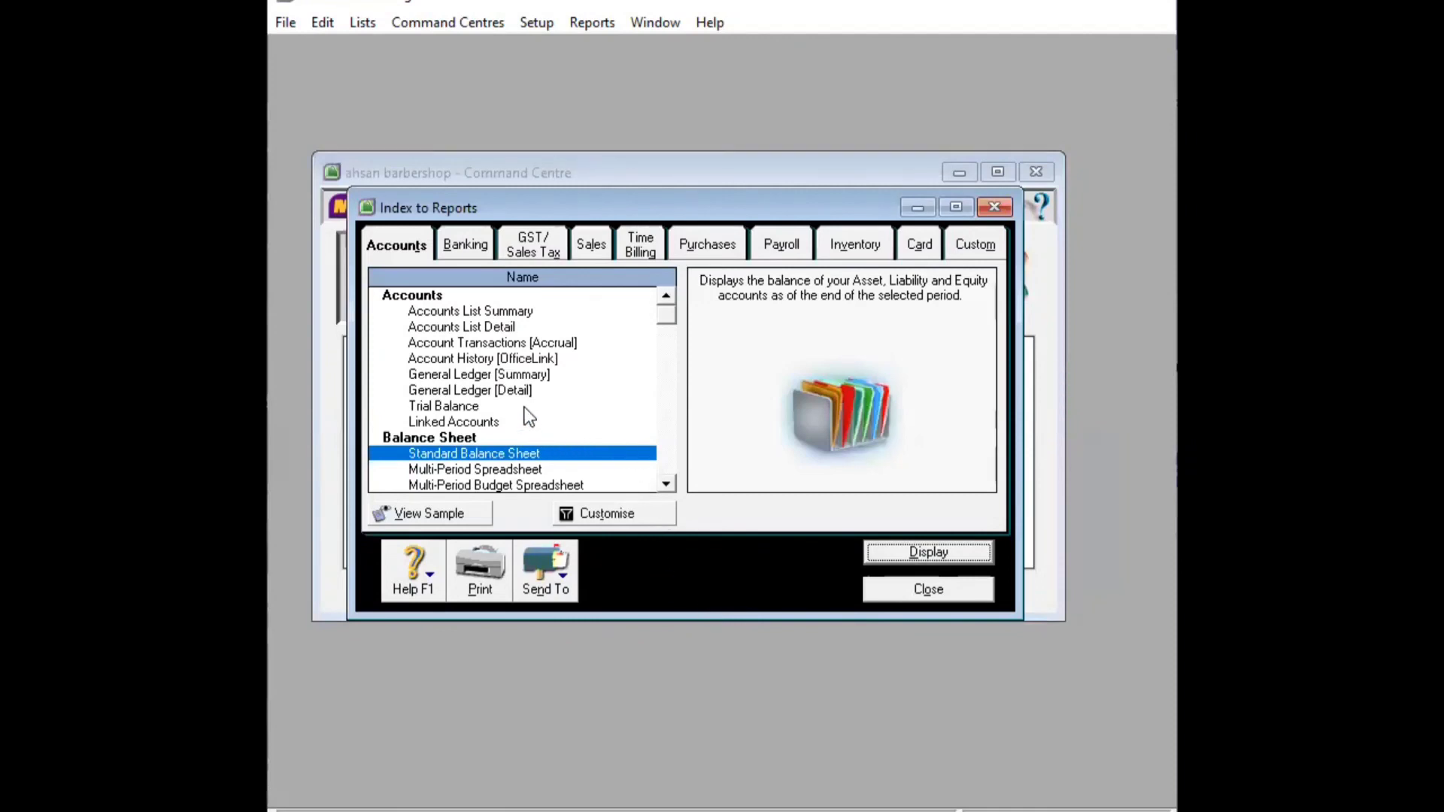
left_click(448, 408)
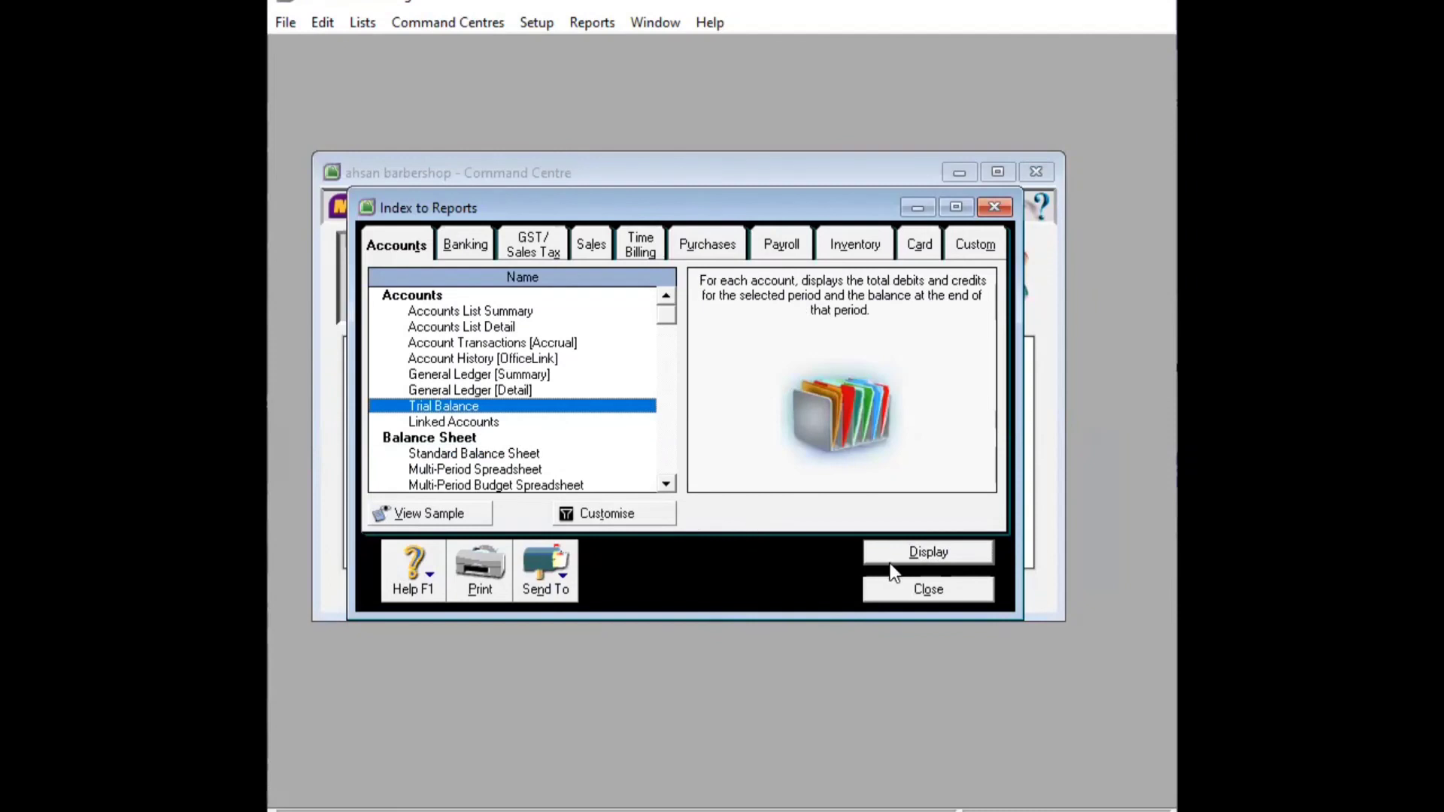
left_click(911, 549)
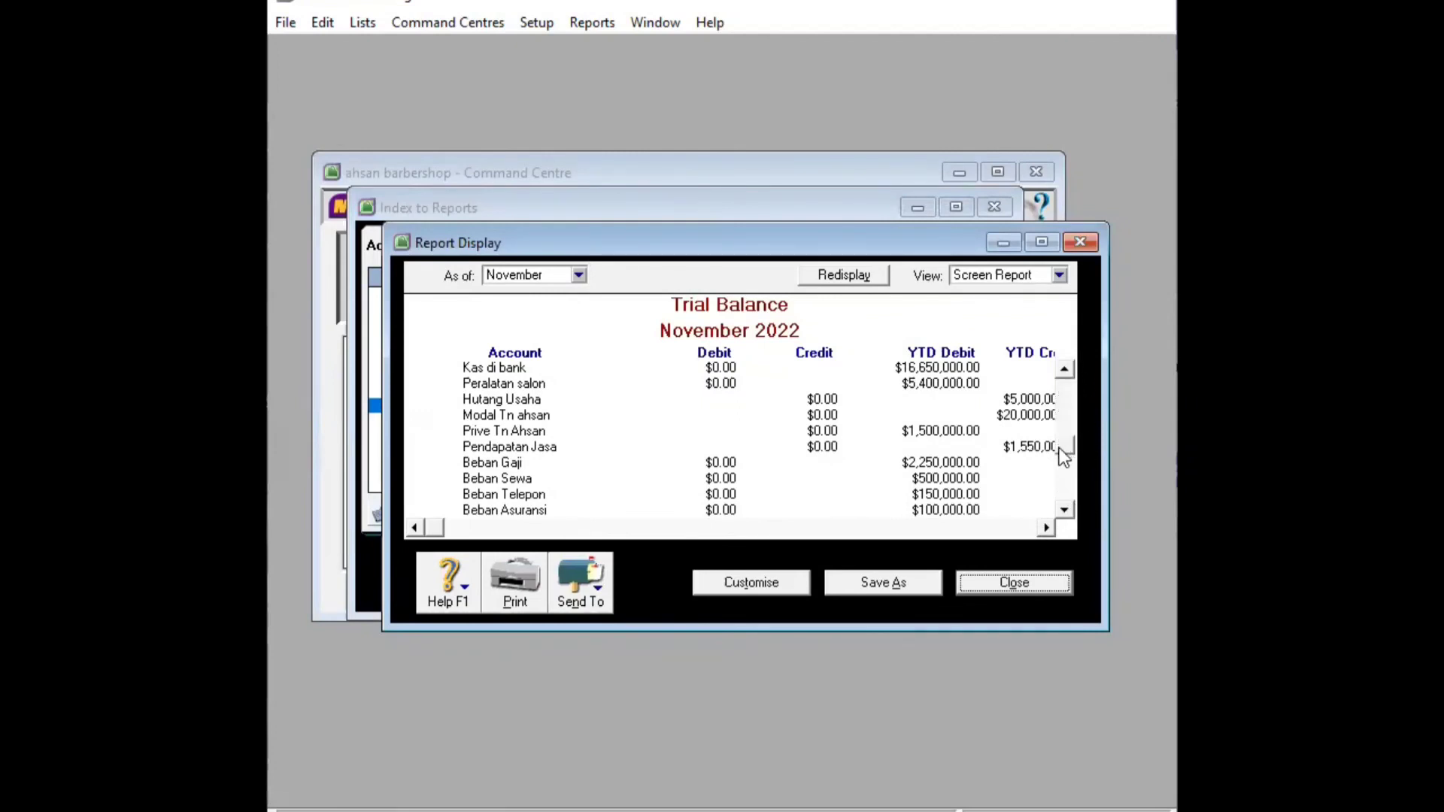
scroll(1064, 513, "down", 1)
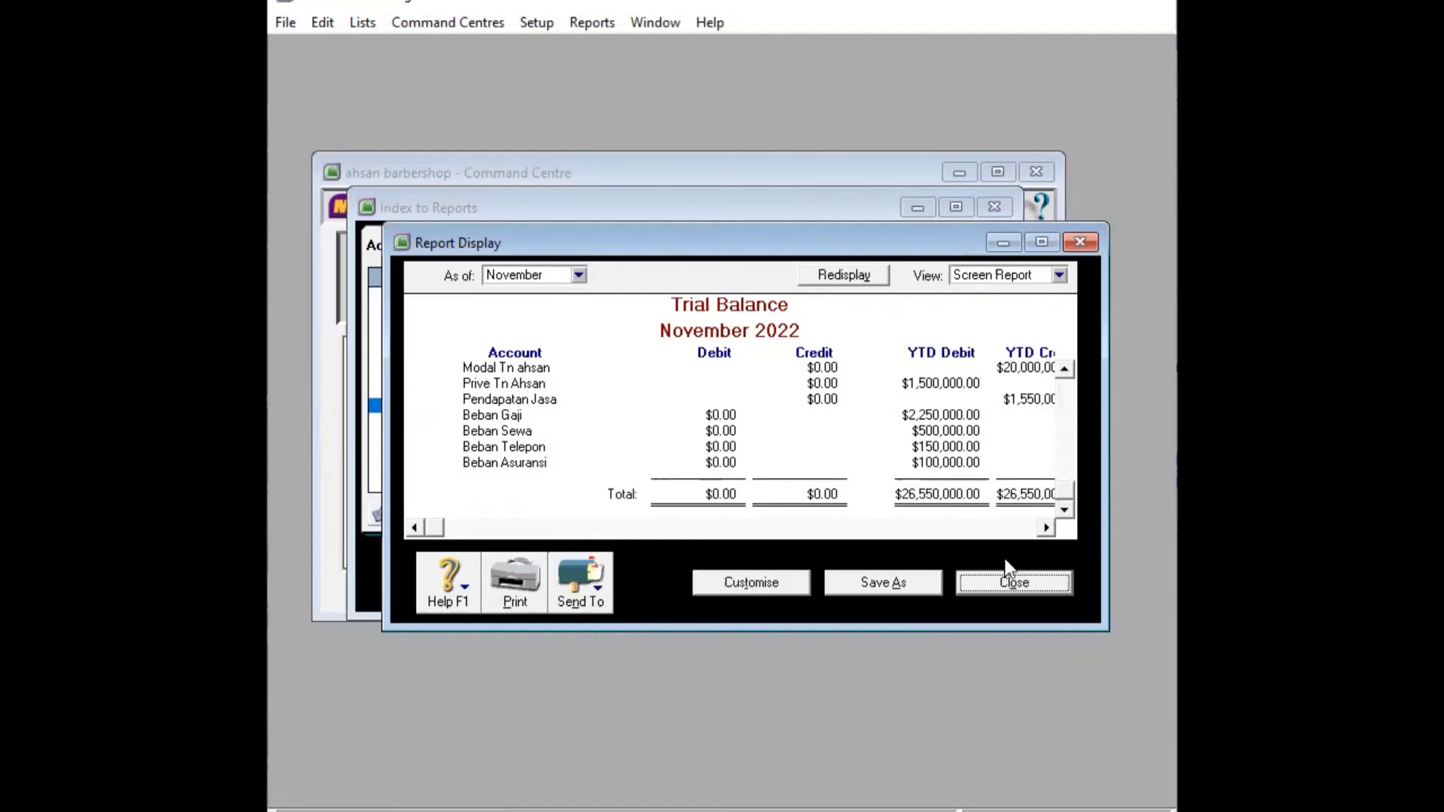
left_click(1047, 528)
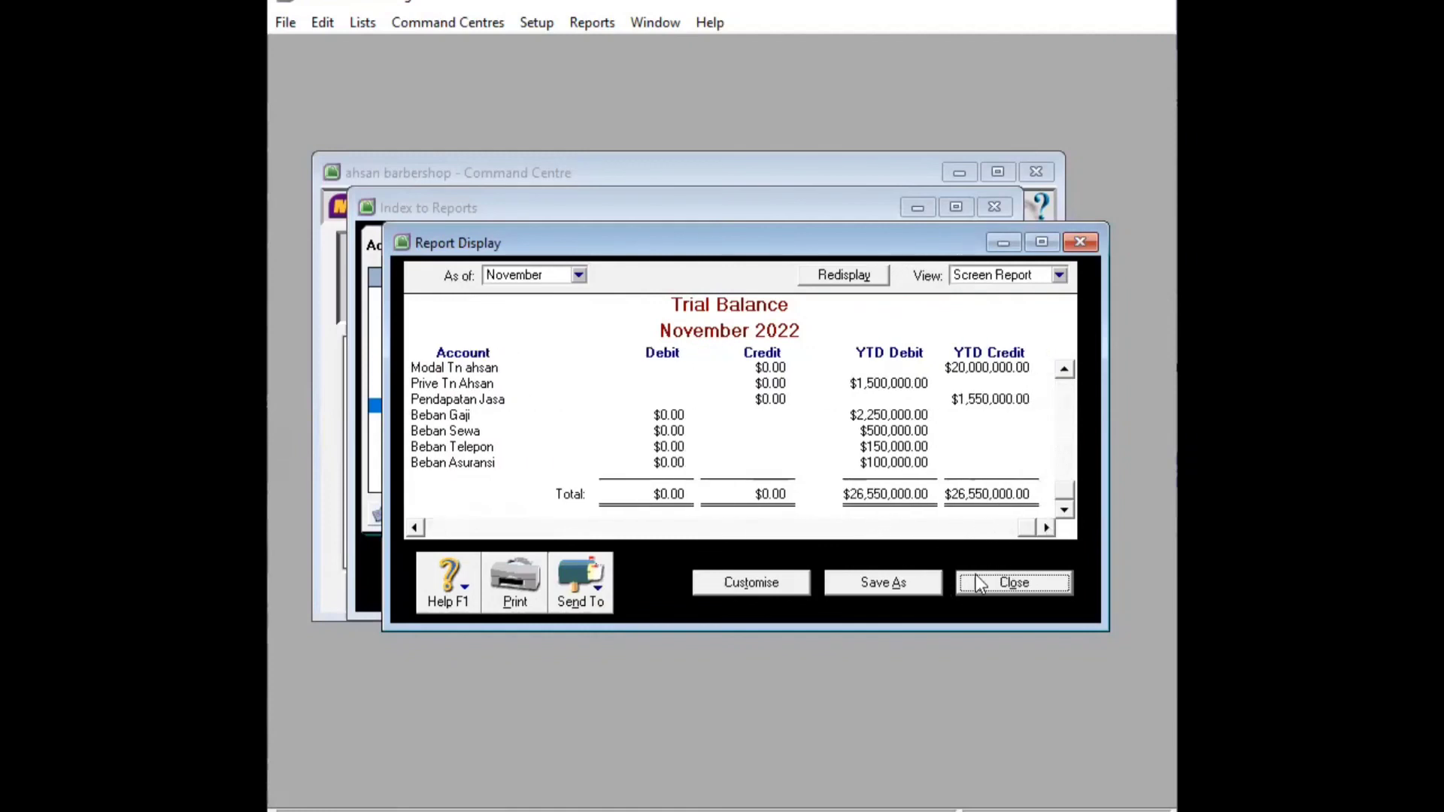
left_click(994, 583)
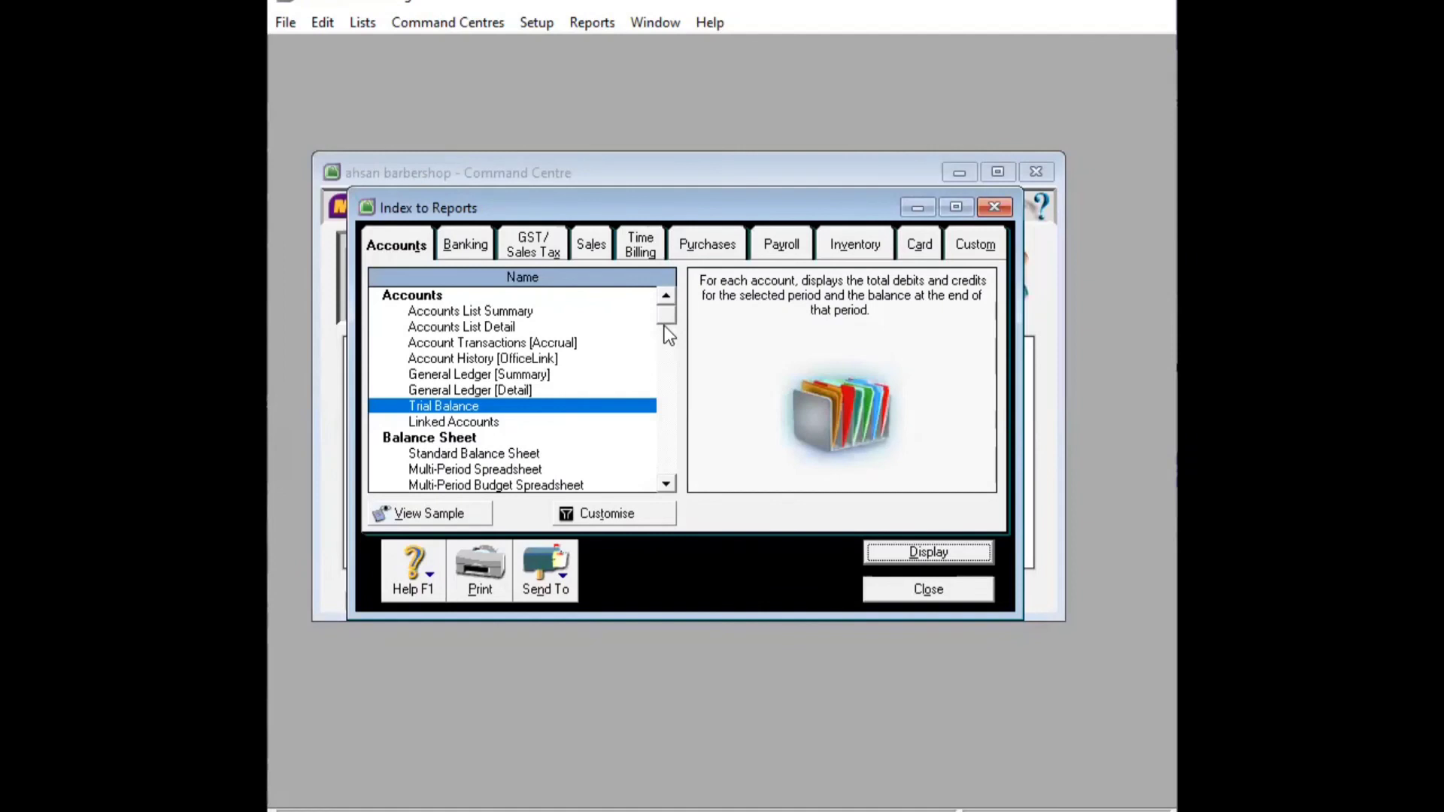
Display the Standard Balance Sheet as of 11/17/2022: Total Assets $22,050,000.00, Net Assets $17,050,000.00
mouse_move(666, 320)
left_mouse_down()
mouse_move(668, 378)
mouse_move(667, 340)
left_mouse_up()
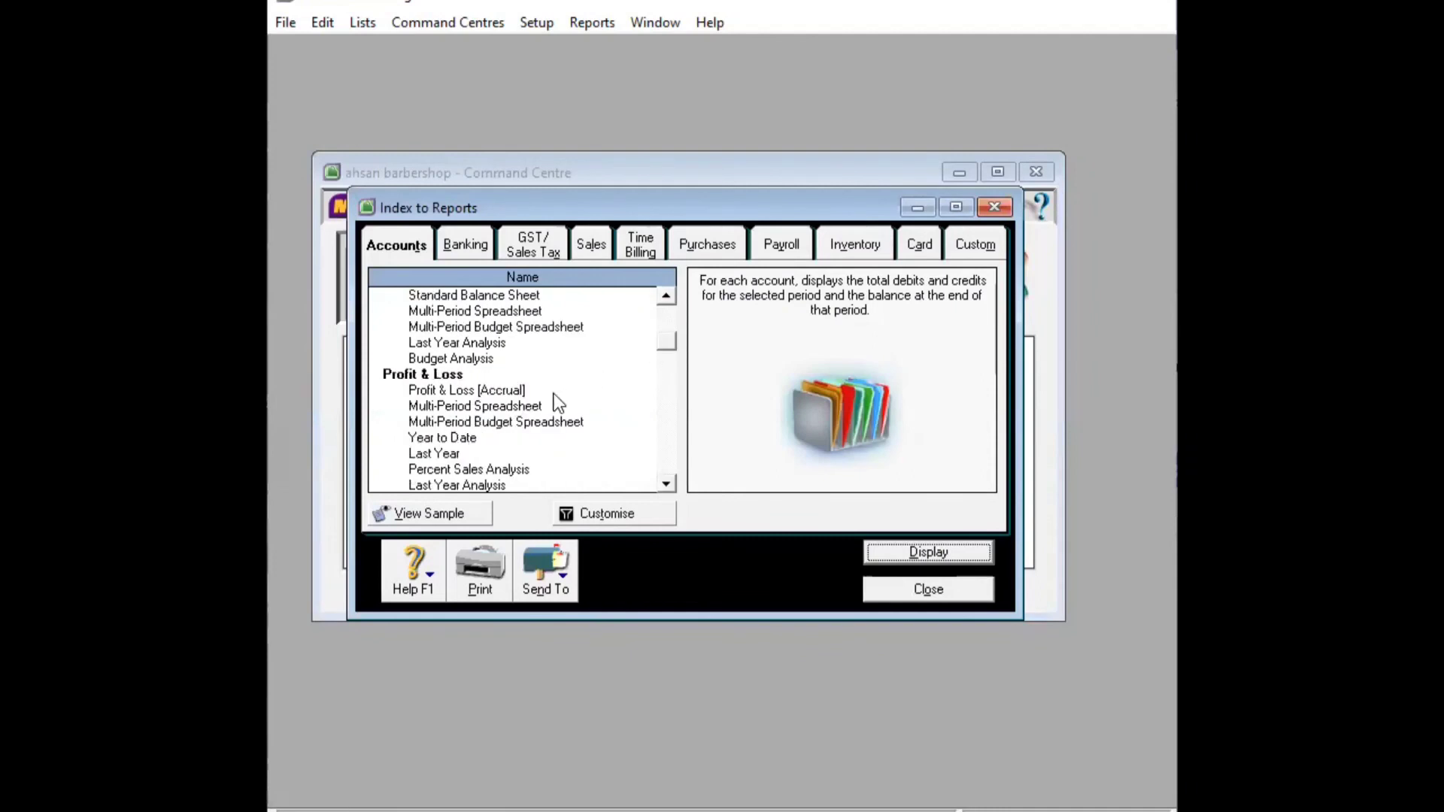
left_click(573, 298)
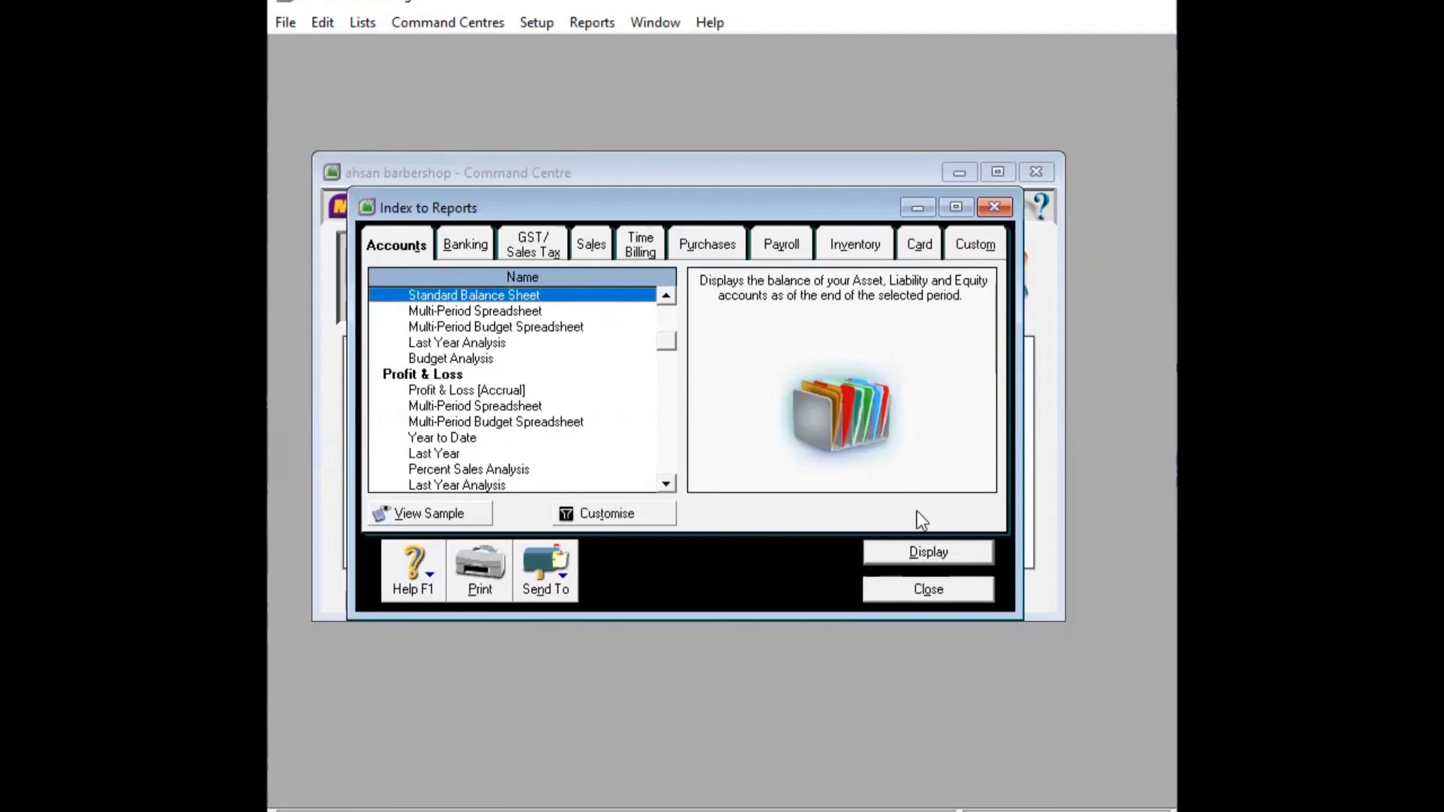
left_click(926, 556)
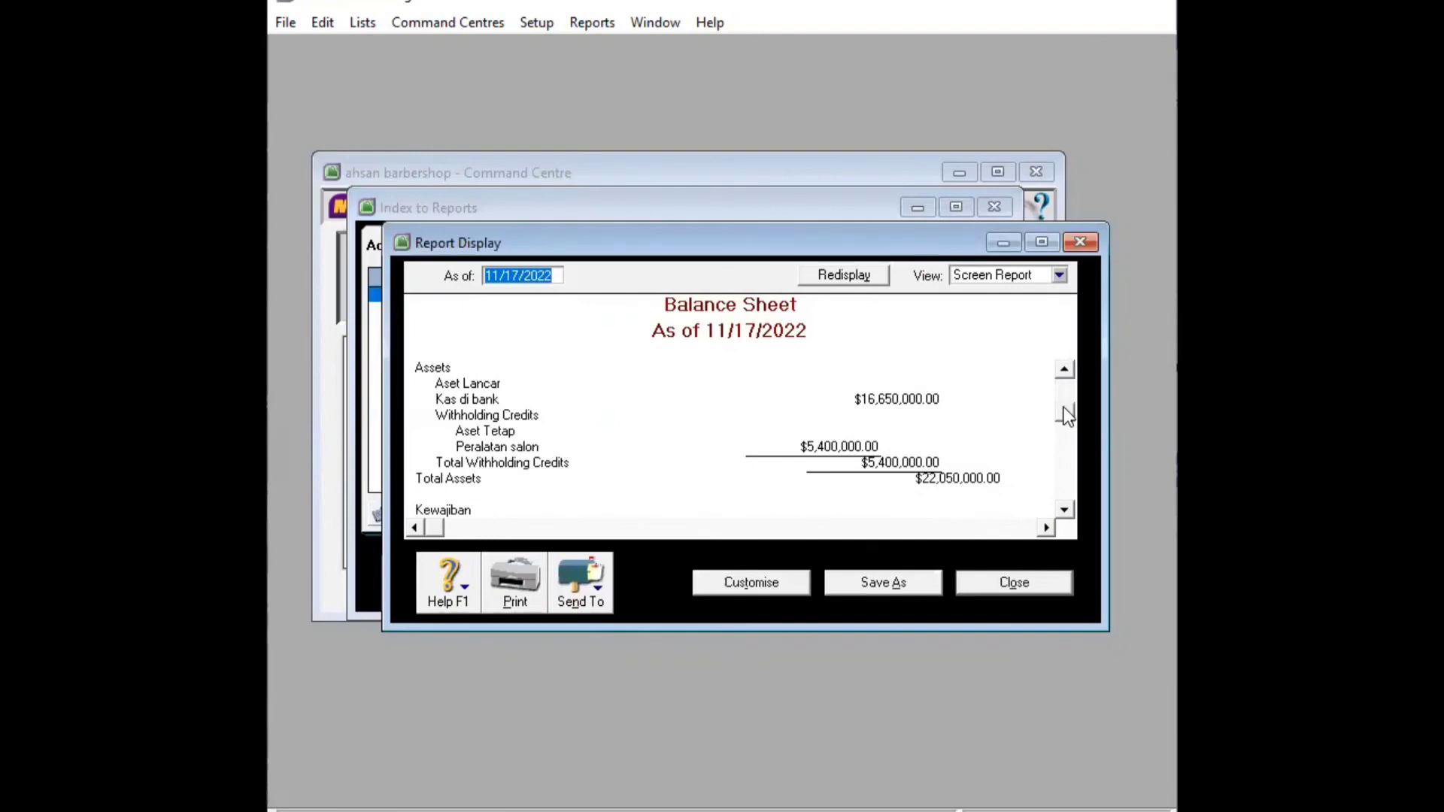
scroll(1064, 408, "down", 1)
left_click_drag(1063, 407, 1063, 437)
scroll(1064, 436, "up", 3)
left_click_drag(1063, 389, 1063, 443)
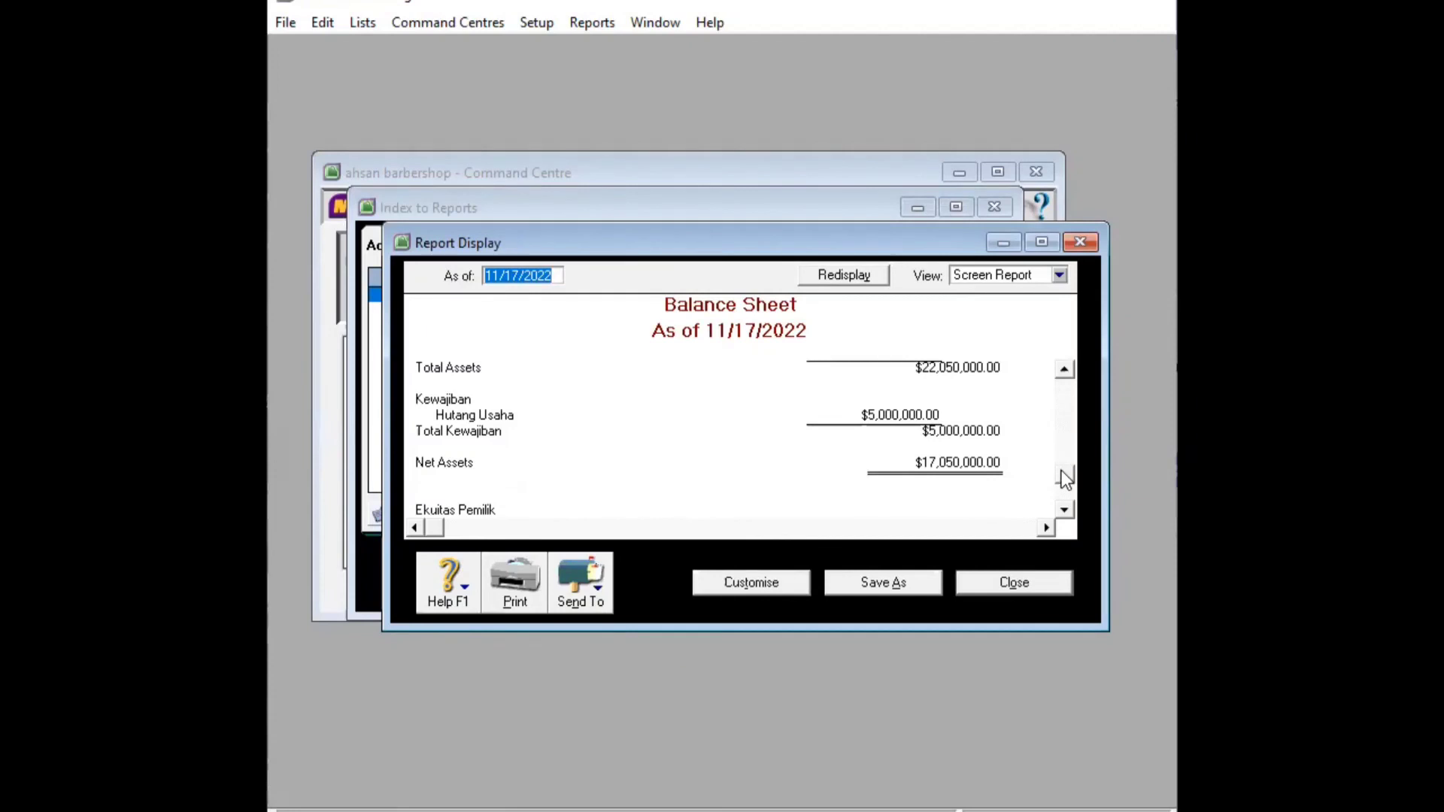
left_click_drag(1064, 478, 1063, 488)
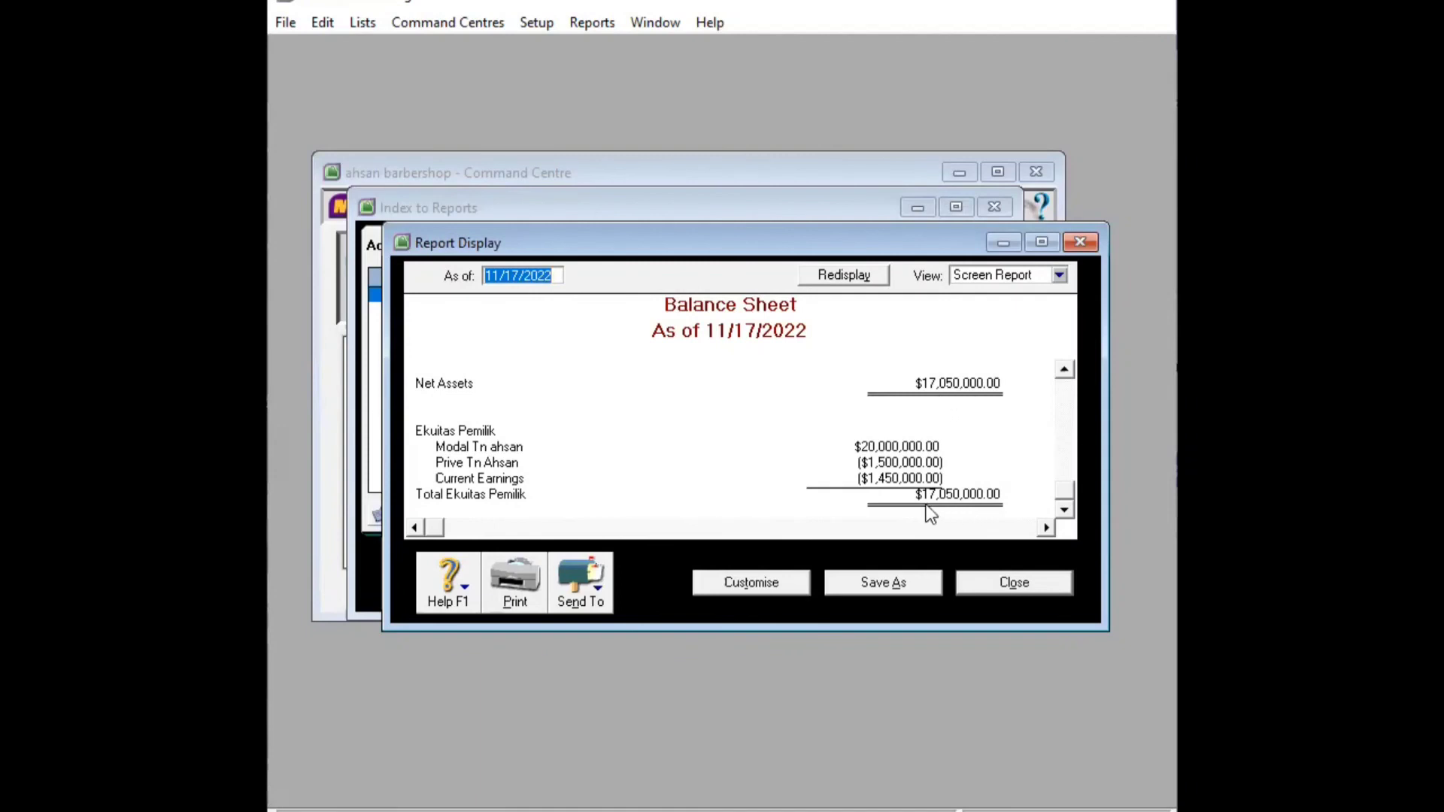
Close the Balance Sheet and display the Profit & Loss Last Year Analysis report
left_click(1013, 584)
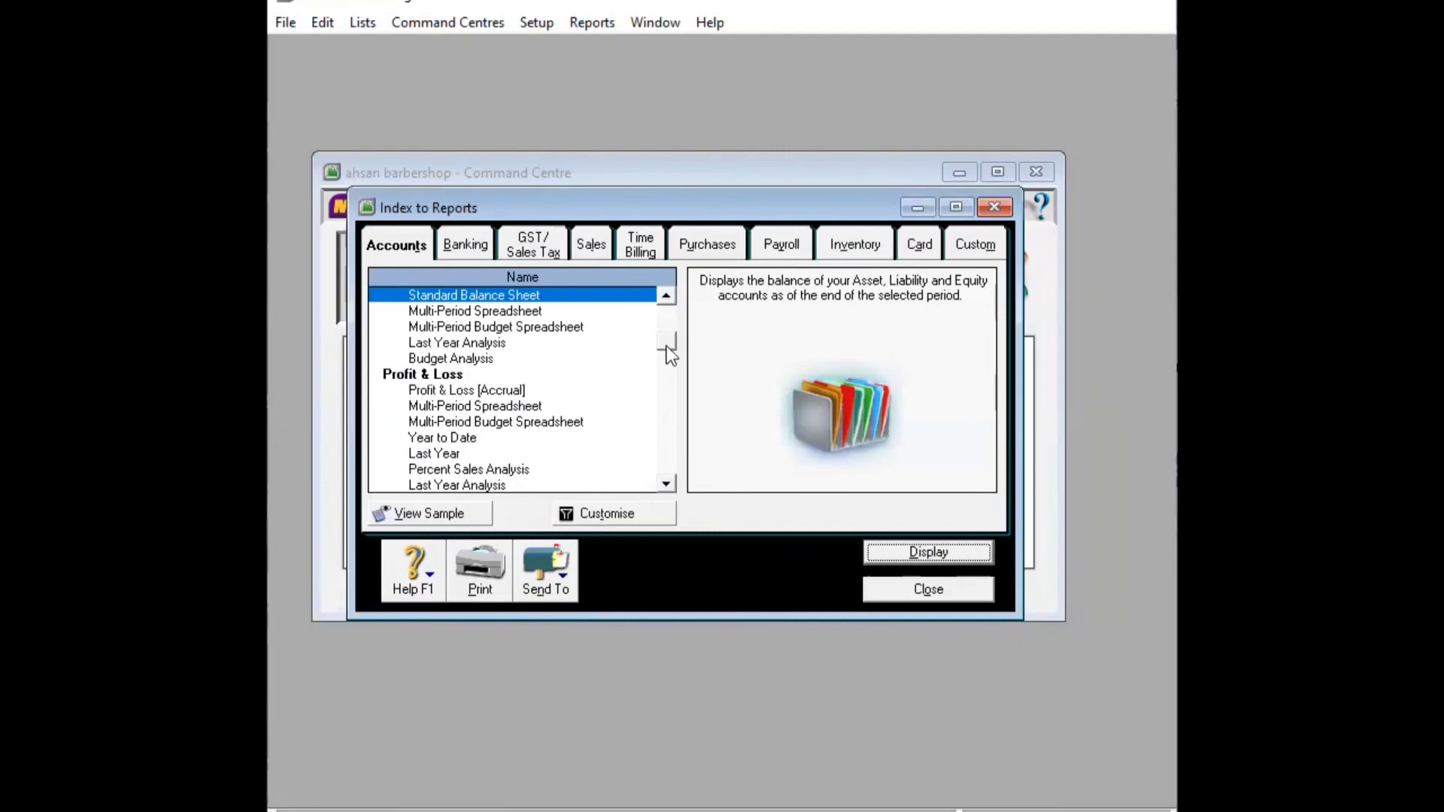
left_click(666, 484)
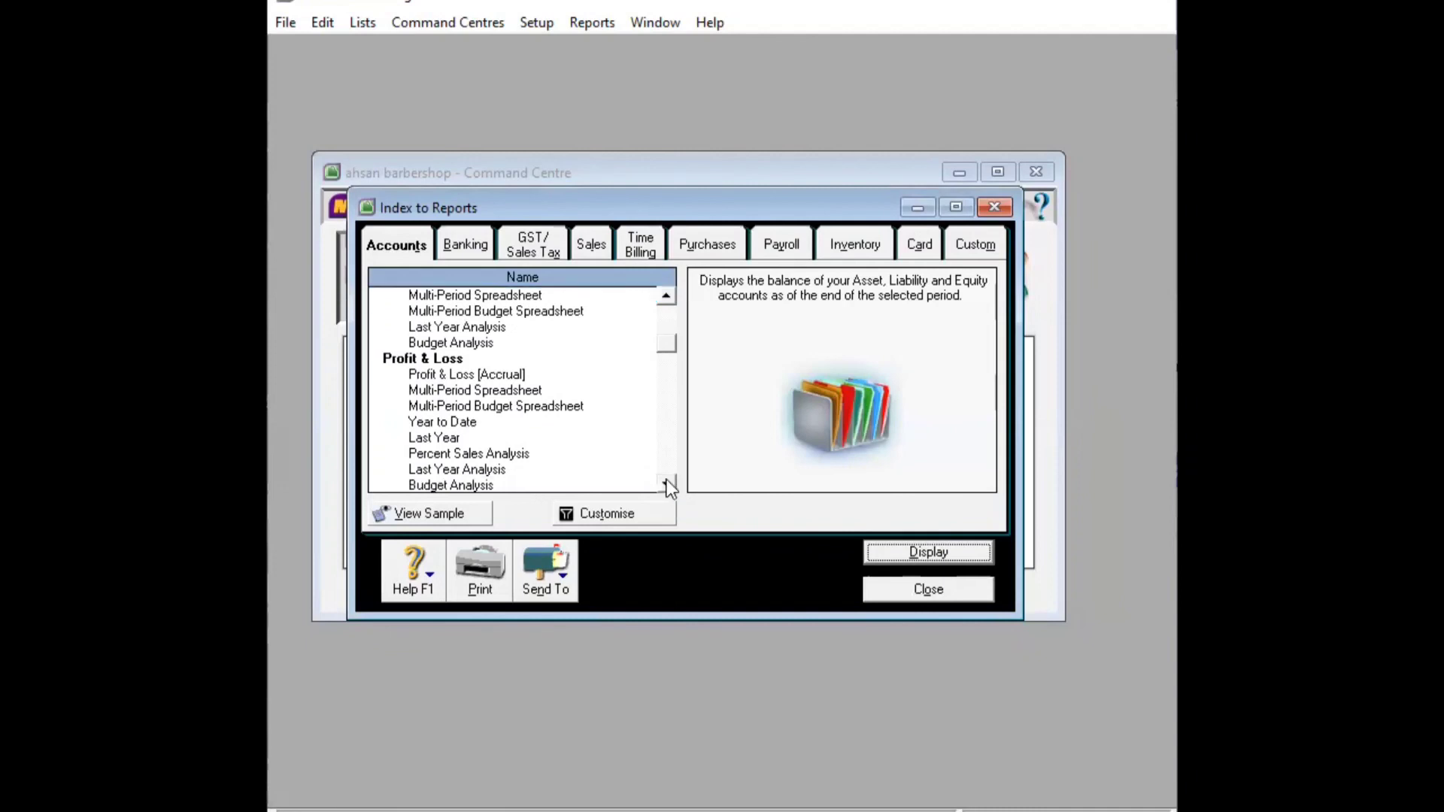
left_click(549, 471)
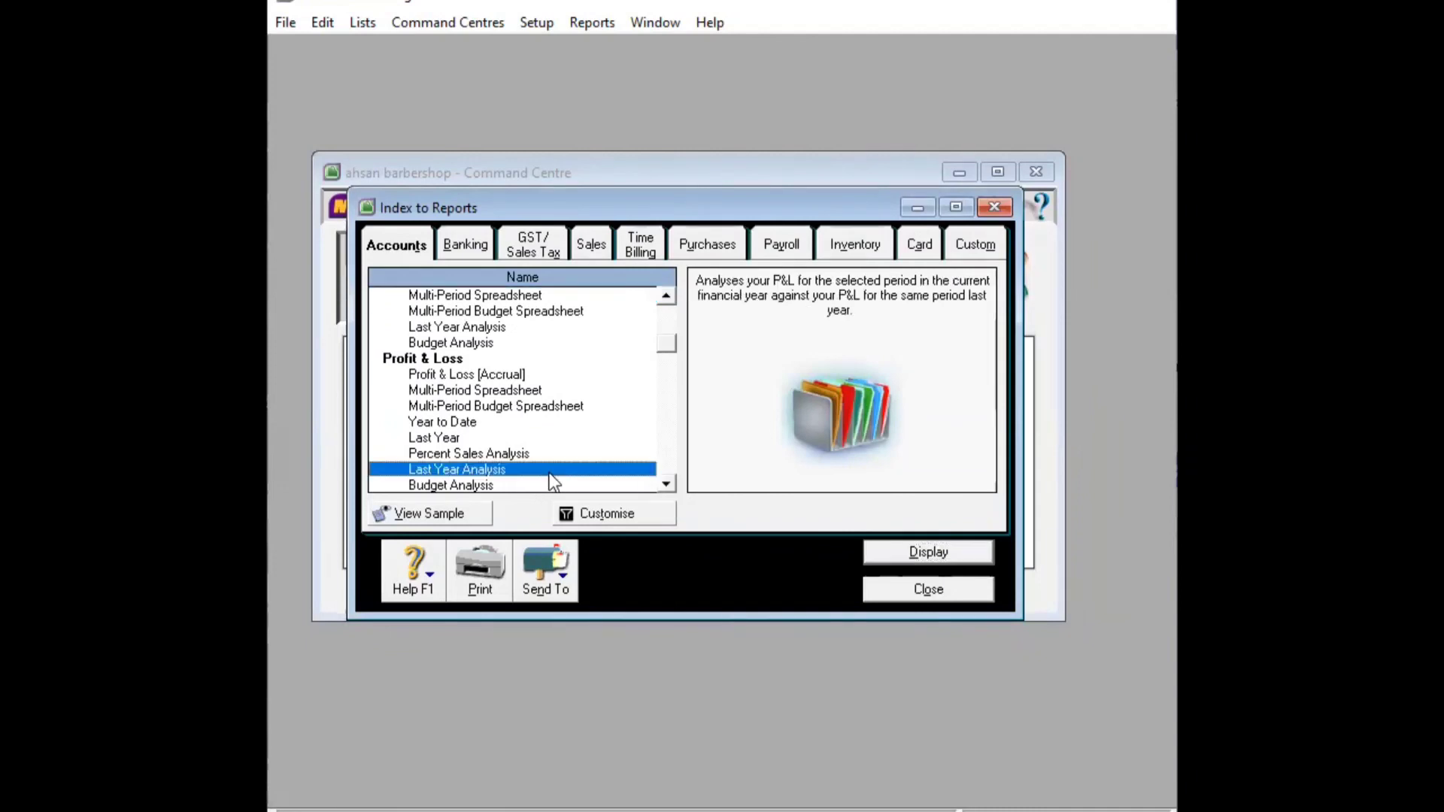
left_click(911, 554)
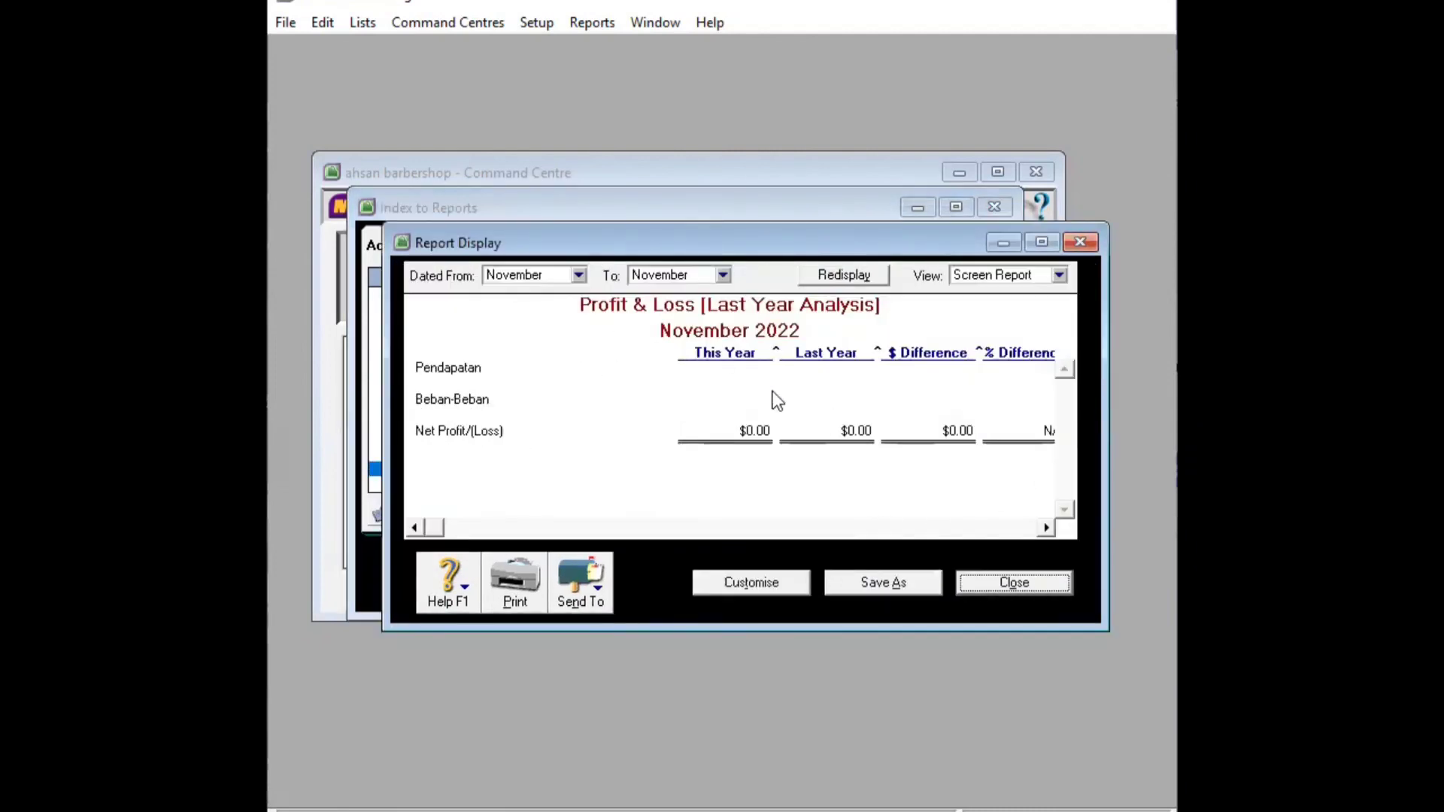
Set the report period from January to December 2022 and review the ($1,450,000.00) net loss
left_click(579, 275)
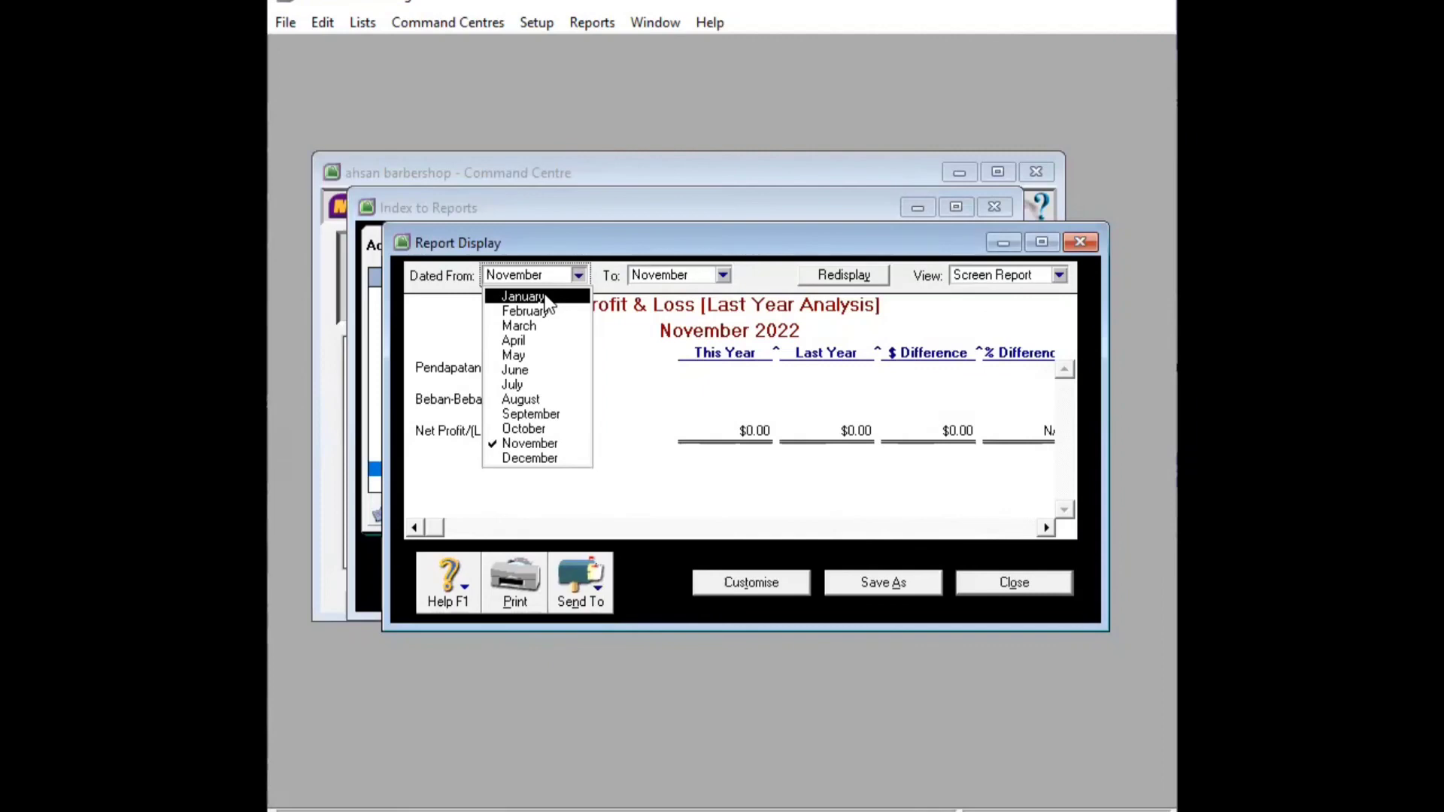
left_click(545, 297)
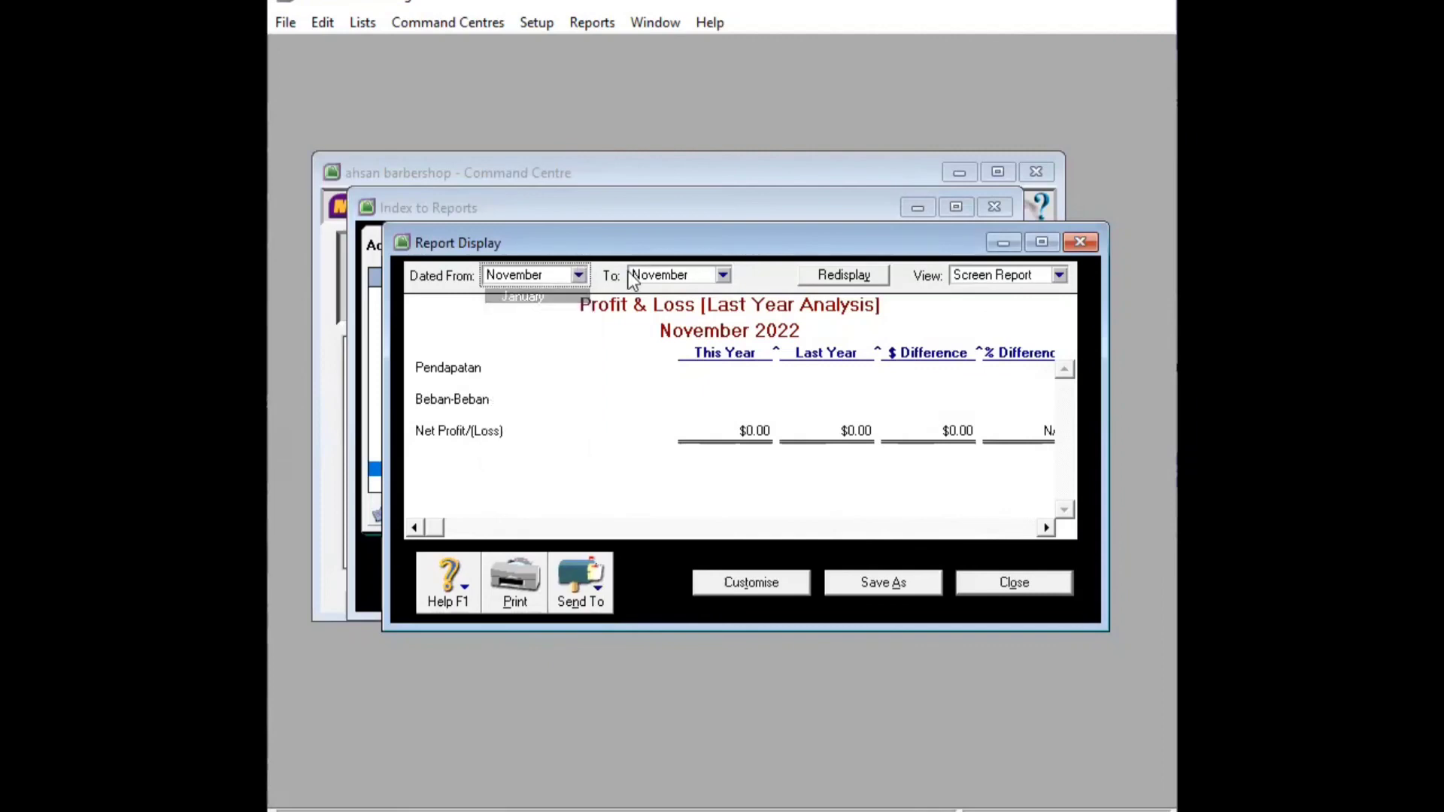
left_click(723, 276)
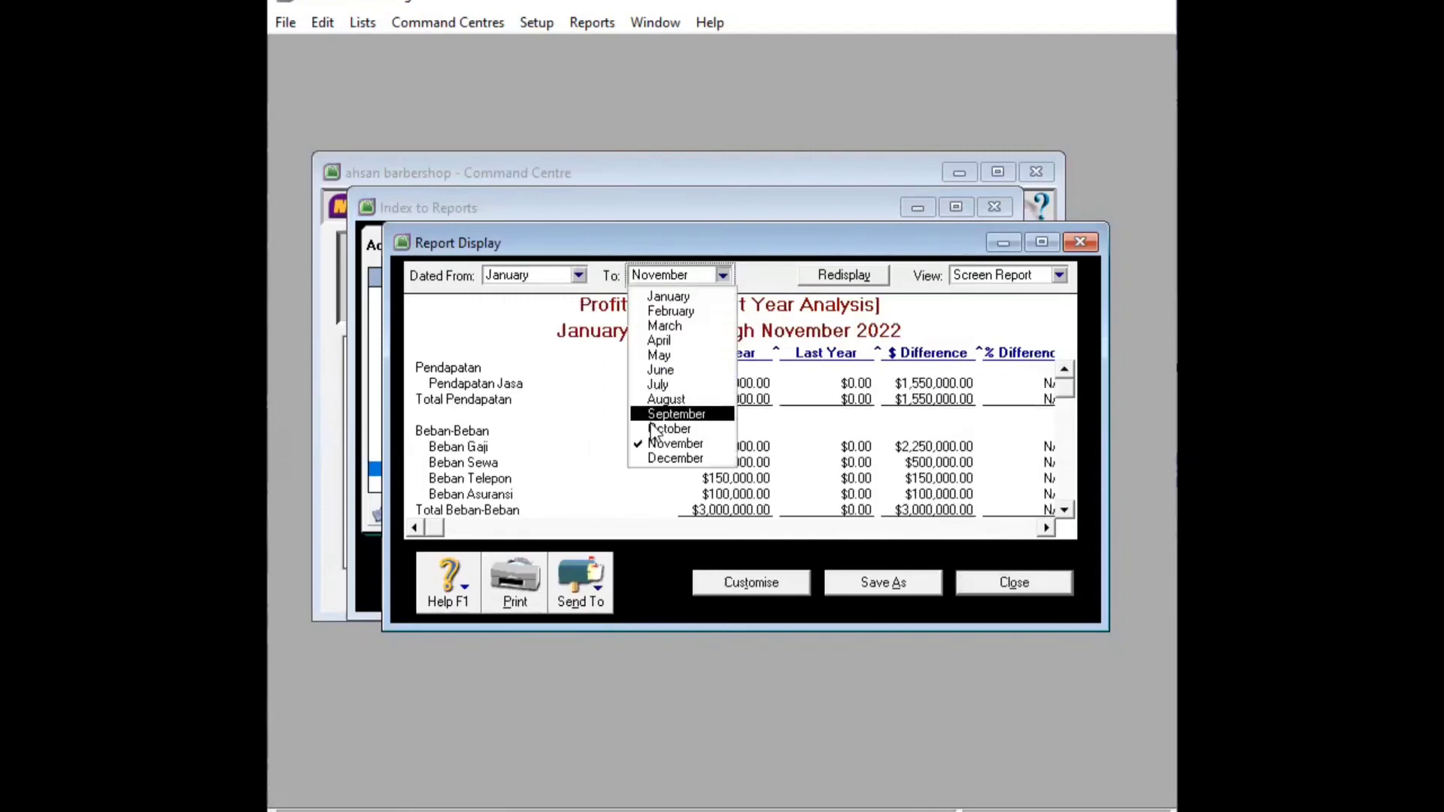
left_click(676, 459)
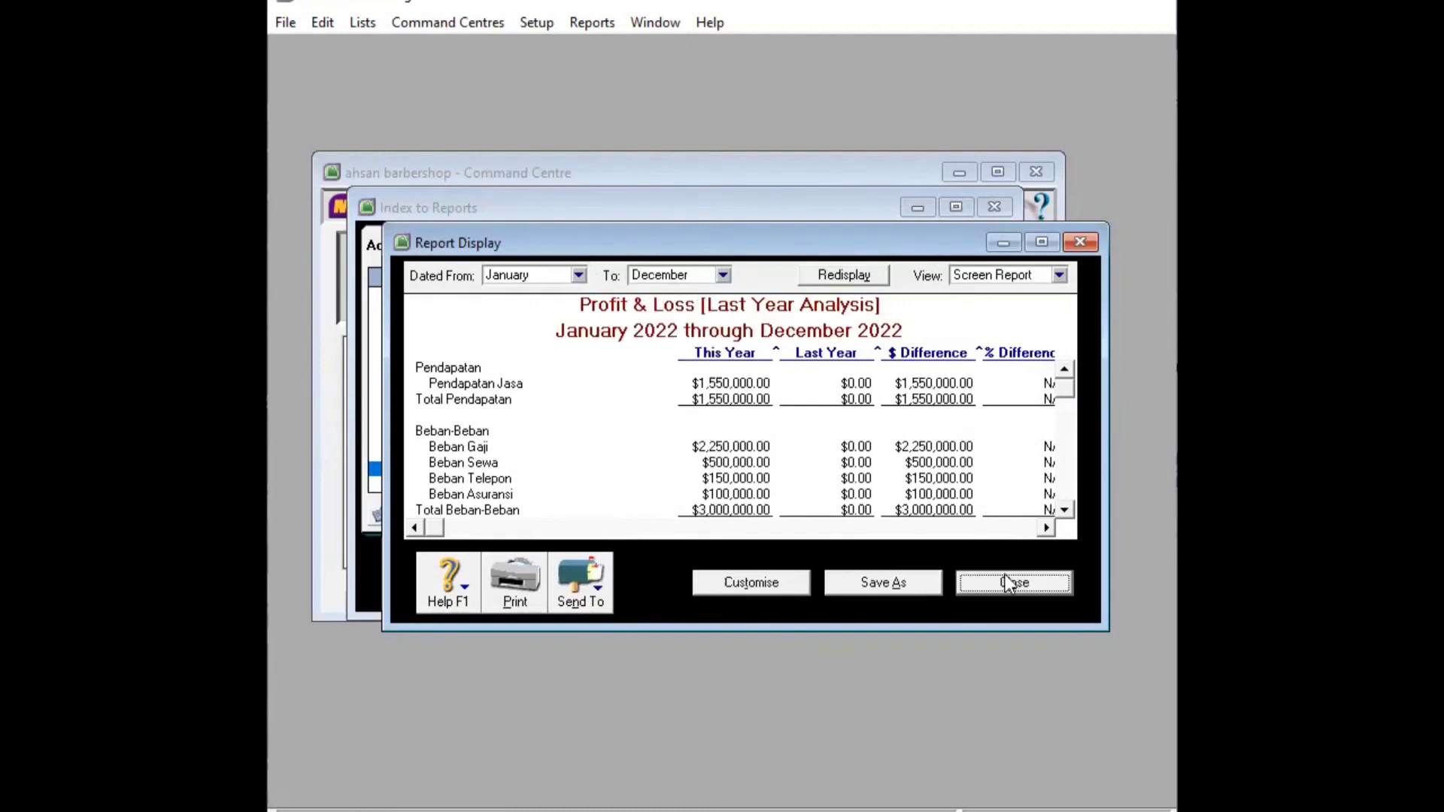
left_click_drag(1069, 398, 1069, 432)
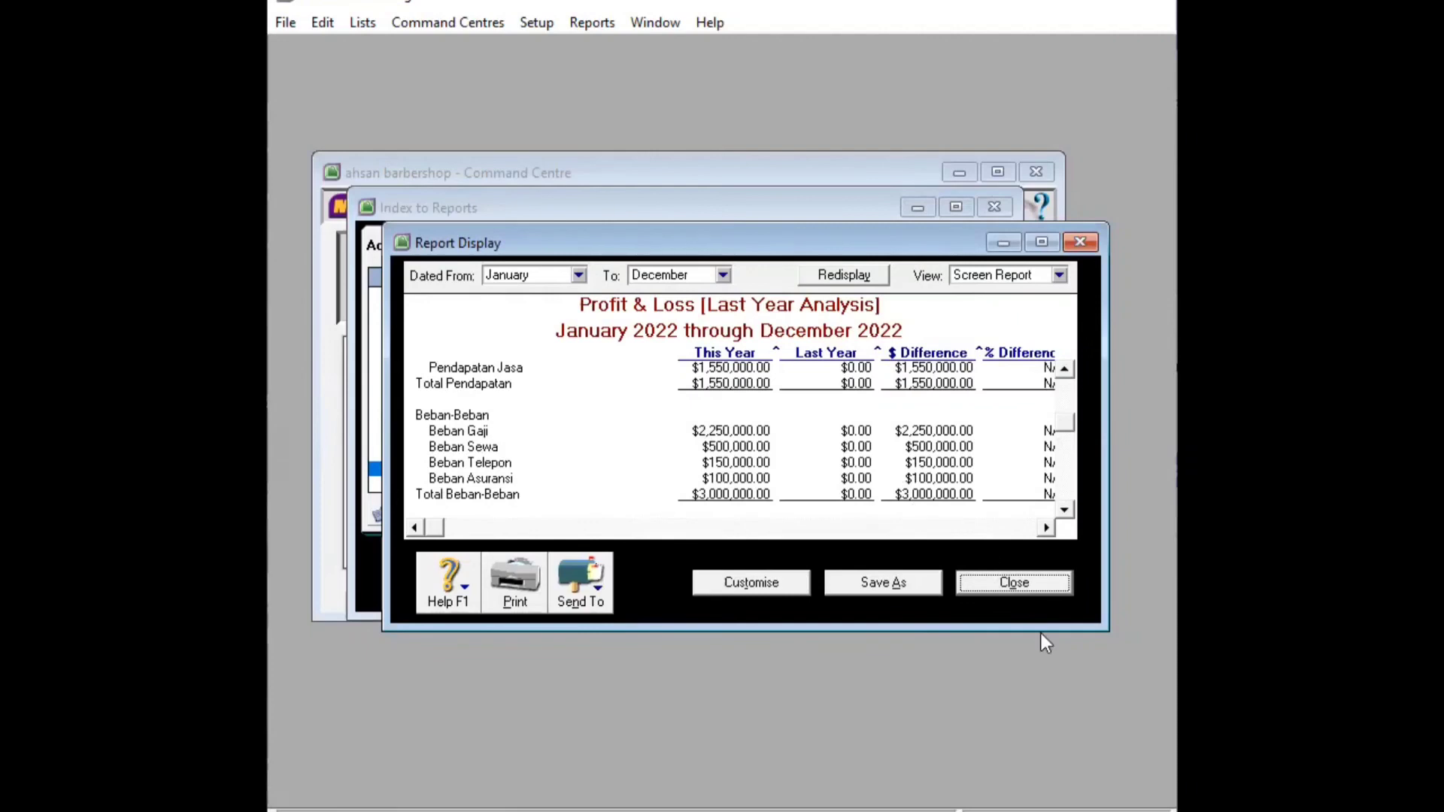
left_click(1048, 528)
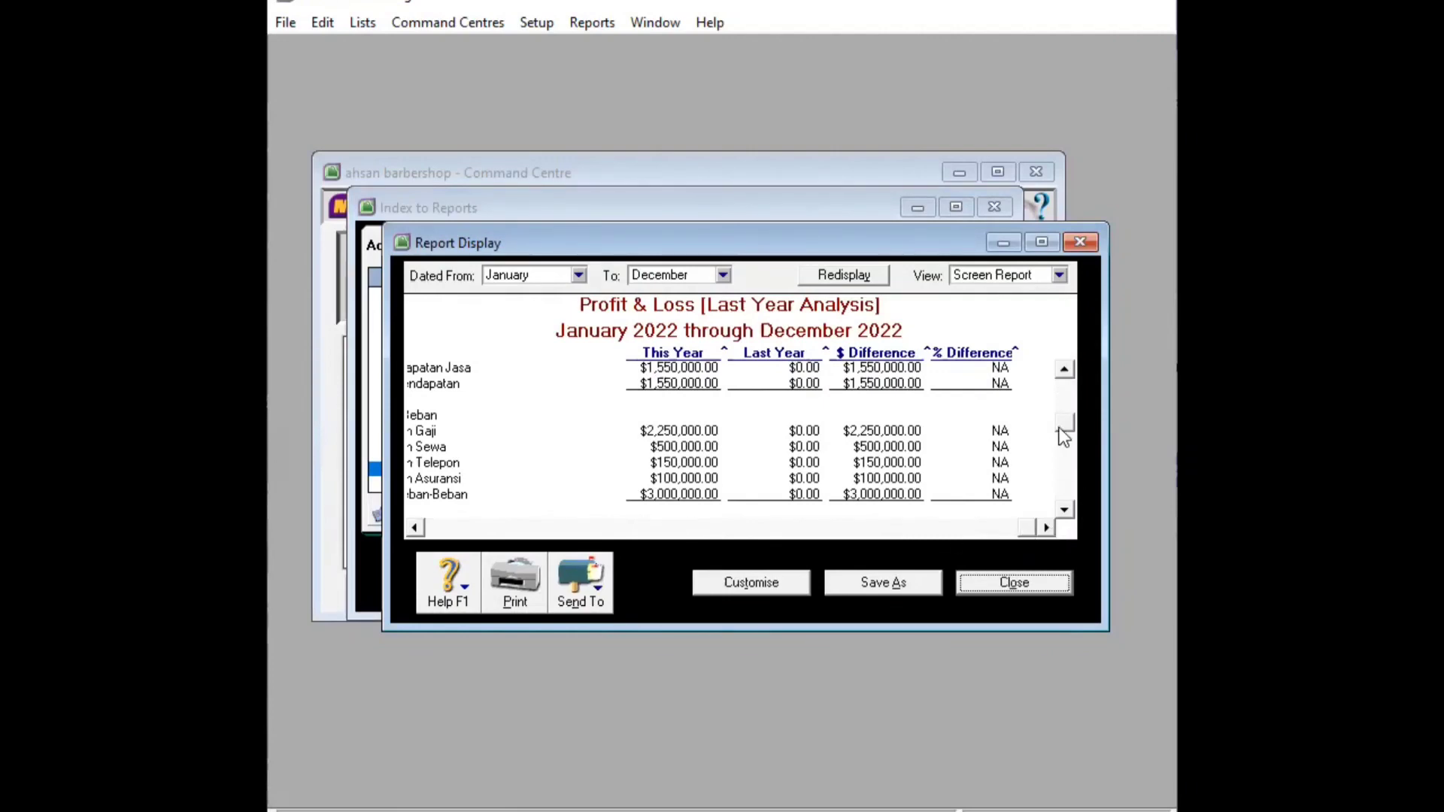
left_click_drag(1059, 428, 1061, 473)
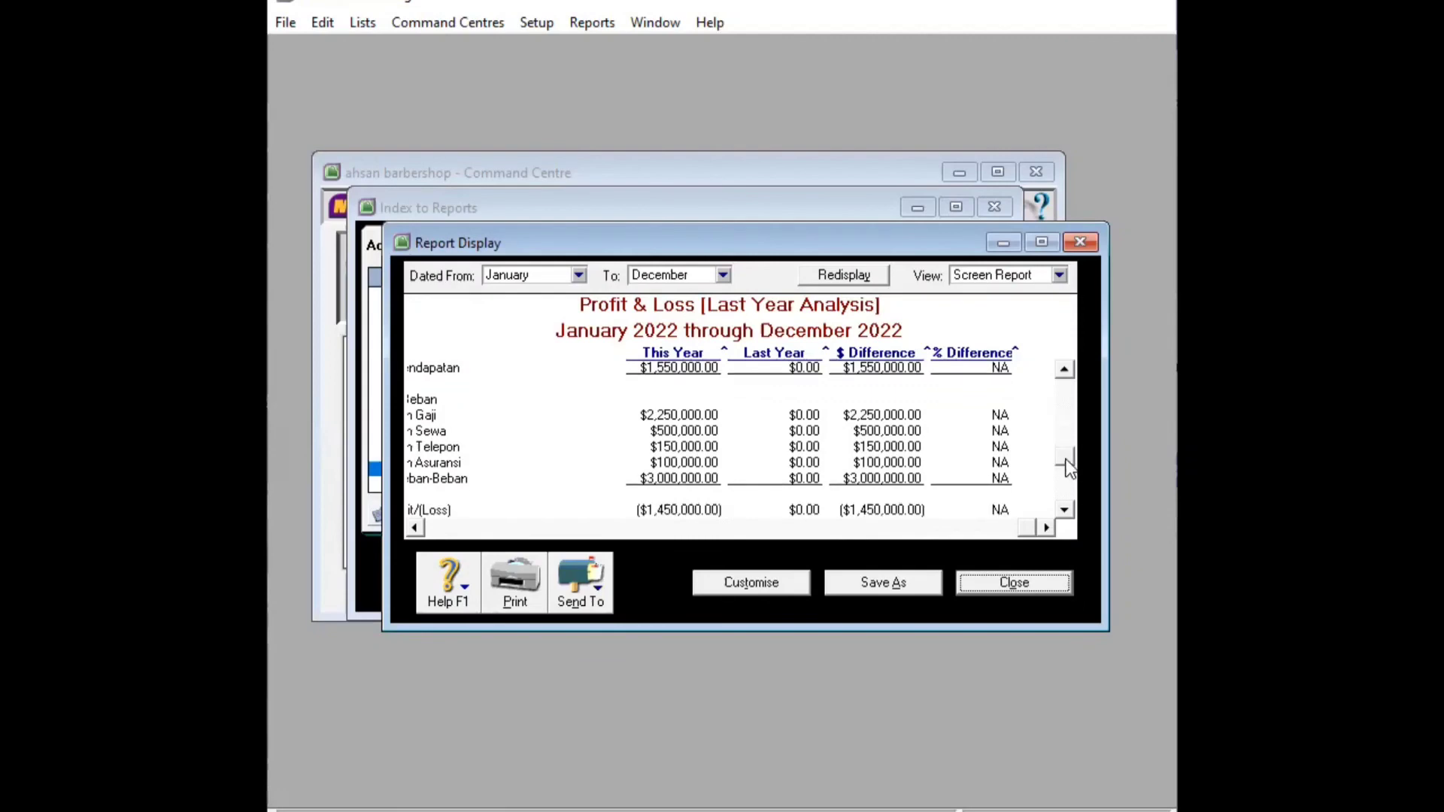
left_click_drag(1068, 466, 1068, 506)
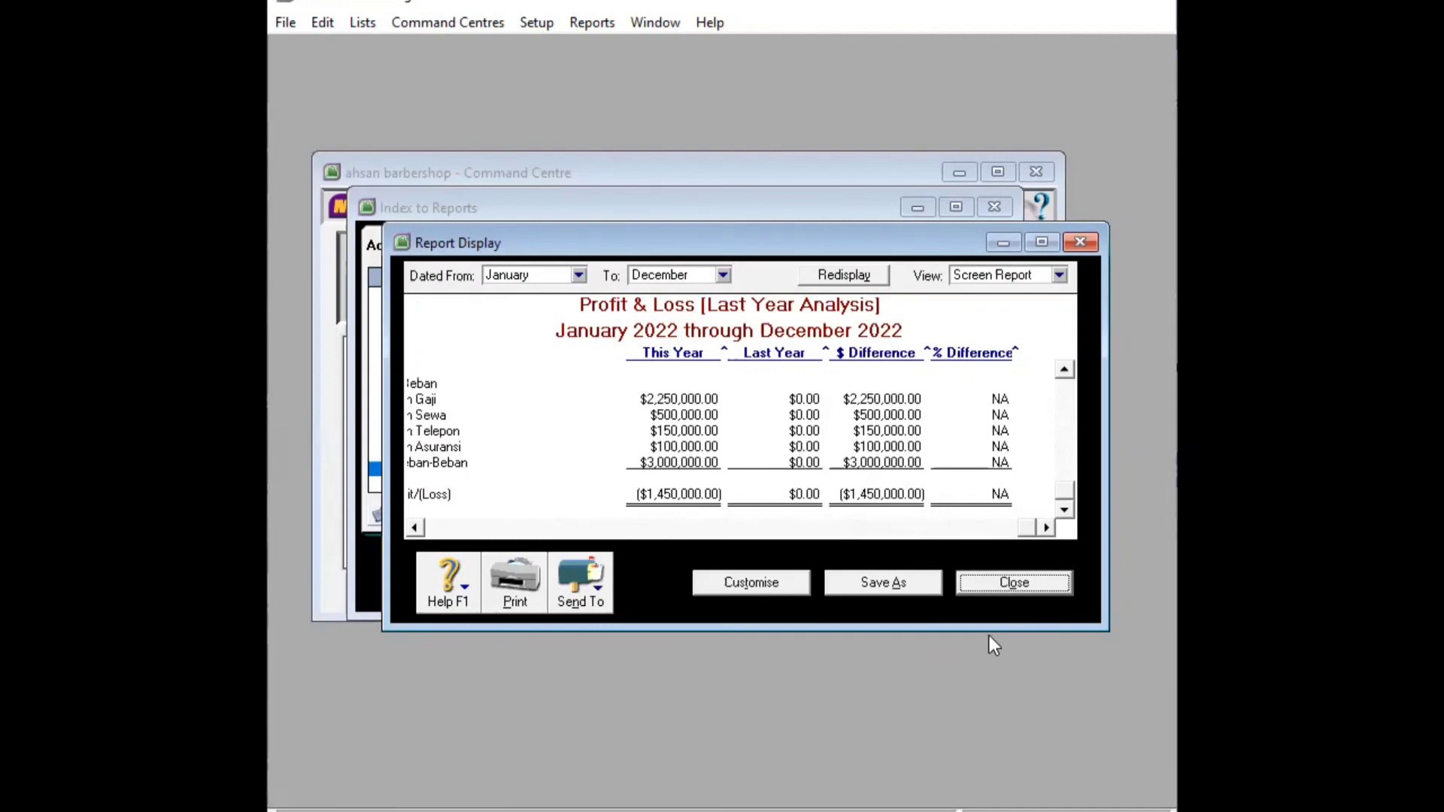
Close the Profit & Loss report and the Index to Reports
left_click(1017, 575)
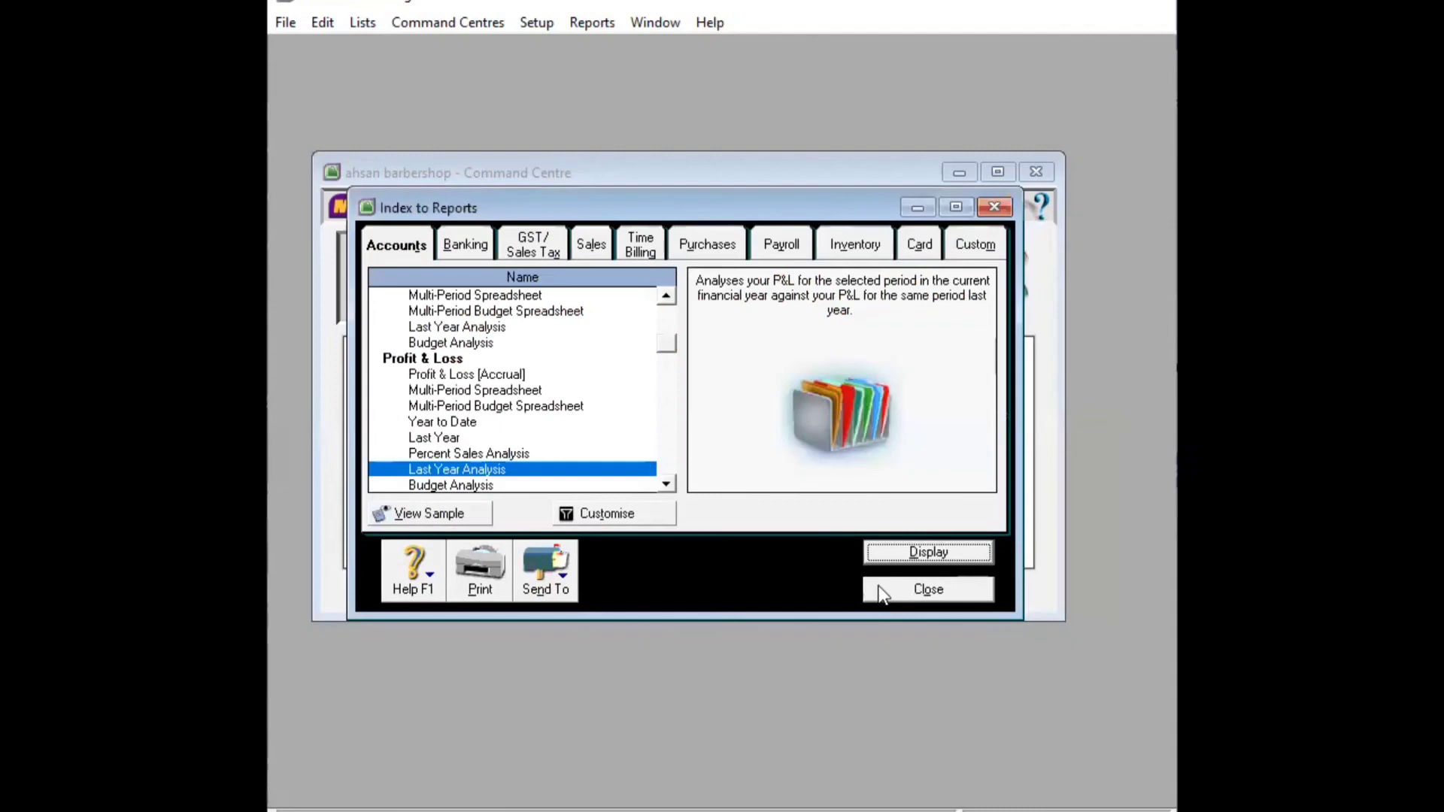
left_click(930, 598)
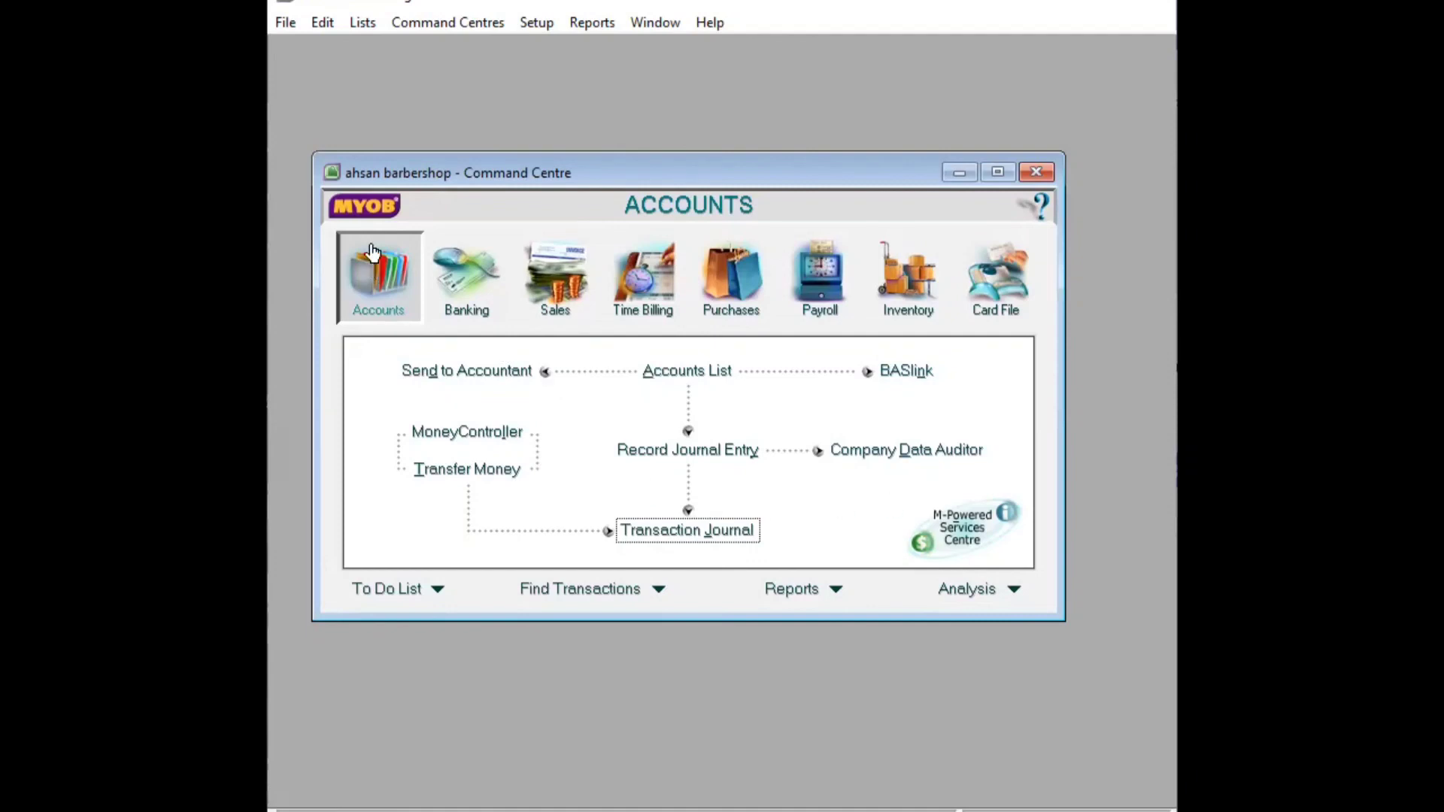
Back up the company file as MYOB1117 in the Backup folder
left_click(286, 24)
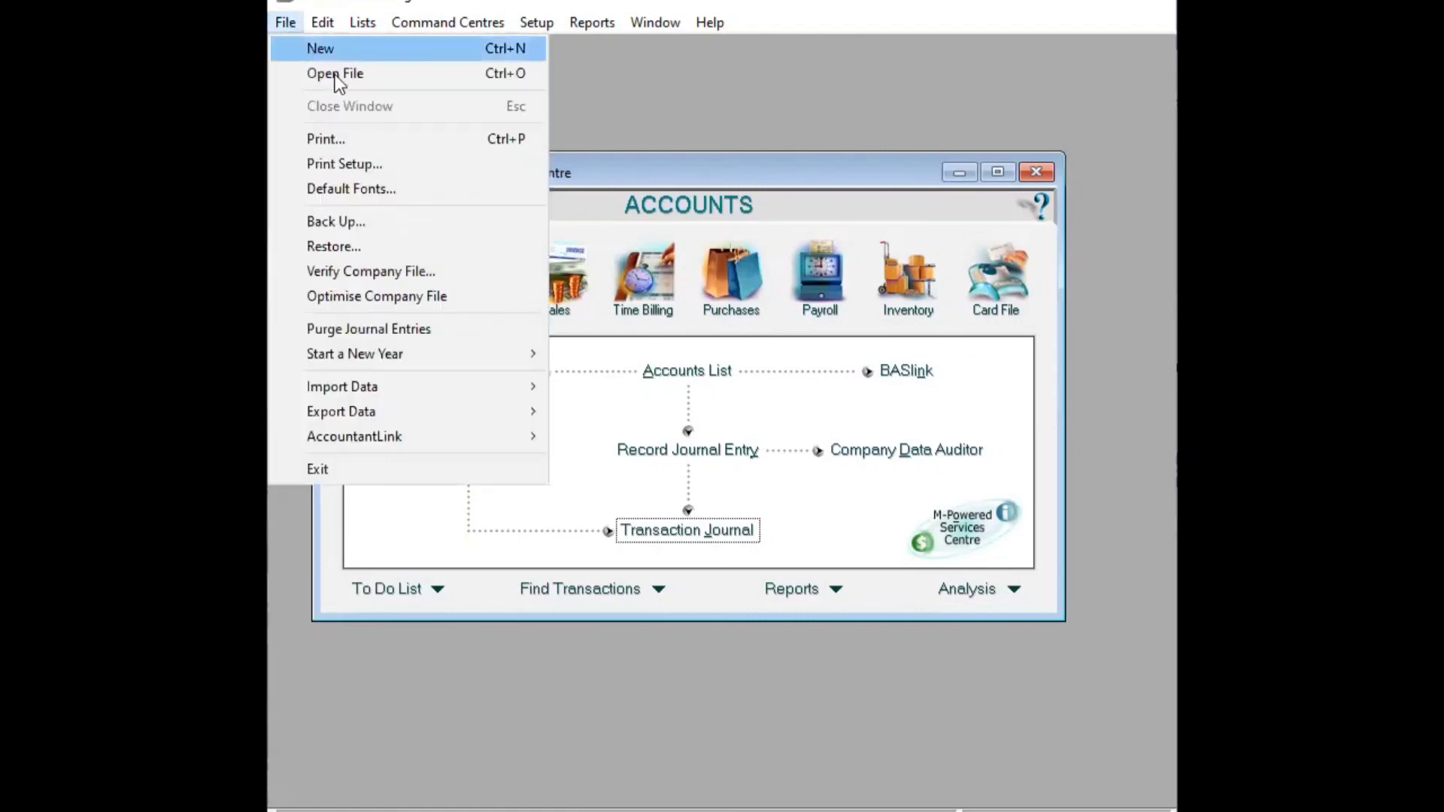
left_click(354, 223)
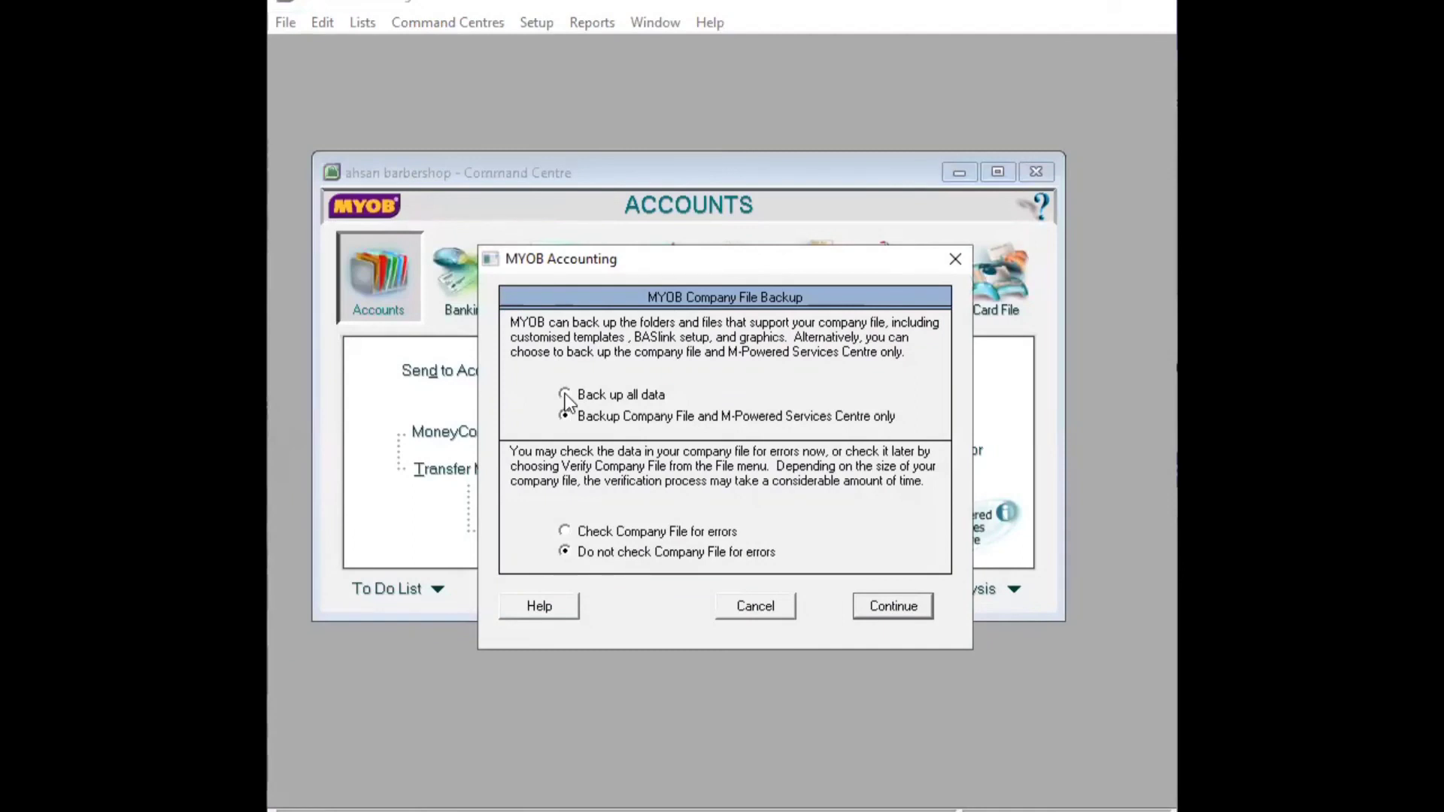
left_click(886, 607)
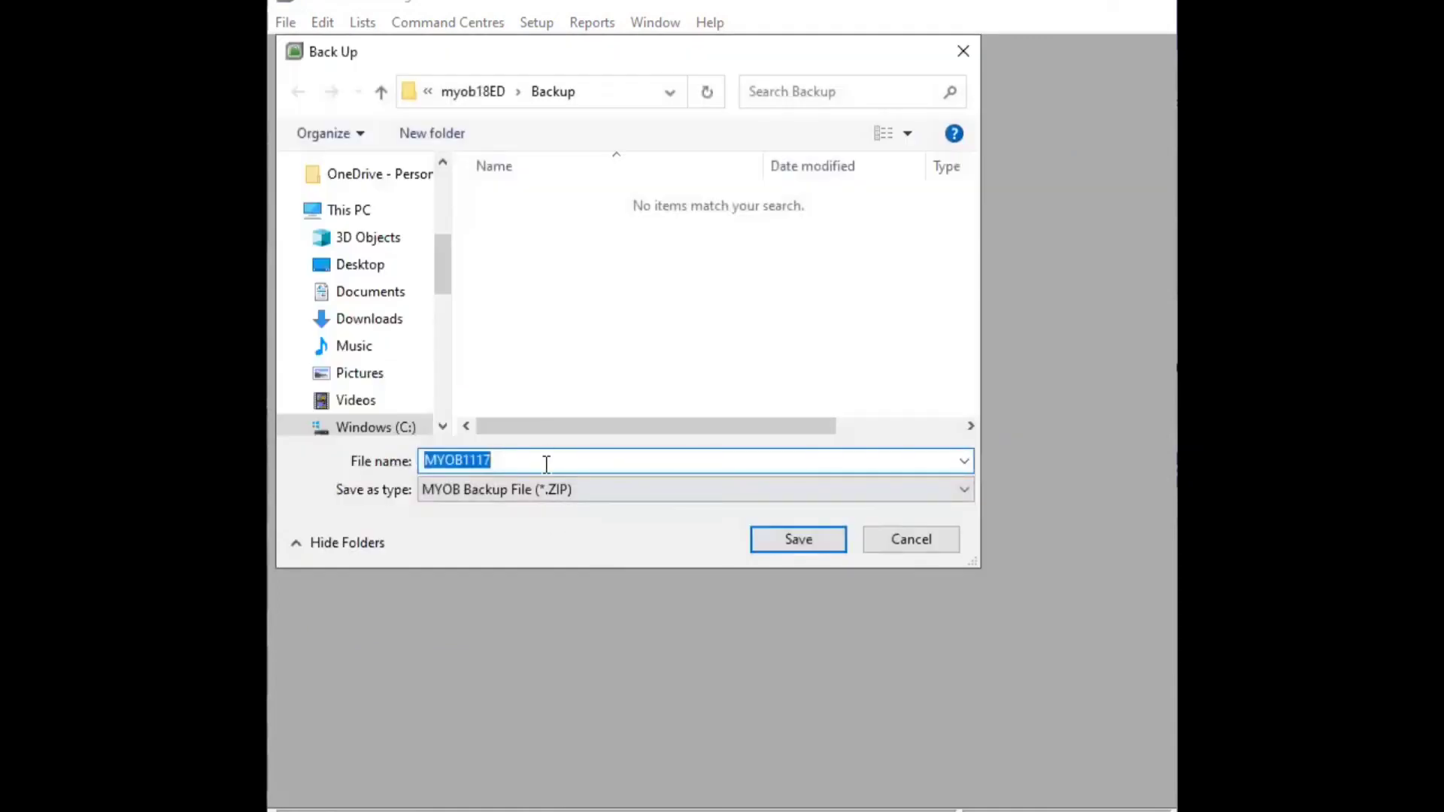
left_click(547, 464)
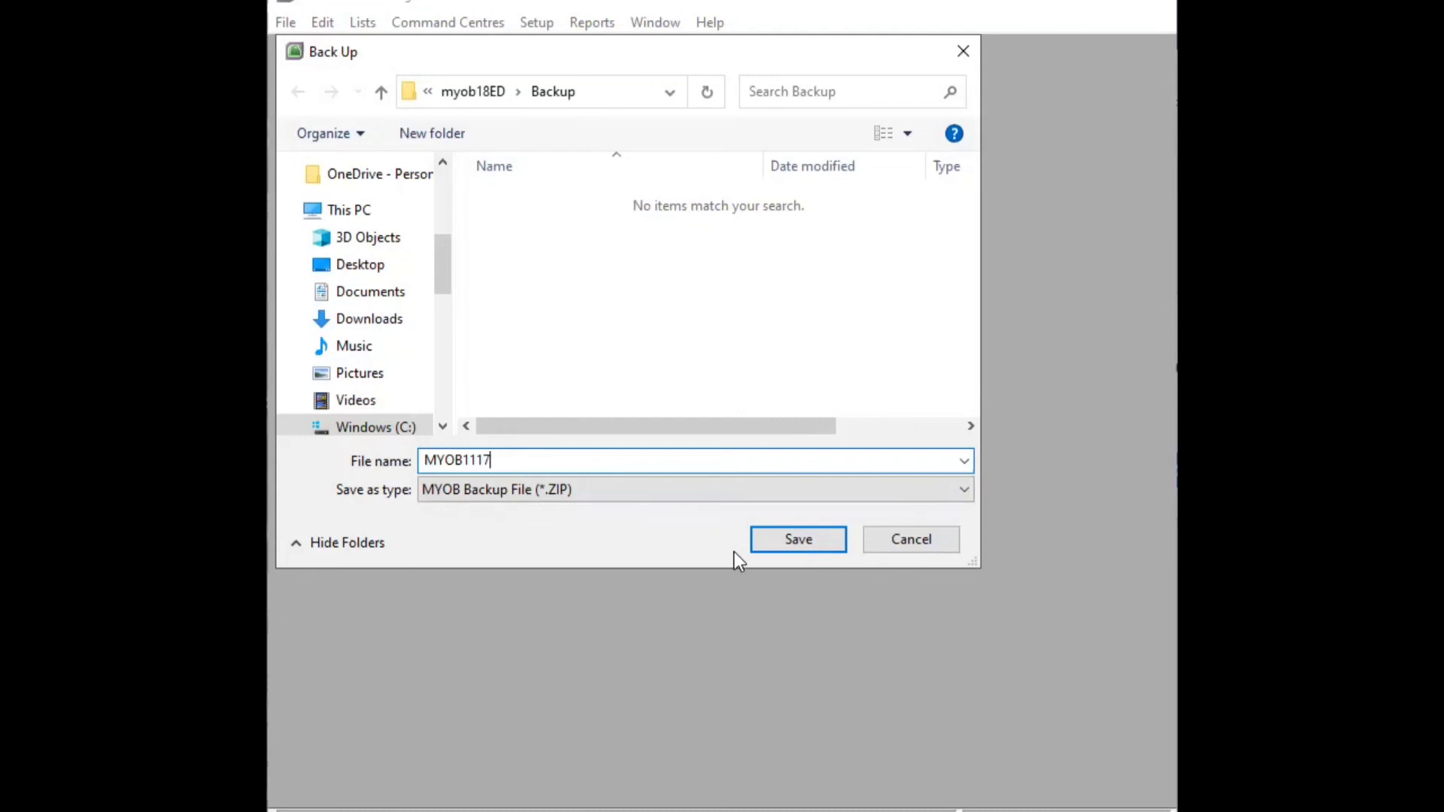
left_click(808, 547)
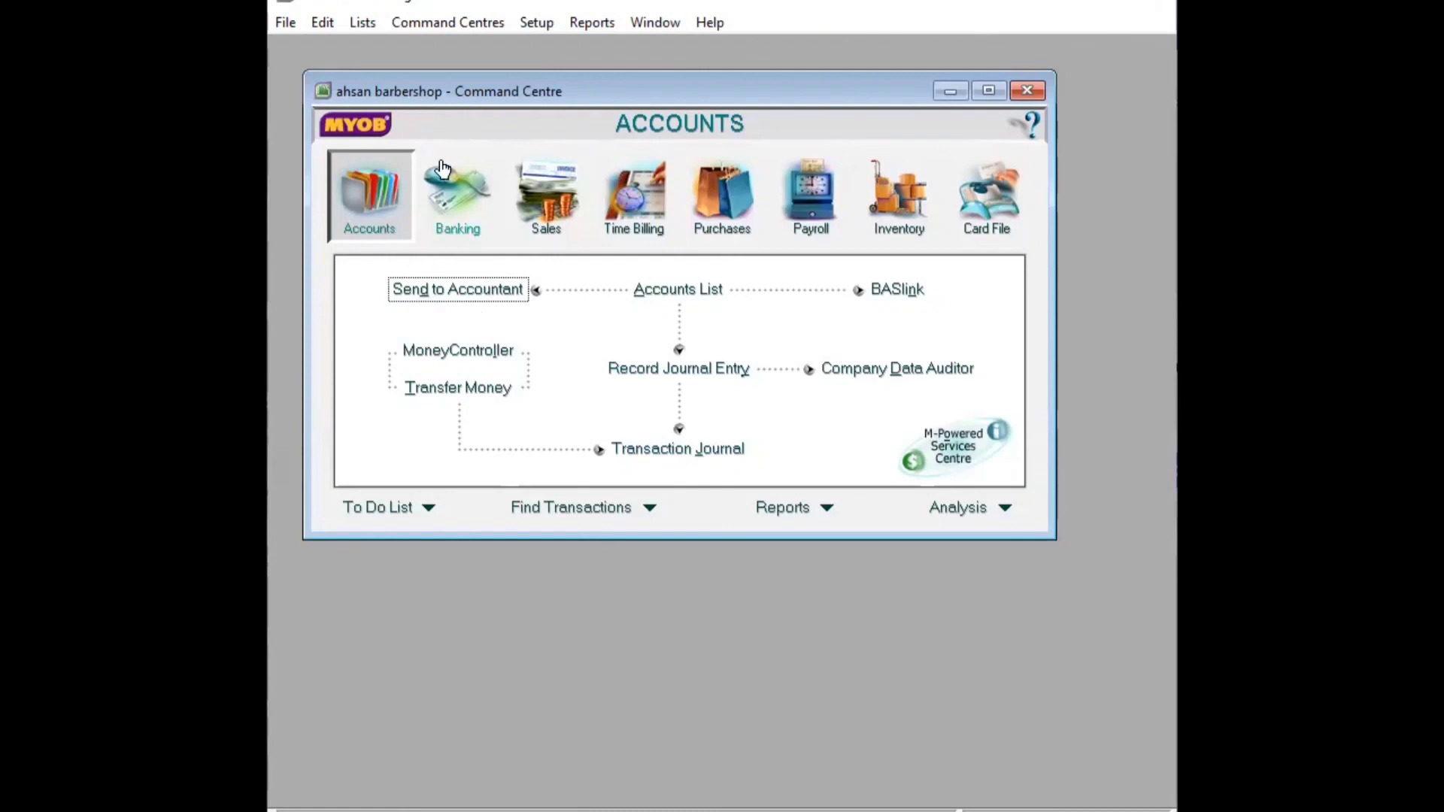
Exit MYOB Accounting without a session report, declining another backup
left_click(289, 22)
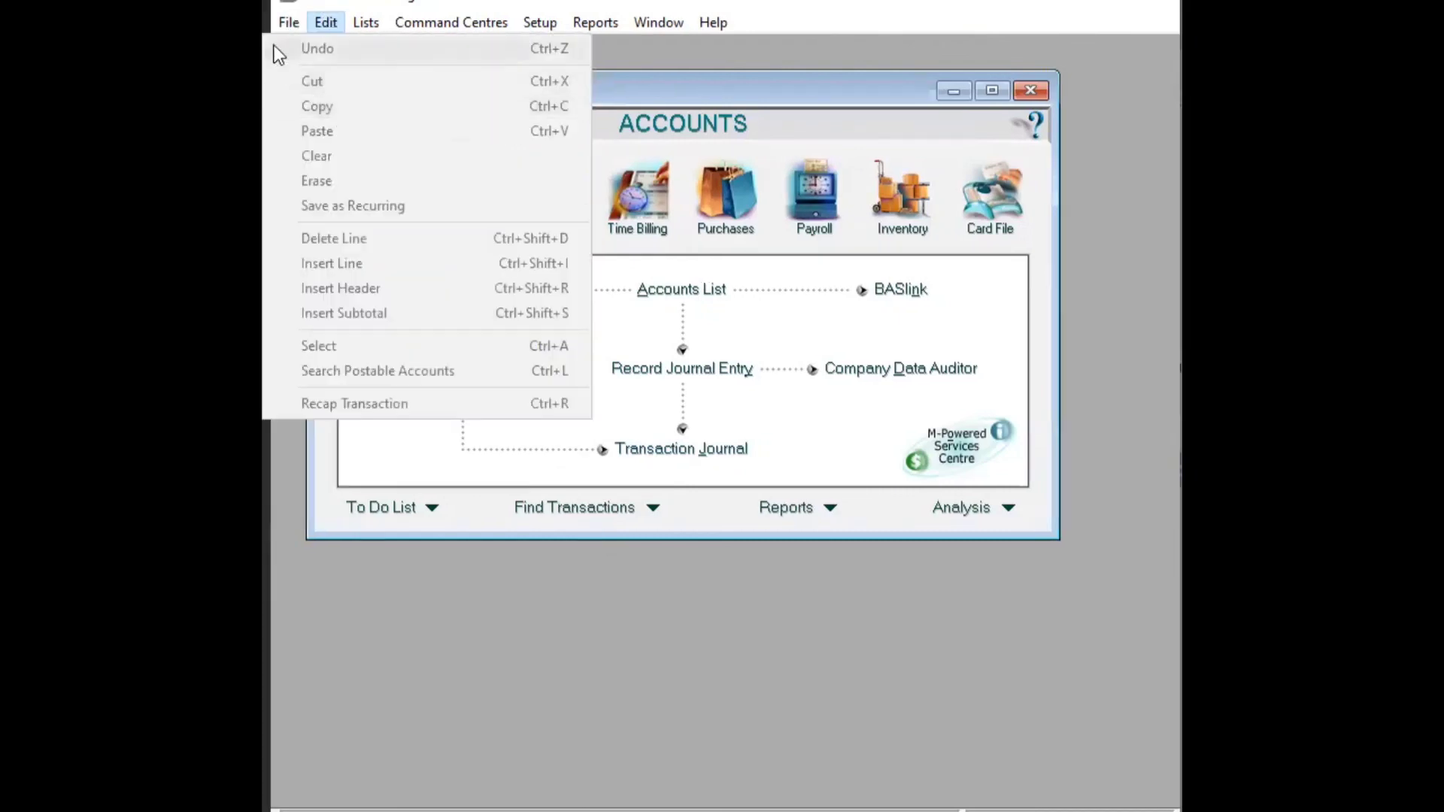
left_click(276, 24)
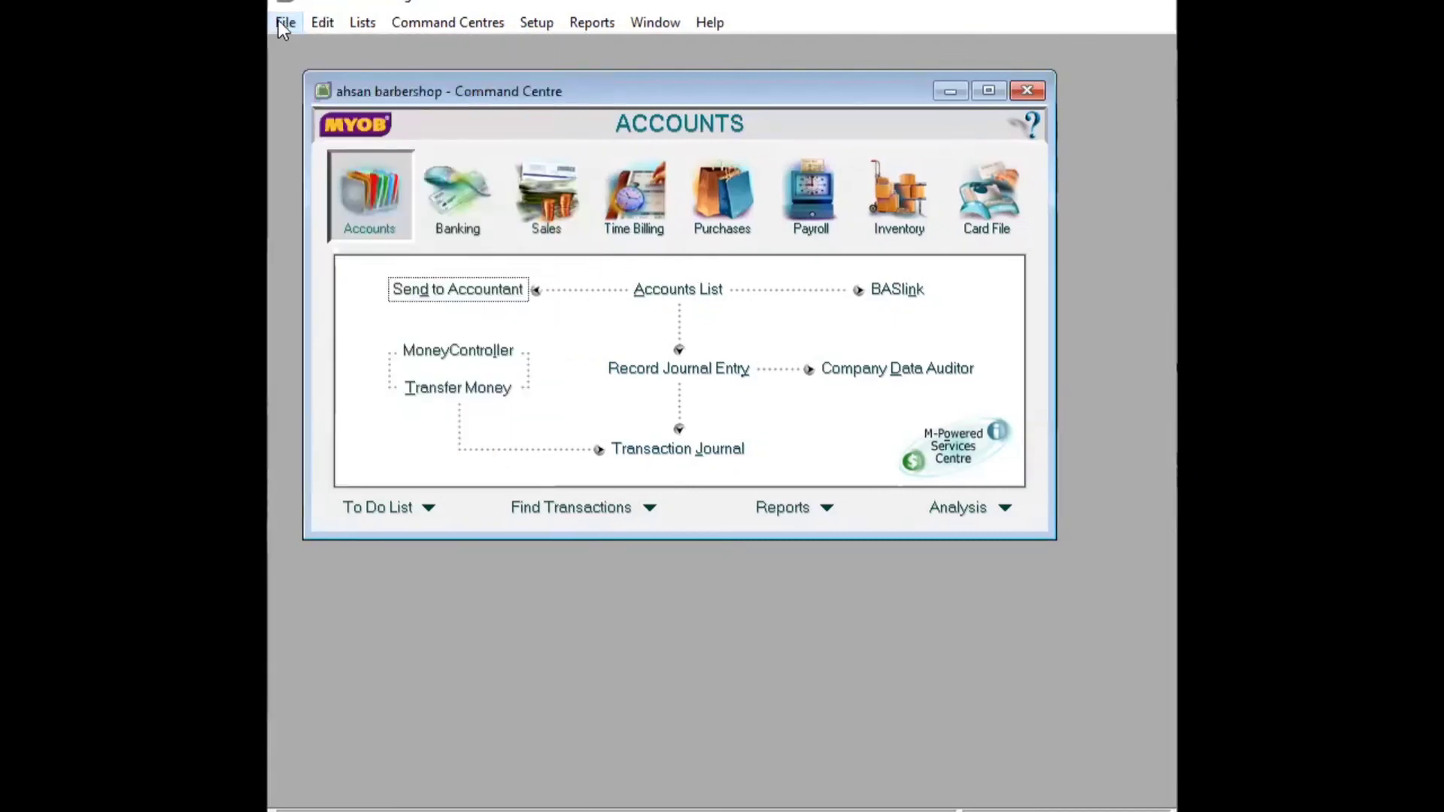
left_click(284, 22)
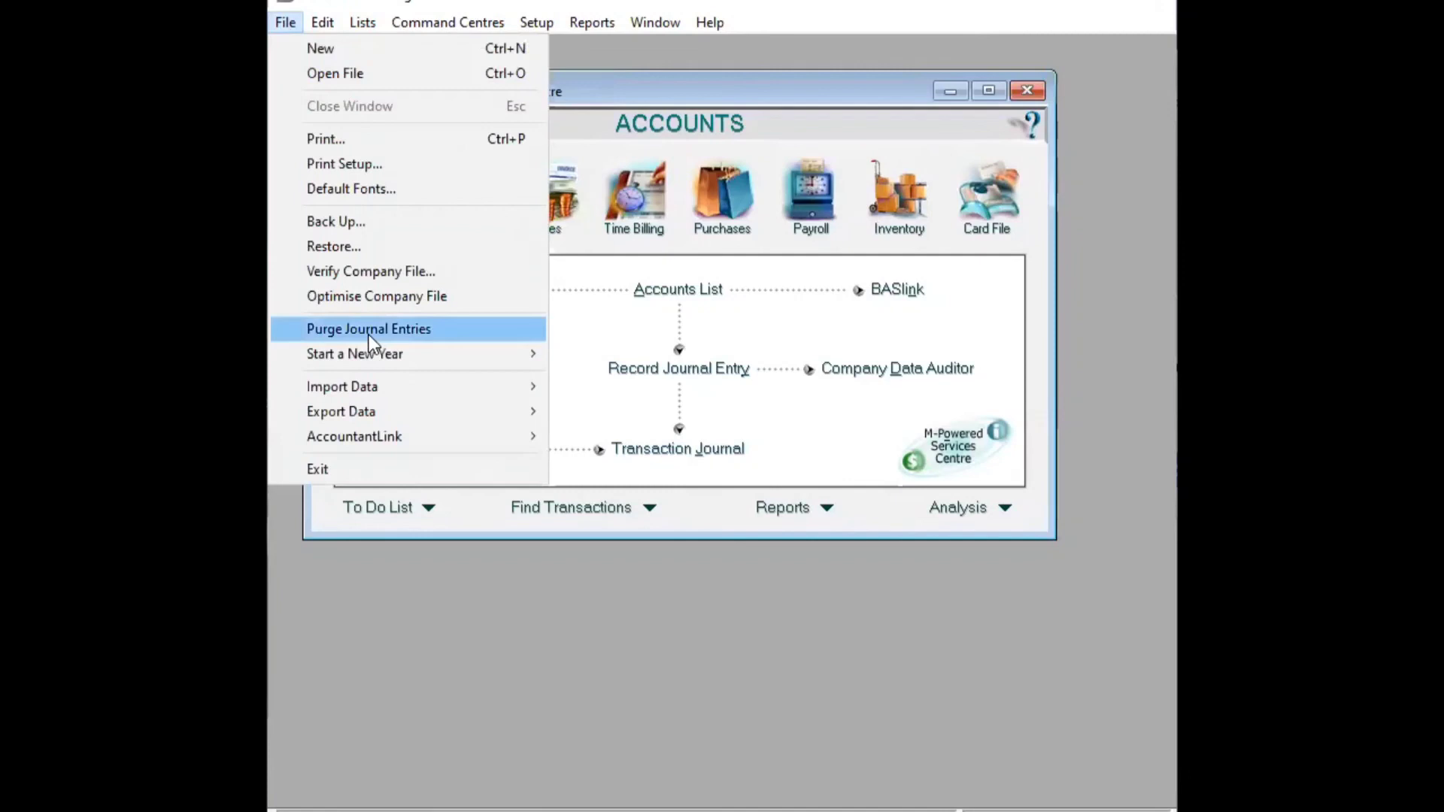
left_click(319, 469)
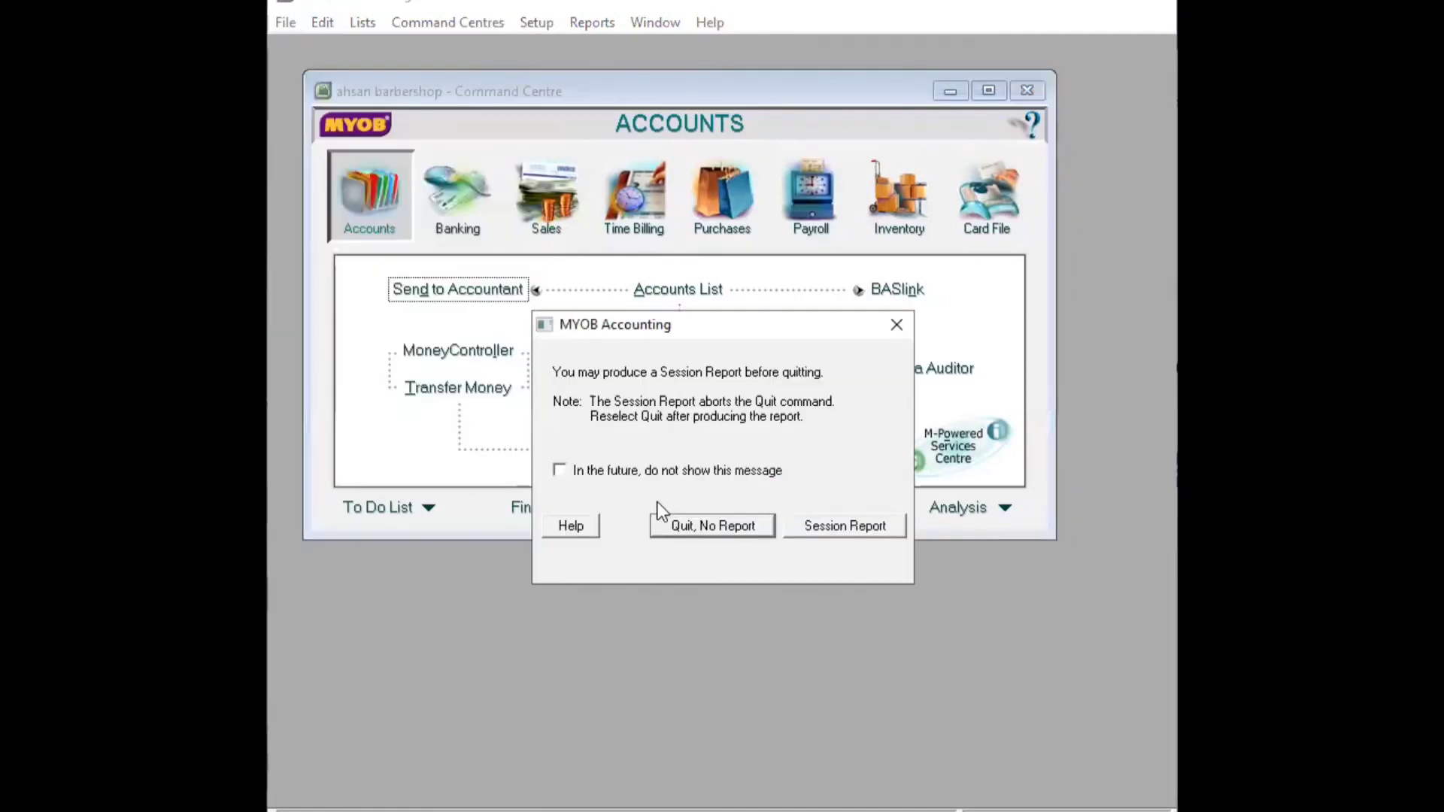
left_click(707, 546)
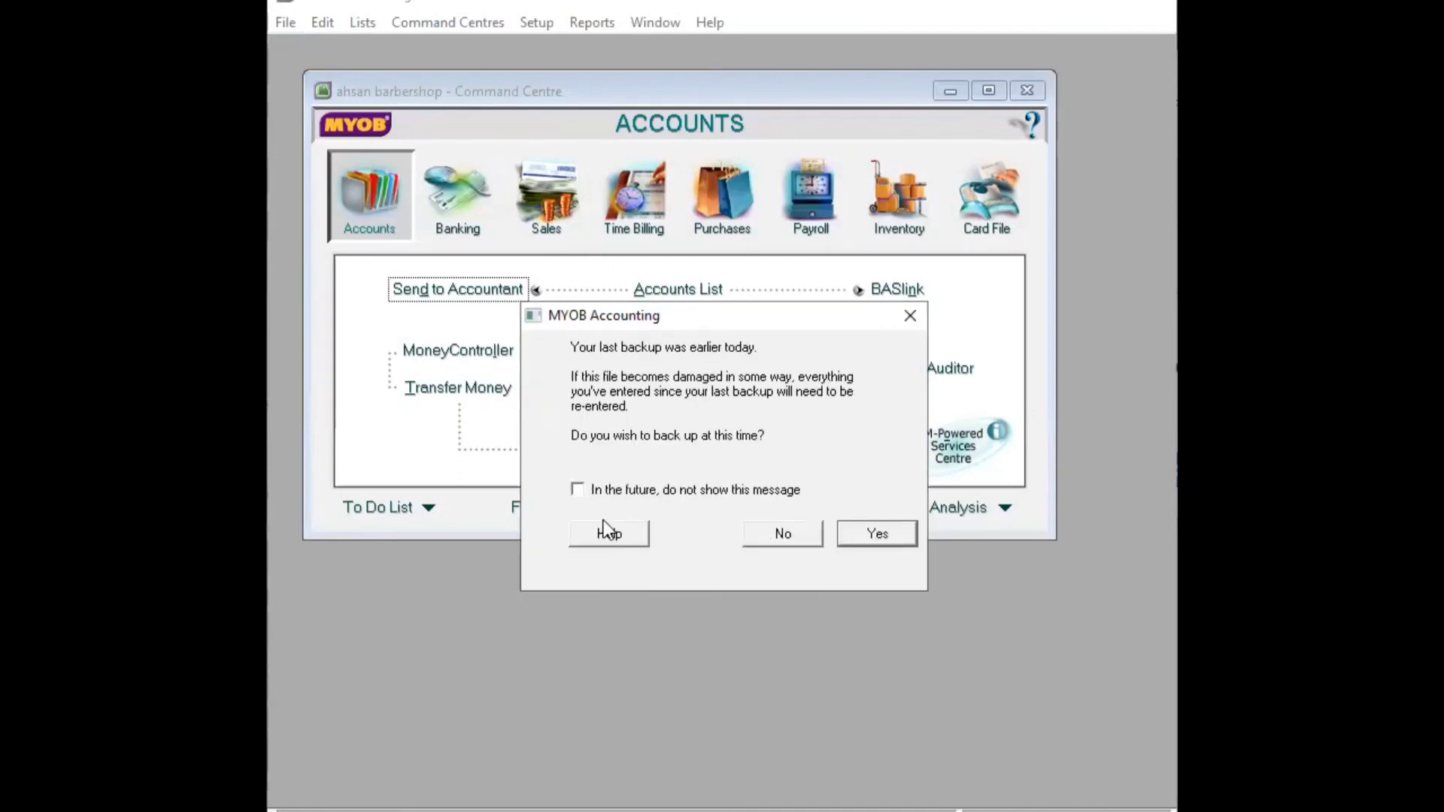
left_click(792, 532)
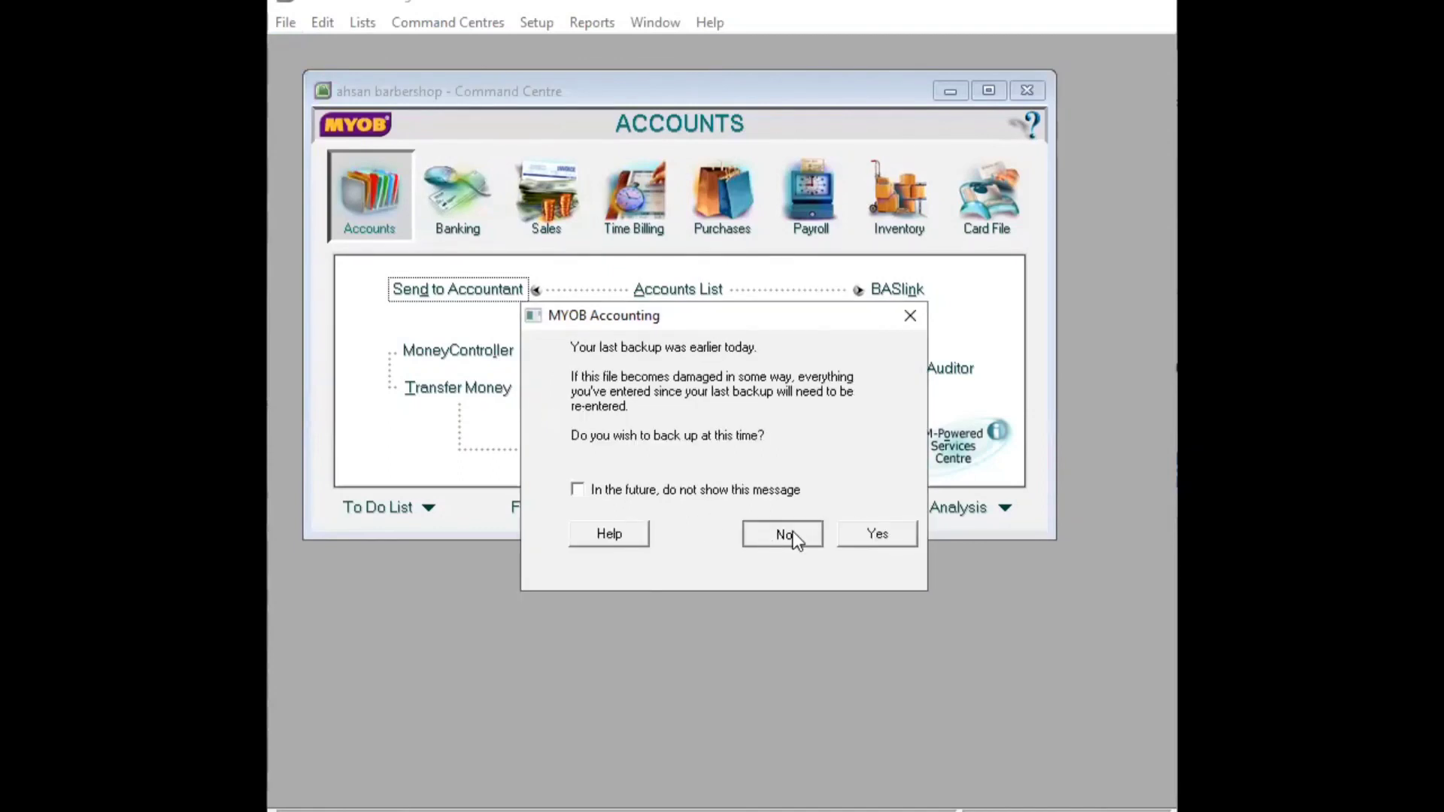